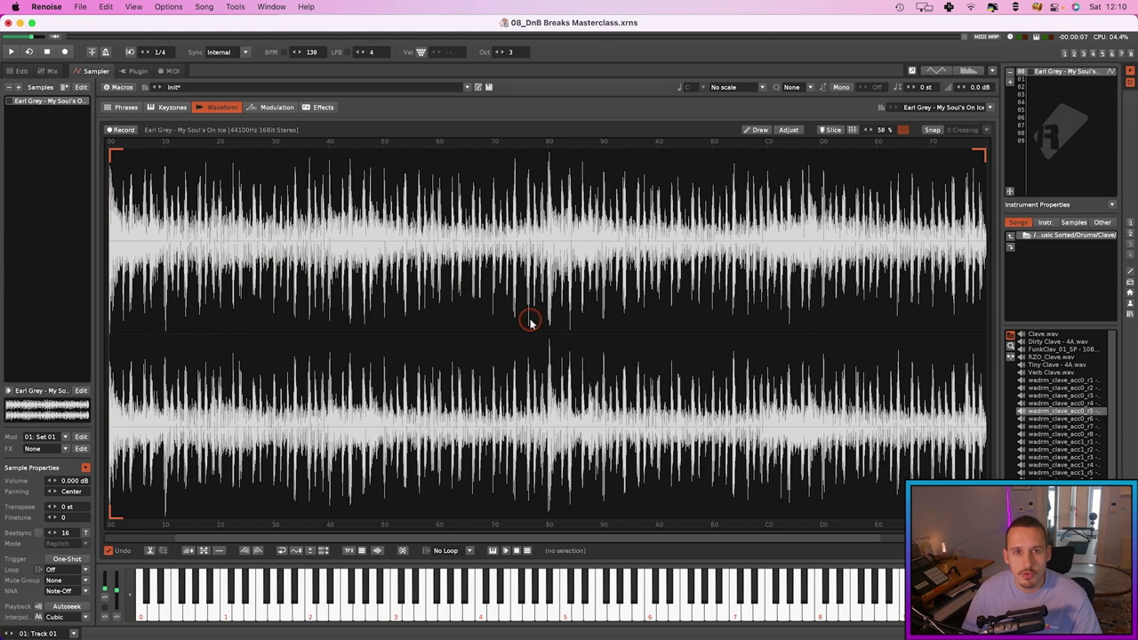
left_click(348, 309)
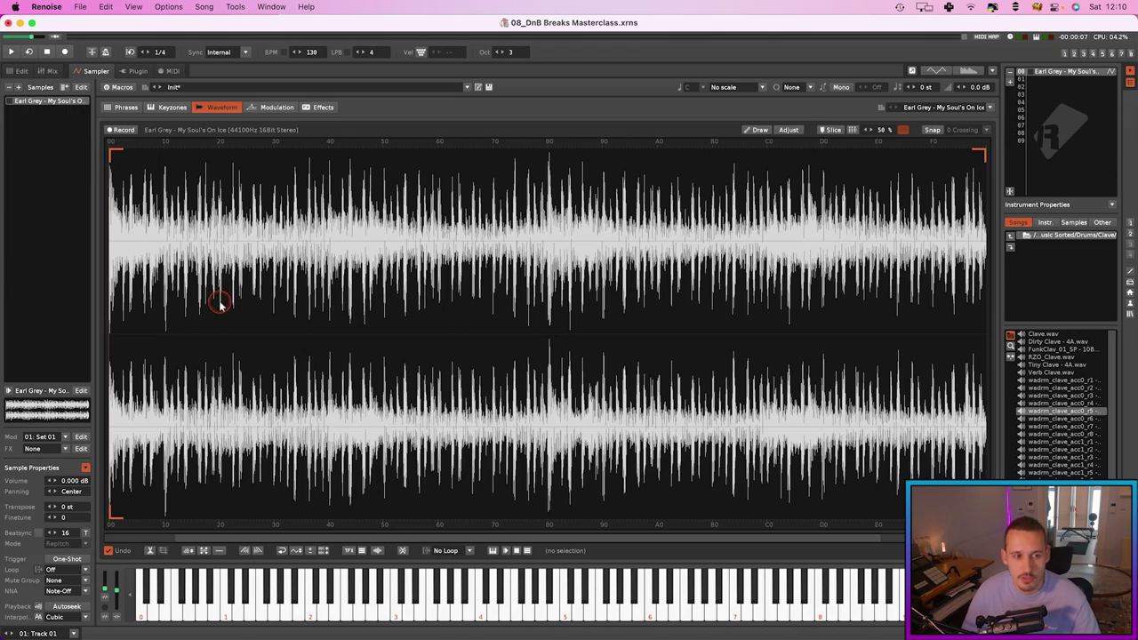
left_click(178, 302)
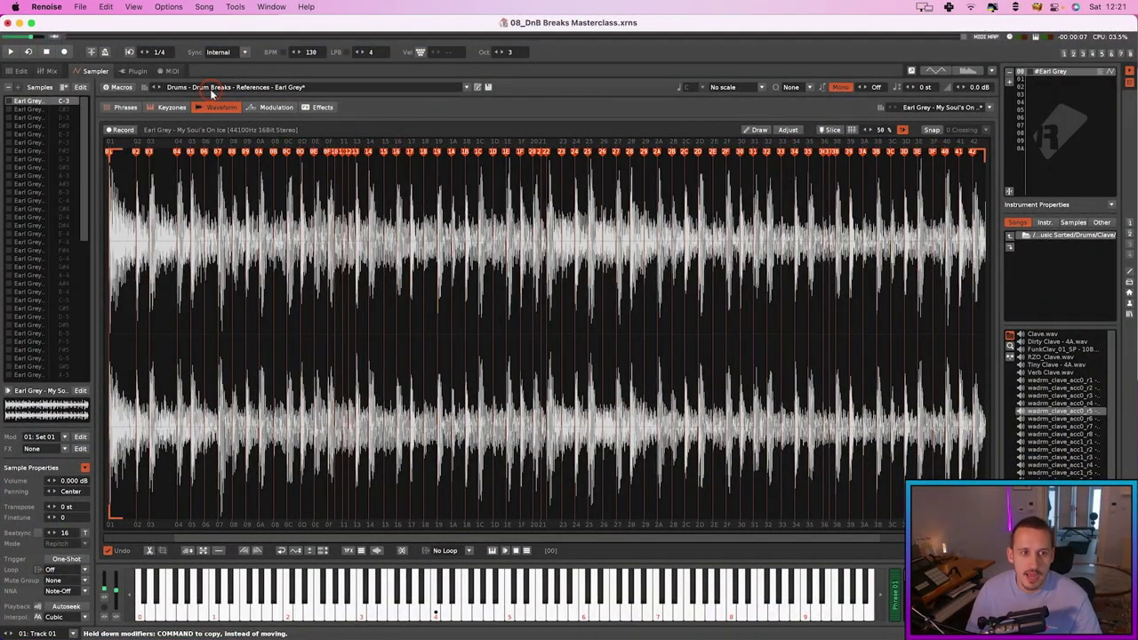
Check the length of the sliced break's phrase and set the Reference section's pattern to the matching 512 lines.
left_click(125, 107)
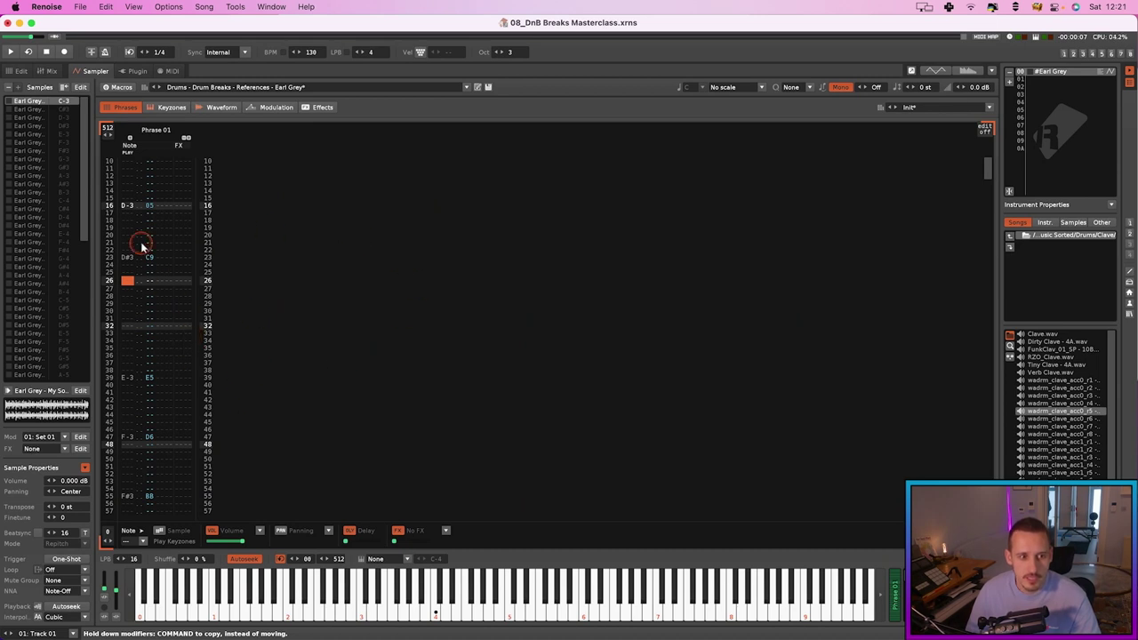
key("Home")
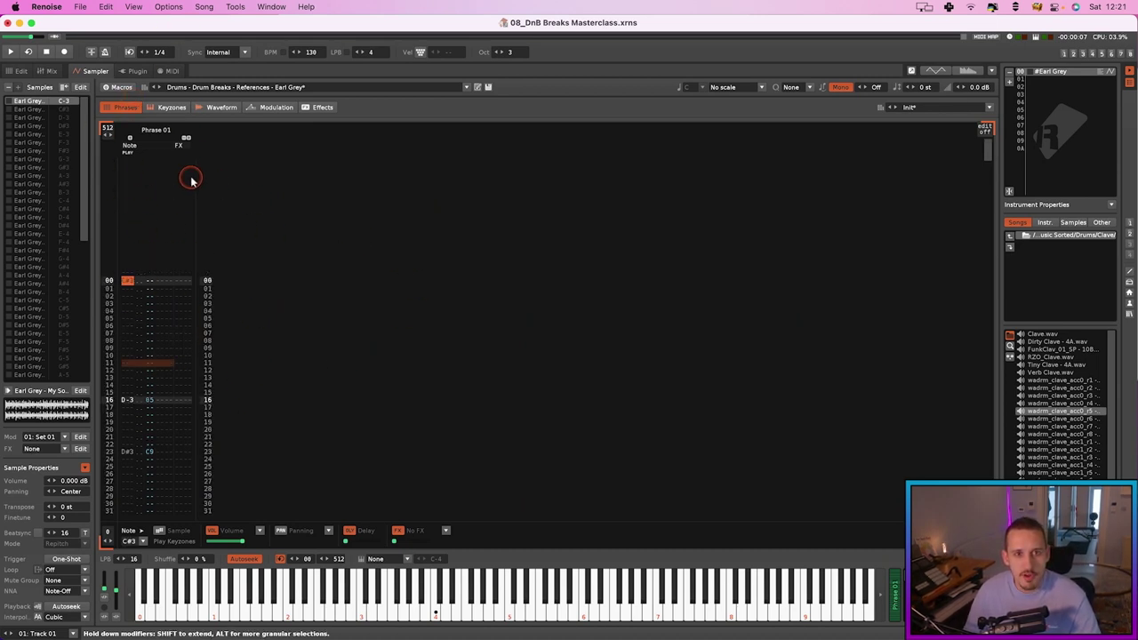
left_click(107, 128)
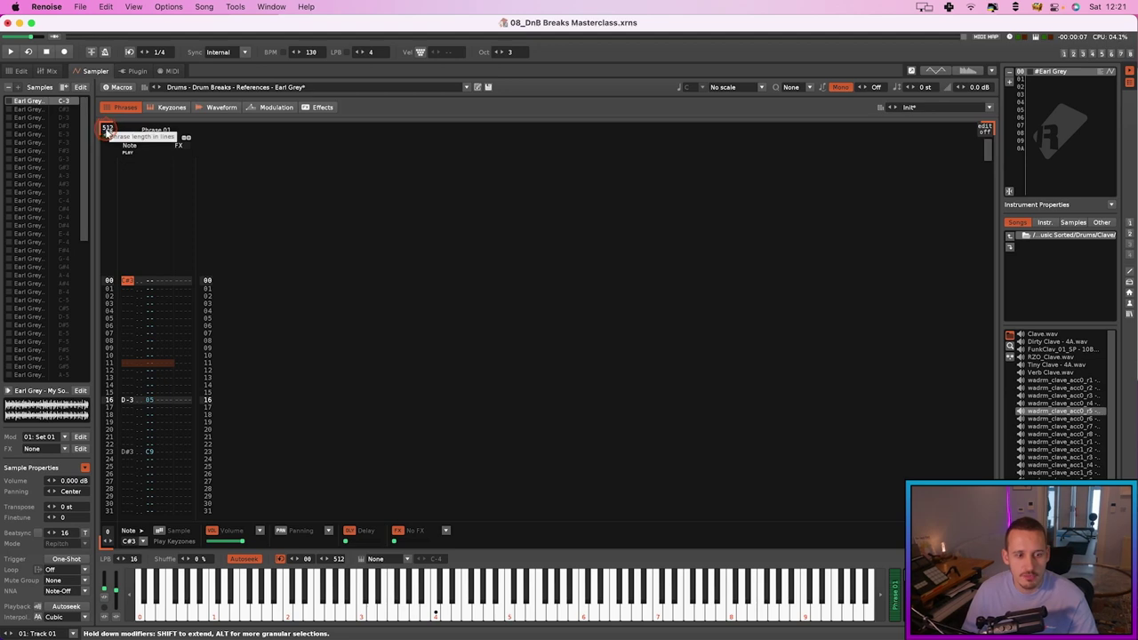
left_click(348, 116)
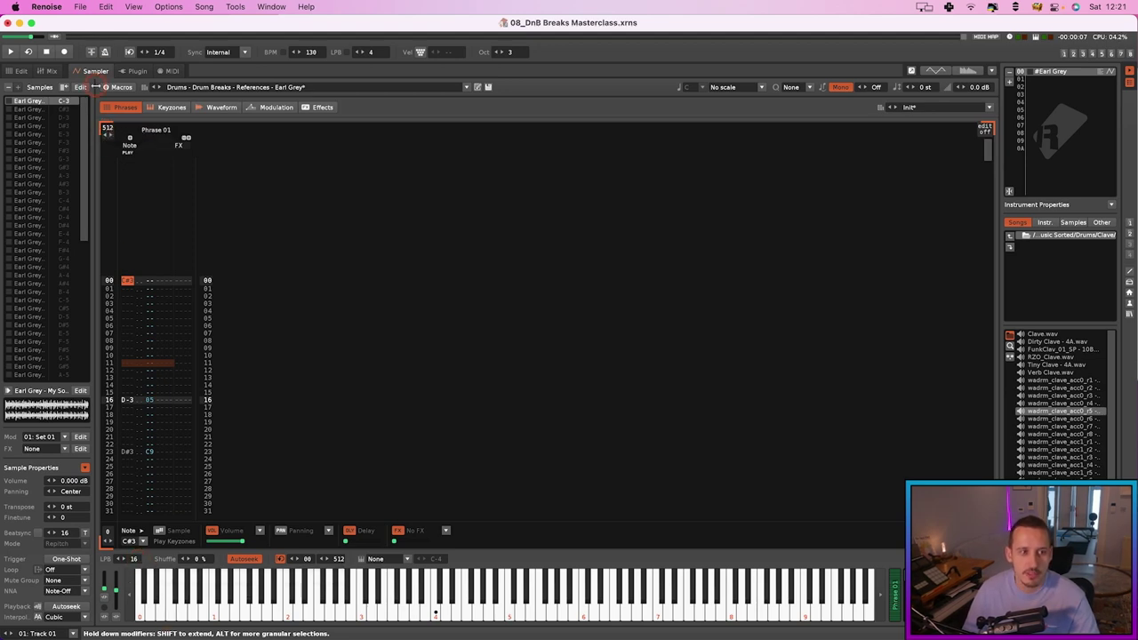
left_click(151, 278)
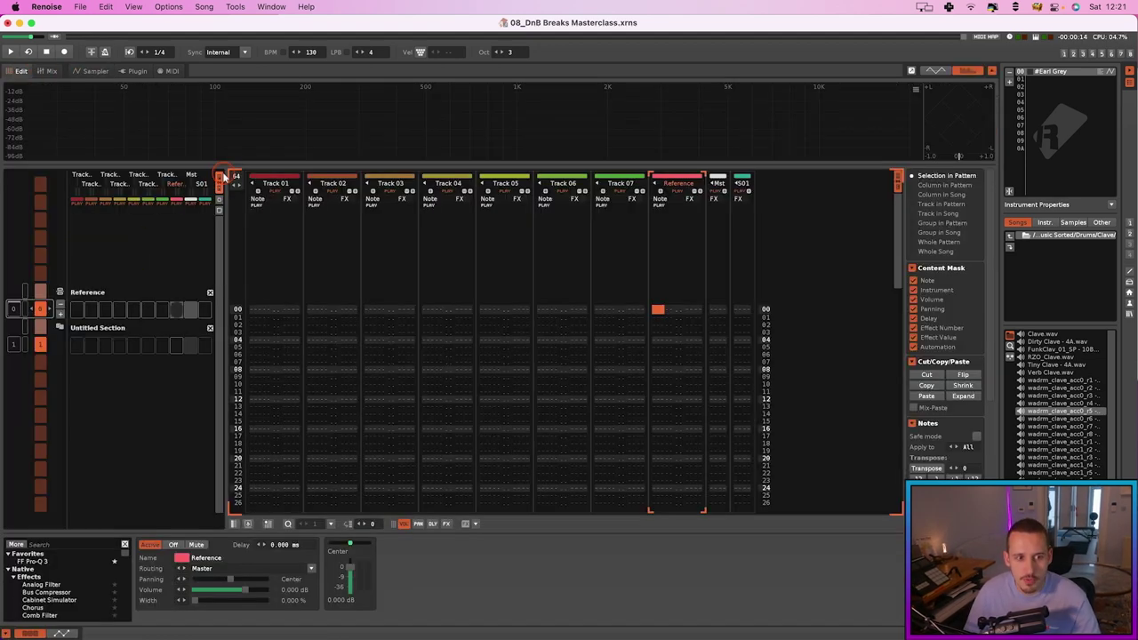
left_click(89, 71)
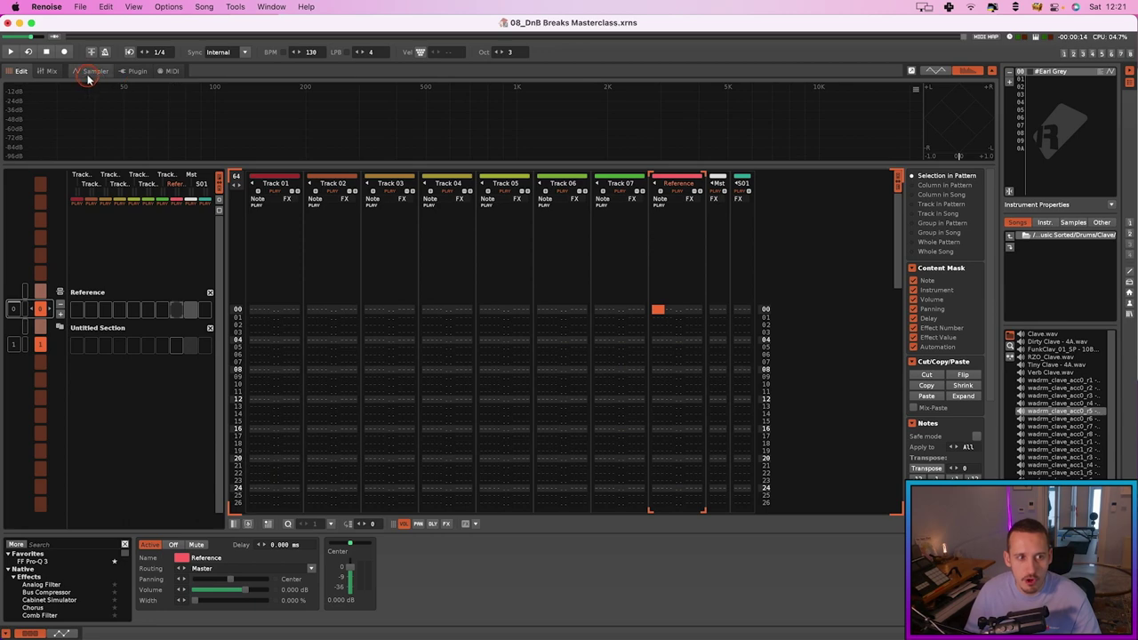
left_click(35, 75)
left_click(235, 177)
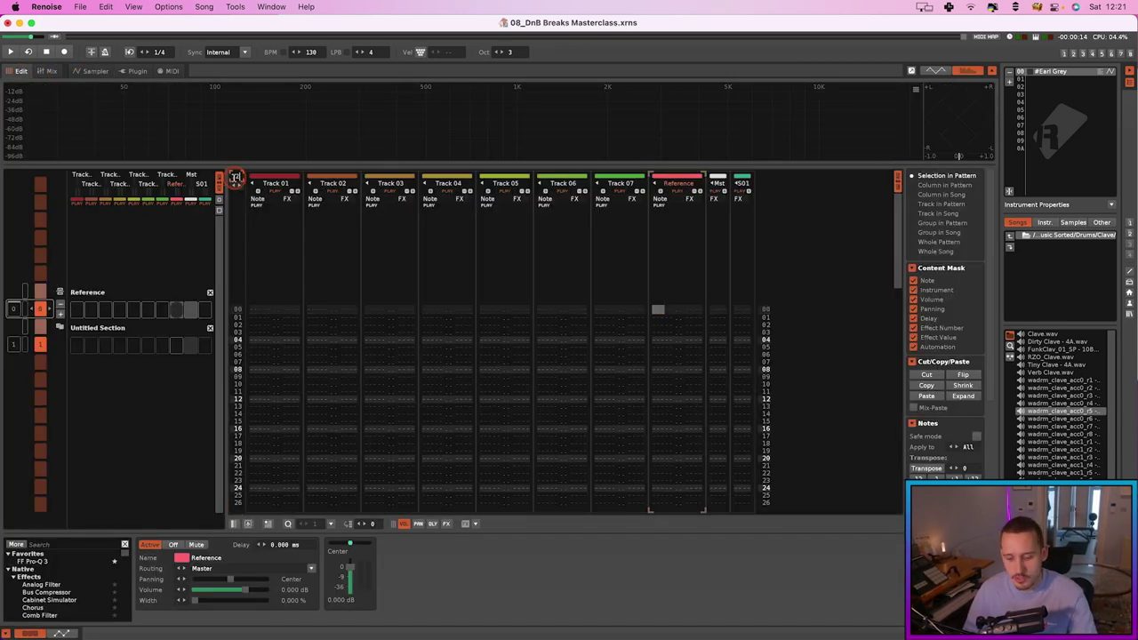
left_click(253, 181)
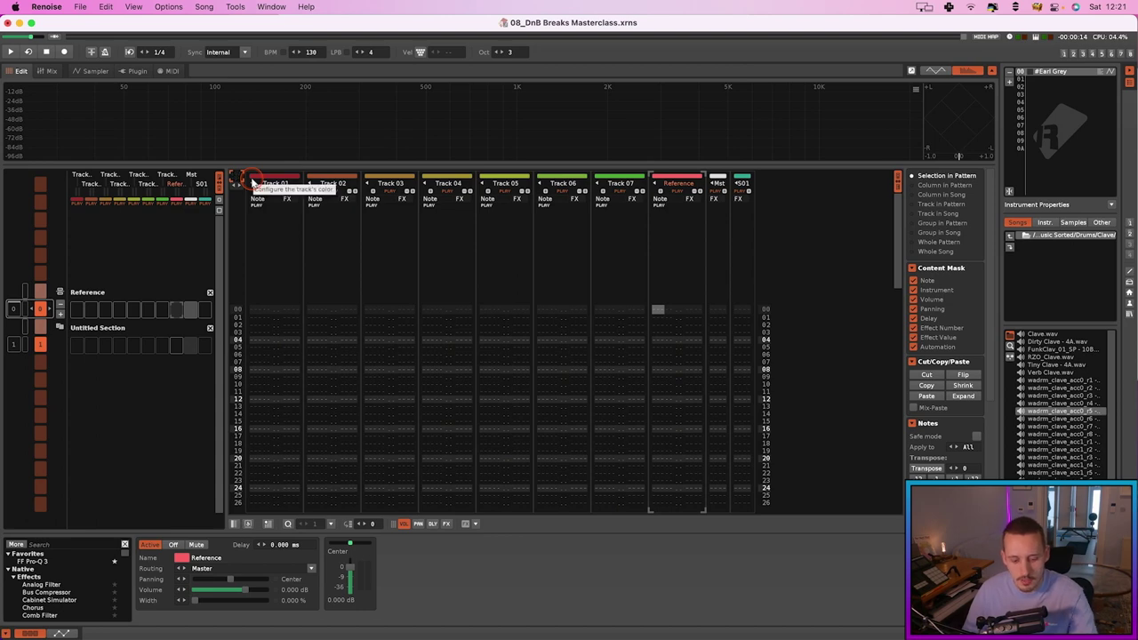
Paste the break's phrase notes into the Reference track from line 00 and show the delay column.
left_click(656, 310)
key("super+v")
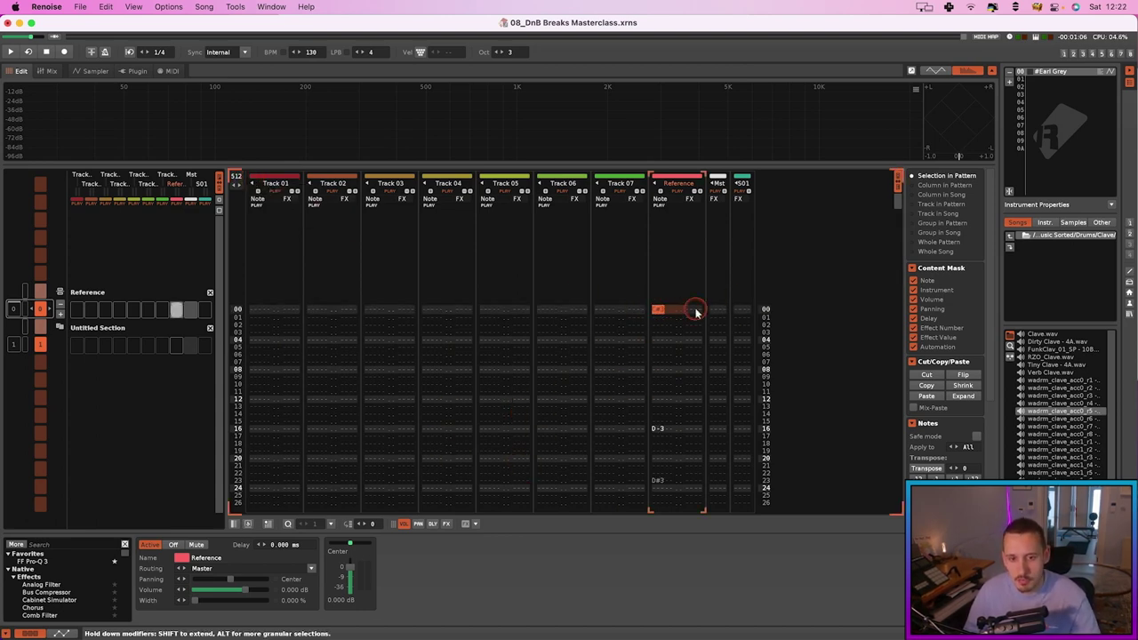
left_click(432, 523)
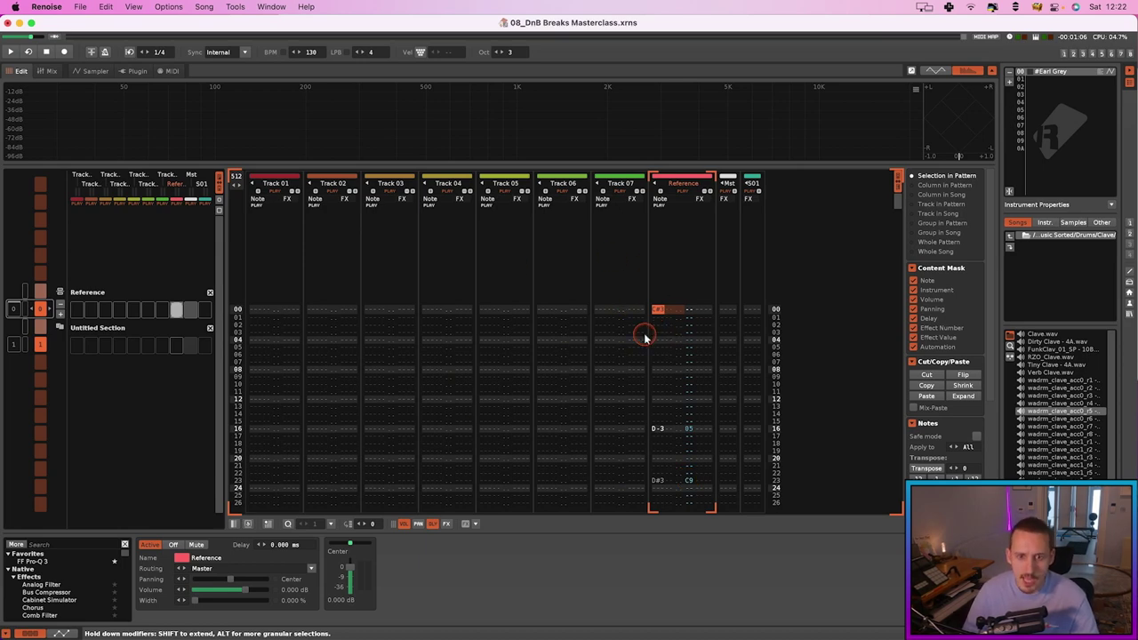
Enter a ZL effect command for 16 lines per beat on line 00 of the Reference track and test it in playback.
left_click(95, 70)
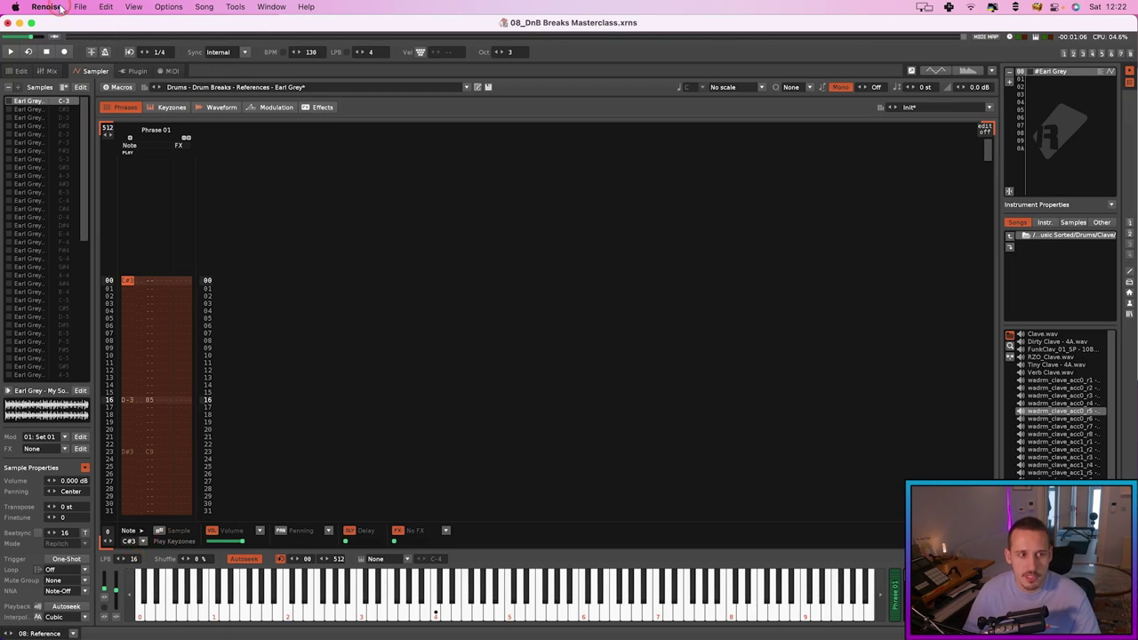
left_click(20, 70)
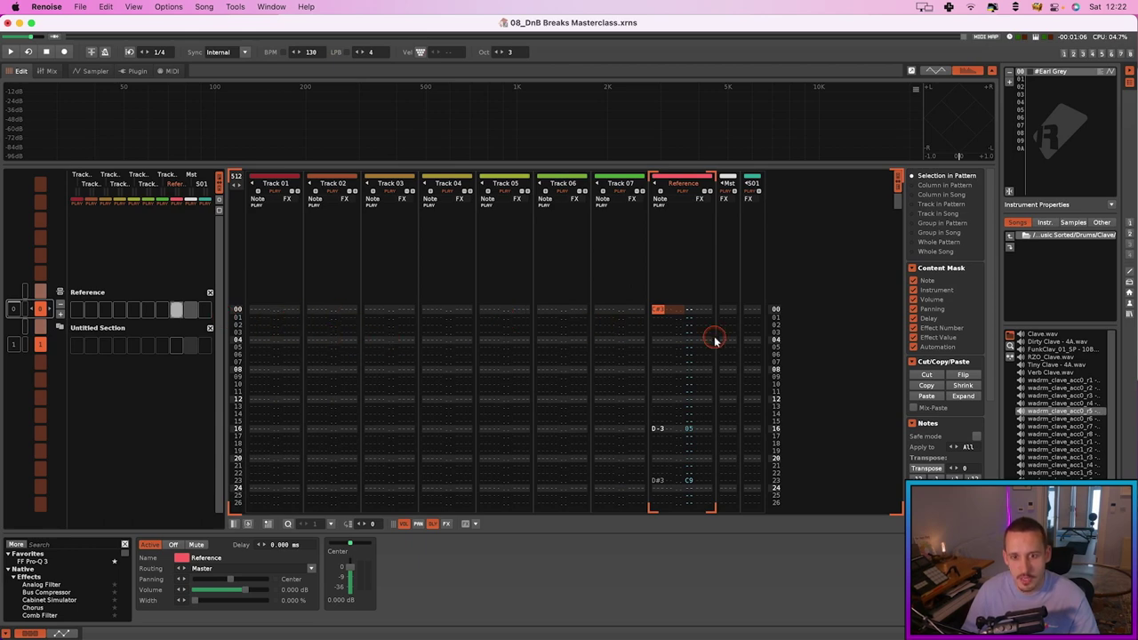
left_click(697, 309)
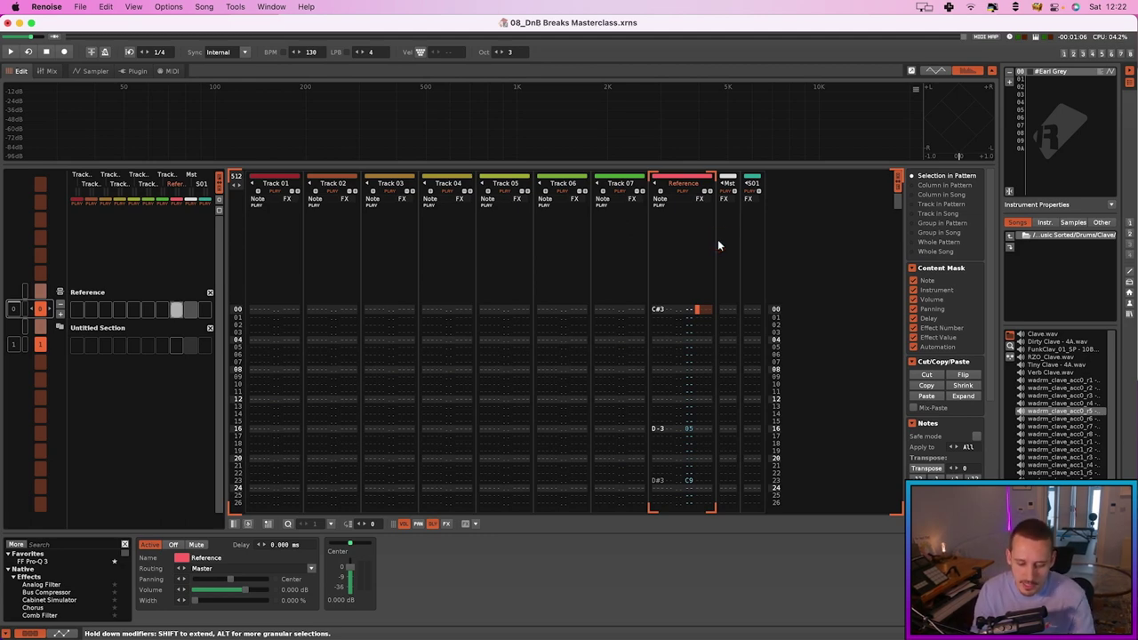
key("Escape")
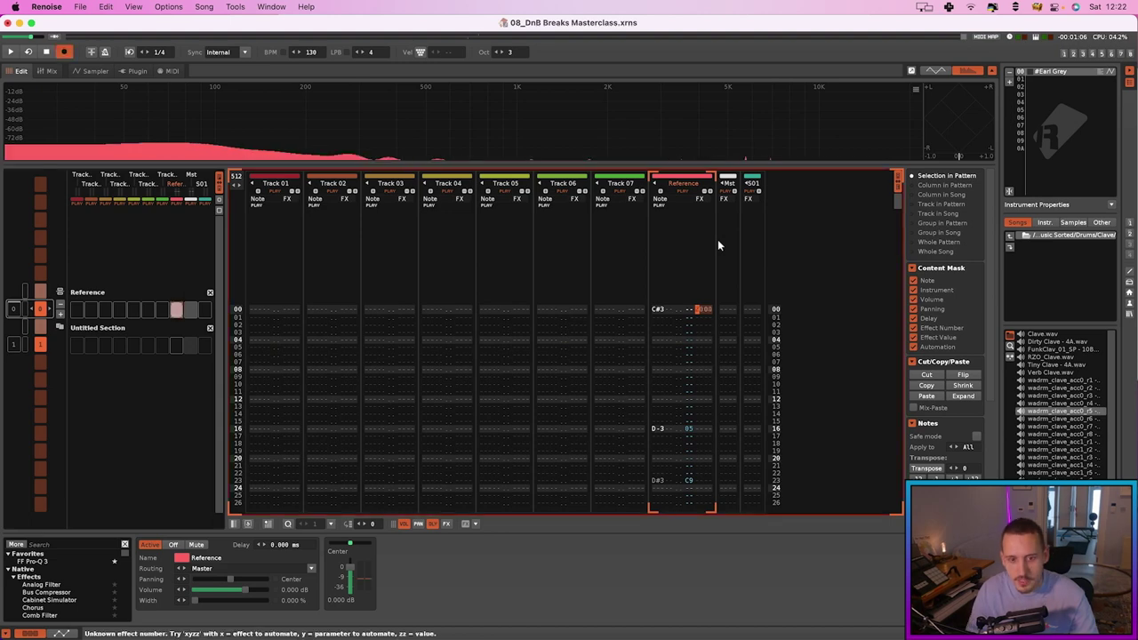
type("zl")
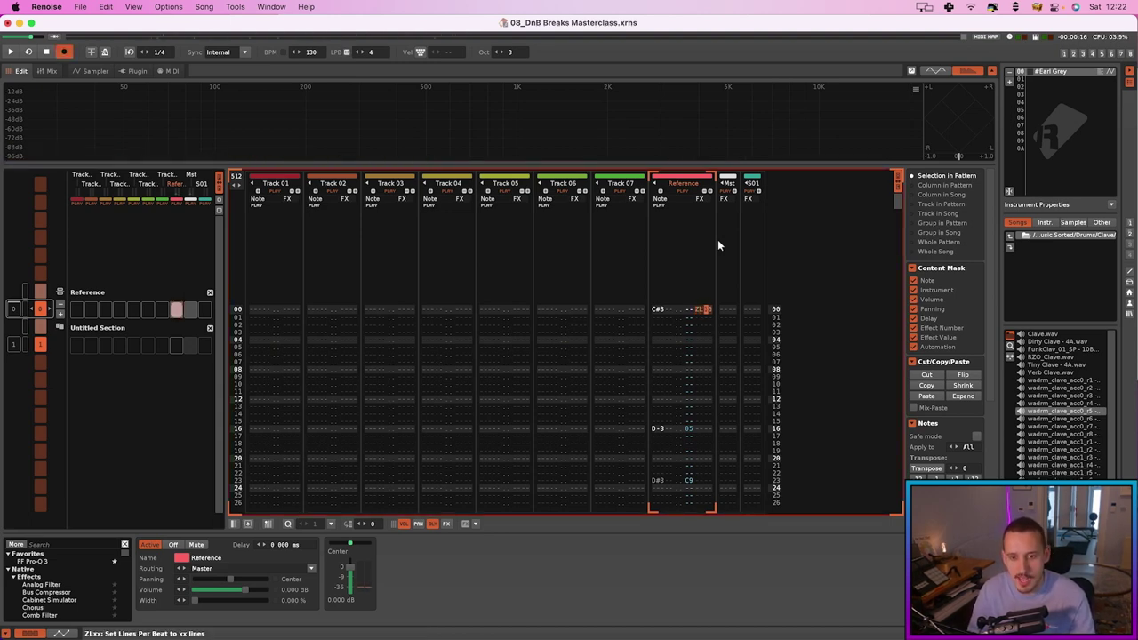
left_click(681, 305)
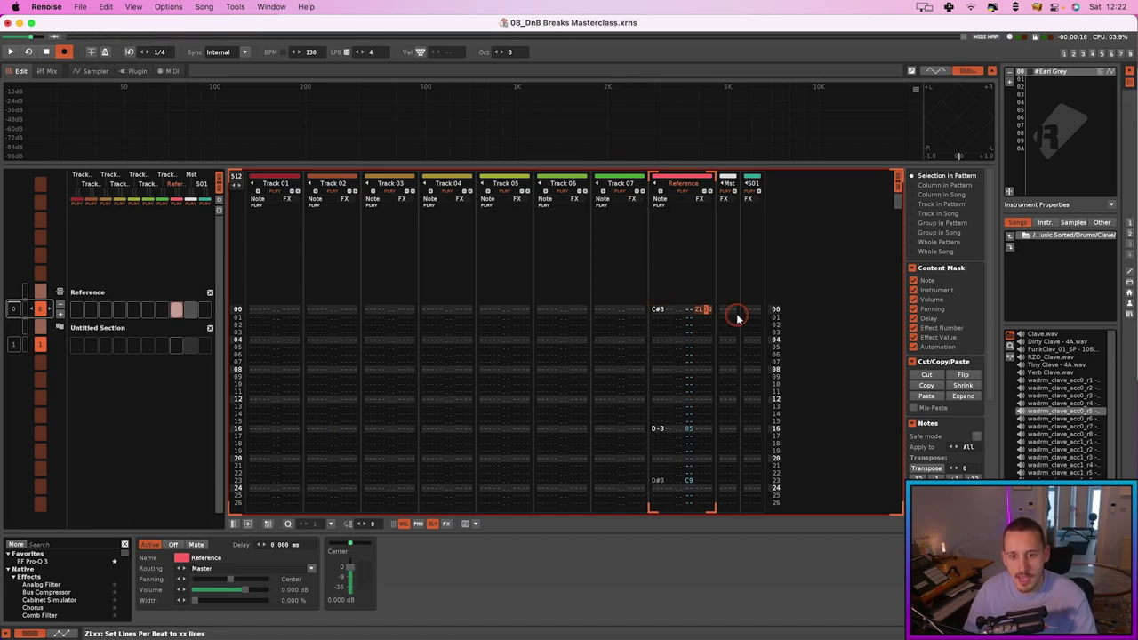
left_click(373, 54)
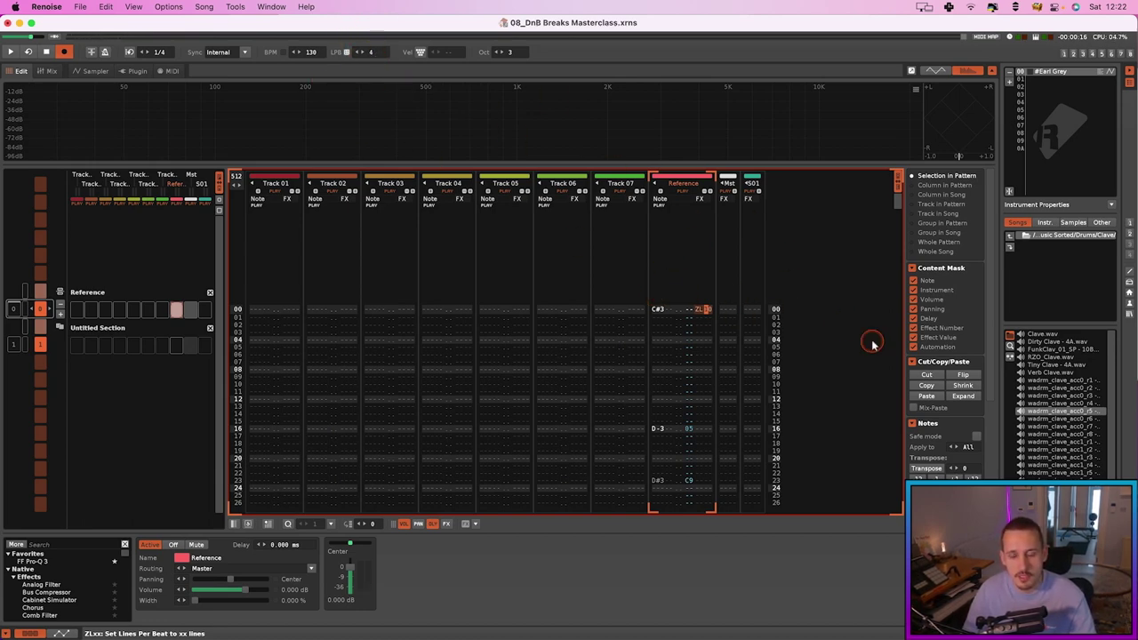
key("space")
left_click(382, 52)
key("space")
Enter the effect command ZL04 on line 00 of the Reference track in the second pattern.
left_click(703, 309)
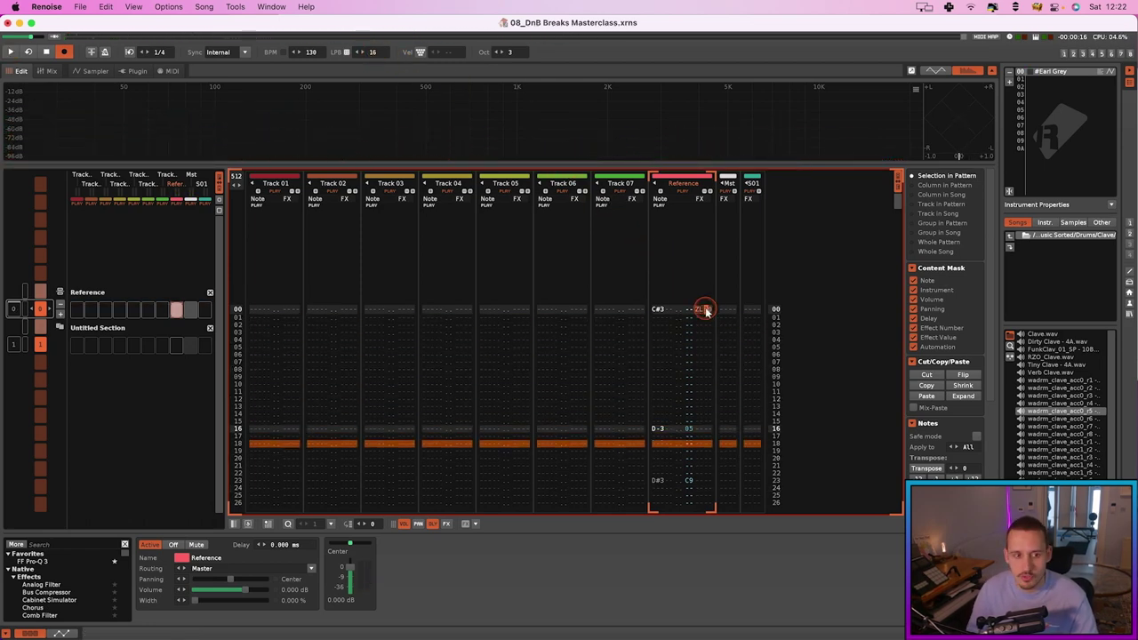
key("ctrl+Down")
type("zl")
left_click(748, 299)
type("04")
Play the two patterns to check how the lines per beat switch, and compare with the break's phrase.
left_click(375, 70)
key("space")
key("space")
left_click(365, 54)
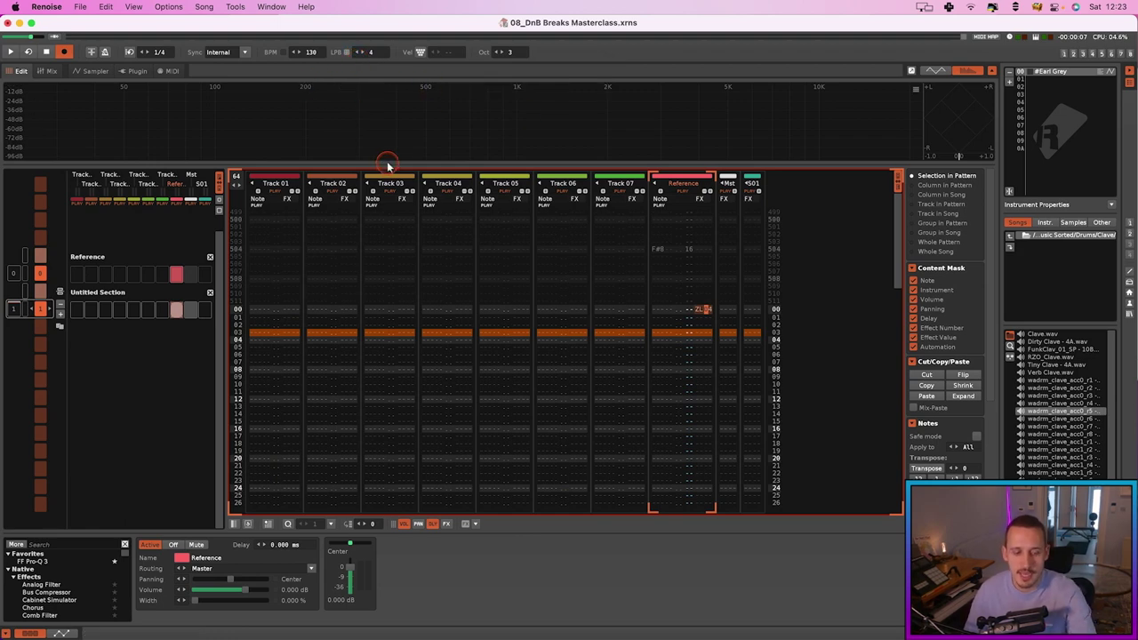
left_click(95, 71)
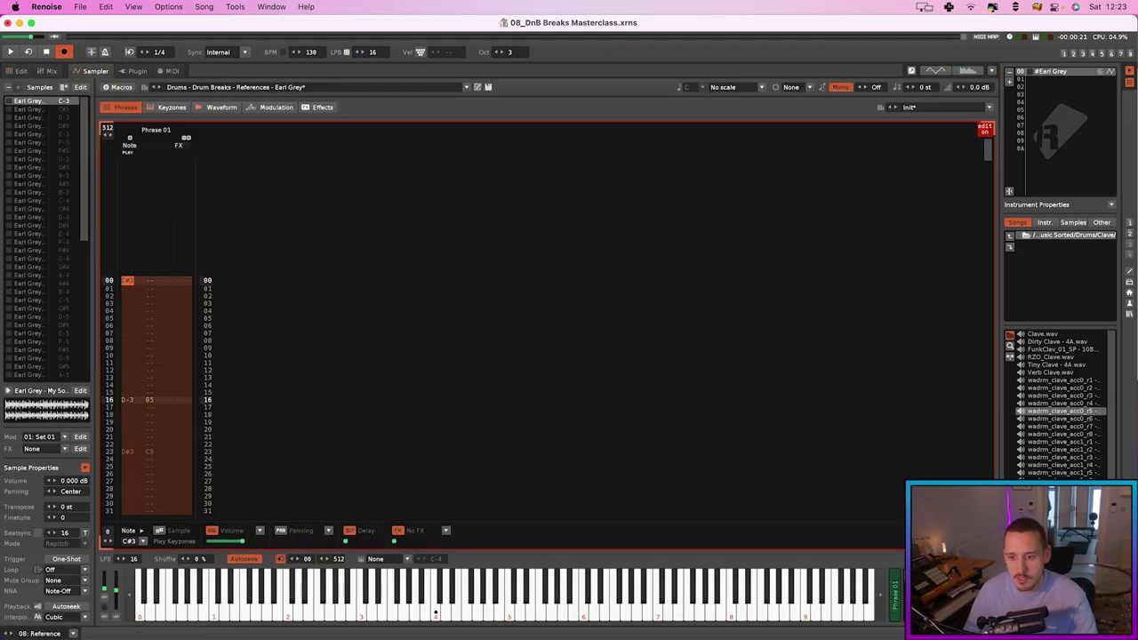
left_click(18, 71)
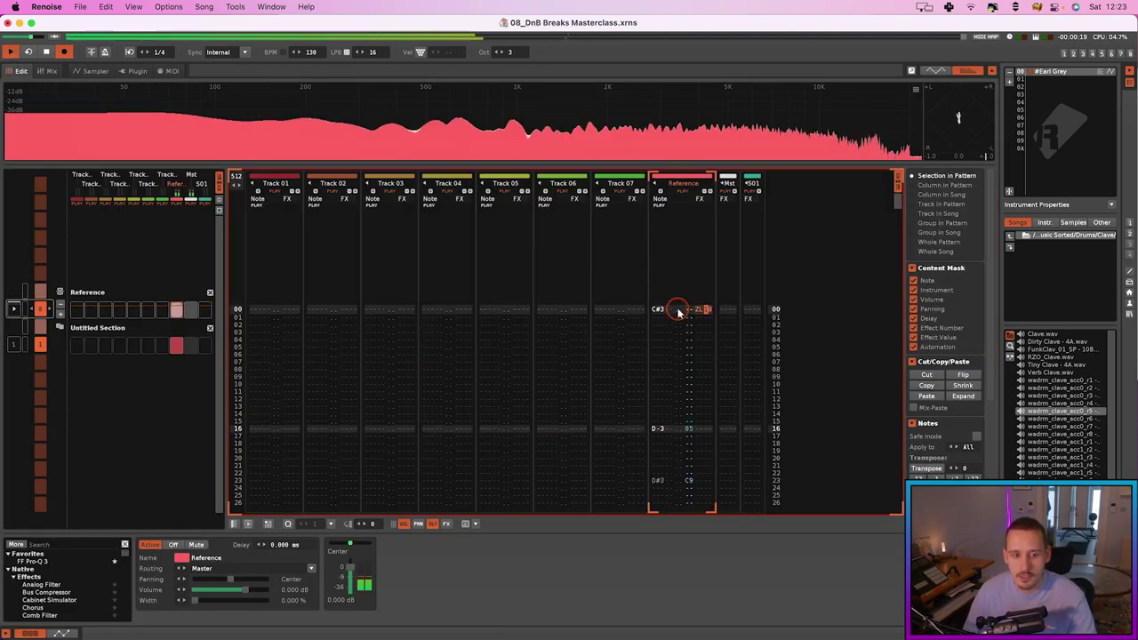
key("space")
Switch to AudioFinder and tap along with the Earl Grey reference recording in the BPM Tap Pad to measure its tempo.
left_click(313, 52)
left_click(313, 53)
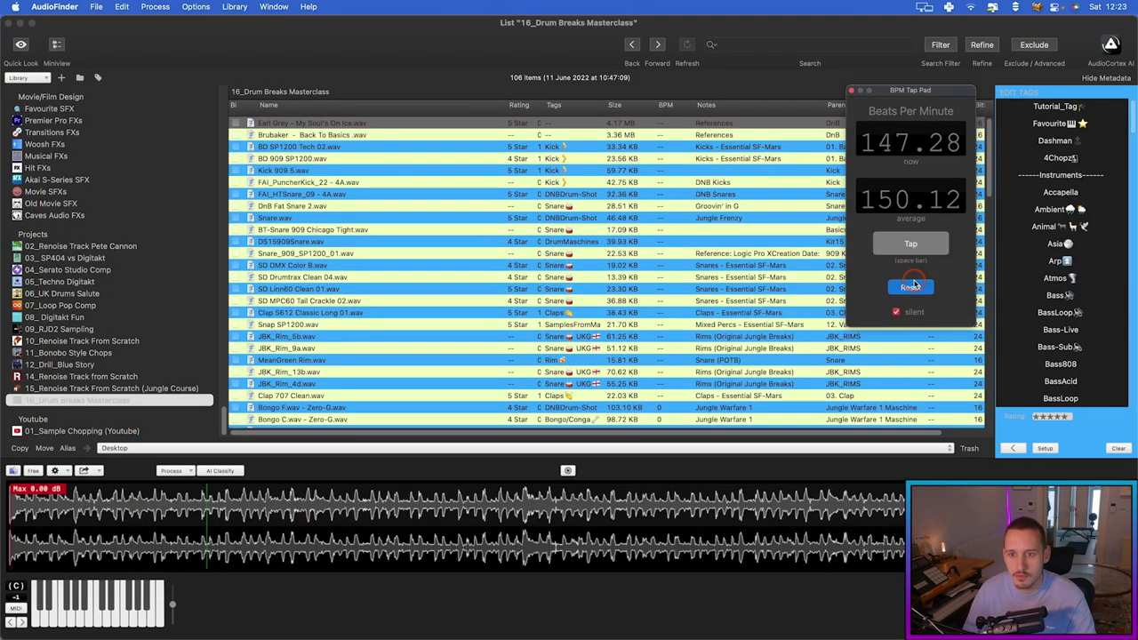
key("space")
key("space")
key("space")
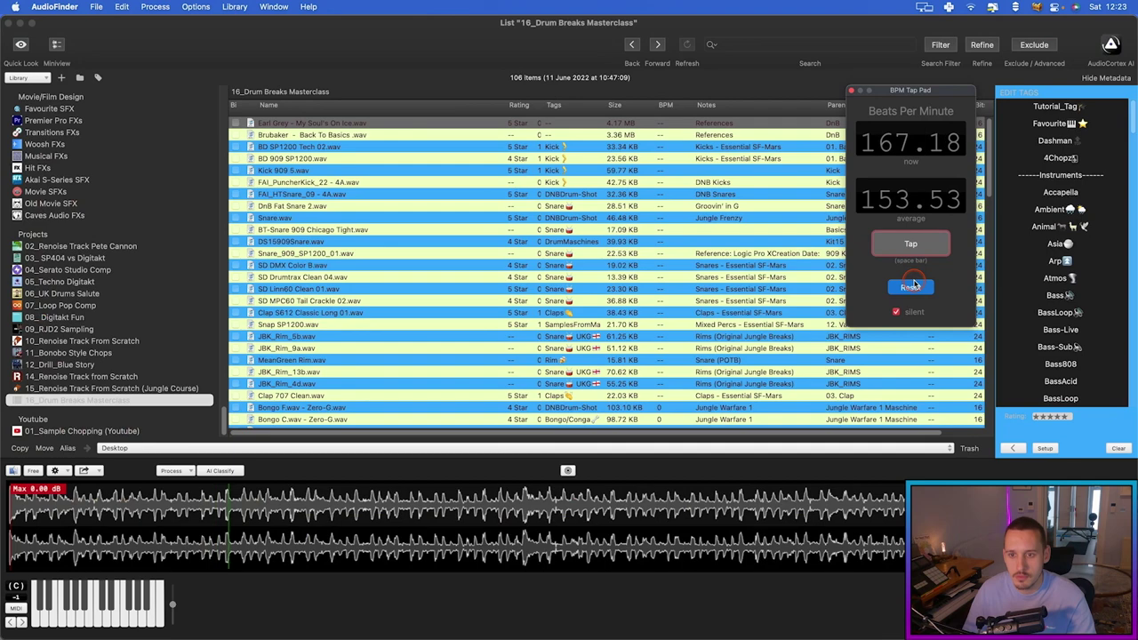
key("space")
key("space")
key("space")
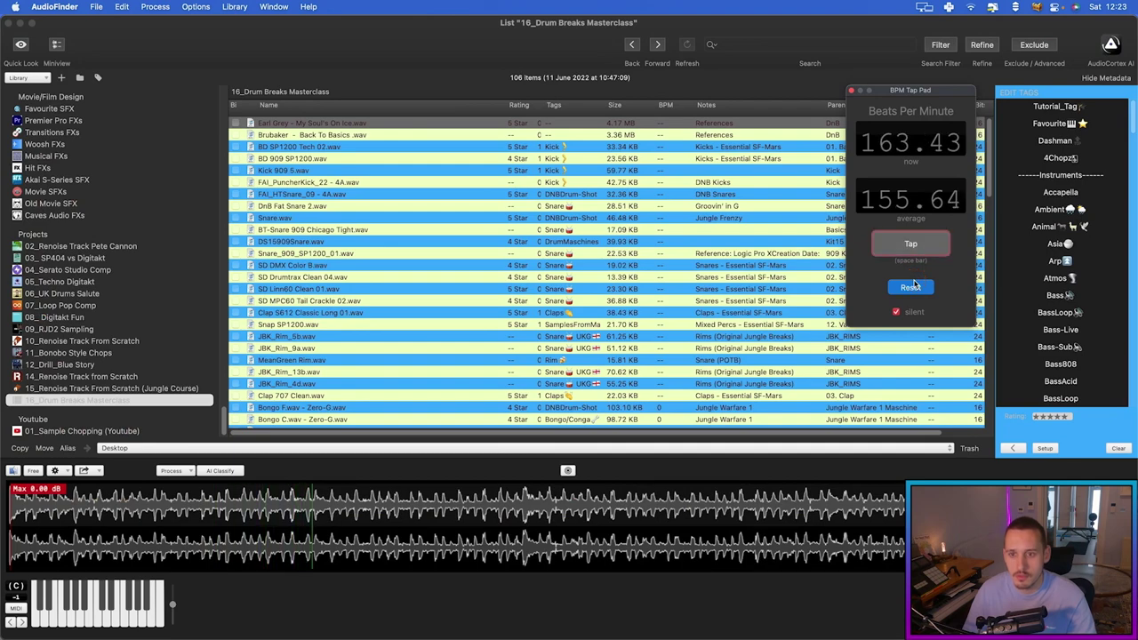
left_click(715, 37)
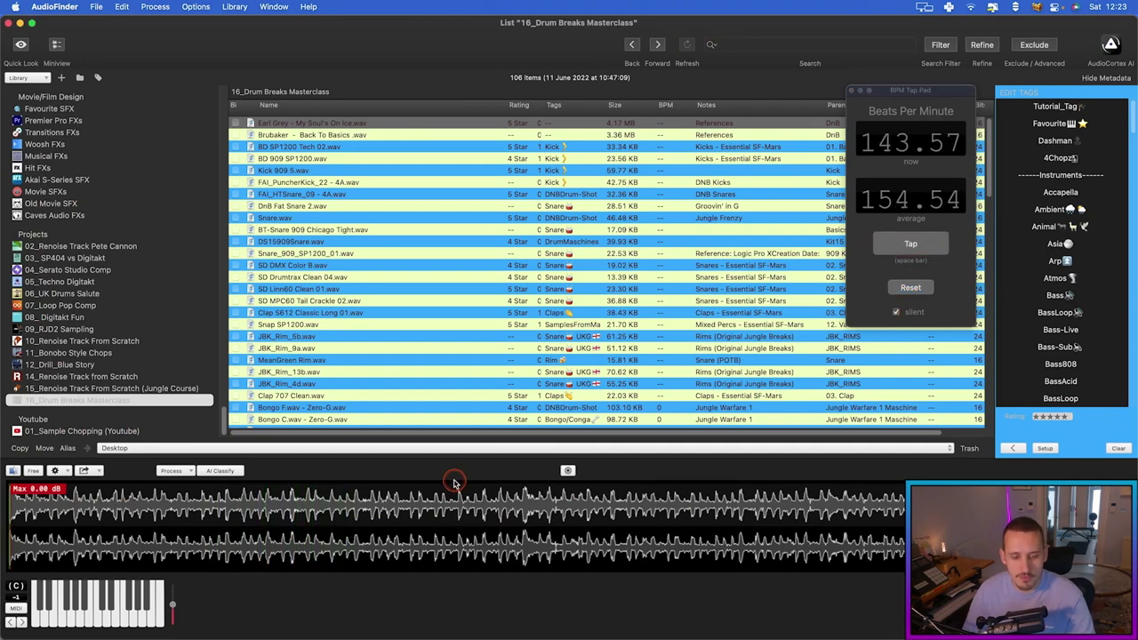
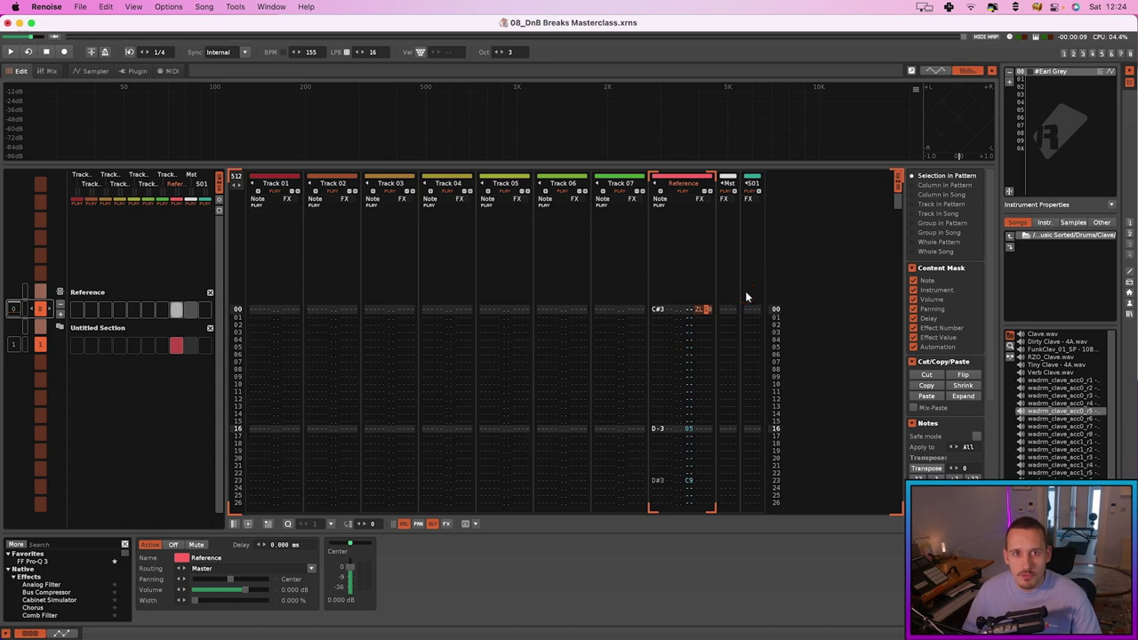
Step through the note entries in the Reference track's column from line 16 to line 63, auditioning each break slice.
left_click(748, 295)
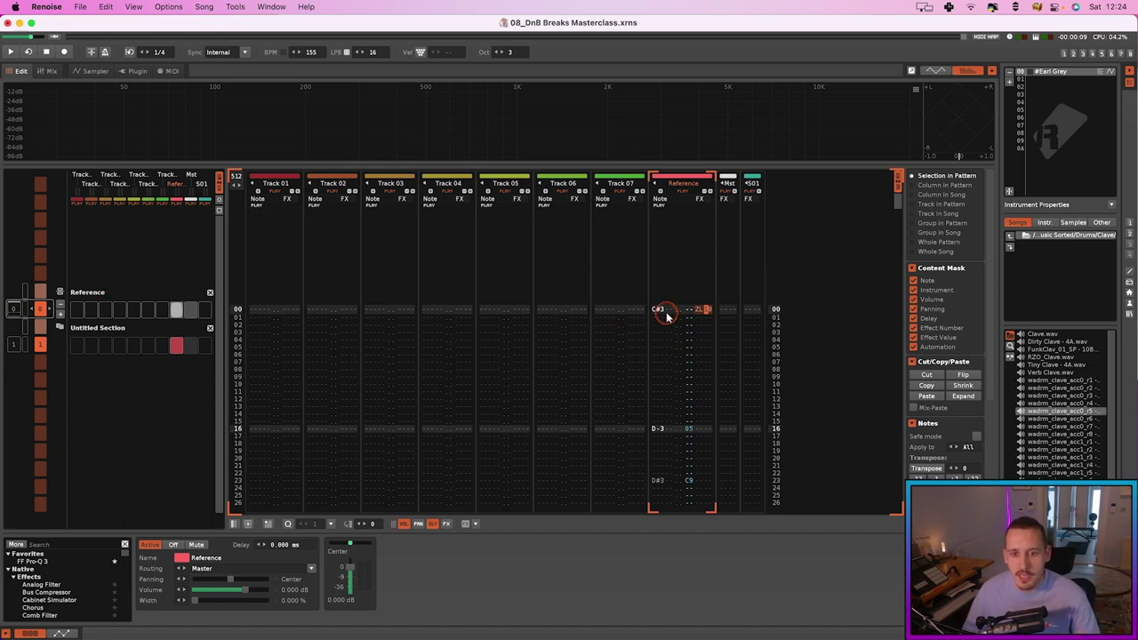
left_click_drag(660, 317, 671, 360)
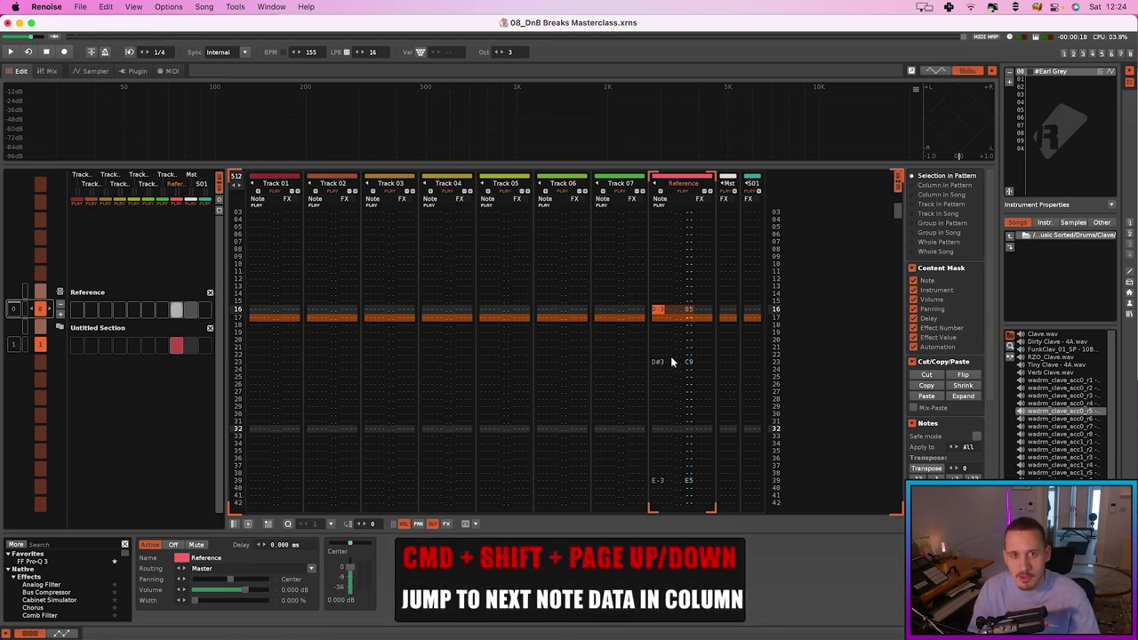
key("super+shift+Page_Down")
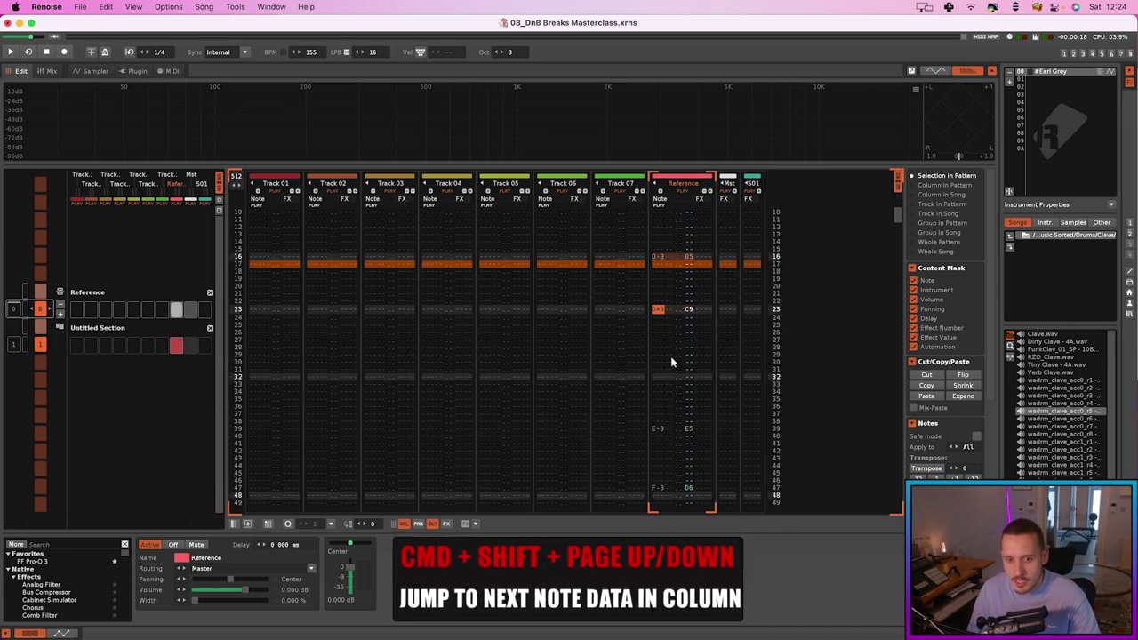
key("super+shift+Page_Down")
key("super+shift+Page_Down")
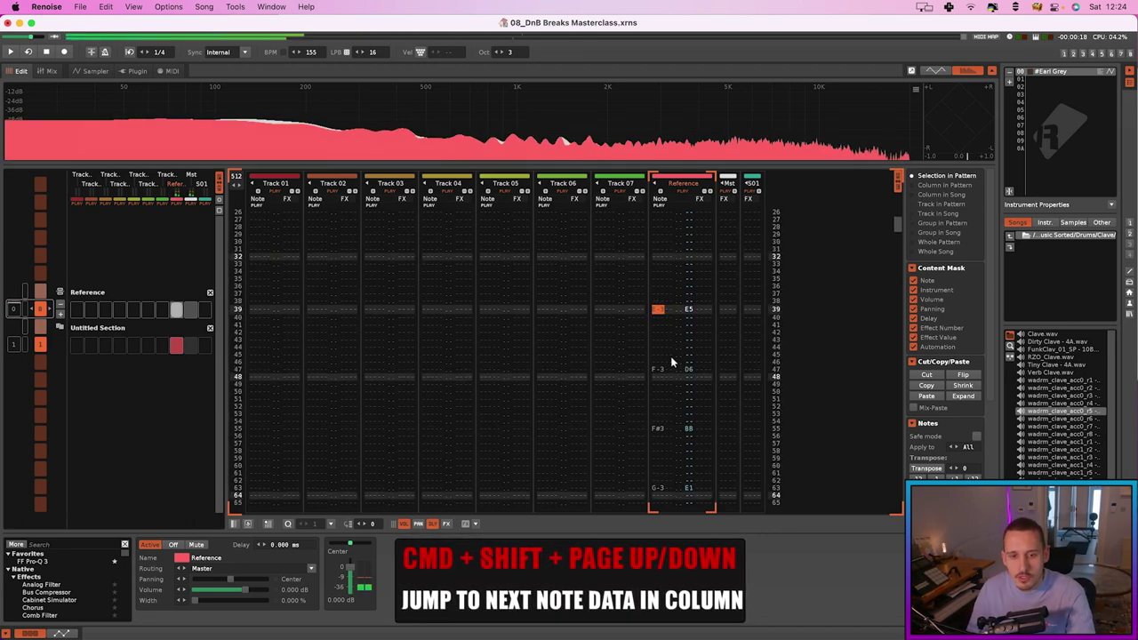
key("super+shift+Page_Up")
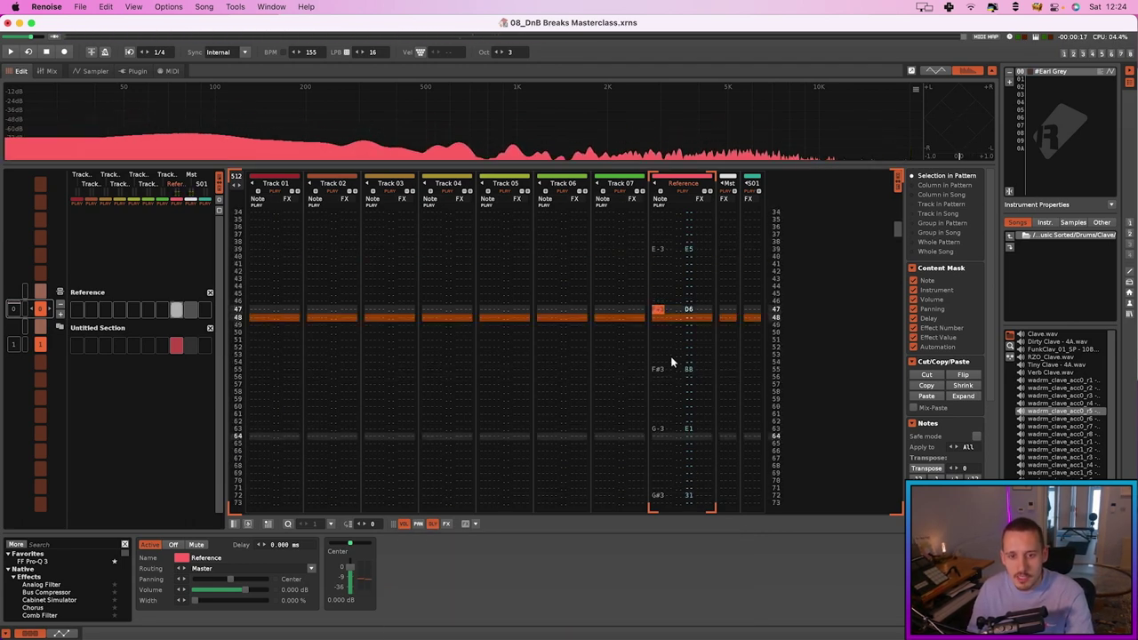
key("super+shift+Page_Down")
key("super+shift+Page_Down")
key("super+shift+Page_Down")
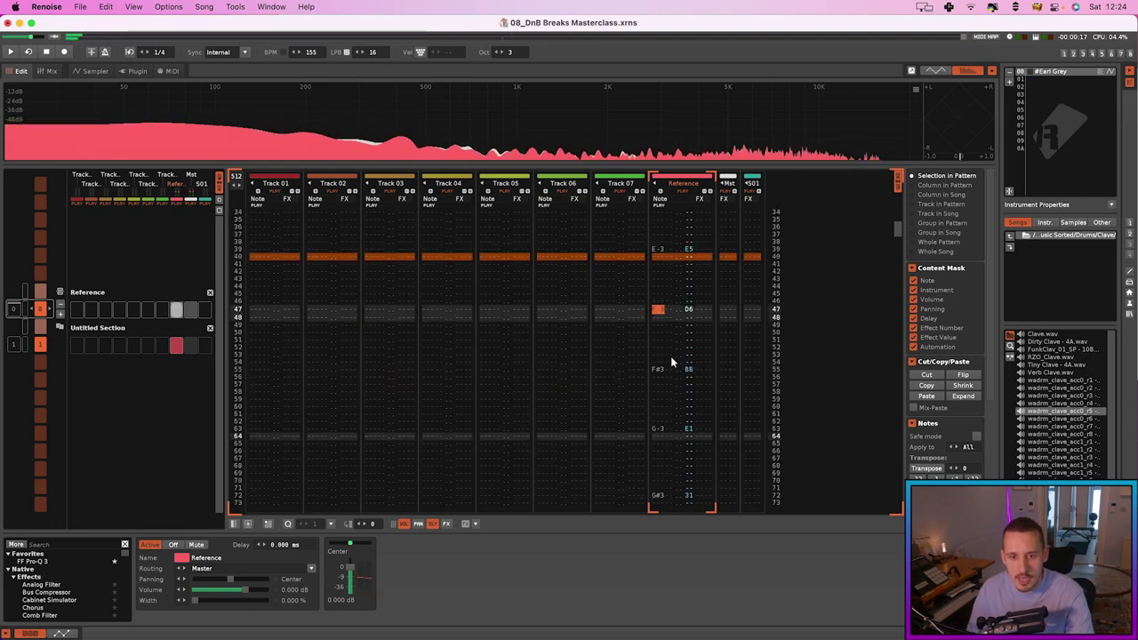
key("space")
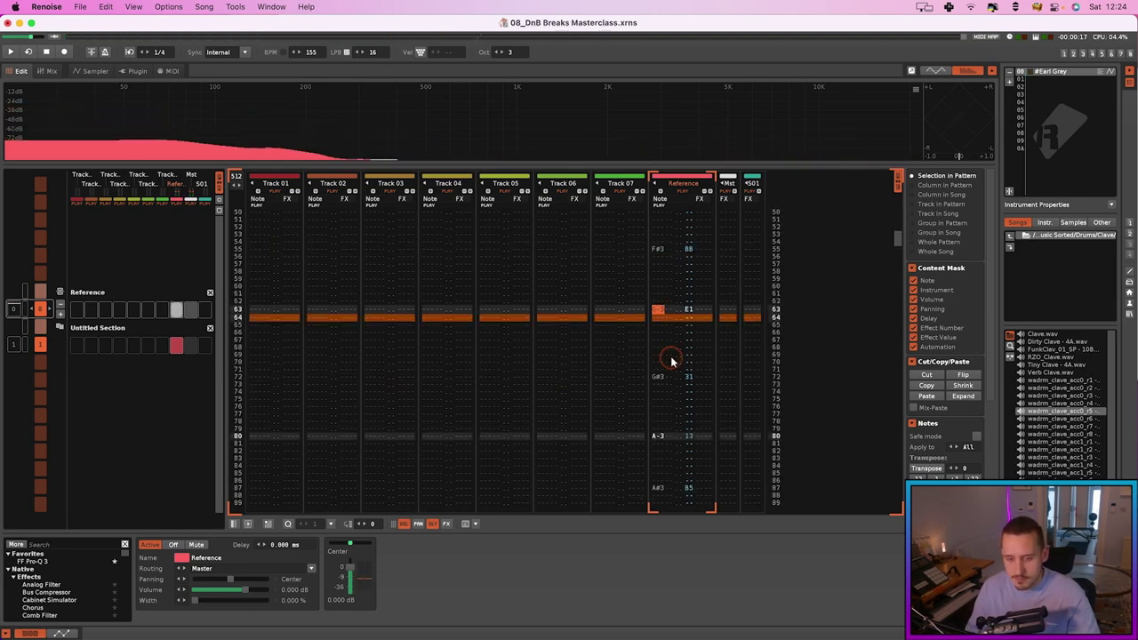
Stop playback, then select and copy all of the Reference track's data in the first pattern.
key("space")
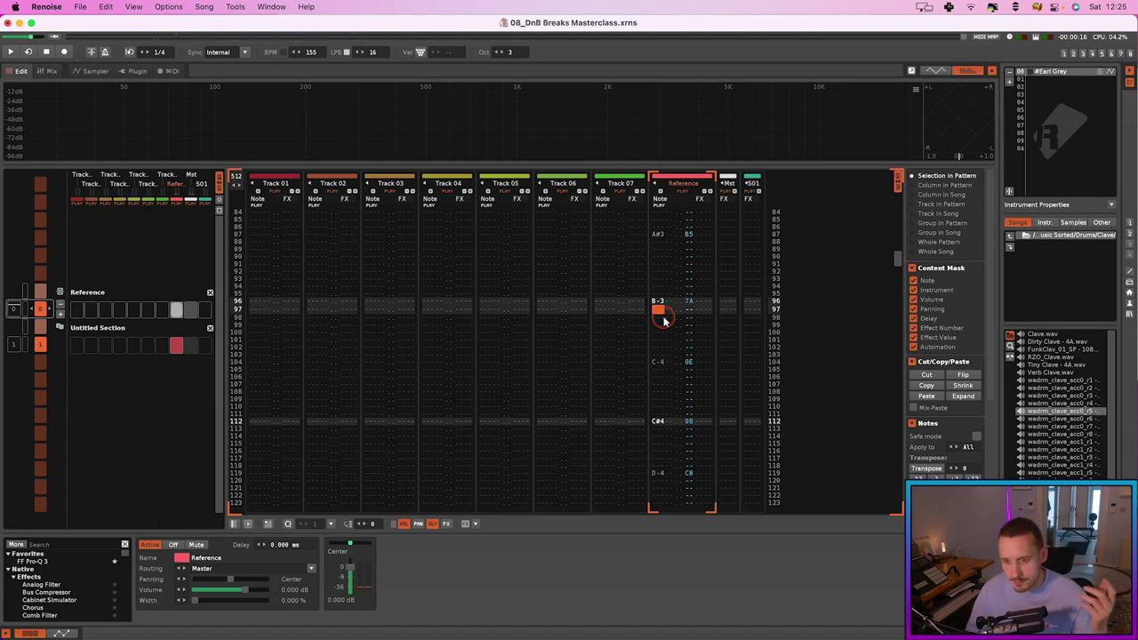
left_click(669, 290)
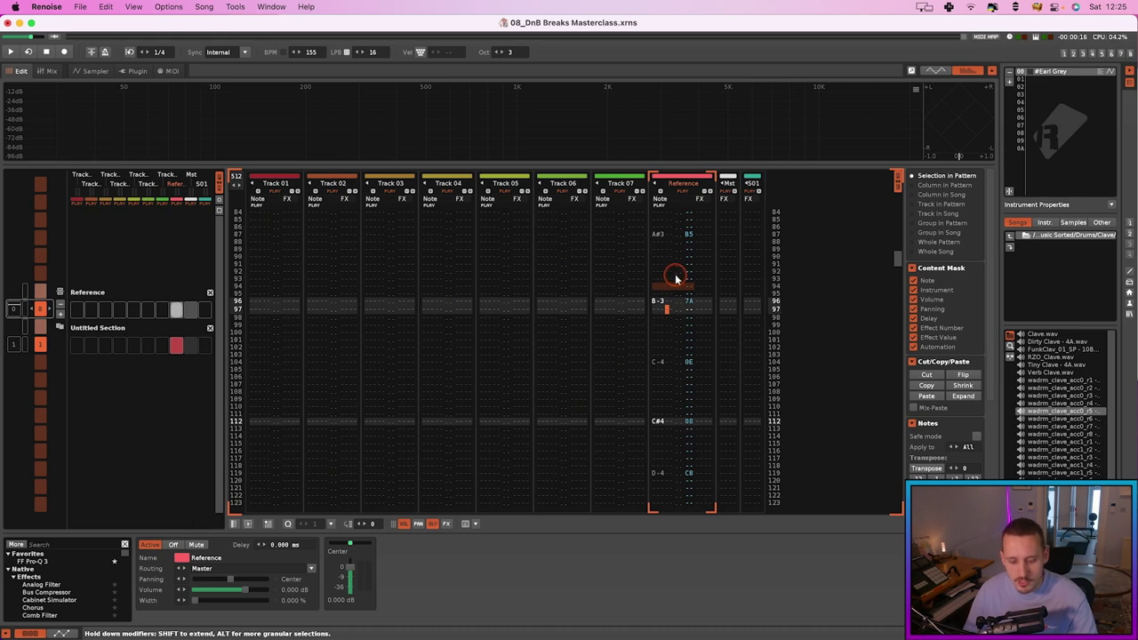
double_click(673, 258)
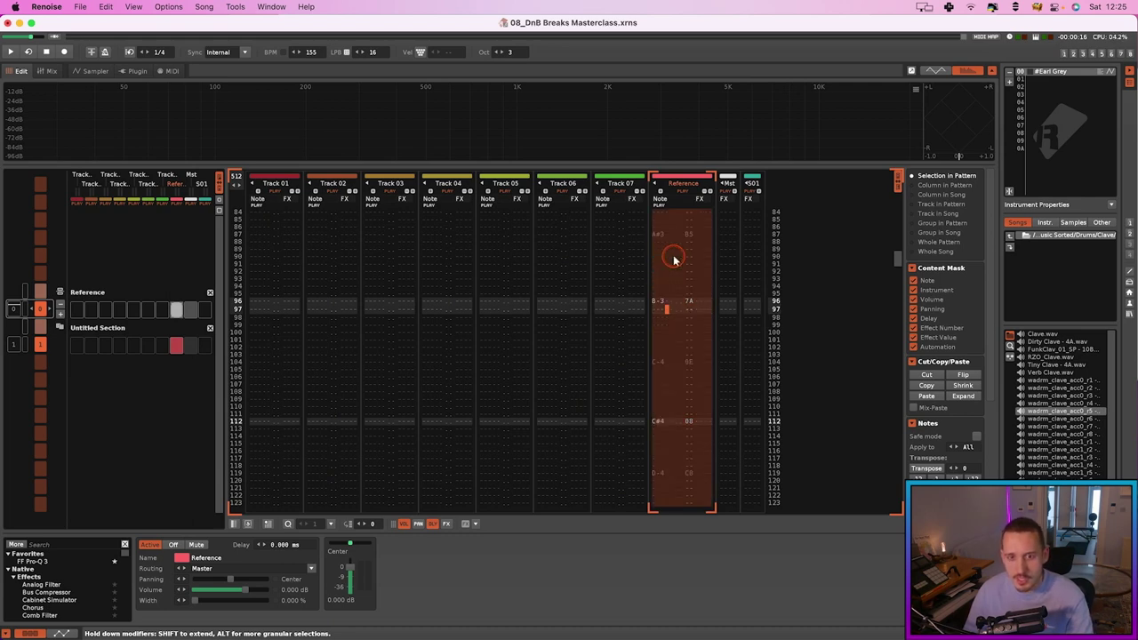
scroll(673, 264, "up", 4)
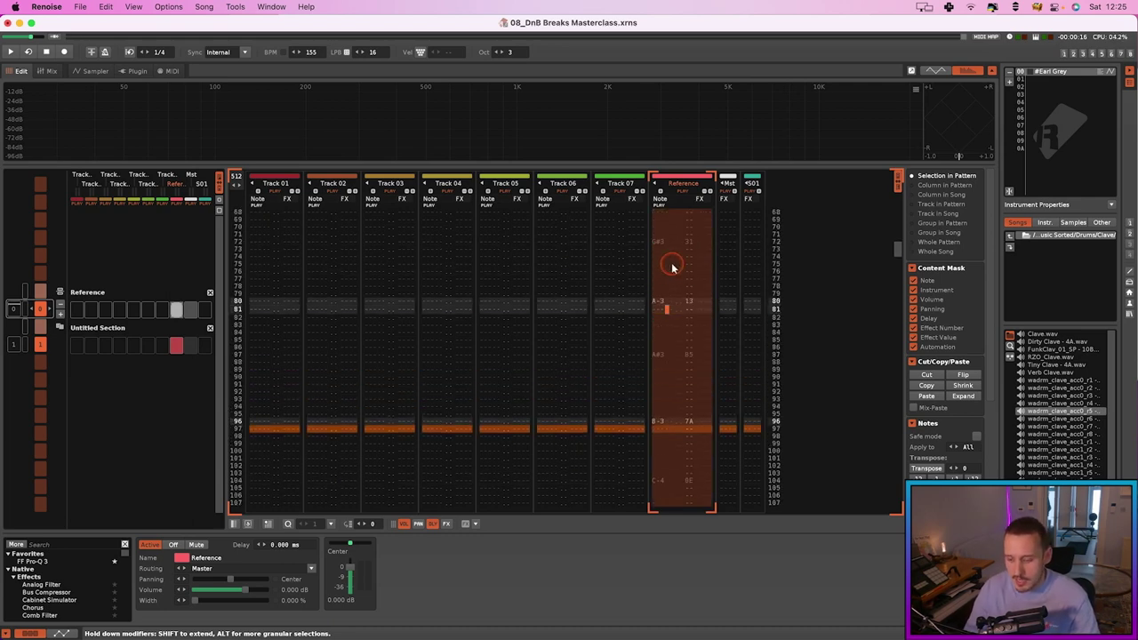
scroll(673, 264, "up", 20)
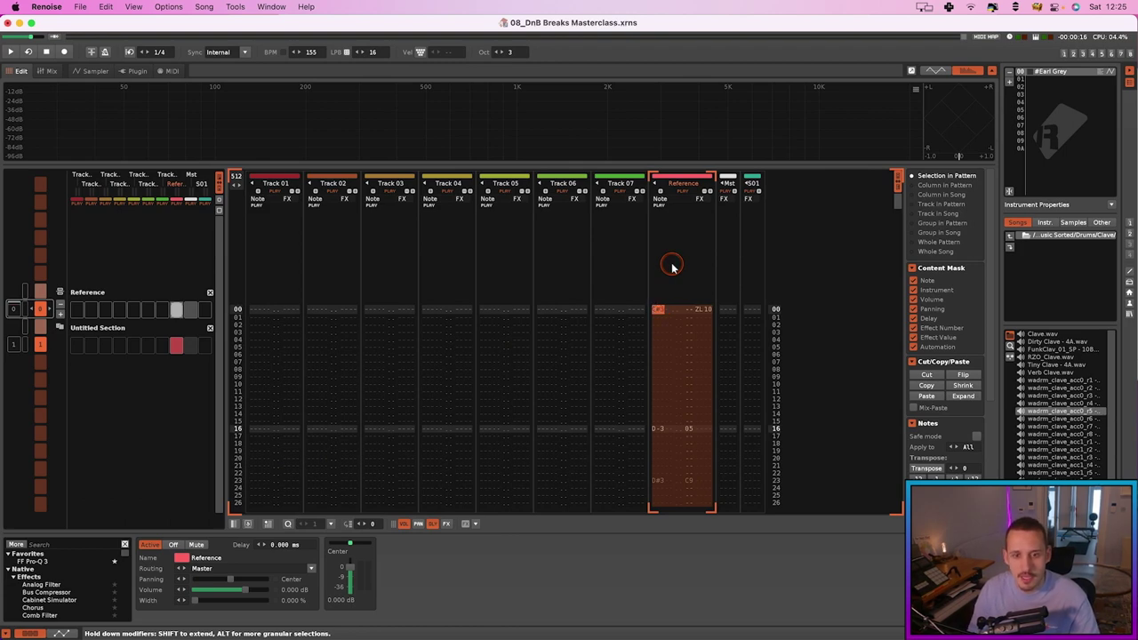
Set the second pattern's length to 512 lines and paste the copied break into its Reference track, keeping ZL04 on line 00.
key("super+Down")
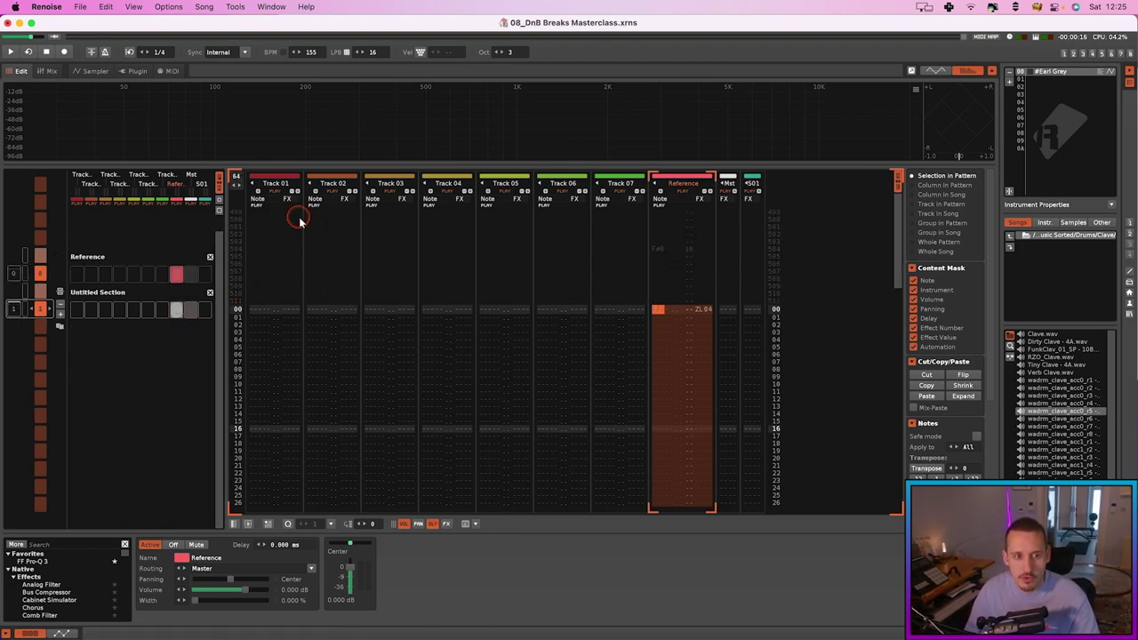
left_click(237, 177)
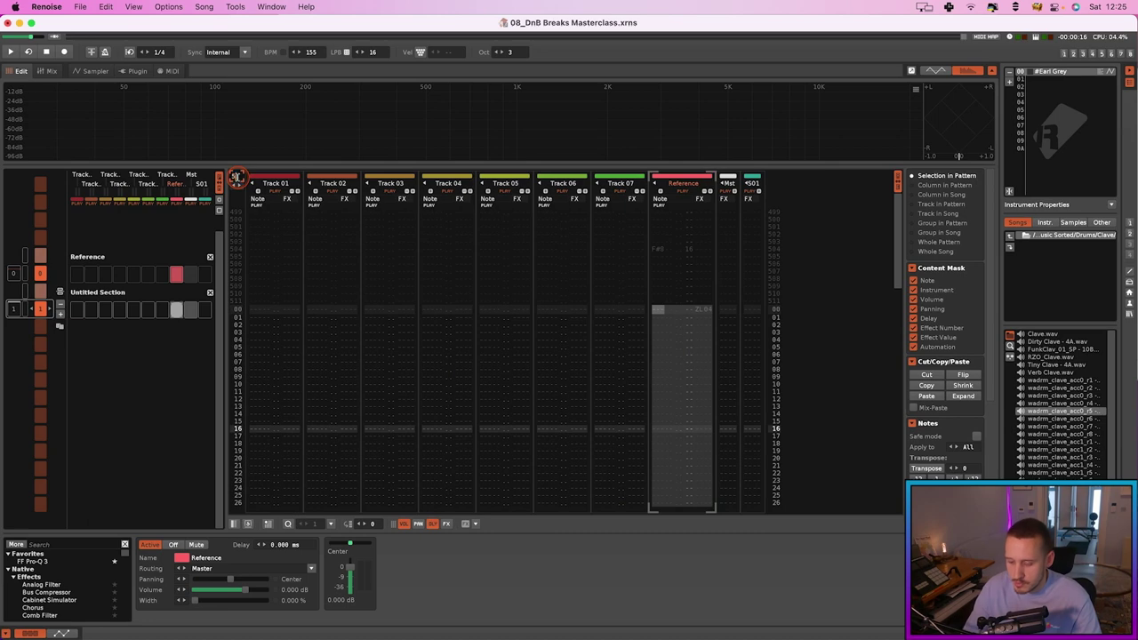
key("Escape")
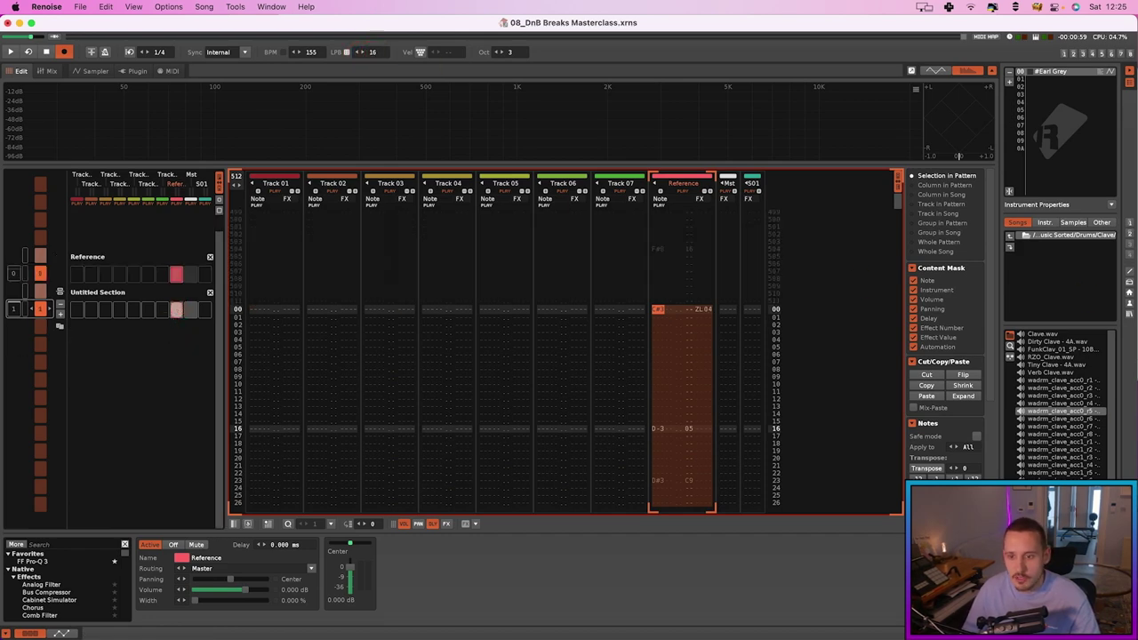
Shrink the pasted Reference notes to fit 4 lines per beat and play the pattern to check the break.
left_click(967, 387)
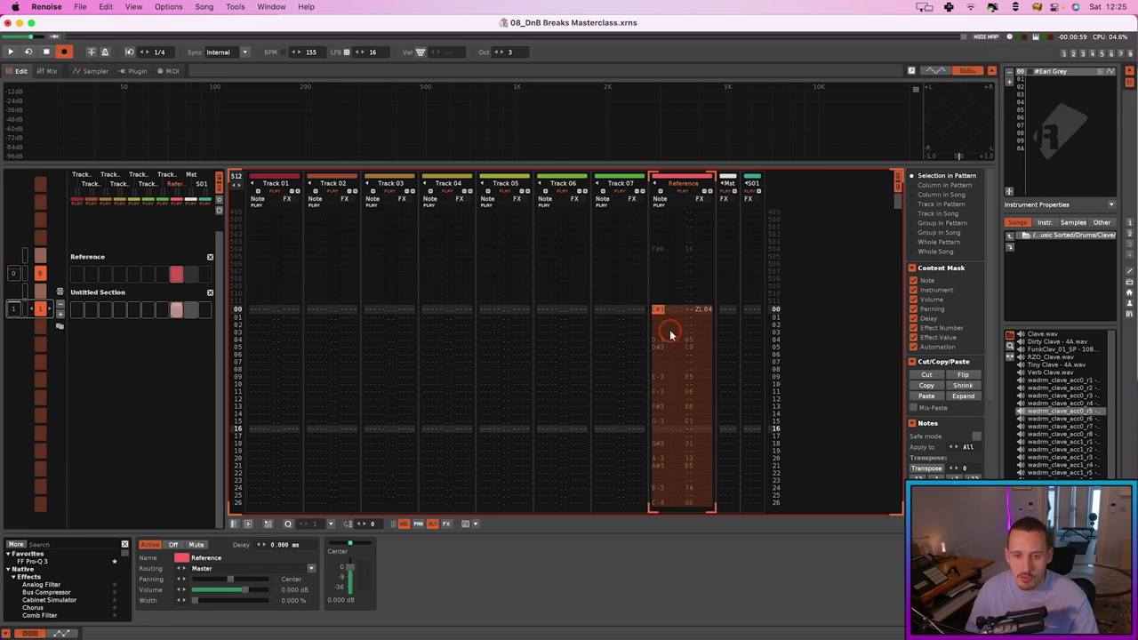
left_click(668, 325)
key("space")
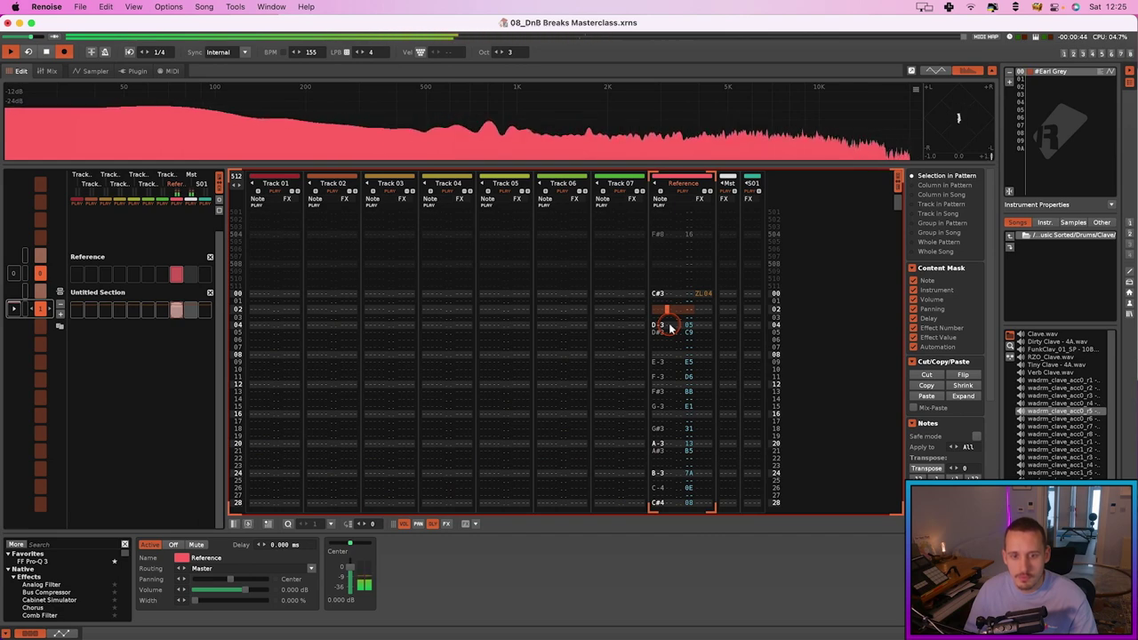
key("space")
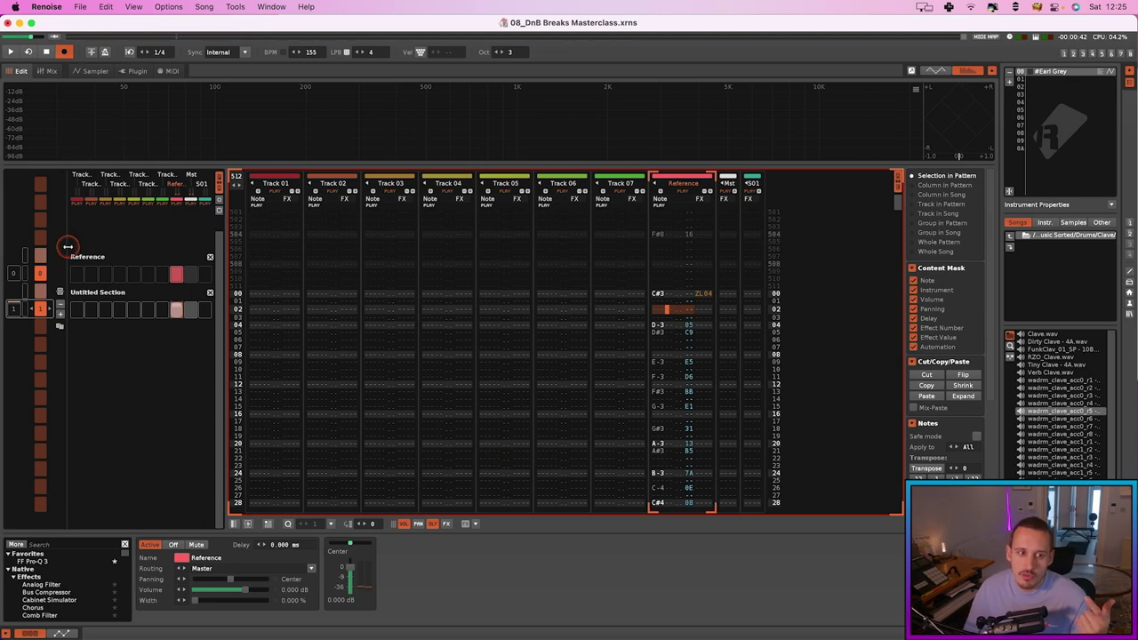
Step through the opening lines of the shrunken break from line 00, auditioning its slices.
left_click(657, 323)
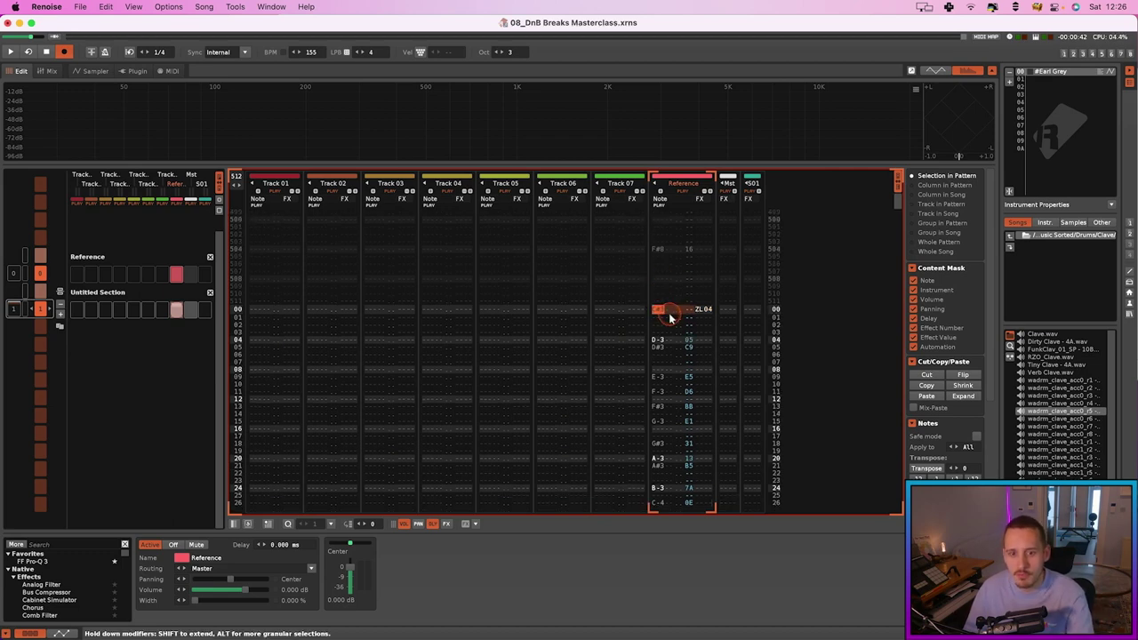
key("Down")
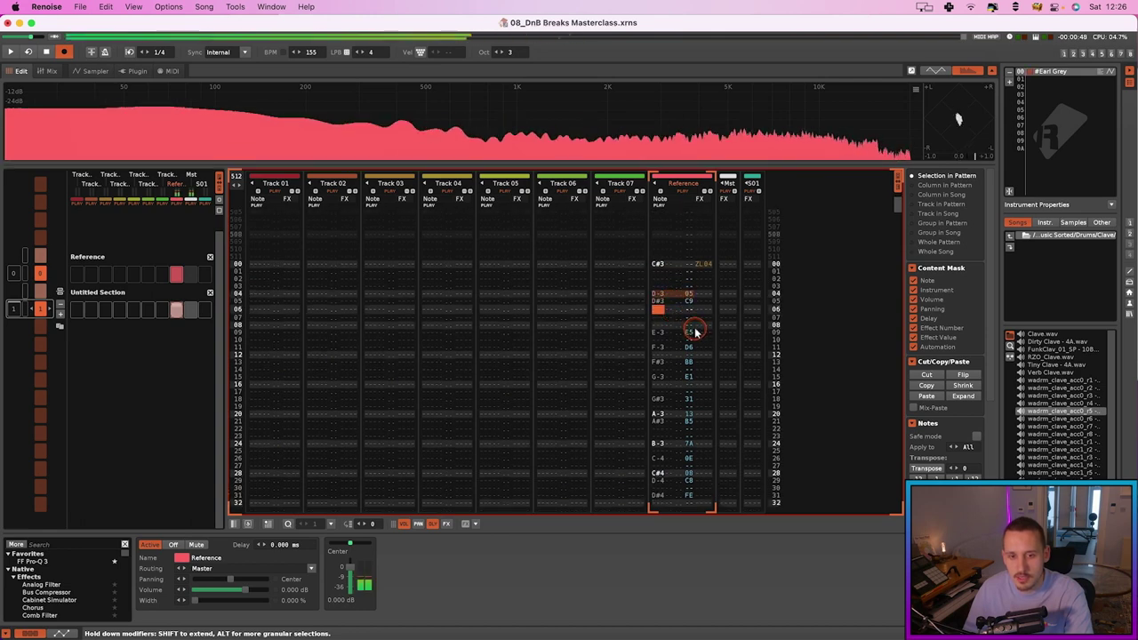
left_click(659, 272)
left_click_drag(658, 272, 659, 320)
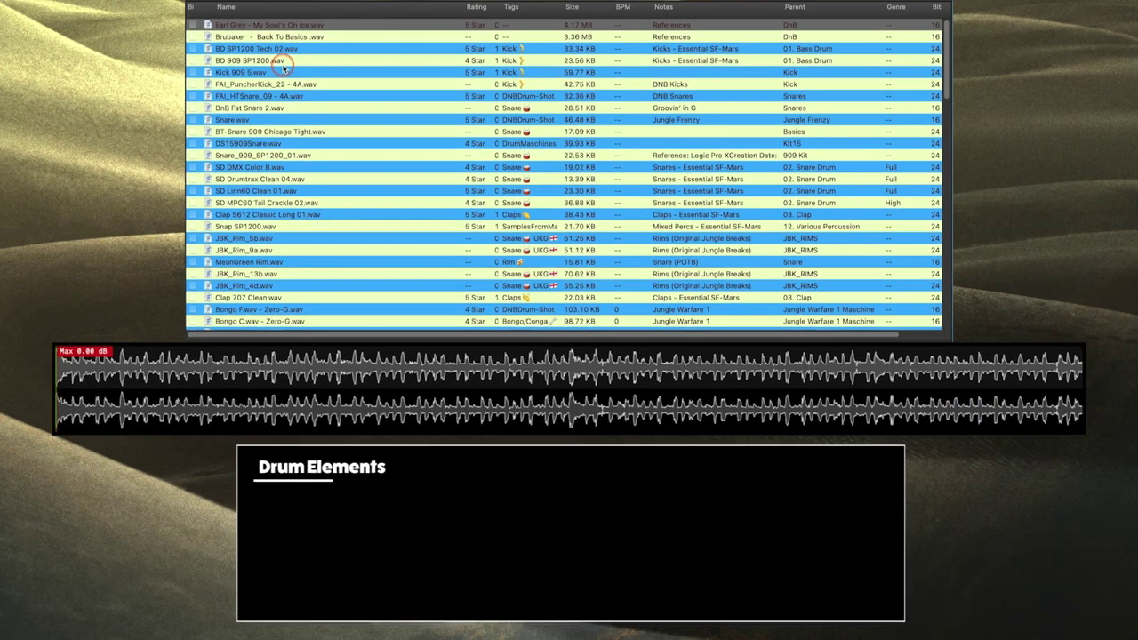
Audition kick and snare one-shots in the AudioFinder drum sample list.
left_click(294, 182)
left_click(289, 194)
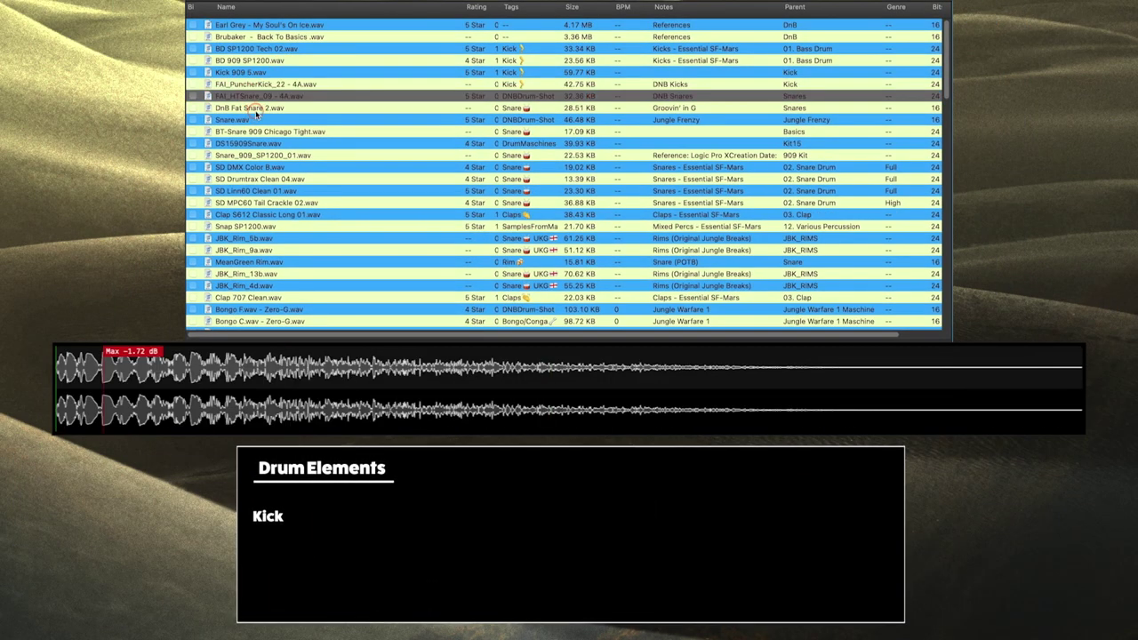
left_click(249, 108)
left_click(251, 119)
left_click(253, 132)
scroll(287, 164, "down", 1)
left_click(267, 175)
Audition the Snap SP1200 sample, several JBK rim shots and the Clap 707 Clean sample.
left_click(261, 210)
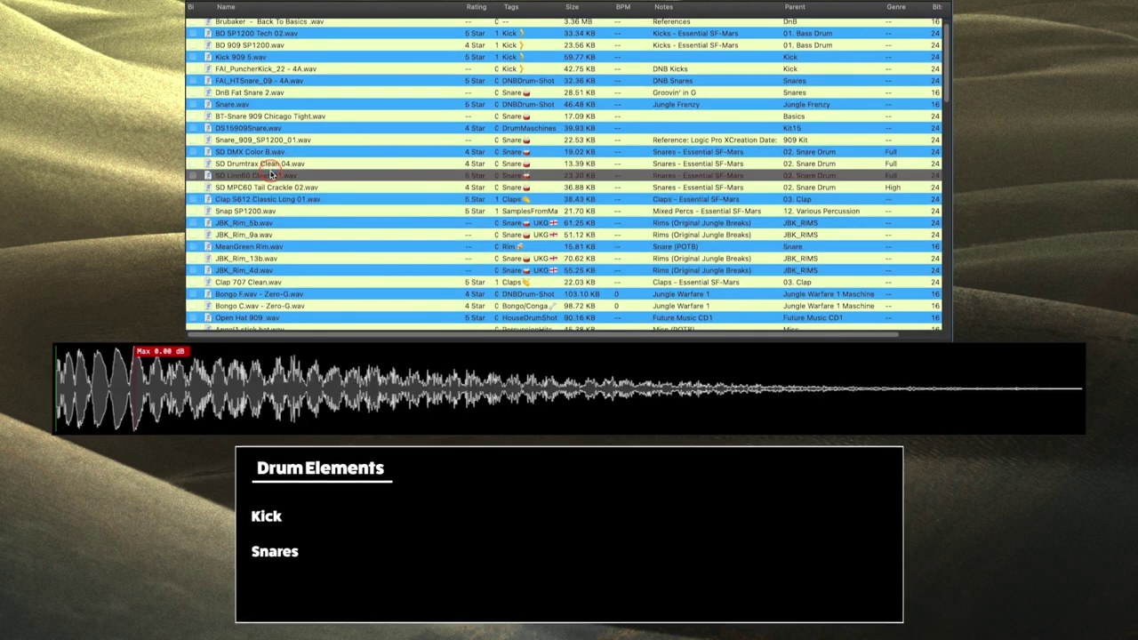
left_click(256, 223)
scroll(254, 222, "down", 1)
left_click(251, 220)
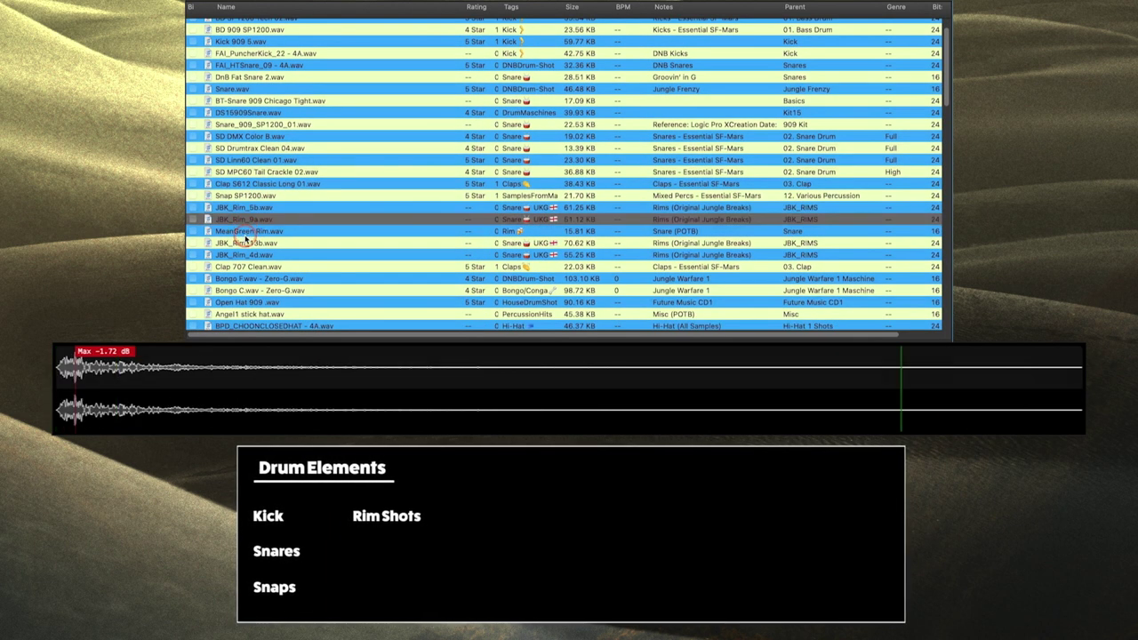
left_click(244, 255)
scroll(244, 258, "down", 1)
left_click(258, 254)
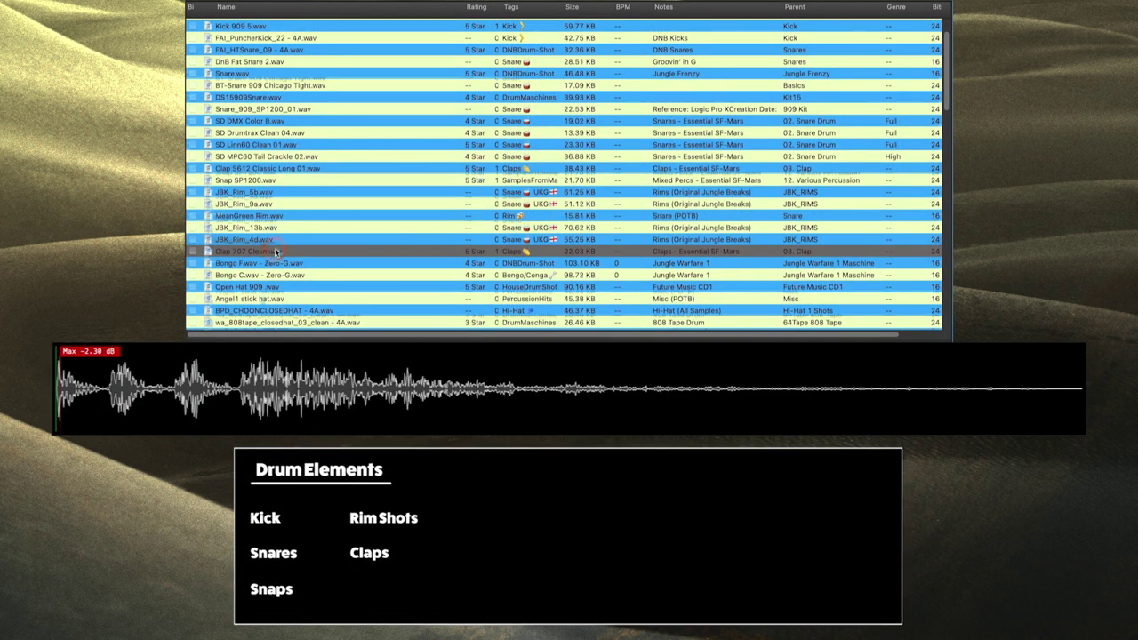
Audition bongo samples and the first closed hi-hats further down the sample list.
scroll(285, 251, "down", 2)
left_click(345, 238)
left_click(334, 247)
scroll(331, 244, "down", 2)
left_click(332, 243)
scroll(336, 242, "down", 3)
scroll(336, 242, "down", 4)
Audition more hi-hat one-shots, including the SP1200 closed hats.
left_click(284, 222)
left_click(279, 233)
left_click(267, 258)
left_click(282, 267)
scroll(283, 264, "down", 2)
scroll(283, 264, "down", 3)
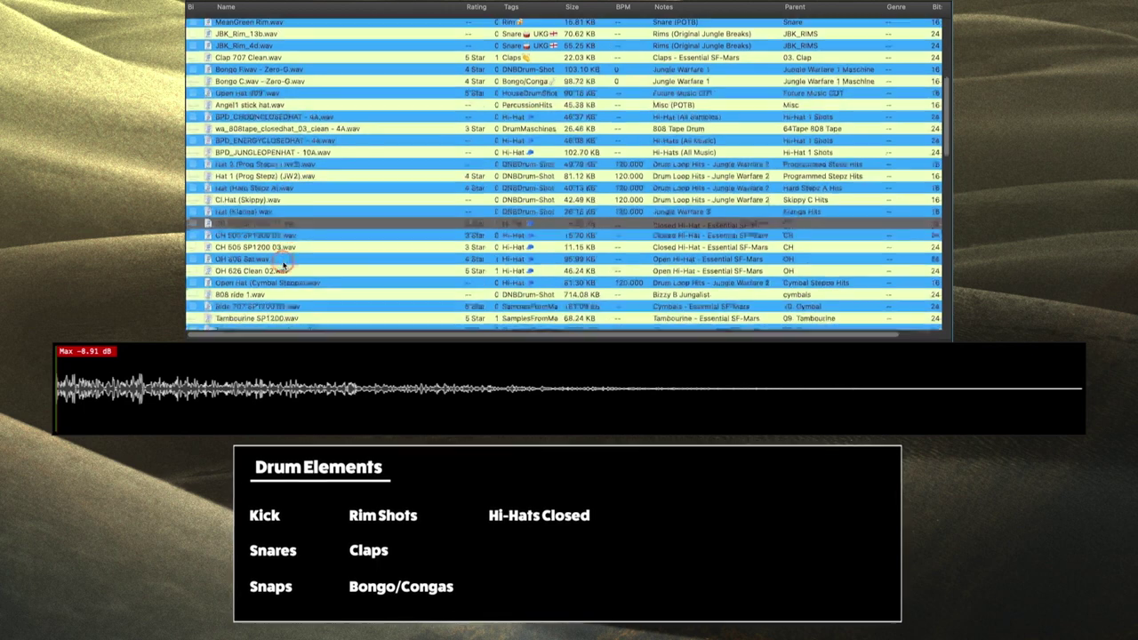
left_click(277, 233)
Audition the open hi-hat, ride, tambourine, cymbal and shaker samples in the list.
scroll(271, 233, "down", 3)
left_click(267, 226)
left_click(271, 237)
scroll(272, 237, "down", 2)
left_click(271, 238)
scroll(293, 241, "down", 3)
left_click(277, 207)
left_click(271, 242)
scroll(268, 238, "down", 5)
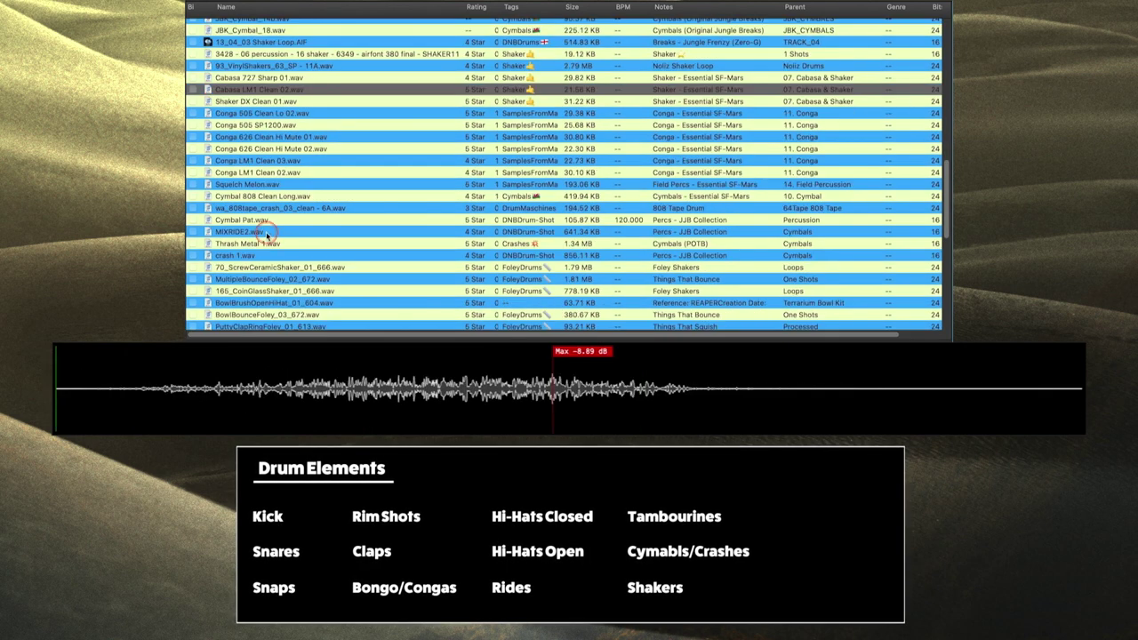
Audition the Conga LM1 Clean samples, Squelch Melon and the 808 cymbal and crash samples.
left_click(269, 161)
left_click(270, 172)
left_click(271, 184)
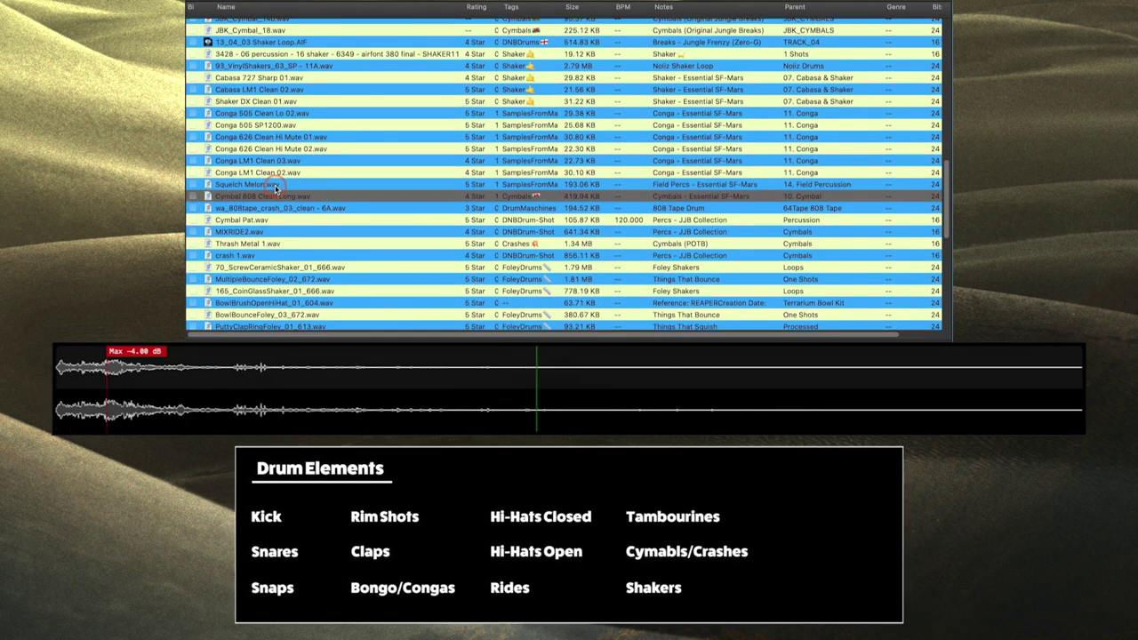
left_click(274, 208)
Audition a crash and the foley one-shots, including QuickTearHiHat, and continue down to the break loops.
scroll(275, 187, "down", 1)
left_click(274, 192)
scroll(272, 190, "down", 4)
left_click(270, 178)
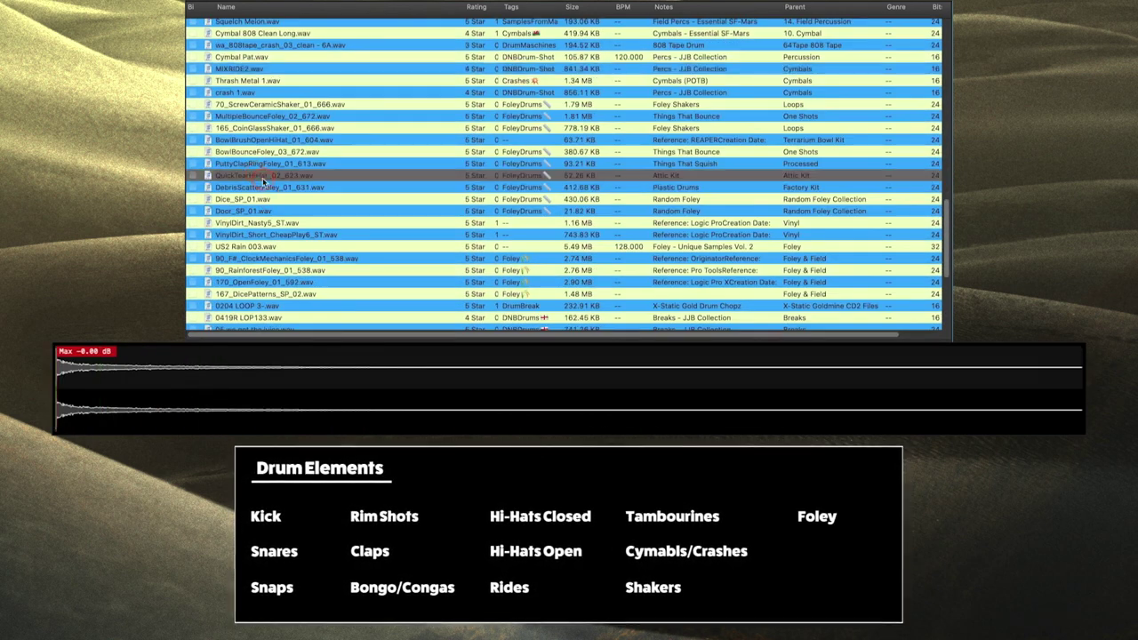
scroll(268, 191, "down", 5)
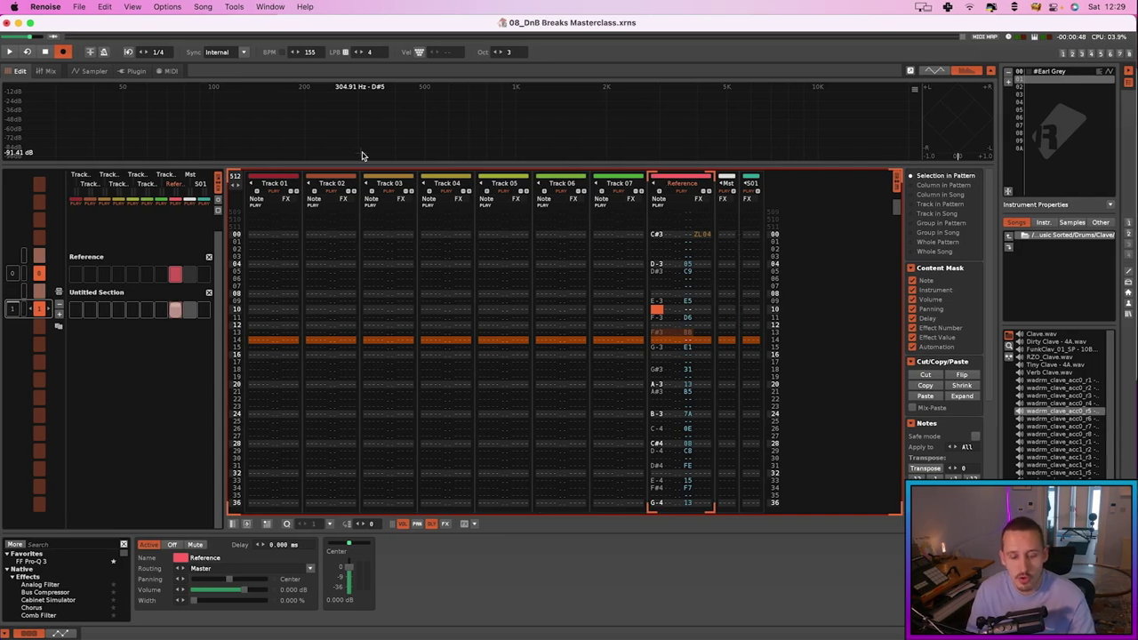
Switch to AudioFinder and audition the assembly_line.wav break among the drum breaks in the 16_Drum Breaks Masterclass list.
key("super+Tab")
scroll(320, 268, "down", 15)
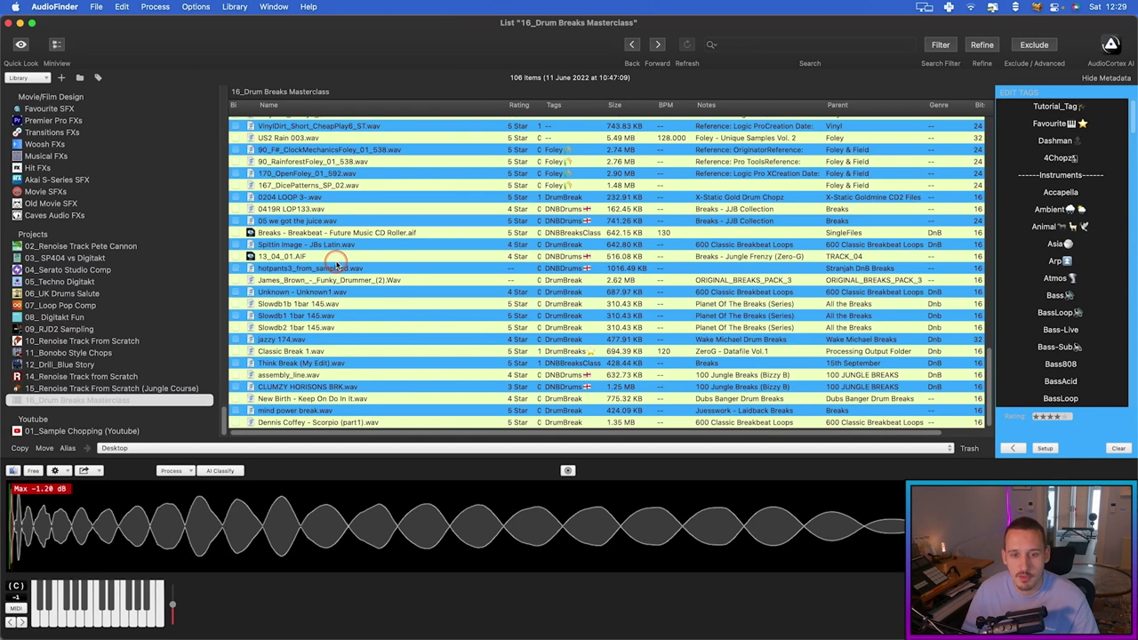
left_click(324, 376)
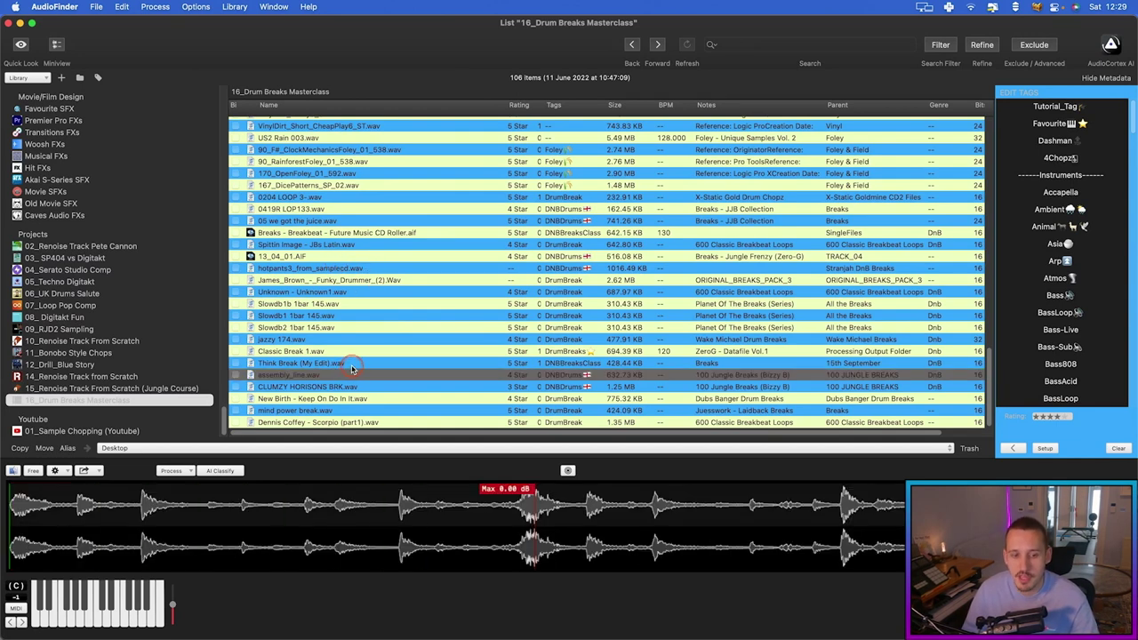
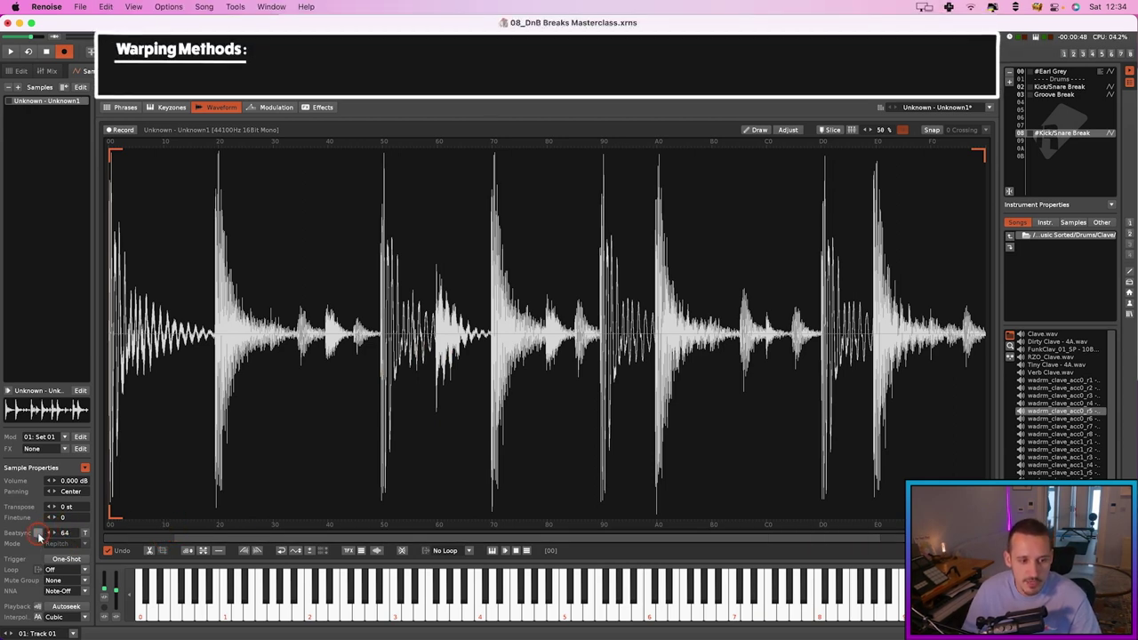
Enable Beatsync at 32 lines in Repitch mode for the Unknown1 break, audition it, and turn Beatsync off.
left_click(39, 533)
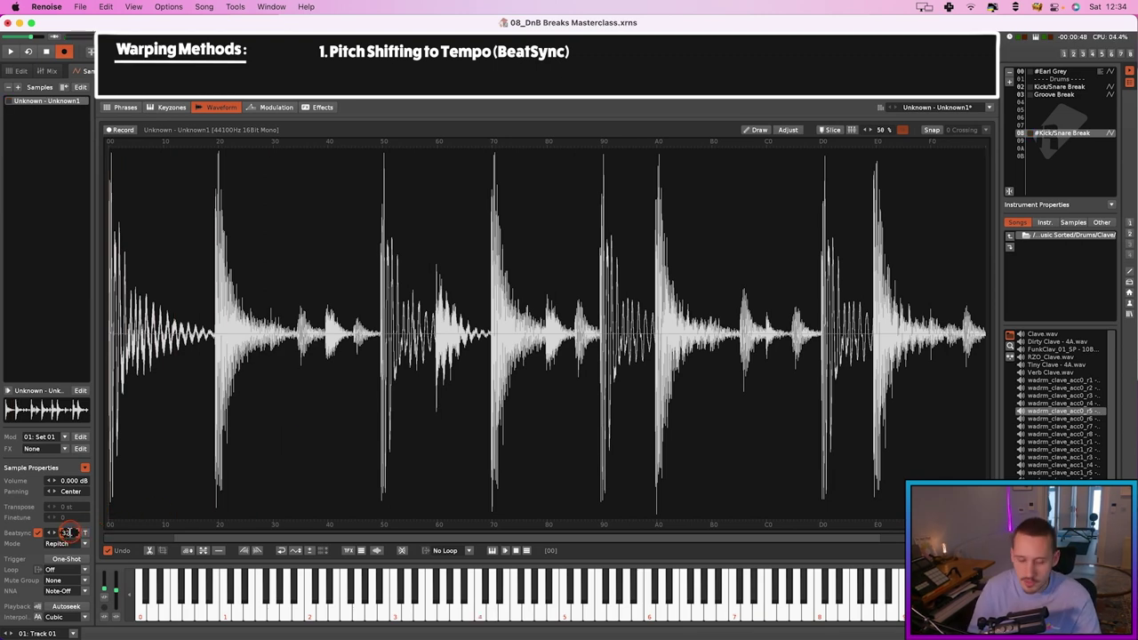
key("z")
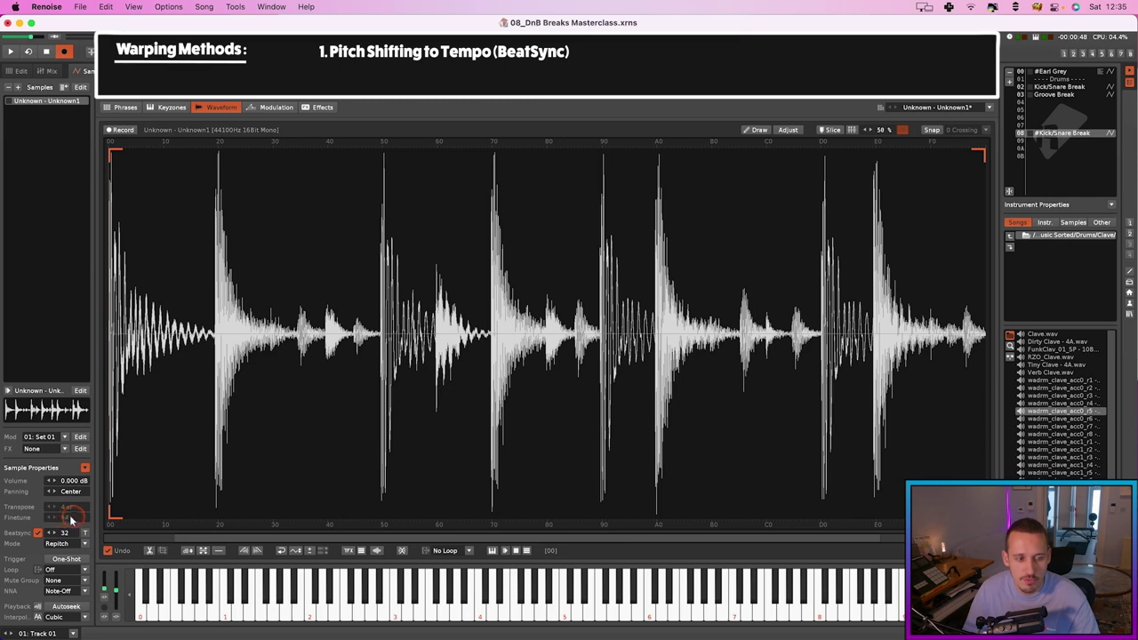
left_click(40, 532)
Add slice markers at the break's first snare and at the three quieter hits that follow it.
left_click(213, 336)
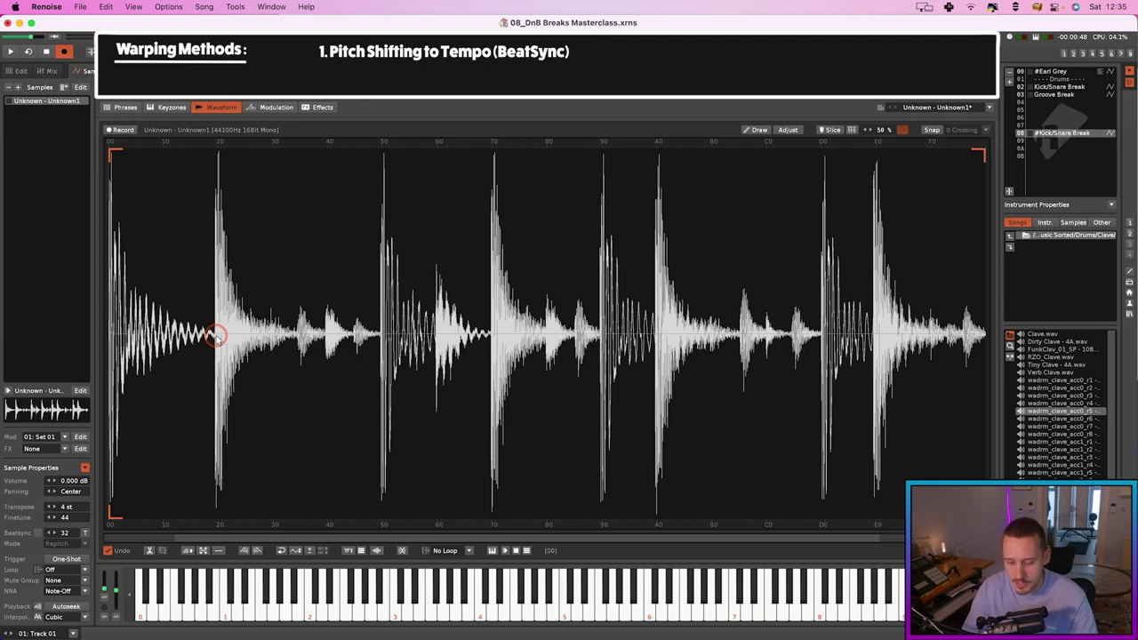
key("z")
double_click(213, 337)
double_click(298, 334)
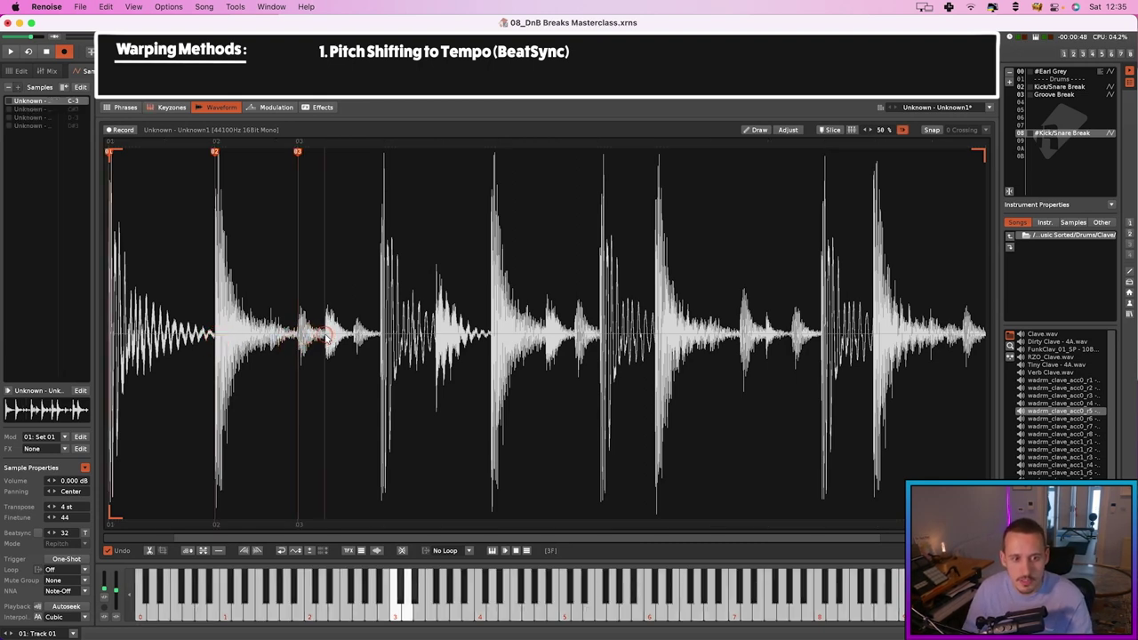
double_click(324, 336)
double_click(354, 334)
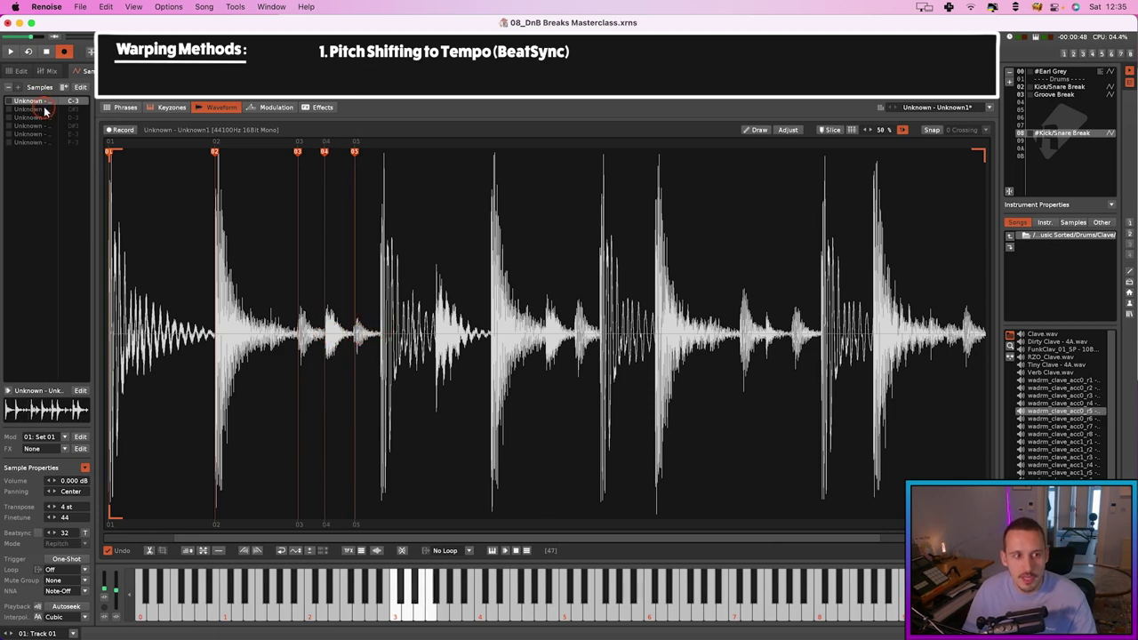
Check the transpose and finetune properties of the individual slices, then return to the full break sample.
left_click(45, 110)
left_click(44, 116)
left_click(44, 125)
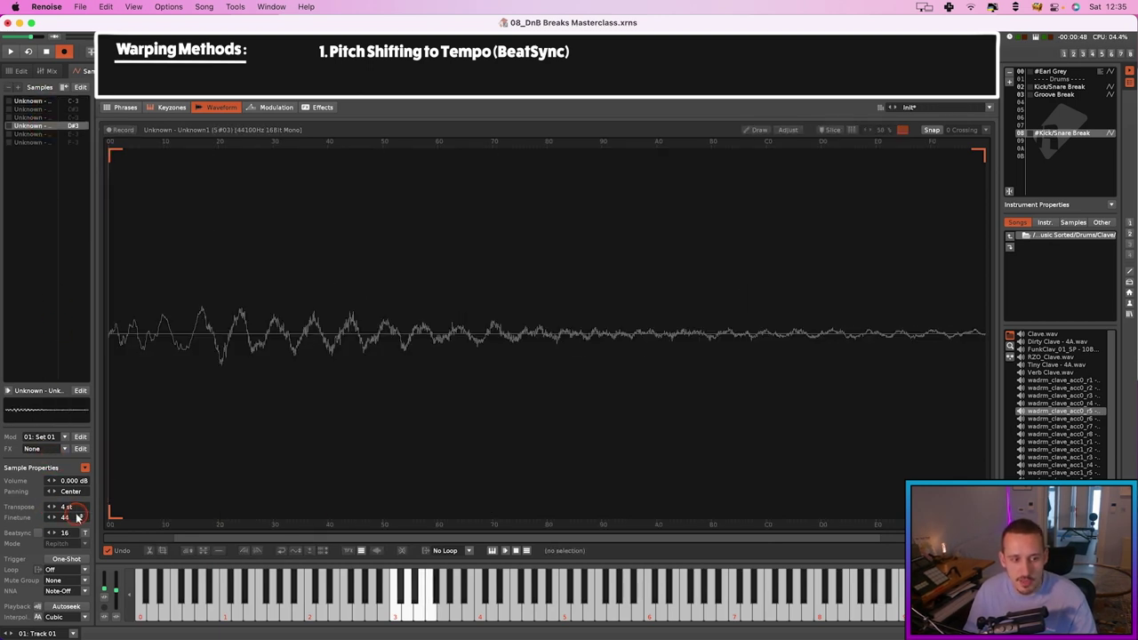
left_click(36, 102)
Undo the slicing and pitch changes, then add slice markers at the first snare and the next two quieter hits.
left_click(219, 342)
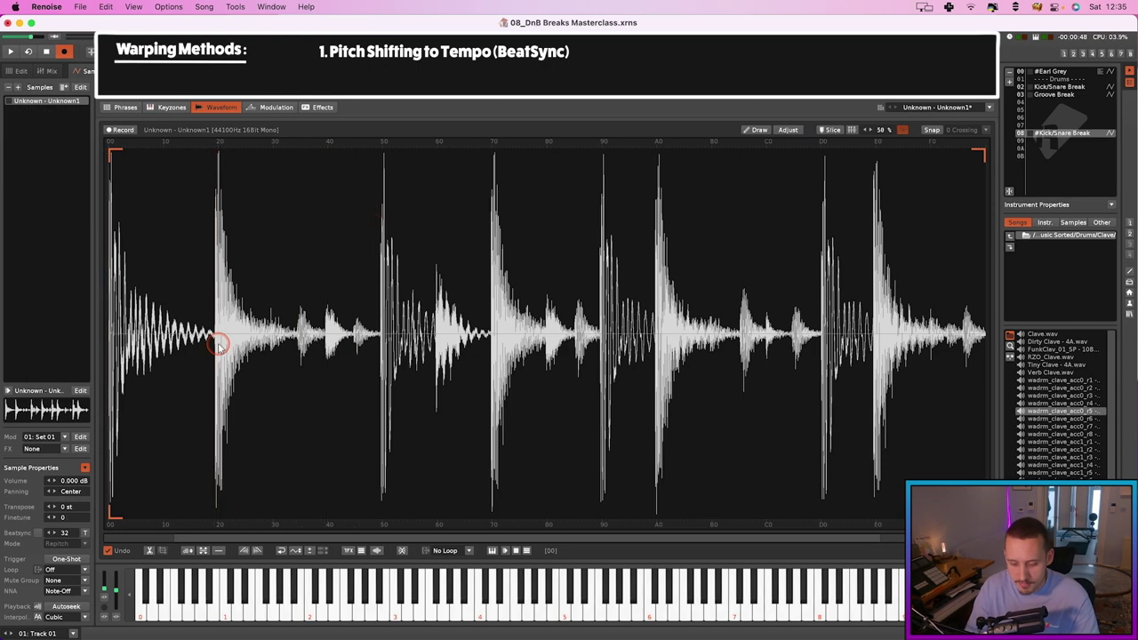
scroll(220, 339, "up", 5)
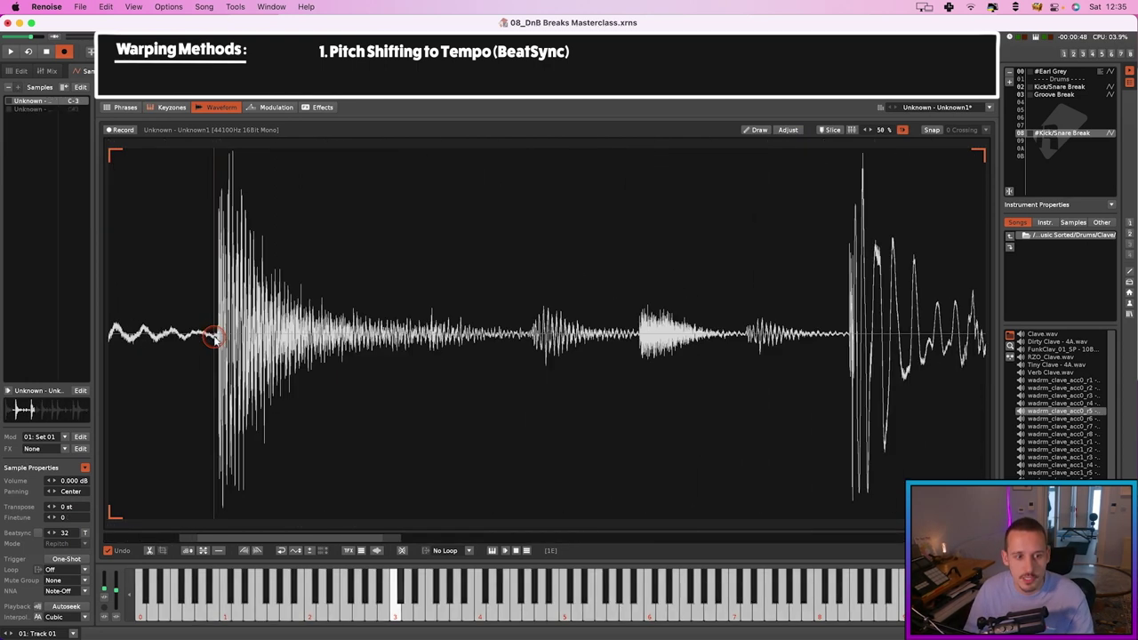
double_click(218, 336)
scroll(221, 338, "down", 5)
double_click(298, 335)
double_click(325, 340)
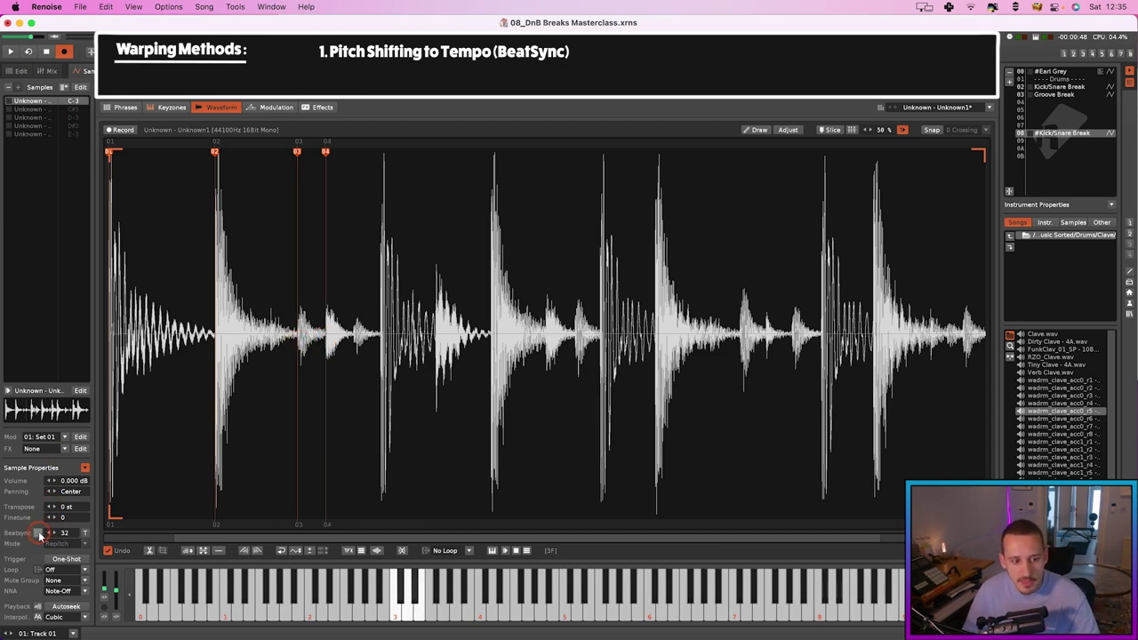
Enable Beatsync at 32 lines in Repitch mode on the sliced break and audition how its slices follow the tempo.
left_click(119, 157)
left_click(180, 206)
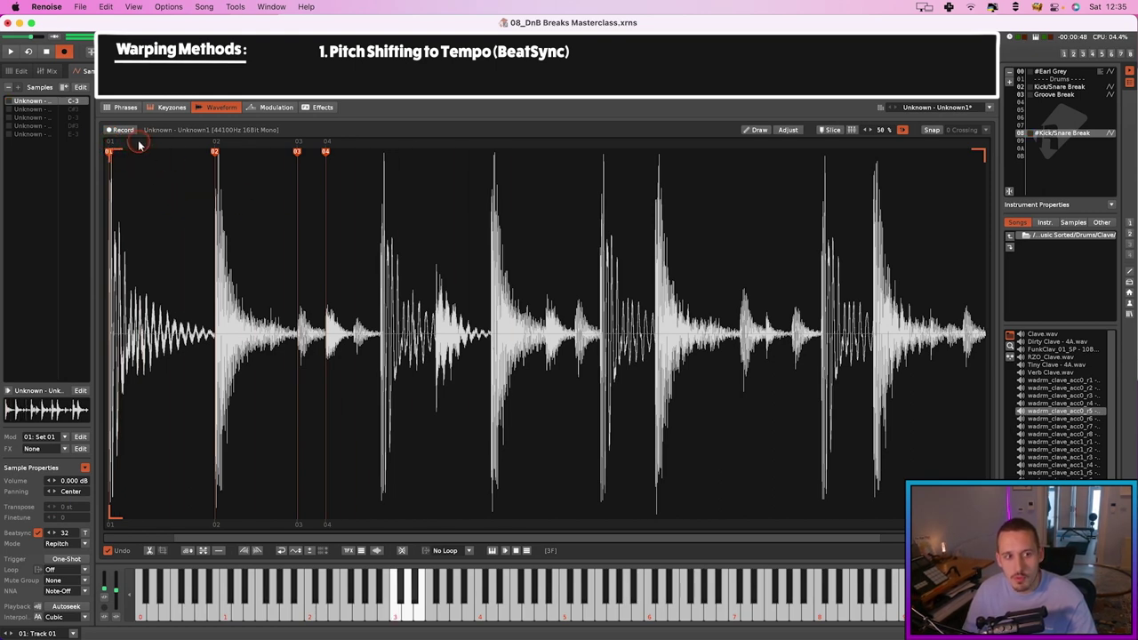
left_click(135, 339)
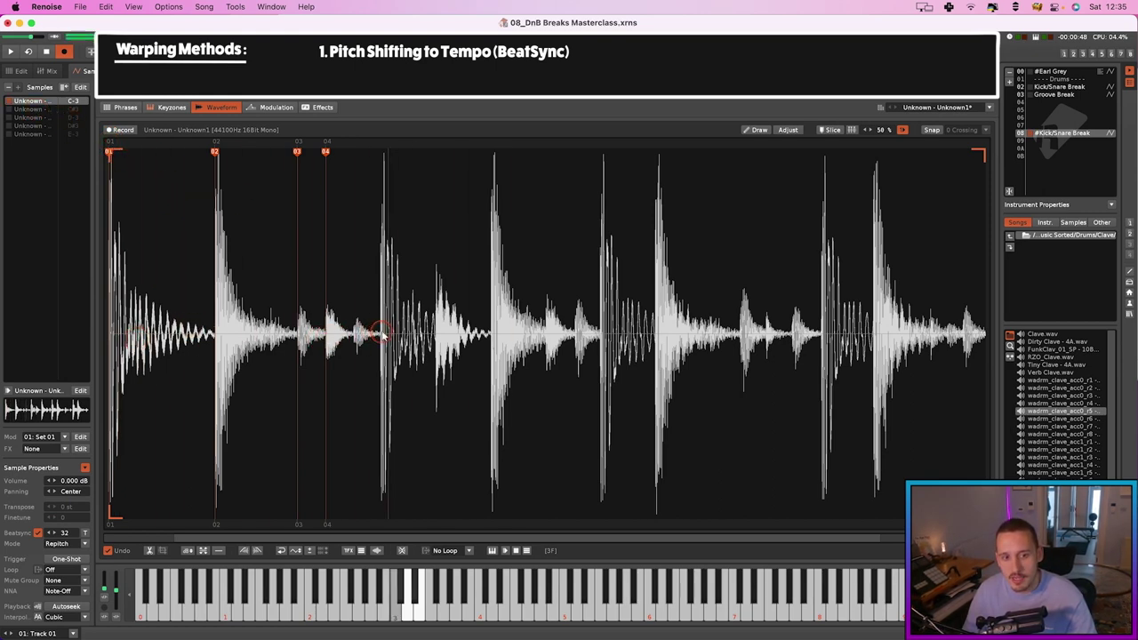
left_click(88, 103)
left_click(287, 254)
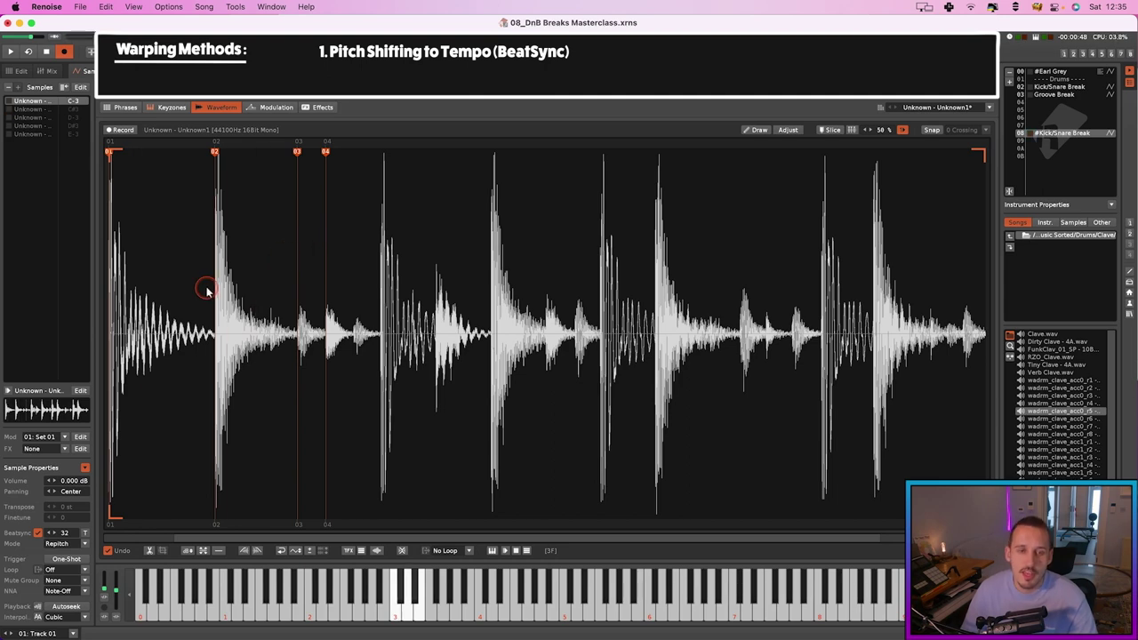
left_click(32, 105)
left_click(153, 572)
Convert the full break's Beatsync pitch into a transpose of 4 st and finetune of 44, and turn Beatsync off.
left_click(68, 542)
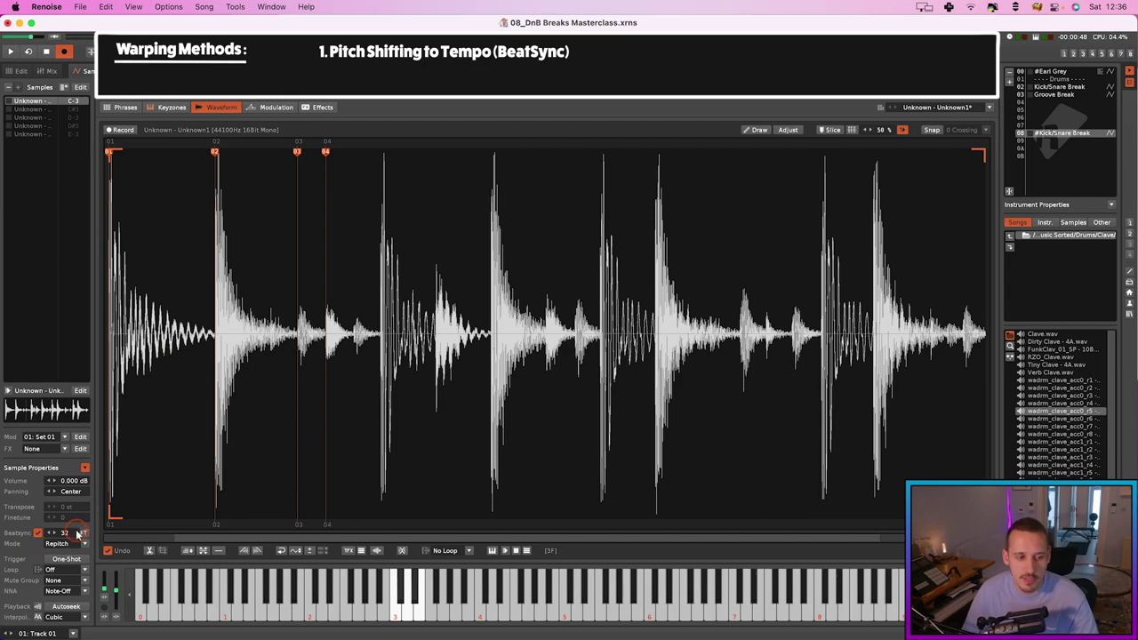
left_click(38, 532)
left_click(70, 508)
double_click(67, 508)
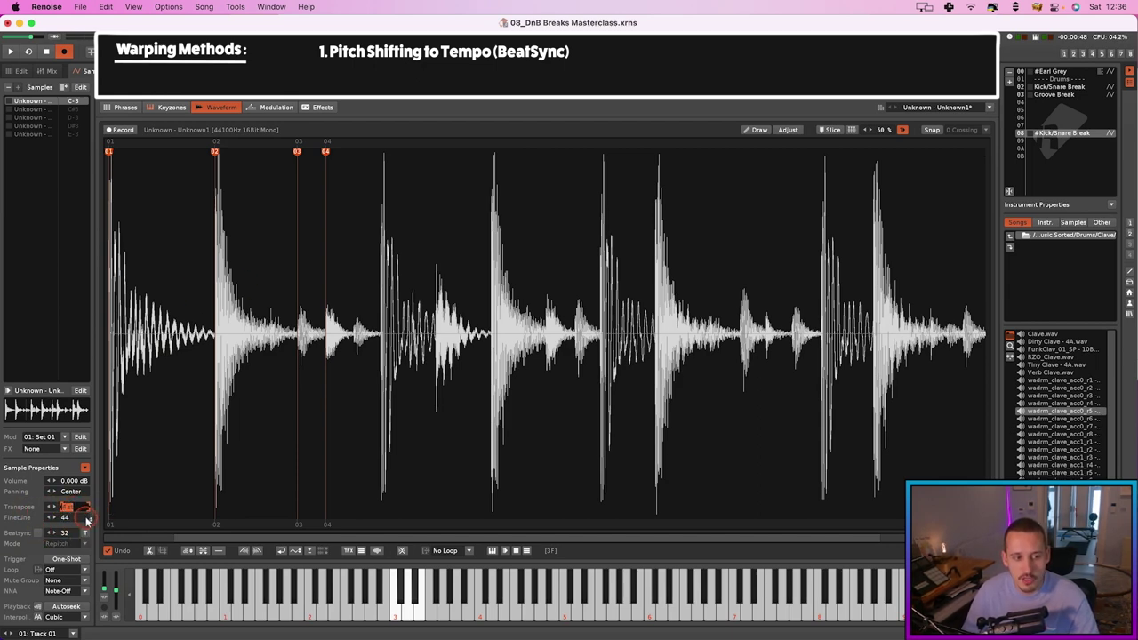
Match the four slices' transpose to the full break, set their finetune to 44, and return to the full break sample.
left_click(29, 108)
left_click(34, 134, "shift")
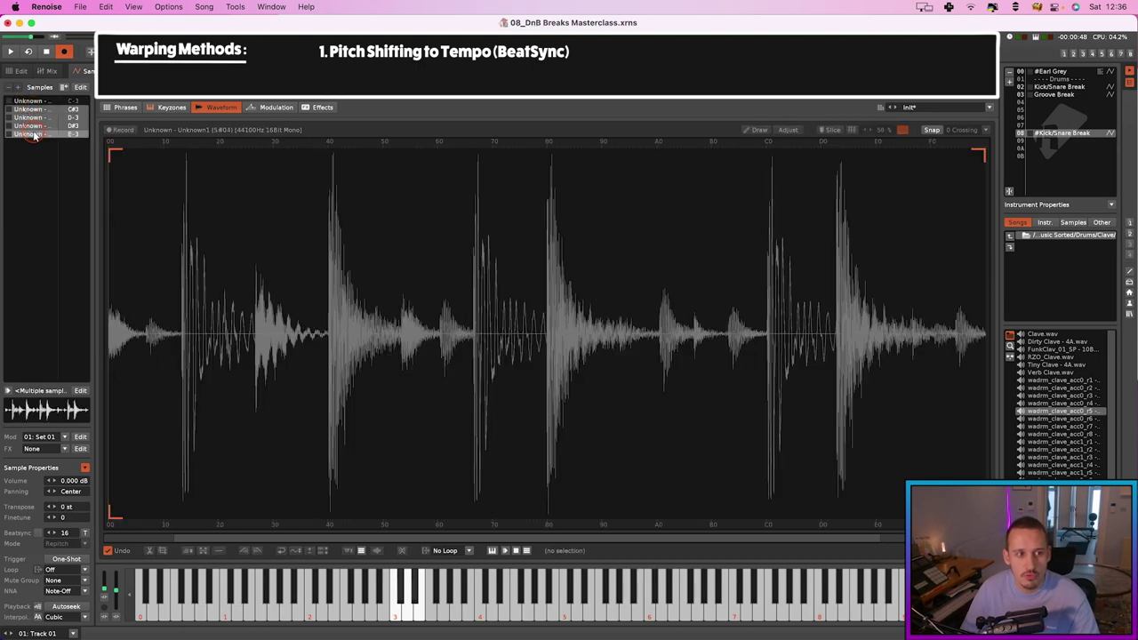
left_click(67, 506)
key("Return")
left_click(69, 518)
type("44")
key("Return")
left_click(39, 101)
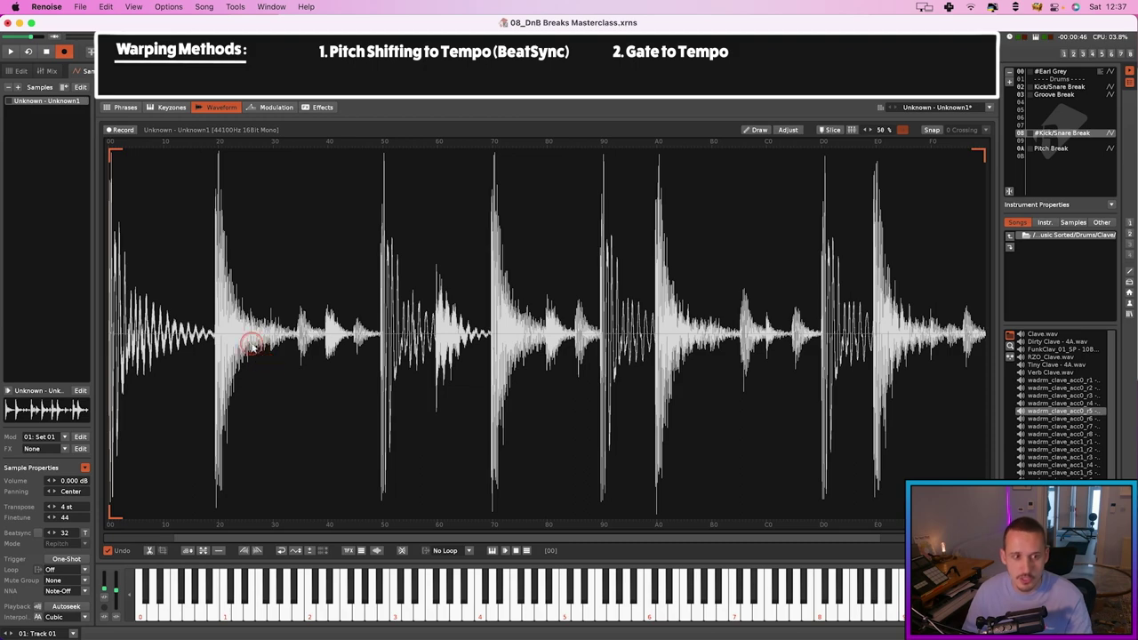
Add slice markers at every drum hit across the whole Kick/Snare Break waveform.
key("z")
scroll(213, 338, "up", 4)
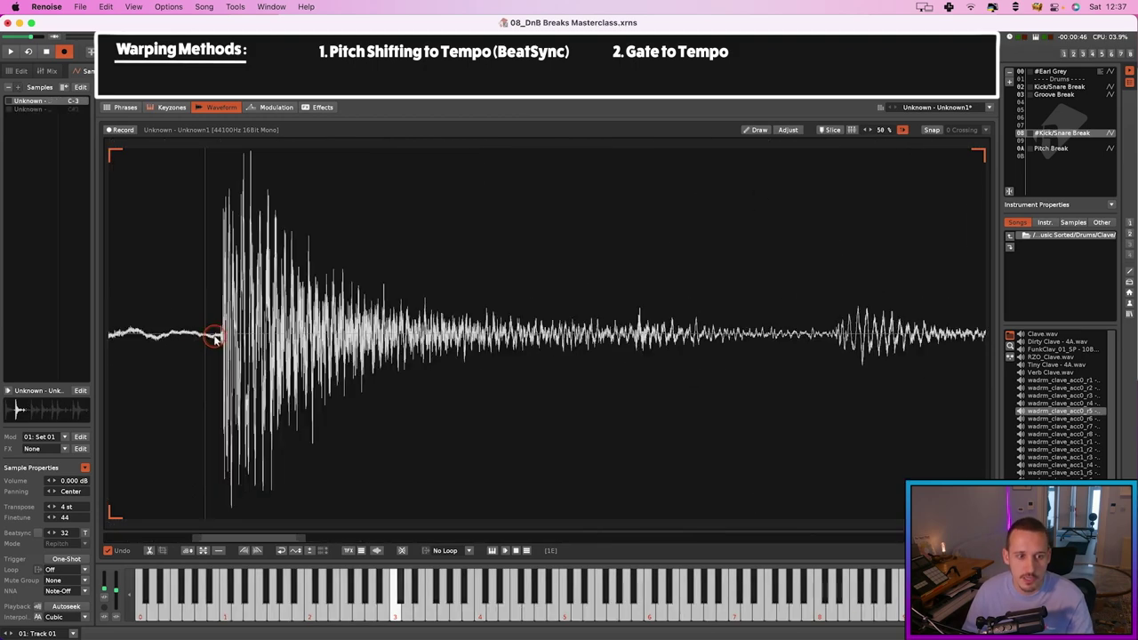
double_click(217, 336)
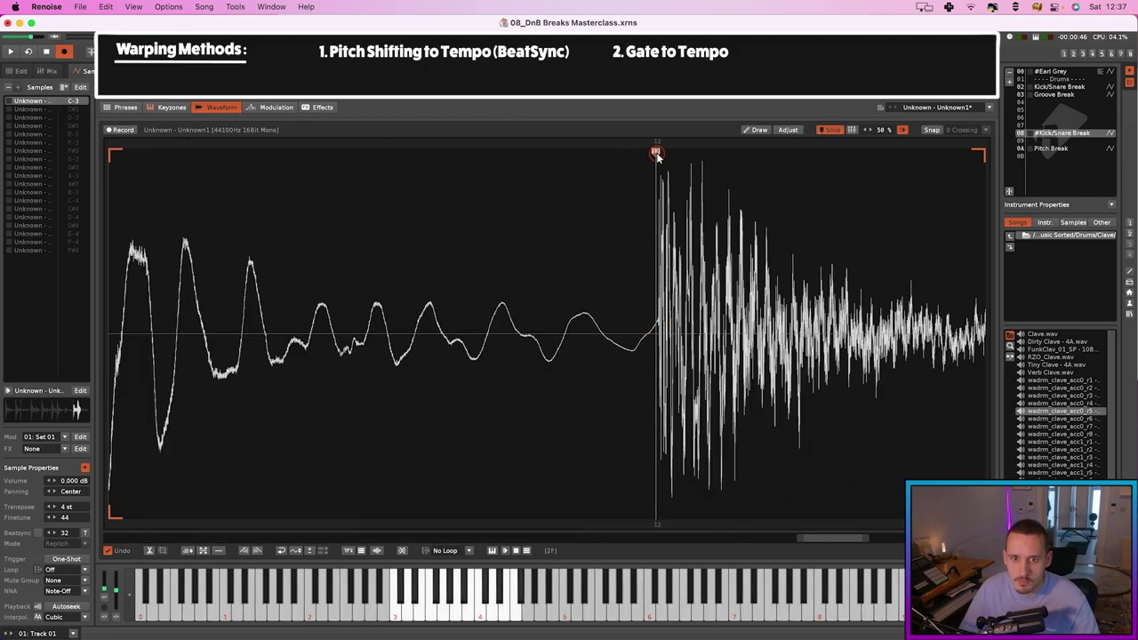
scroll(662, 205, "down", 5)
Check the slice rendering options at 16 lines per beat and render the break's slices to a phrase.
right_click(686, 228)
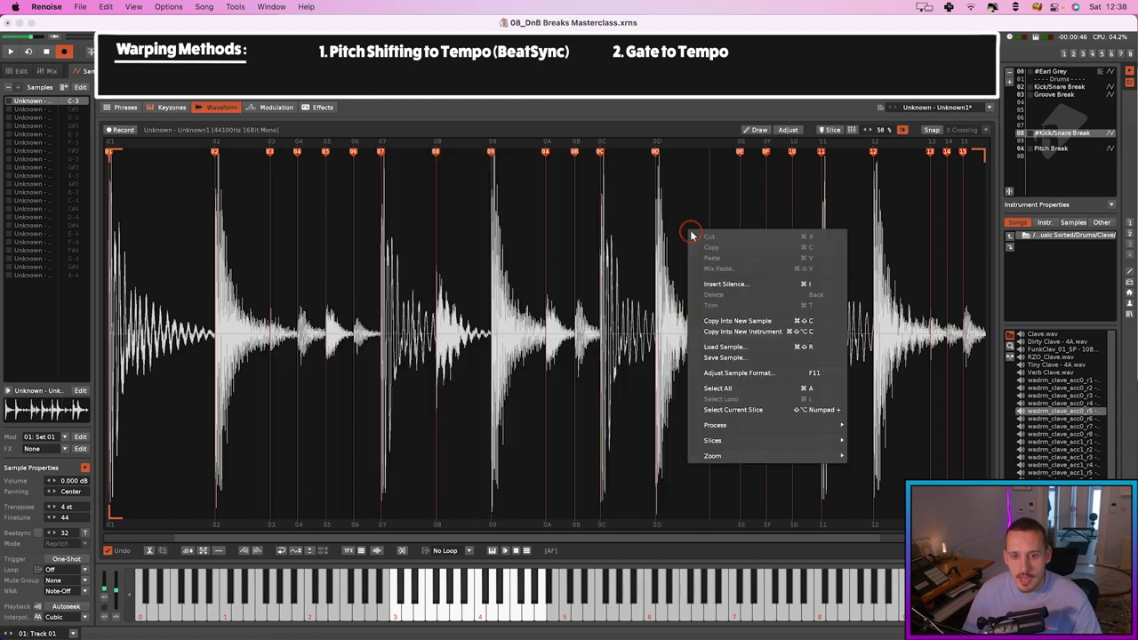
left_click(761, 440)
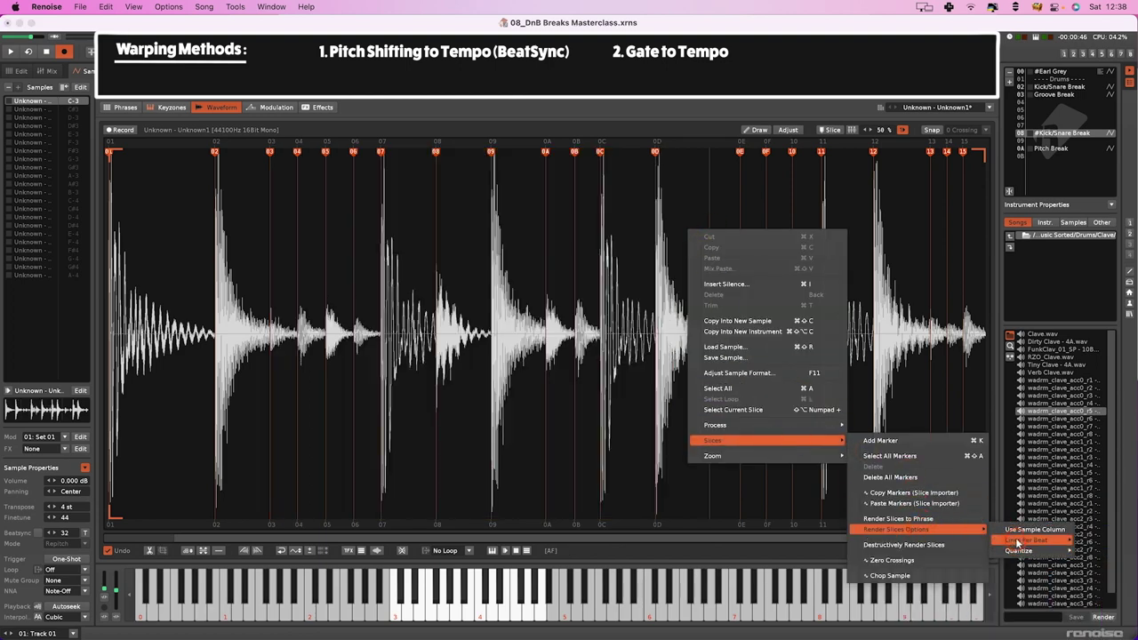
left_click(1017, 543)
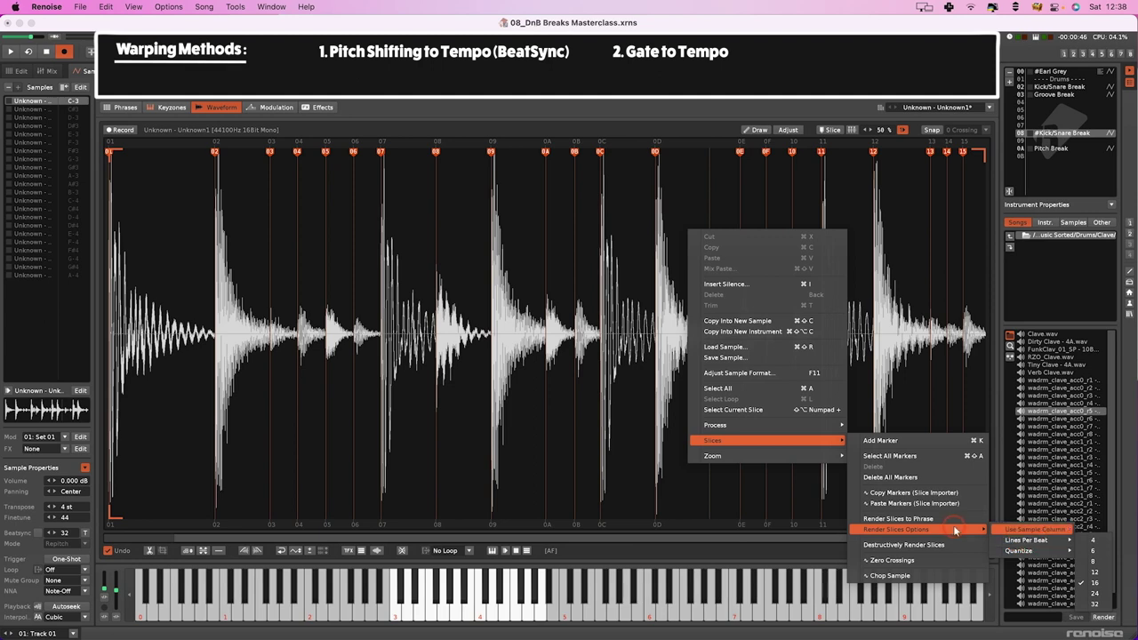
left_click(925, 520)
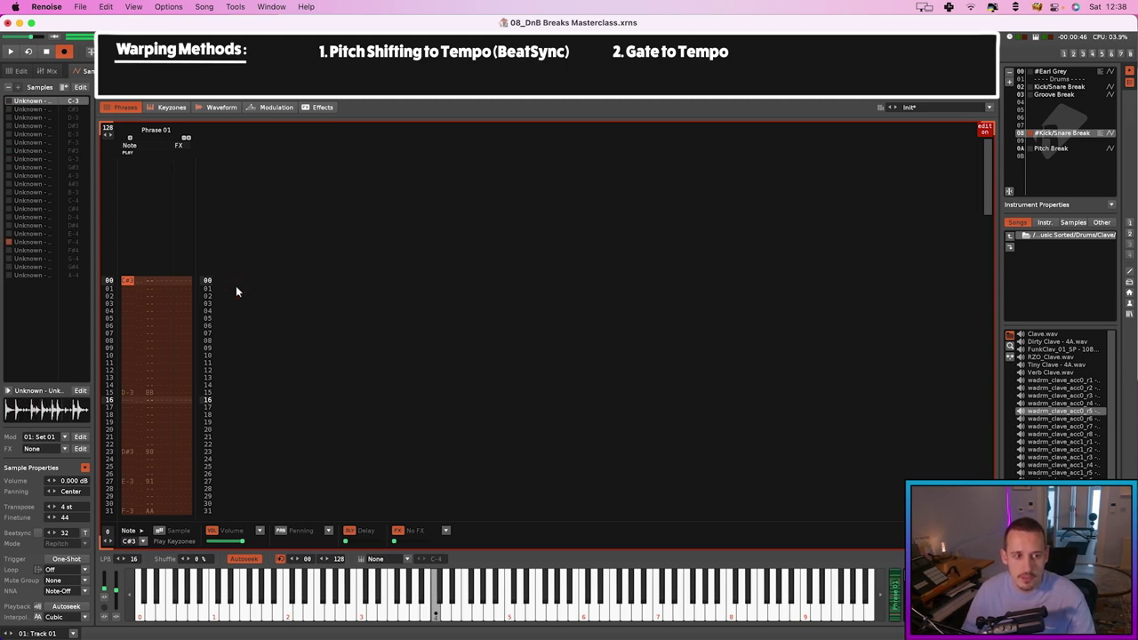
left_click_drag(257, 269, 279, 223)
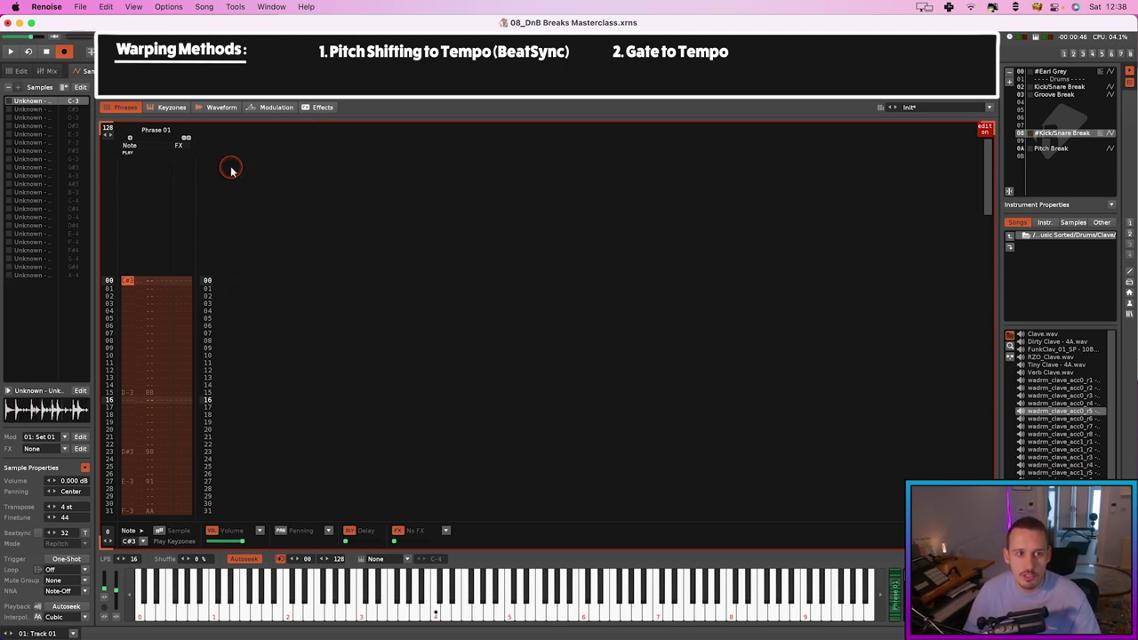
Place a C-4 note of instrument 08 on Track 02's first line and render lines 00 to 31 to a sample.
left_click(18, 73)
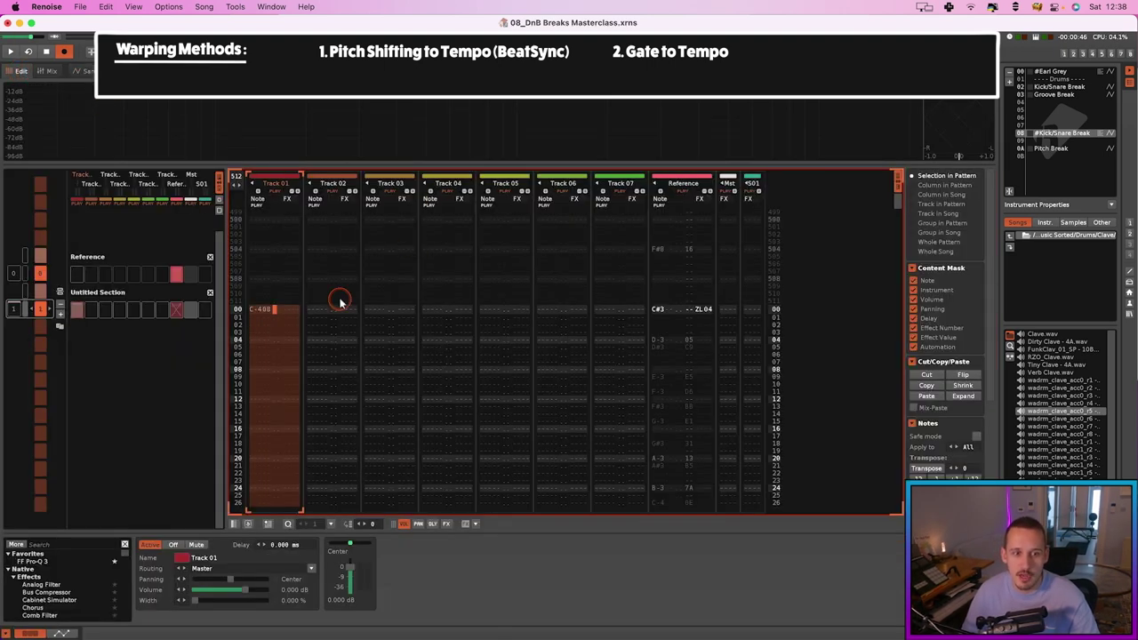
left_click(321, 308)
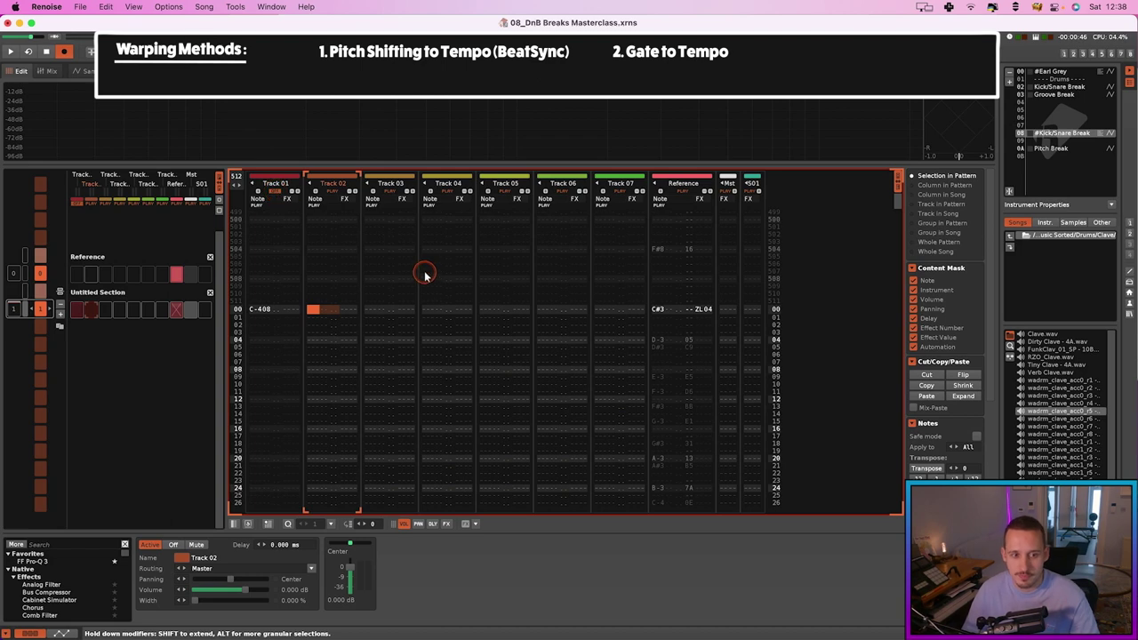
left_click(312, 310)
left_click_drag(312, 313, 347, 499)
right_click(339, 403)
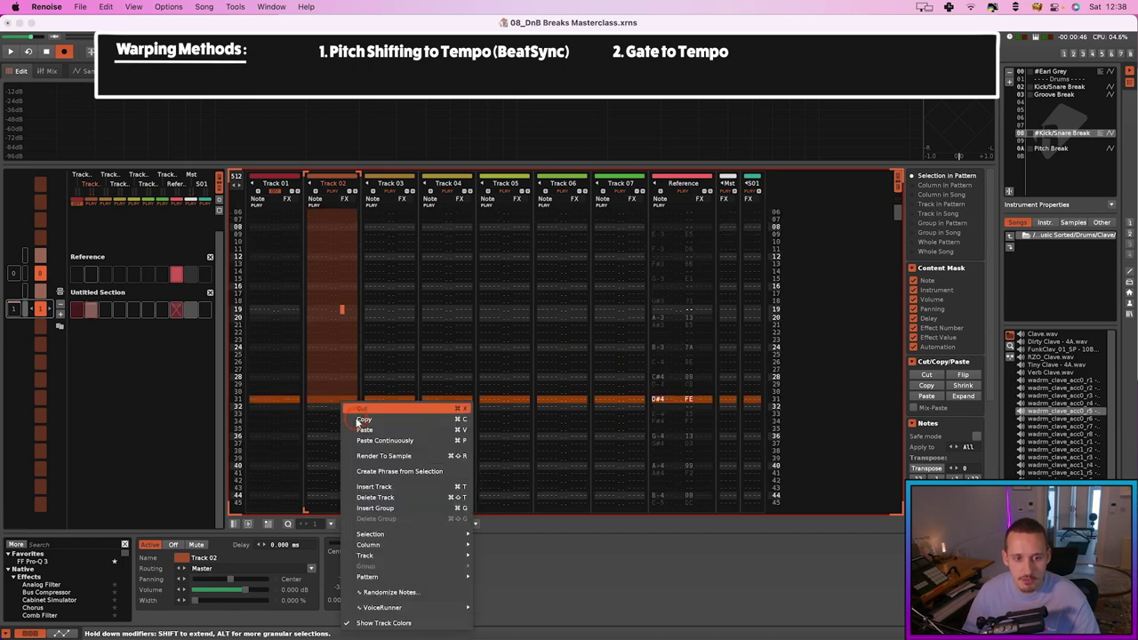
left_click(407, 455)
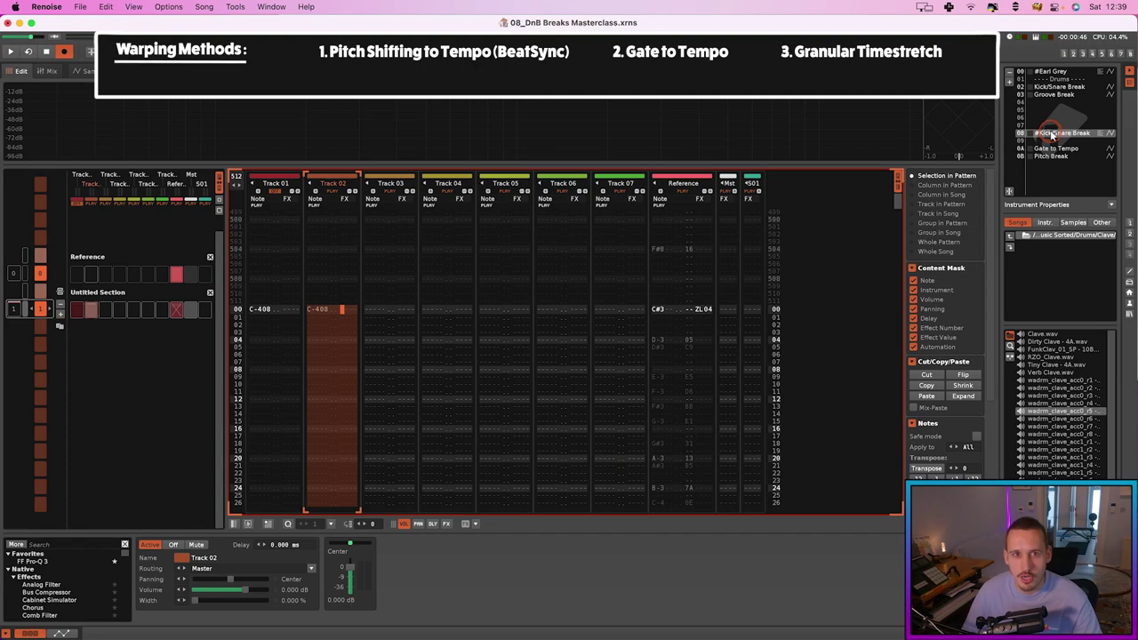
Move Kick/Snare Break to instrument slot 07 and load the Time Stretch FXs 2 preset from the user library into slot 09.
left_click_drag(1054, 135, 1022, 131)
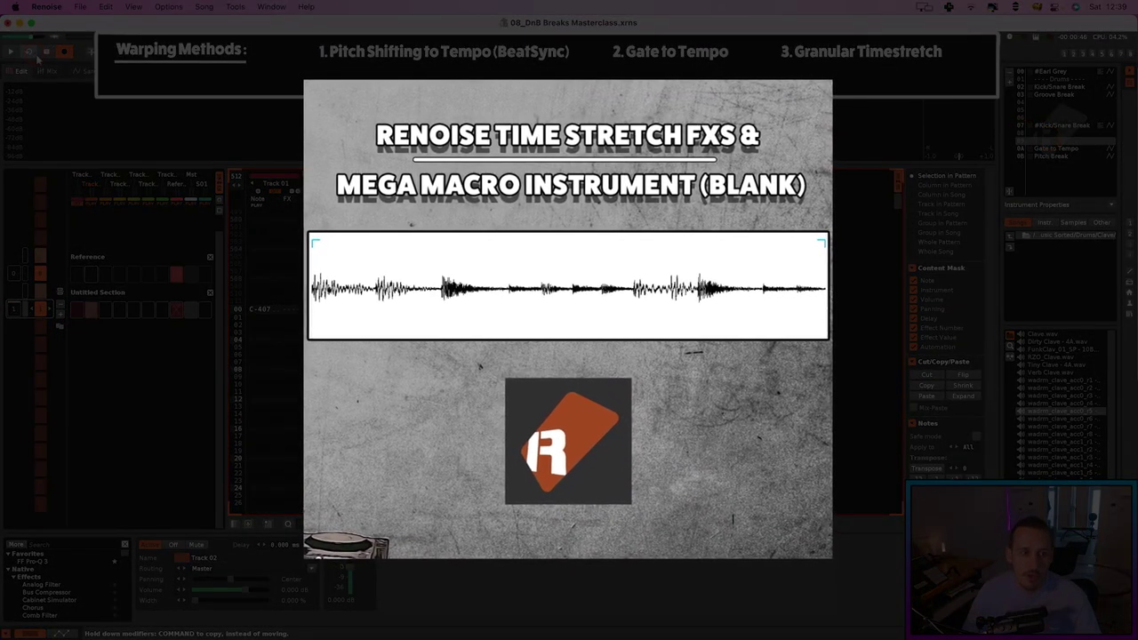
left_click(89, 71)
left_click(307, 88)
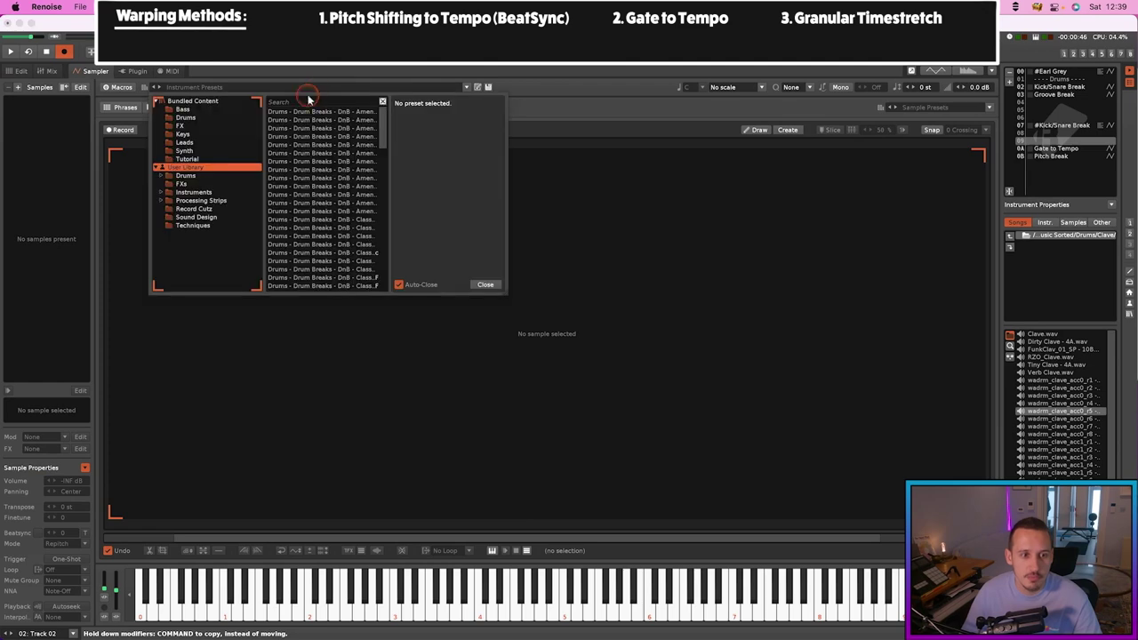
left_click(190, 183)
double_click(313, 161)
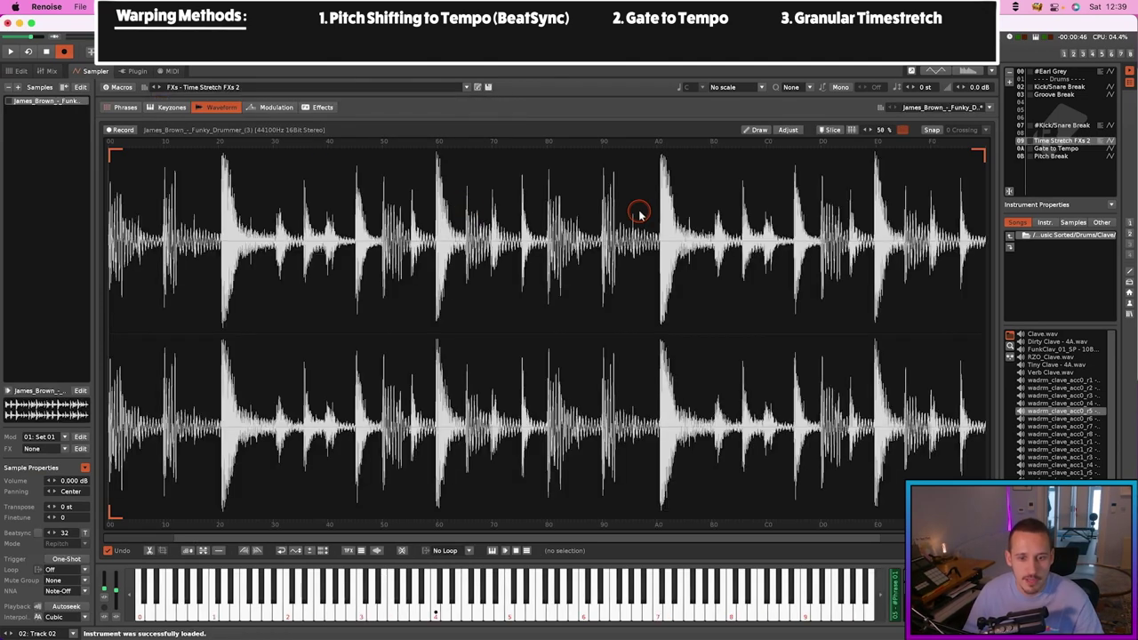
Copy the entire Kick/Snare Break waveform and replace the Funky Drummer sample in Time Stretch FXs 2 with it.
left_click(1062, 125)
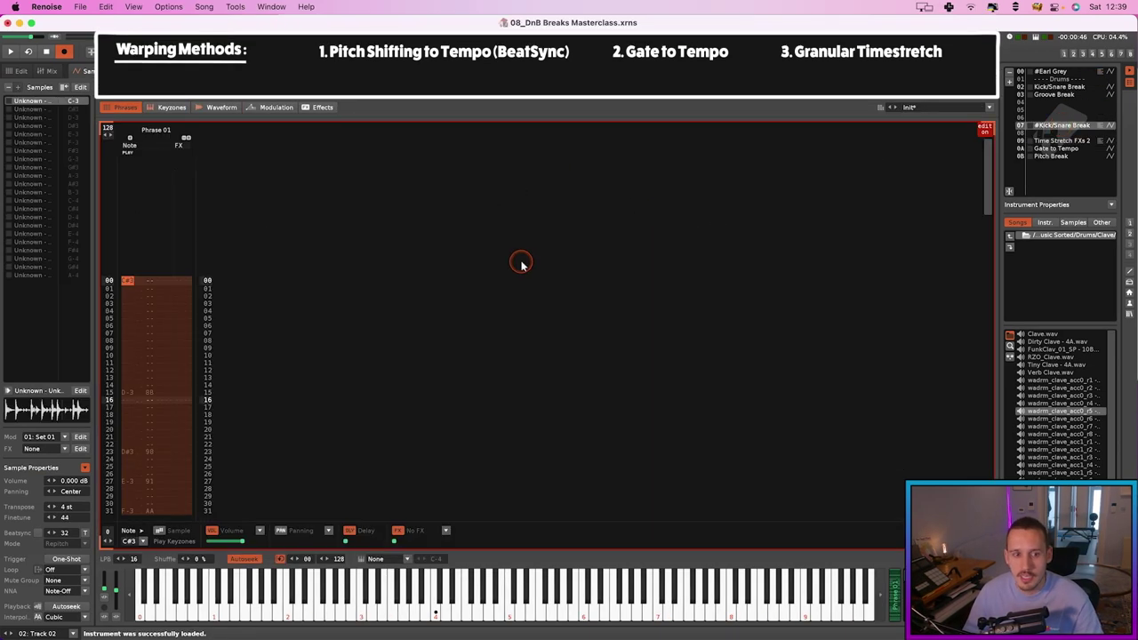
left_click(214, 107)
left_click(449, 309)
double_click(458, 320)
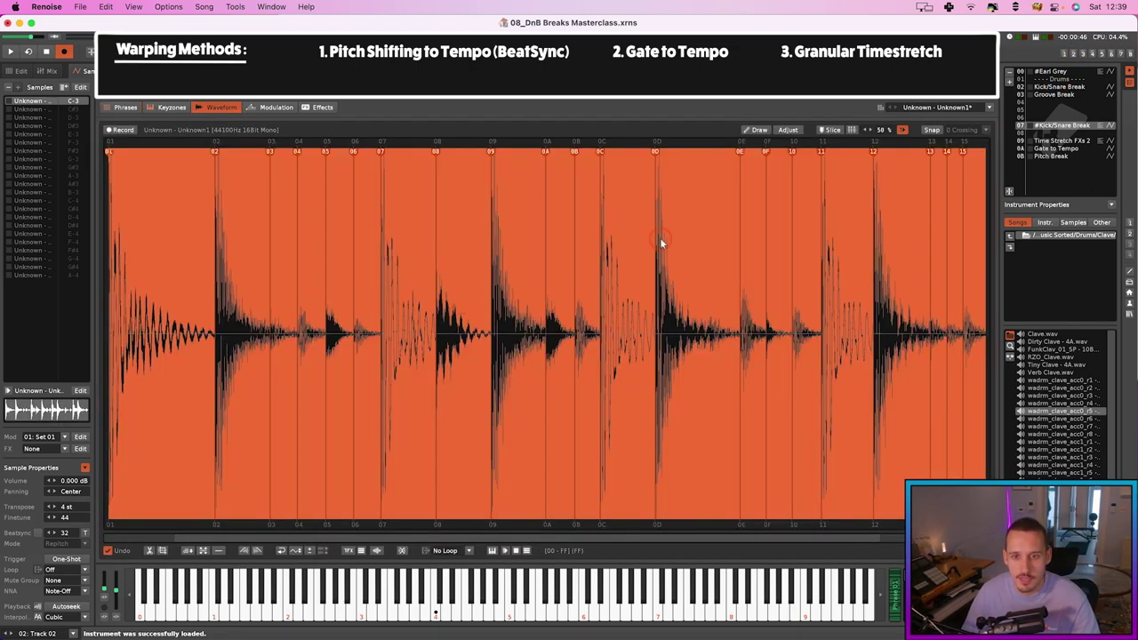
left_click(1060, 142)
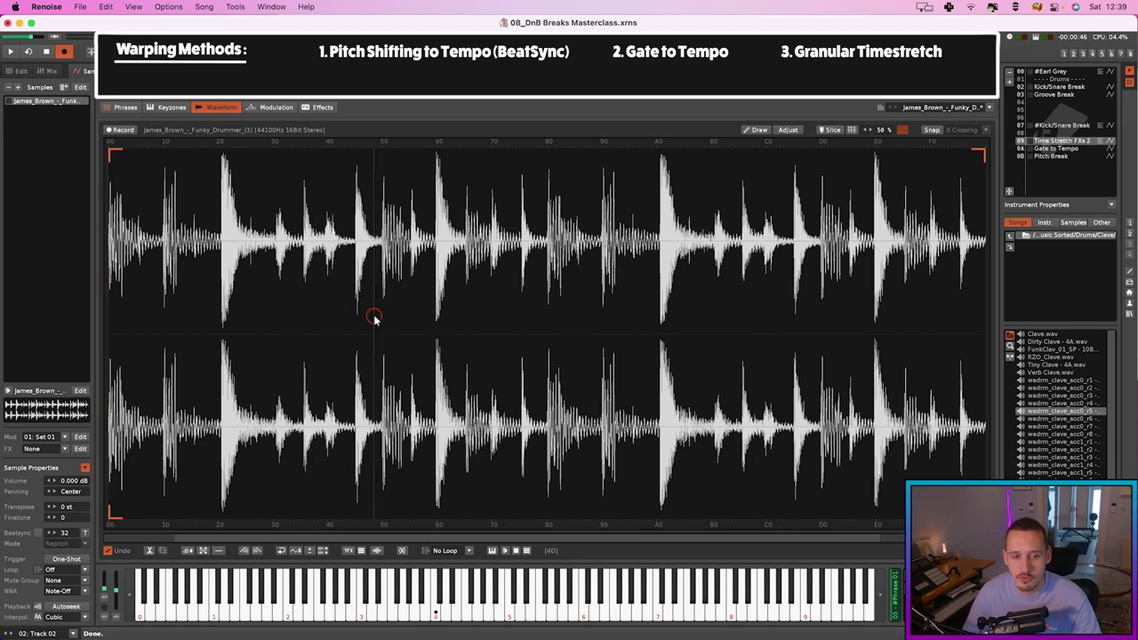
double_click(371, 317)
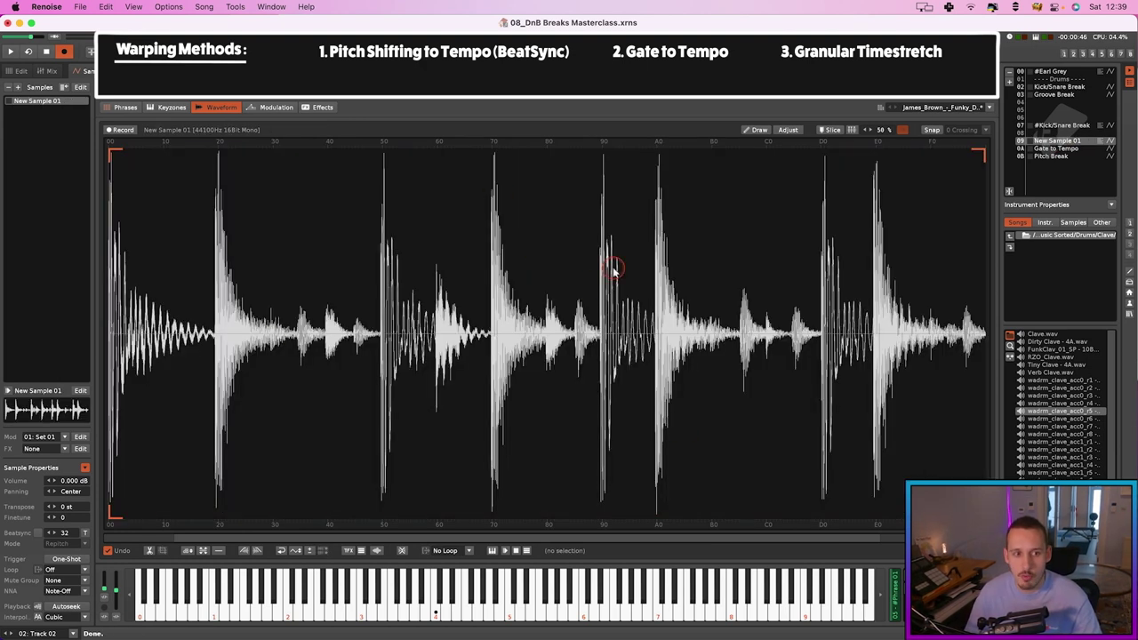
Examine the time-stretch instrument's phrase and the sequence of sample offset commands in its effect column.
left_click(122, 108)
left_click_drag(305, 294, 216, 293)
left_click(216, 291)
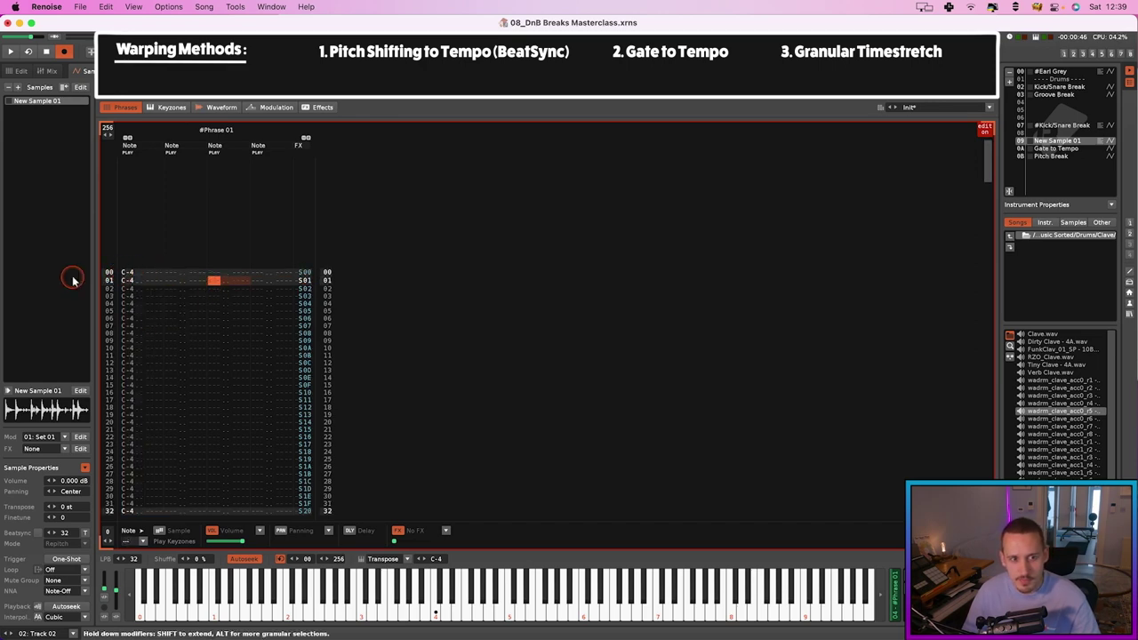
scroll(143, 277, "down", 5)
scroll(146, 276, "down", 8)
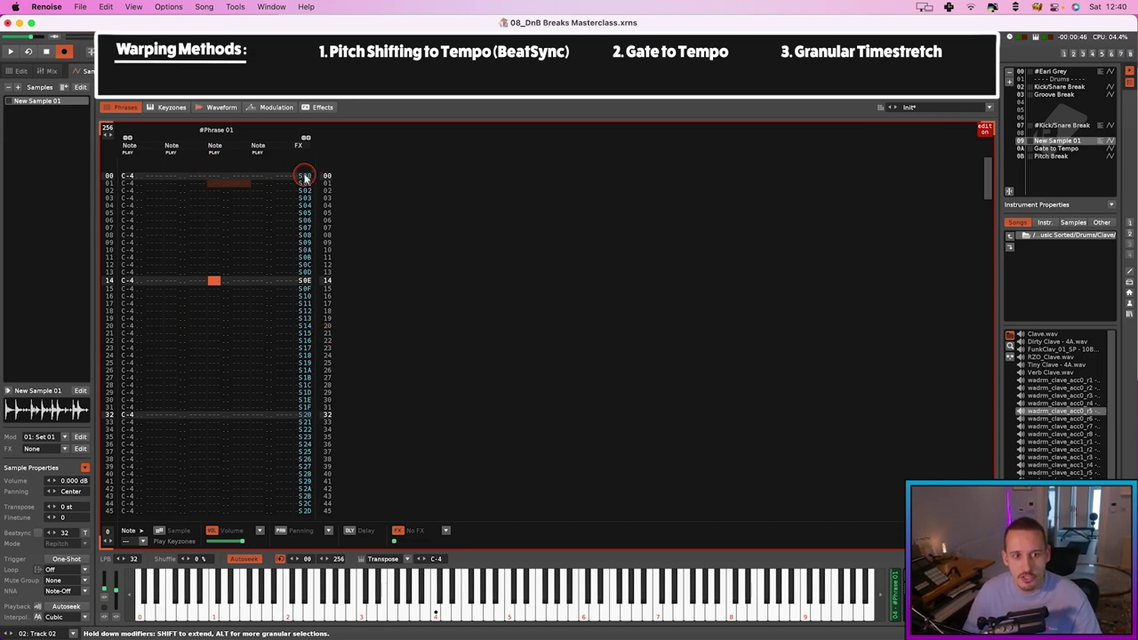
Check the replaced sample's waveform, then place a C-4 note on Track 03's first line for the time-stretched break.
left_click(221, 106)
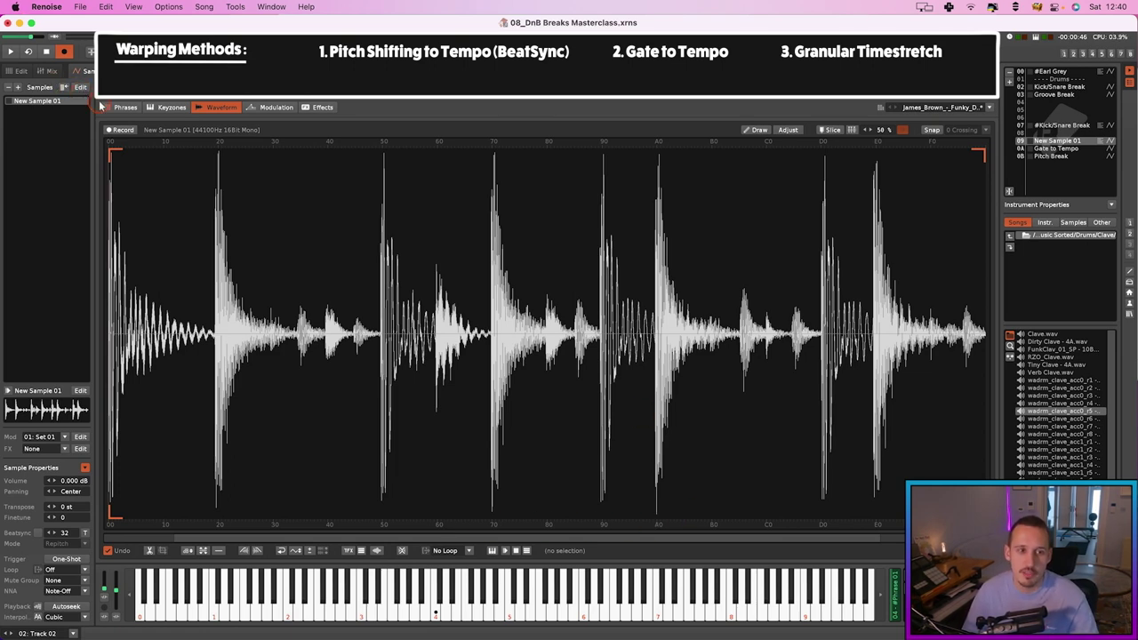
left_click(21, 70)
left_click(378, 309)
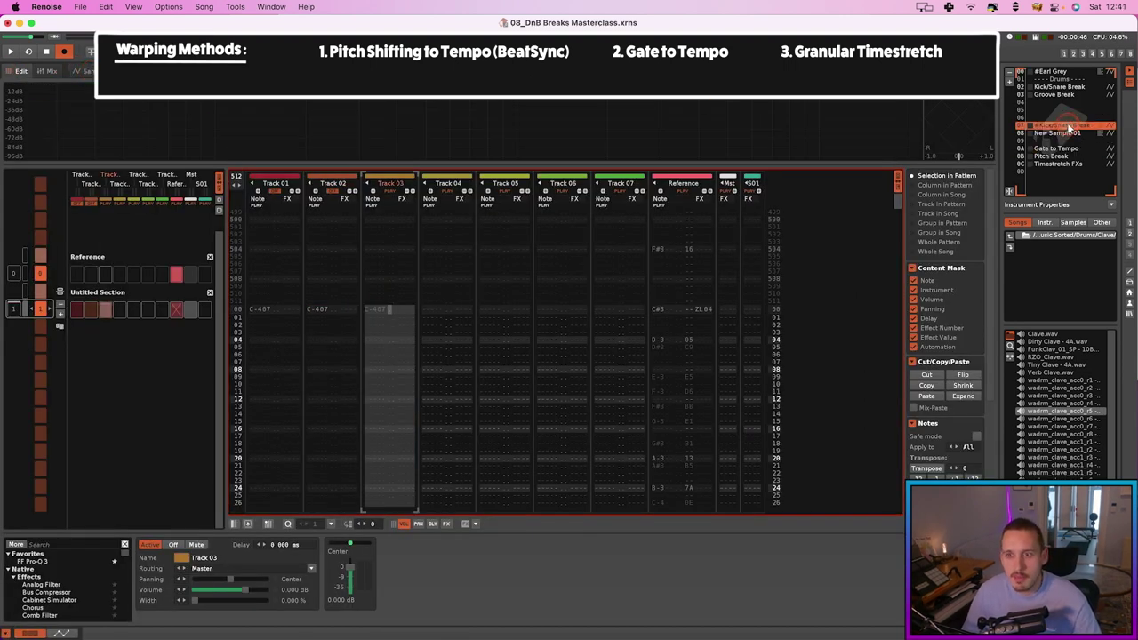
Compare the original Kick/Snare Break with the rendered Gate to Tempo, Pitch Break and Timestretch FXs versions by auditioning their samples.
left_click(86, 70)
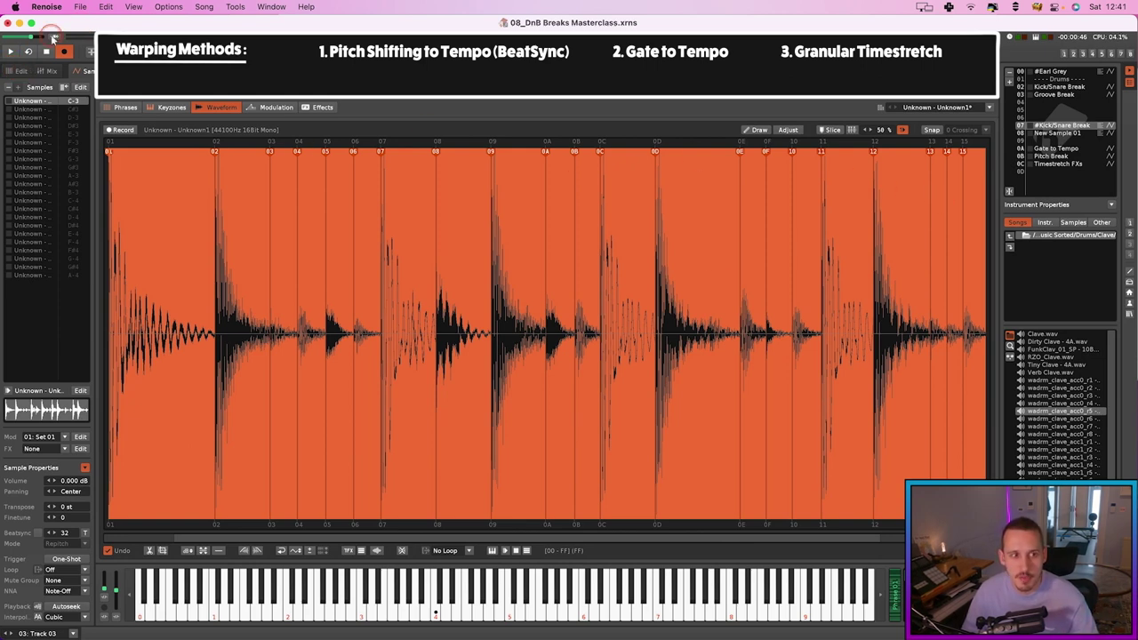
left_click(1056, 147)
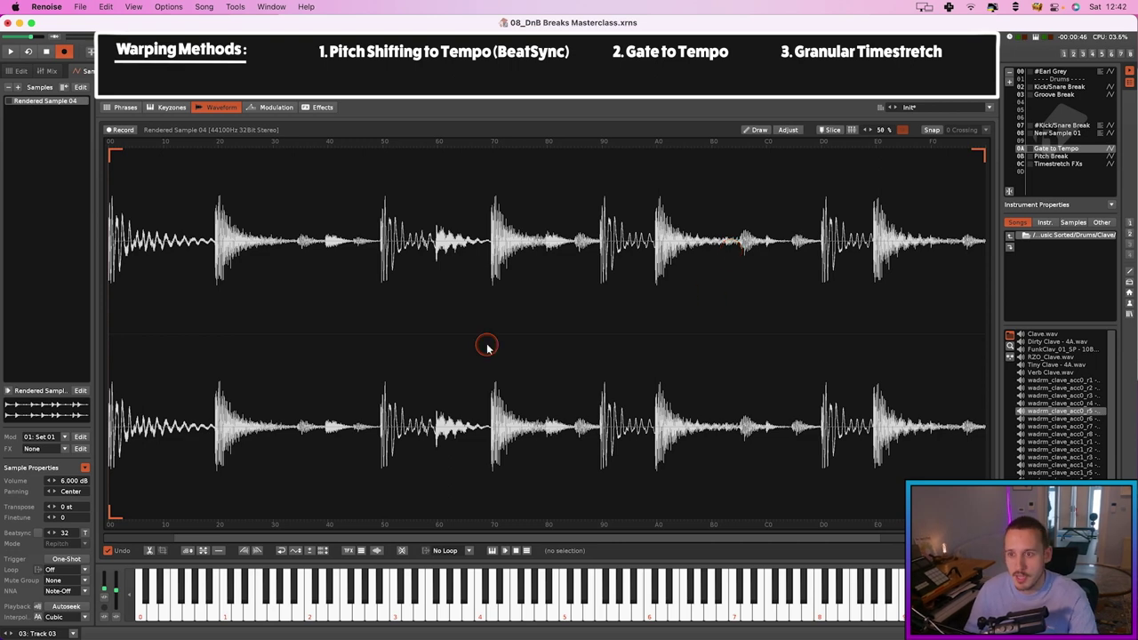
key("super+a")
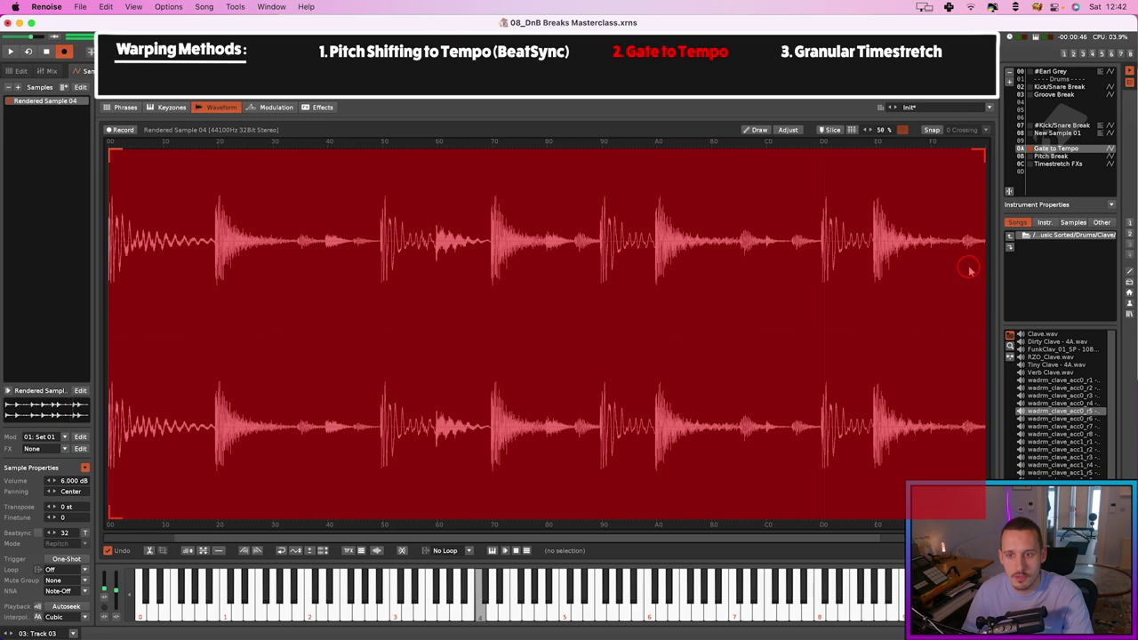
left_click(1050, 155)
key("super+a")
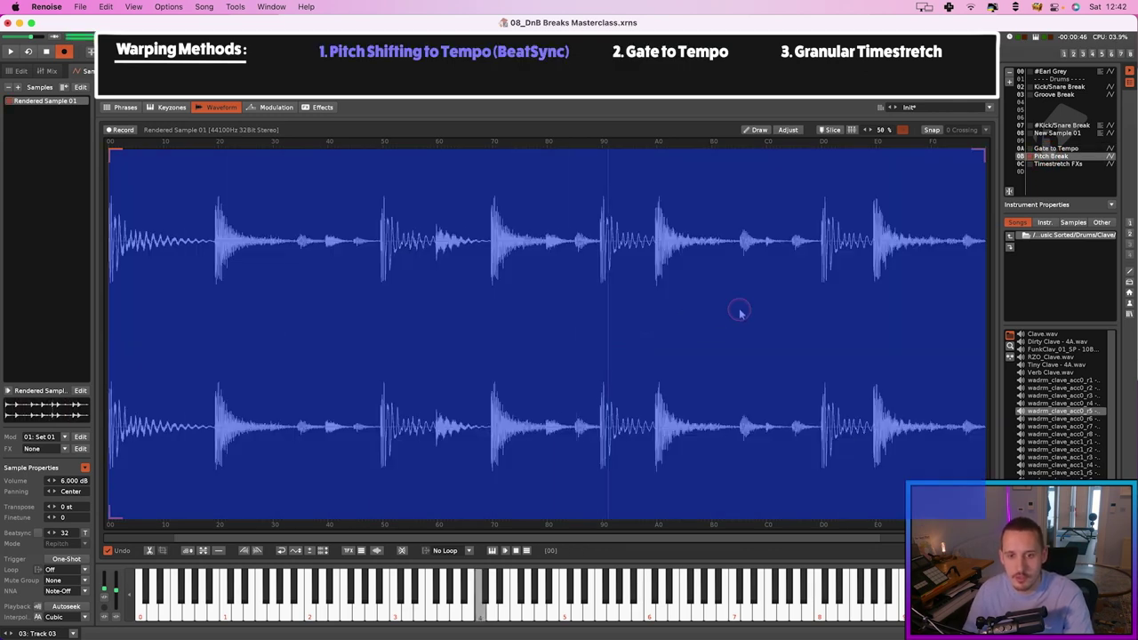
left_click(1056, 163)
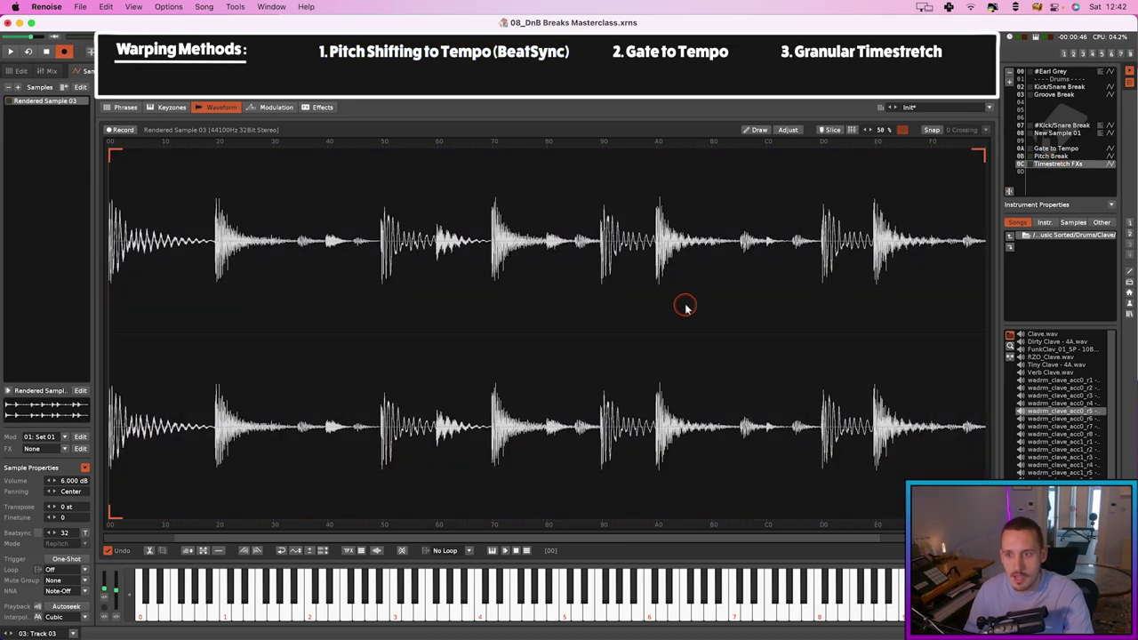
key("super+a")
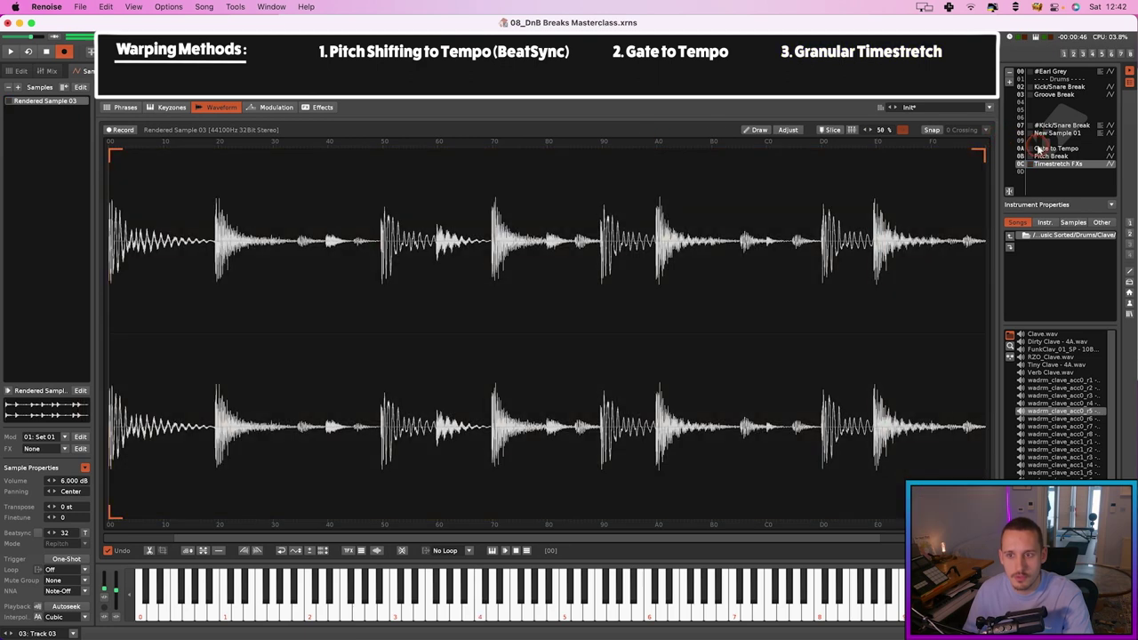
Compare the Gate to Tempo and Timestretch FXs waveforms, examining the spaces between the hits in the middle of Gate to Tempo.
left_click(1040, 148)
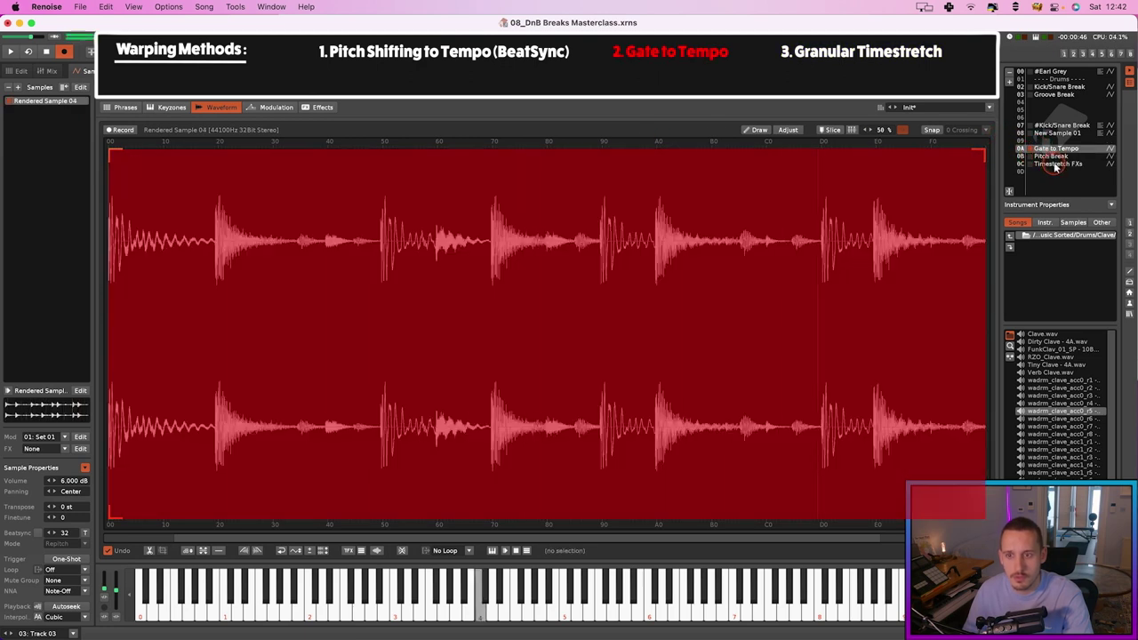
left_click(1056, 164)
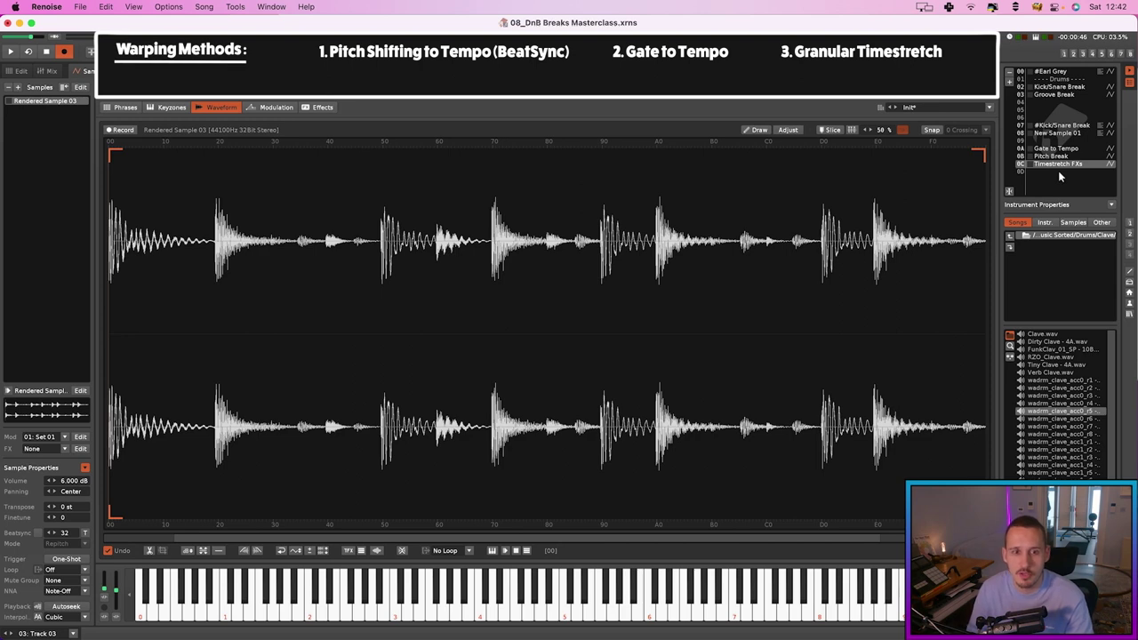
left_click(1056, 148)
scroll(480, 247, "up", 3)
left_click(473, 247)
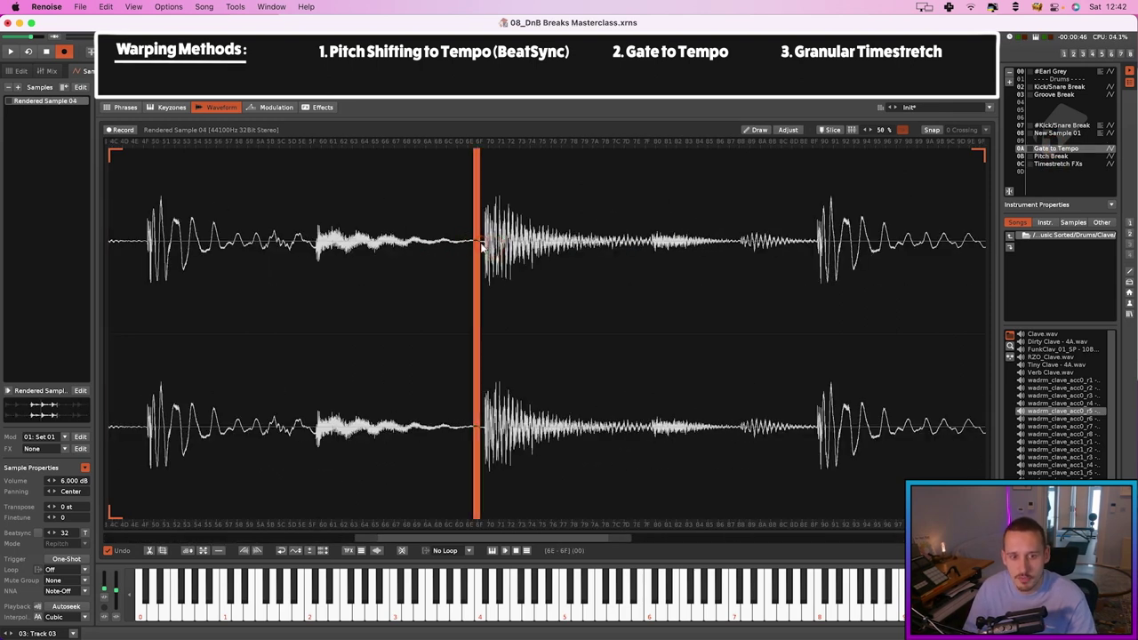
left_click(309, 248)
left_click_drag(312, 252, 314, 252)
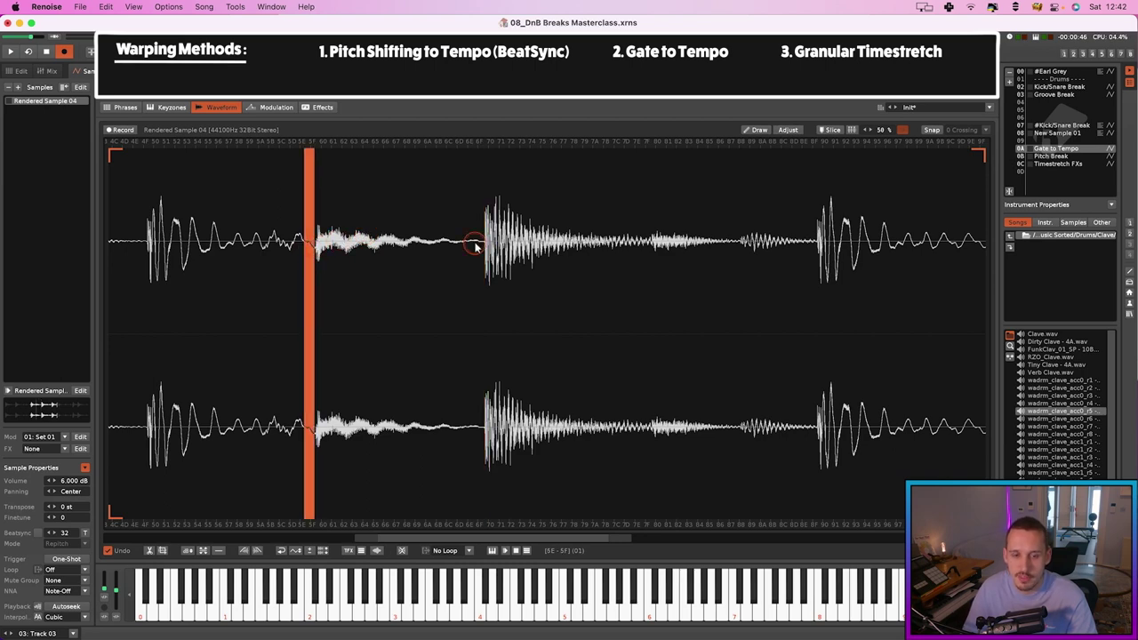
left_click_drag(482, 247, 651, 253)
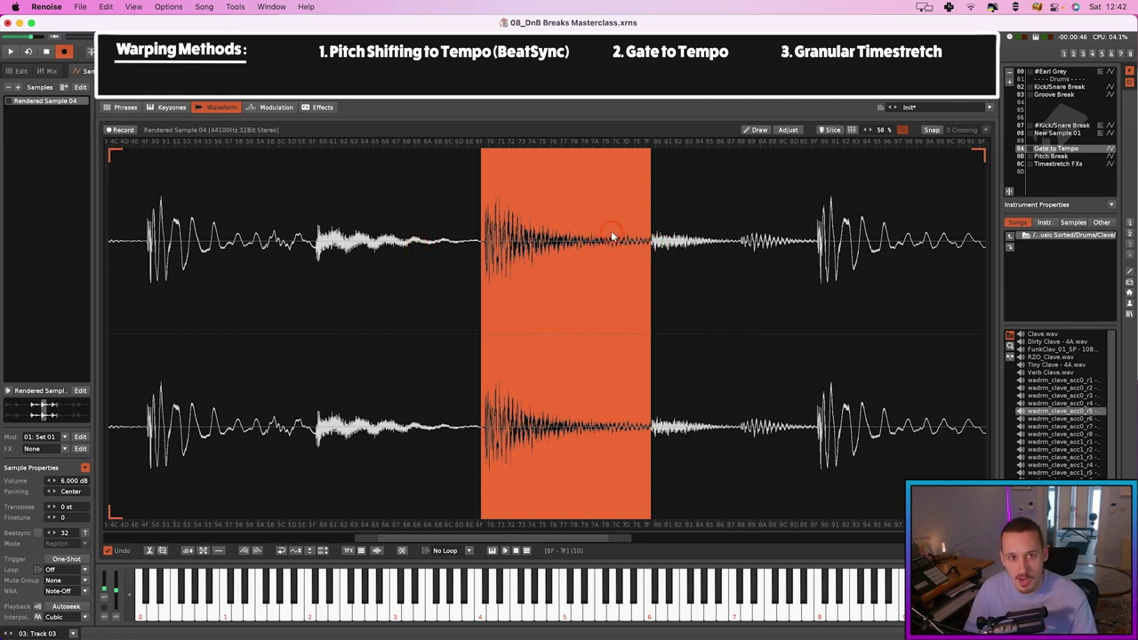
left_click(731, 275)
scroll(574, 252, "down", 3)
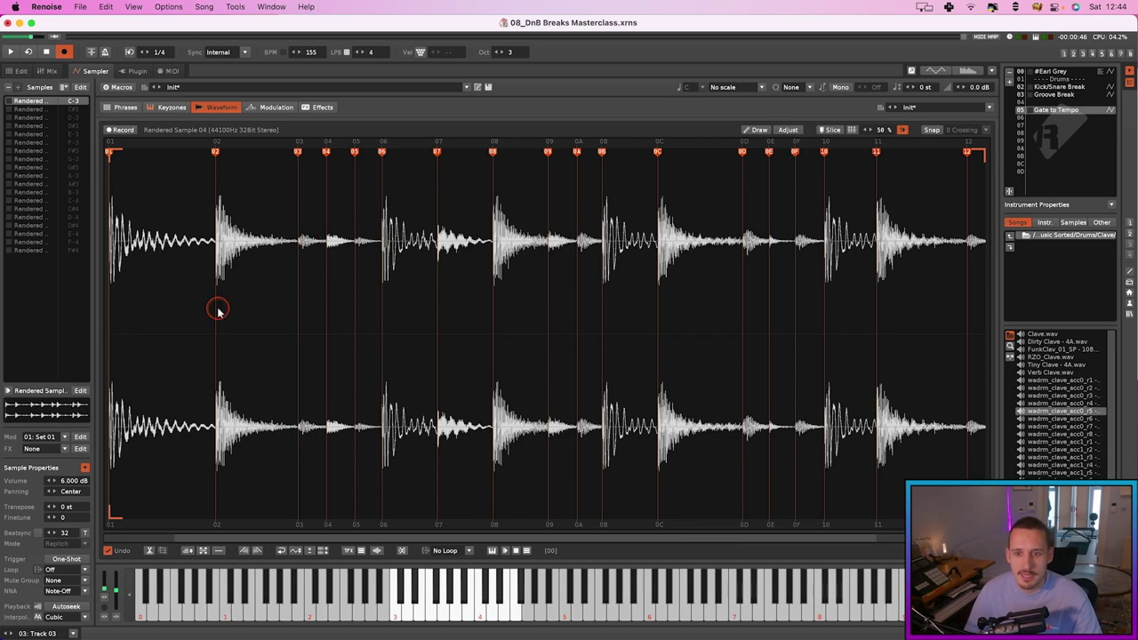
Clear the first-line notes from Tracks 01 to 03 in the pattern and rename the untitled section as Track.
left_click(18, 70)
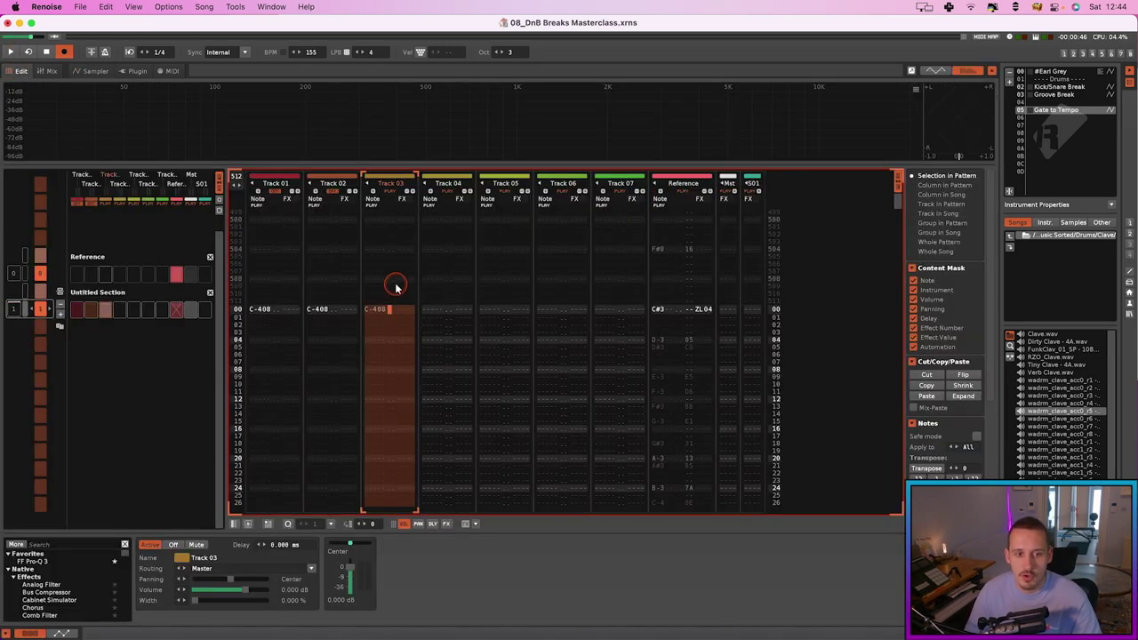
left_click(283, 312)
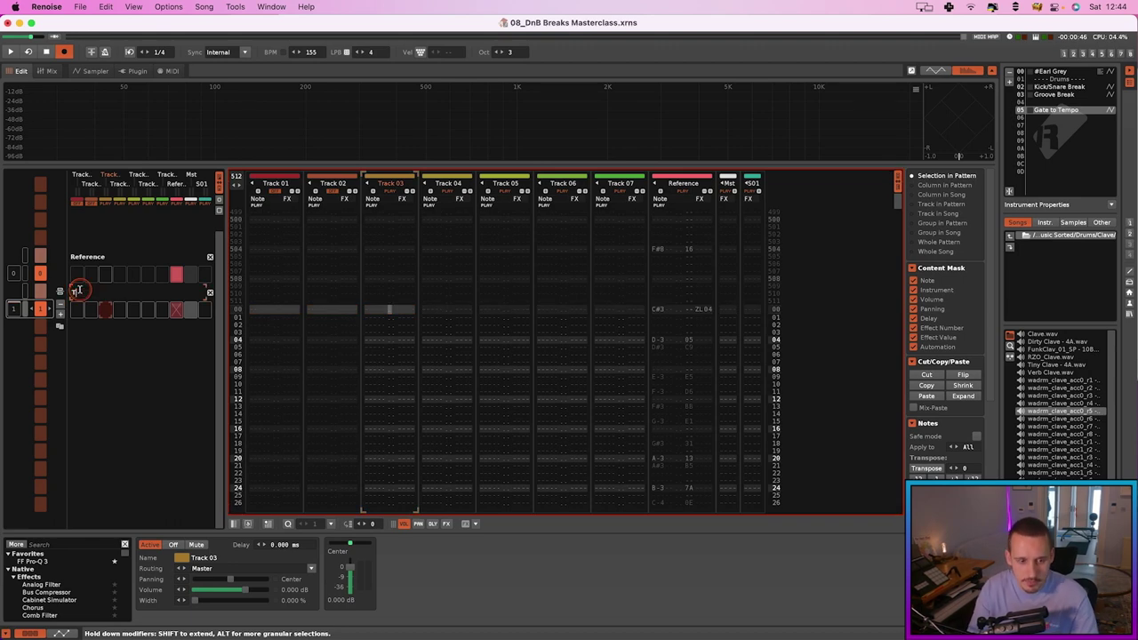
type("Track")
key("Return")
Rename Track 01 as Kick.
left_click(276, 182)
double_click(275, 182)
type("Kick")
key("Return")
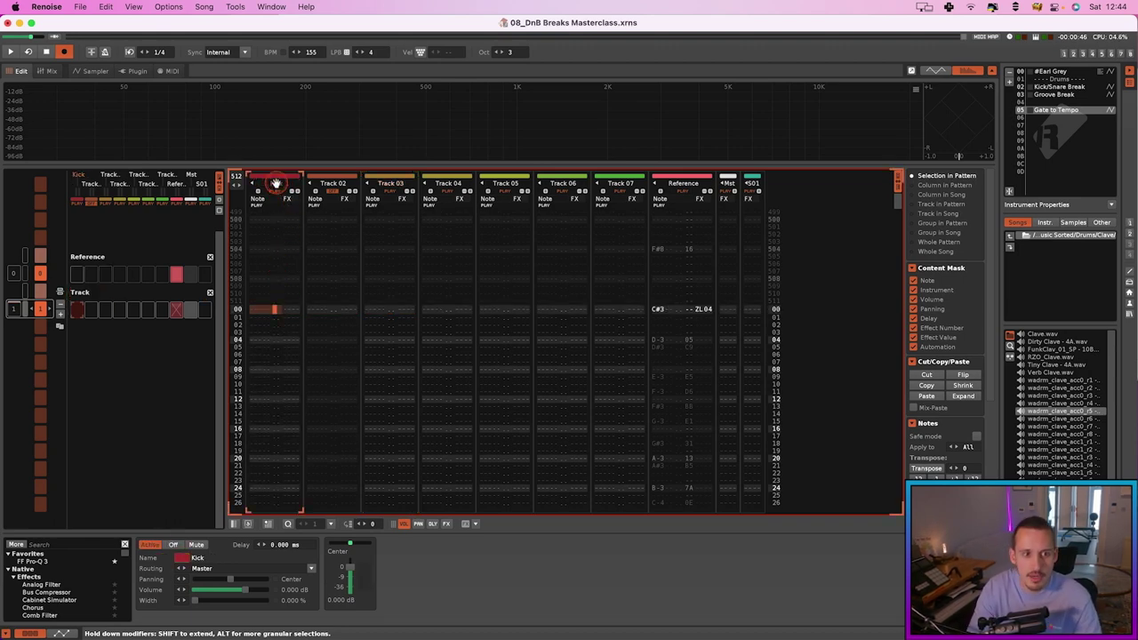
Rename Track 02 as Snare and give it a blue track colour.
left_click(333, 182)
double_click(333, 182)
type("Snare")
key("Return")
left_click(338, 177)
left_click(369, 206)
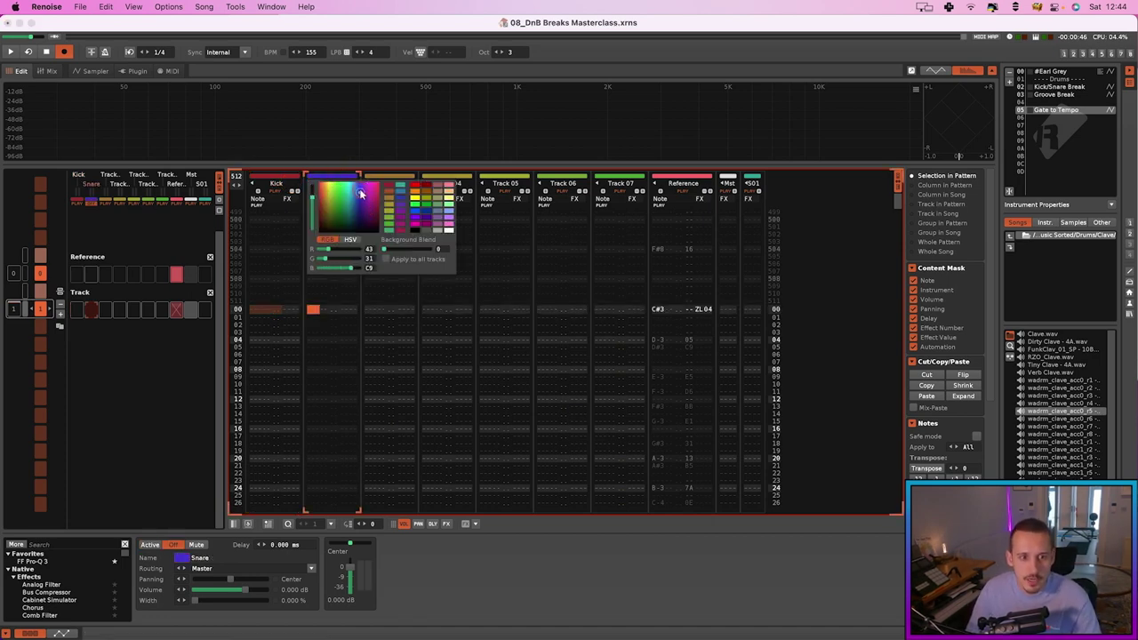
Group the Kick and Snare tracks together and name the group Drum Bus.
left_click_drag(337, 183, 271, 201)
double_click(339, 181)
type("Drum Bus")
key("Return")
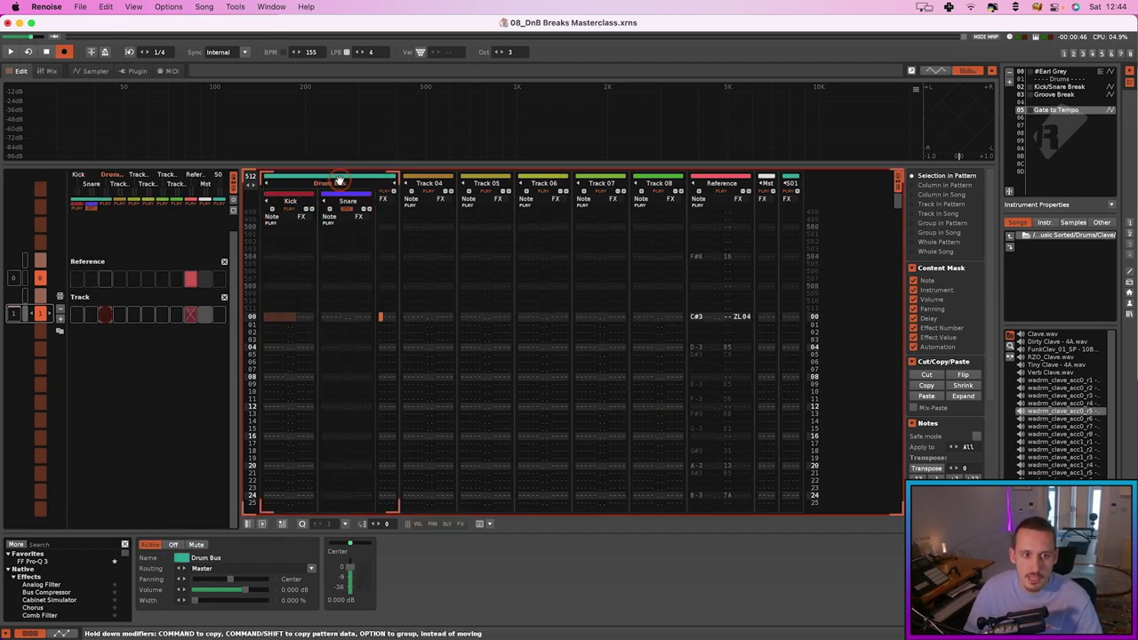
Enter the Gate to Tempo slice C#3 on line 00 of the Kick track and play it back.
left_click(279, 318)
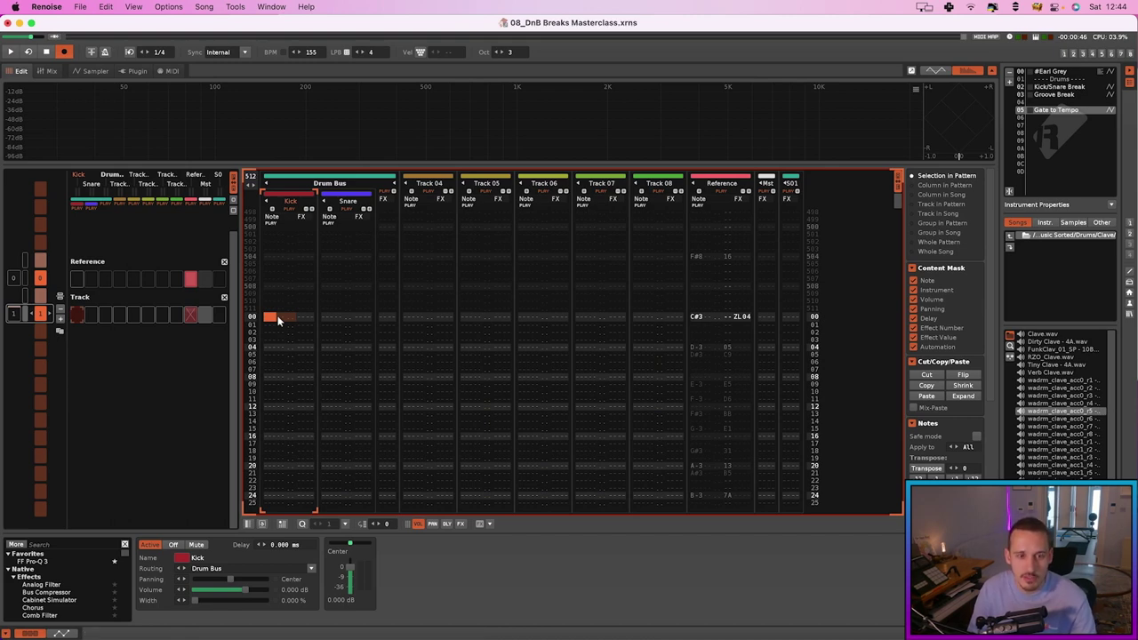
key("space")
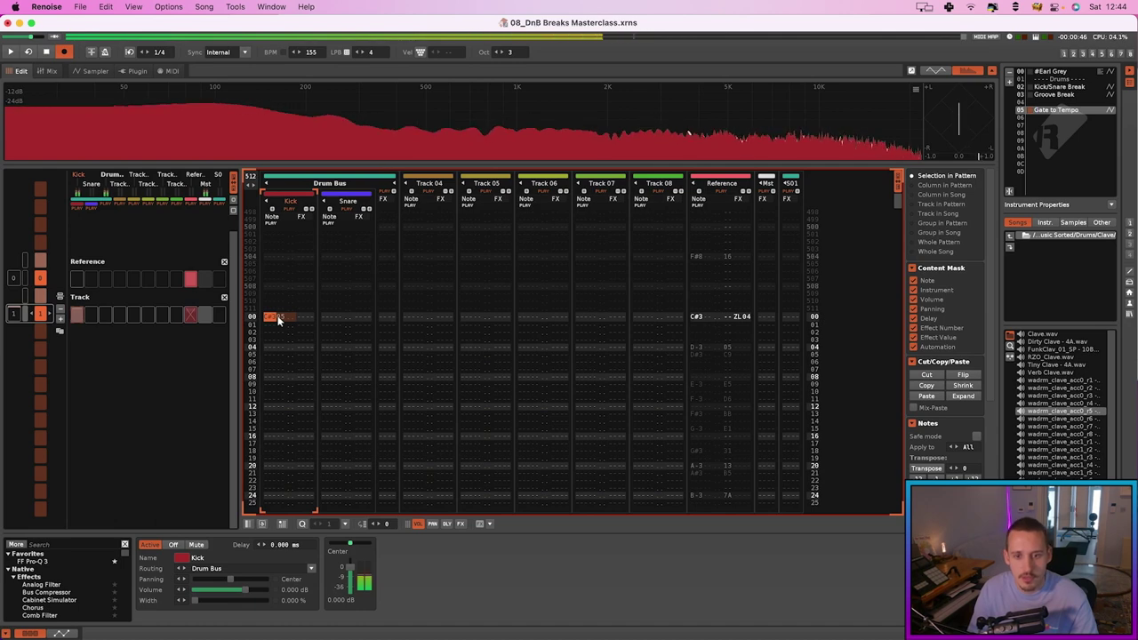
key("space")
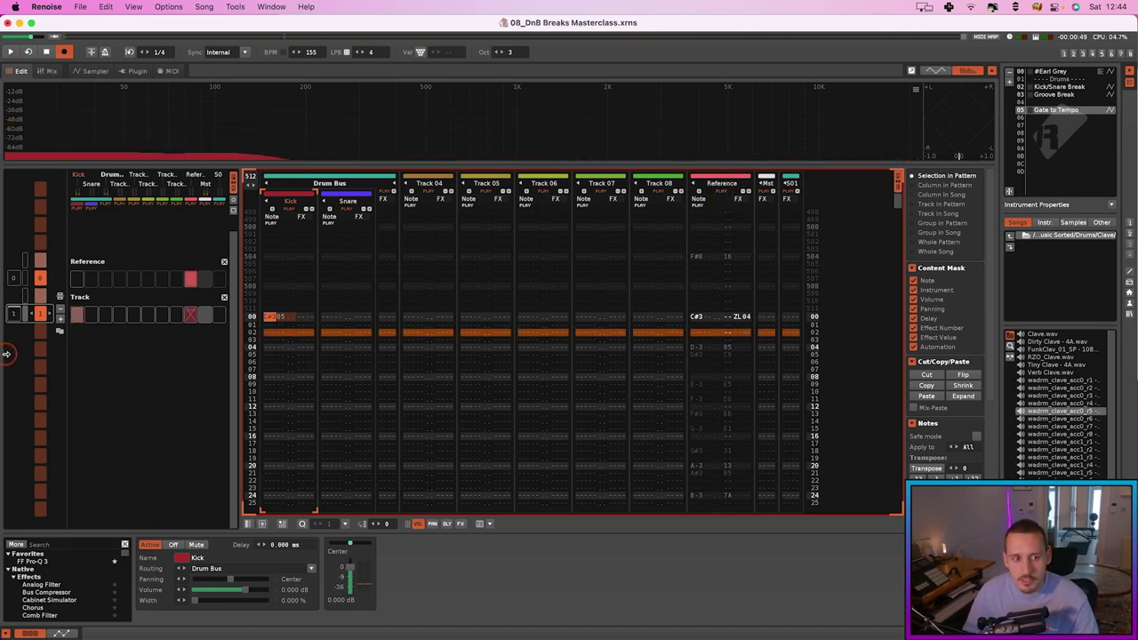
Unmute the Reference block in the Track section and solo the Reference track to audition its opening slices.
left_click(190, 314)
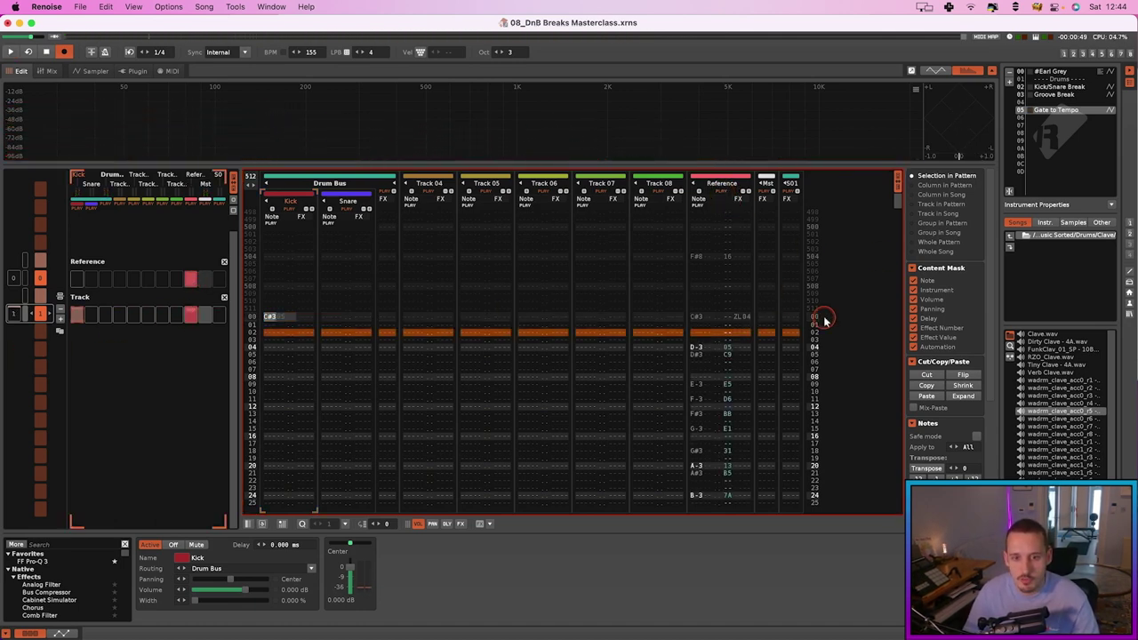
right_click(720, 192)
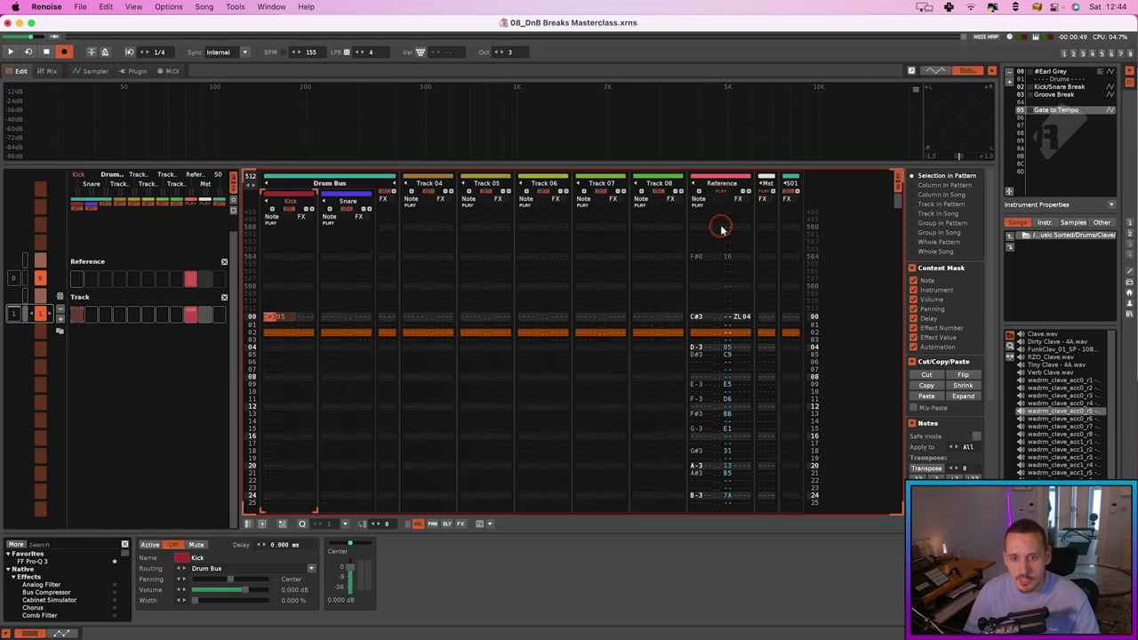
left_click(699, 318)
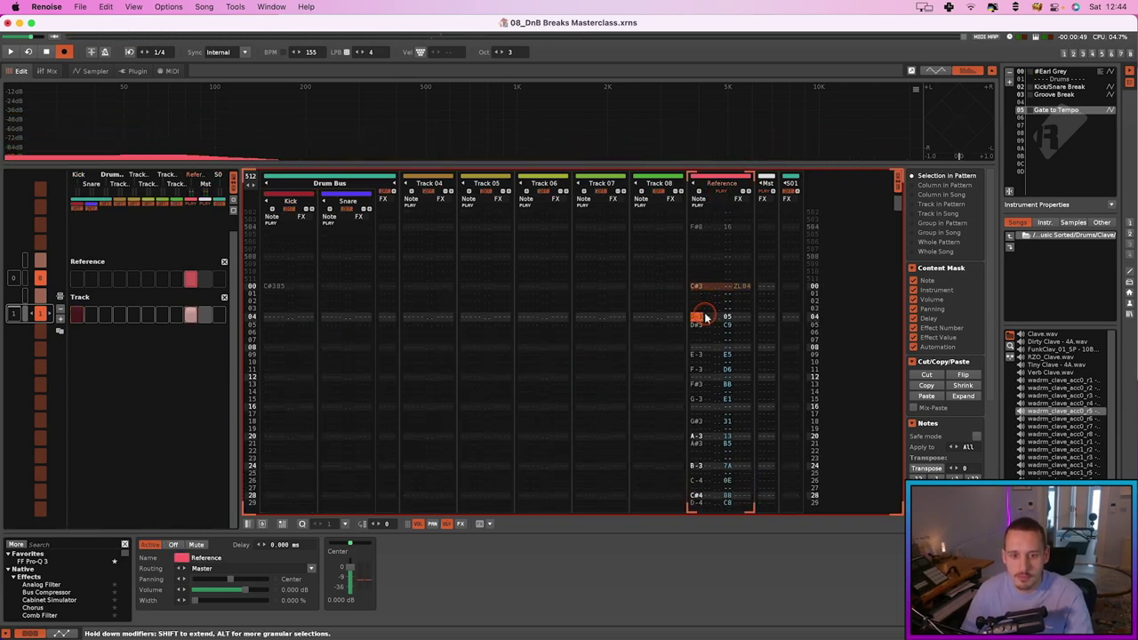
Enter the Gate to Tempo slice D-3 on line 04 of the Snare track and solo the Drum Bus group.
left_click(272, 314)
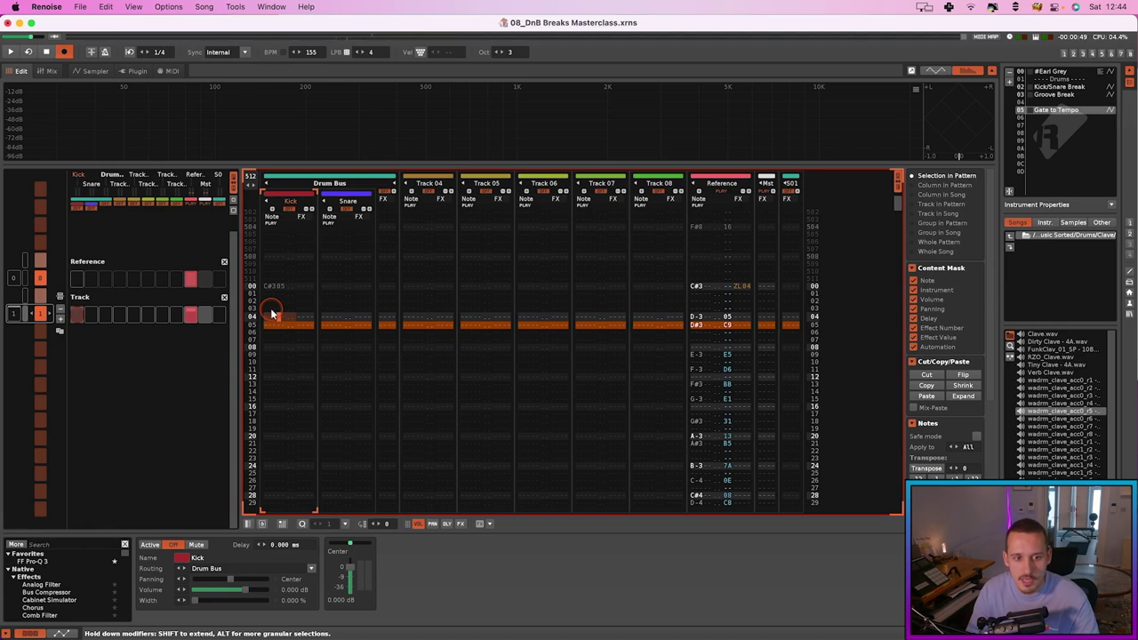
left_click(325, 316)
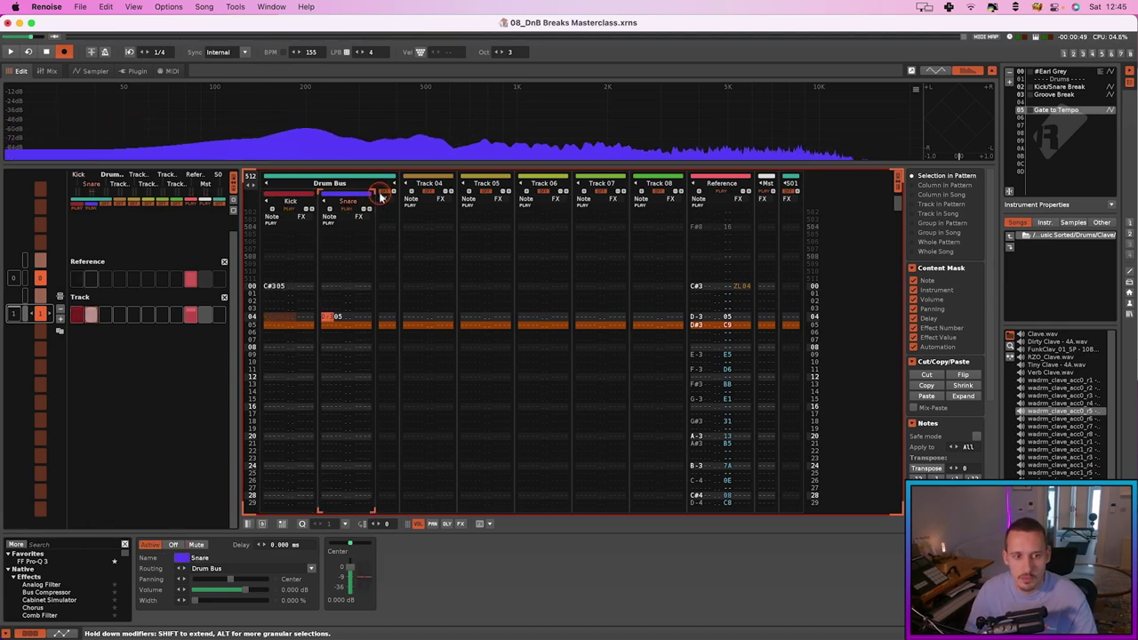
left_click(418, 221)
Fill the rest of the pattern with C#3 kicks, starting on lines 06 and 10, and D-3 snares every eight lines from line 12.
key("Left")
key("Left")
key("Left")
key("Left")
key("Left")
key("Left")
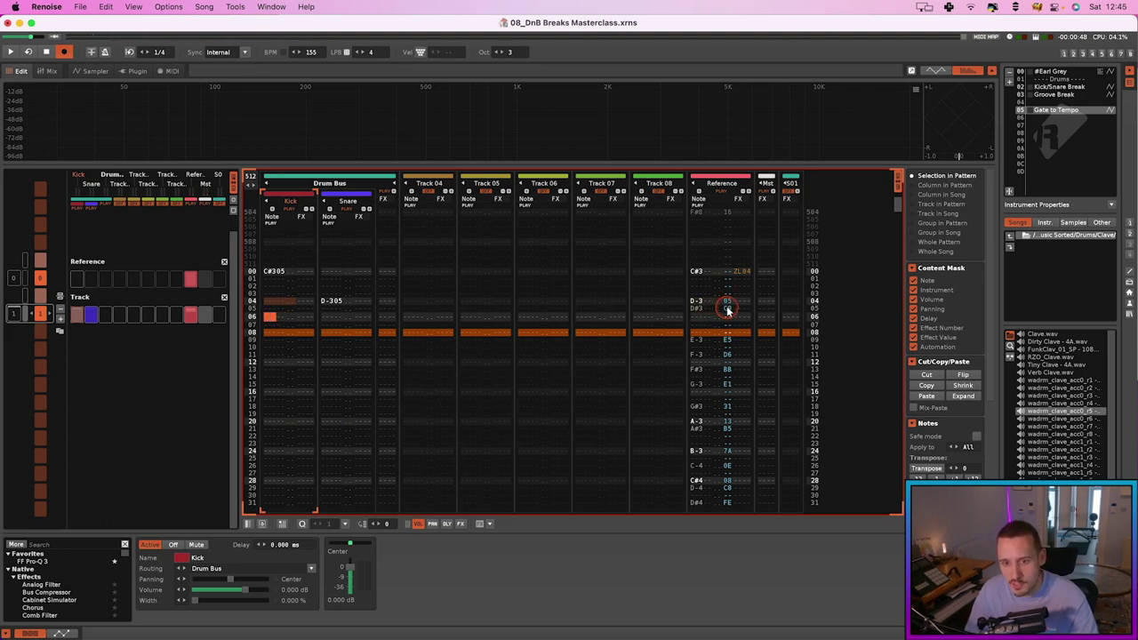
key("z")
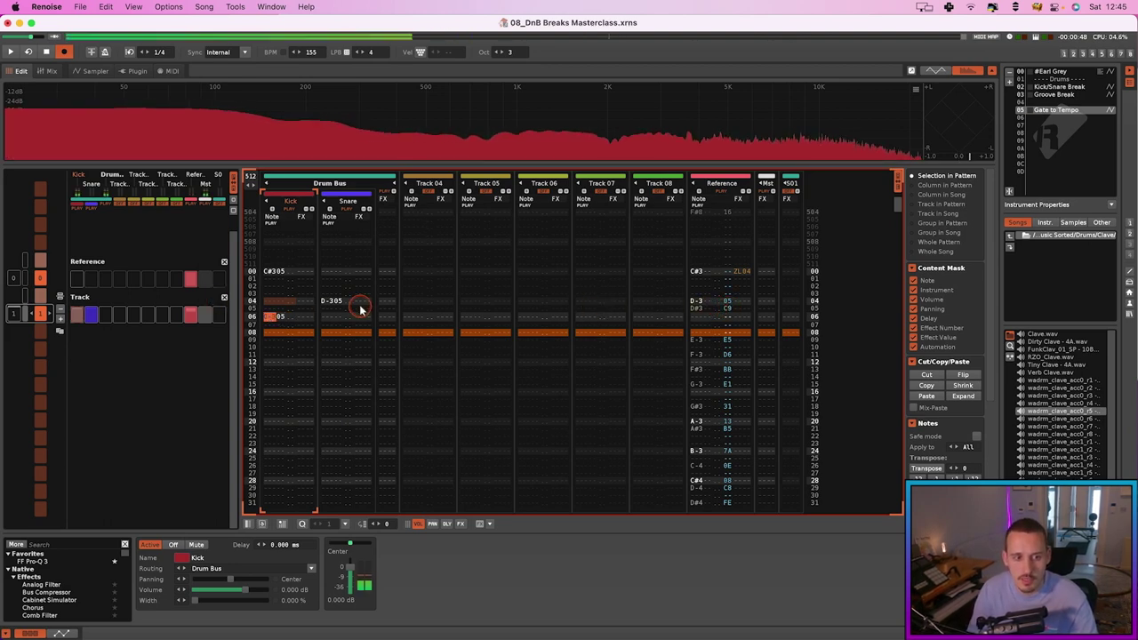
left_click(326, 317)
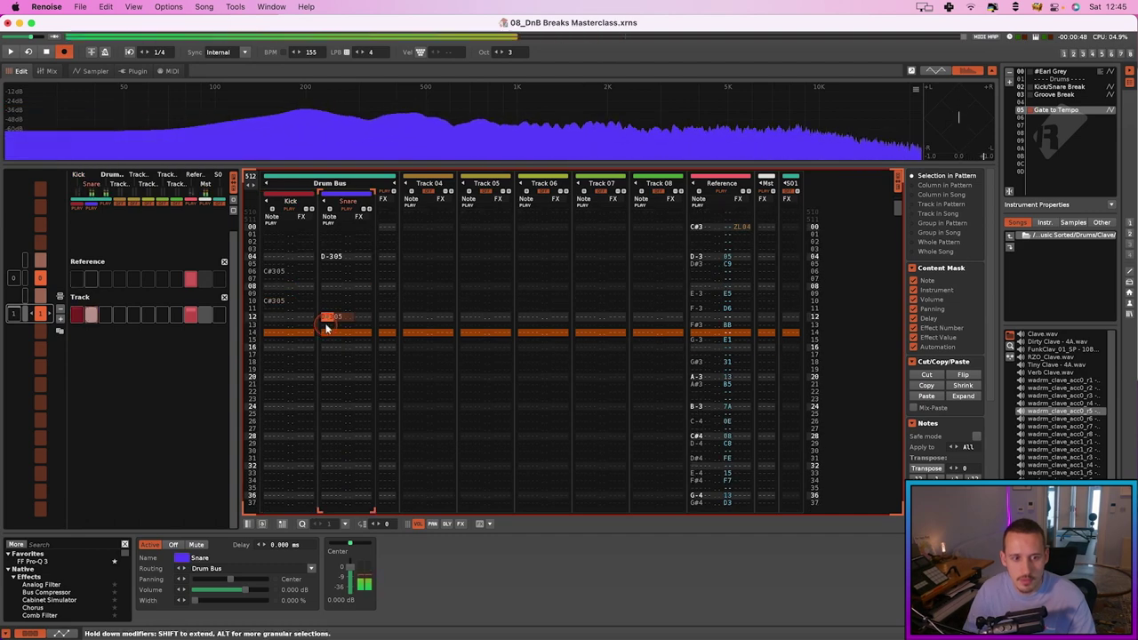
left_click(293, 322)
scroll(272, 346, "down", 5)
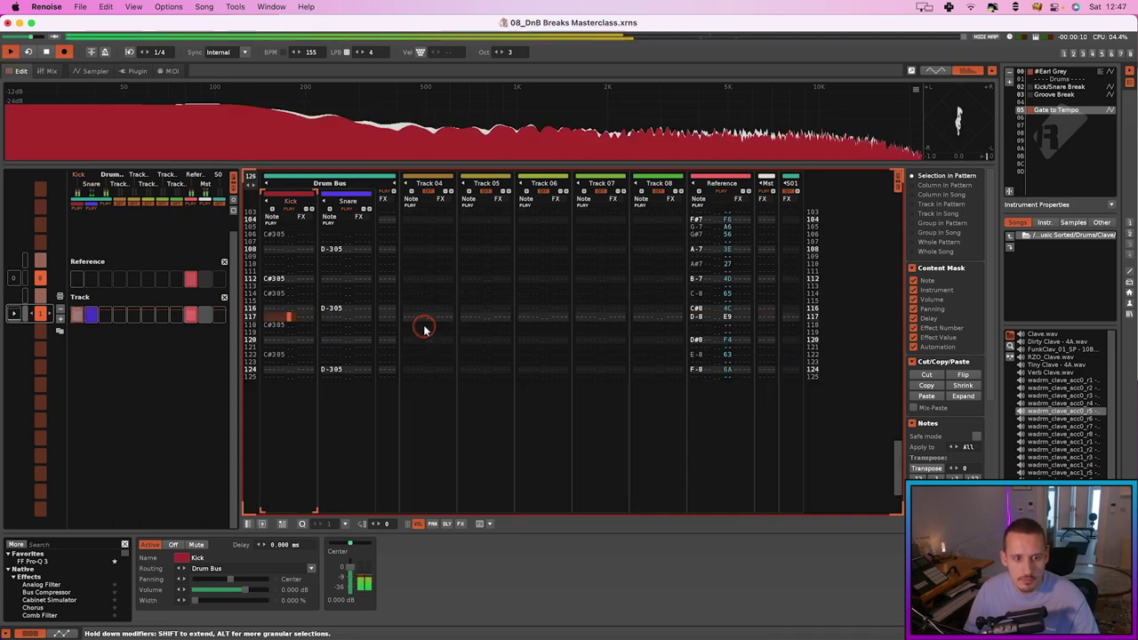
Compare the programmed kick and snare pattern with the Reference track around lines 26 to 30 by soloing each during playback.
left_click(716, 192)
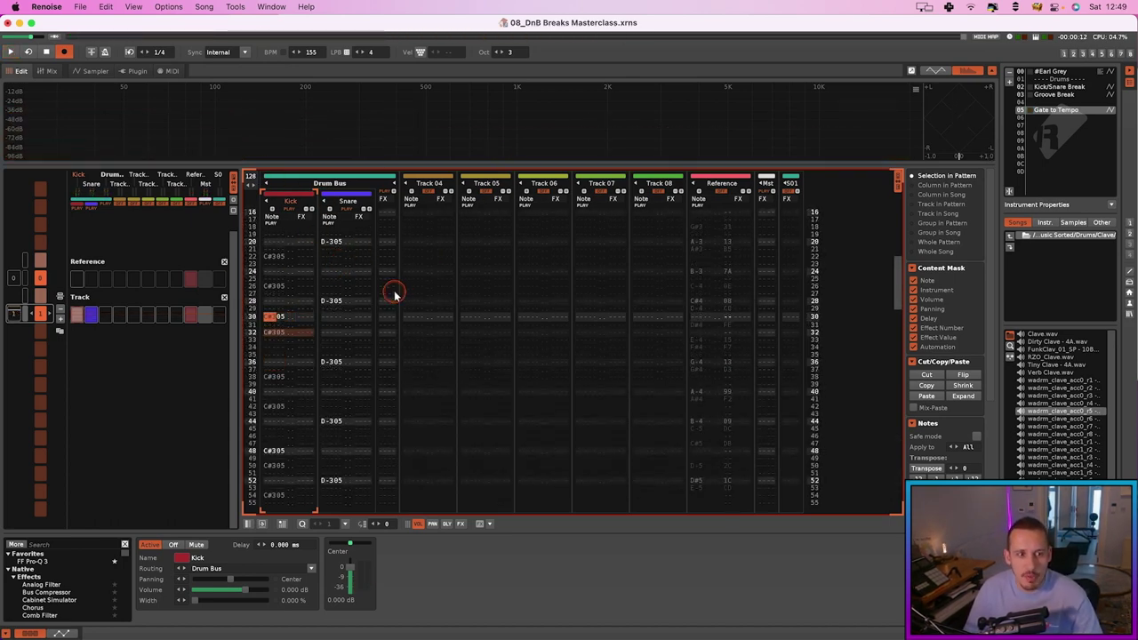
left_click(724, 191)
left_click(701, 300)
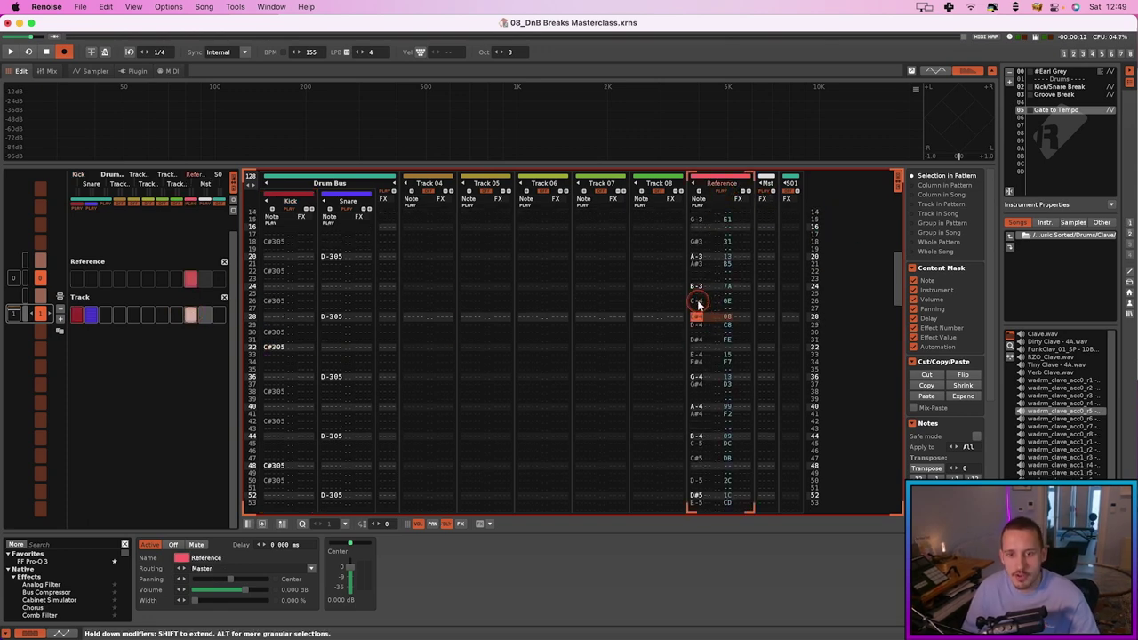
key("space")
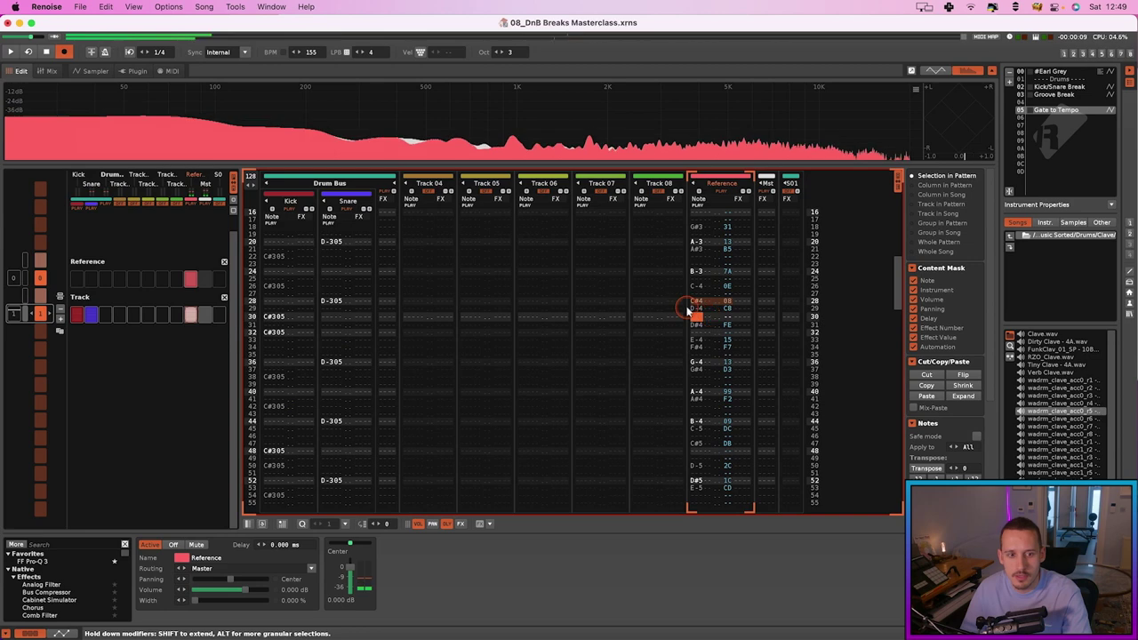
left_click(359, 295)
key("space")
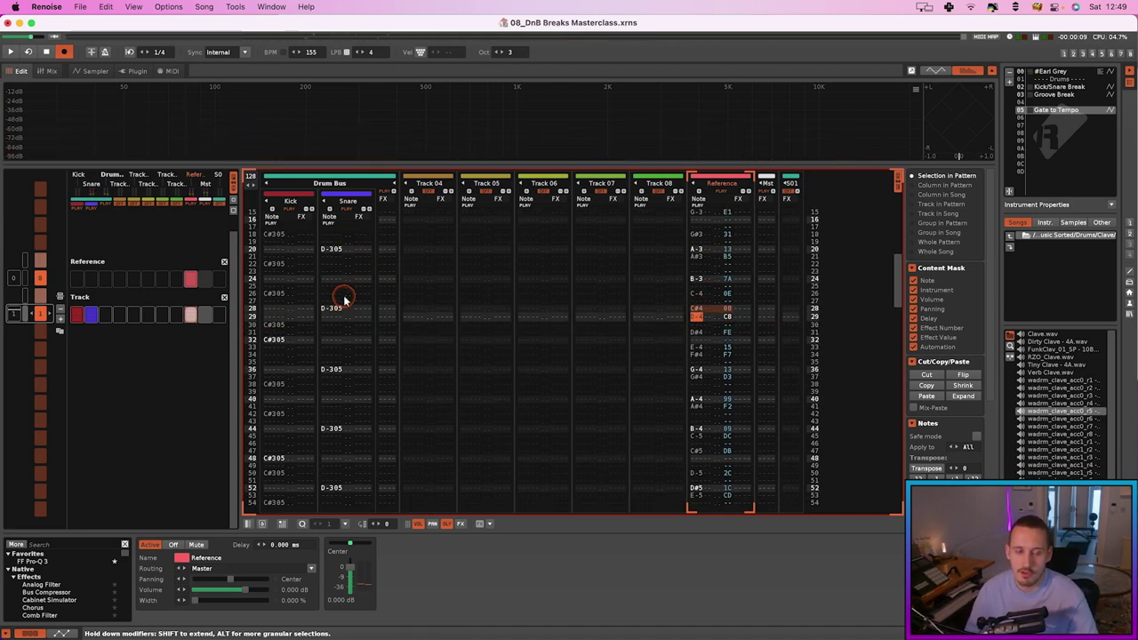
left_click(724, 181)
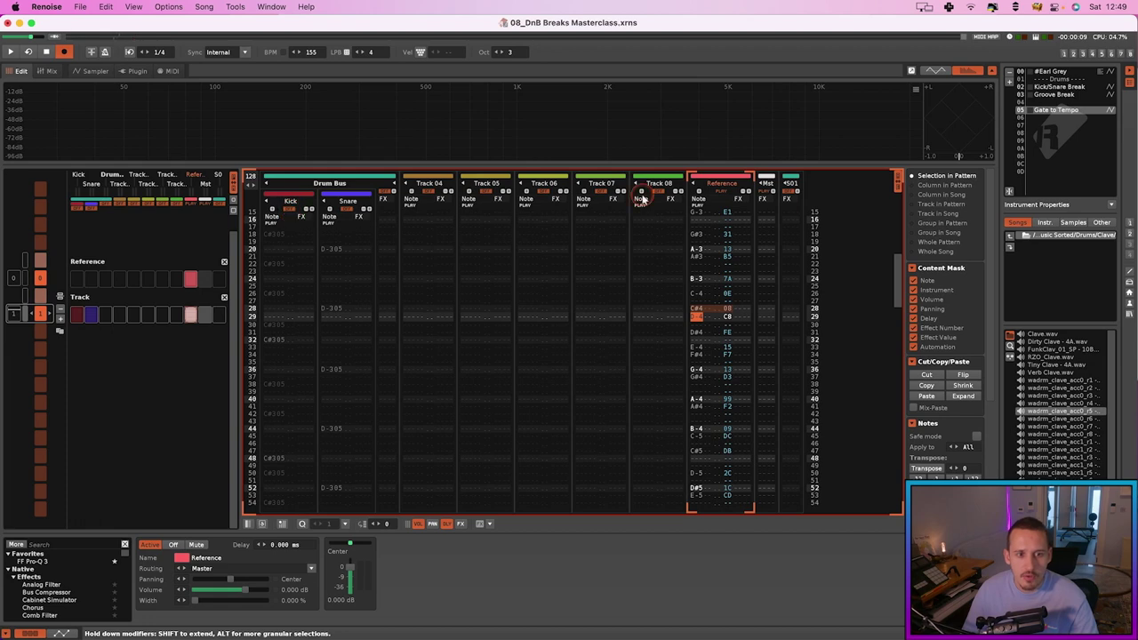
left_click(725, 197)
left_click(385, 190)
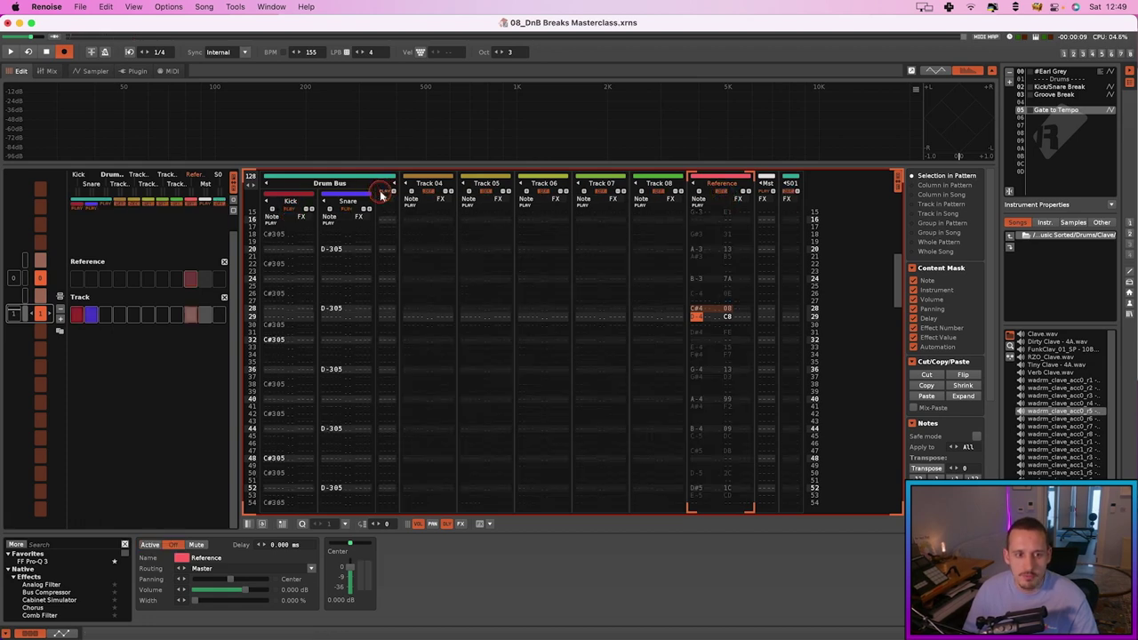
Solo the Kick track and listen to its repeated kick notes.
left_click(291, 202)
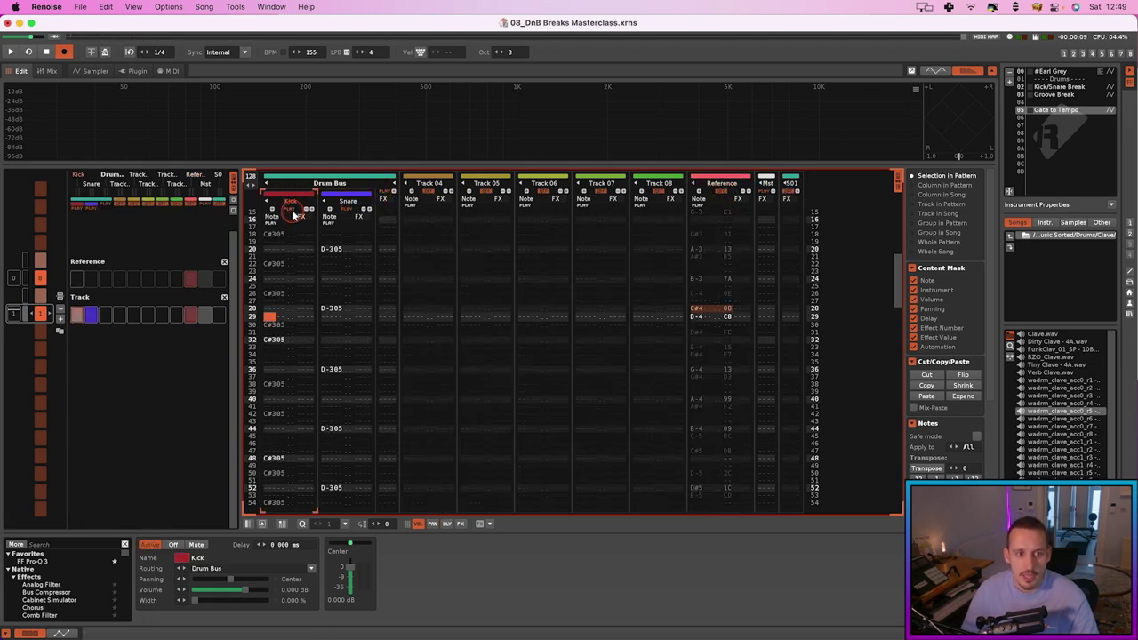
left_click(291, 209)
key("space")
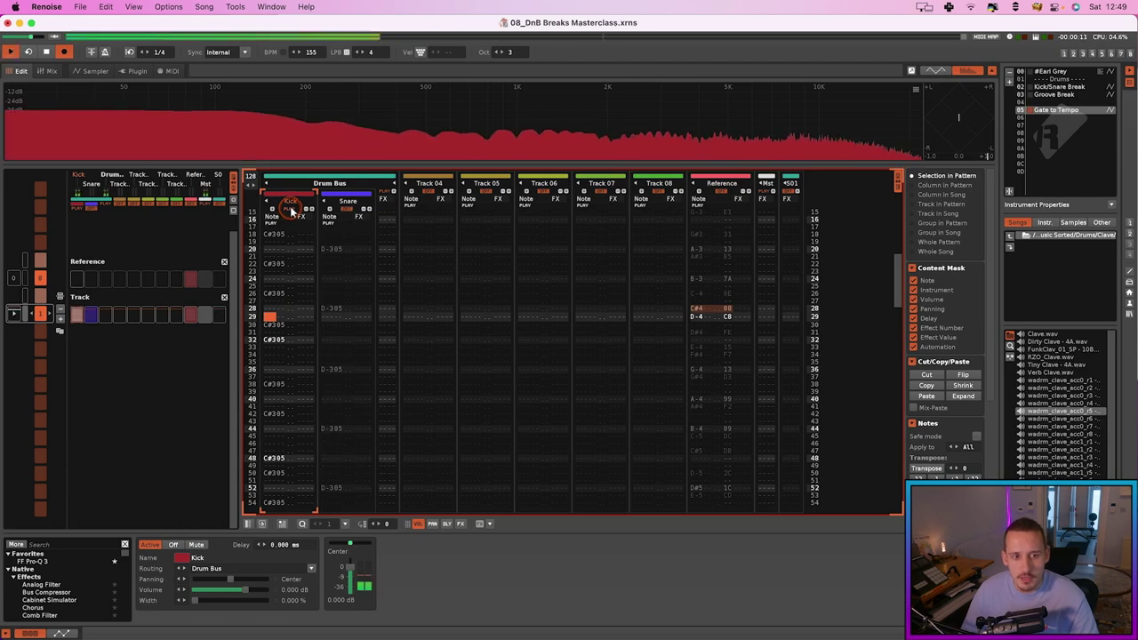
key("space")
Go back to the kick note on line 10 and open the sliced Gate to Tempo waveform.
left_click(285, 287)
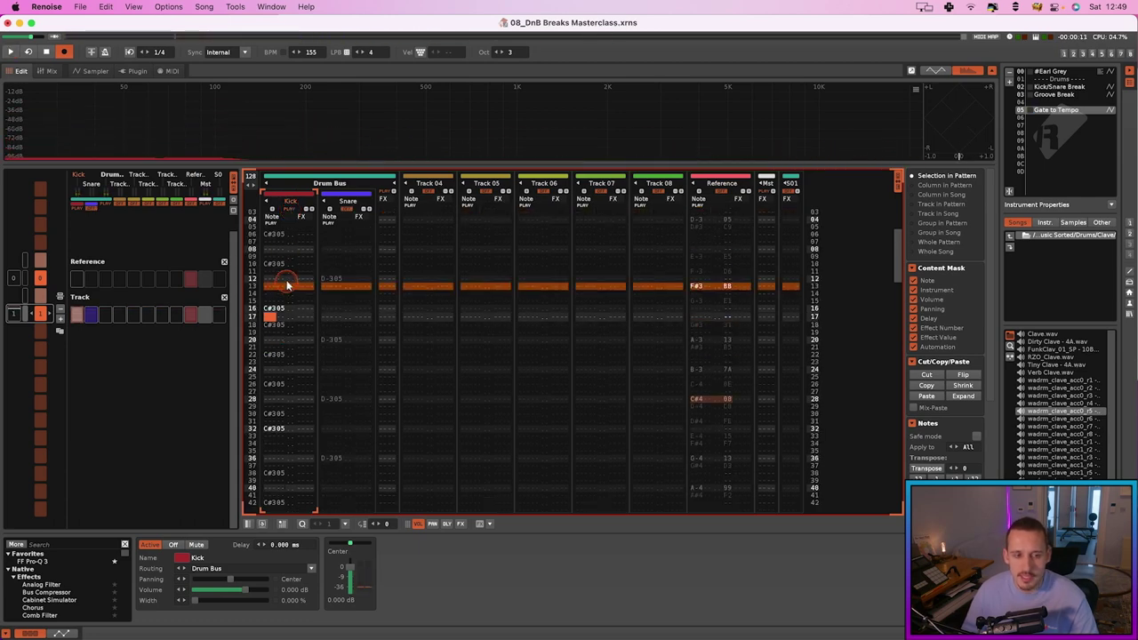
left_click_drag(285, 275, 309, 300)
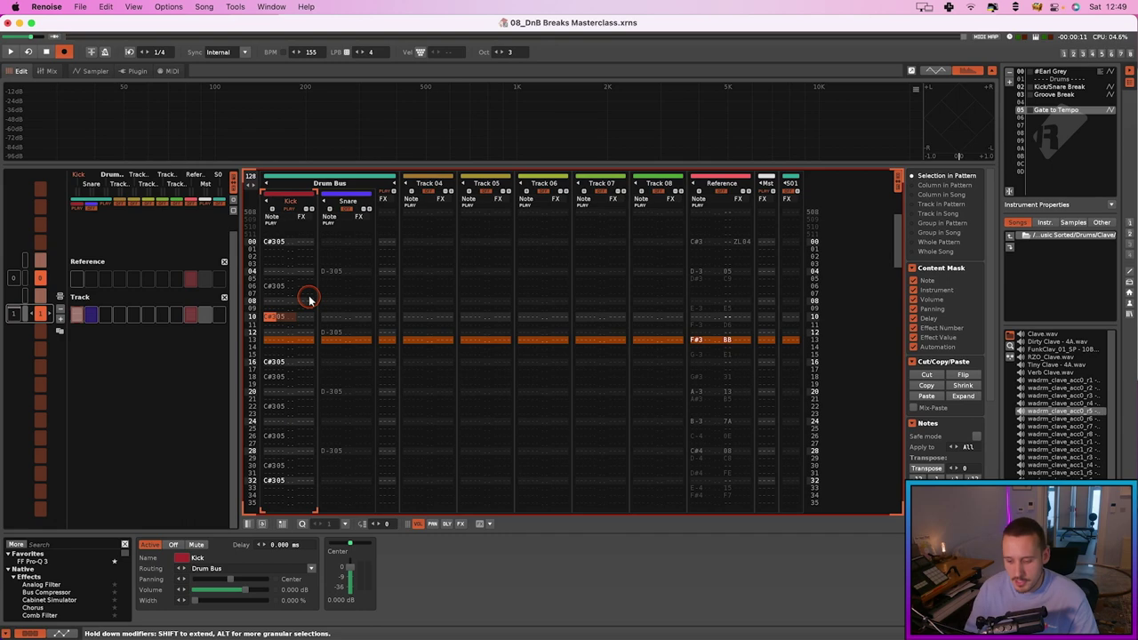
key("Return")
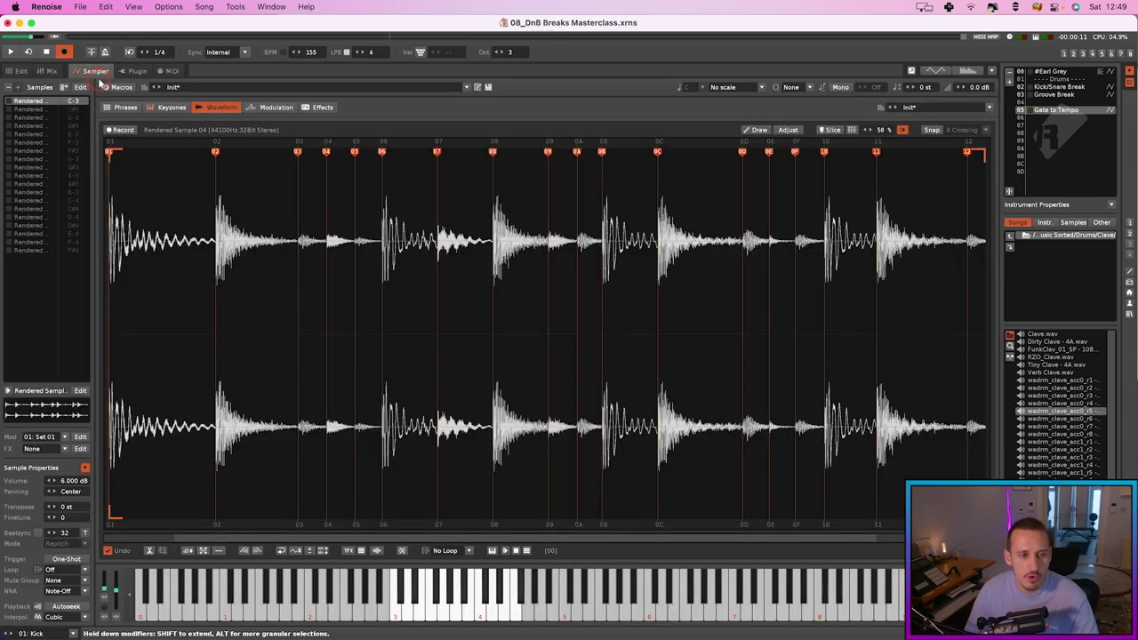
left_click(95, 71)
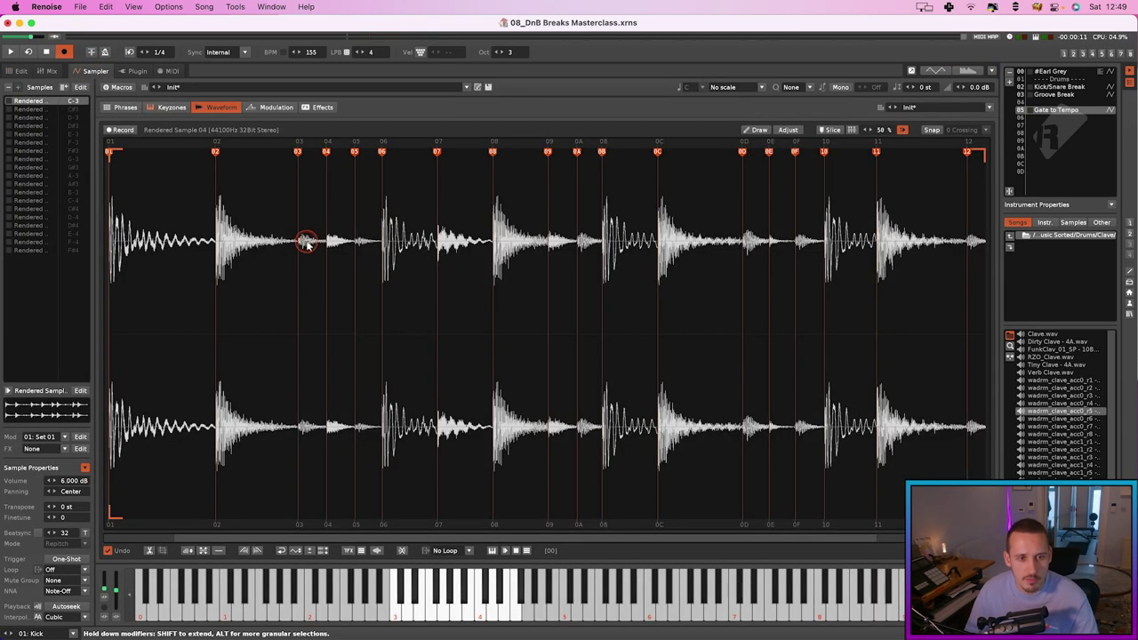
Audition the kick slices 06, 0B, 10 and 01 in the Gate to Tempo waveform, returning to slice 0B.
double_click(265, 281)
double_click(397, 257)
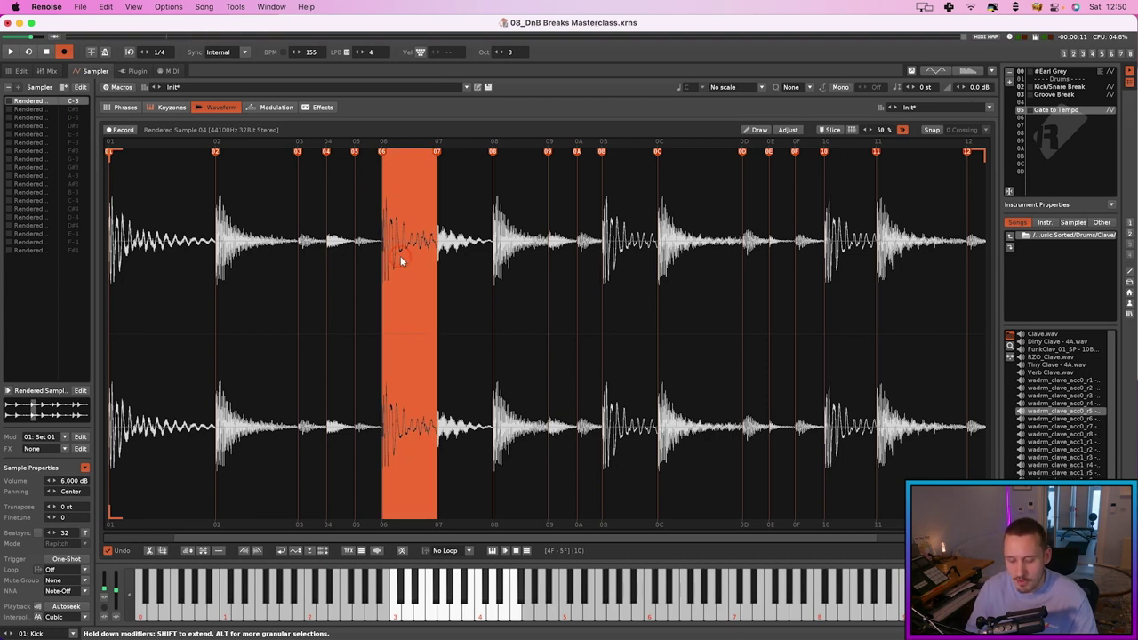
key("q")
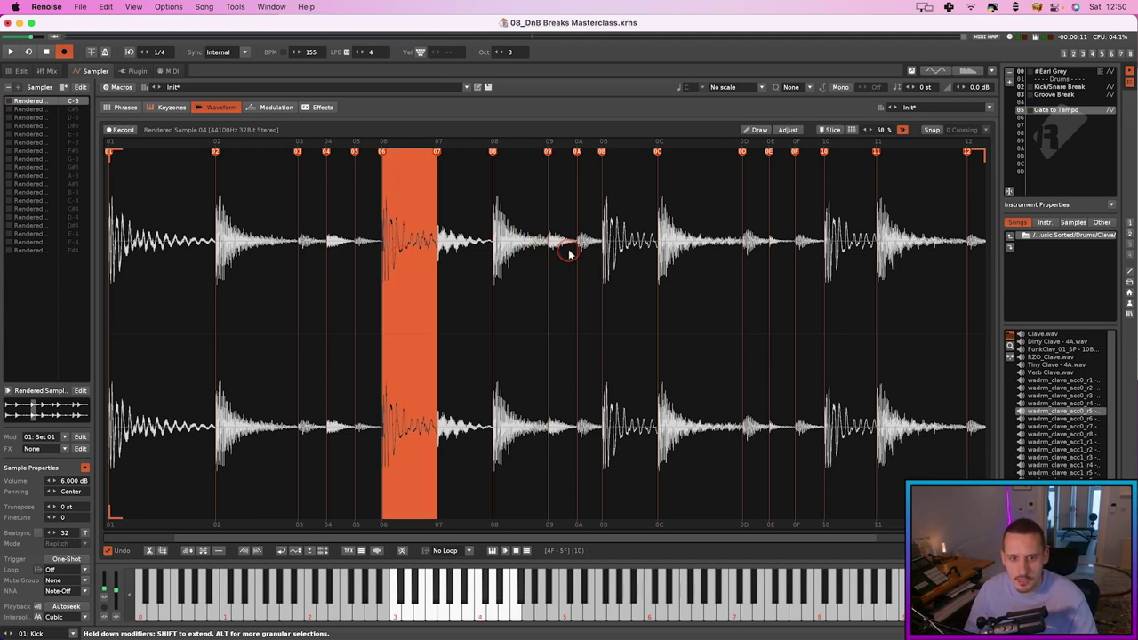
double_click(626, 250)
key("q")
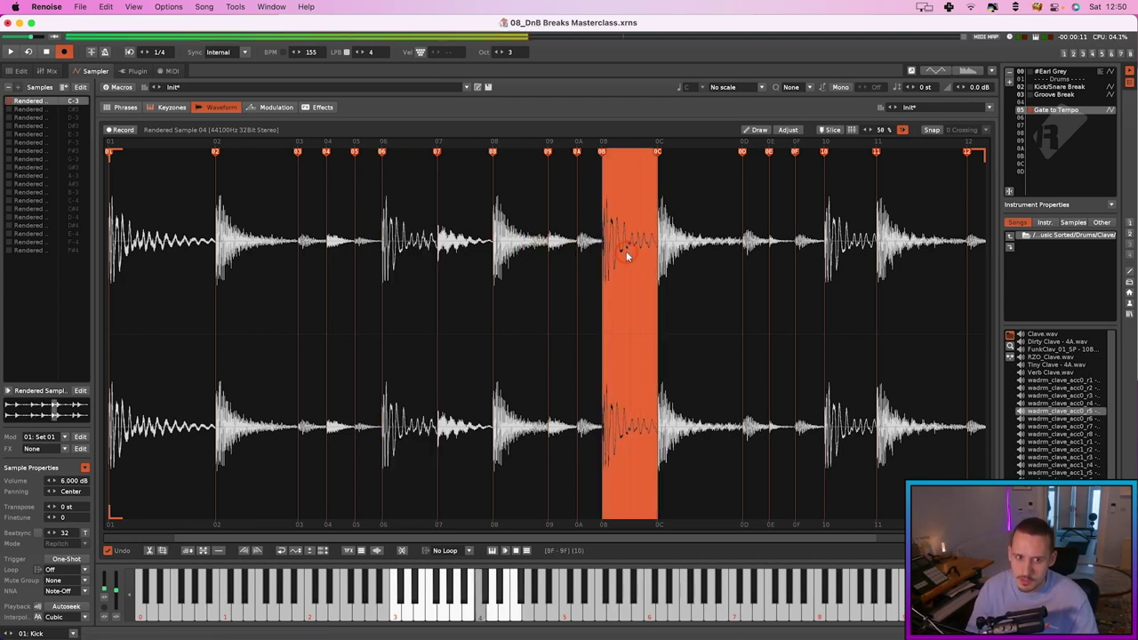
scroll(604, 238, "up", 5)
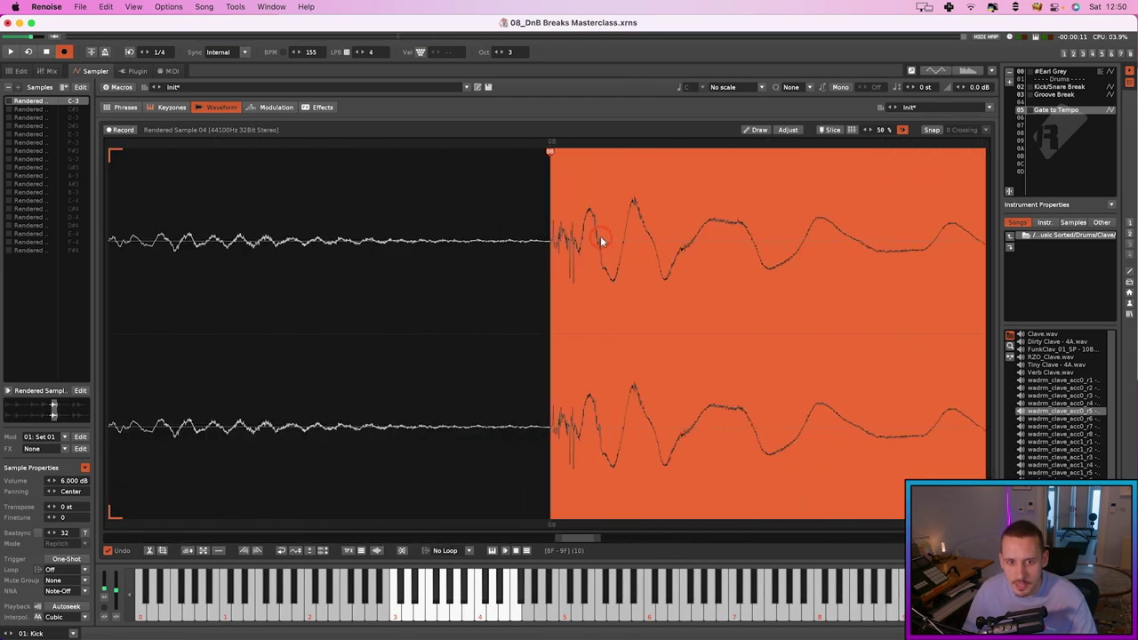
scroll(603, 236, "down", 5)
double_click(845, 246)
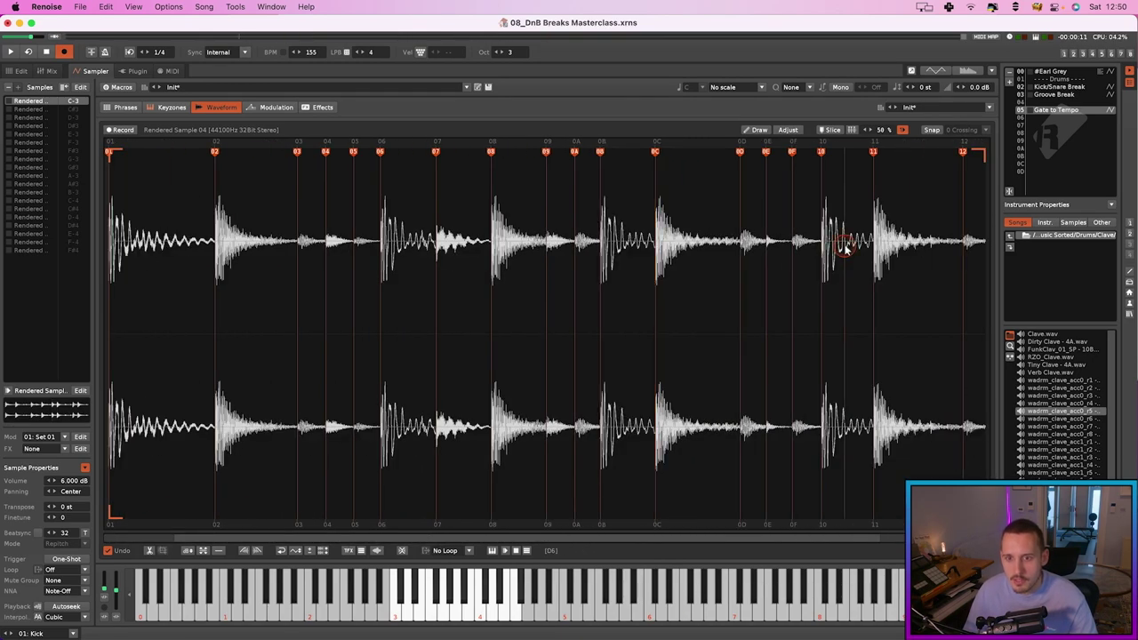
key("q")
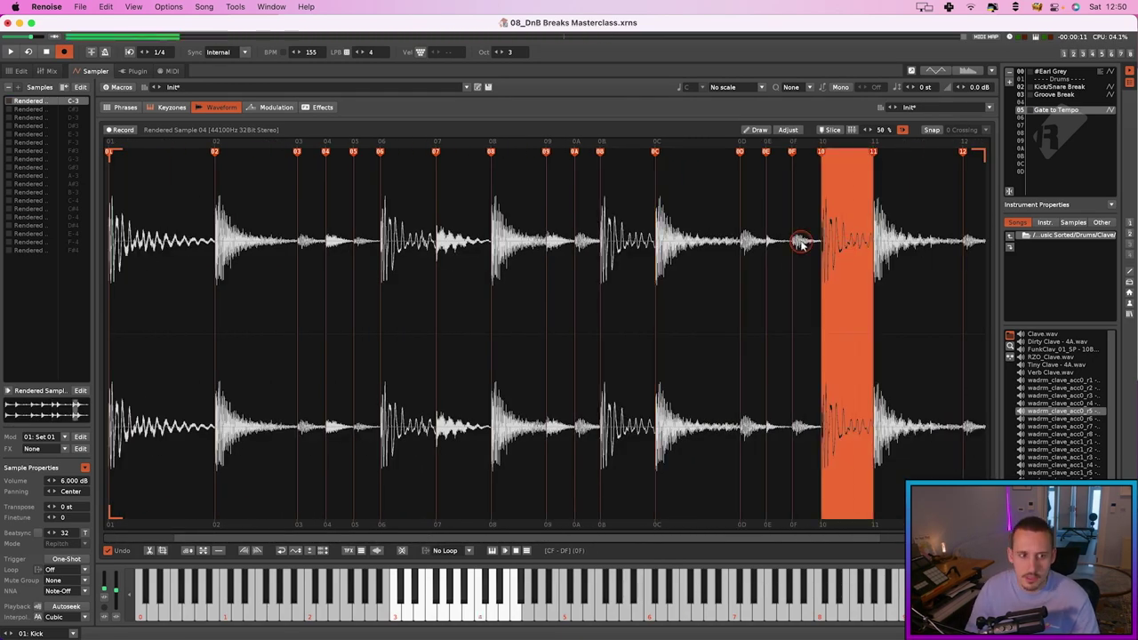
double_click(150, 260)
key("q")
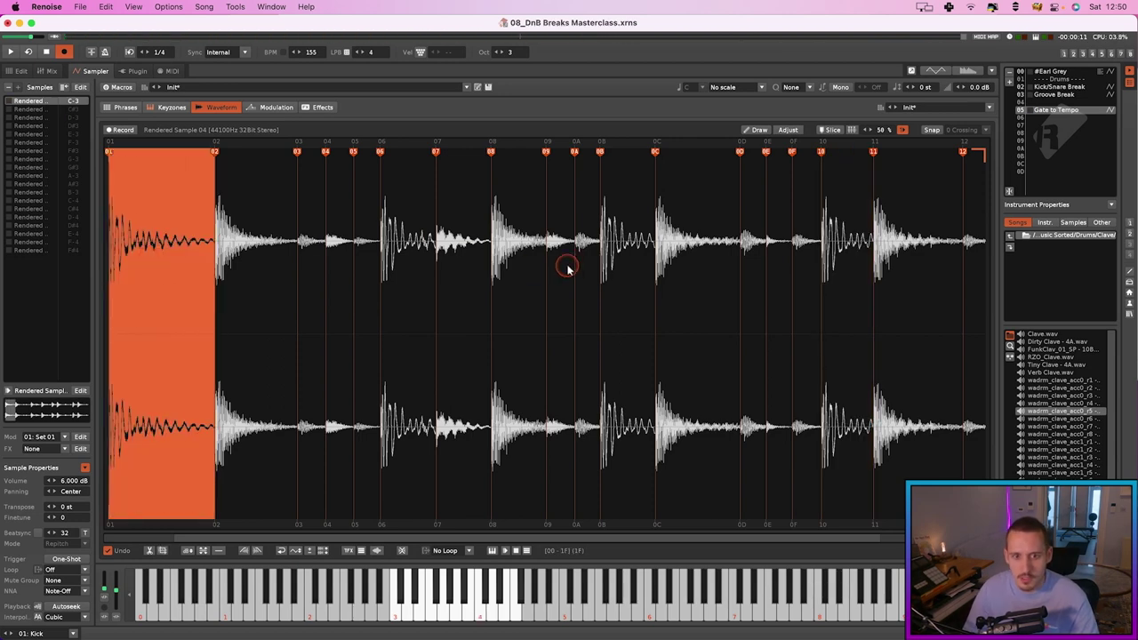
double_click(618, 261)
key("q")
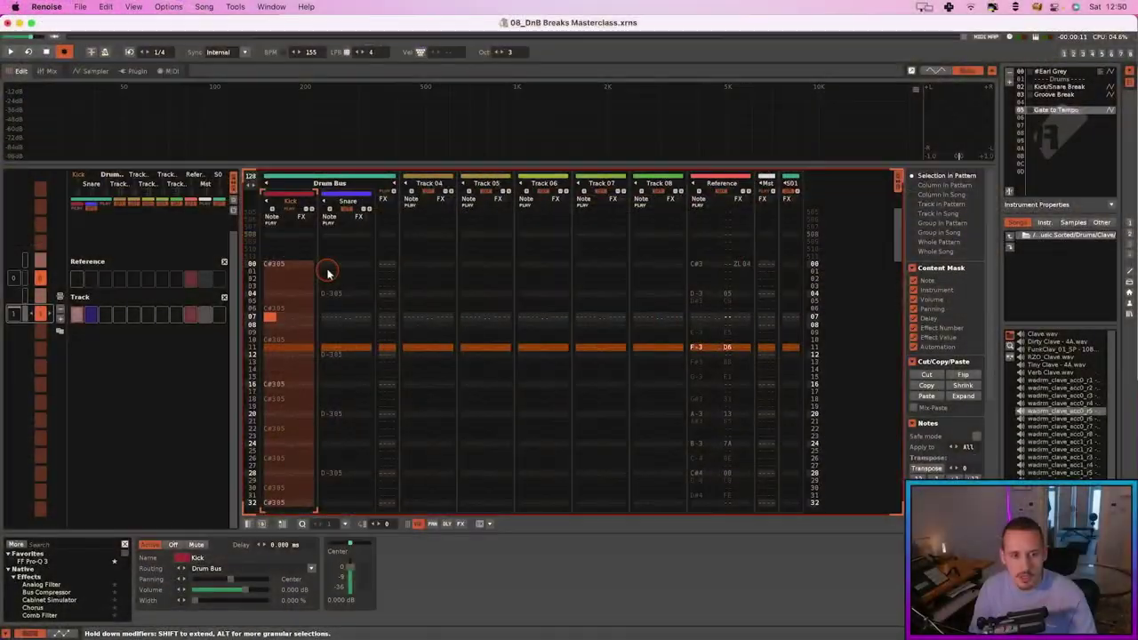
Transpose all the selected Kick track notes up to E-4, playing the pattern to audition the different slices.
key("ctrl+F2")
key("ctrl+F2")
key("ctrl+F2")
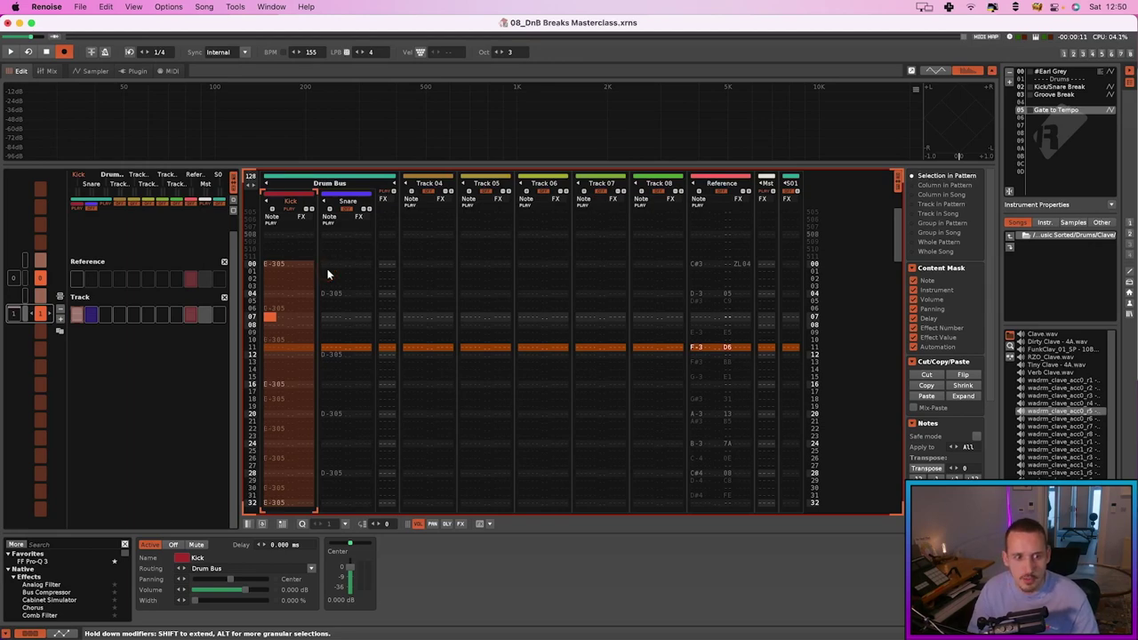
key("ctrl+F2")
key("ctrl+F2")
key("space")
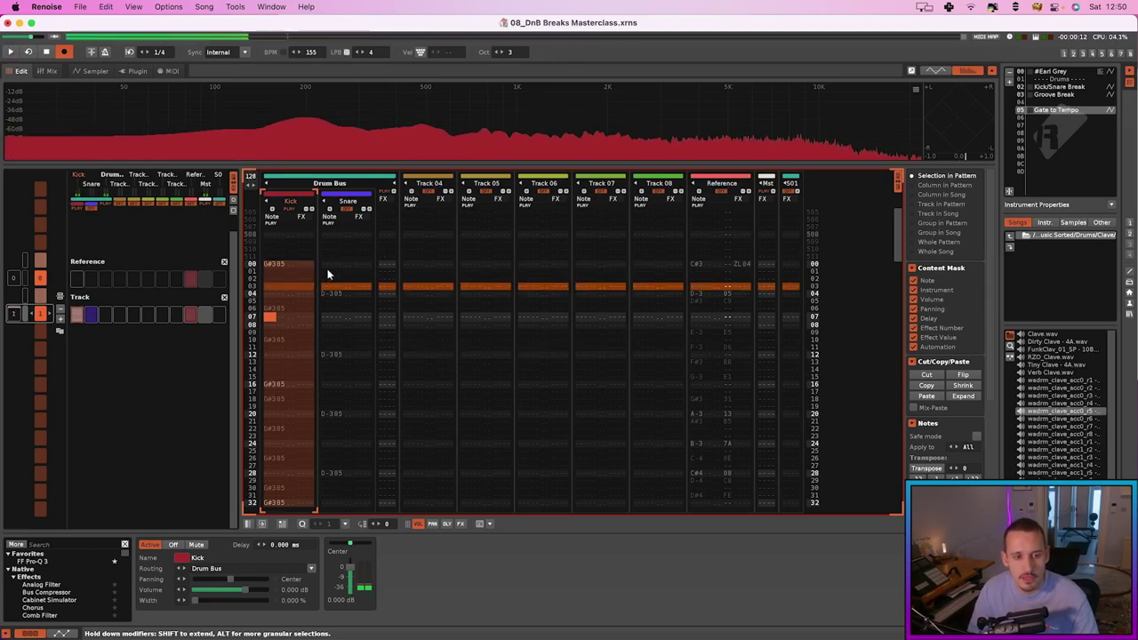
key("ctrl+F2")
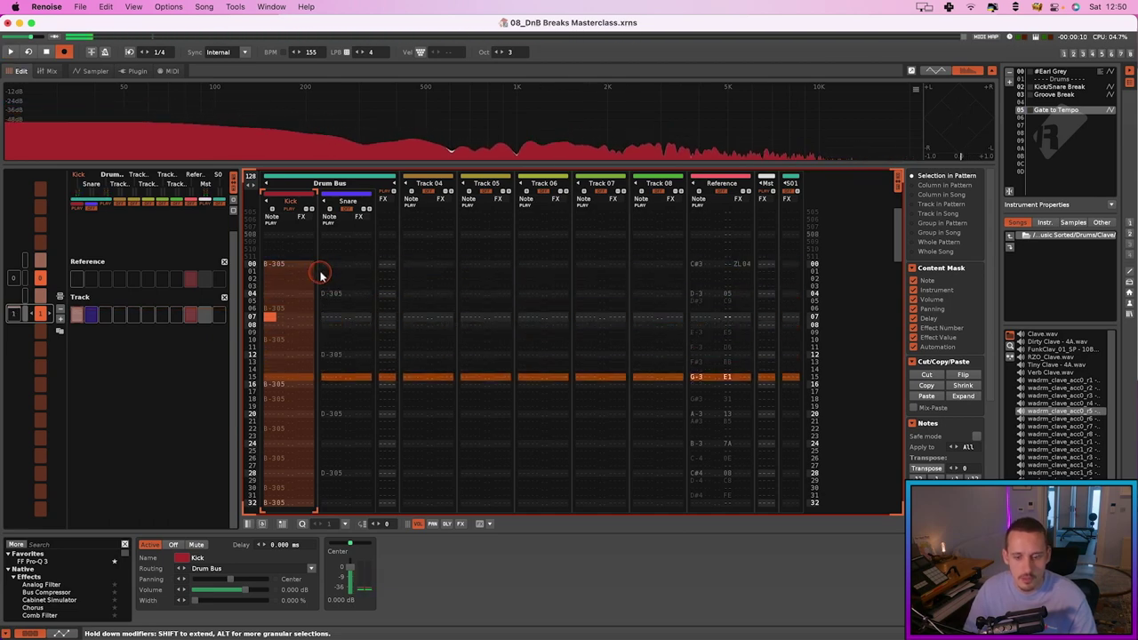
key("ctrl+F2")
key("ctrl+F2")
key("ctrl+F2")
key("ctrl+F2")
key("ctrl+F2")
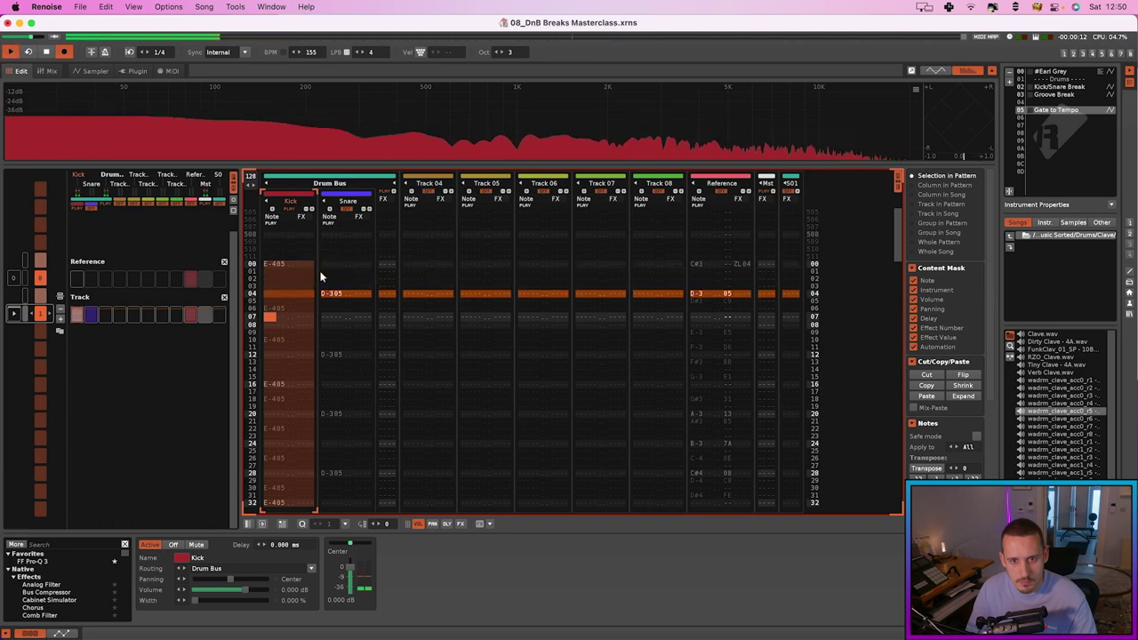
Create a modulation set named Snare in the sampler and assign it to the D-3 snare slice.
left_click(348, 201)
key("space")
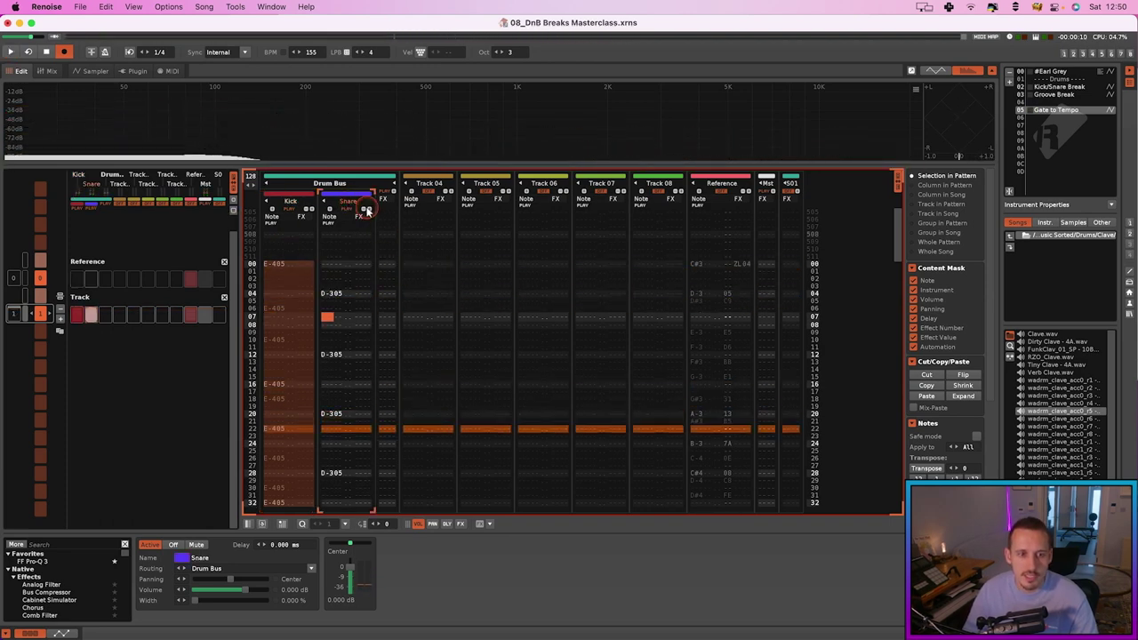
left_click(136, 31)
left_click(93, 70)
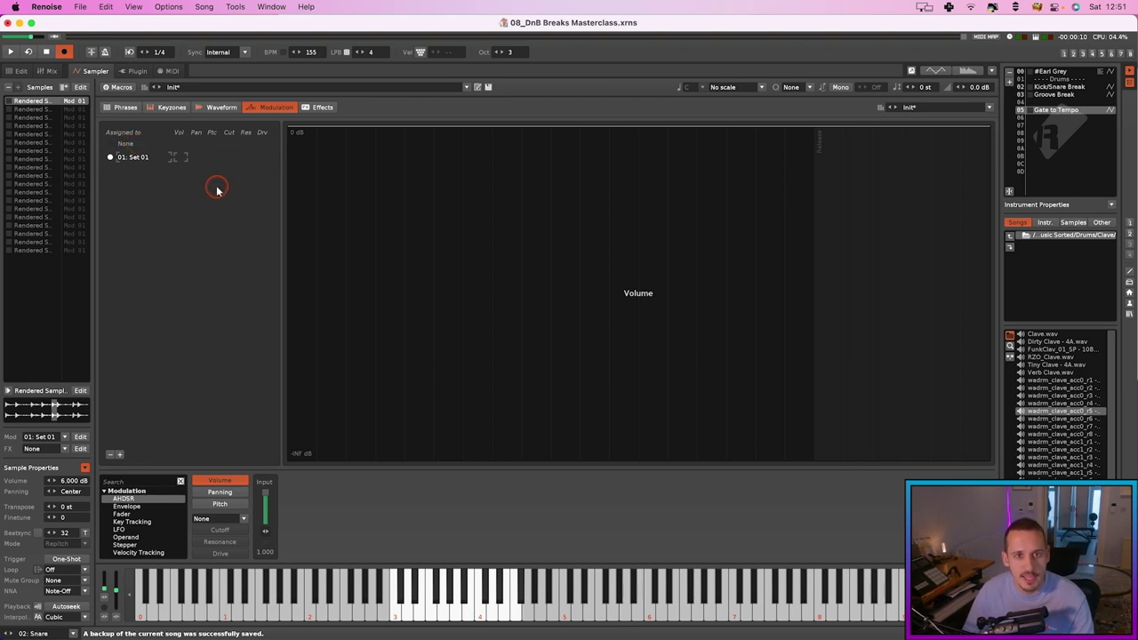
left_click(145, 453)
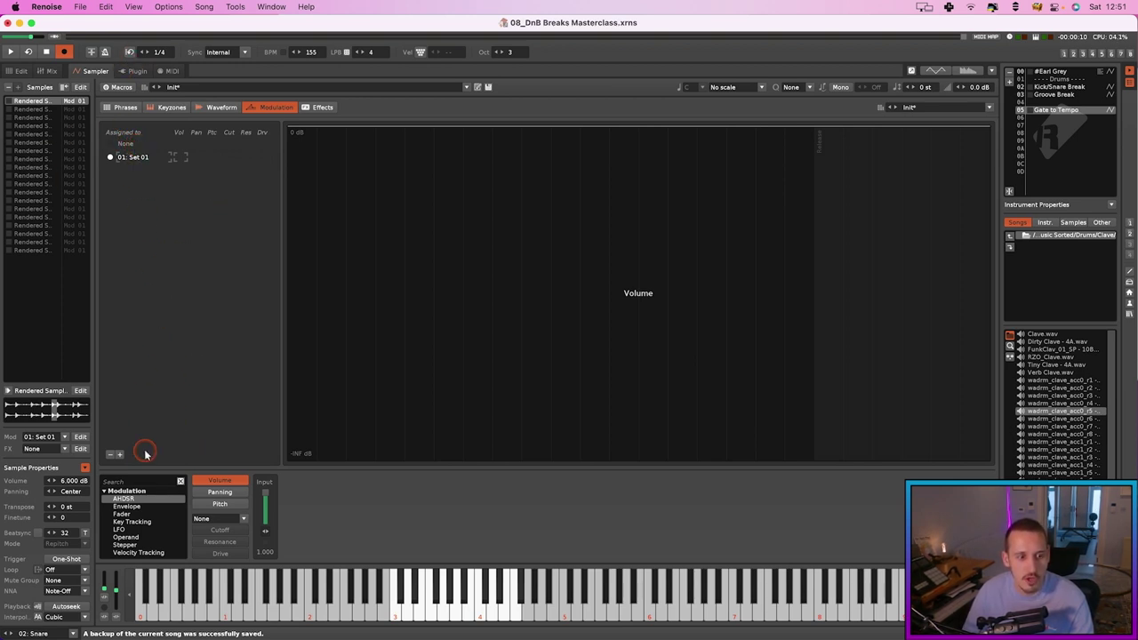
left_click(29, 118)
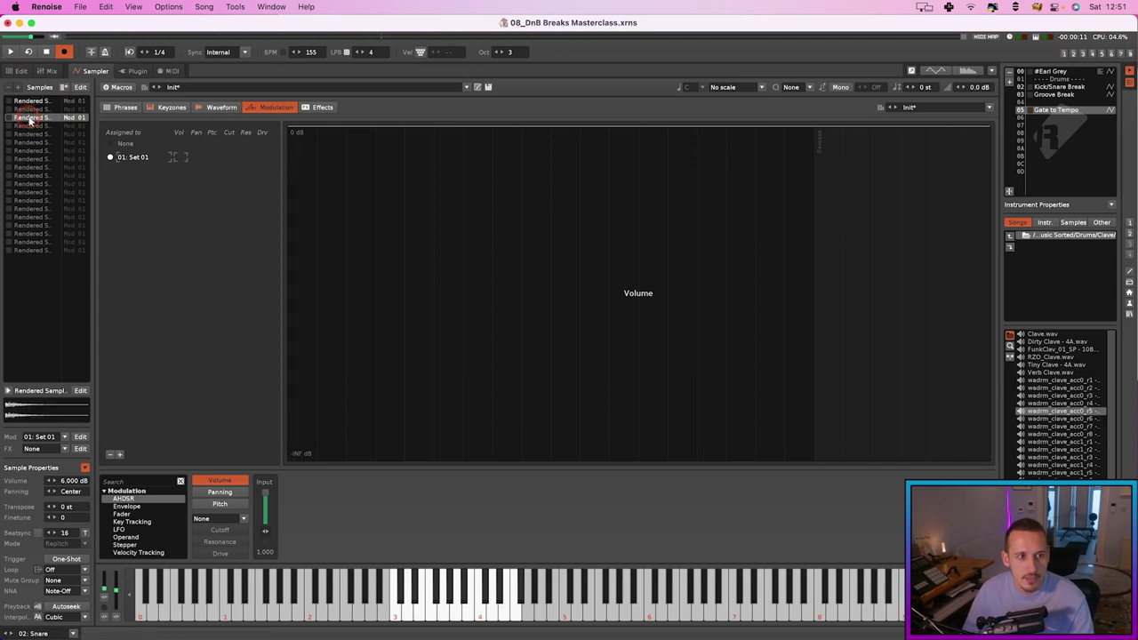
left_click(121, 454)
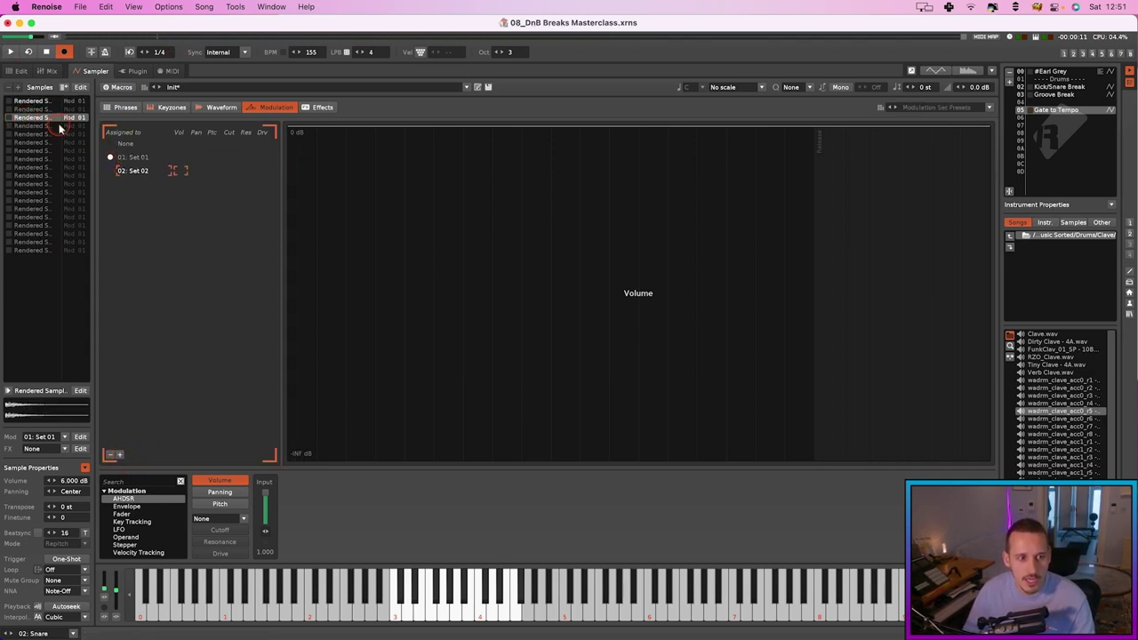
double_click(134, 170)
type("Snare")
key("Return")
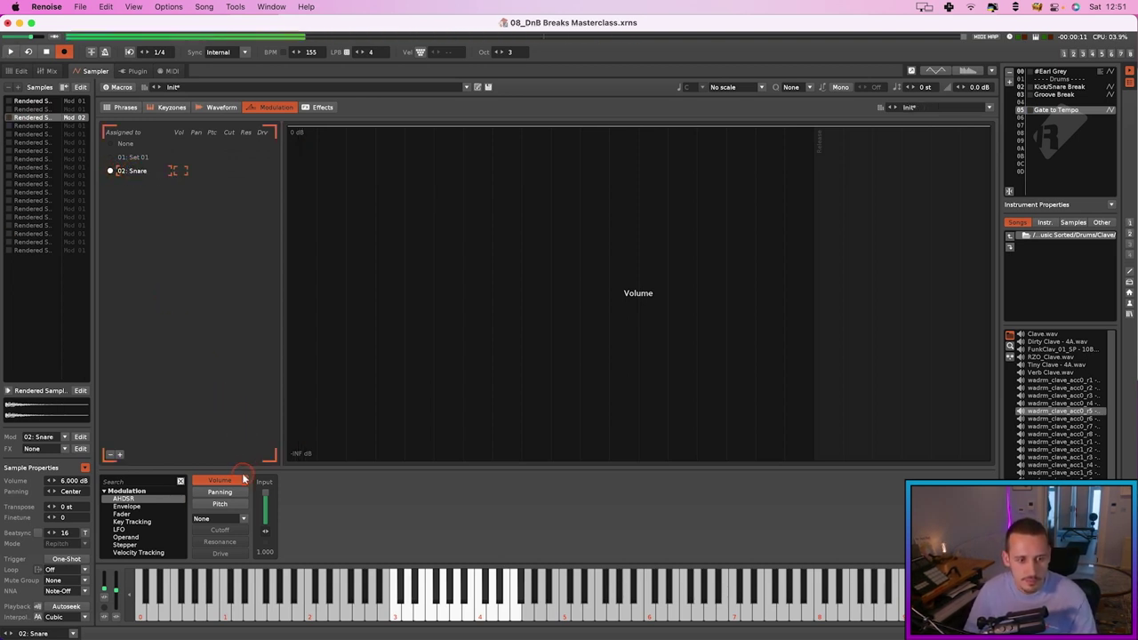
Add an AHDSR to the Snare set's volume with zero release and a decay of about 412 ms, checking it during playback.
double_click(129, 498)
left_click_drag(405, 498, 340, 531)
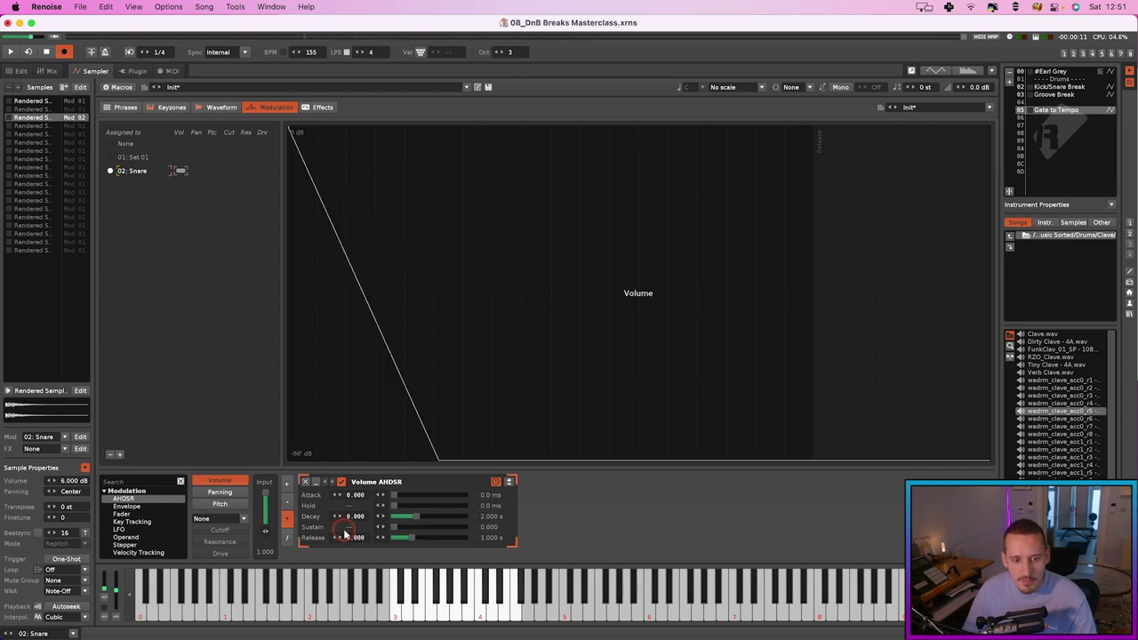
left_click_drag(413, 520, 404, 520)
key("space")
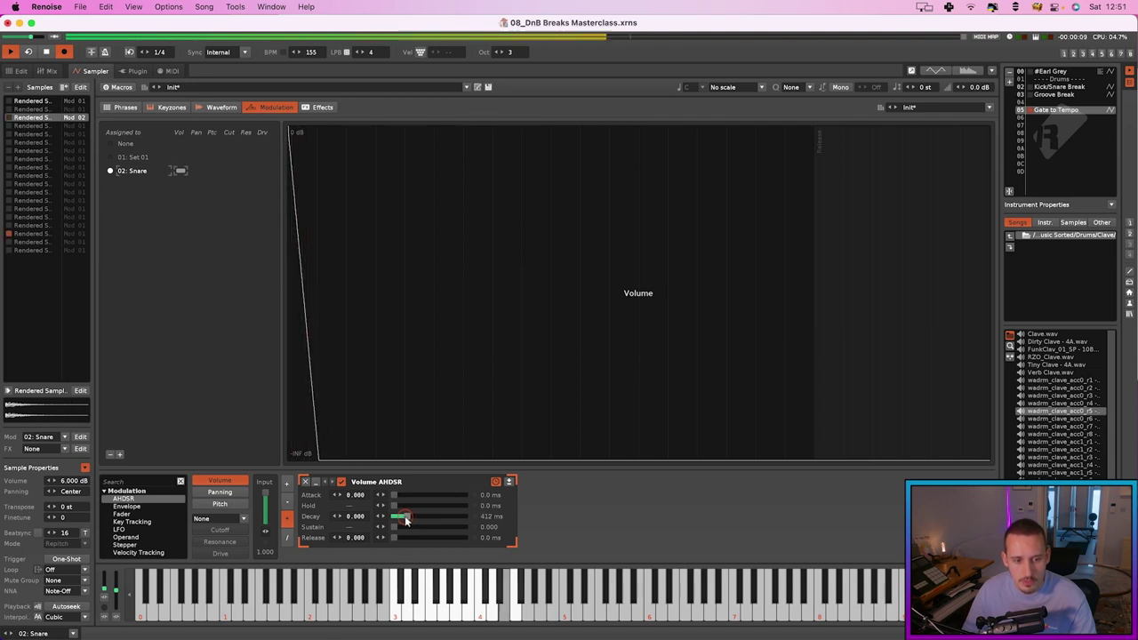
key("space")
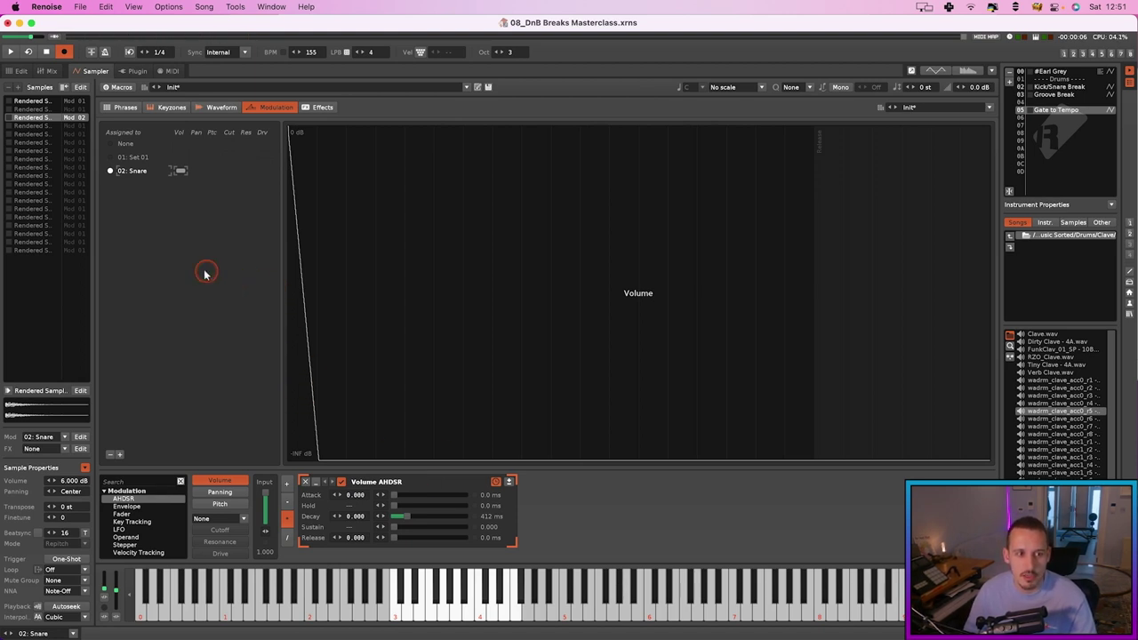
Play the Reference pattern with the Reference track soloed, and mute the Reference track's block in the Track pattern.
key("space")
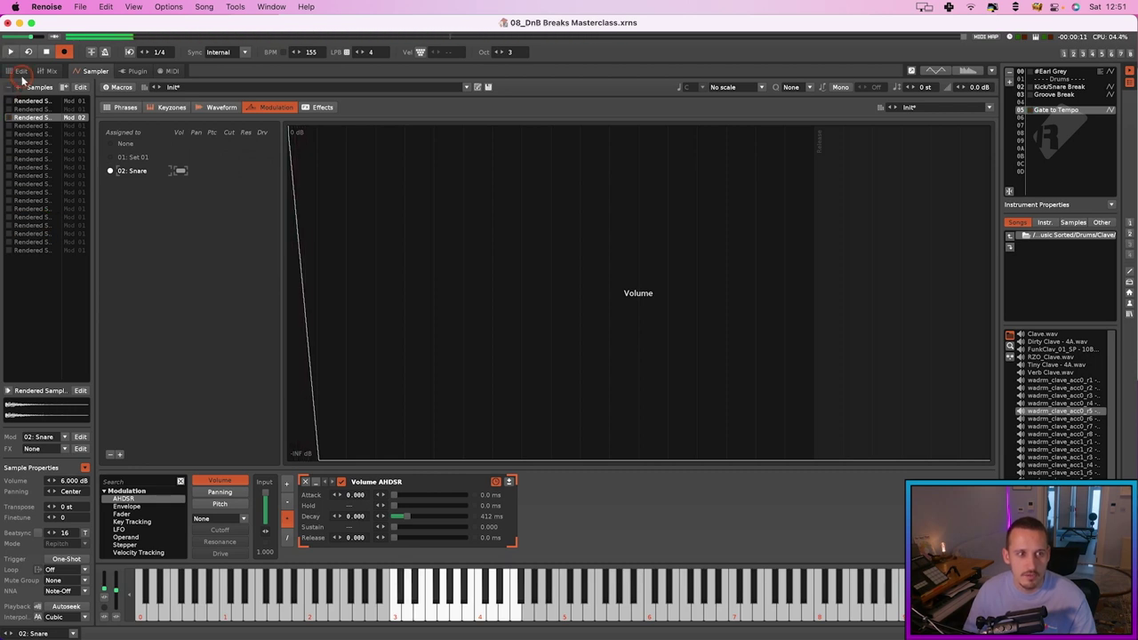
left_click(23, 75)
left_click(102, 280)
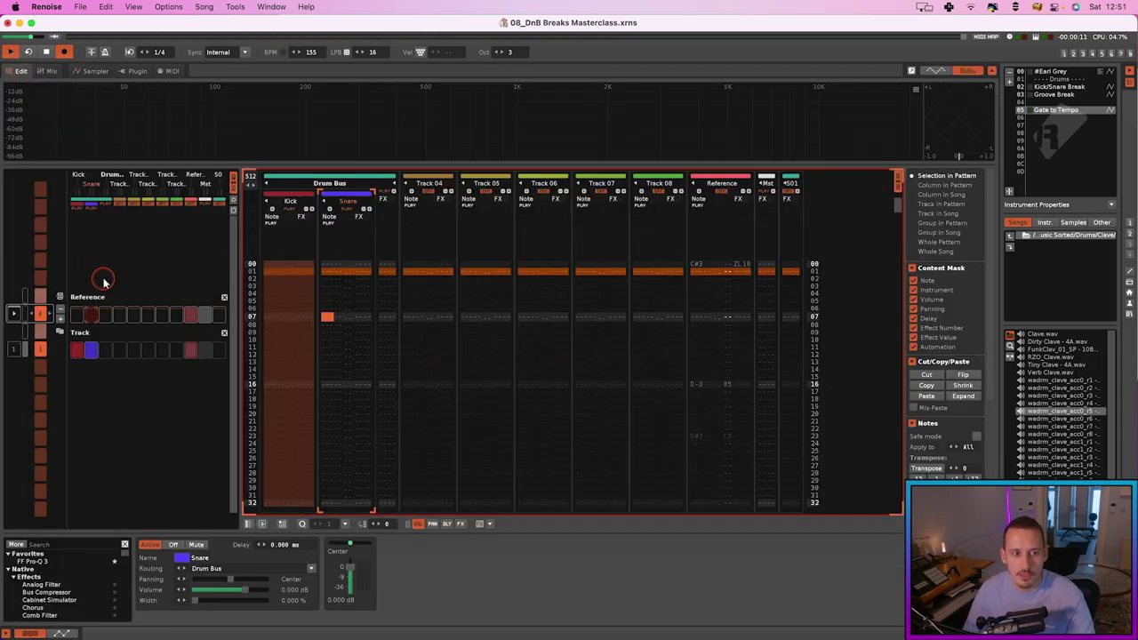
left_click(155, 309)
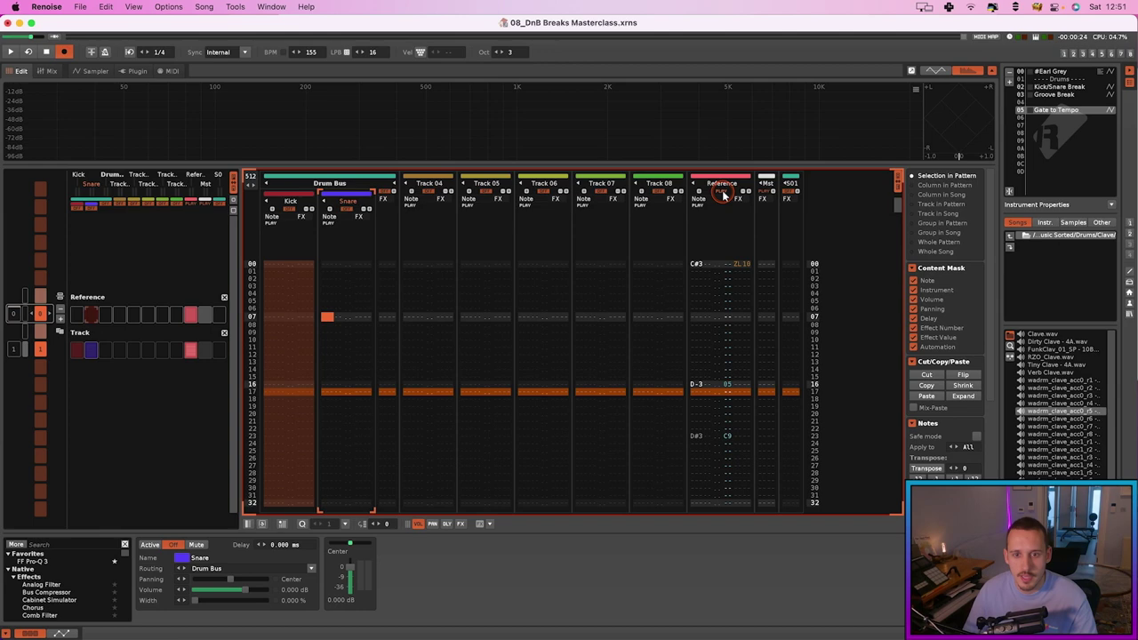
key("space")
left_click(194, 351)
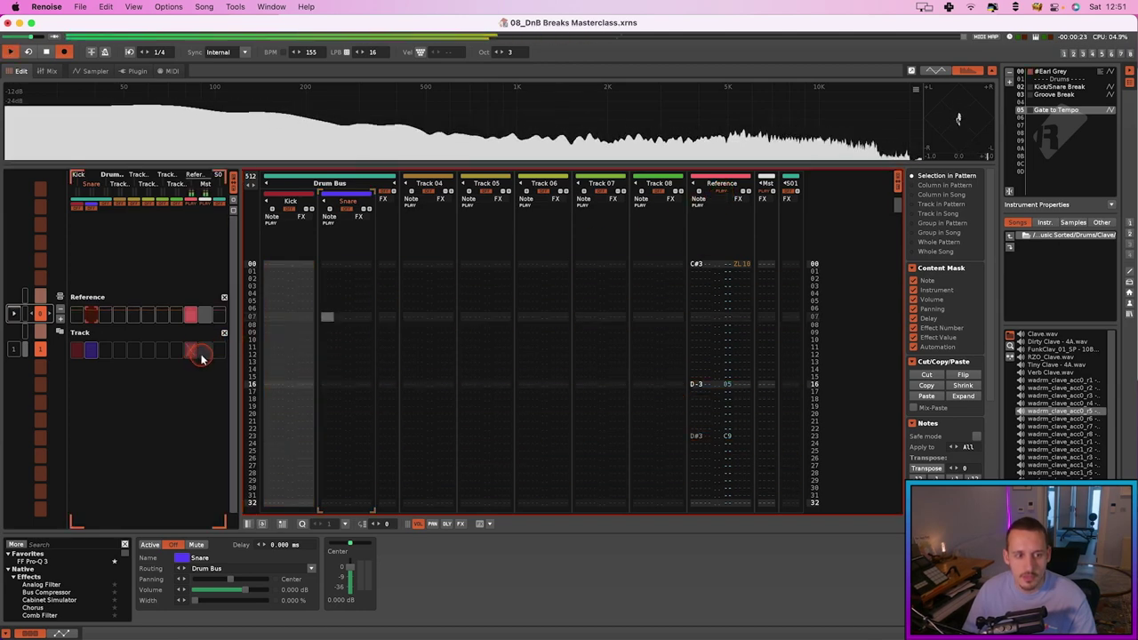
left_click(191, 350)
Compare the Track pattern with the Reference pattern by switching between them during playback with all tracks active.
key("space")
key("space")
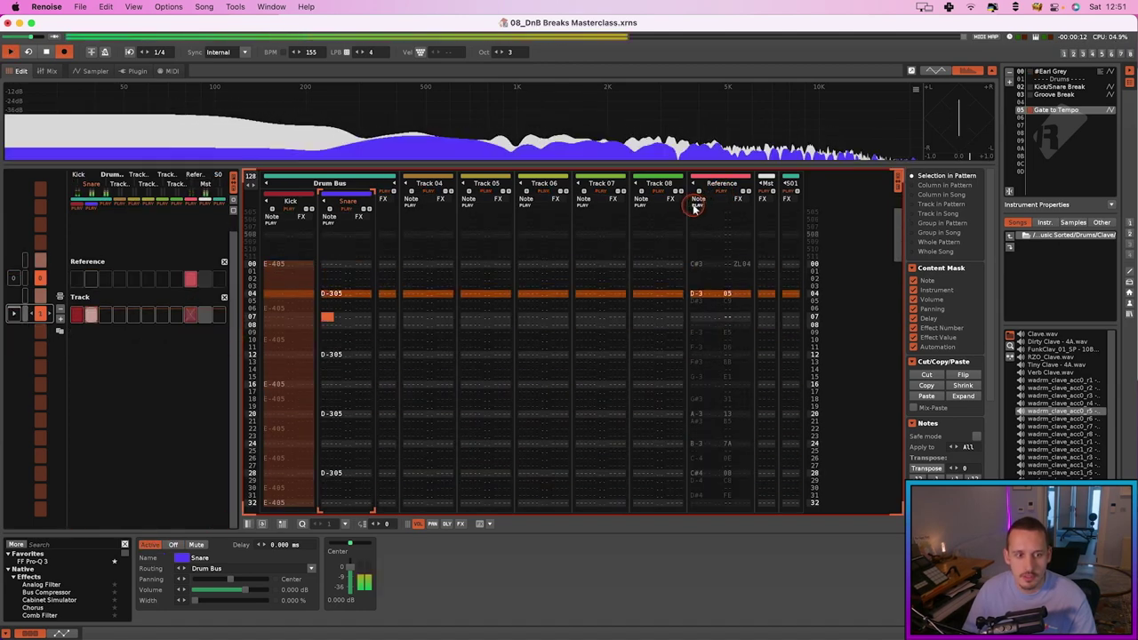
left_click(59, 321)
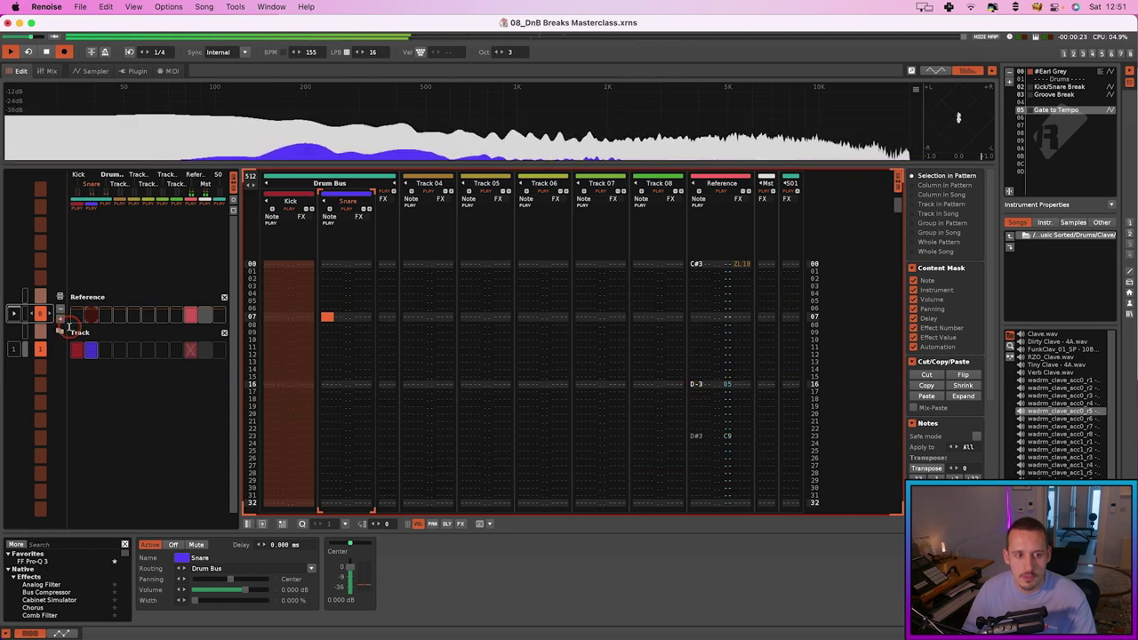
left_click(62, 327)
key("space")
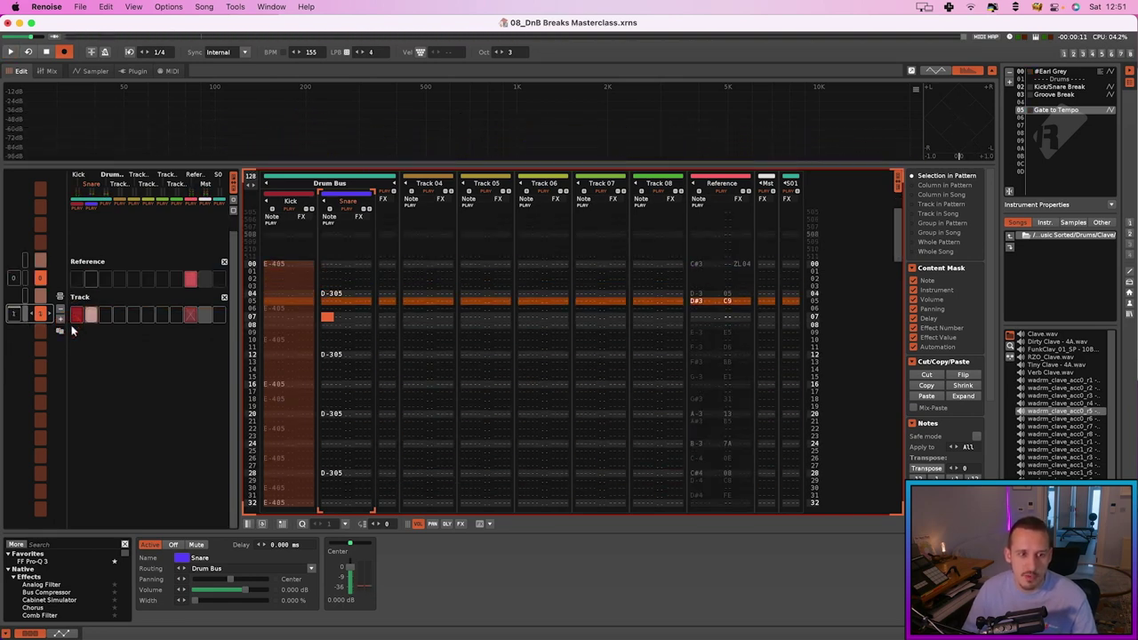
Shorten the Snare volume envelope's decay to about 314 ms while listening to the pattern.
left_click(92, 70)
left_click(396, 495)
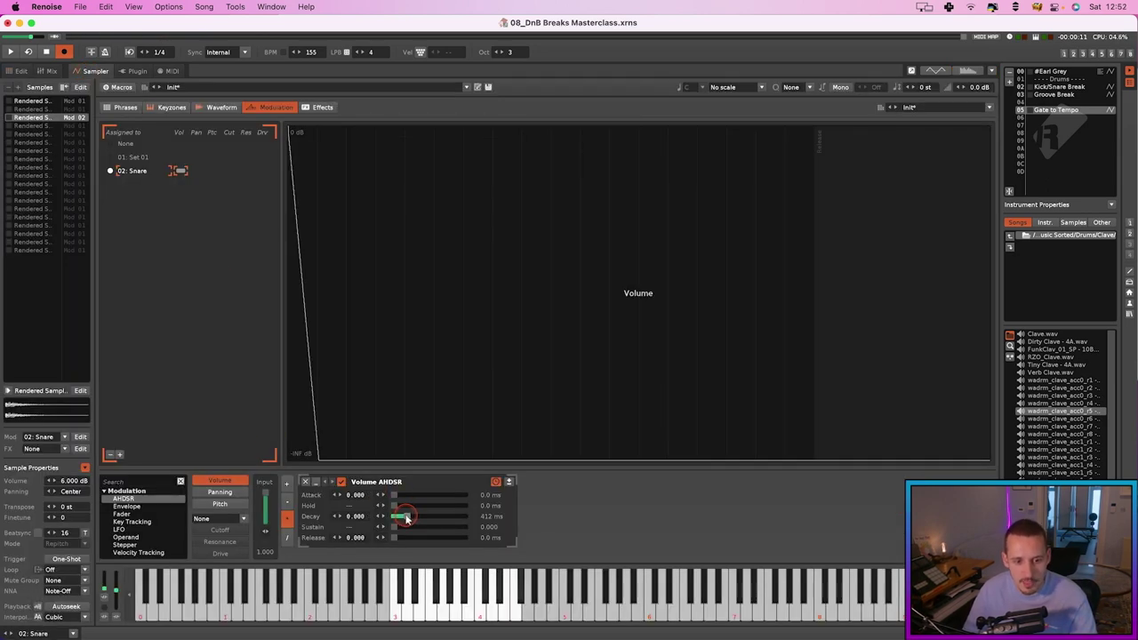
key("space")
left_click_drag(406, 518, 405, 520)
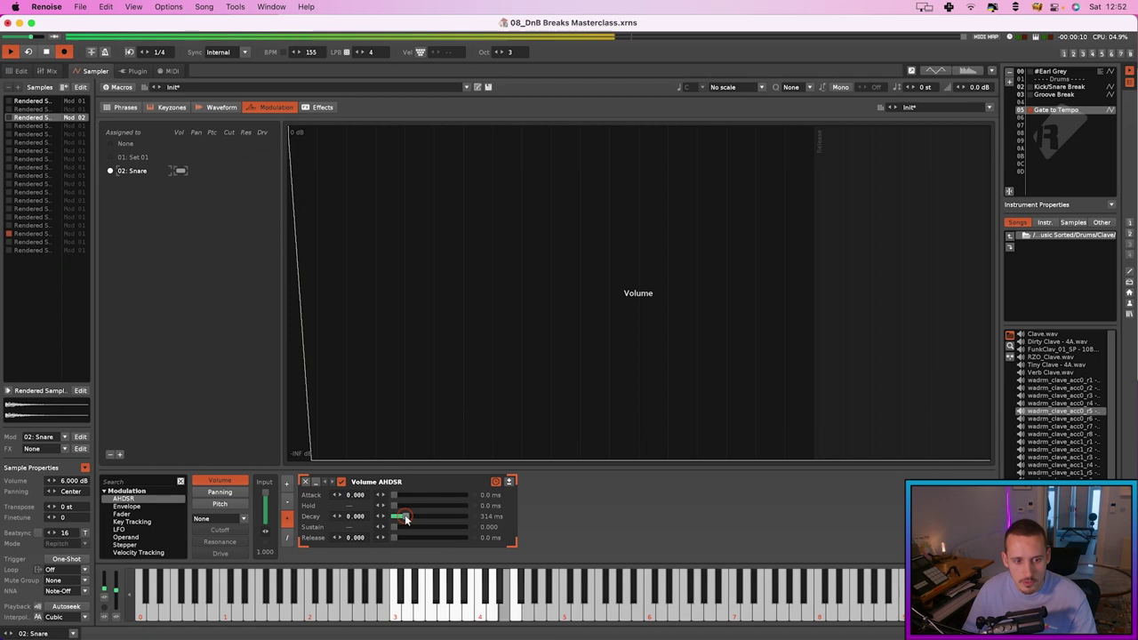
left_click(112, 209)
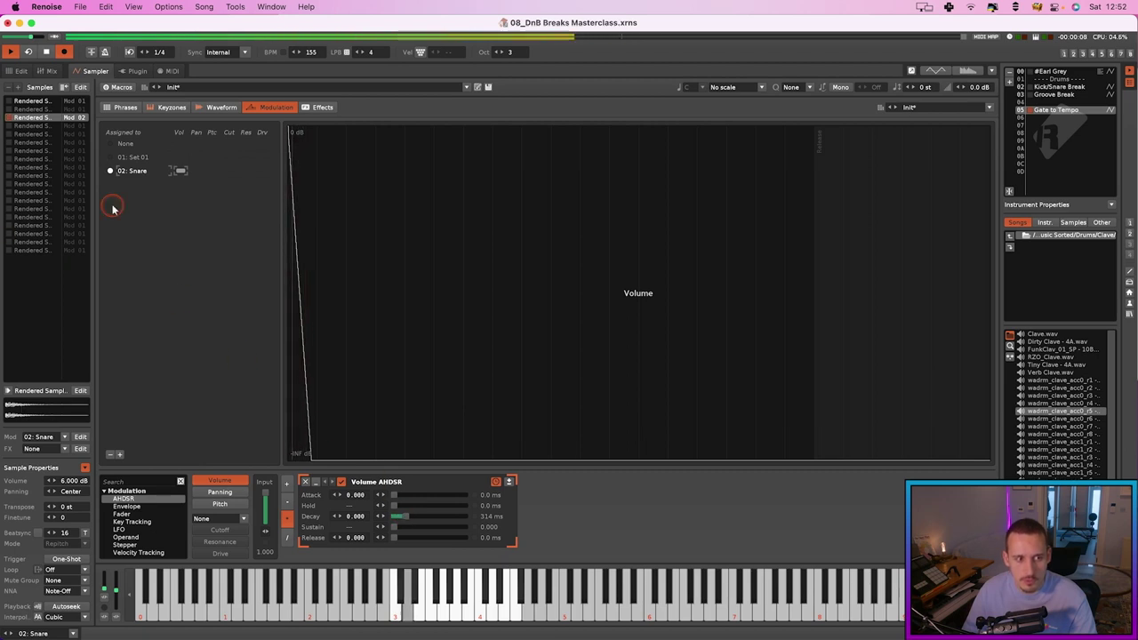
key("space")
Create a modulation set named Kick and assign it to the E-4 kick slice.
left_click(122, 169)
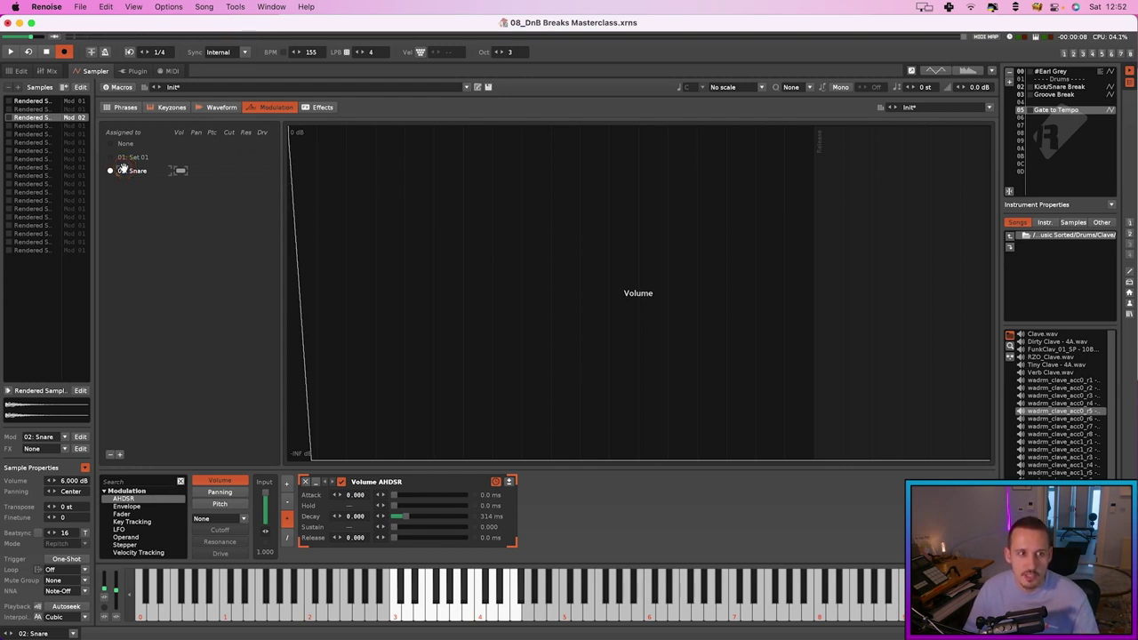
key("space")
left_click(31, 234)
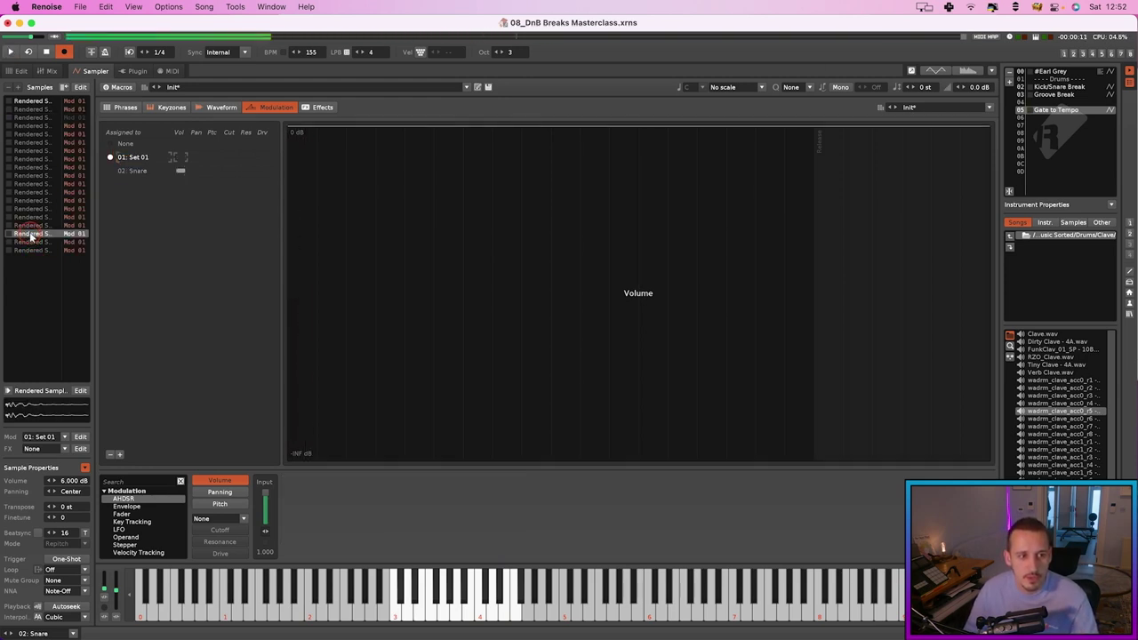
left_click(134, 168)
left_click(120, 454)
double_click(139, 170)
type("Kick")
key("Return")
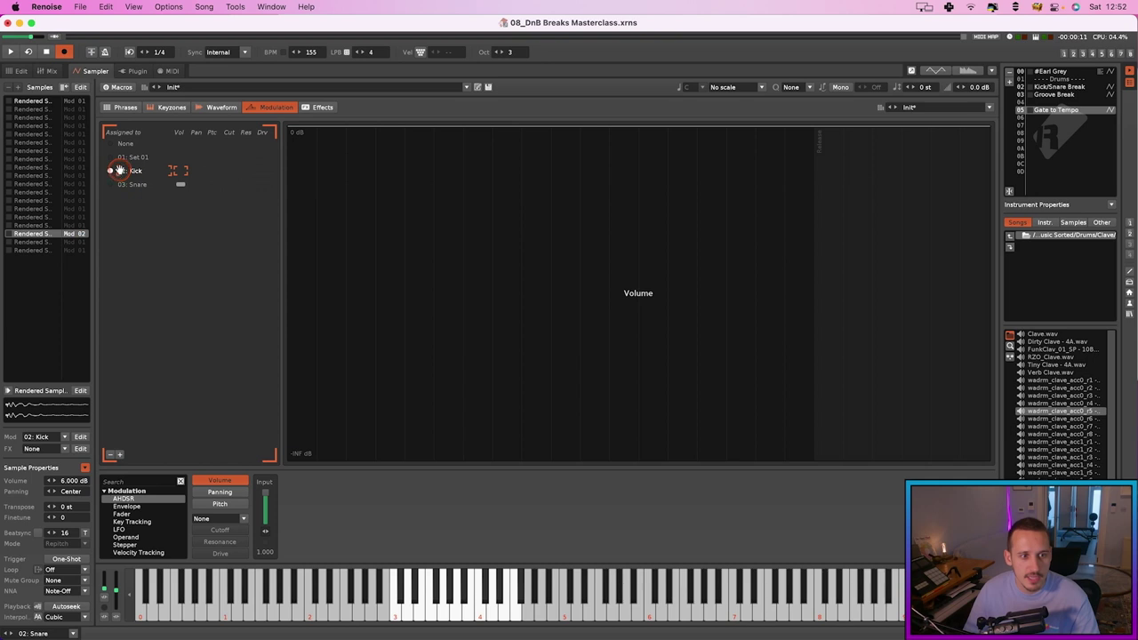
Copy the Snare modulation set's Volume AHDSR envelope into the Kick modulation set.
left_click(165, 187)
left_click(430, 490)
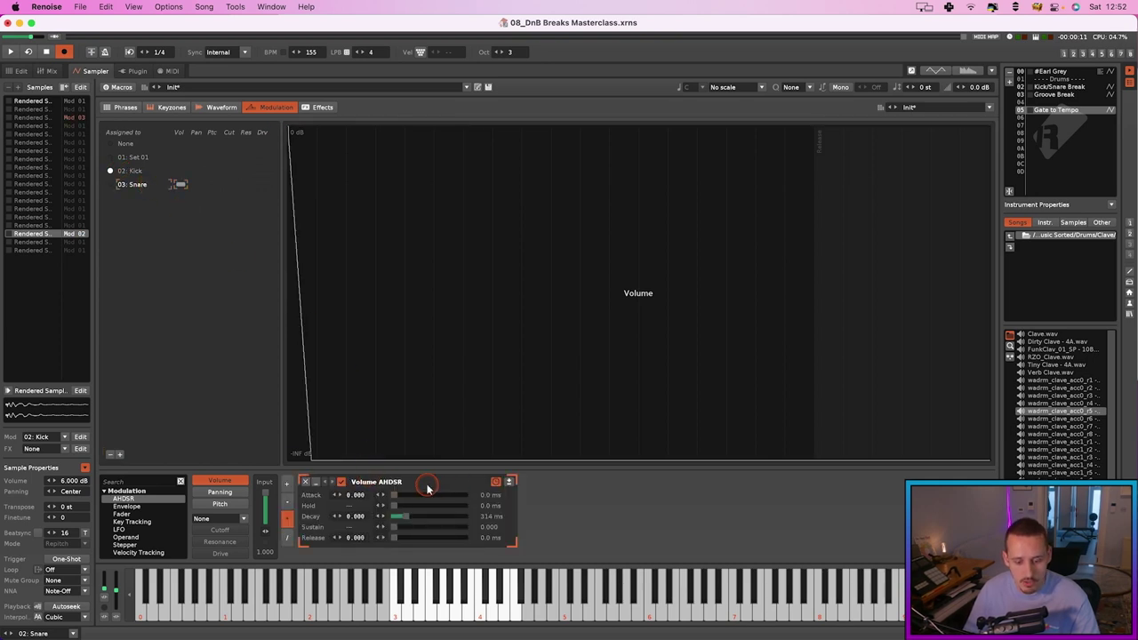
left_click(140, 166)
left_click(373, 514)
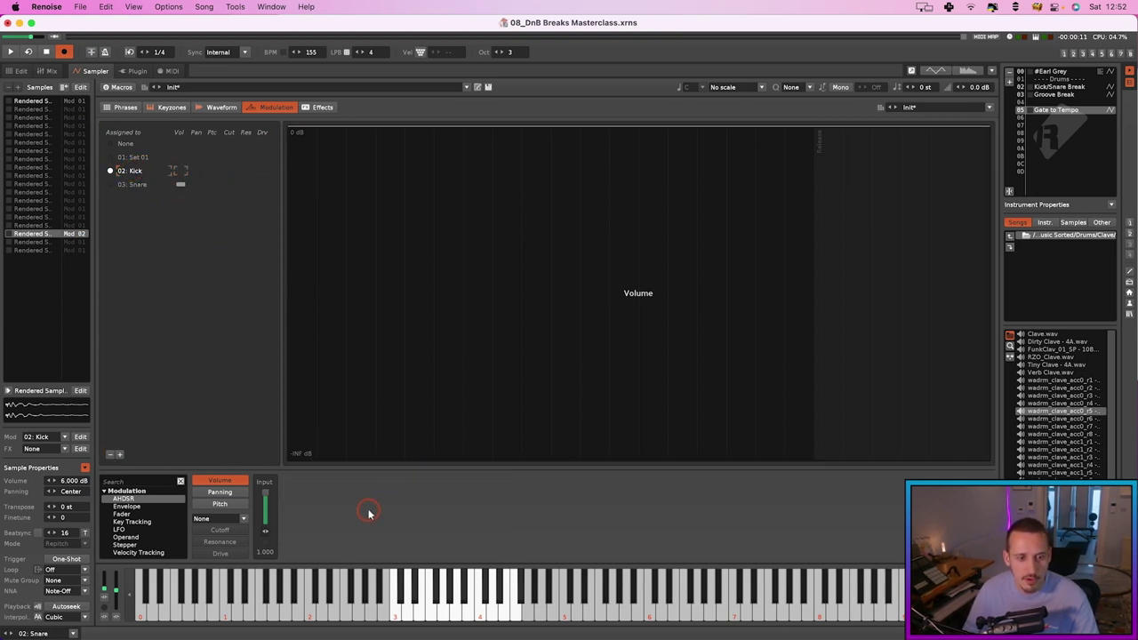
double_click(370, 513)
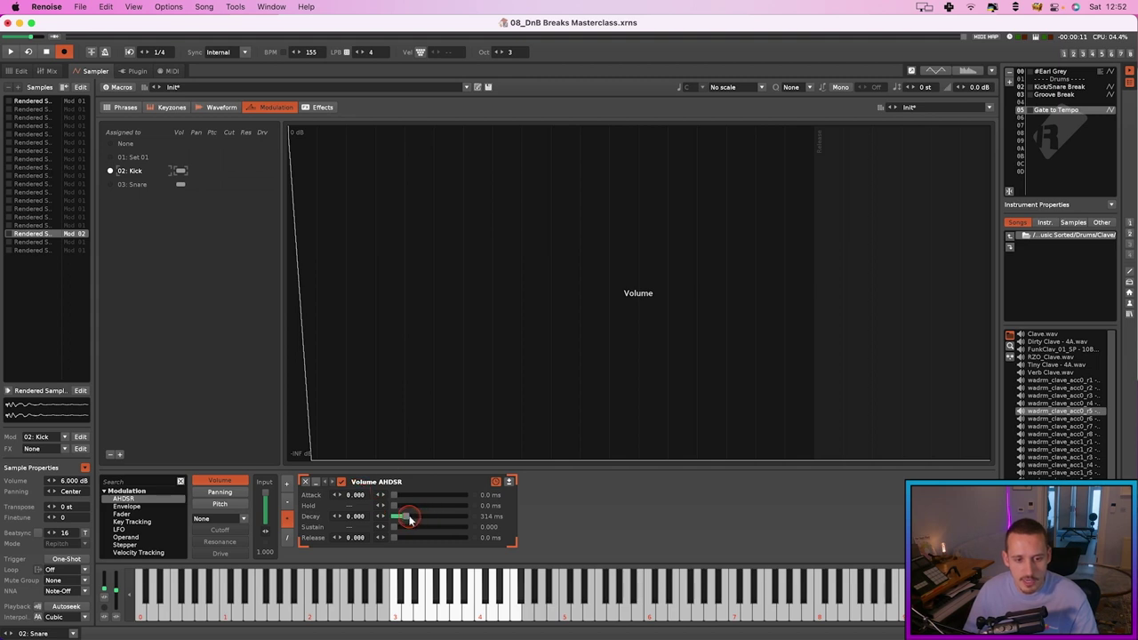
Shorten the Kick volume envelope's decay to about 271 ms during playback, and return to the pattern editor.
left_click_drag(414, 520, 405, 521)
key("space")
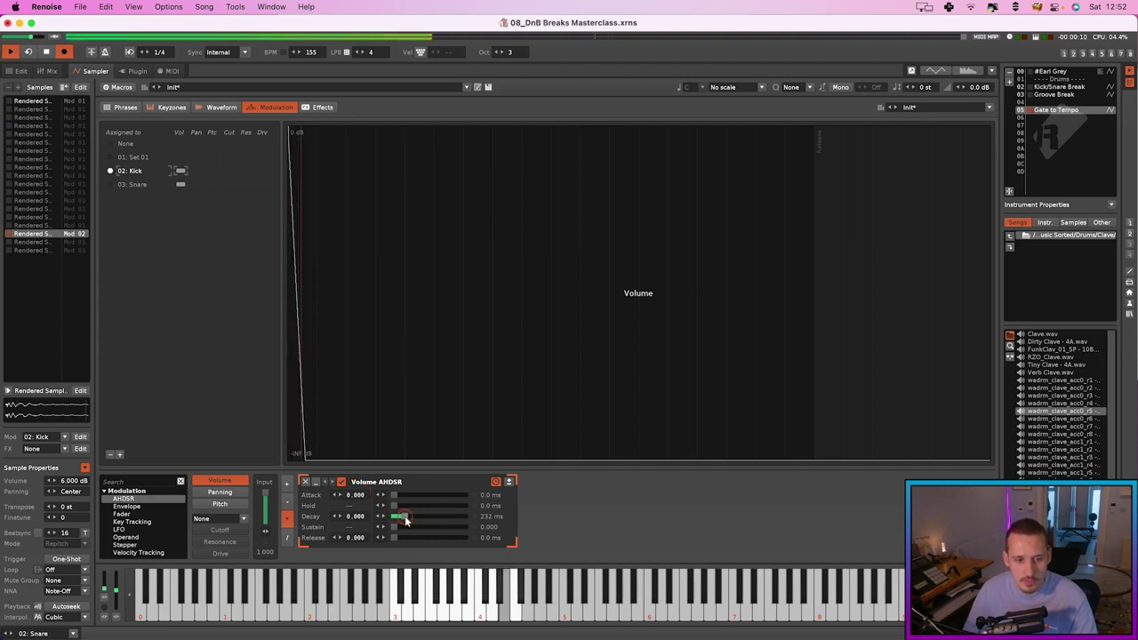
left_click_drag(405, 520, 406, 521)
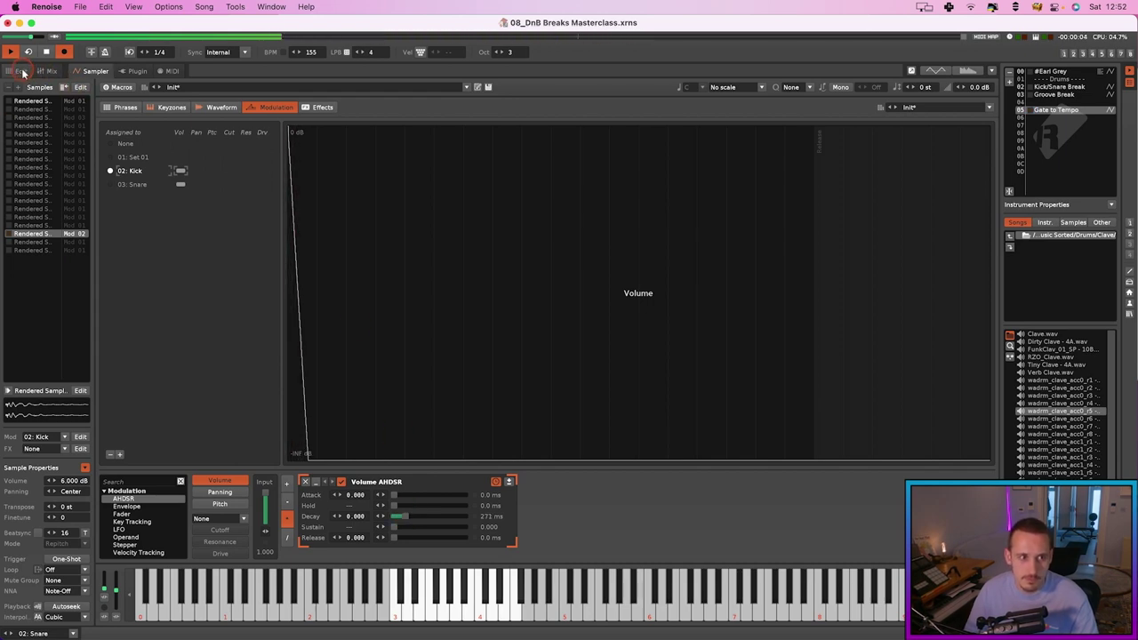
left_click(21, 72)
key("space")
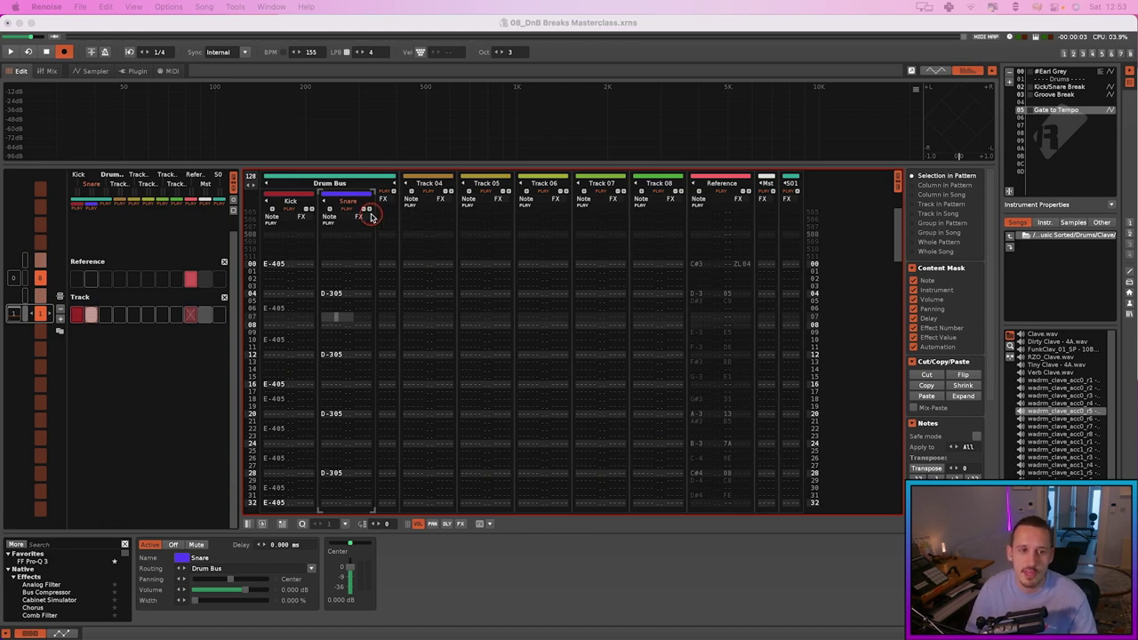
Insert a new track after Snare in the Drum Bus group and name it Noise Snare.
left_click(355, 202)
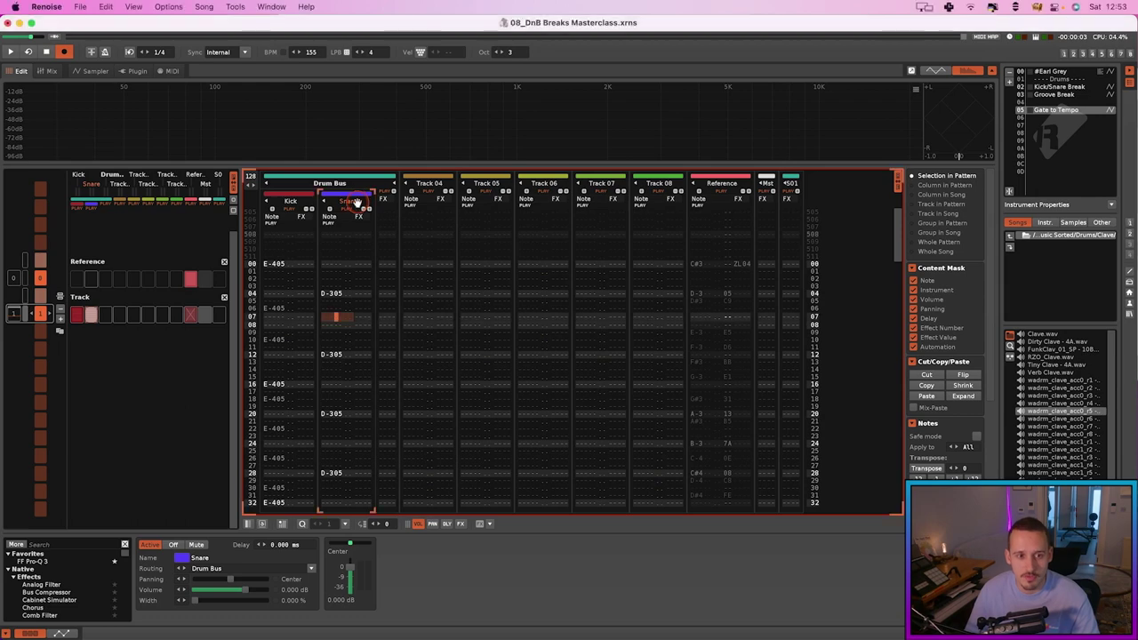
key("super+t")
double_click(419, 202)
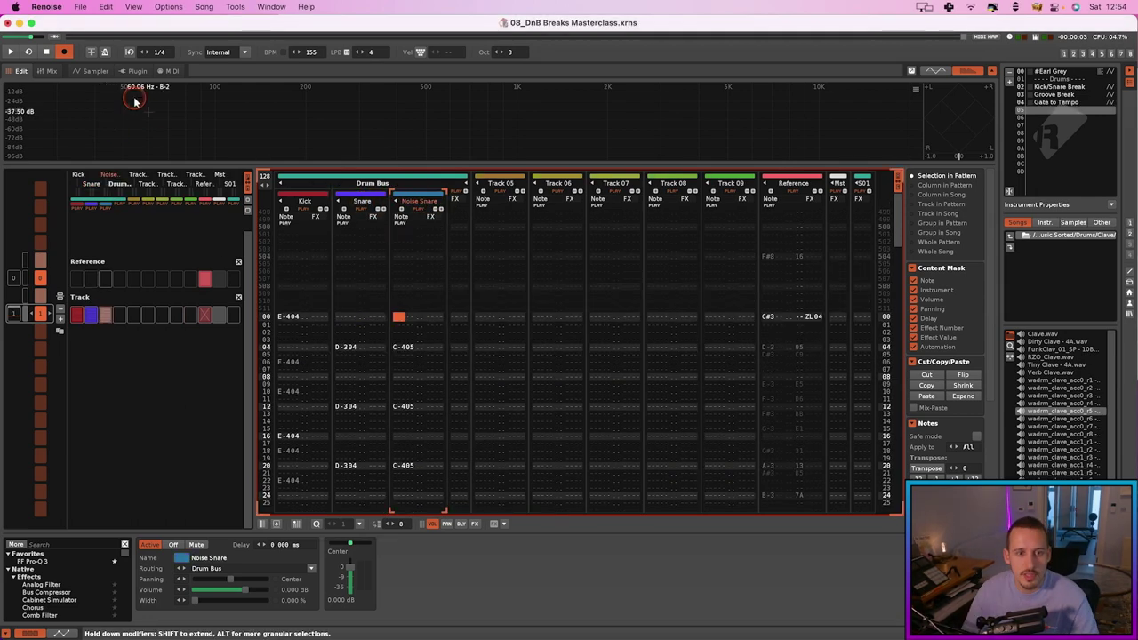
Switch to AudioFinder and audition the NoiseWhite_Analog samples in the Dirt & Layers list.
key("ctrl+Right")
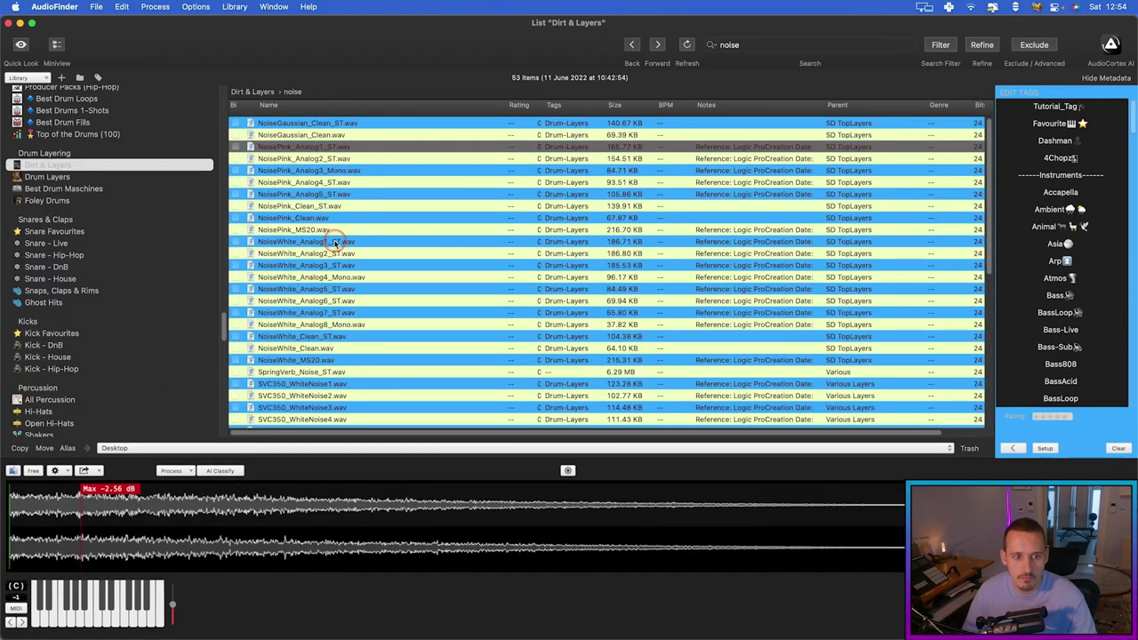
left_click(336, 242)
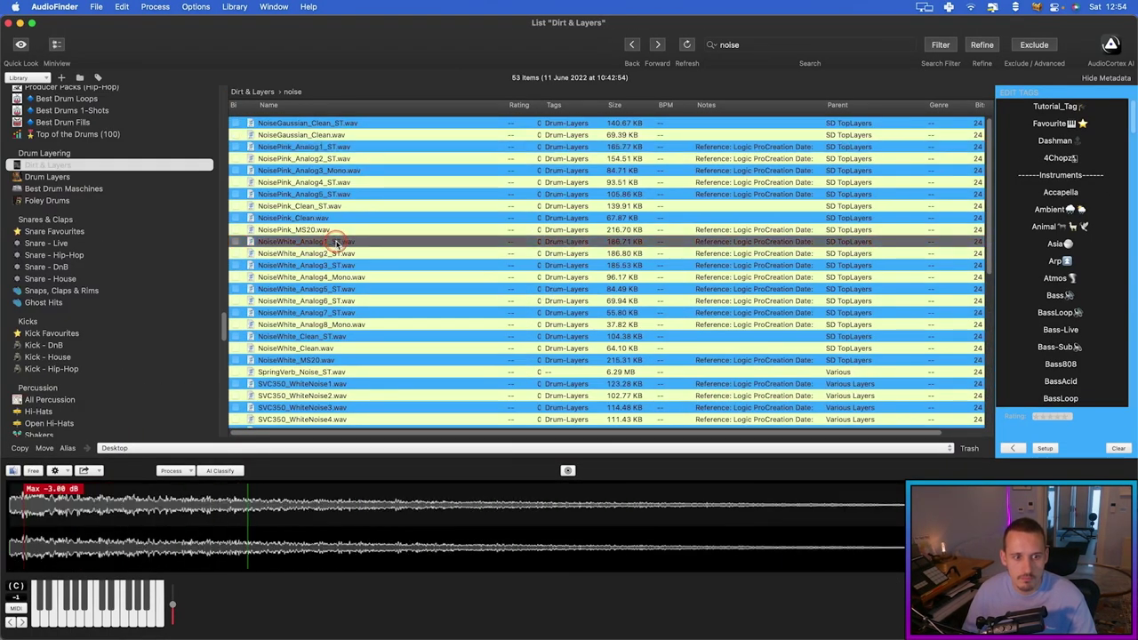
left_click(340, 255)
left_click(363, 240)
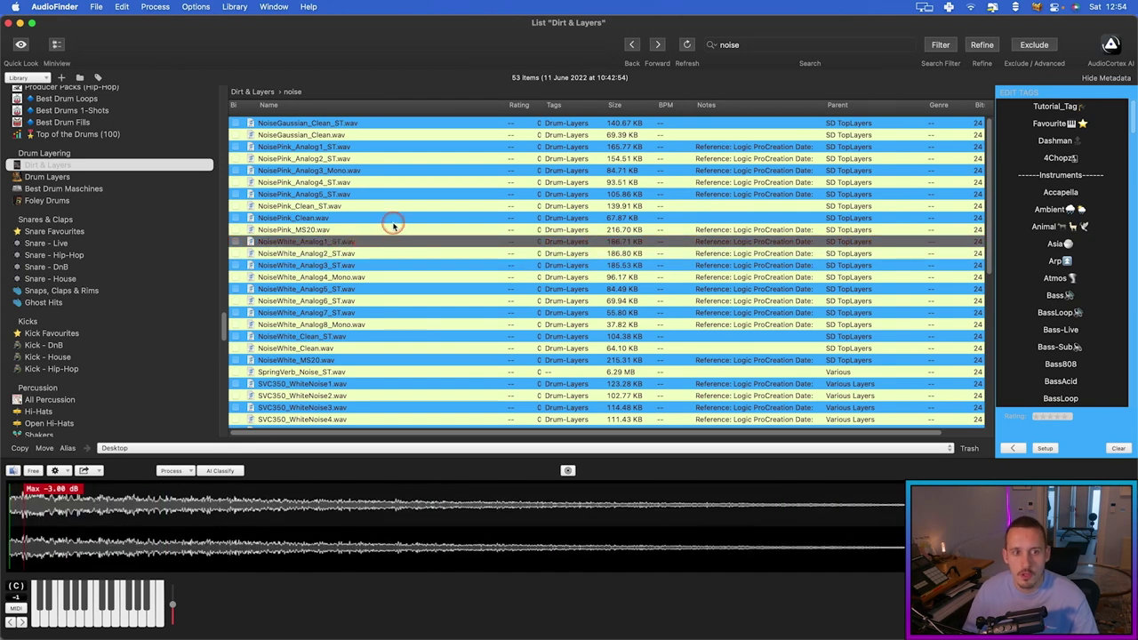
left_click(352, 264)
left_click(325, 289)
Load NoiseWhite_Analog1_ST.wav into Renoise's empty instrument slot 05.
left_click(322, 240)
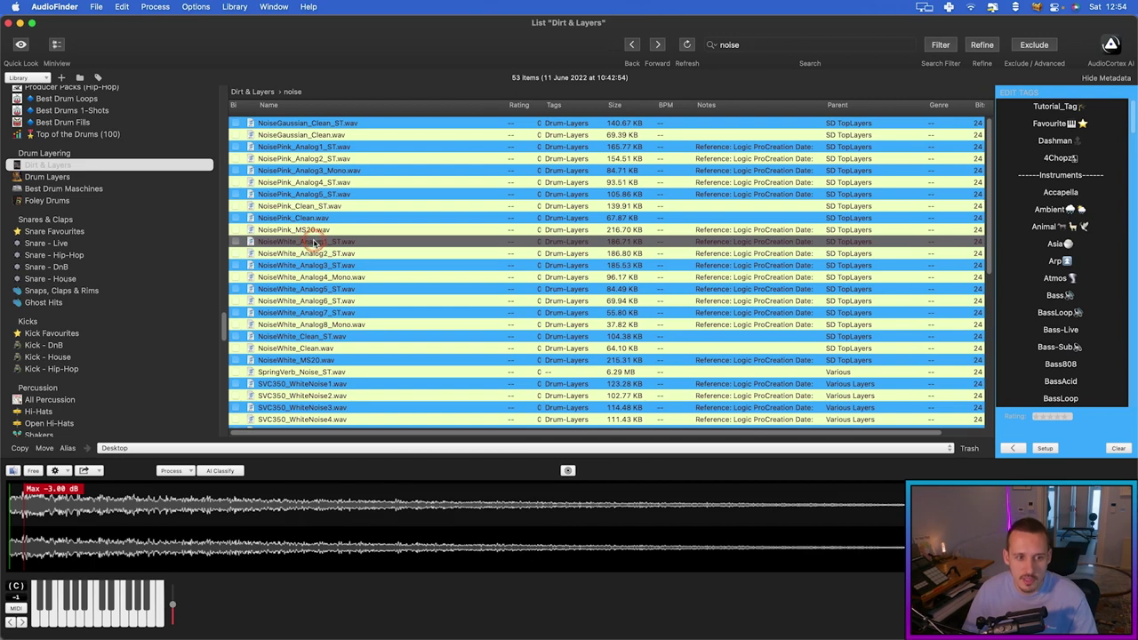
left_click_drag(317, 243, 1053, 109)
key("super+Tab")
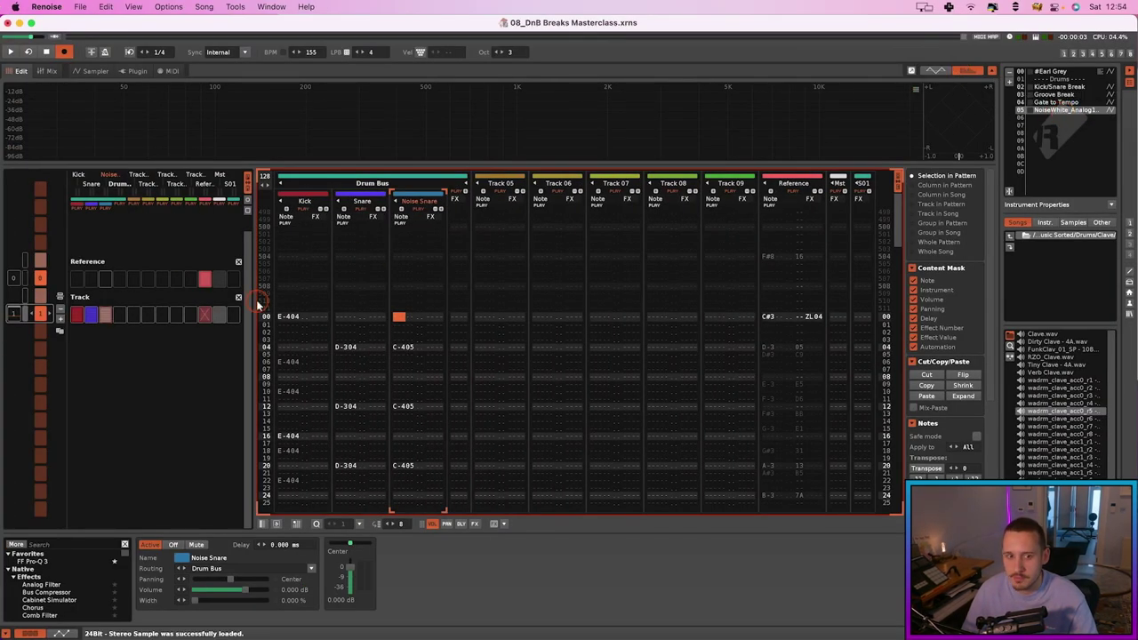
Play the Snare track without the Noise Snare layer, and reactivate the layer to hear both together.
left_click(399, 336)
left_click(396, 211)
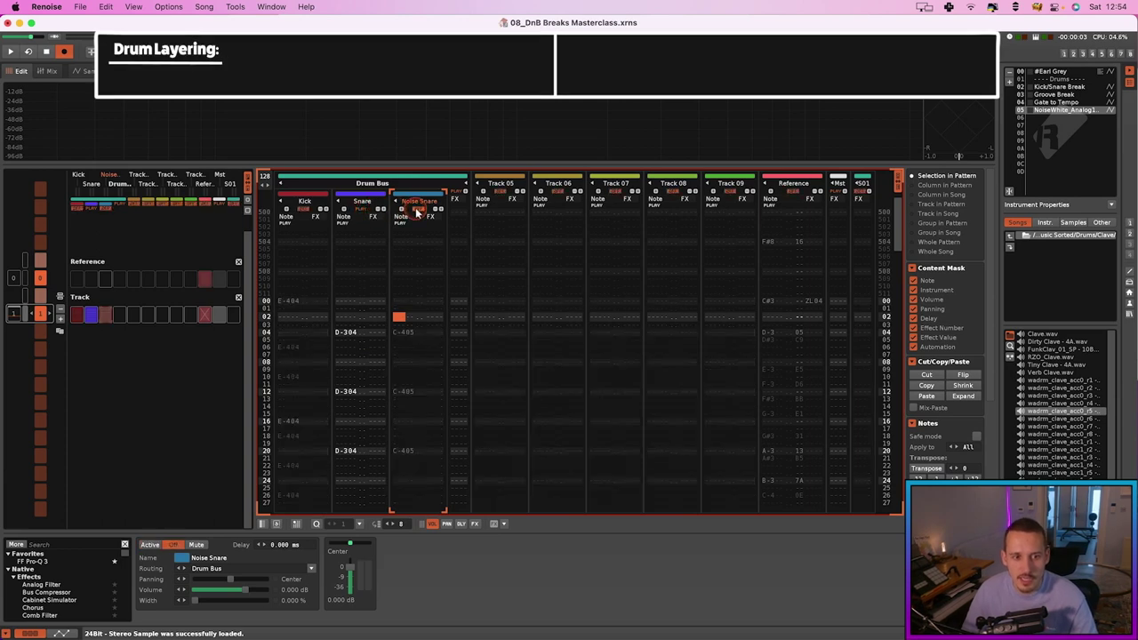
key("space")
left_click(418, 209)
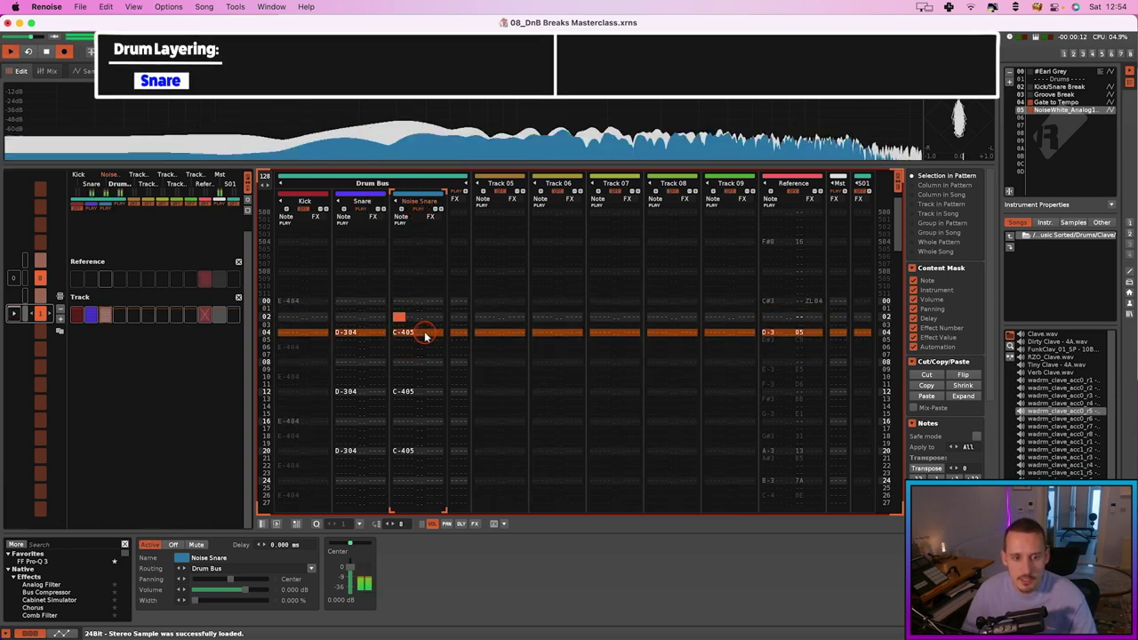
key("space")
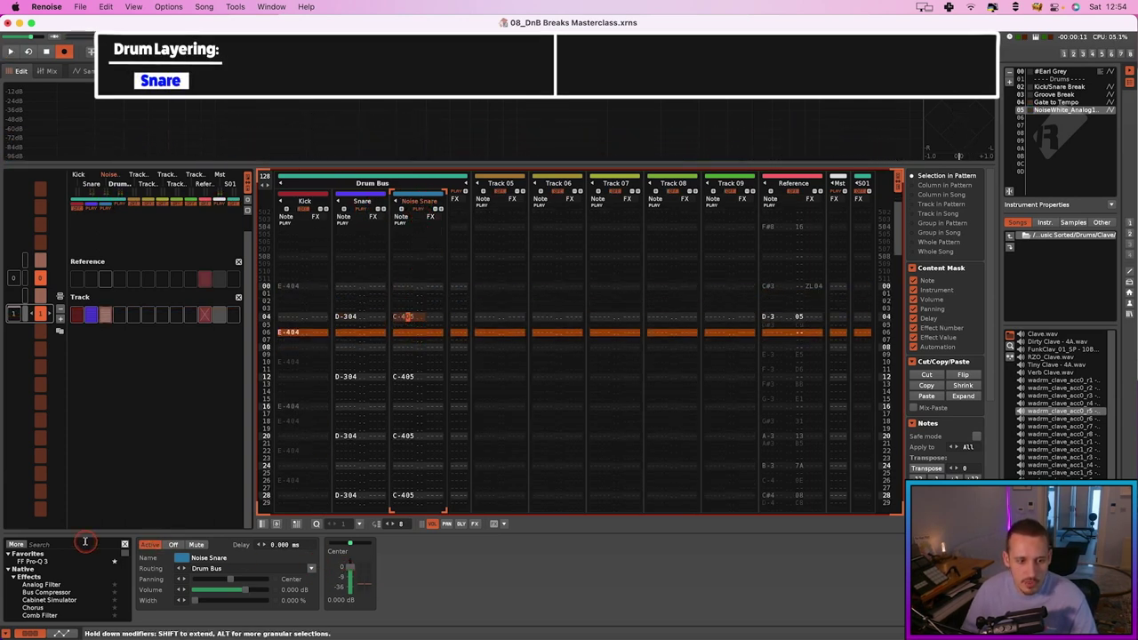
Lower the Noise Snare track's output level to about -4.32 dB and play the layered snare.
left_click_drag(353, 572, 352, 578)
key("space")
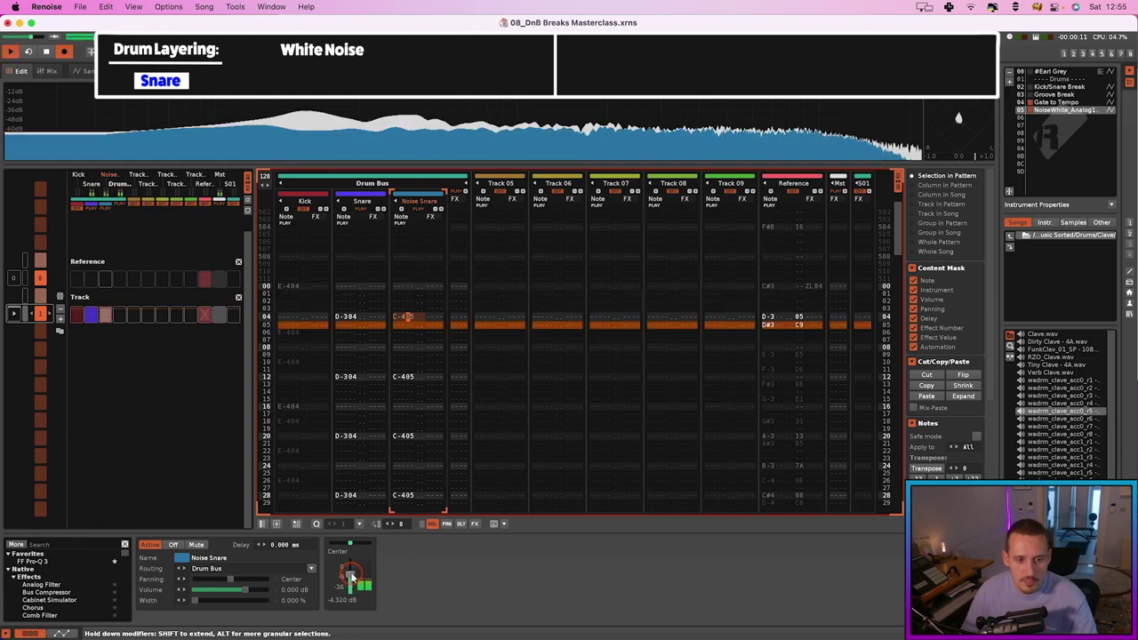
key("space")
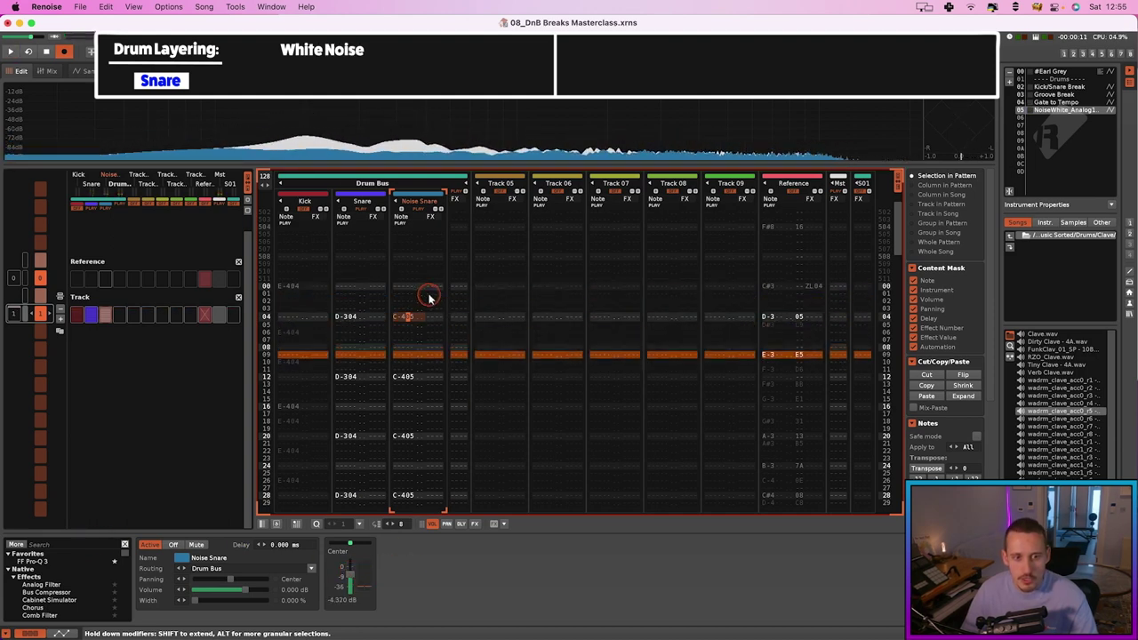
Copy the Gate to Tempo kick's Volume AHDSR envelope to the white noise instrument's modulation set, and return to the pattern editor.
left_click(86, 70)
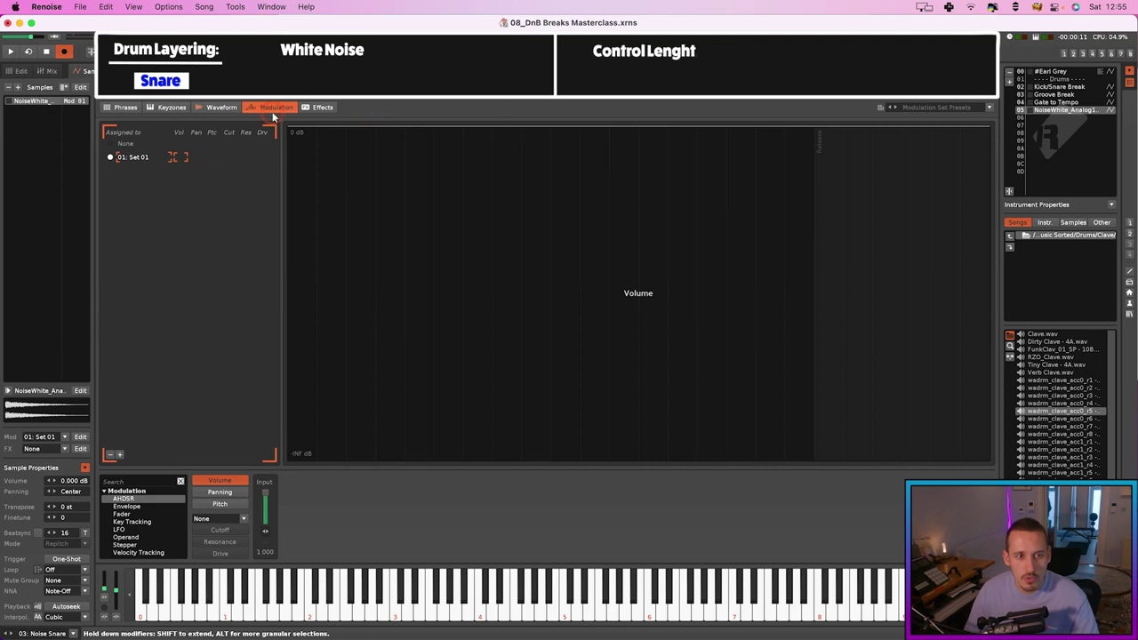
left_click(1065, 101)
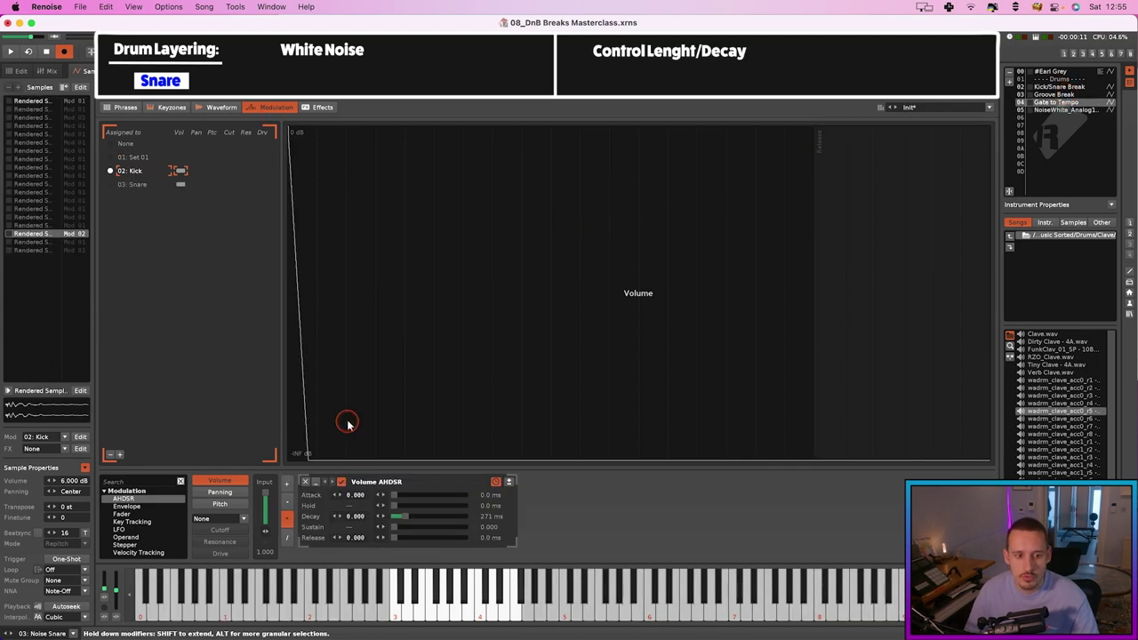
left_click(1066, 109)
left_click_drag(314, 495, 331, 508)
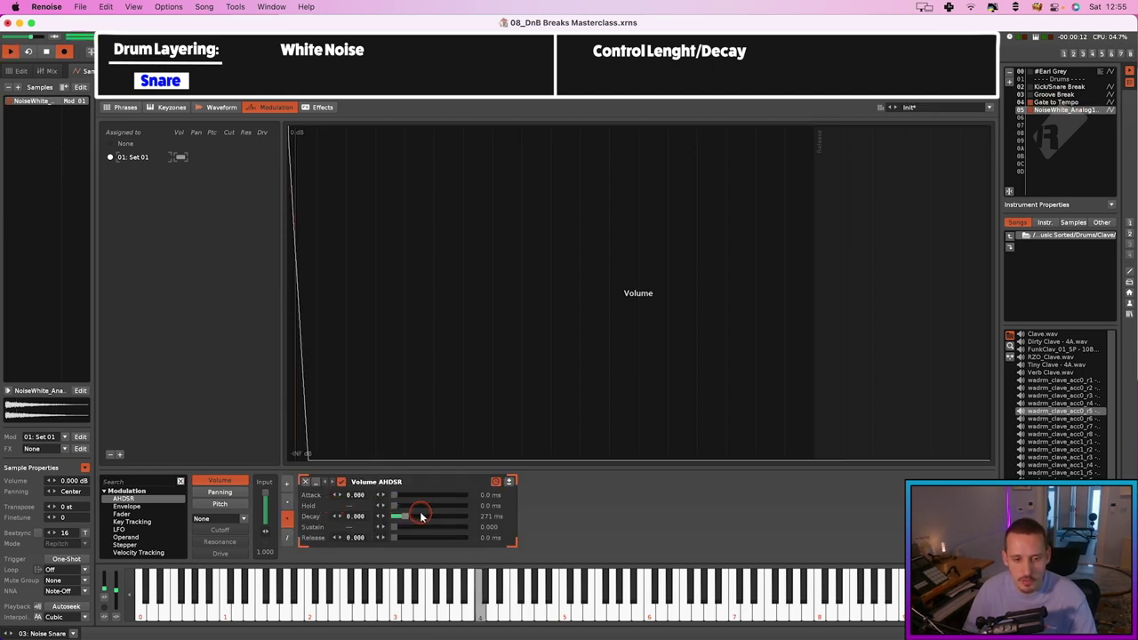
left_click(21, 70)
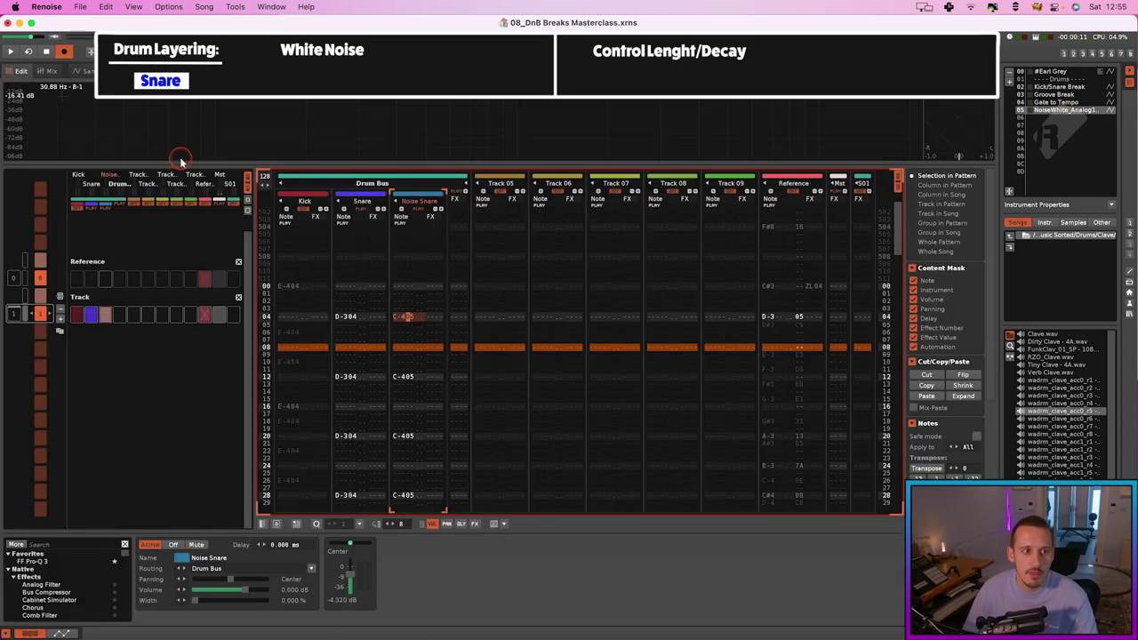
Compare the beat with the Noise Snare layer off and on, and mute the Kick track.
left_click(416, 211)
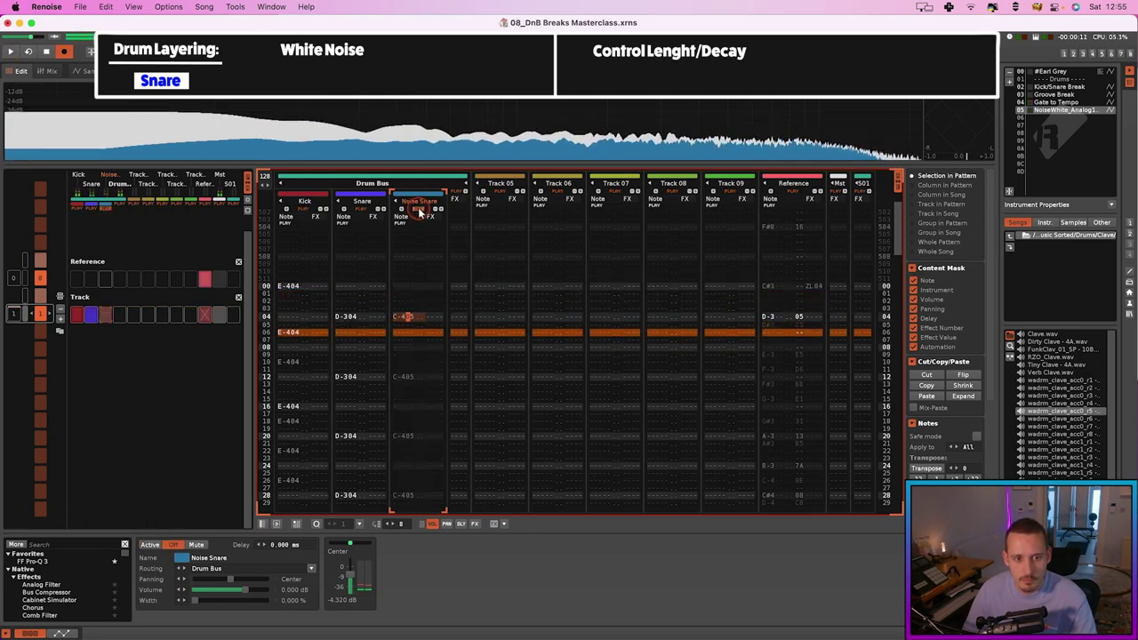
left_click(304, 209)
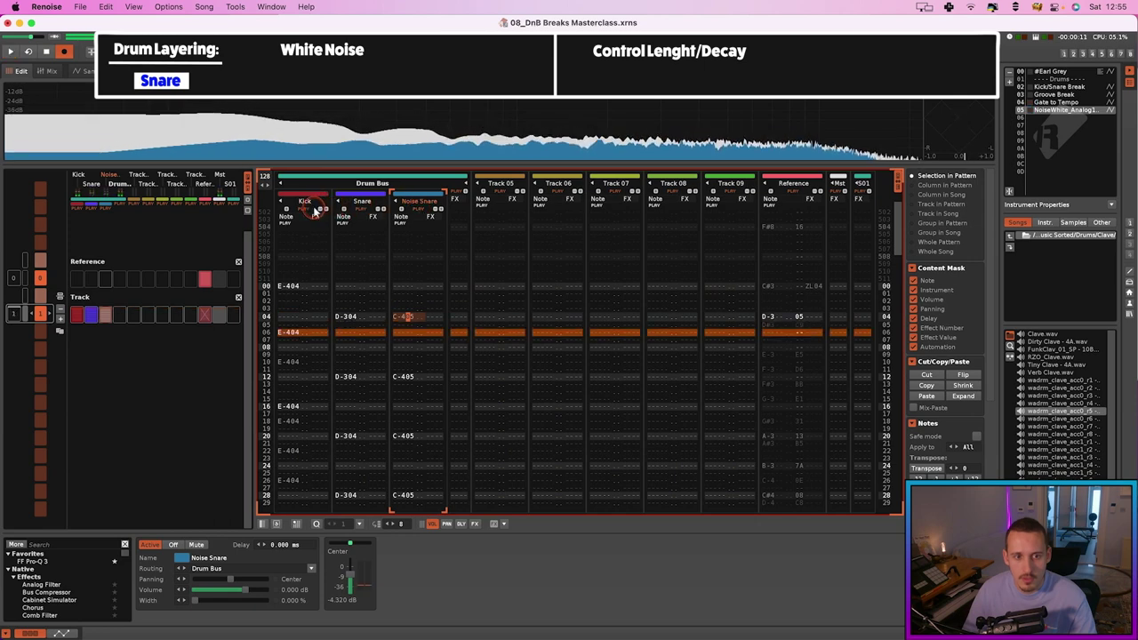
left_click(347, 437)
Add an Analog Filter to the Noise Snare track in high-pass mode with a cutoff of about 2.56 kHz.
left_click(67, 543)
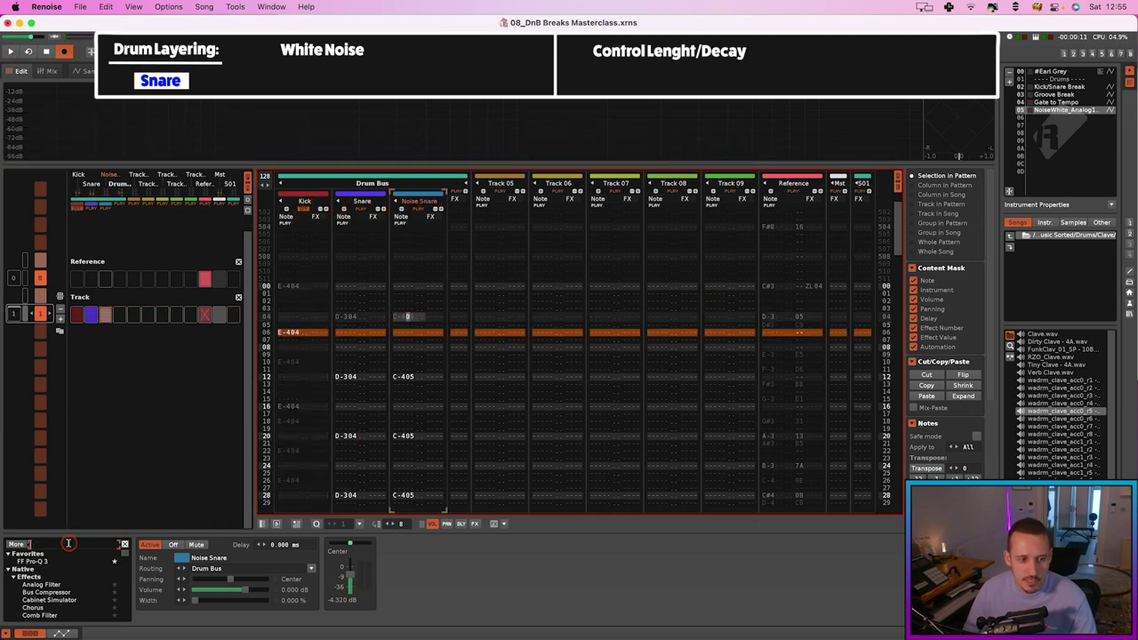
type("fil")
double_click(44, 569)
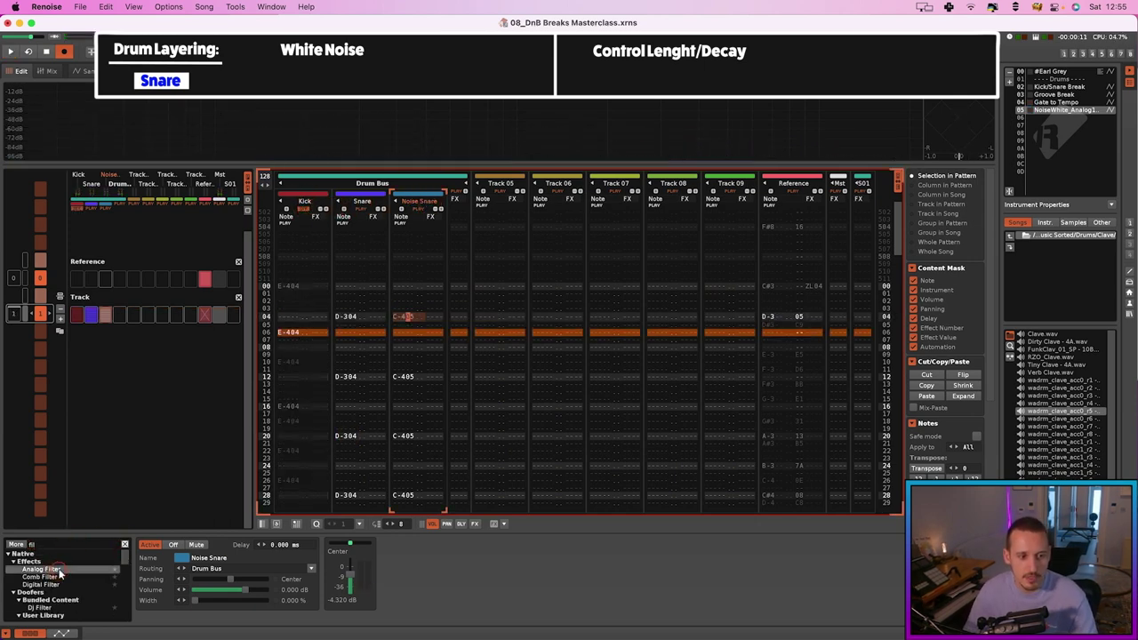
left_click(448, 557)
left_click(412, 568)
key("space")
left_click_drag(414, 573, 423, 574)
key("space")
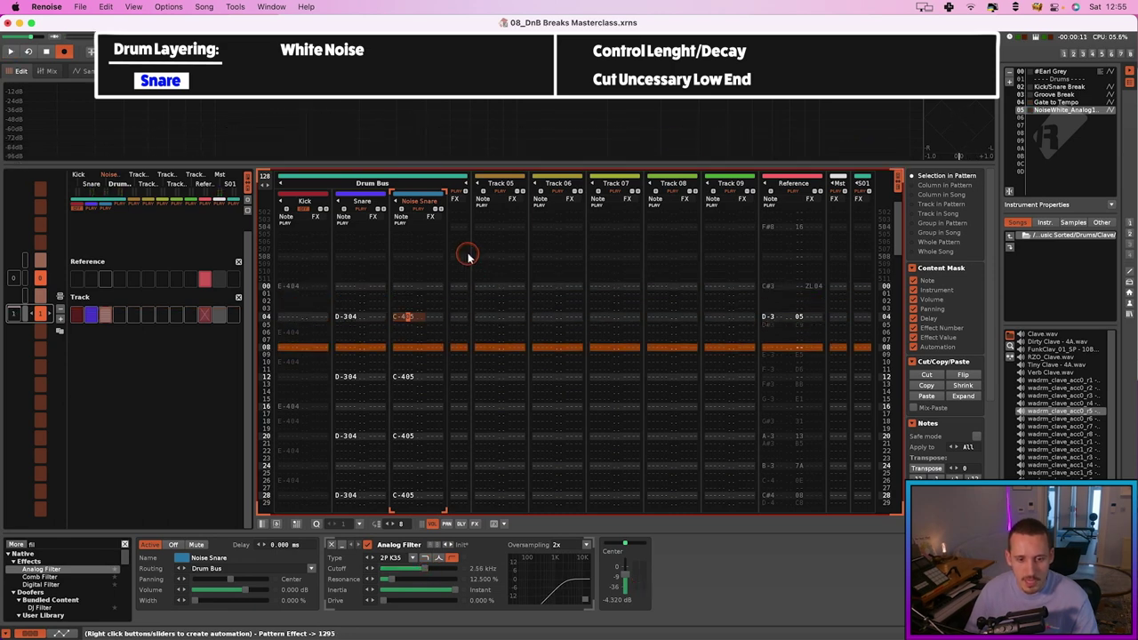
Lower the Noise Snare track's output level to about -9.72 dB while listening to the snare layers.
key("space")
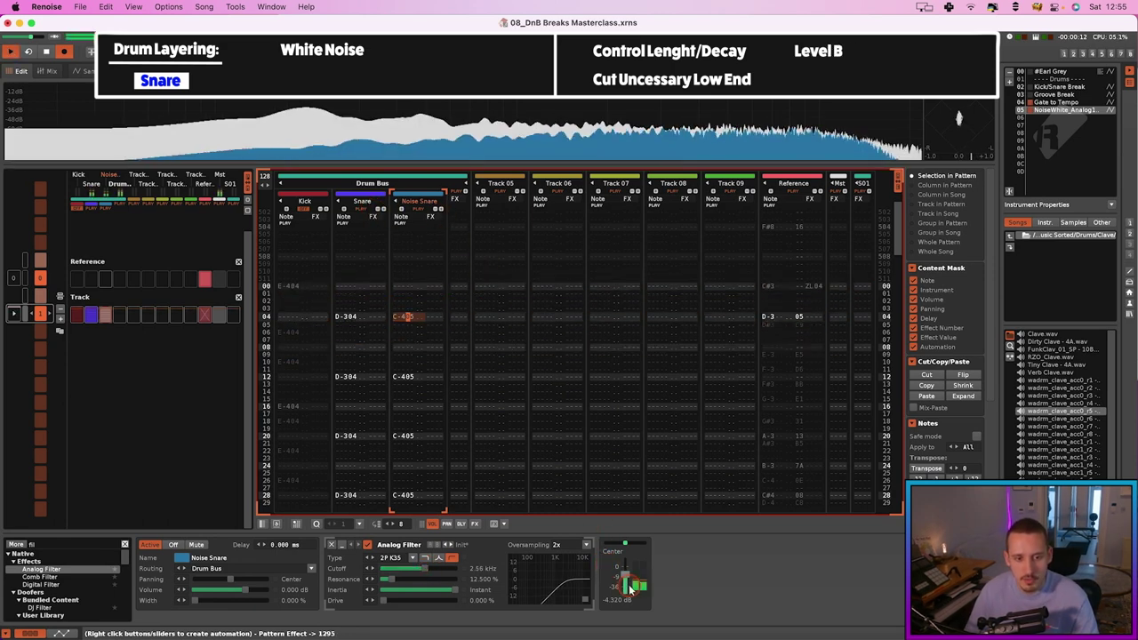
mouse_move(625, 585)
left_mouse_down()
mouse_move(625, 600)
mouse_move(625, 585)
left_mouse_up()
key("space")
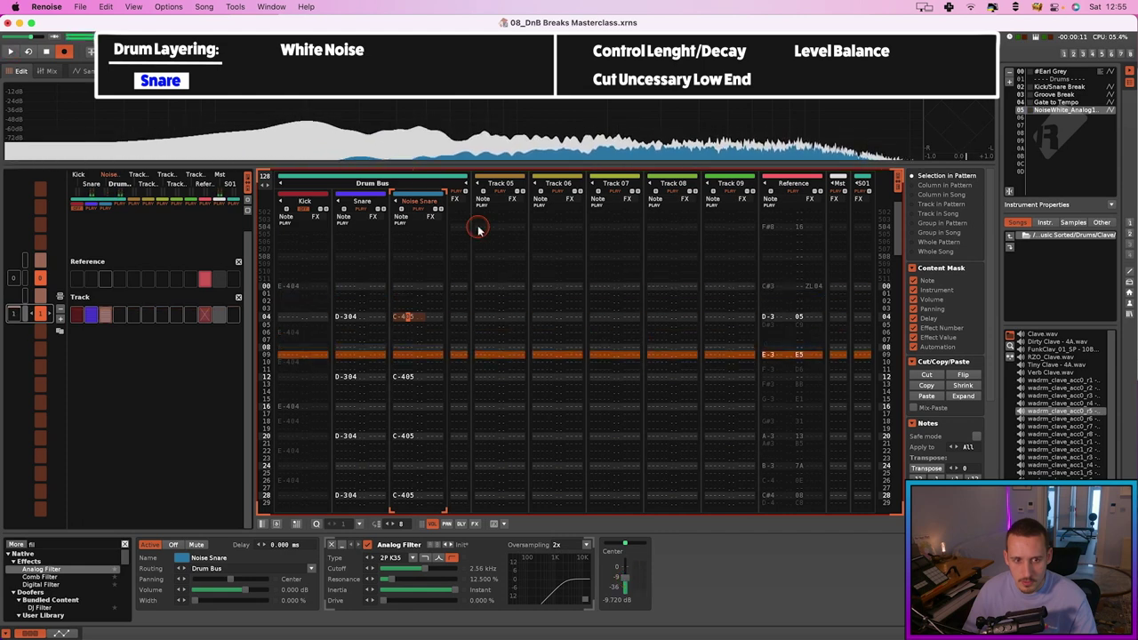
Compare the full drum beat with and without the filtered Noise Snare layer.
left_click(418, 211)
left_click(417, 211)
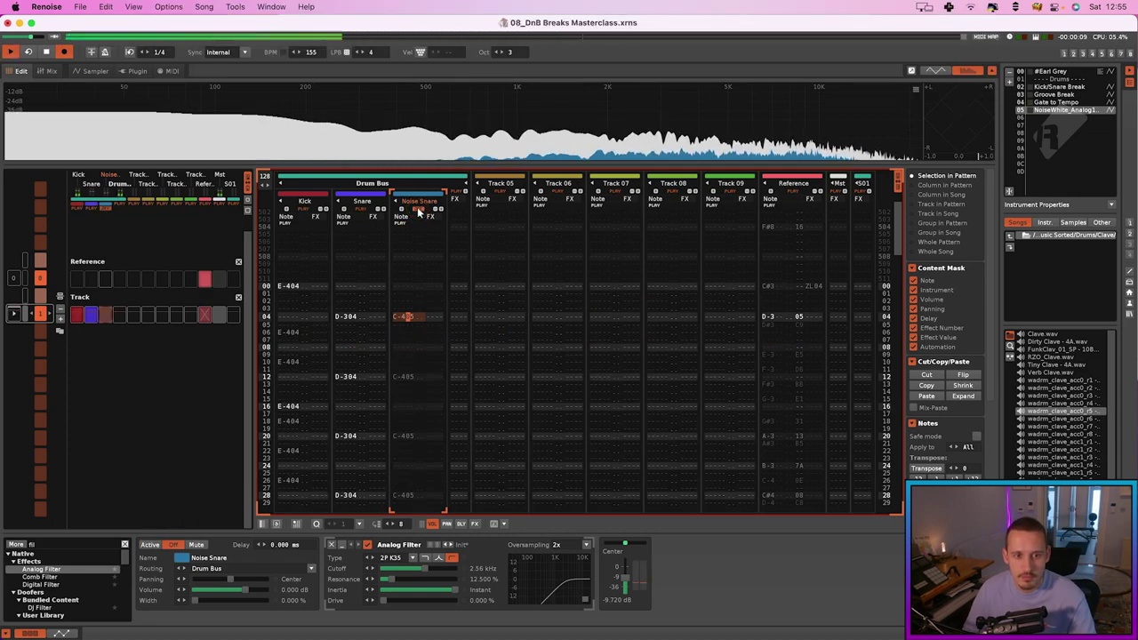
left_click(417, 211)
key("space")
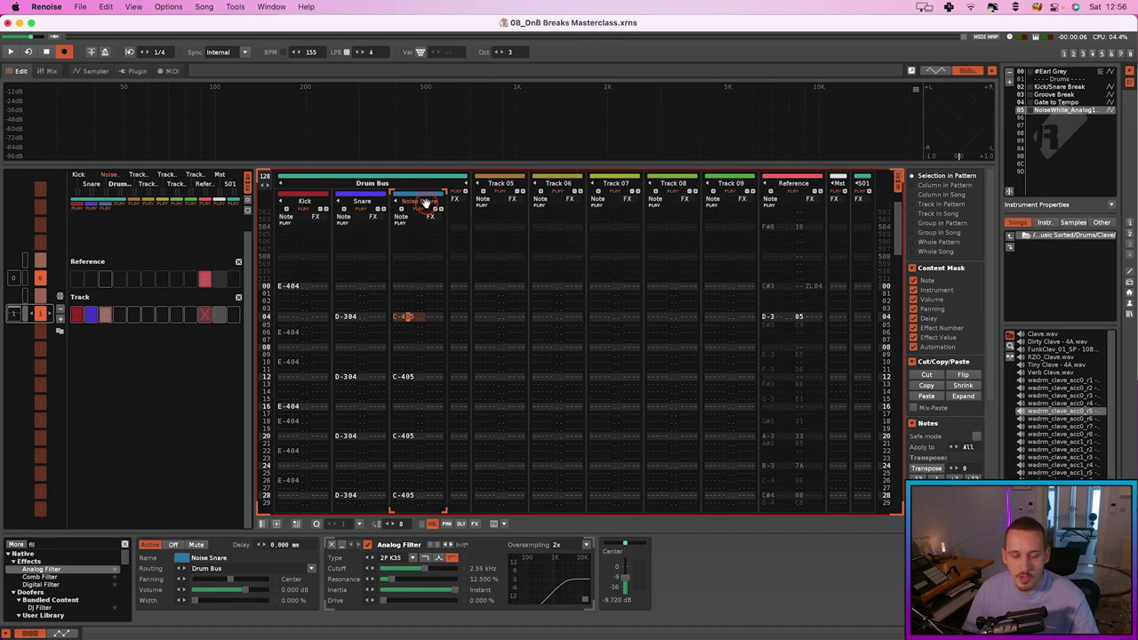
Add an Analog Filter to the Kick track in high-pass mode with a cutoff of about 0.16 kHz and about 34.7% drive.
key("space")
left_click(305, 206)
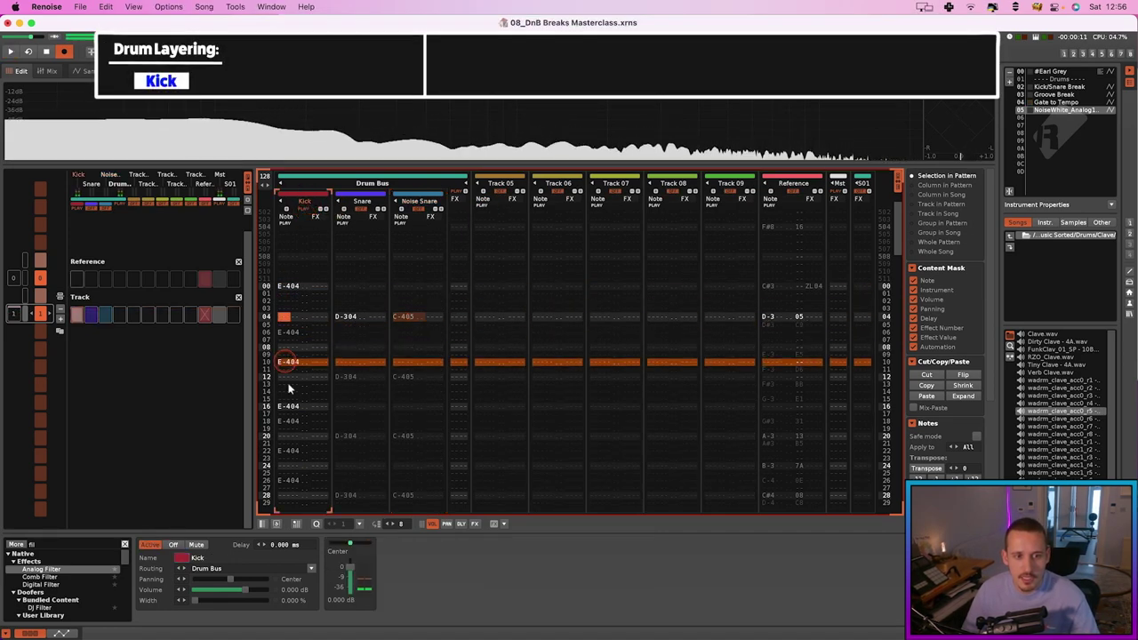
double_click(42, 569)
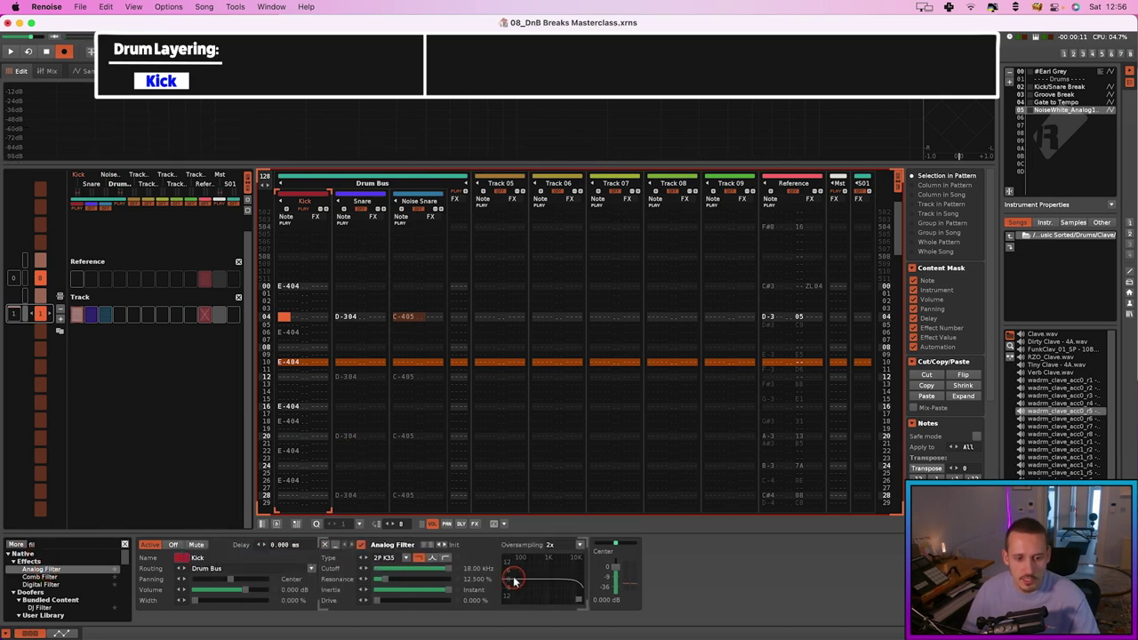
left_click_drag(455, 569, 394, 566)
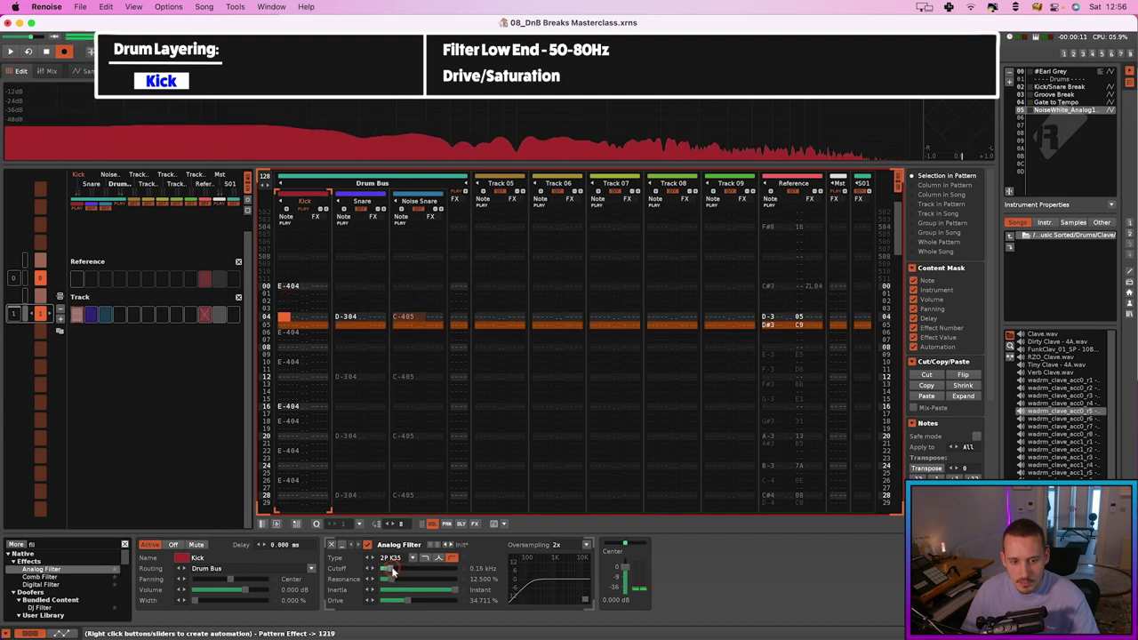
Compare the Kick track with its Analog Filter bypassed and active during playback.
left_click(368, 545)
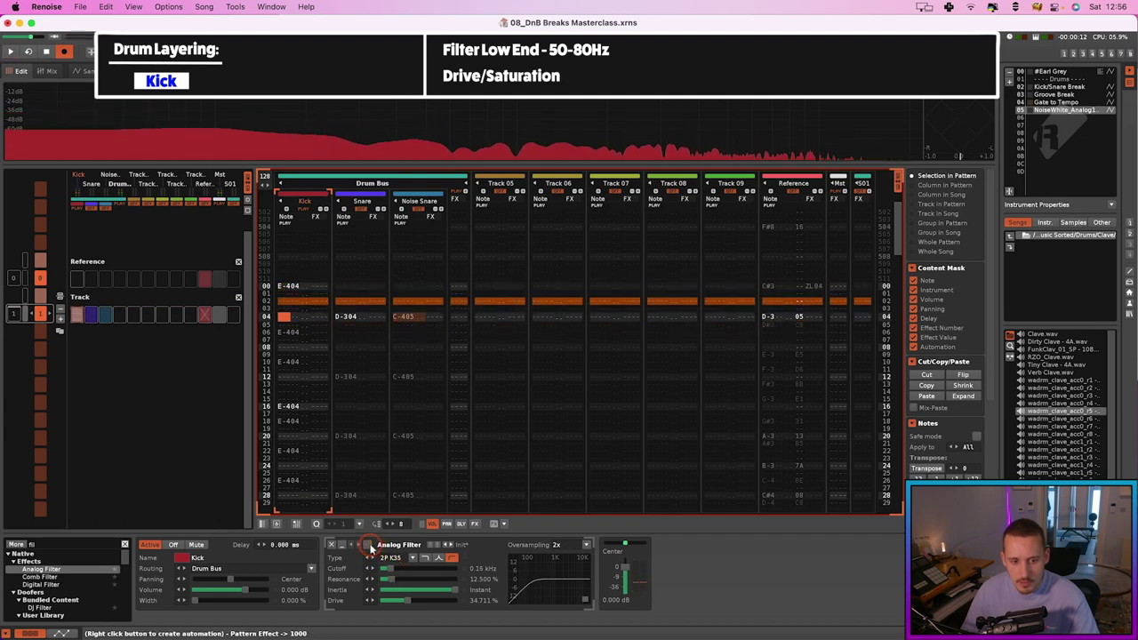
left_click(368, 545)
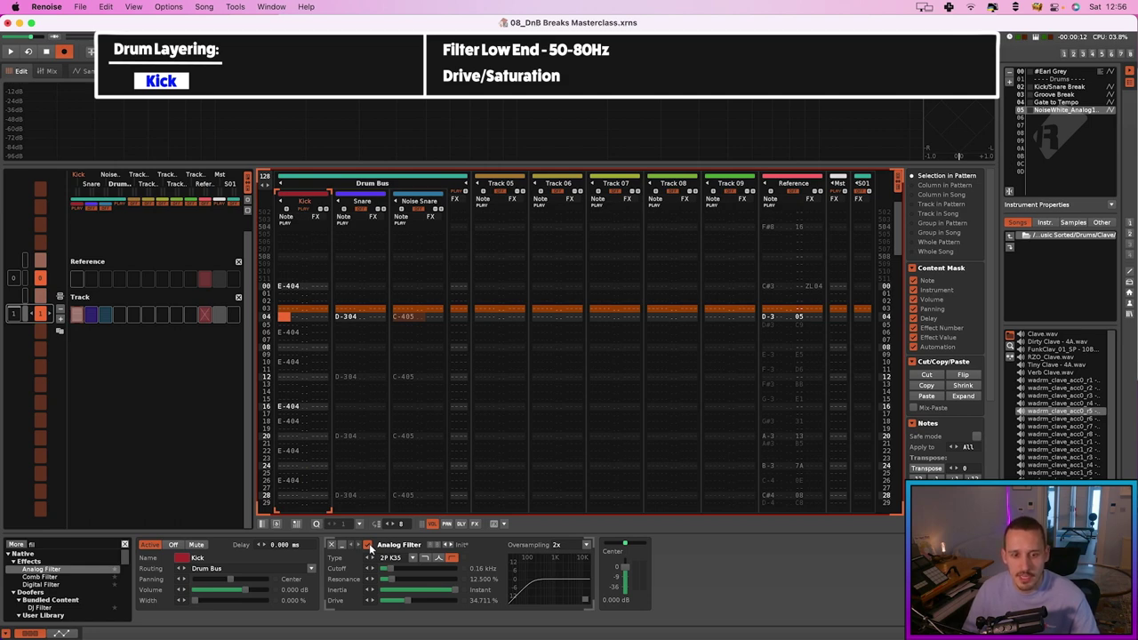
key("space")
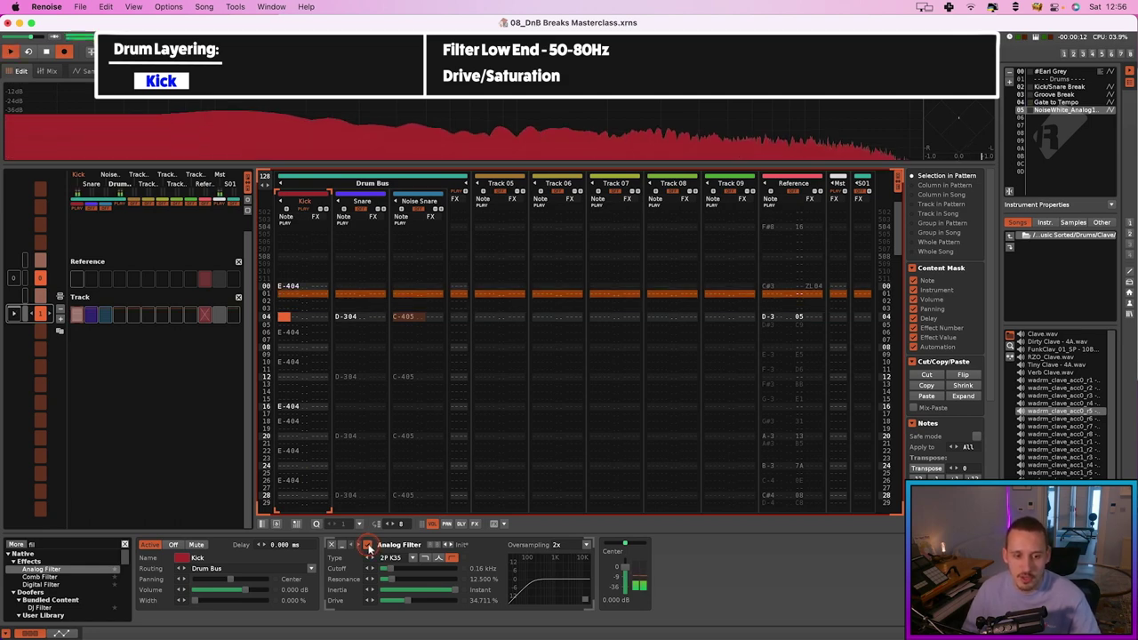
key("space")
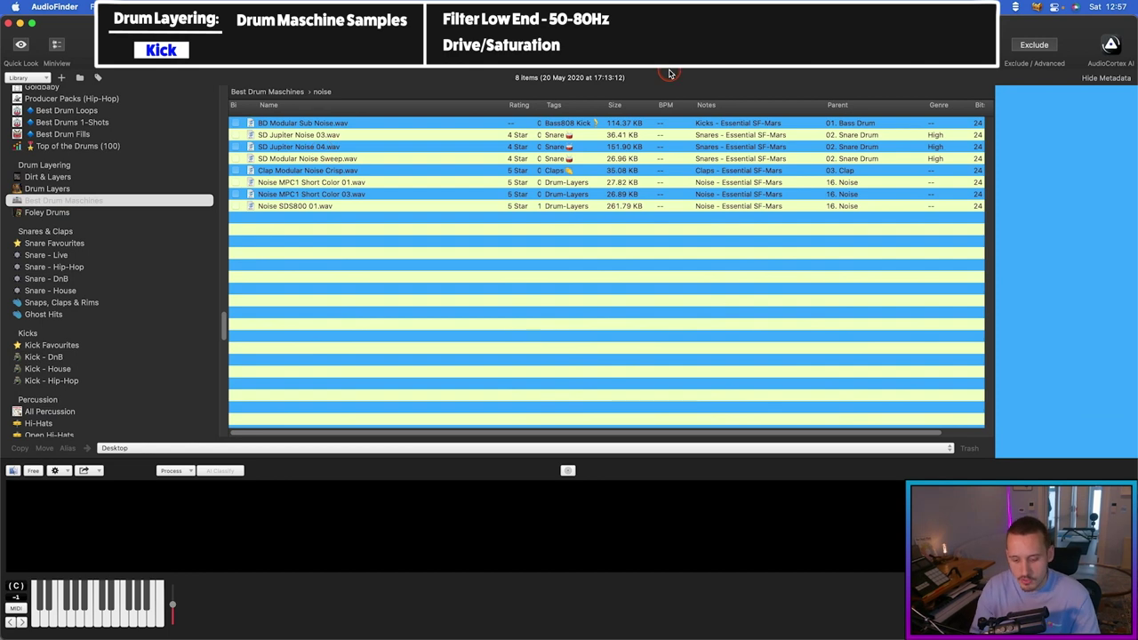
Audition 909 bass drum samples from the Best Drum Maschines collection in AudioFinder and load BD 909 Color 08.wav into Renoise's instrument slot 06.
left_click(511, 194)
left_click(305, 124)
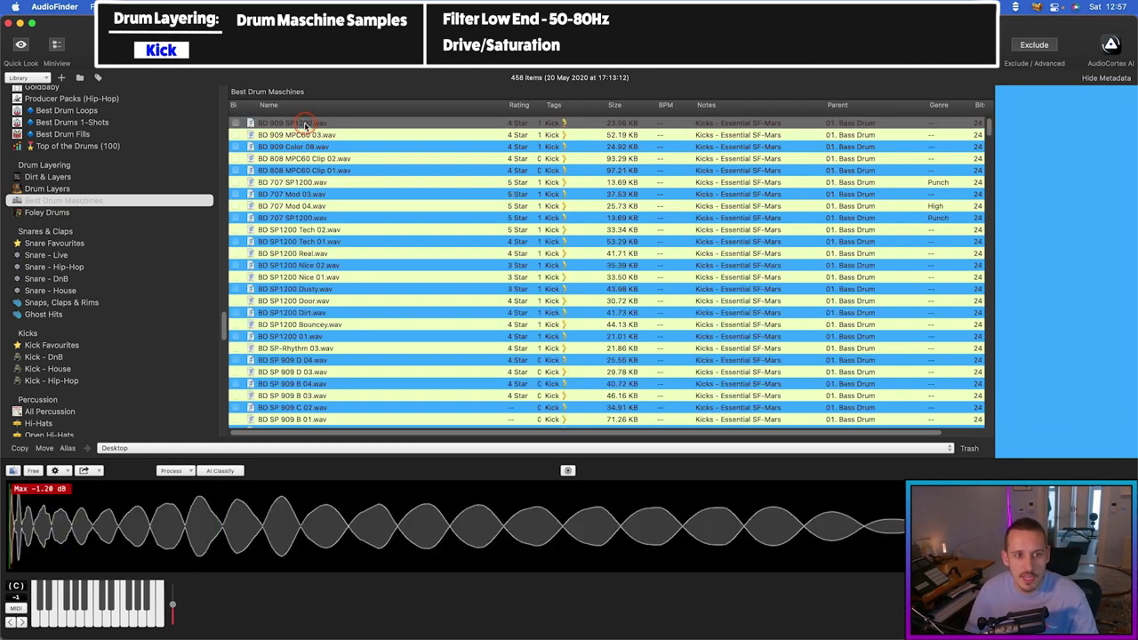
left_click(299, 134)
left_click(305, 146)
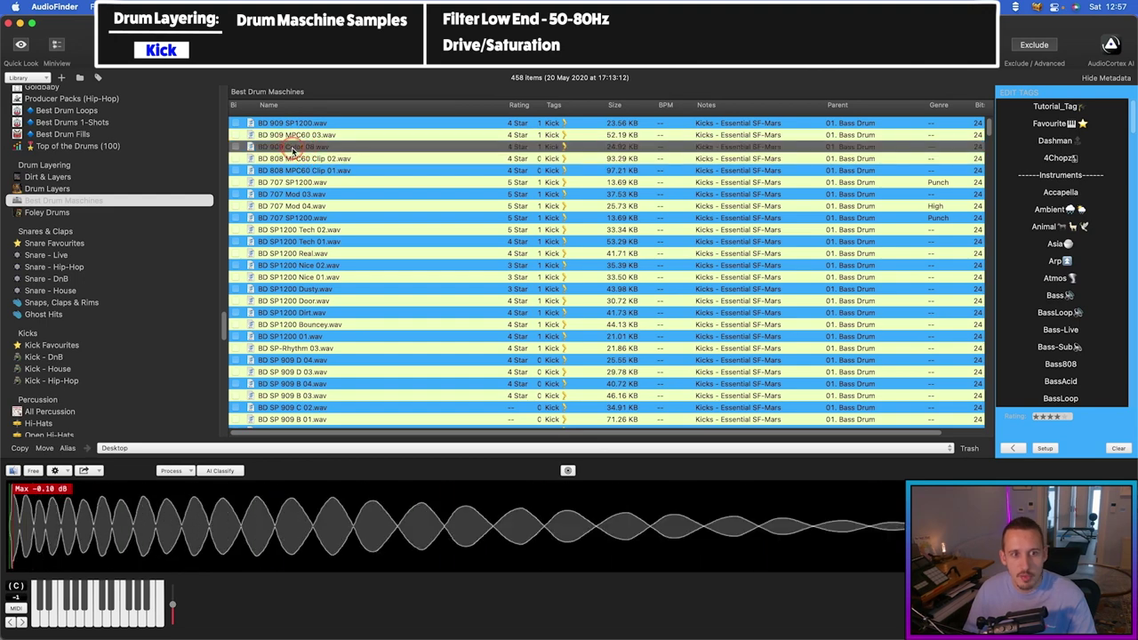
key("ctrl+Left")
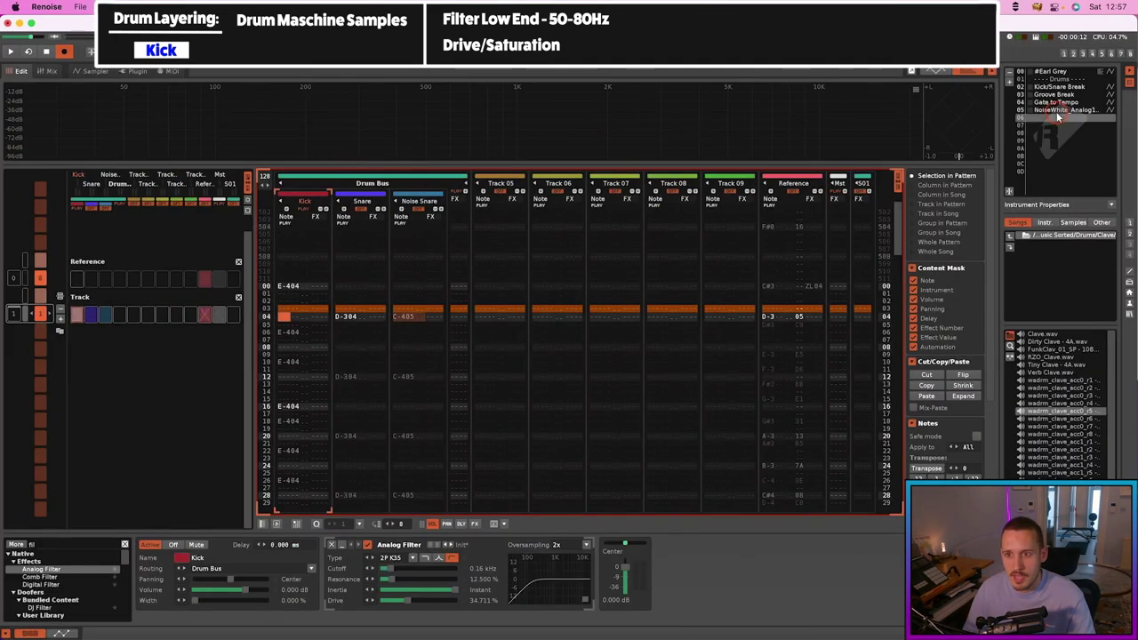
left_click_drag(1058, 115, 1057, 117)
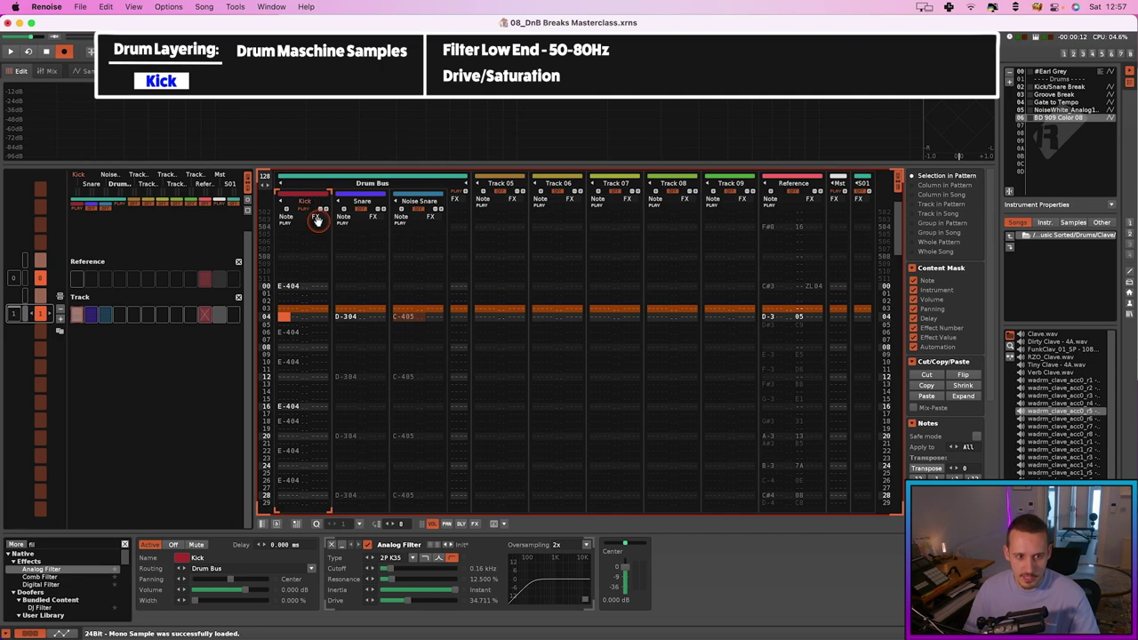
Duplicate the Kick track and paste the original kick notes into the copy, starting at line 00.
key("super+d")
left_click(371, 203)
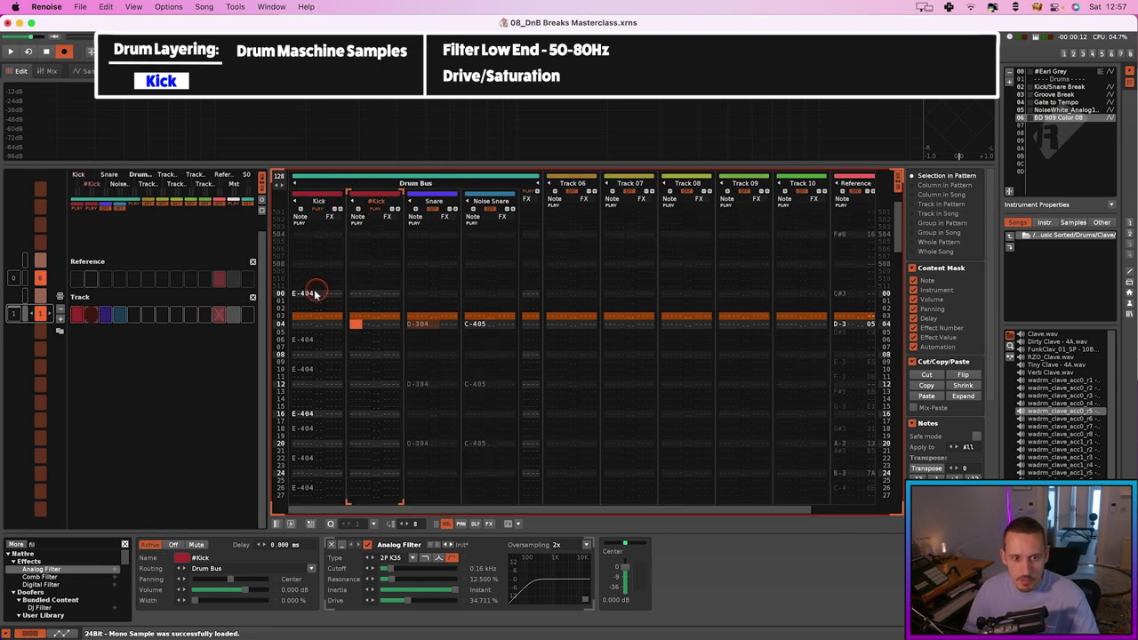
left_click_drag(307, 296, 375, 306)
left_click(361, 323)
key("super+v")
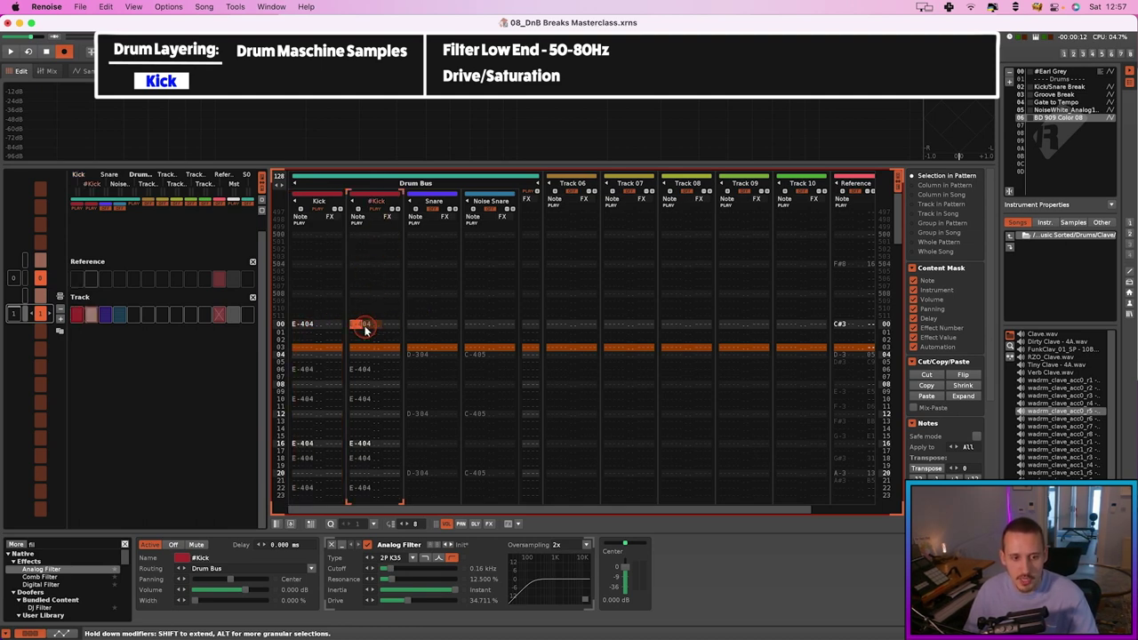
Reassign the duplicate kick track's notes from instrument 04 to 06 and change their pitch to C-4.
double_click(364, 327)
scroll(951, 391, "down", 5)
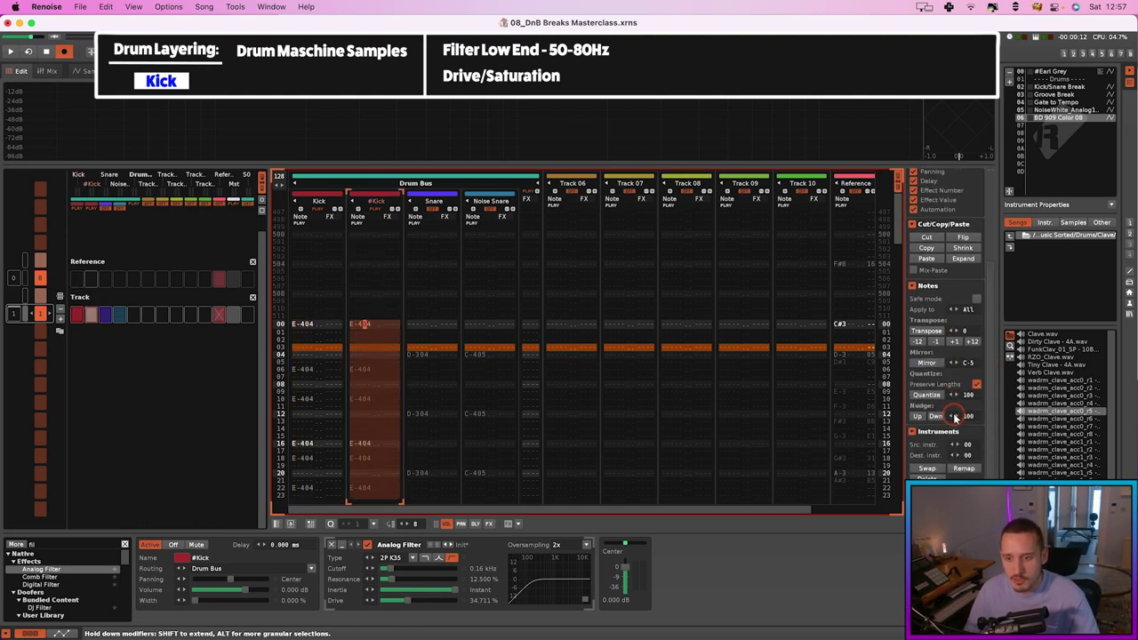
left_click_drag(959, 412, 961, 414)
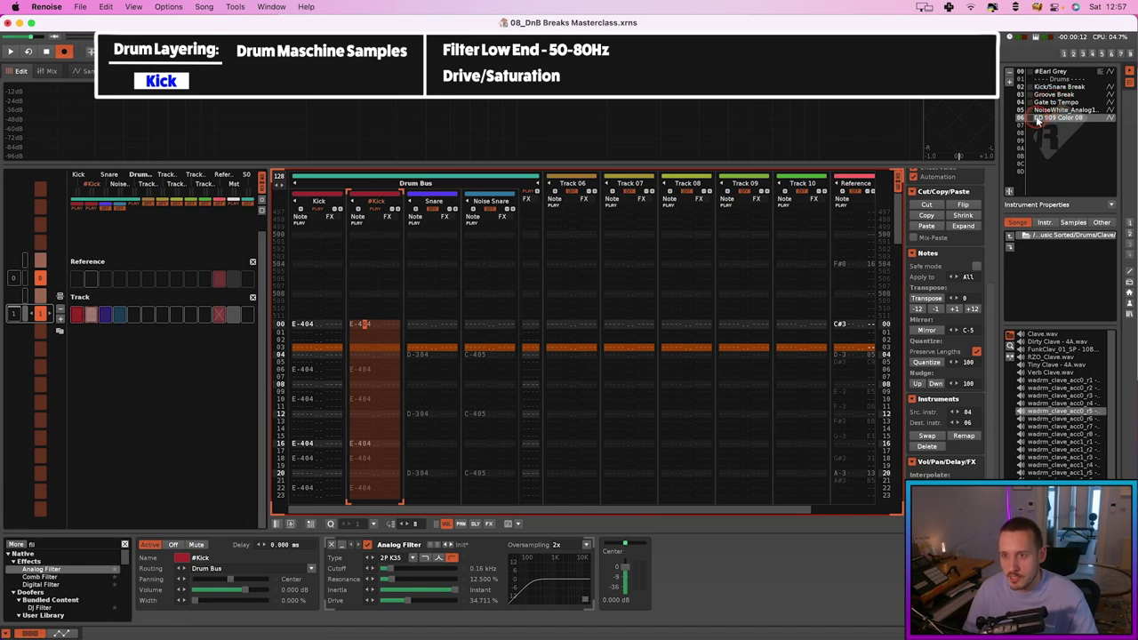
left_click(927, 436)
left_click(369, 323)
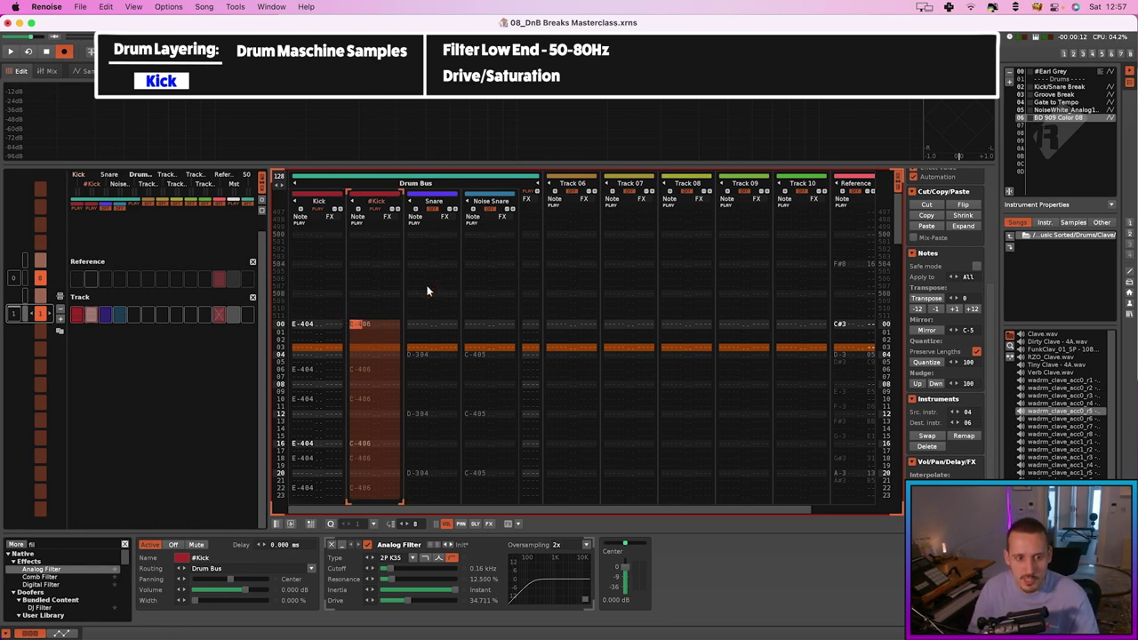
Play the beat and compare the kick with and without the BD 909 Color 08 layer.
key("space")
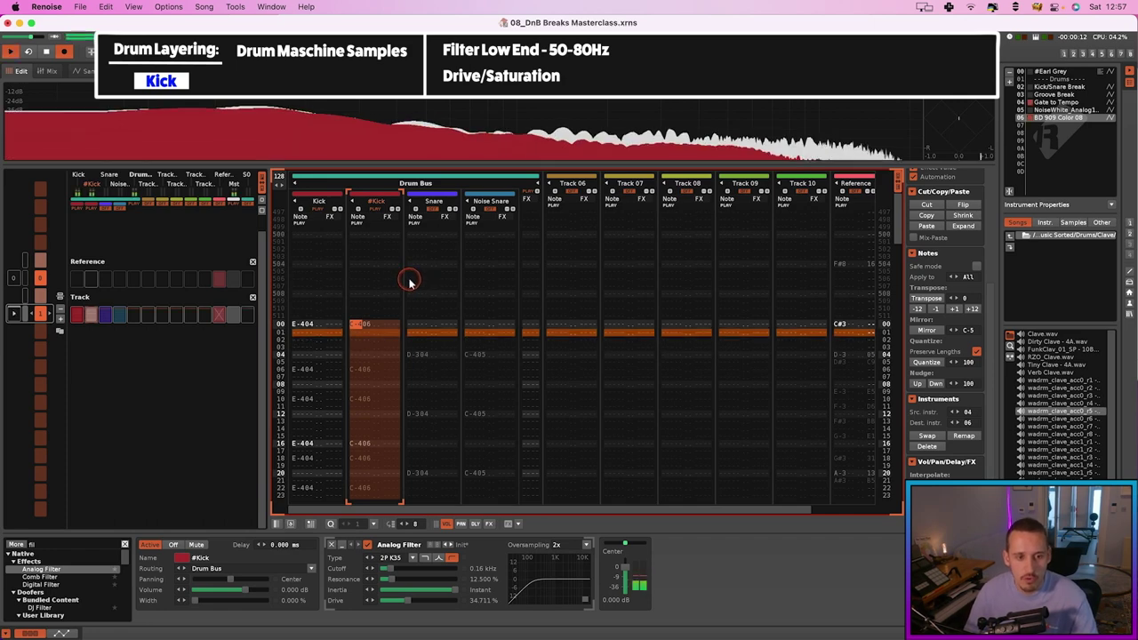
left_click(377, 210)
left_click(375, 215)
key("space")
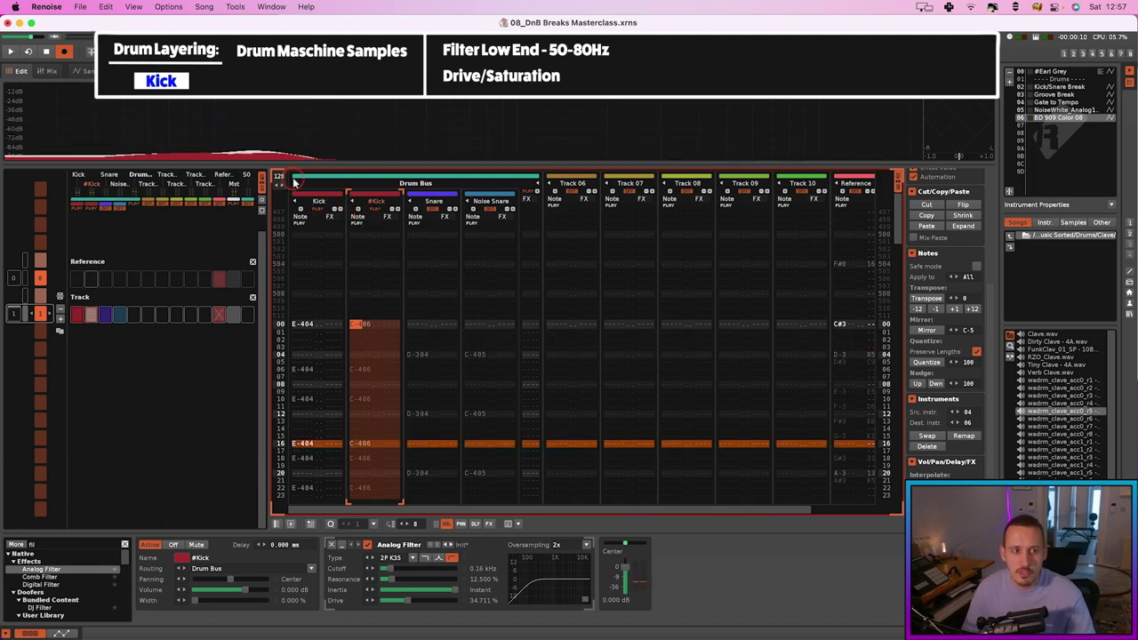
Examine the opening cycles of the BD 909 Color 08 waveform up close for phase alignment.
left_click(84, 71)
left_click(216, 107)
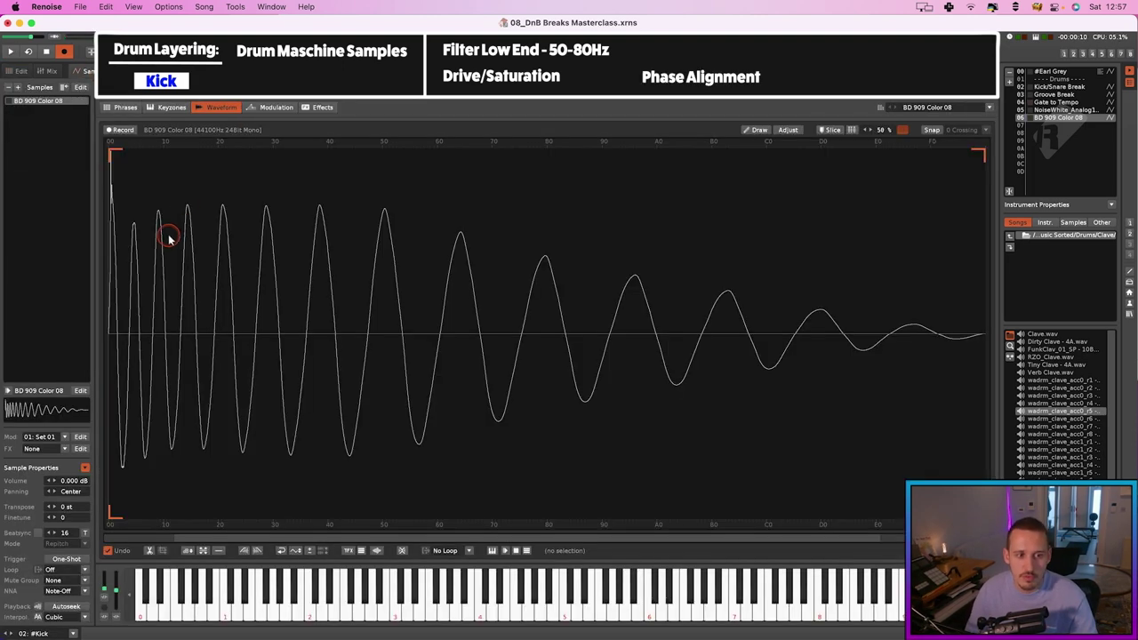
scroll(149, 266, "up", 2)
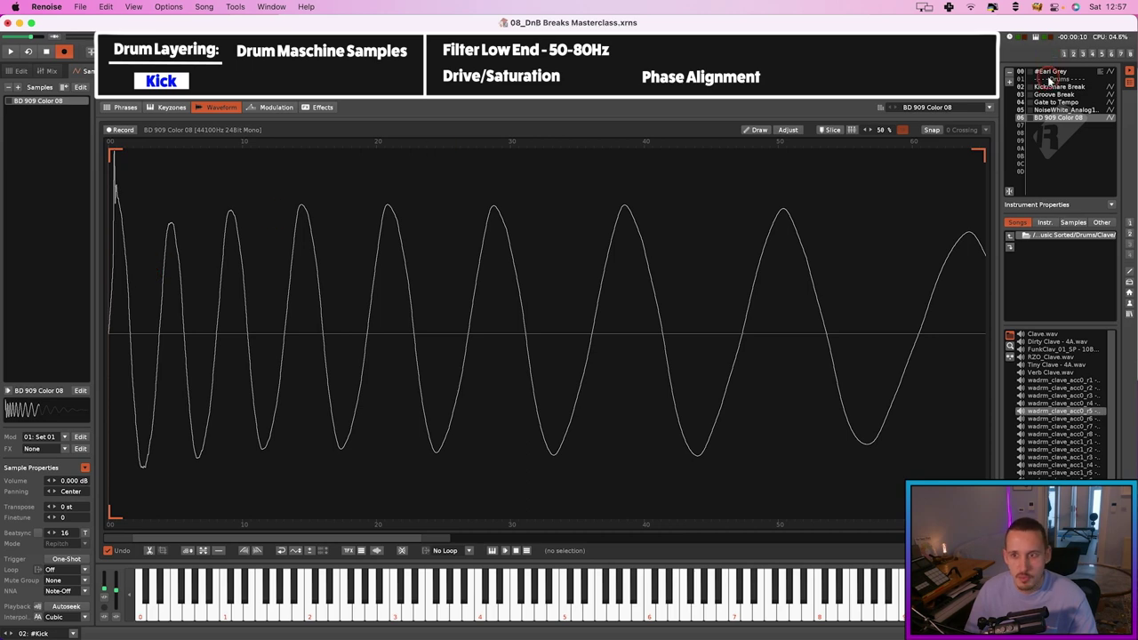
key("F2")
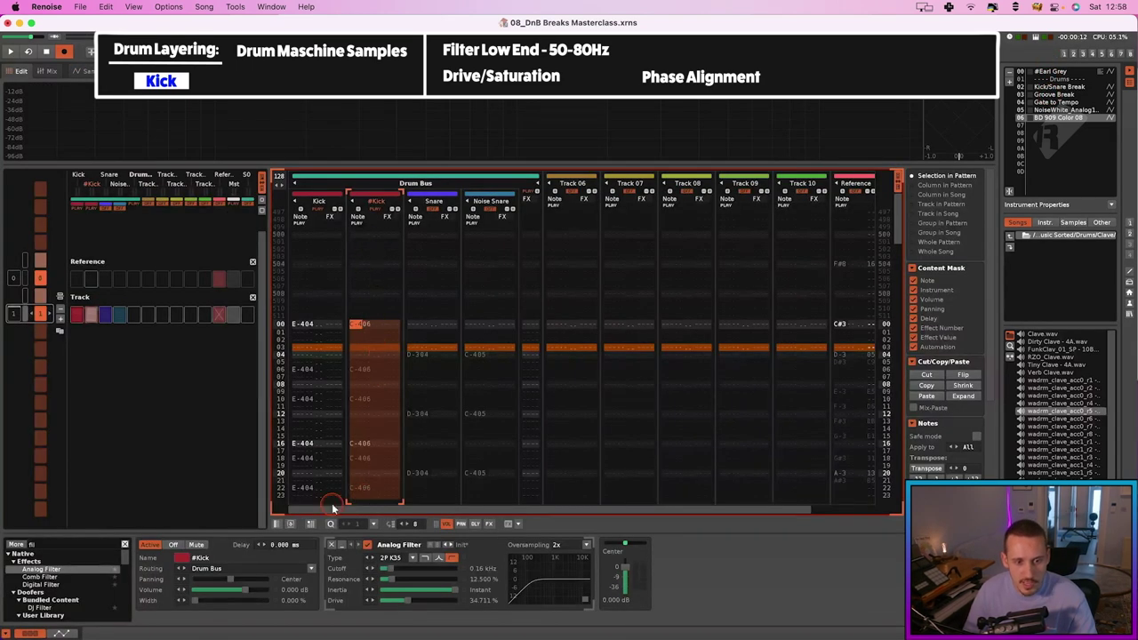
Try an 11 ms delay on the duplicate kick track during playback and return the delay to 0 ms.
left_click(374, 258)
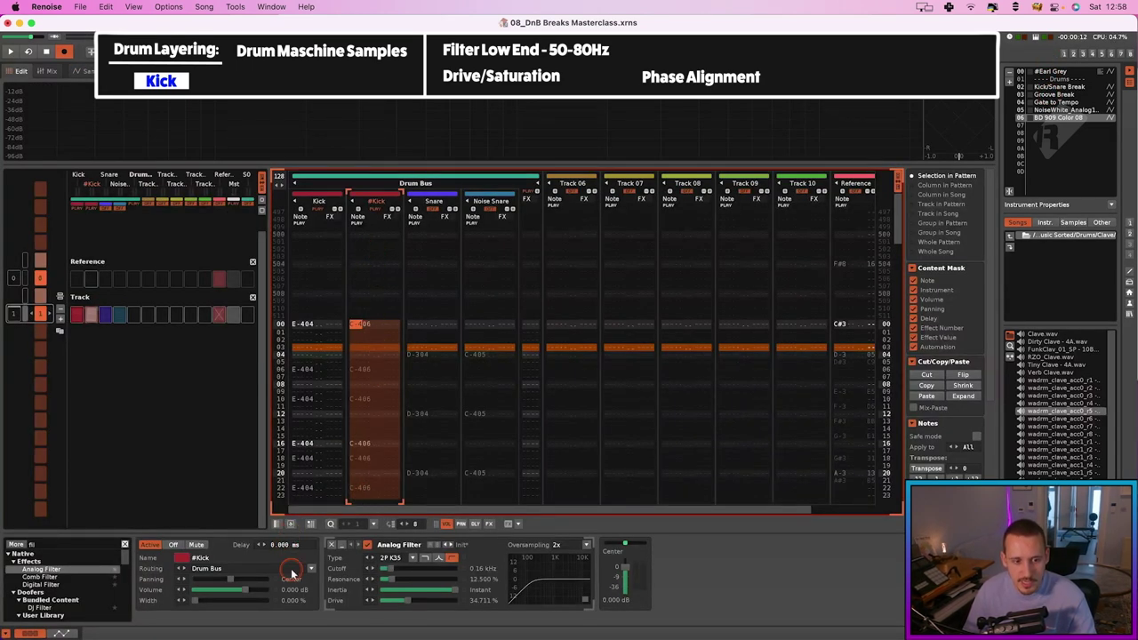
key("space")
left_click_drag(284, 548, 298, 512)
key("space")
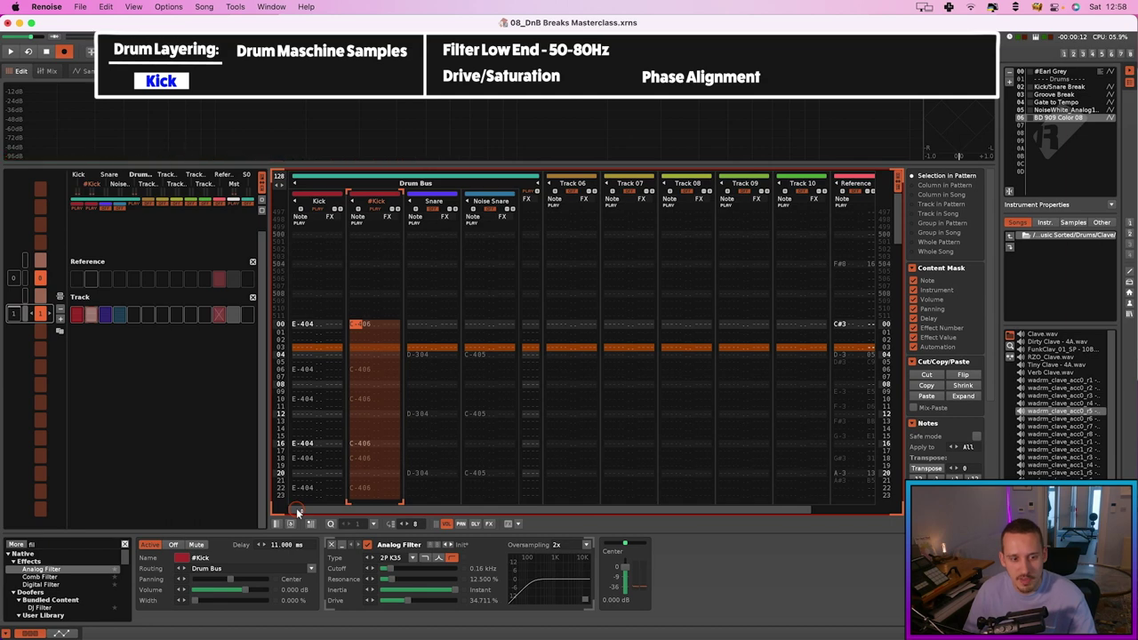
left_click_drag(296, 509, 297, 546)
key("space")
key("space")
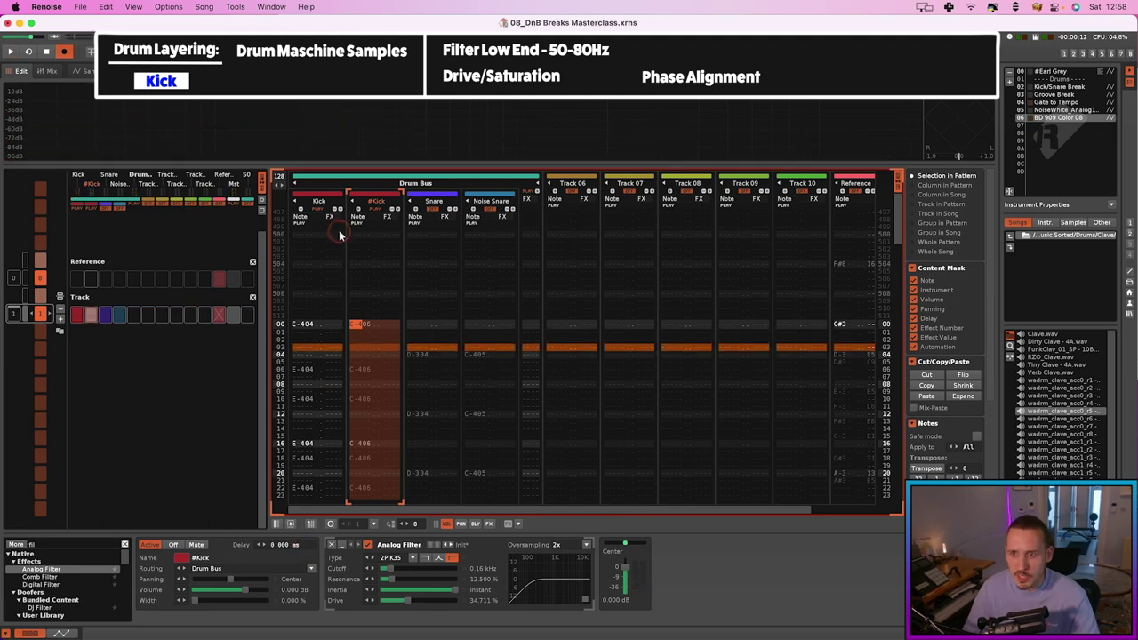
Examine the Gate to Tempo break's kick slice start markers up close, including slice 10, and audition that slice.
left_click(1062, 101)
left_click(88, 70)
left_click(38, 102)
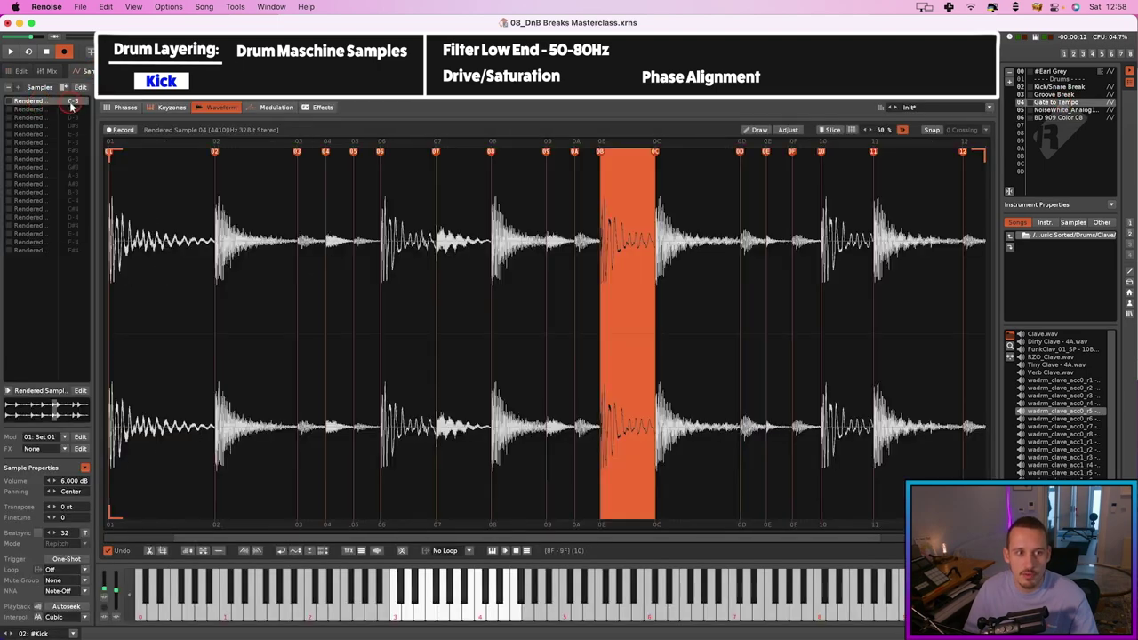
scroll(190, 173, "up", 4)
scroll(125, 178, "up", 10)
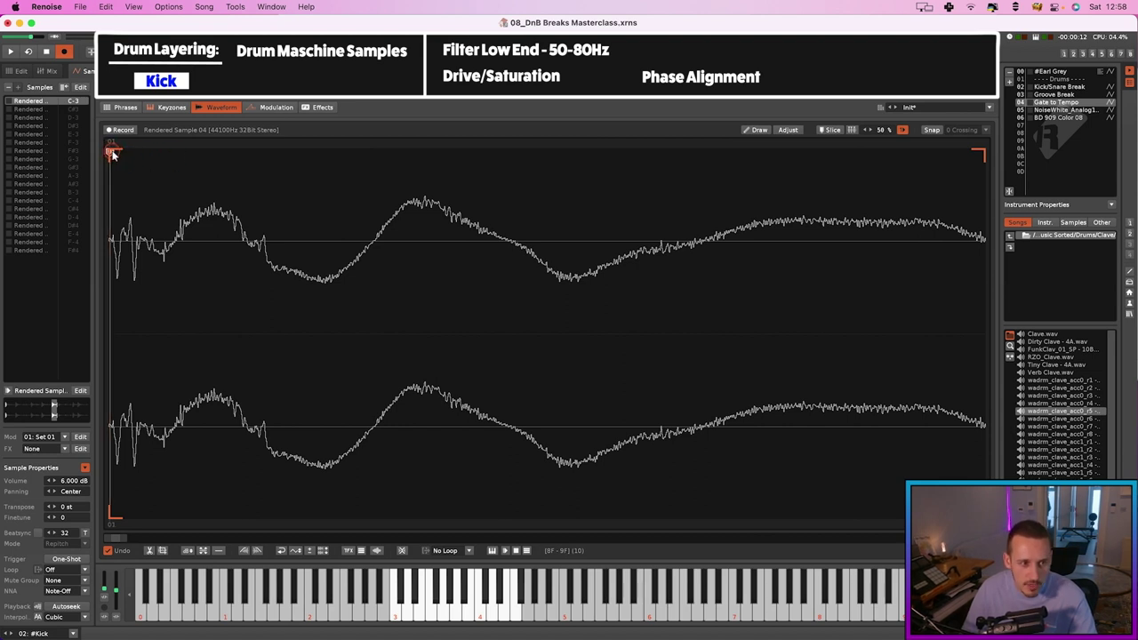
left_click(111, 155)
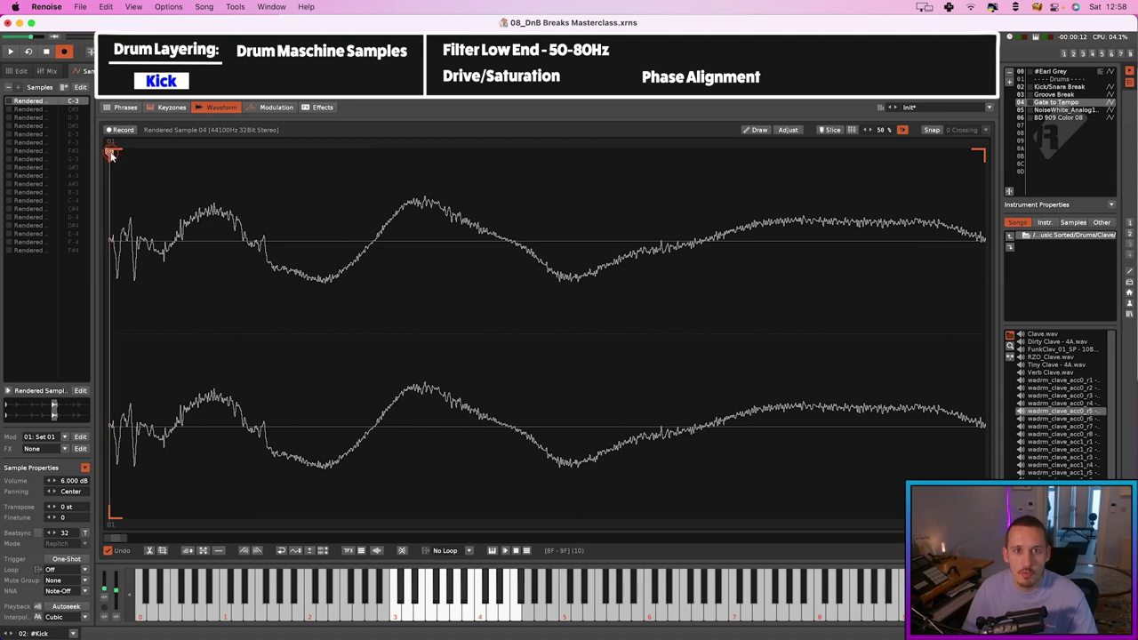
mouse_move(112, 154)
left_mouse_down()
mouse_move(624, 178)
mouse_move(612, 152)
mouse_move(817, 153)
mouse_move(639, 153)
mouse_move(606, 182)
mouse_move(709, 180)
mouse_move(694, 183)
left_mouse_up()
key("e")
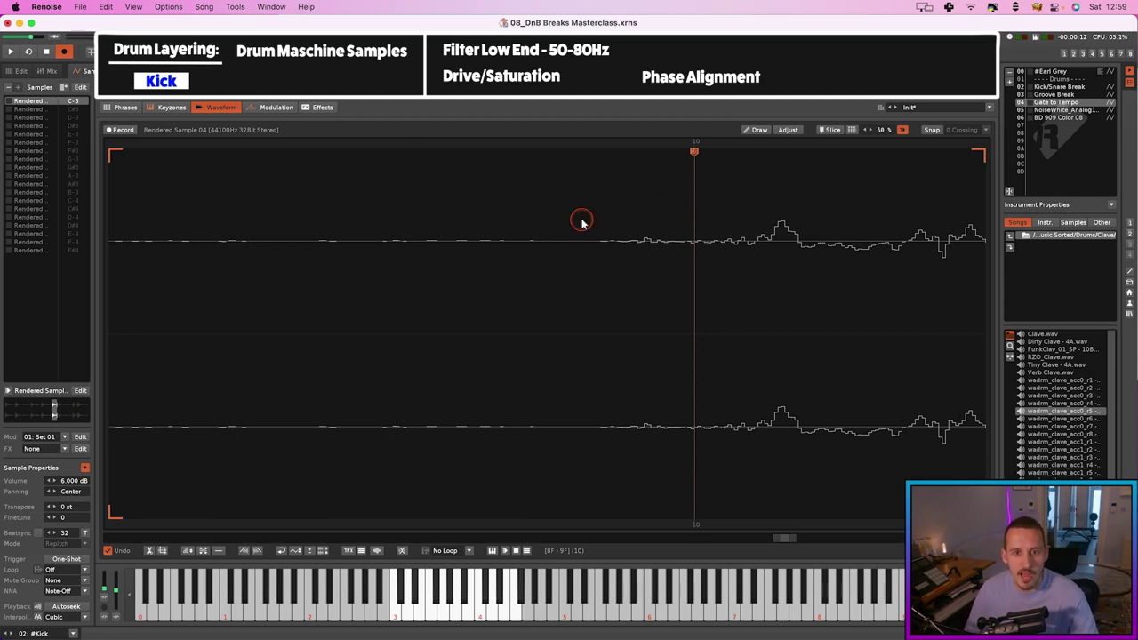
left_click(21, 72)
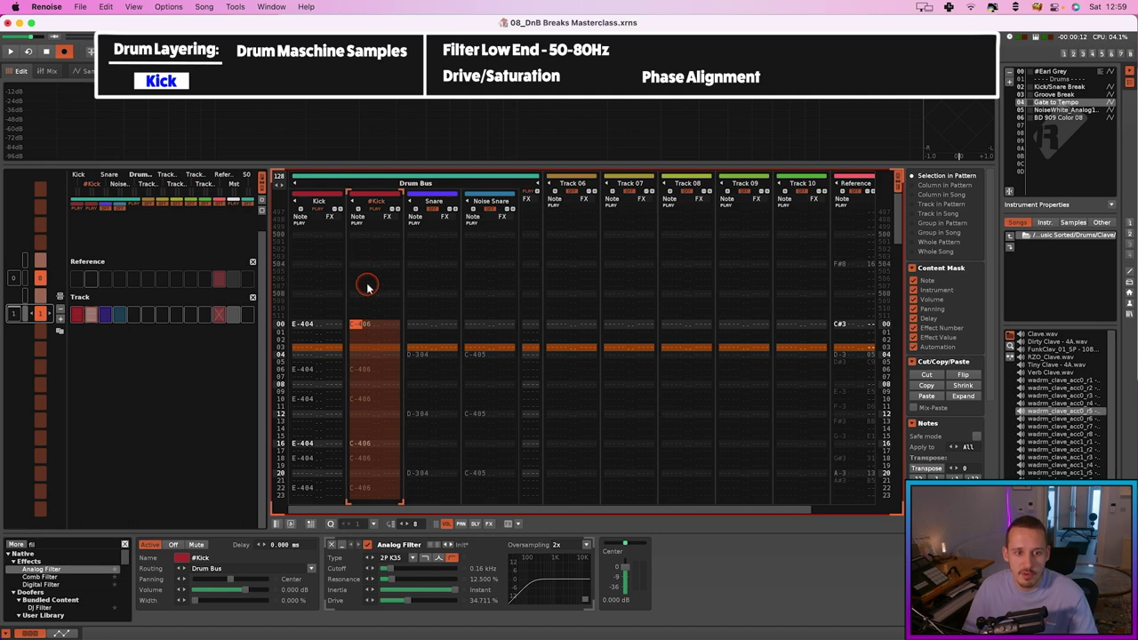
left_click(365, 325)
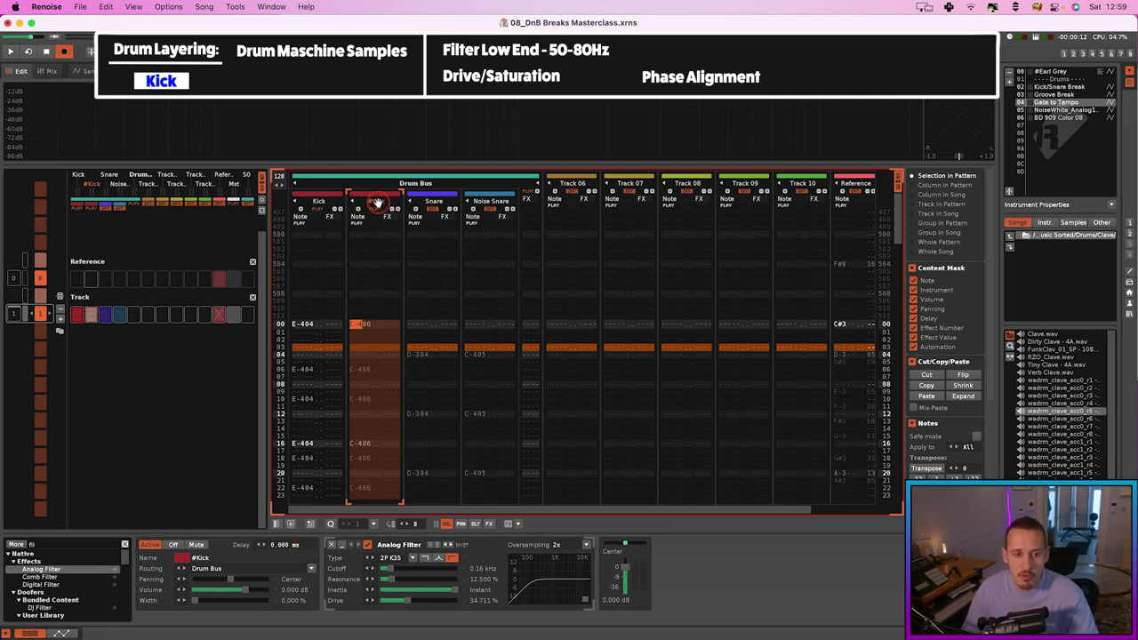
left_click(204, 123)
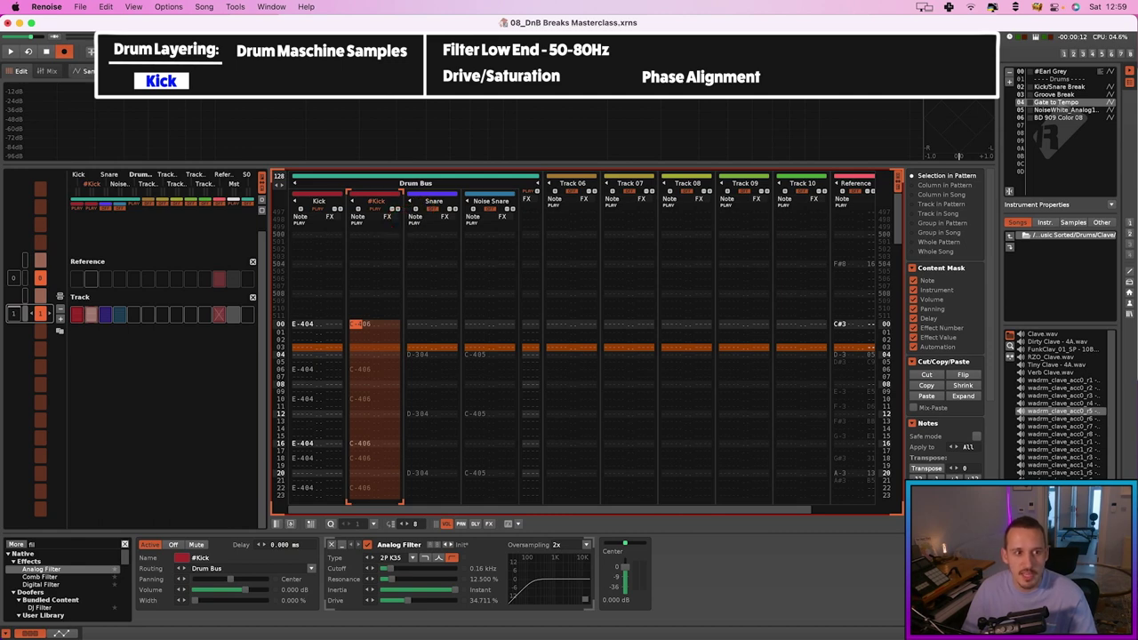
Paste a copy of the BD 909 Color 08 tail in front of the kick and silence the pasted region.
key("F3")
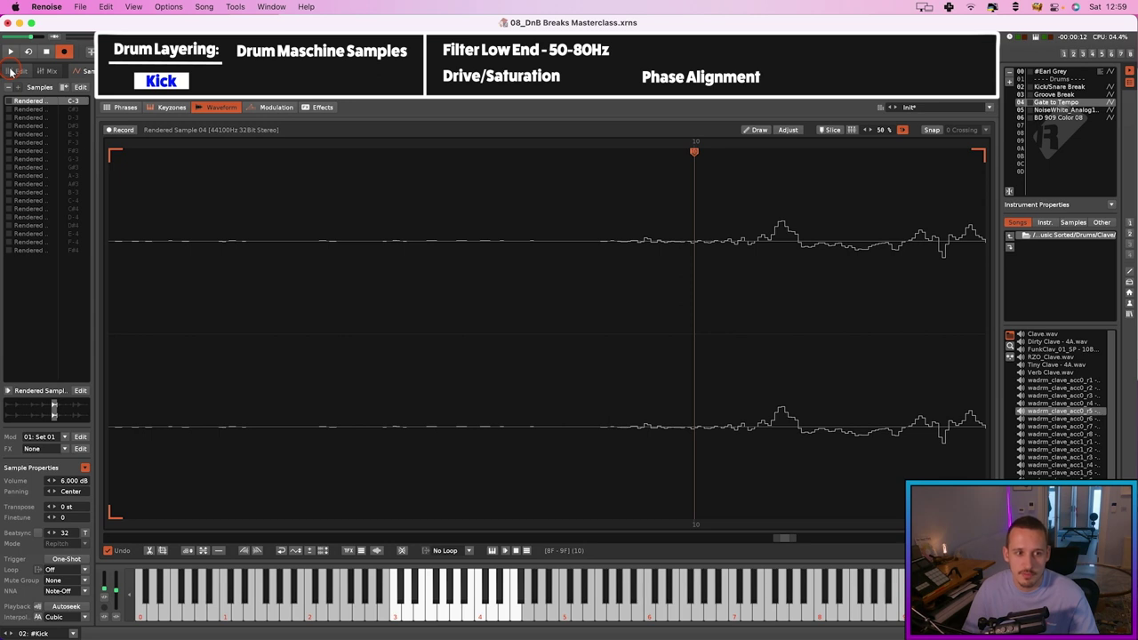
left_click(1056, 117)
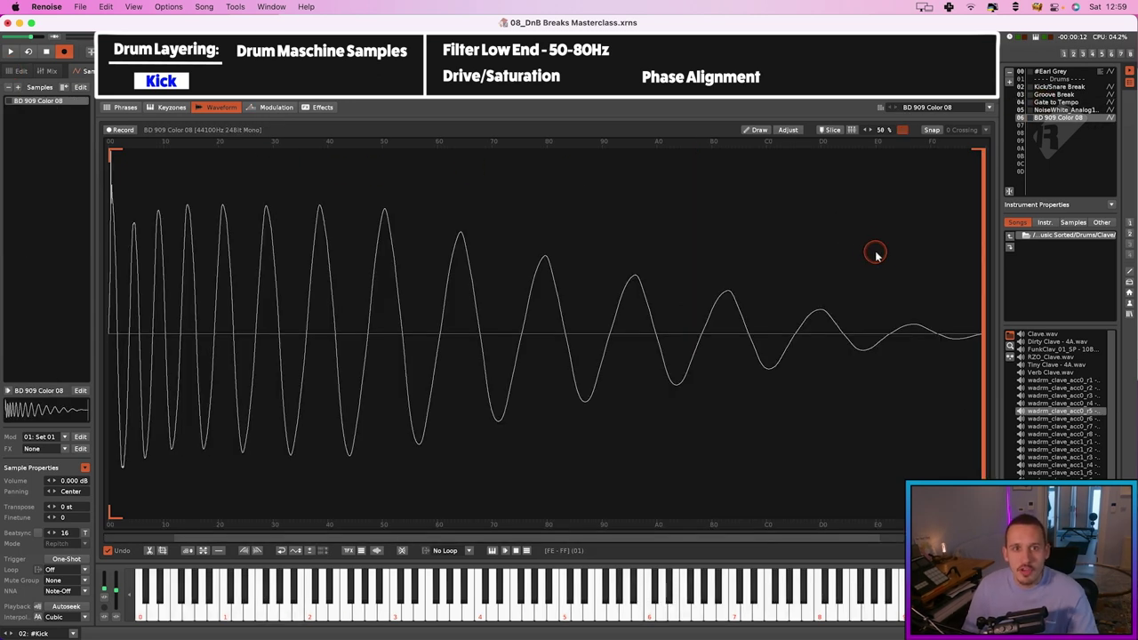
left_click(884, 257)
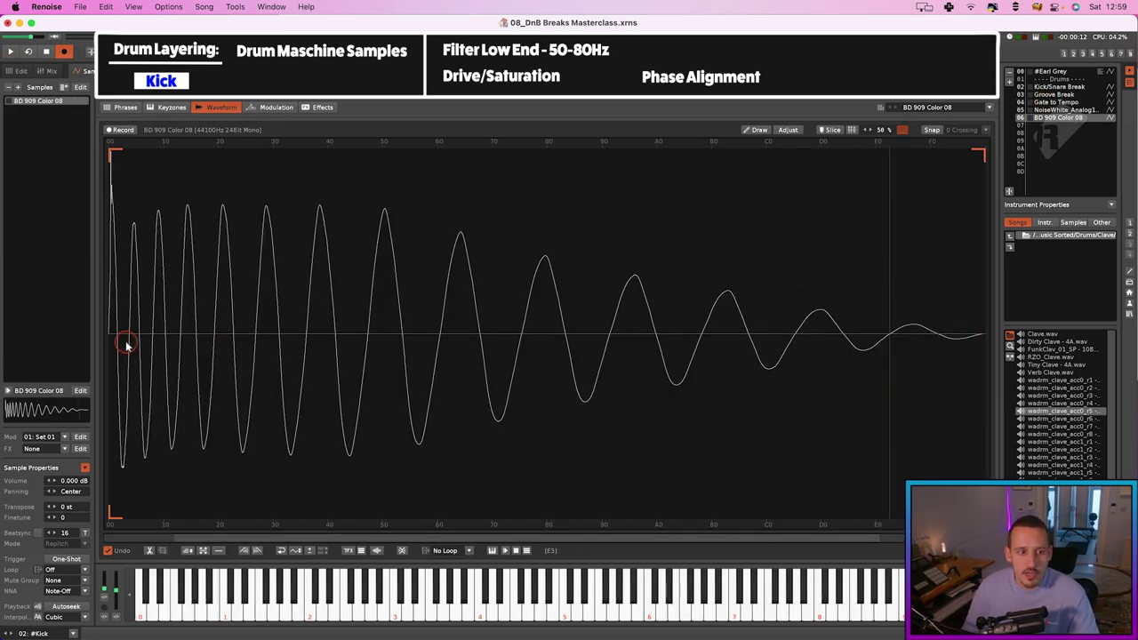
left_click_drag(503, 332, 1048, 372)
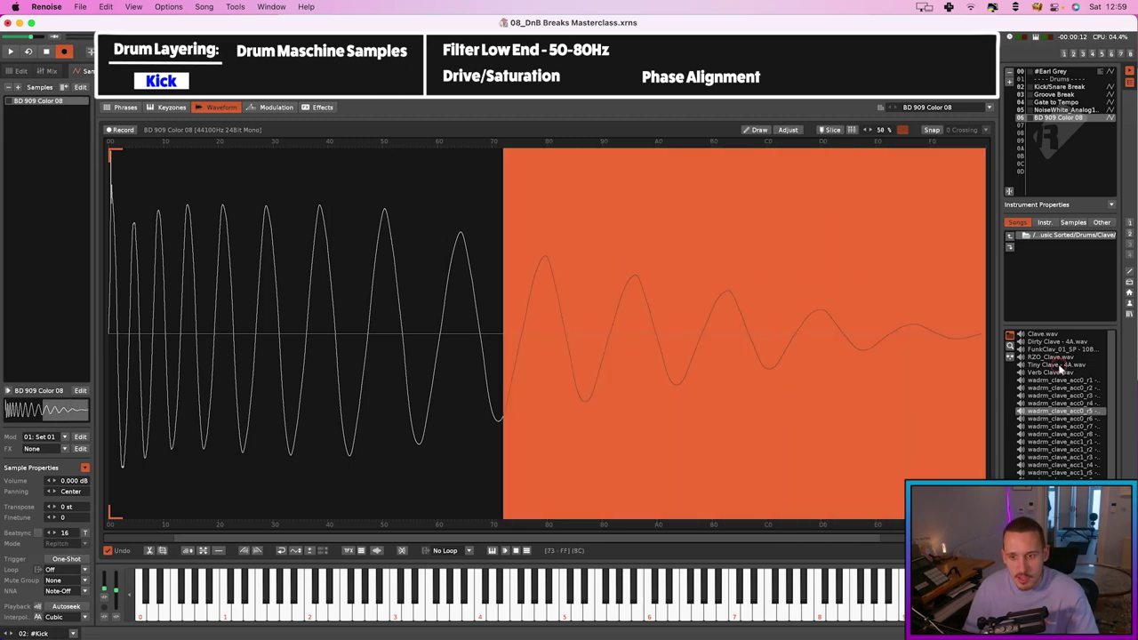
left_click(703, 364)
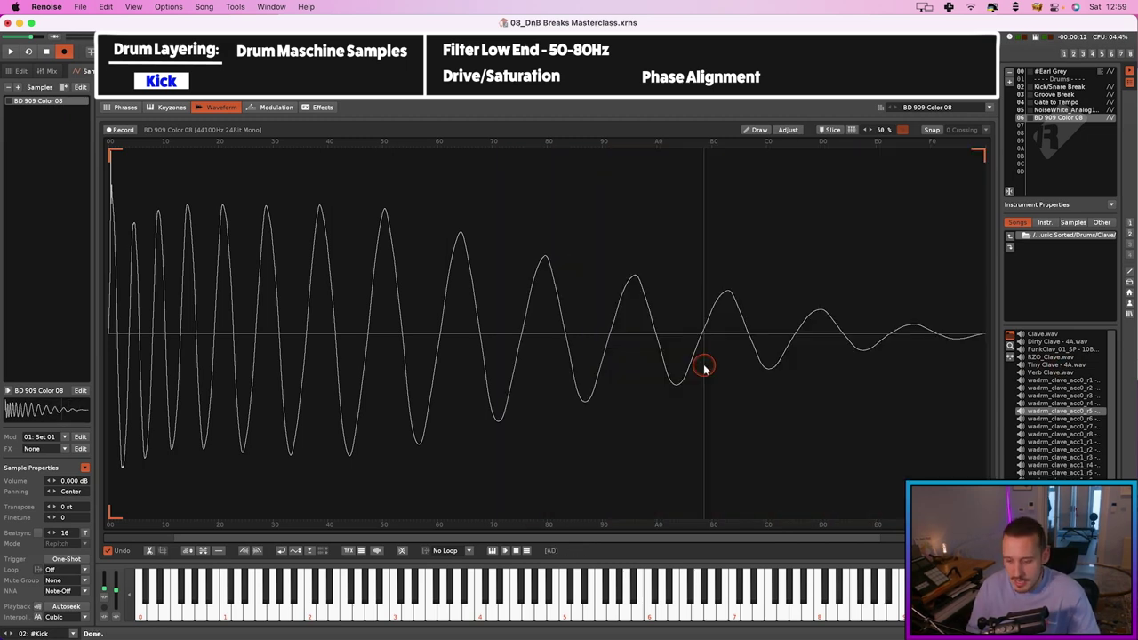
key("super+v")
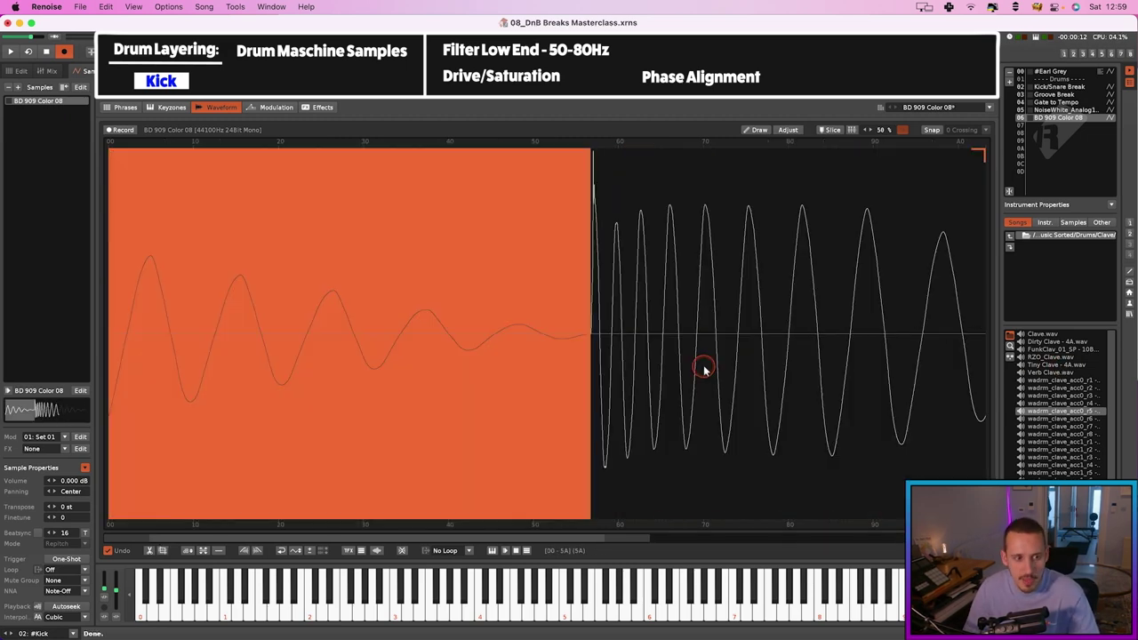
left_click(218, 551)
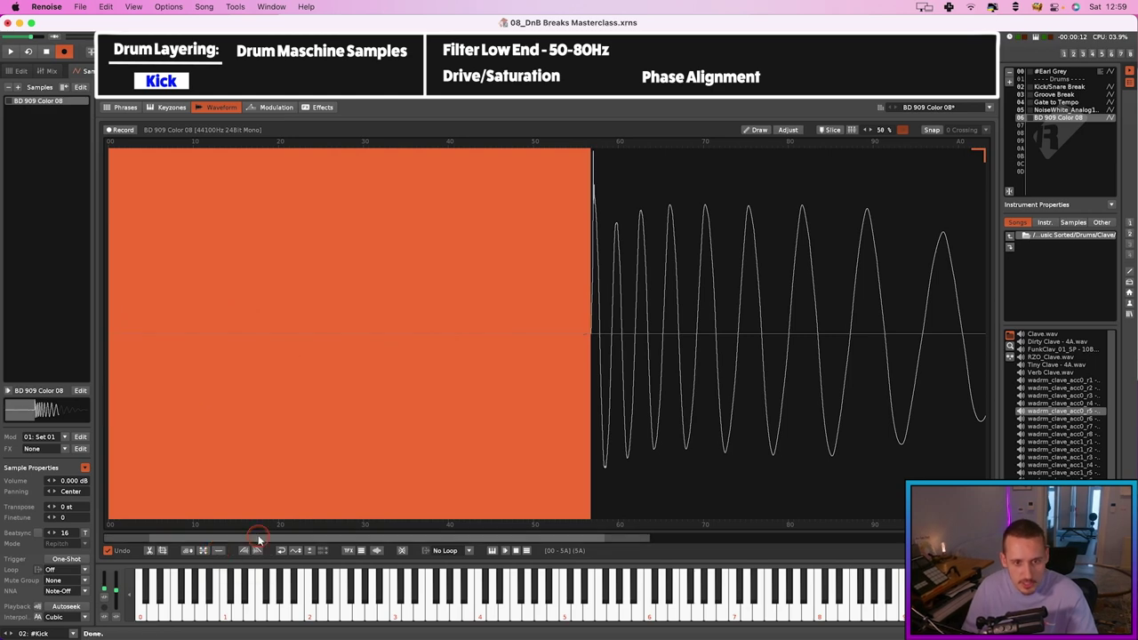
Add a slice marker at the kick's onset, right where the silence in BD 909 Color 08 ends.
left_click(585, 340)
scroll(584, 341, "up", 4)
double_click(590, 334)
key("F1")
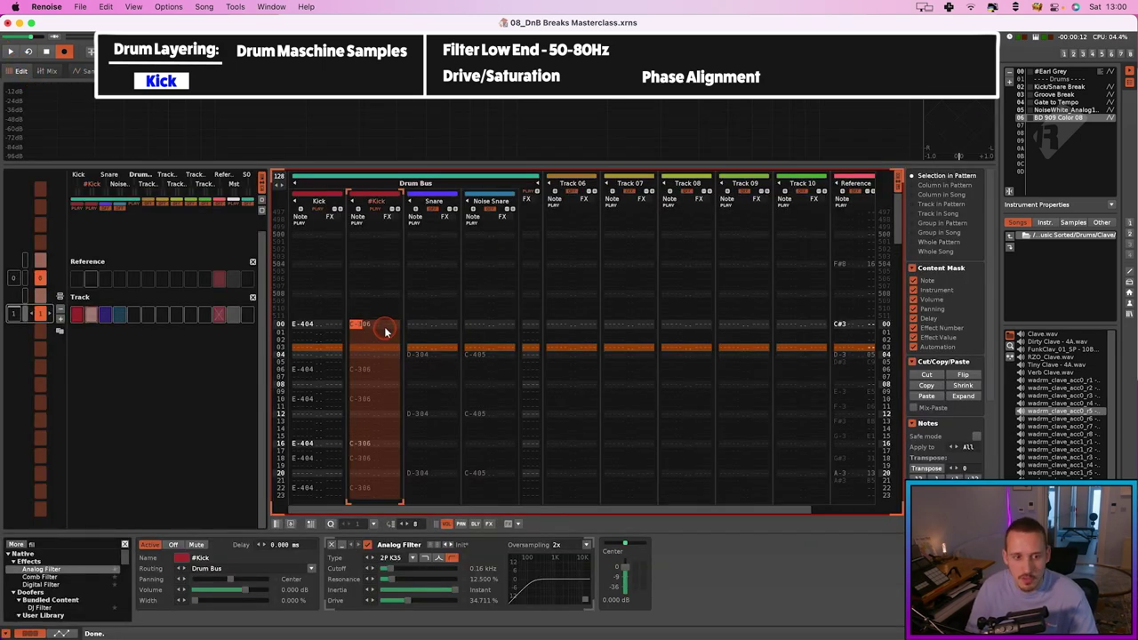
key("F3")
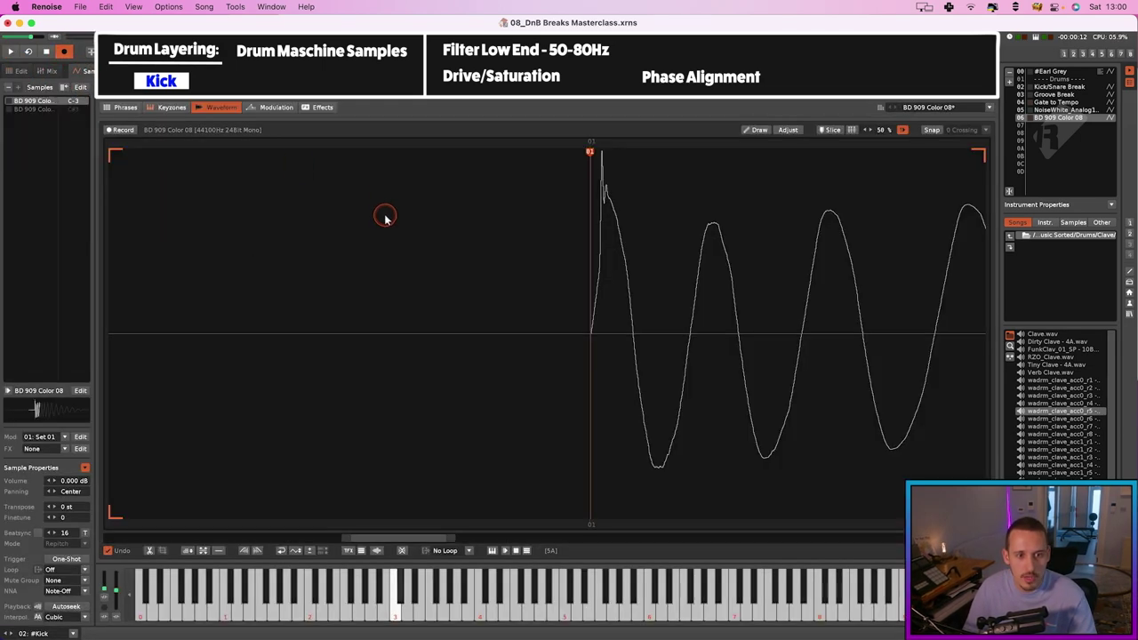
Try the slice marker at the kick's next rising zero crossing and return it to the kick's onset.
scroll(389, 216, "down", 4)
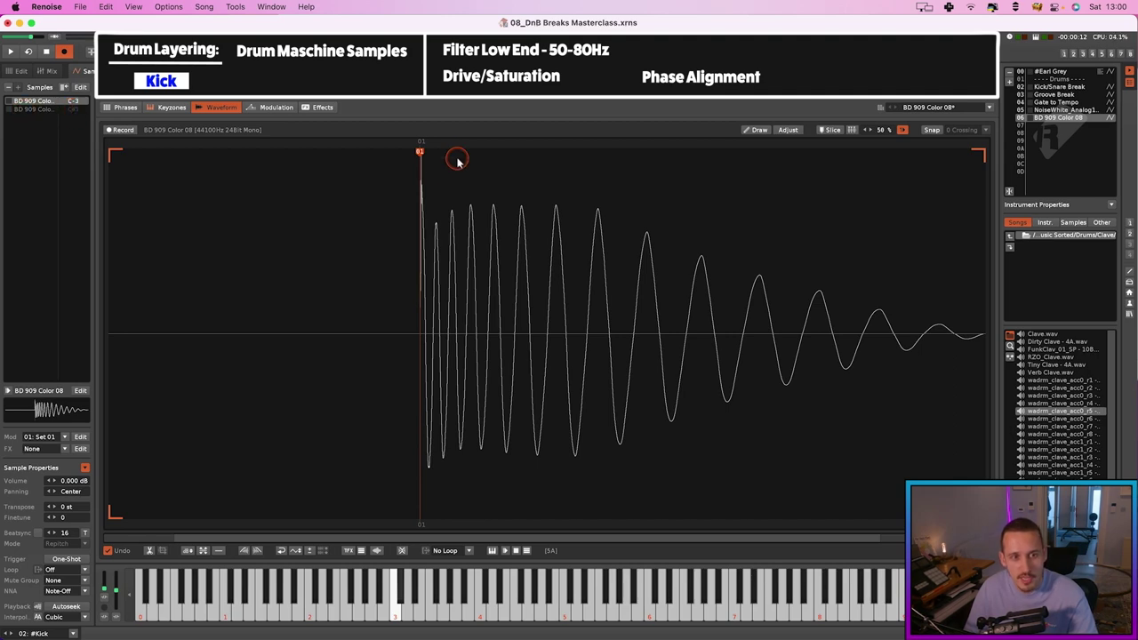
scroll(422, 196, "up", 5)
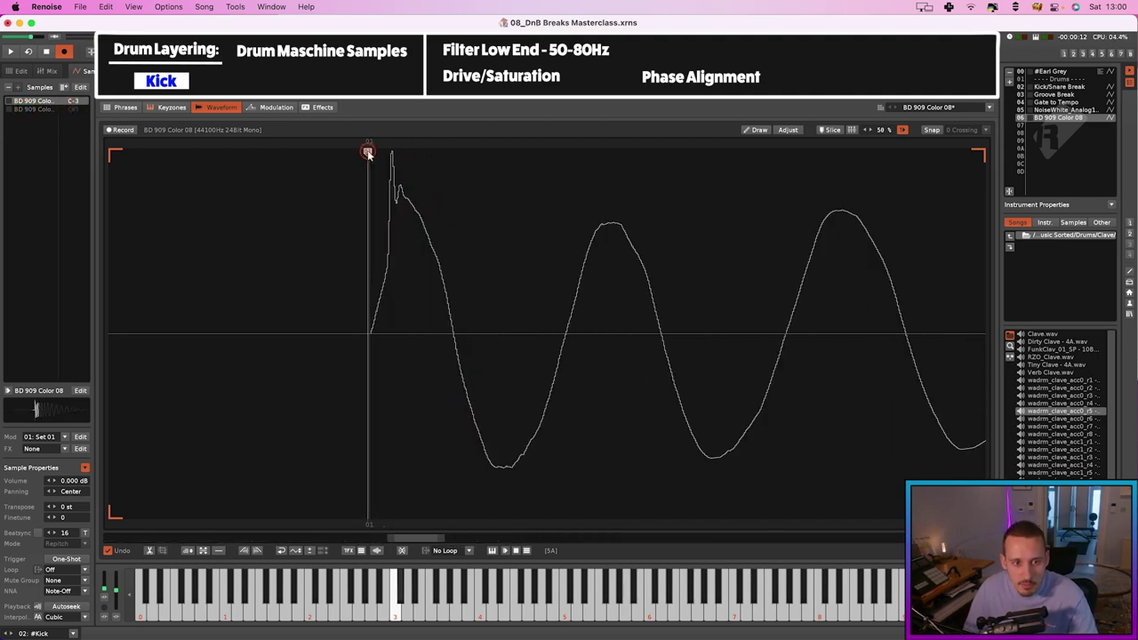
scroll(373, 169, "up", 3)
mouse_move(396, 147)
left_mouse_down()
mouse_move(347, 153)
mouse_move(485, 153)
mouse_move(421, 153)
left_mouse_up()
left_click_drag(870, 204, 888, 205)
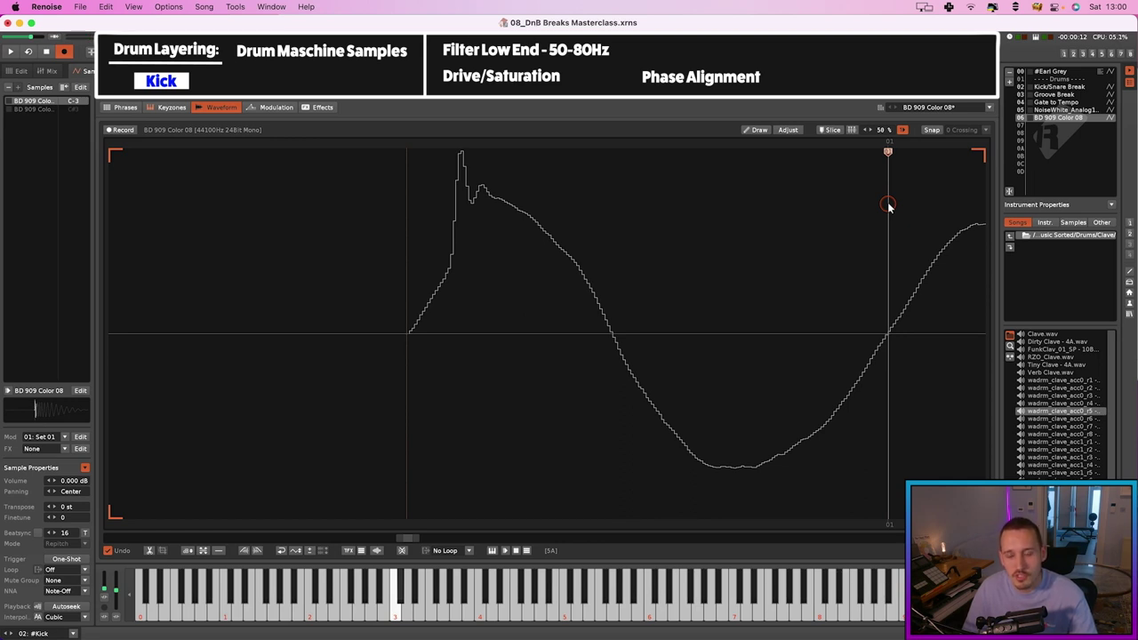
left_click_drag(888, 205, 406, 251)
mouse_move(406, 253)
left_mouse_down()
mouse_move(916, 246)
mouse_move(410, 259)
left_mouse_up()
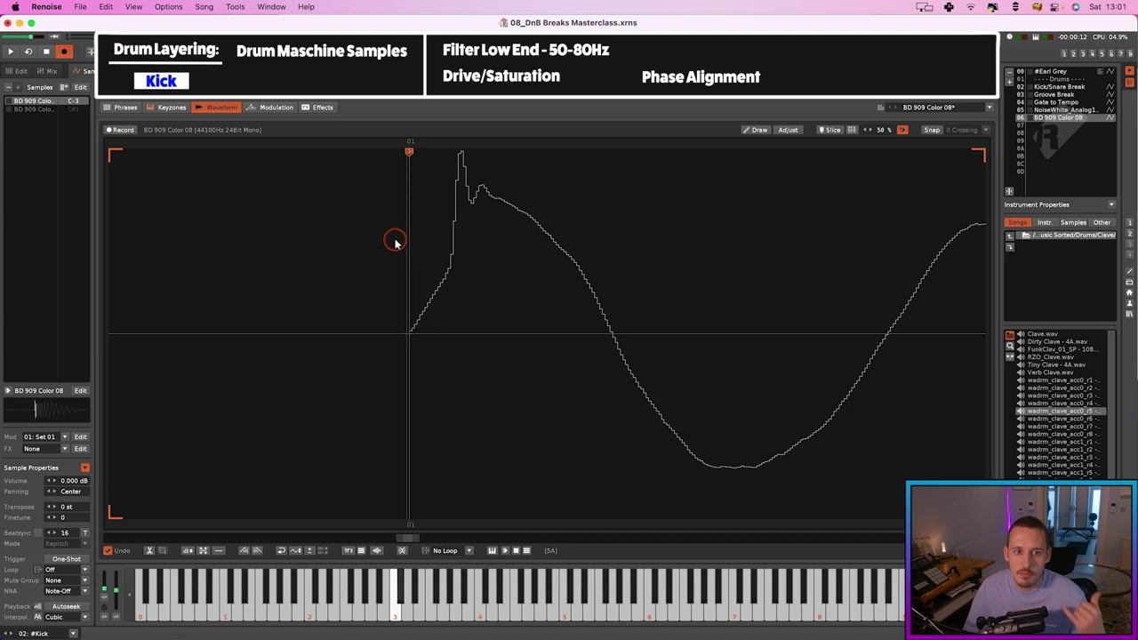
Try deleting the silence in front of the BD 909 Color 08 kick.
scroll(385, 246, "down", 5)
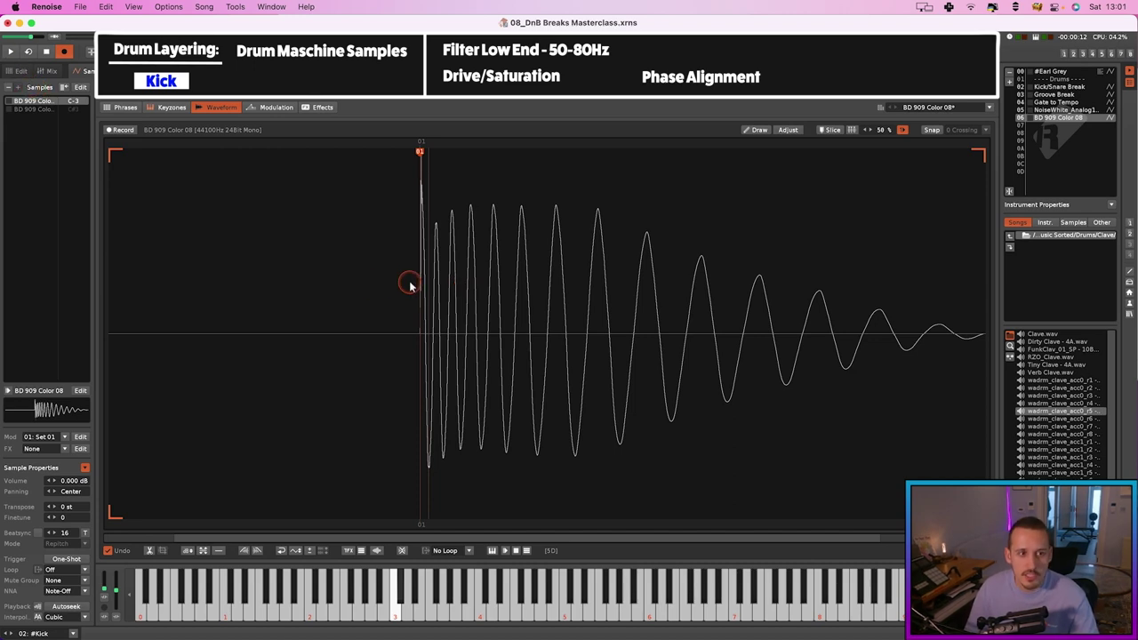
left_click_drag(409, 279, 373, 293)
key("Delete")
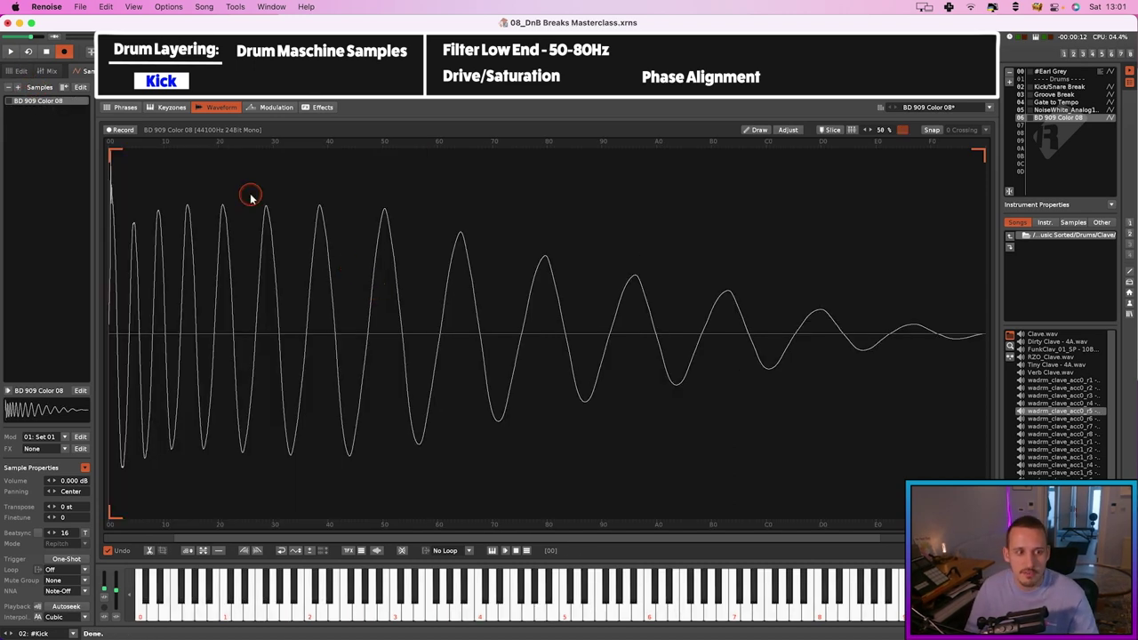
Replace the duplicate kick track's notes with C#3 notes of instrument 06 so they trigger the new slice.
left_click(22, 73)
left_click(358, 329)
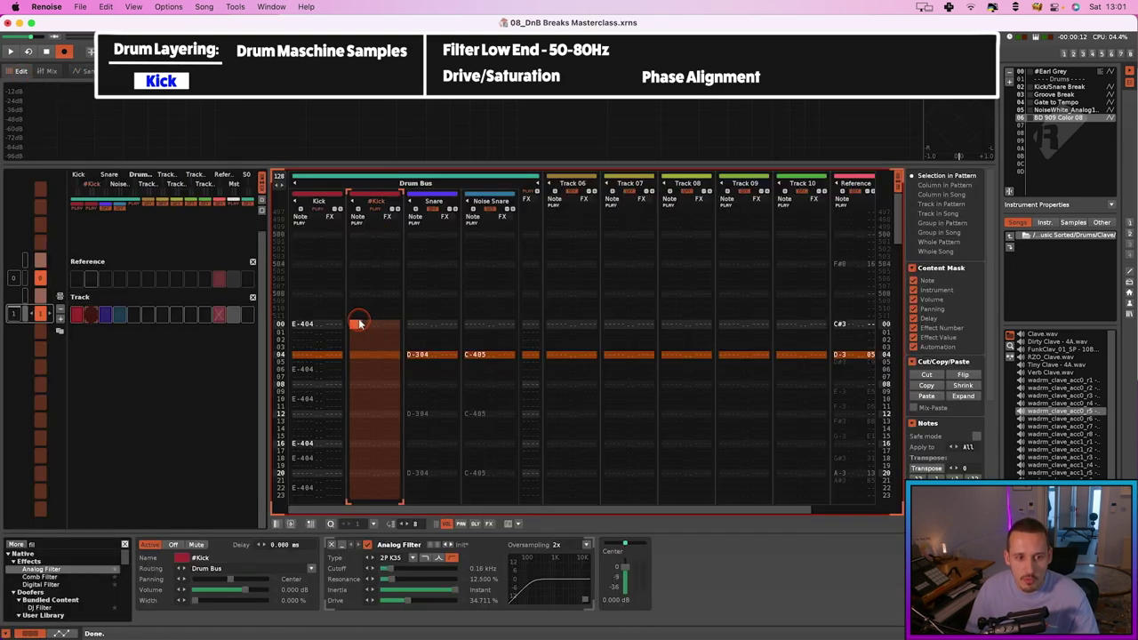
left_click(359, 323)
key("ctrl+v")
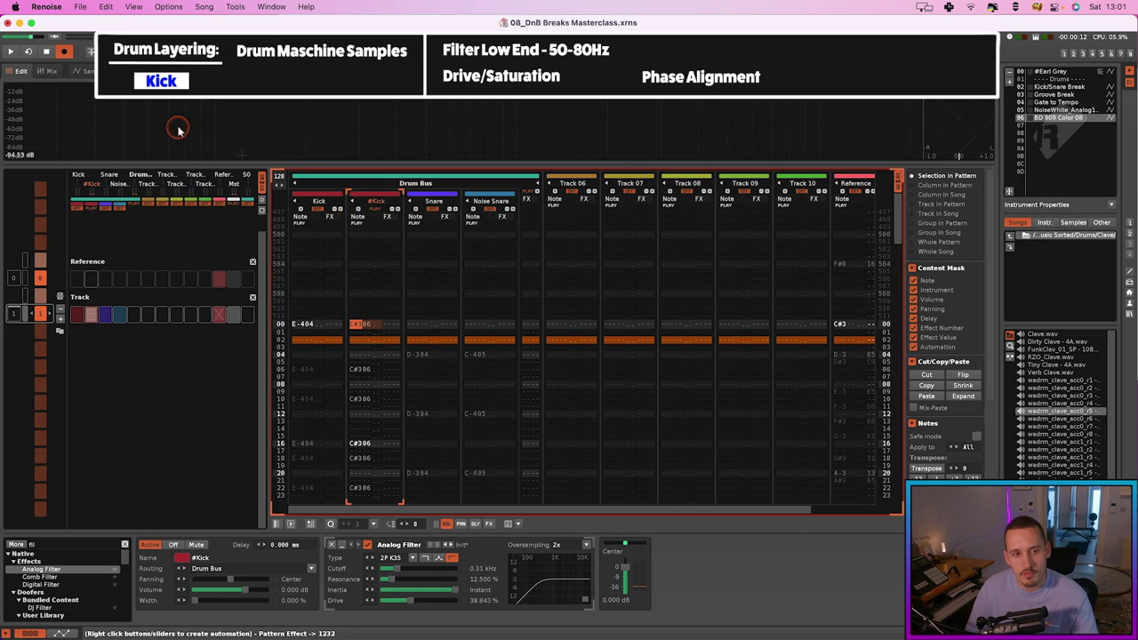
Add a volume AHDSR to BD 909 Color 08 with zero sustain and a decay of about 314 ms.
left_click(85, 72)
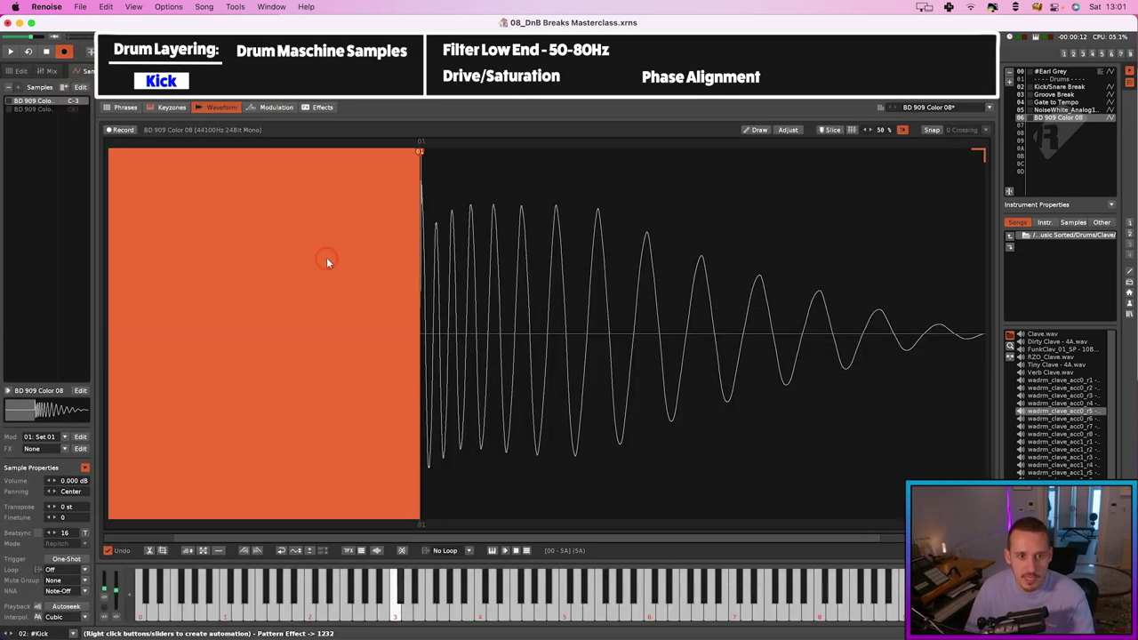
left_click(271, 106)
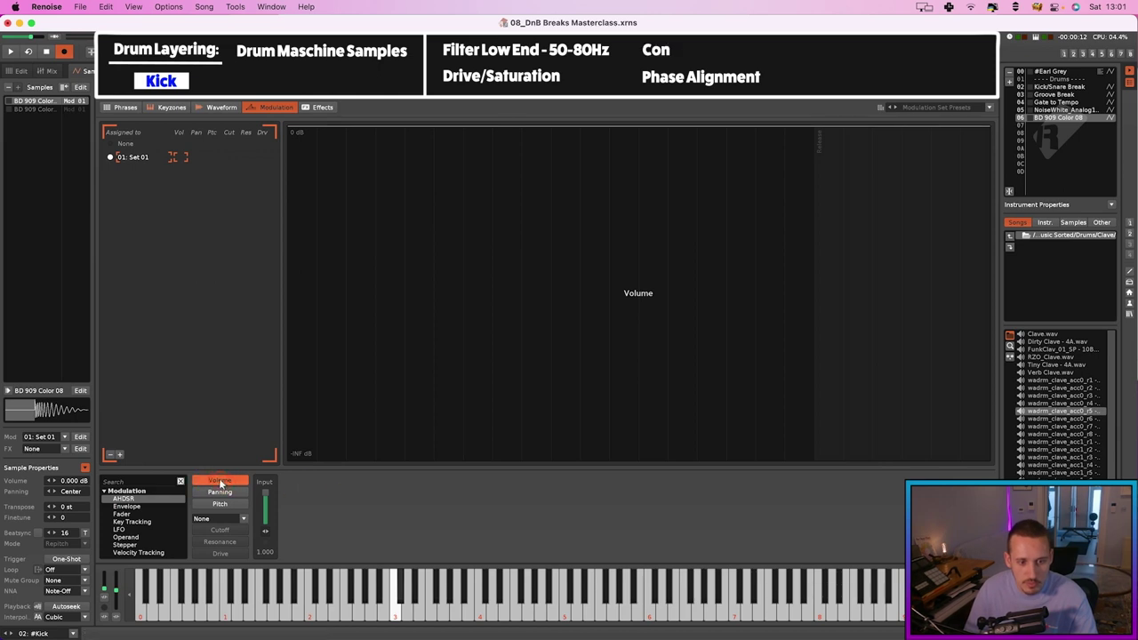
double_click(354, 497)
left_click_drag(396, 496, 406, 522)
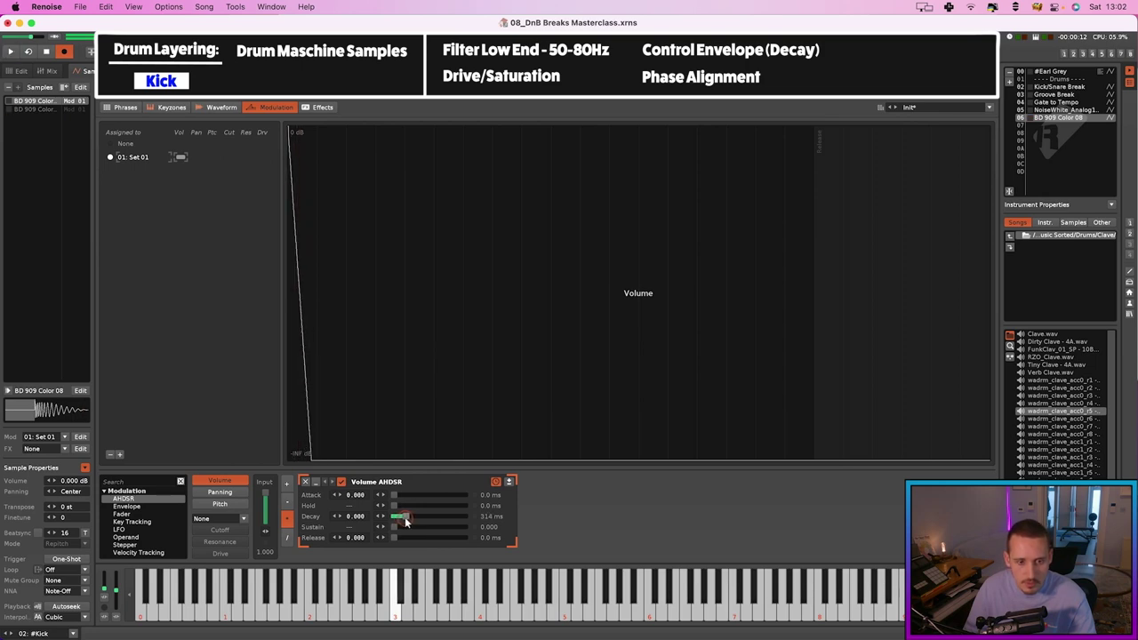
Raise the duplicate kick track's Analog Filter cutoff slightly and shorten the kick's volume envelope decay.
left_click(18, 70)
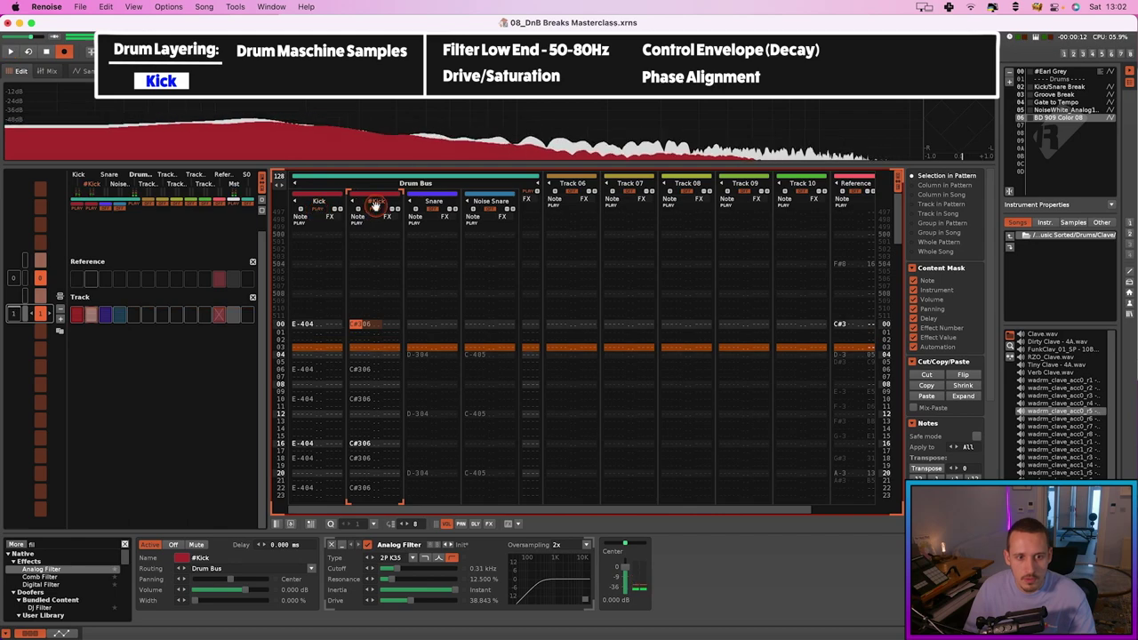
left_click(86, 70)
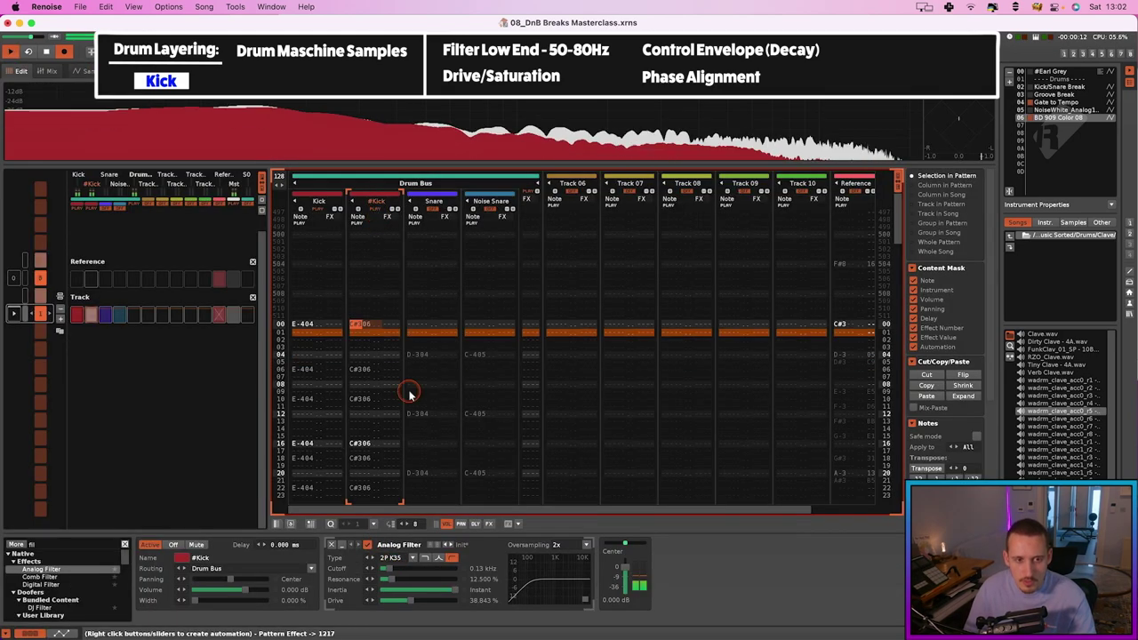
left_click_drag(391, 573, 394, 573)
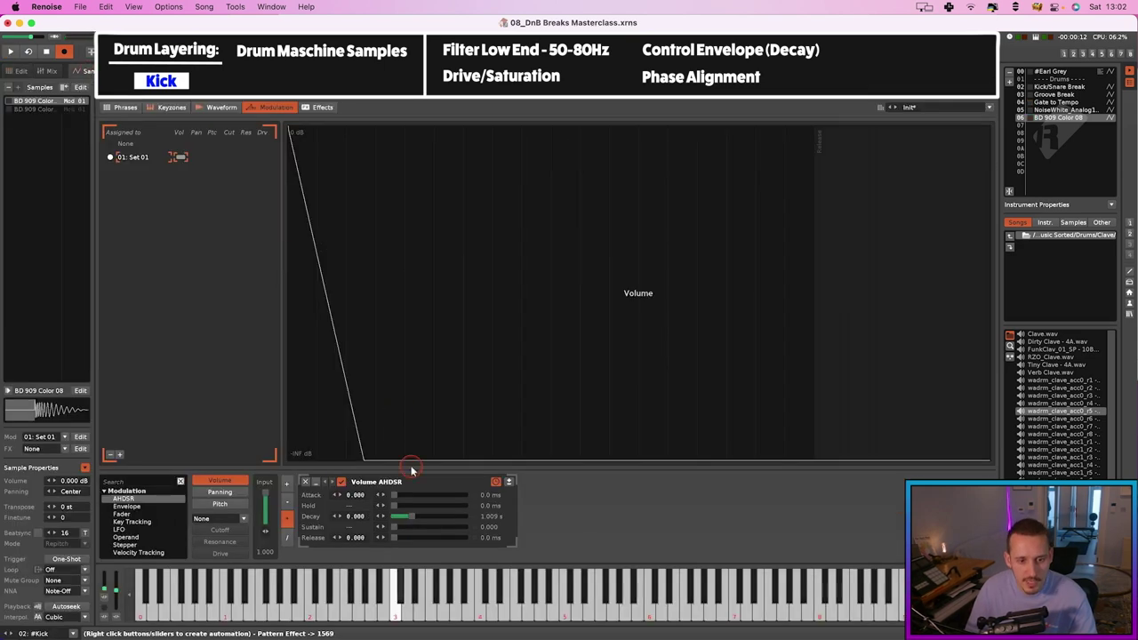
left_click_drag(408, 515, 399, 521)
Add a pitch envelope to the kick with a 48 st range, falling from maximum to around zero in about 45 ms.
left_click(220, 503)
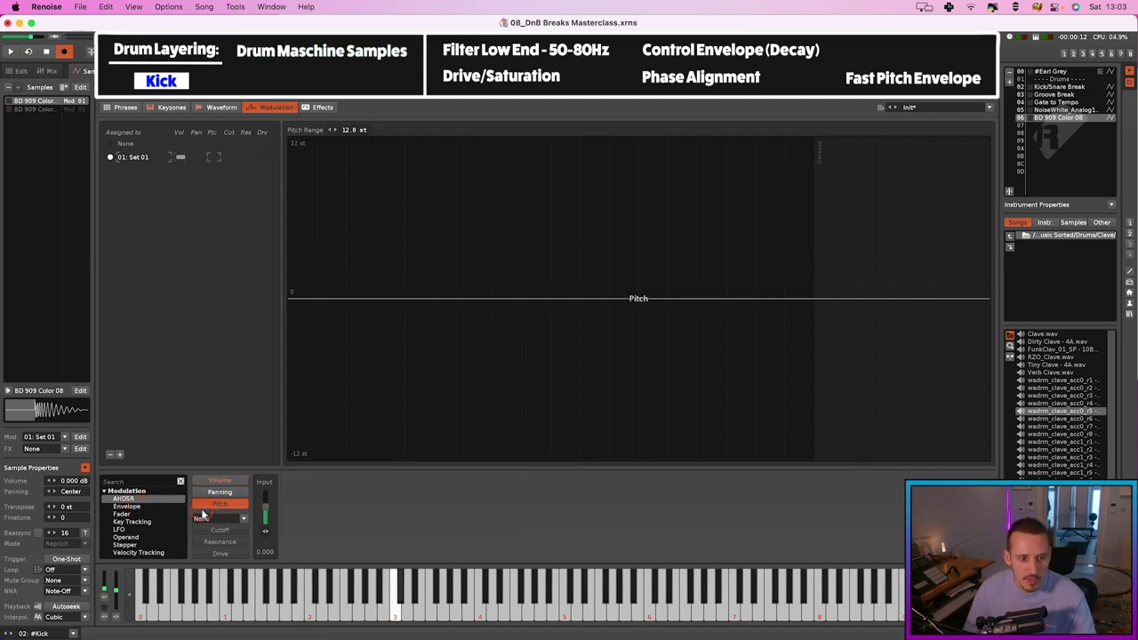
left_click(136, 507)
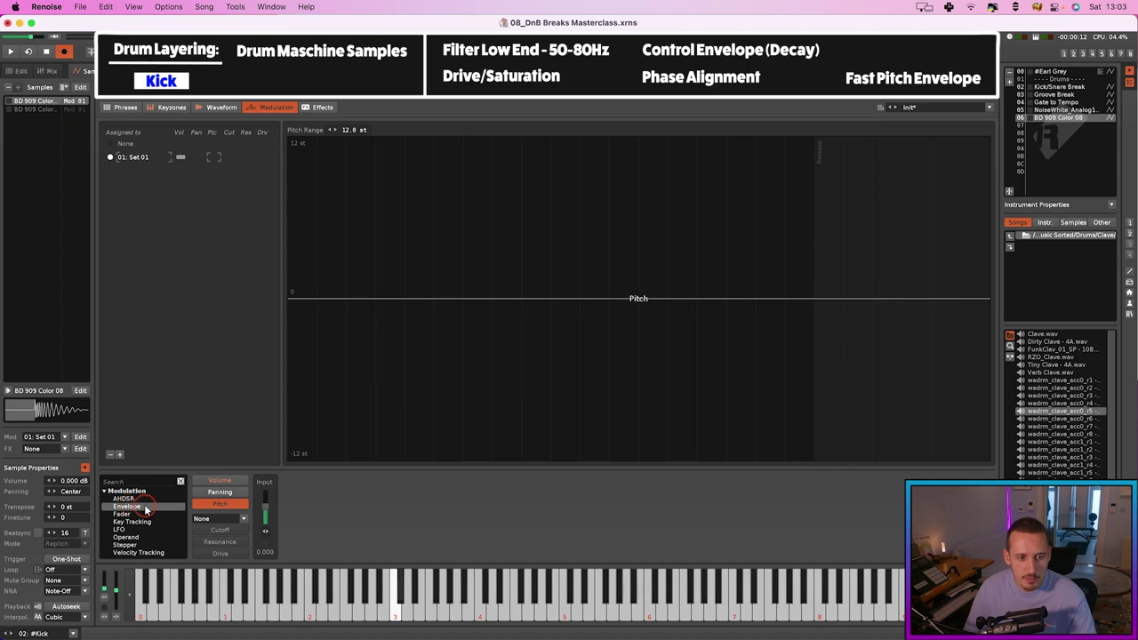
double_click(168, 509)
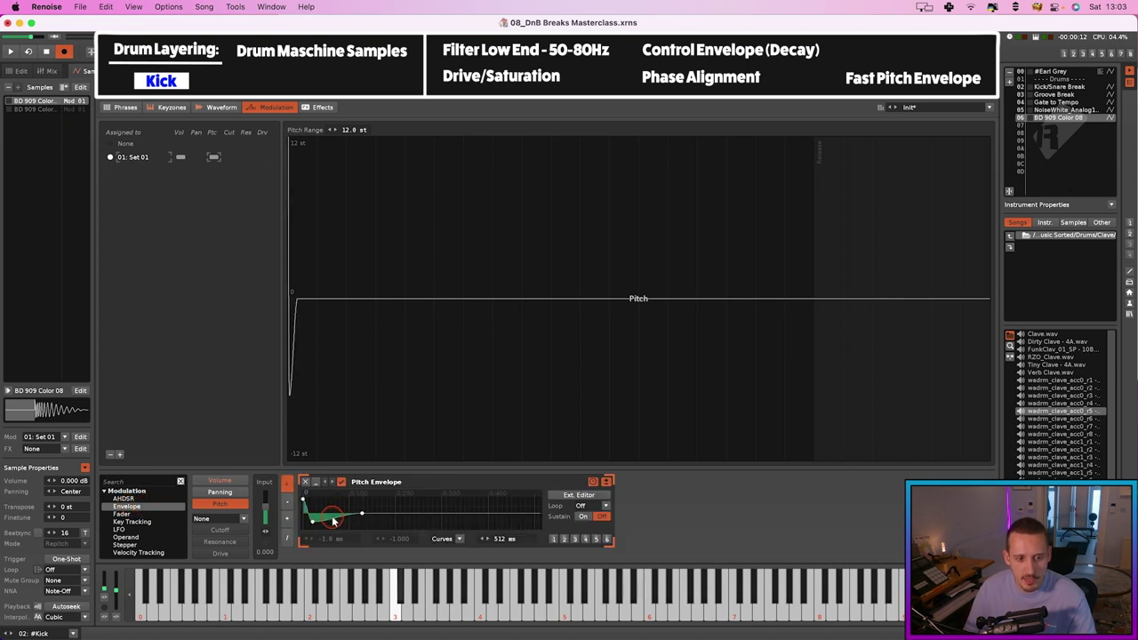
left_click_drag(318, 524, 400, 512)
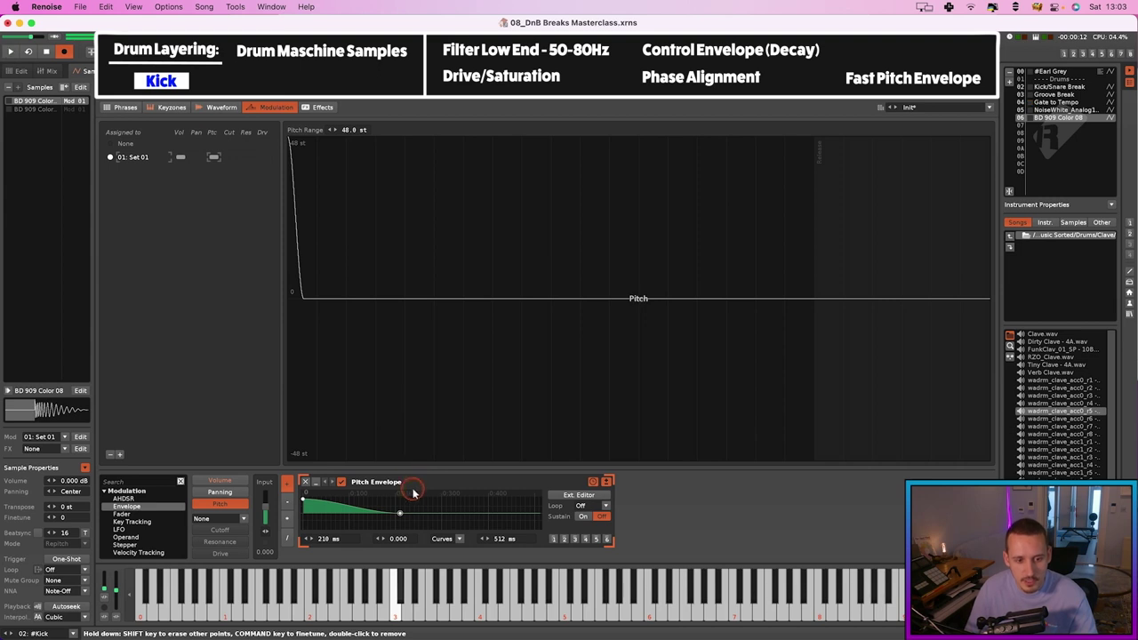
left_click_drag(402, 516, 324, 514)
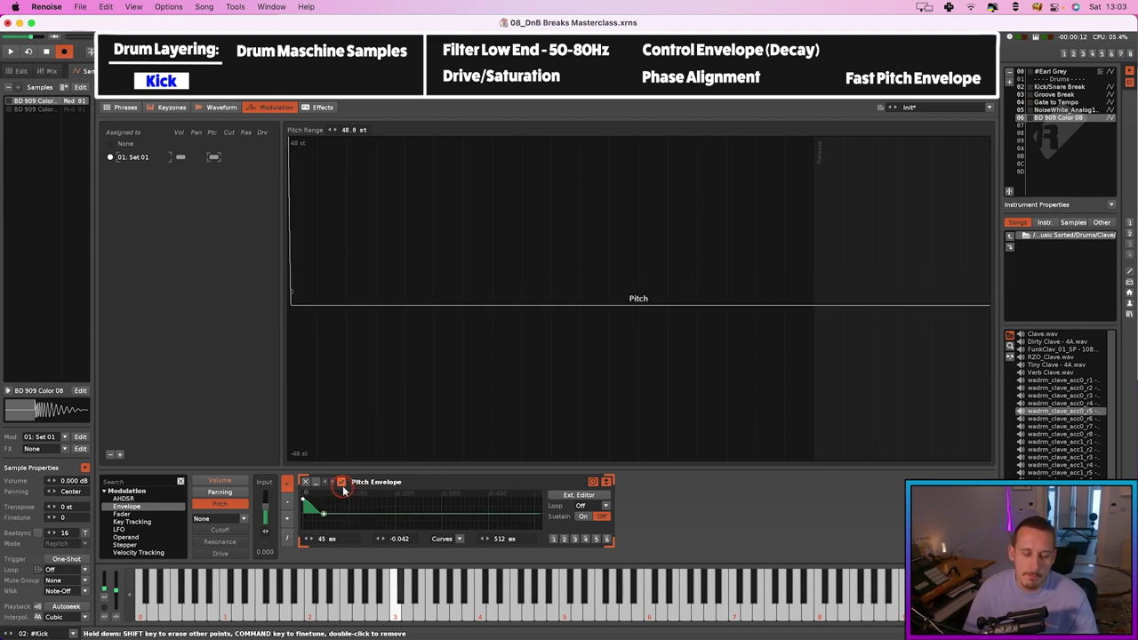
Play the beat and compare it with the duplicate kick track muted and unmuted.
left_click(20, 70)
left_click(383, 214)
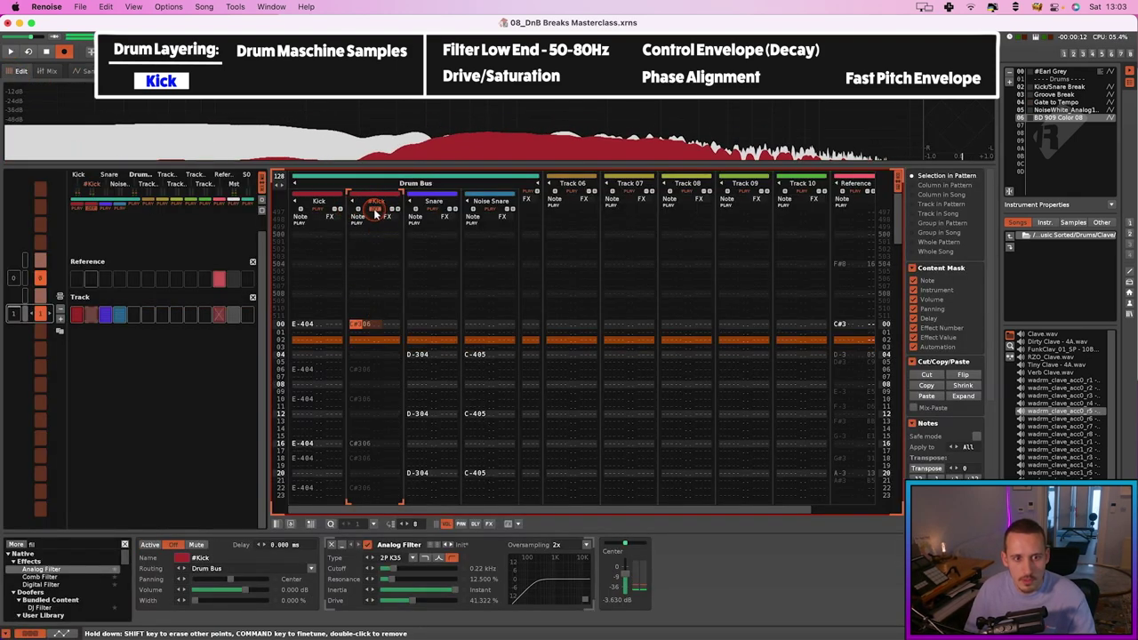
left_click(376, 211)
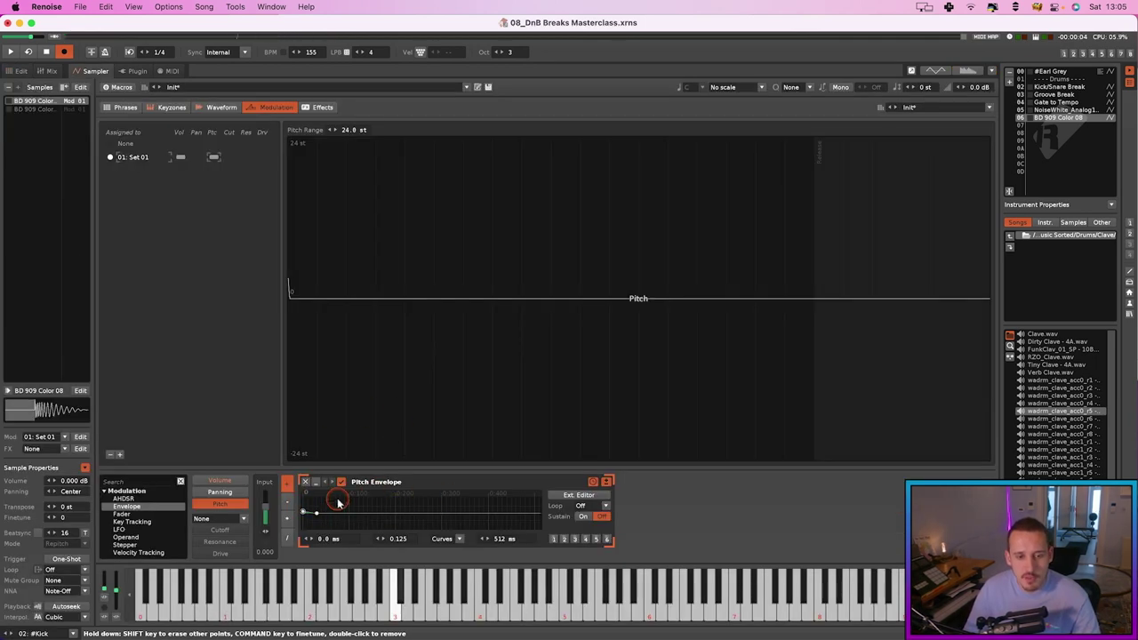
Examine the pitch envelope in the extended editor and compare the kick with and without it during playback.
left_click(578, 494)
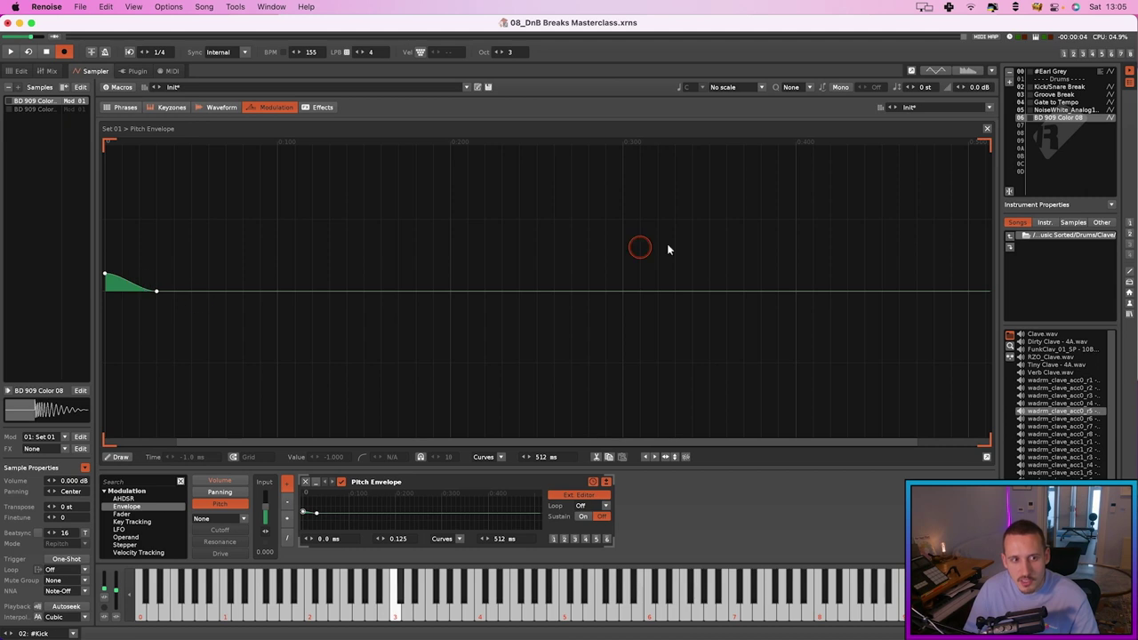
left_click(987, 130)
key("space")
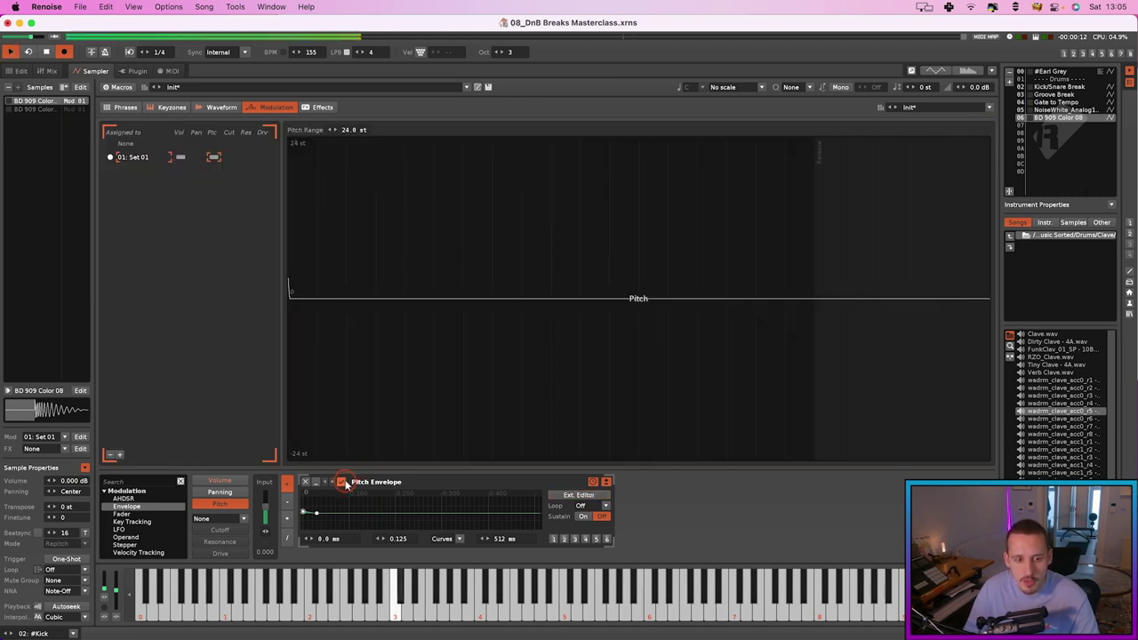
left_click(342, 482)
left_click(341, 482)
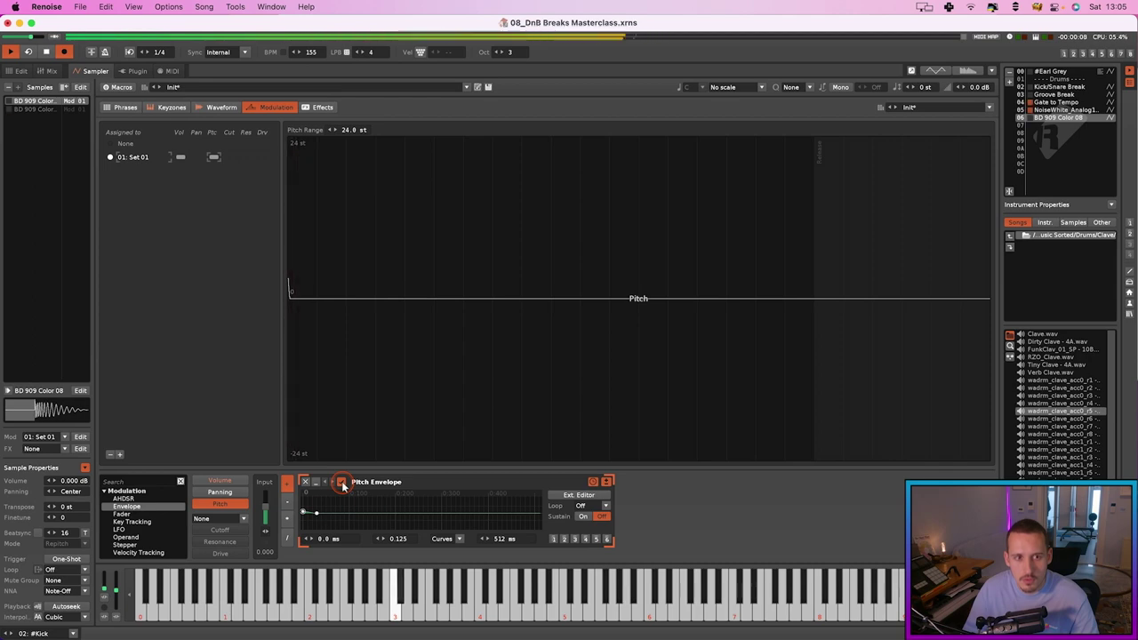
key("space")
Switch to AudioFinder, audition the open and closed hi-hat samples, and load BPD_CHOONCLOSEDHAT - 4A.wav into an empty Renoise instrument slot.
key("F1")
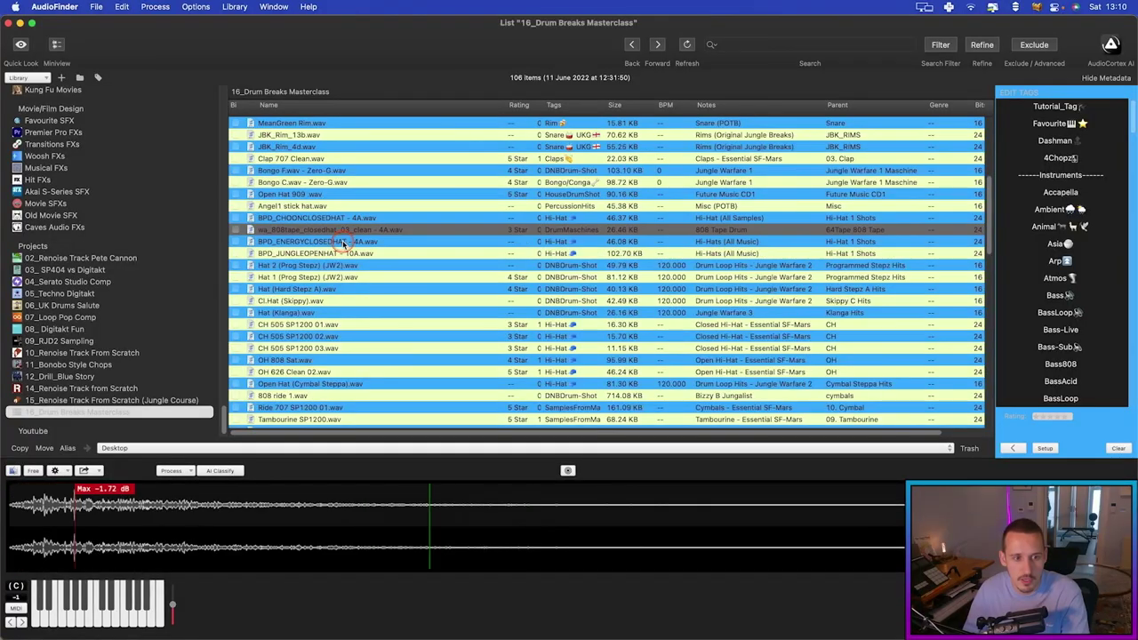
left_click(342, 253)
left_click(342, 241)
left_click(342, 229)
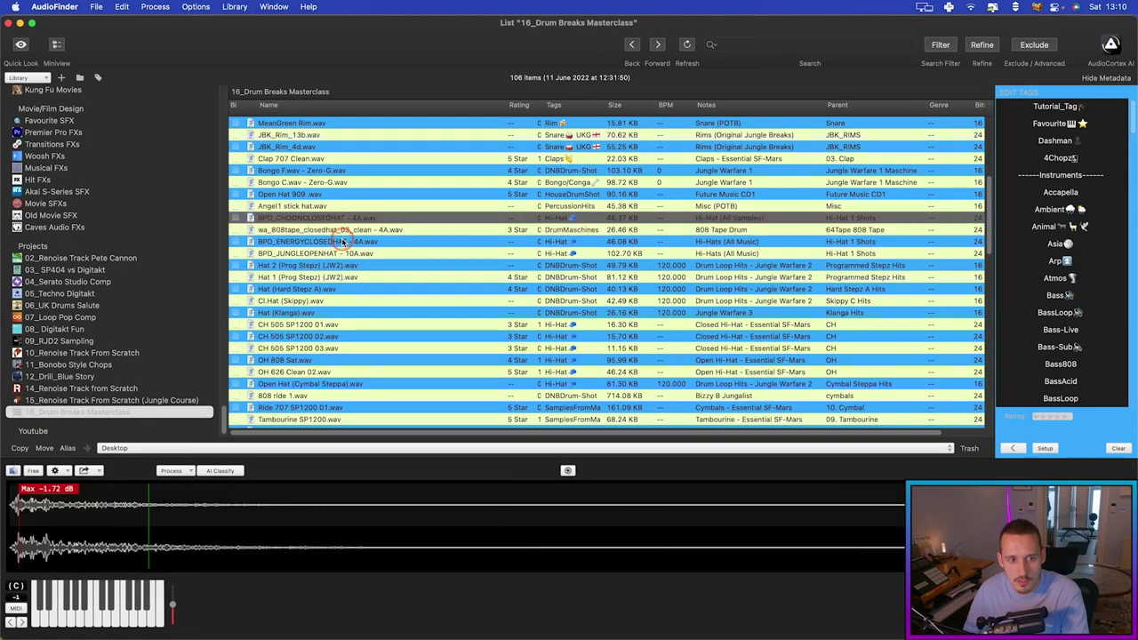
key("Down")
key("Down")
key("Down")
key("Up")
key("Up")
left_click(340, 220)
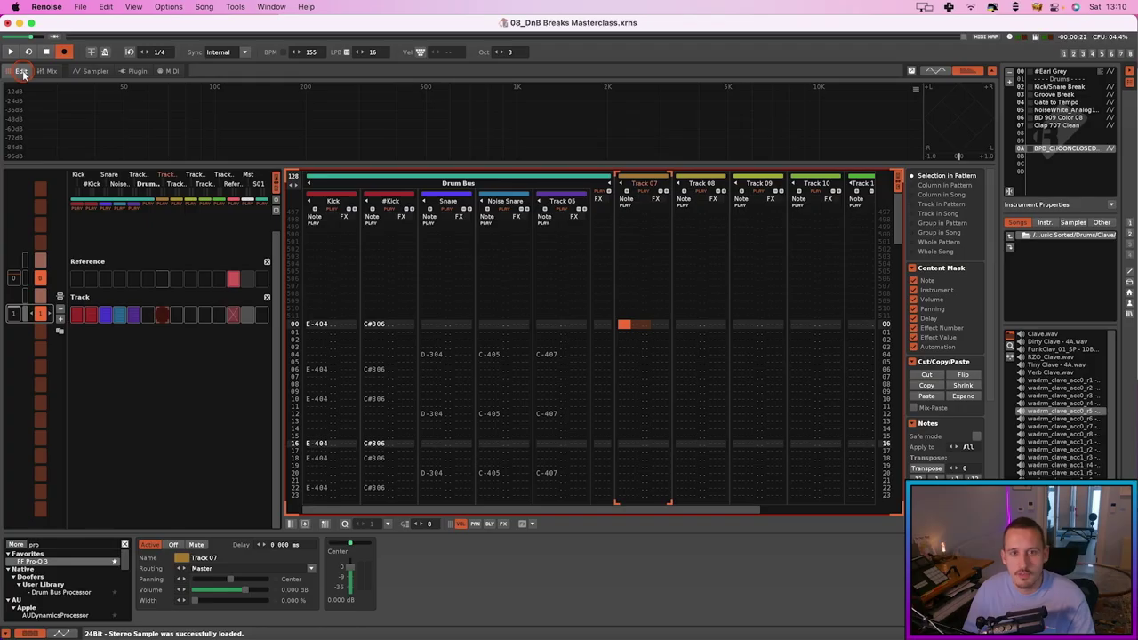
Inspect the hi-hat instrument's samples in the sampler, view the BPD_JUNGLEOPENHAT waveform, and return to the pattern editor.
key("ctrl+Right")
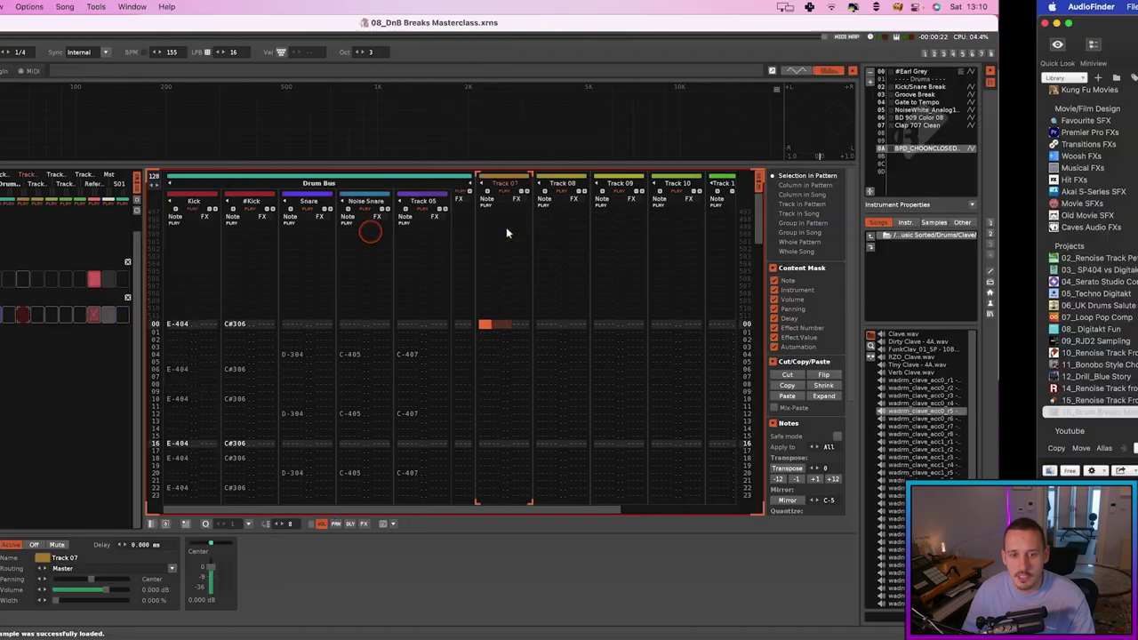
key("ctrl+Left")
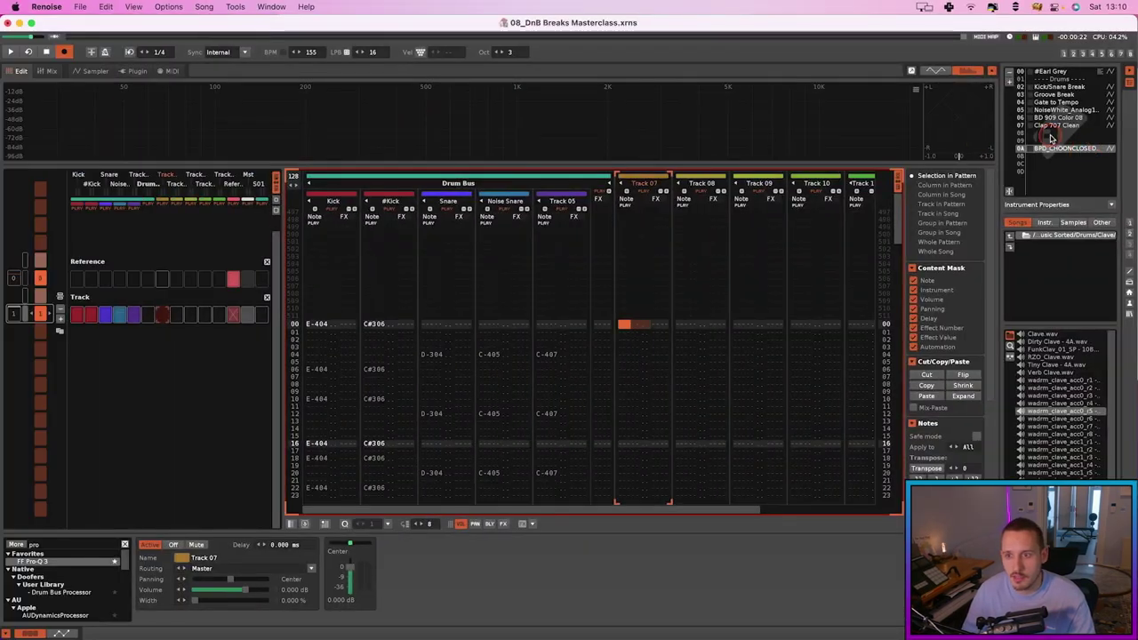
left_click(95, 70)
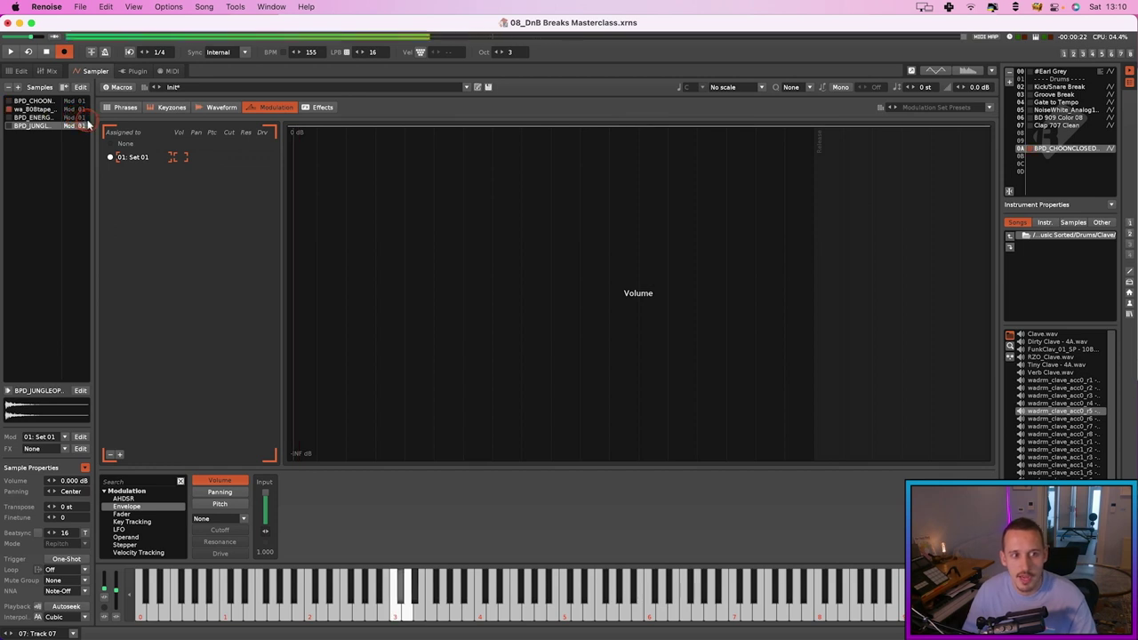
left_click(221, 107)
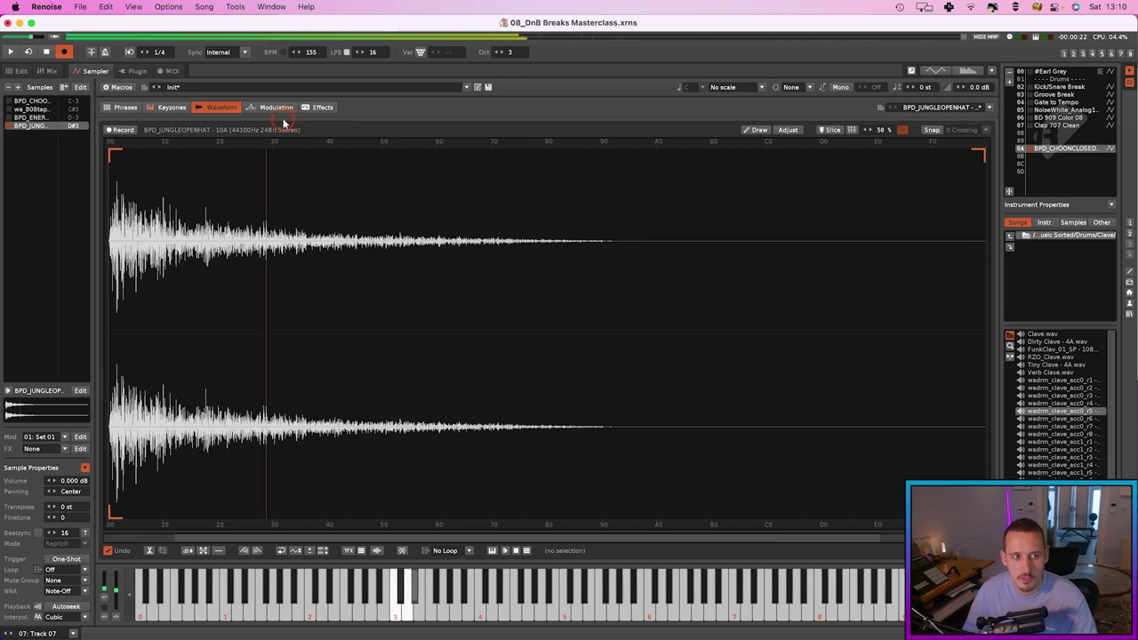
left_click(16, 71)
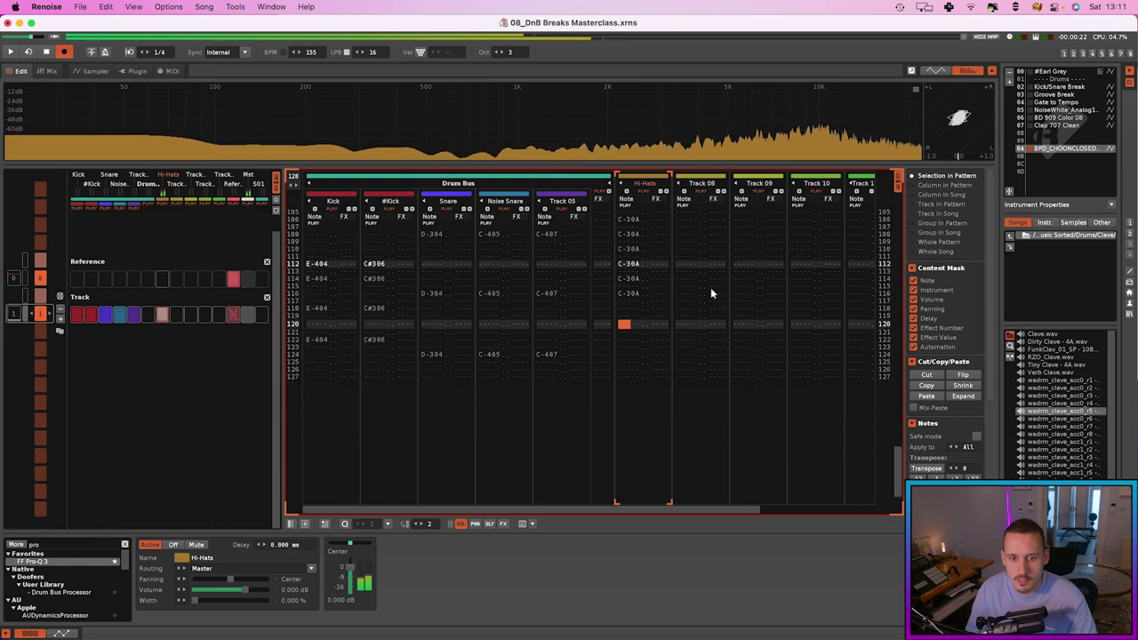
Audition the hat samples during playback by transposing all Hi-Hats track notes, settling on C#3 for the closed 808 tape hat.
key("space")
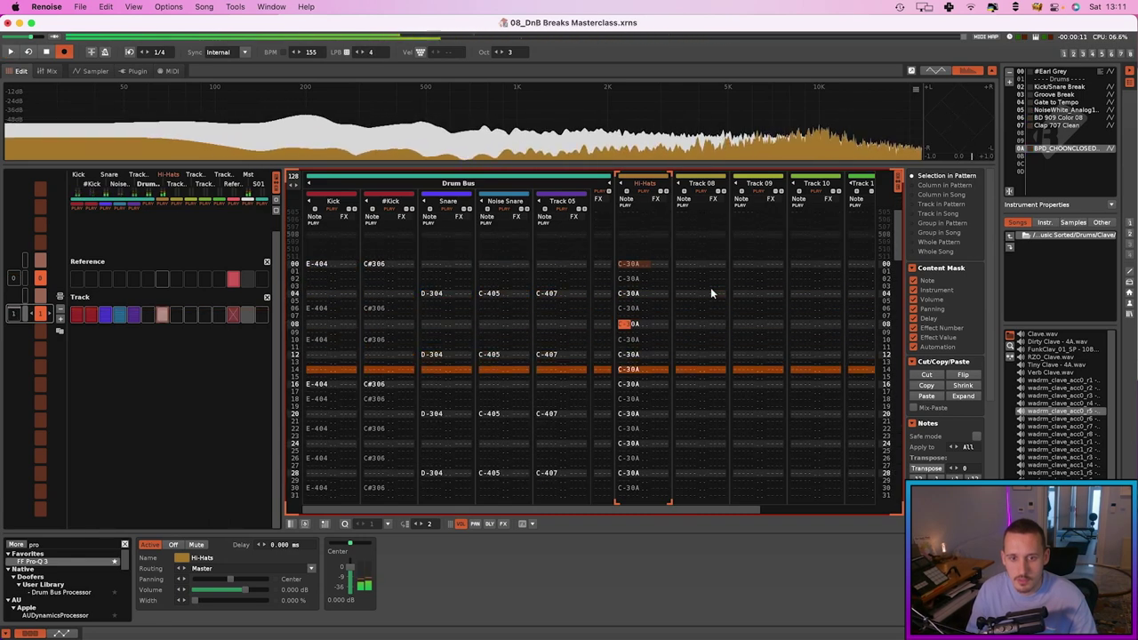
key("super+a")
key("super+F2")
key("super+F2")
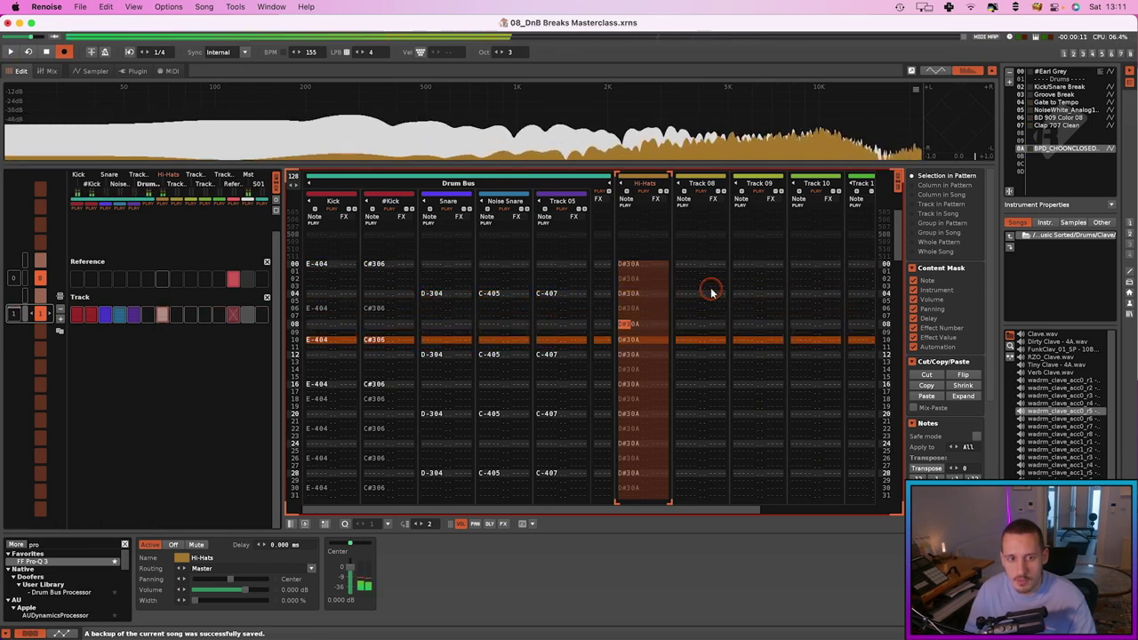
key("super+F1")
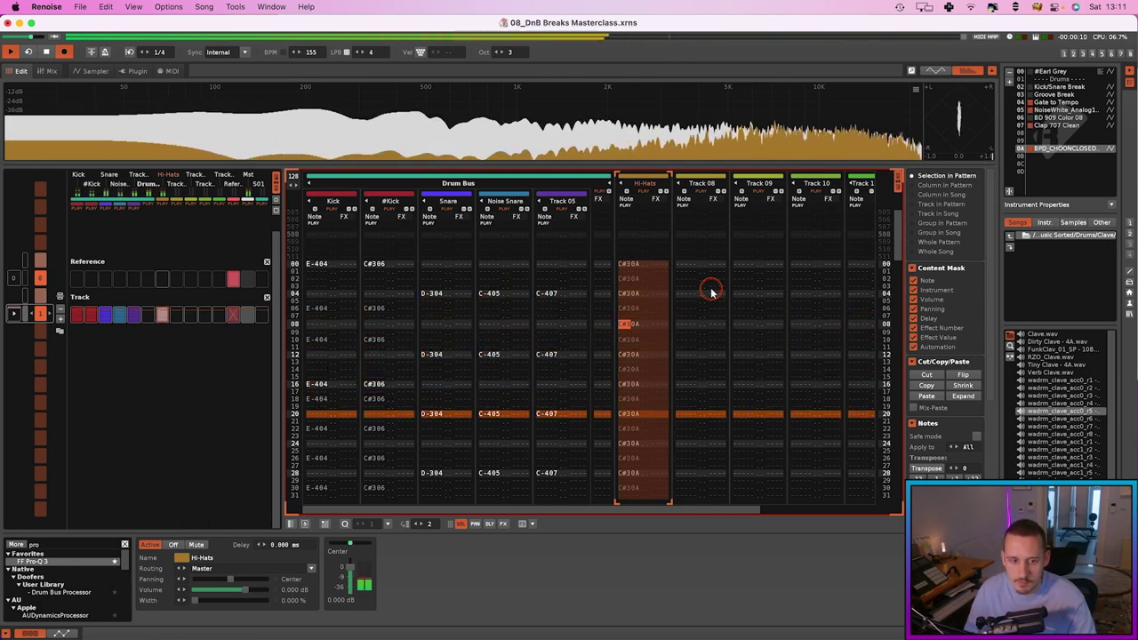
key("space")
Enter alternating volume values of 60 and 80 on the hi-hat notes from line 00 and play the beat.
key("Home")
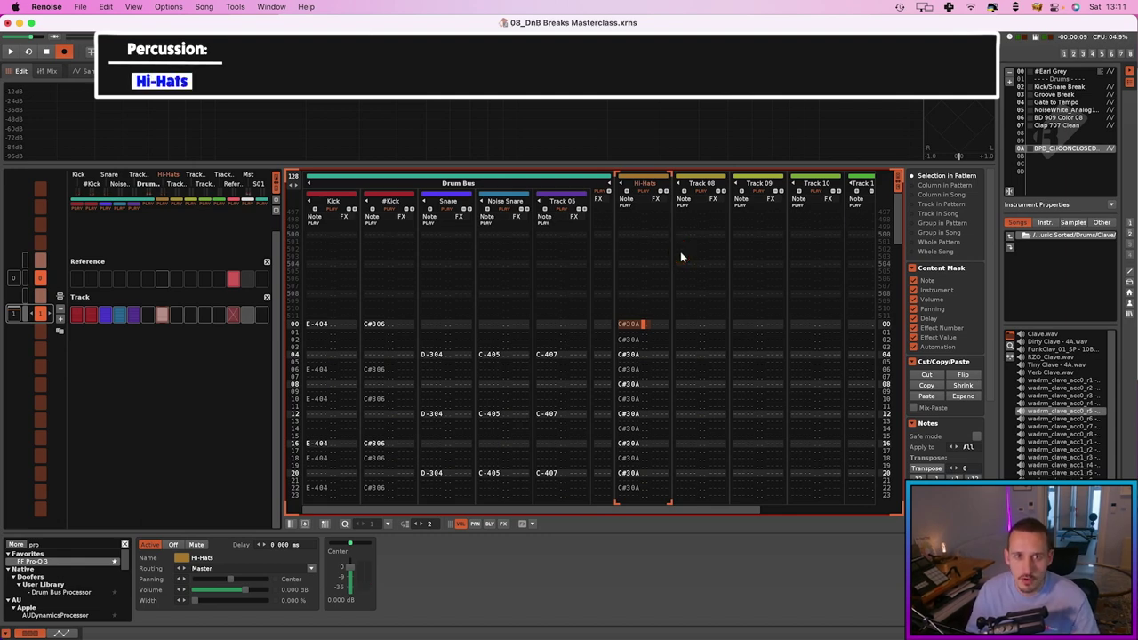
type("60")
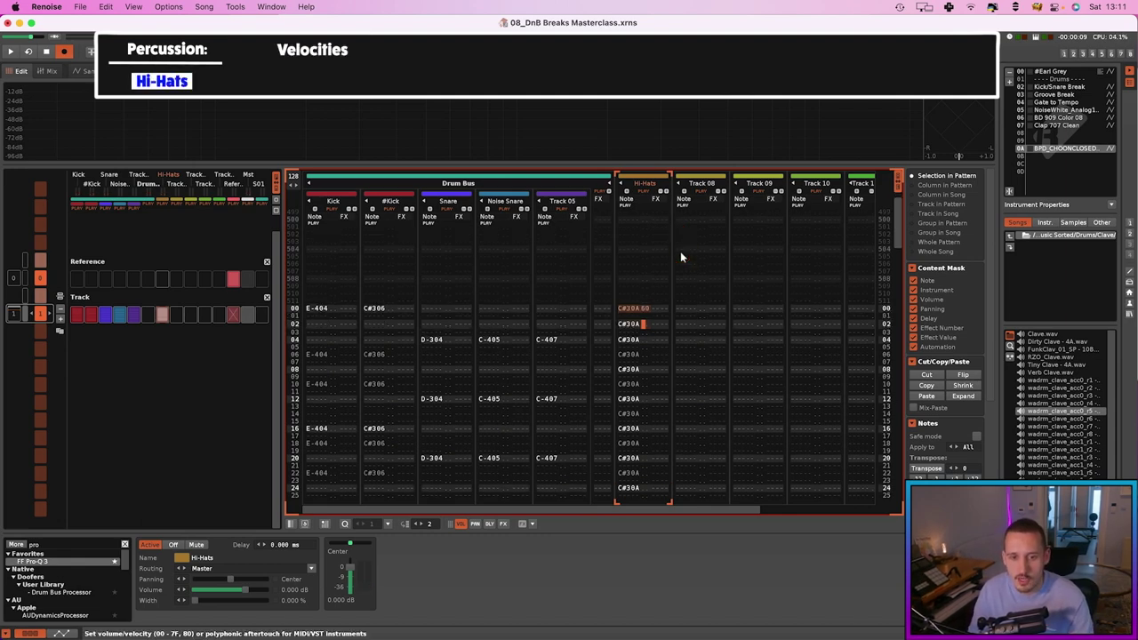
type("806080608060806080")
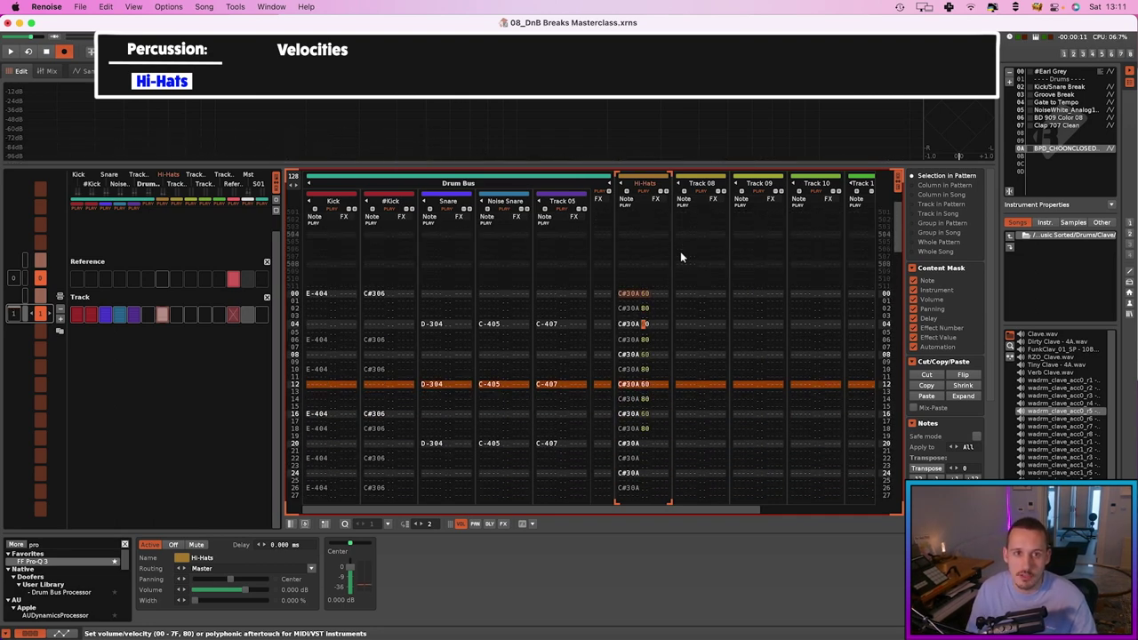
key("space")
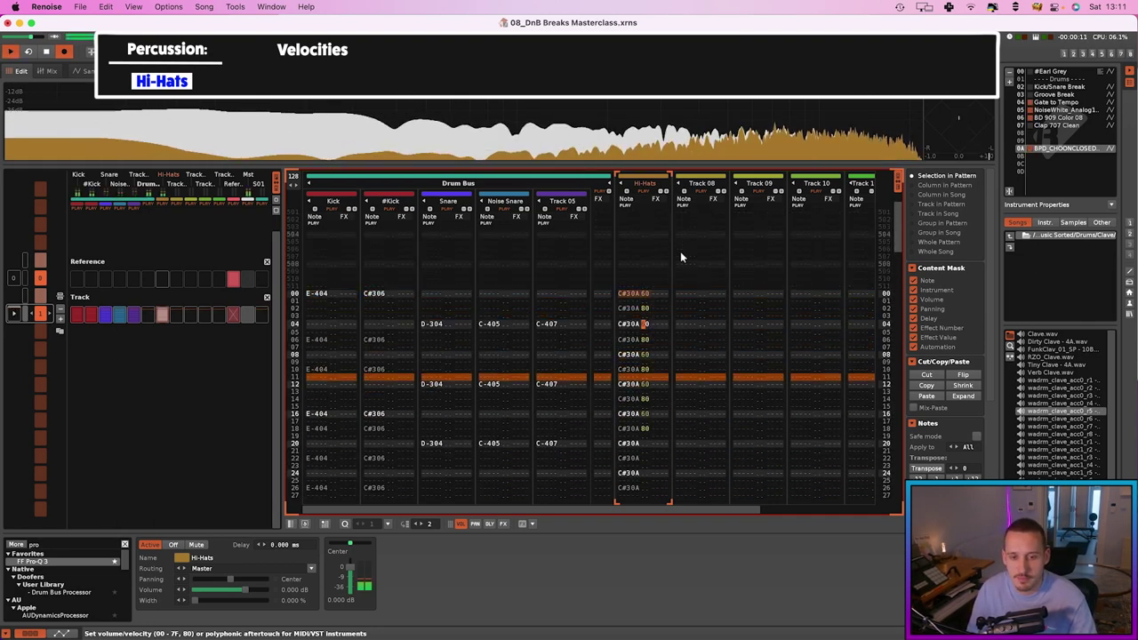
key("Left")
key("Left")
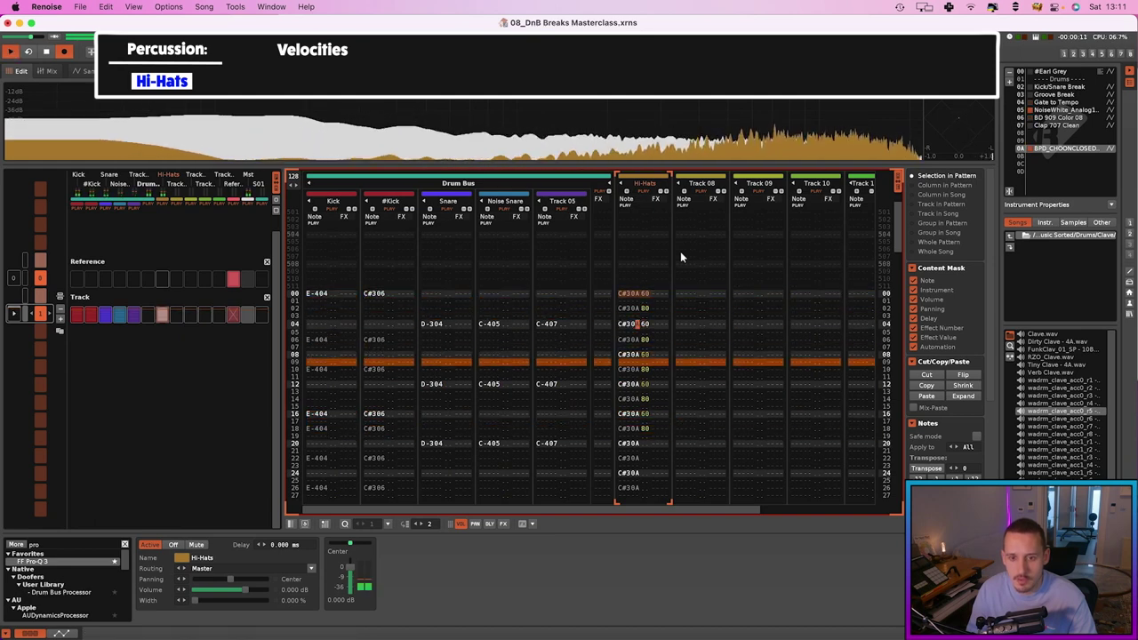
key("space")
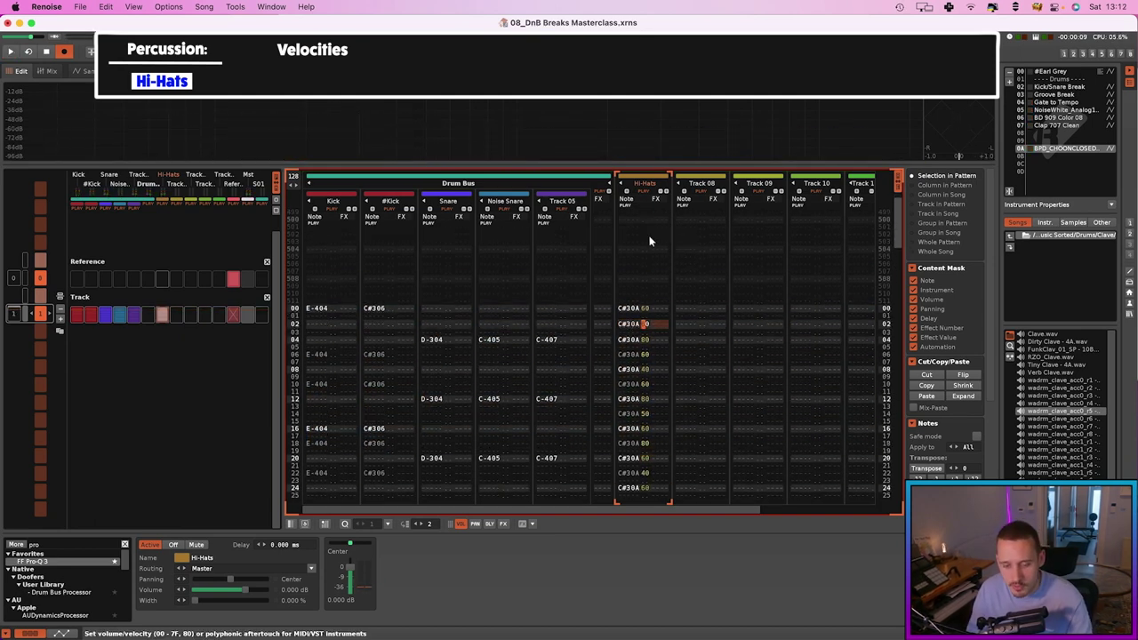
Set the hi-hat volumes from line 02 to a repeating 70, 80, 70, 60 sequence through line 28 and play the beat.
key("7")
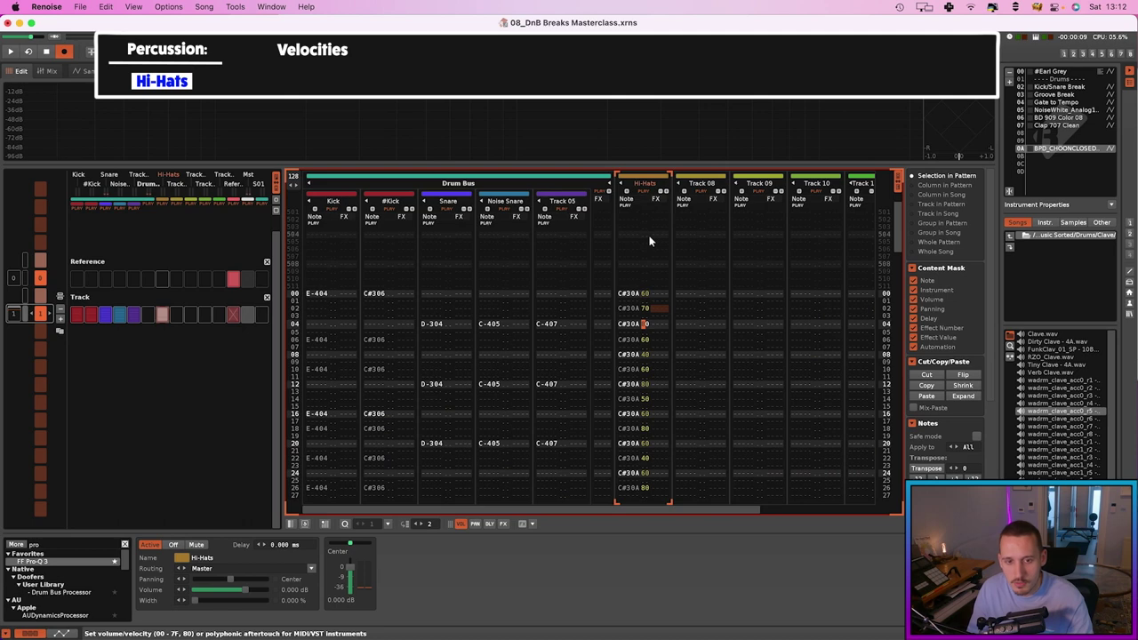
key("8")
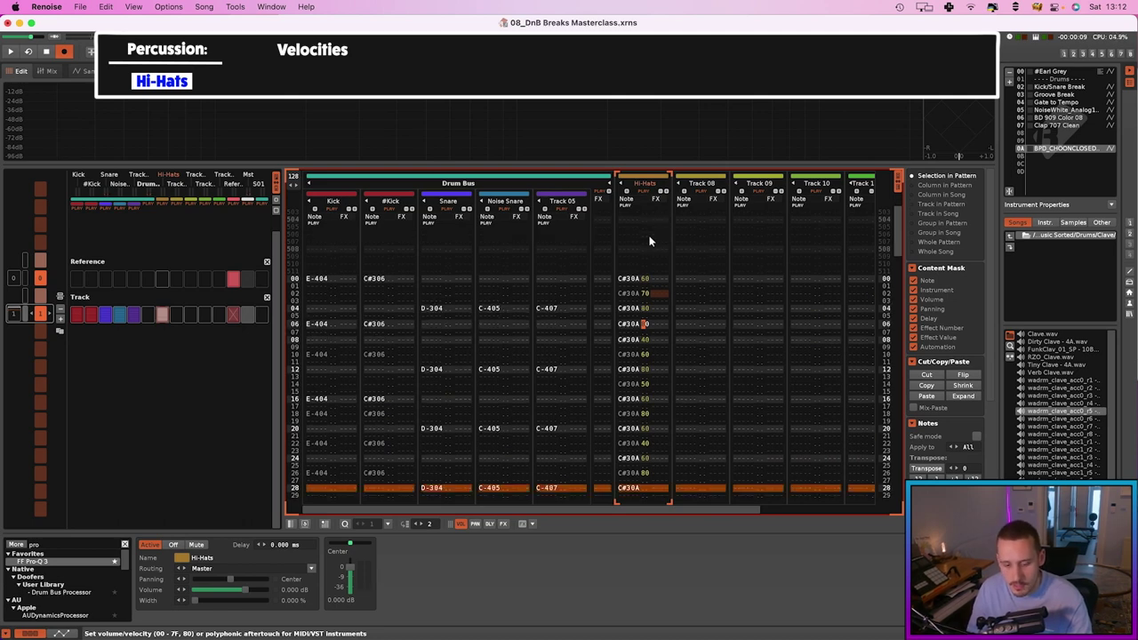
key("7")
key("6")
key("7")
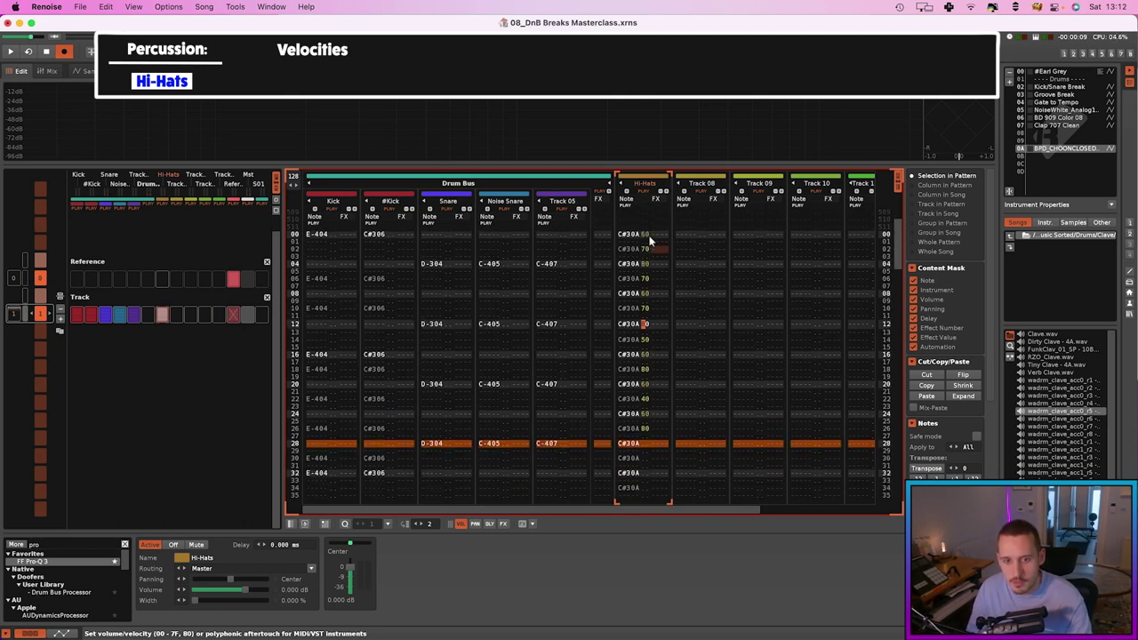
key("8")
key("7")
key("space")
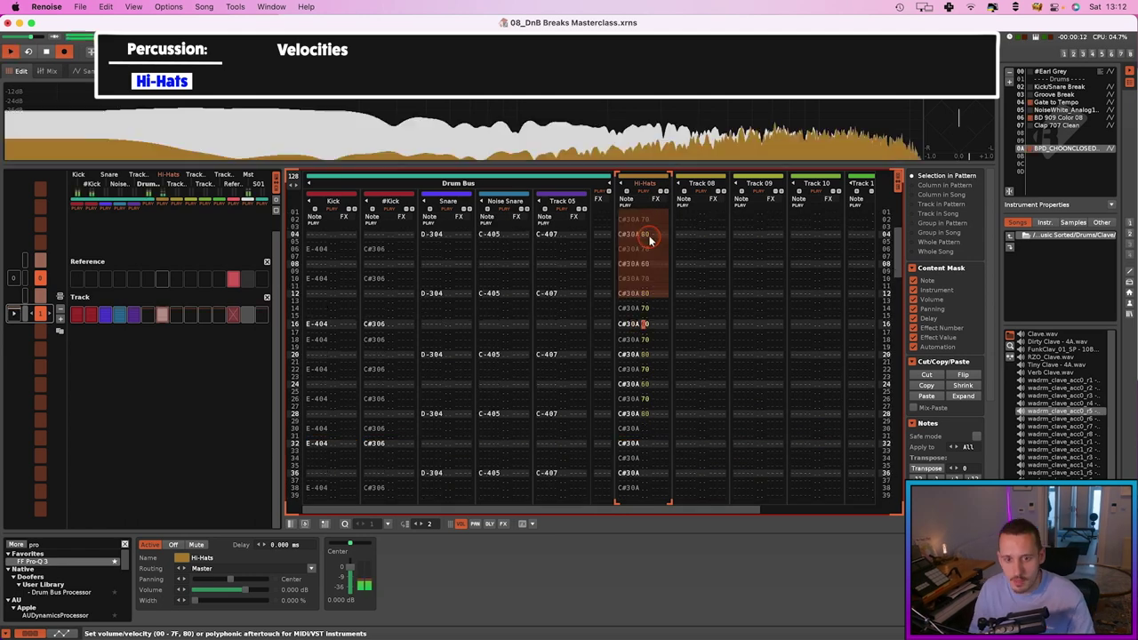
type("7678767876")
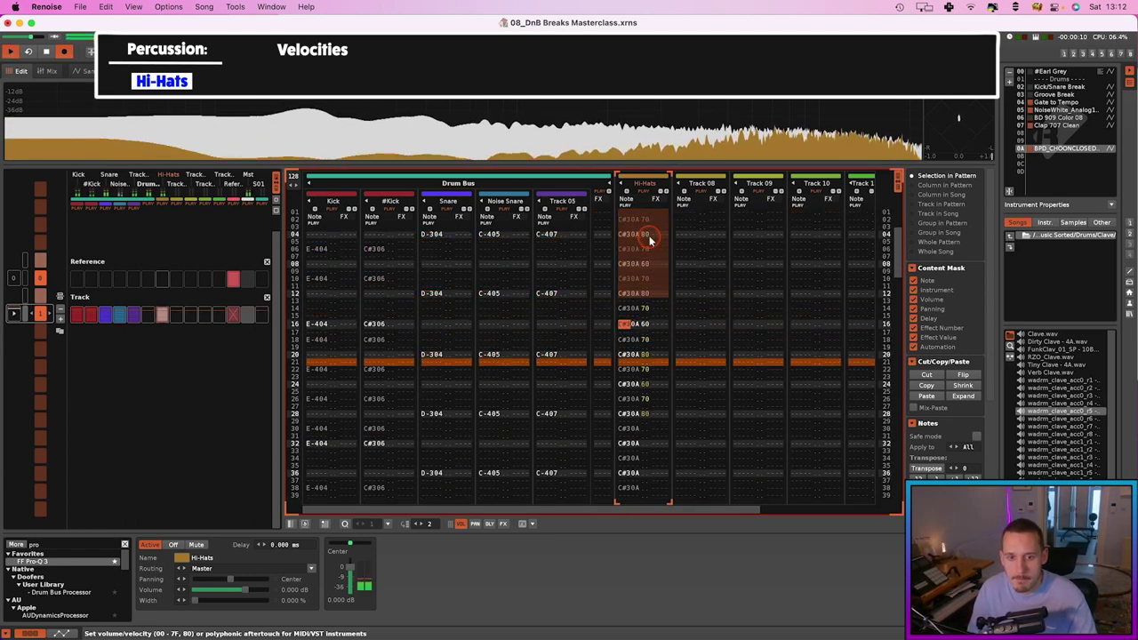
key("space")
Repeat the 60, 70, 80, 70 hi-hat volume sequence through the remaining lines of the pattern.
key("Page_Down")
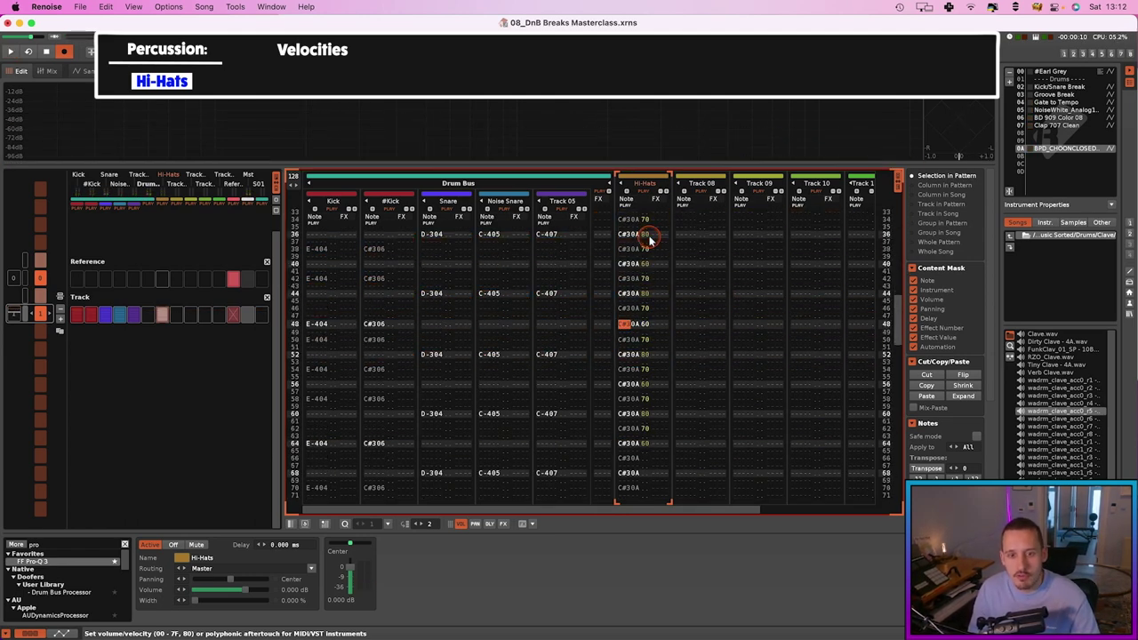
key("Page_Down")
key("Page_Down")
key("Page_Down")
key("Page_Down")
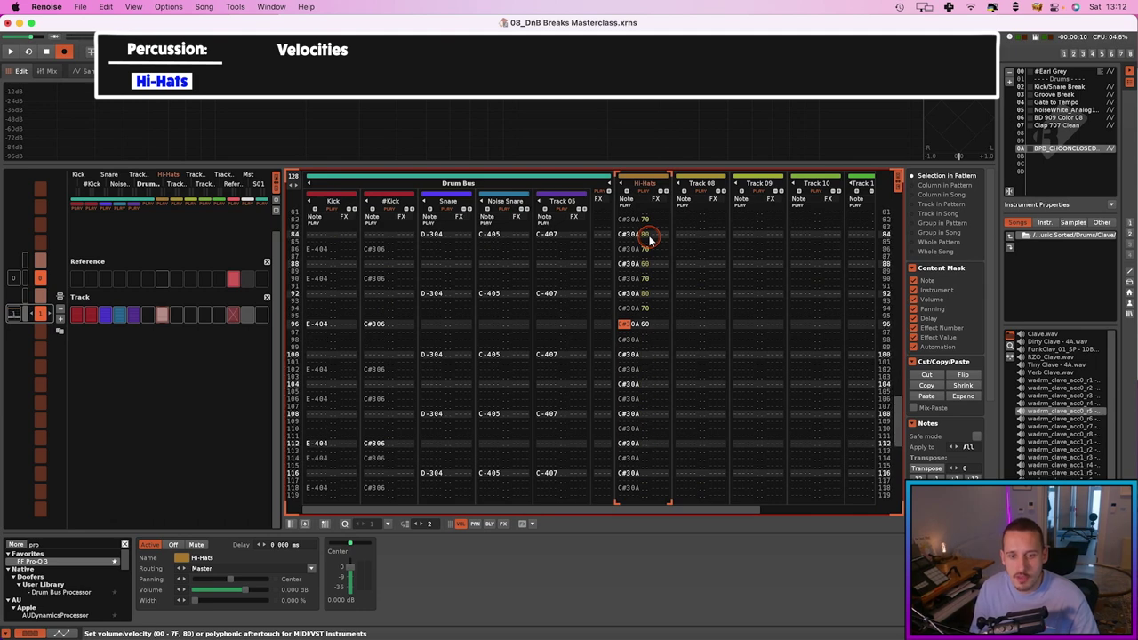
key("Page_Down")
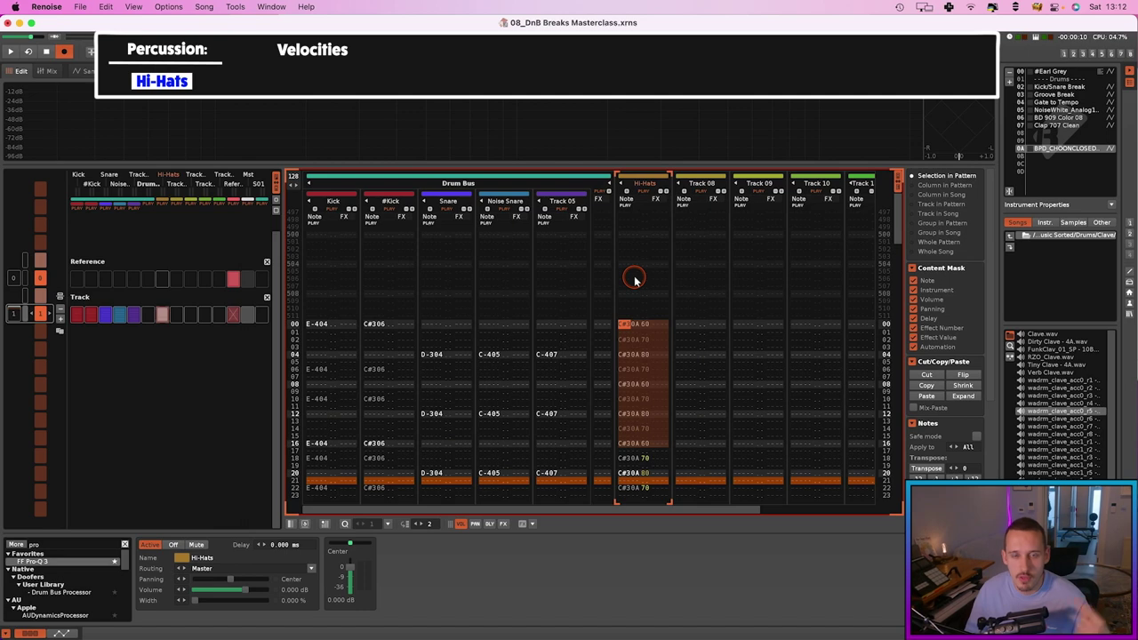
Humanize the velocities of the selected hi-hat notes and listen to the beat.
left_click(638, 331)
double_click(654, 333)
right_click(652, 334)
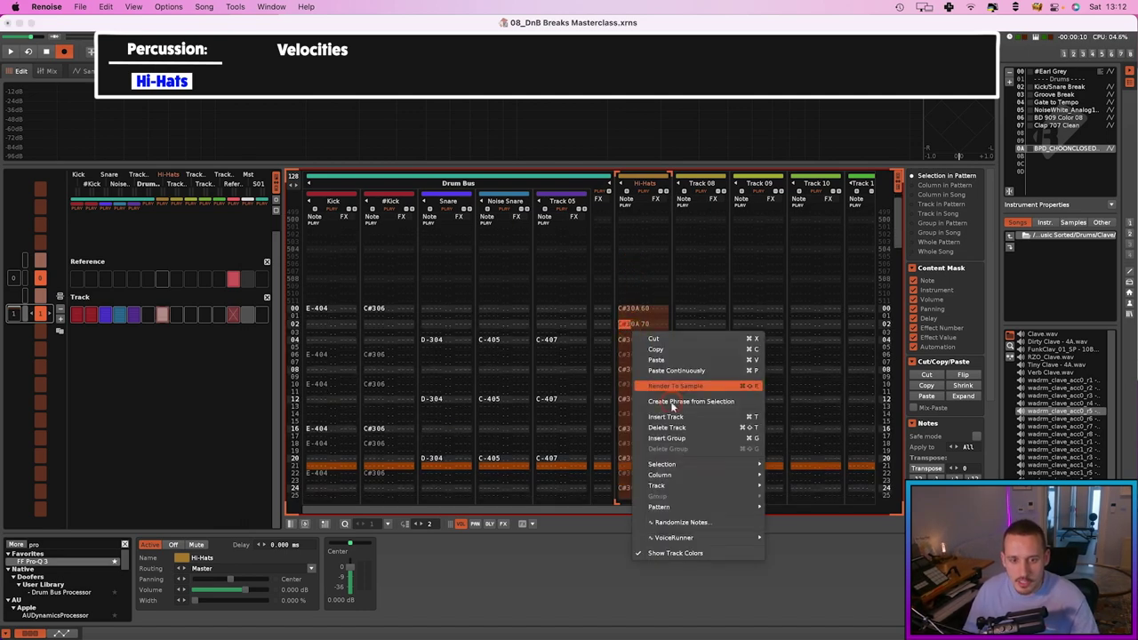
mouse_move(691, 474)
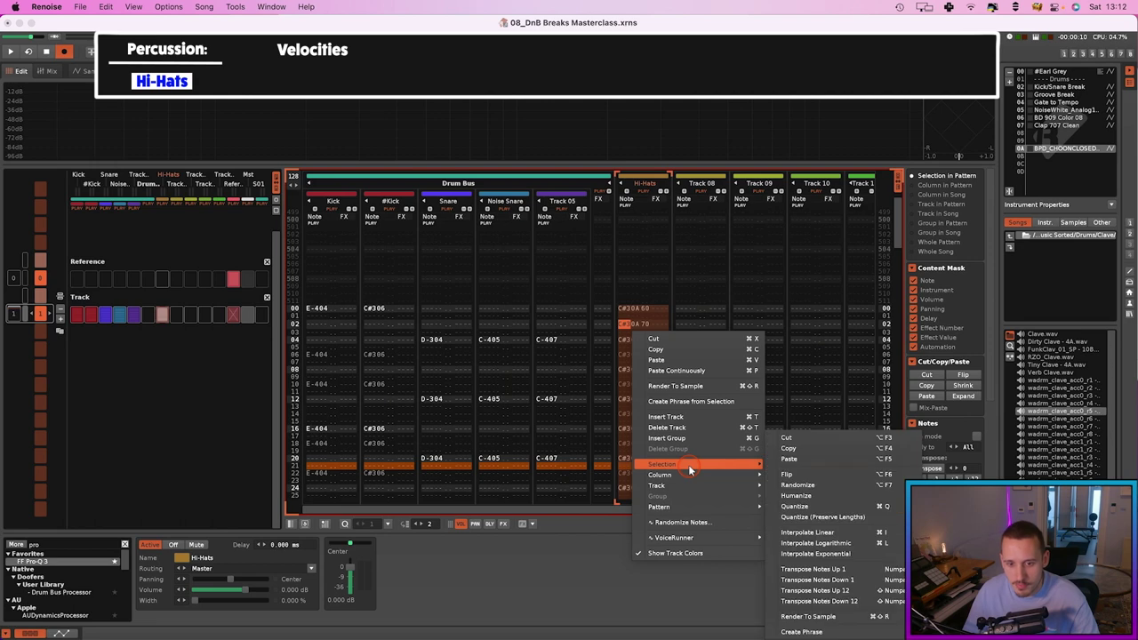
left_click(831, 494)
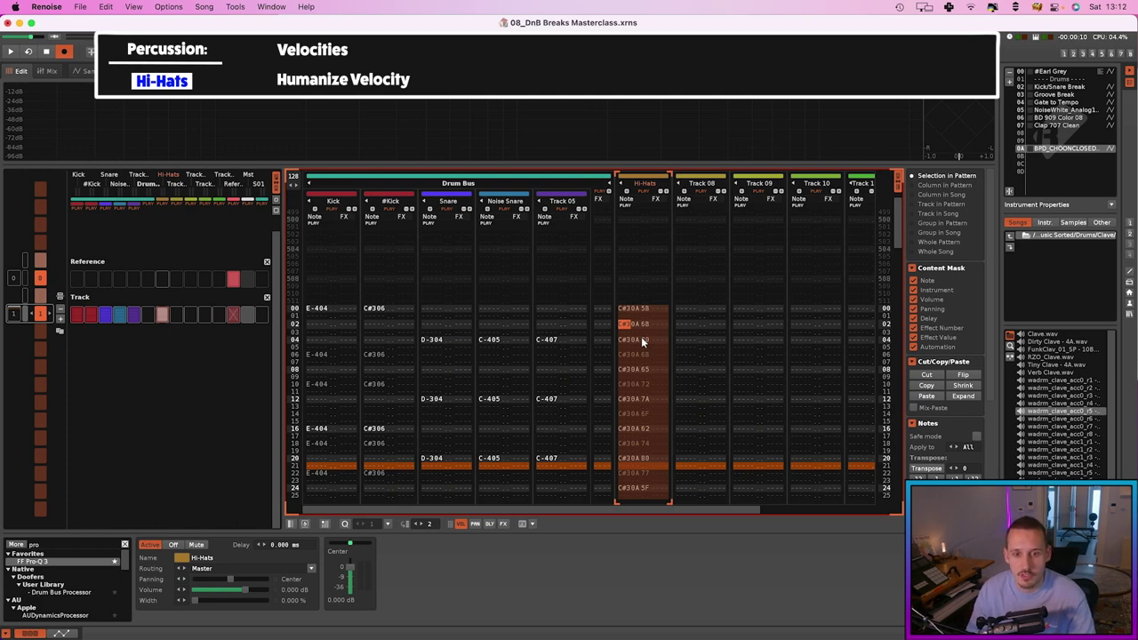
key("space")
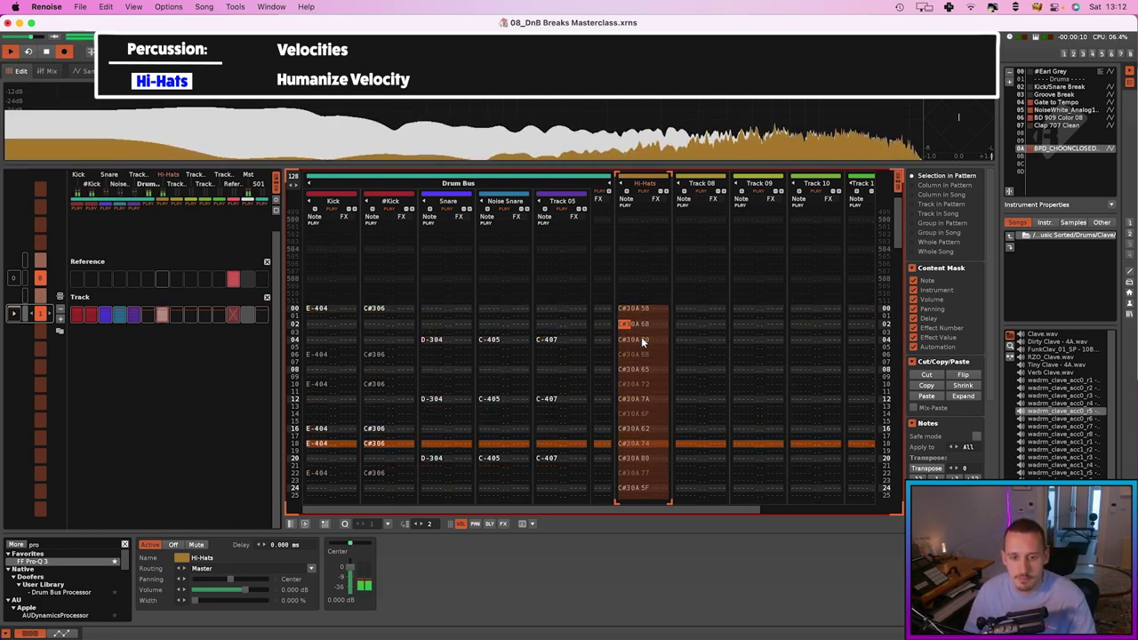
key("space")
Add a Gainer effect to the Hi-Hats track.
left_click(51, 545)
type("gain")
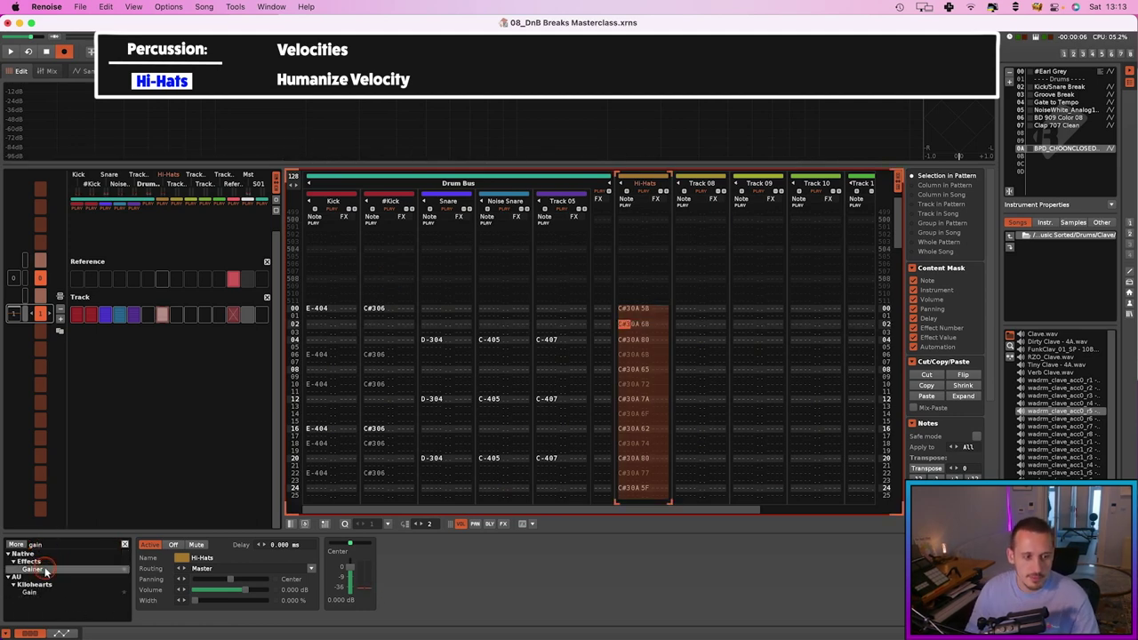
key("Return")
Add an Analog Filter to the Hi-Hats track and set its high-pass cutoff to about 0.86 kHz during playback.
type("fi")
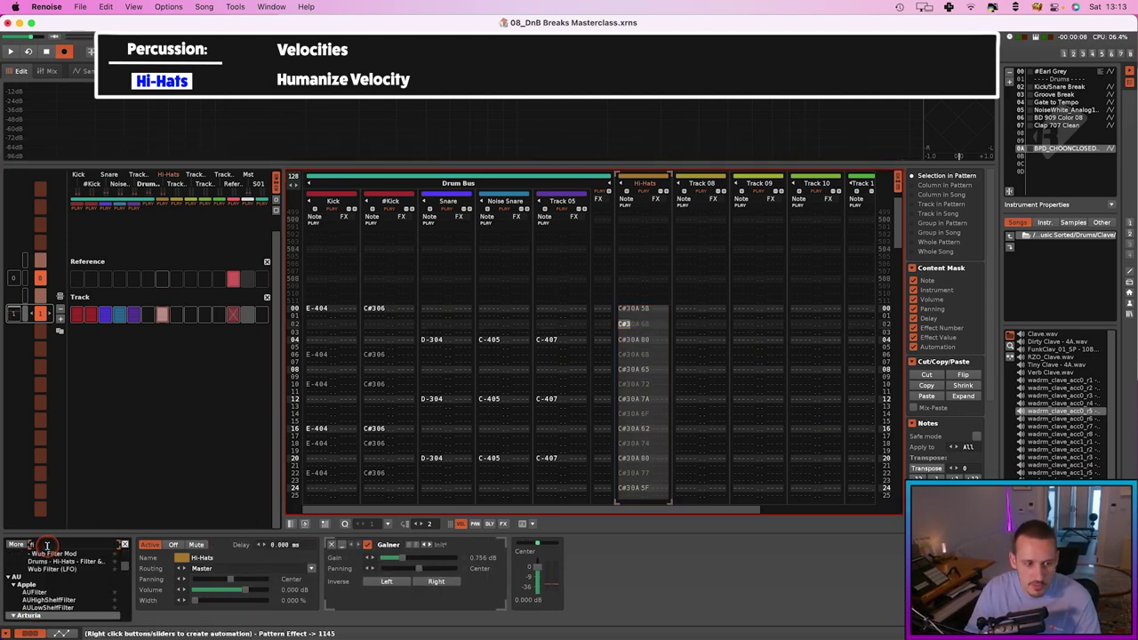
key("Return")
key("space")
left_click_drag(563, 568, 592, 573)
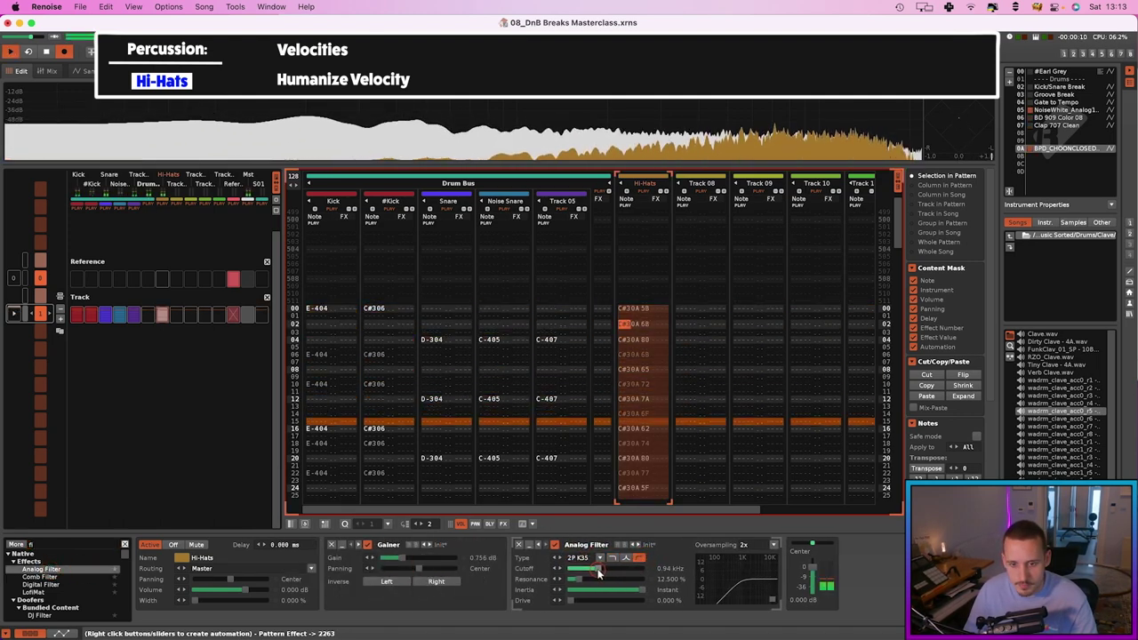
key("space")
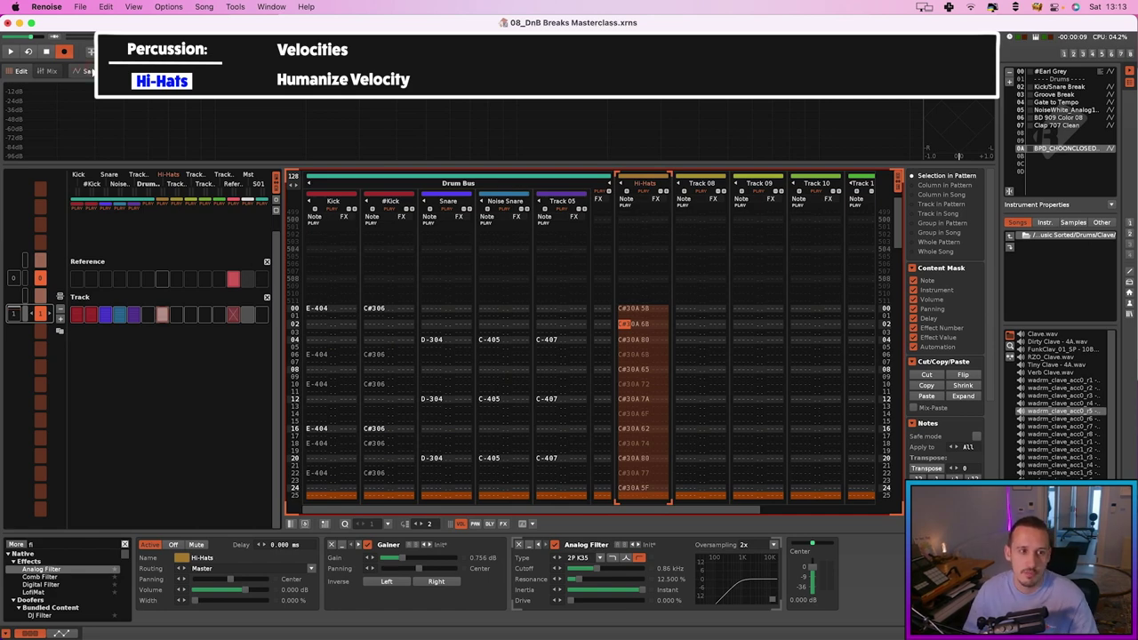
Open the volume modulation editor for the hi-hat instrument's modulation set in the sampler.
key("F4")
left_click(219, 253)
left_click(271, 107)
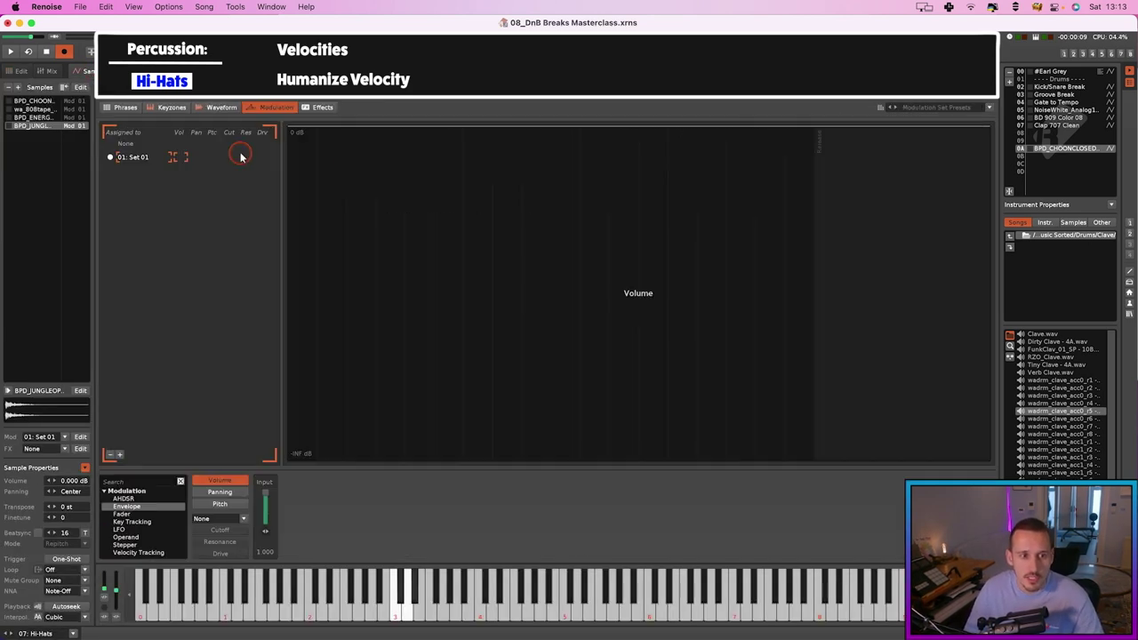
left_click(194, 509)
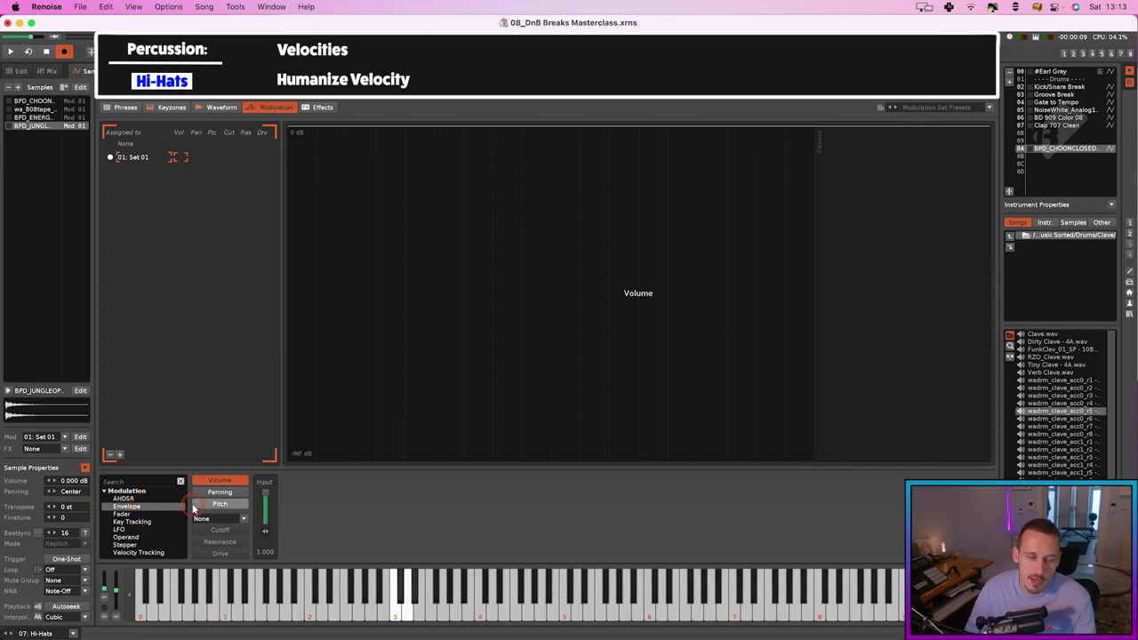
left_click(139, 505)
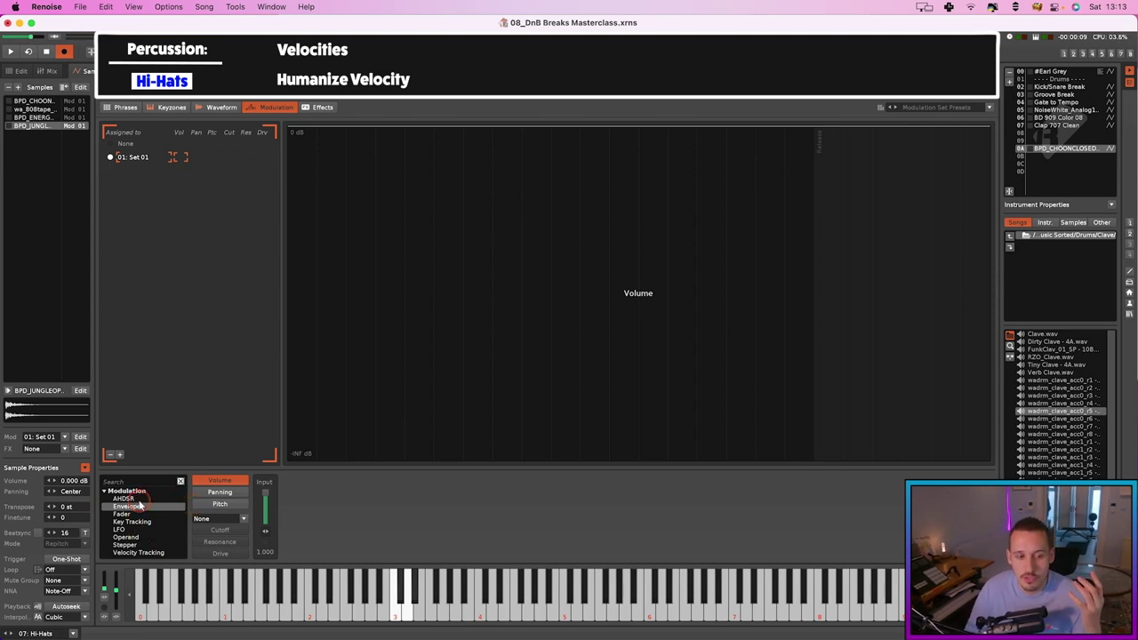
Try an AHDSR and a sine LFO as volume modulators, audition the LFO with the pattern, and remove both devices.
double_click(125, 500)
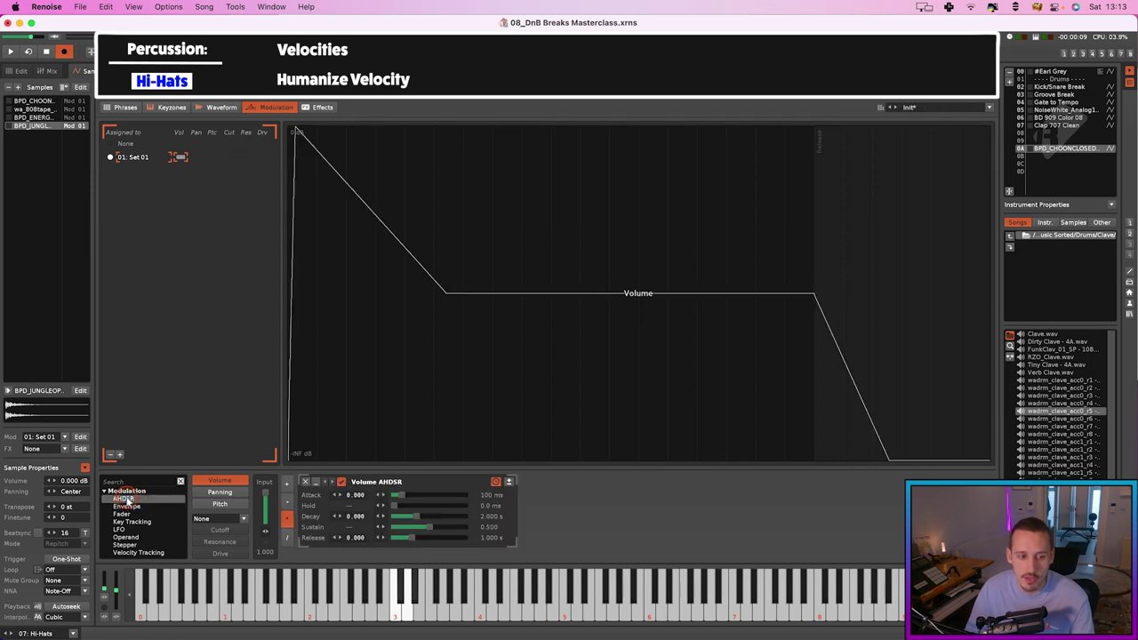
left_click(303, 483)
double_click(119, 528)
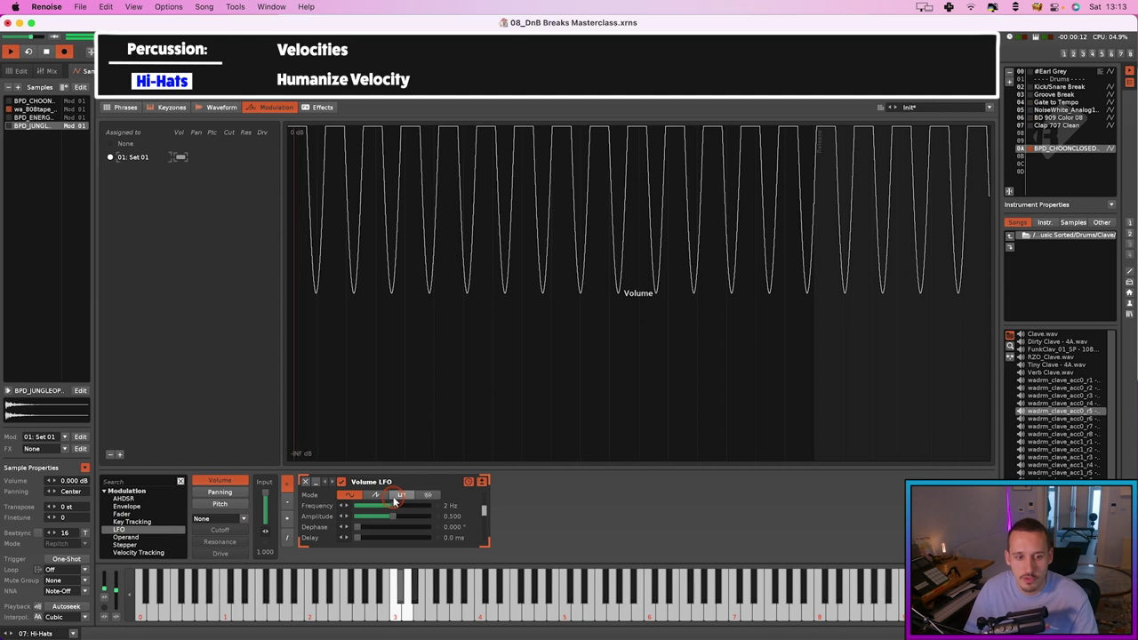
key("space")
left_click(296, 131)
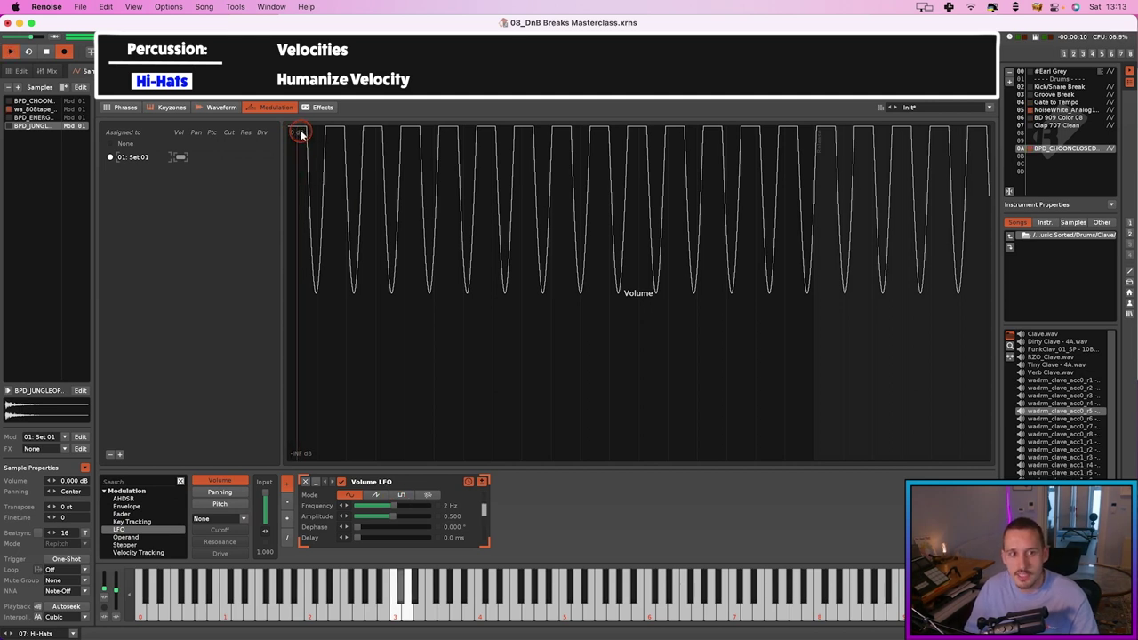
key("space")
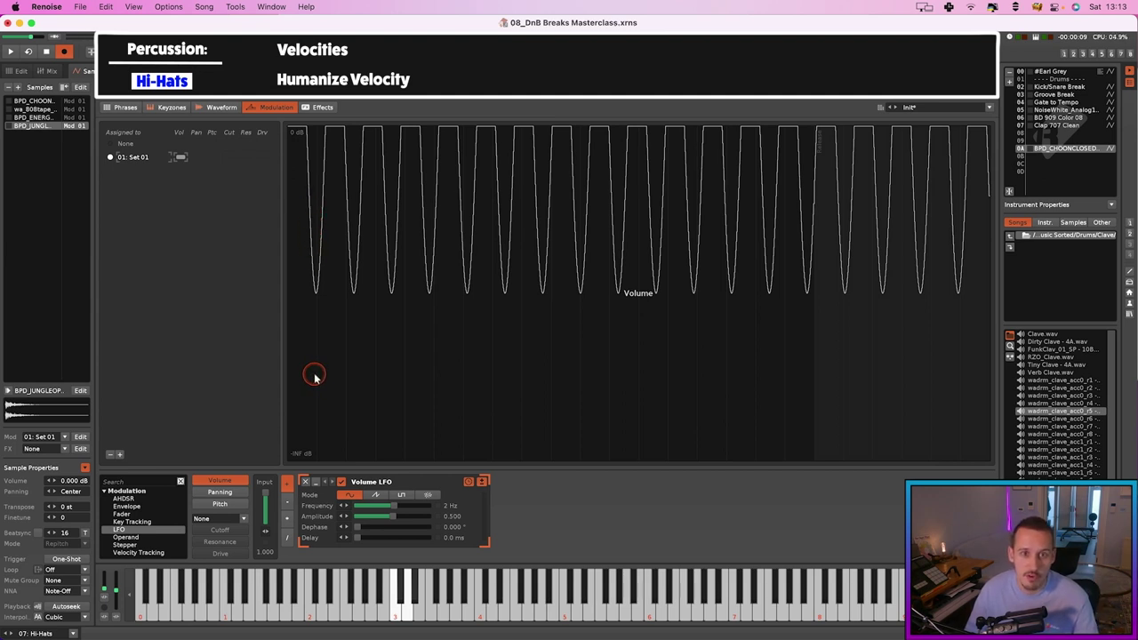
left_click(304, 482)
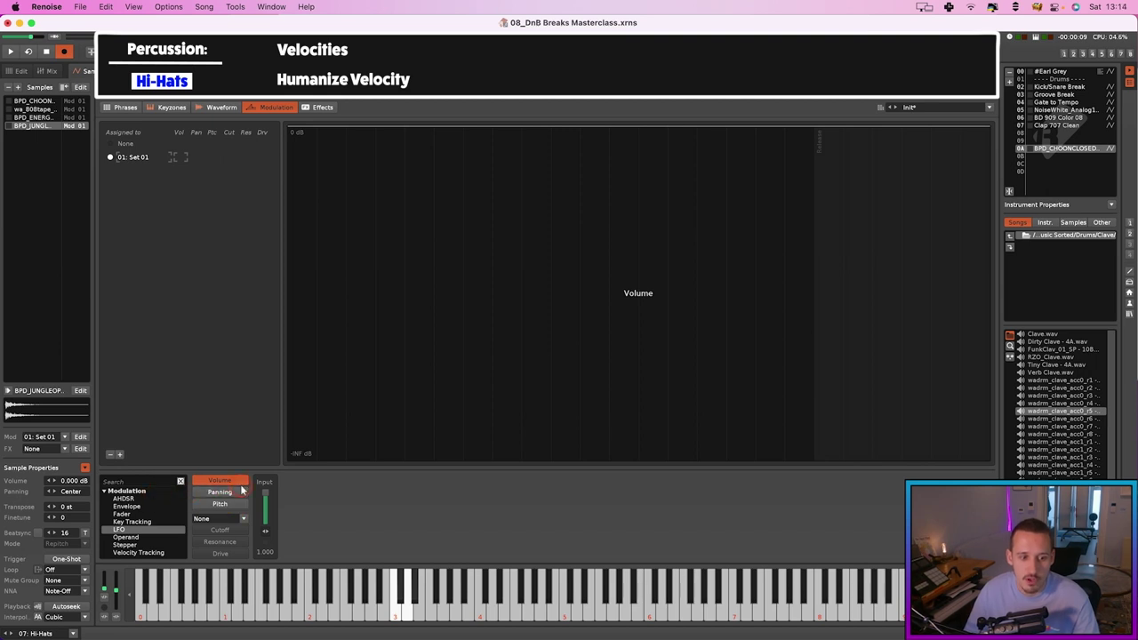
Show the instrument macros and map the first macro to the modulation set's pitch input.
left_click(220, 503)
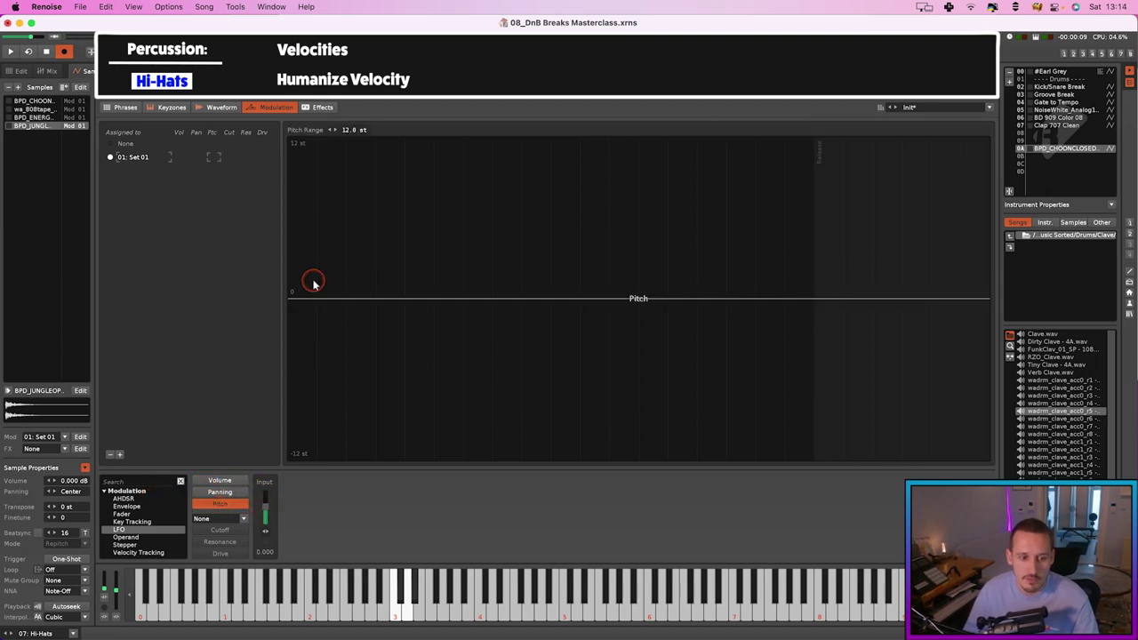
left_click(120, 88)
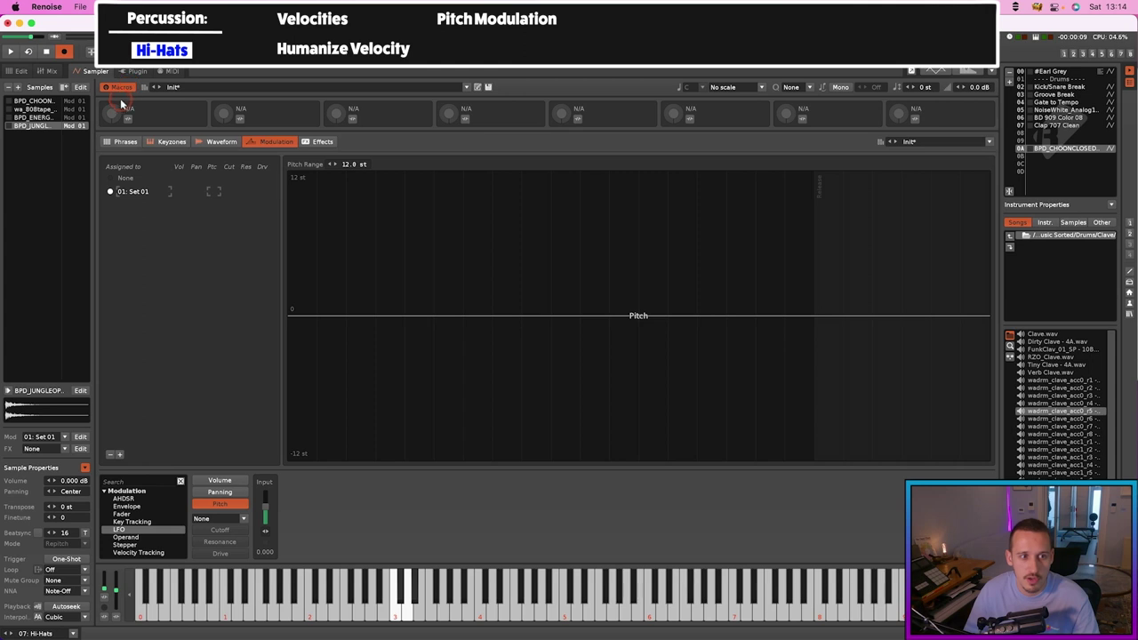
left_click(129, 120)
left_click(266, 506)
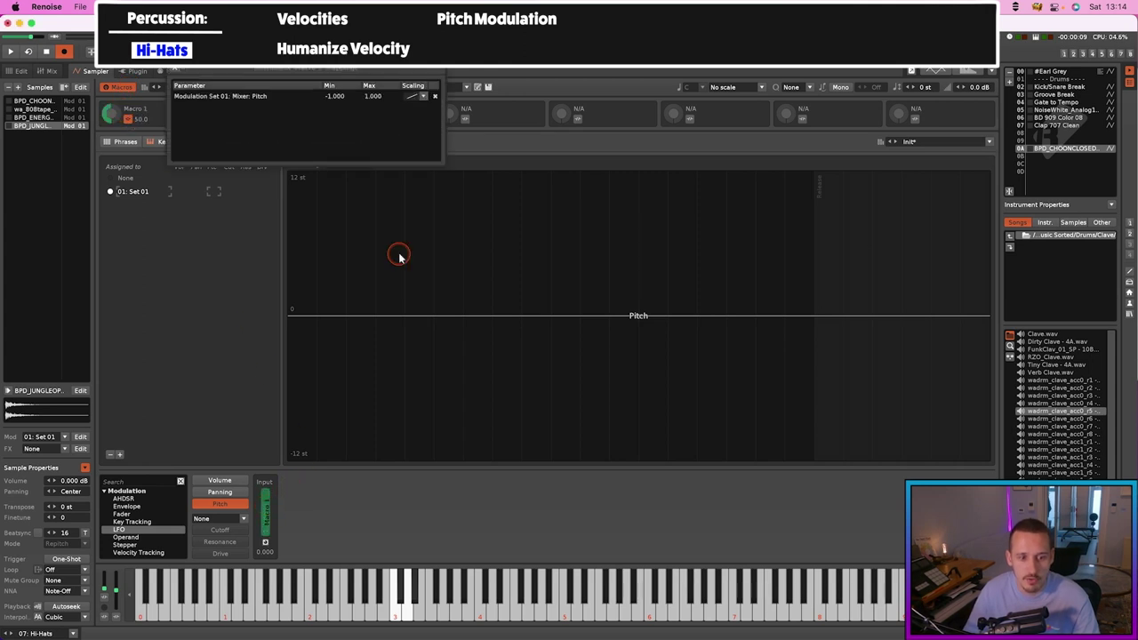
left_click(174, 72)
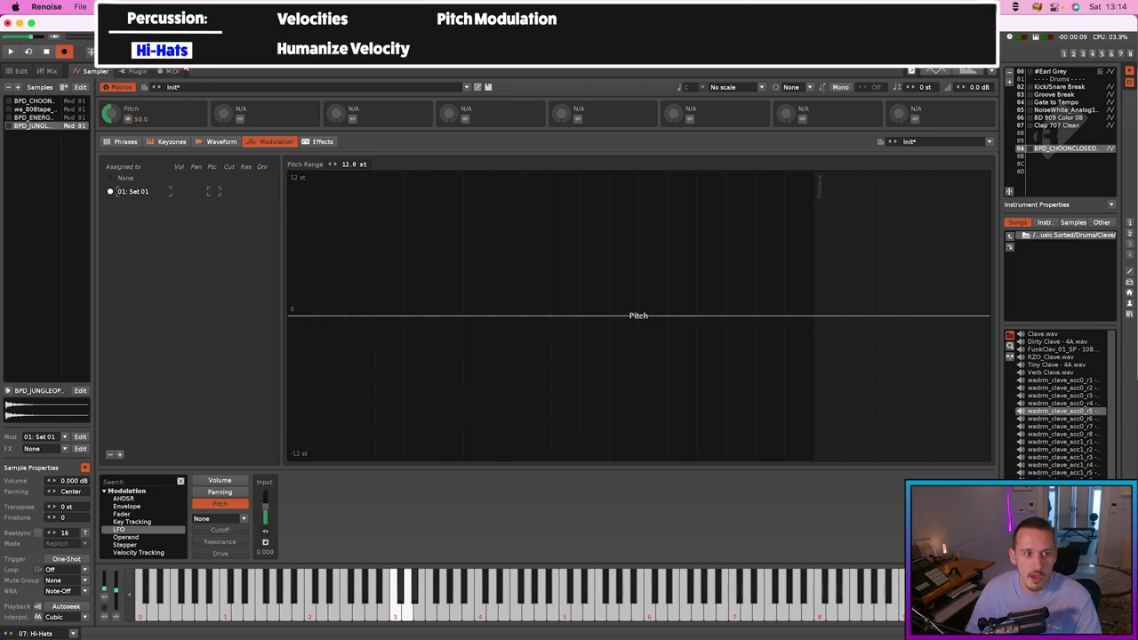
Find the *Instr. Macros device and add it to the end of the Hi-Hats track's effect chain.
left_click(21, 70)
type("fi")
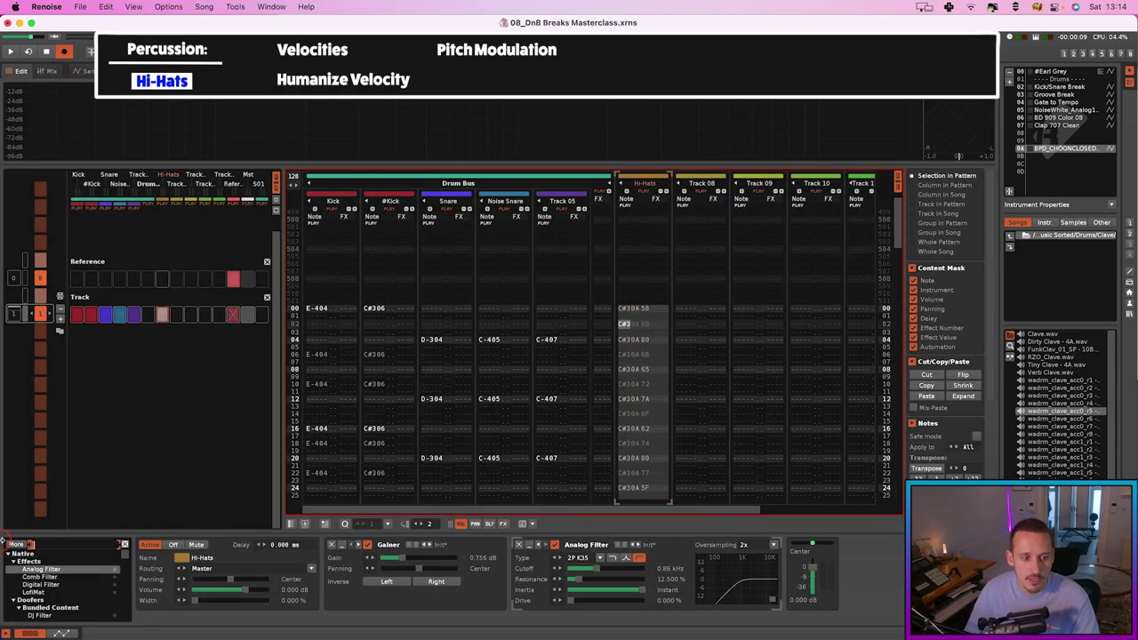
key("BackSpace")
key("BackSpace")
type("ins")
left_click_drag(43, 576, 613, 578)
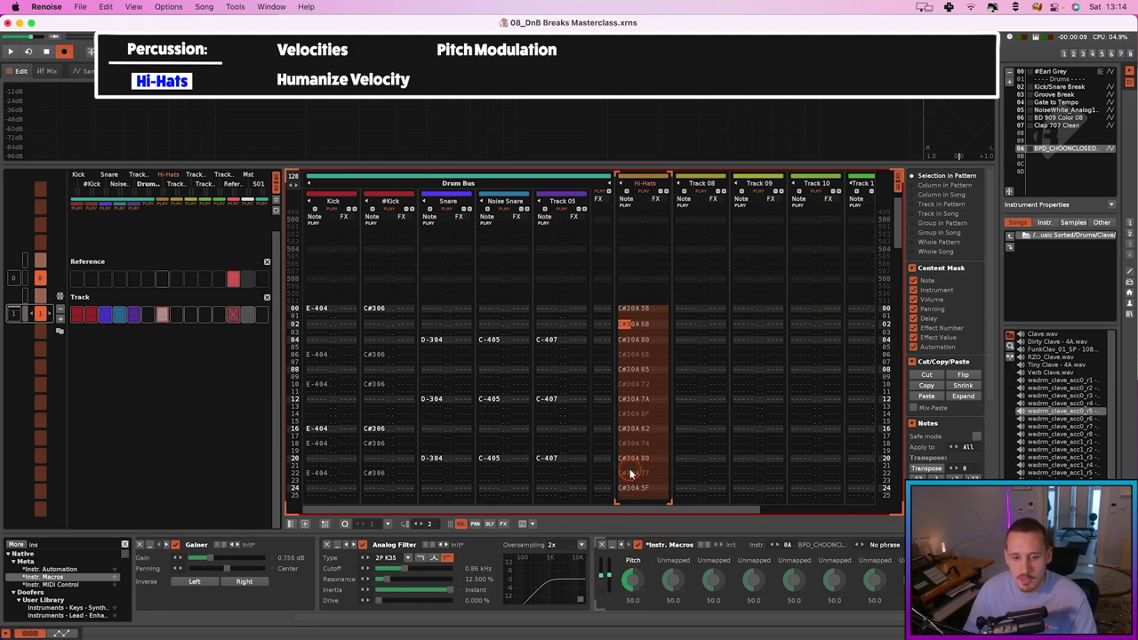
Add an *LFO device to the Hi-Hats track and route it to the Pitch parameter of *Instr. Macros.
double_click(47, 546)
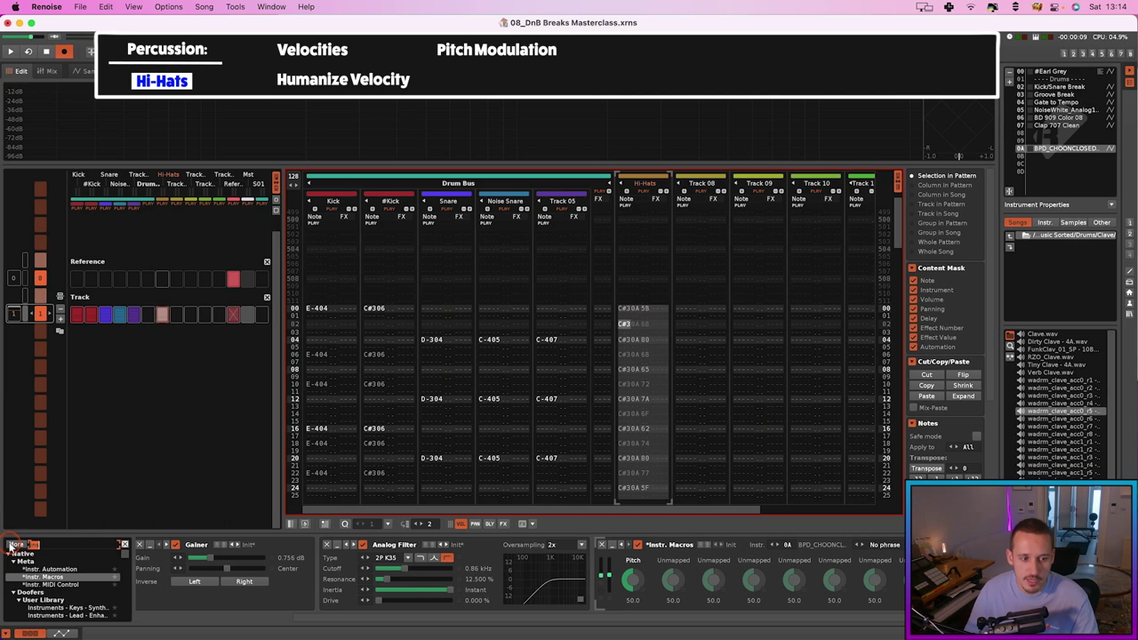
type("lfo")
double_click(27, 568)
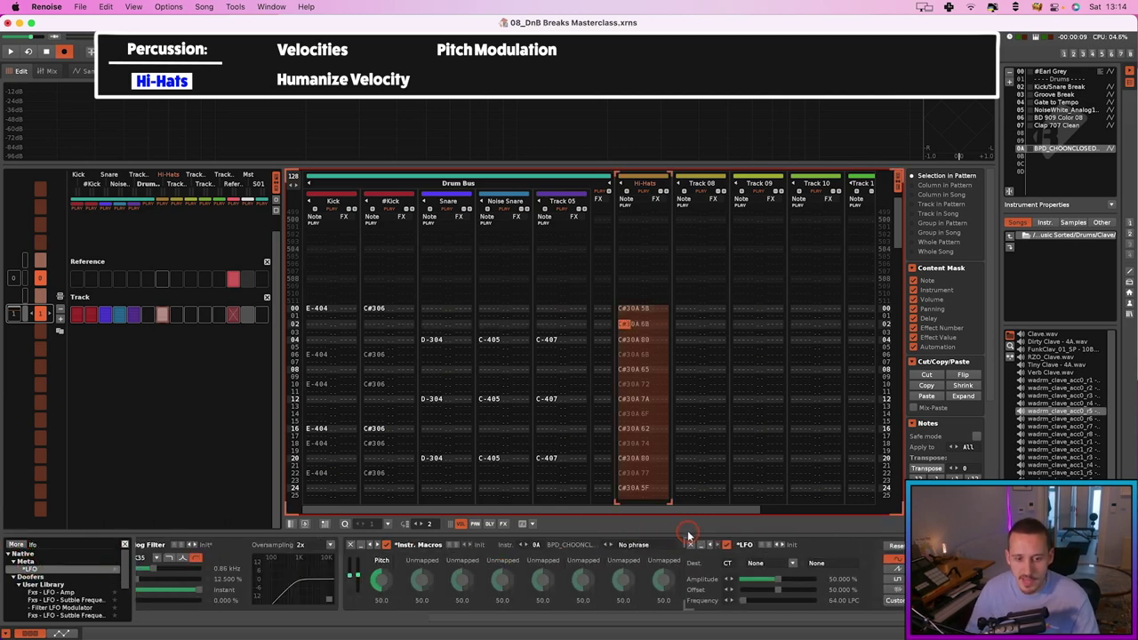
left_click(764, 563)
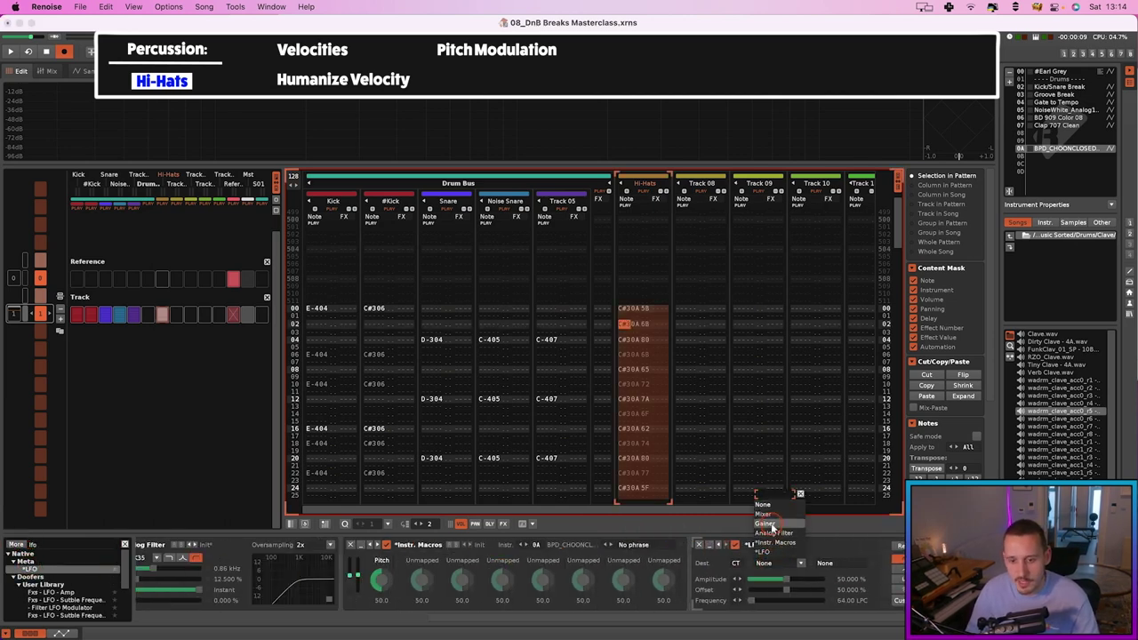
left_click(774, 542)
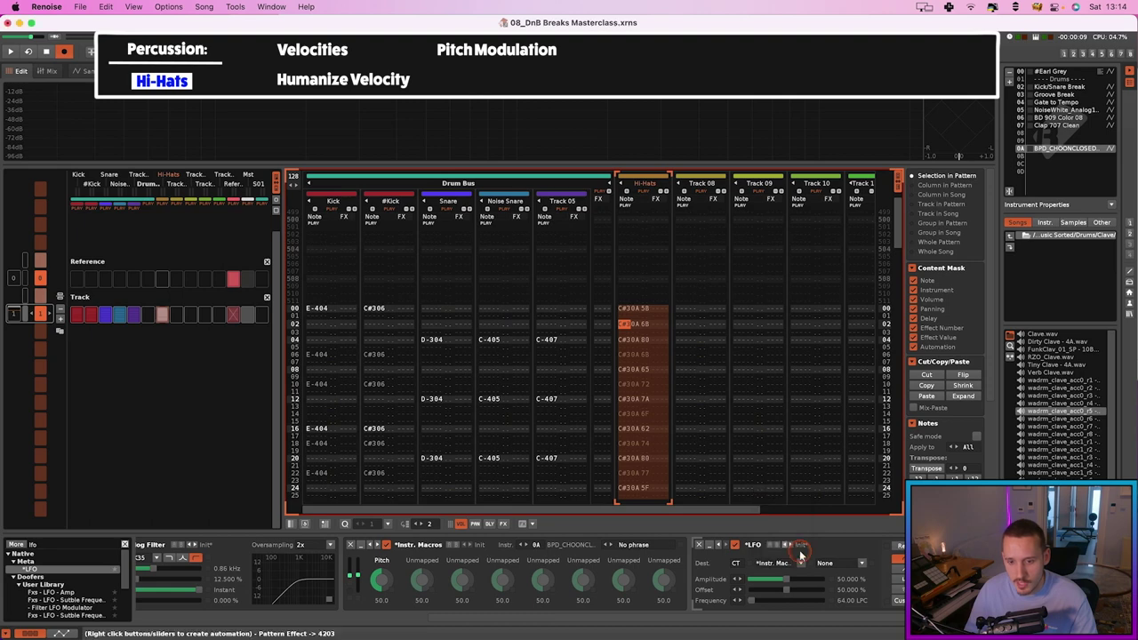
left_click(829, 562)
left_click(841, 448)
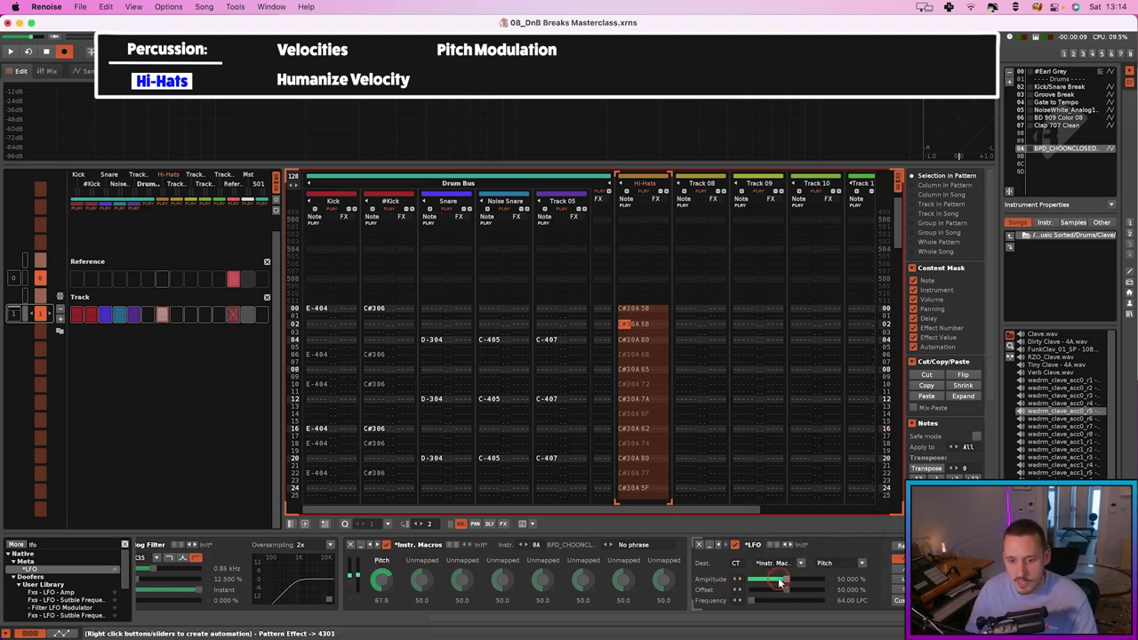
Set the pitch LFO's amplitude to 4.132% and its offset to 48.760% while auditioning the pattern.
key("space")
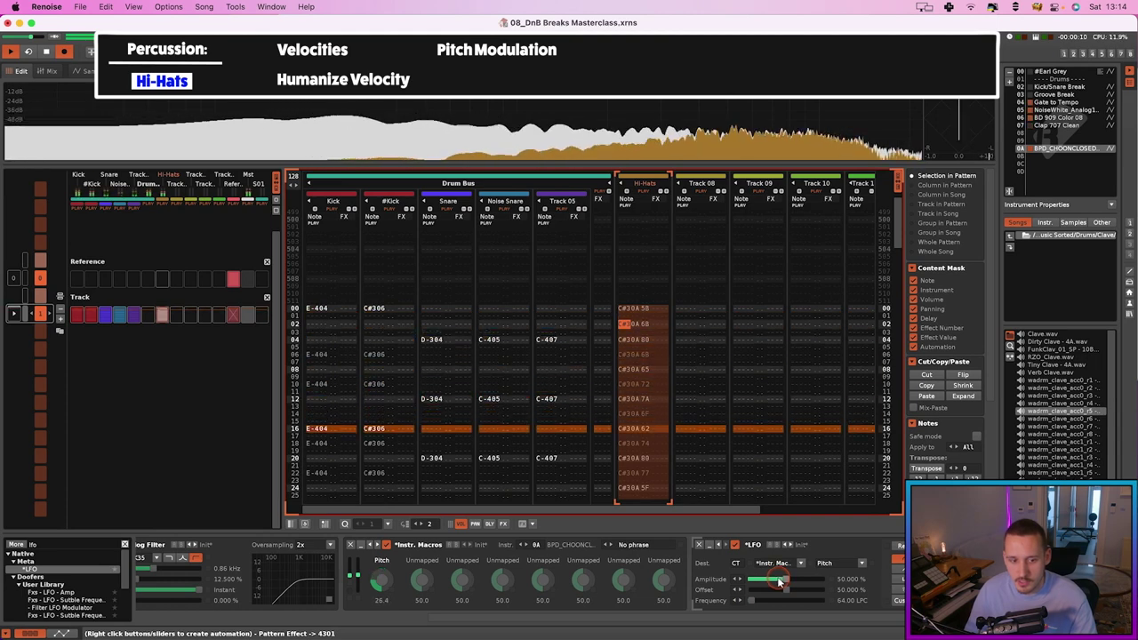
key("space")
mouse_move(787, 579)
left_mouse_down()
mouse_move(755, 582)
mouse_move(781, 592)
left_mouse_up()
key("space")
key("space")
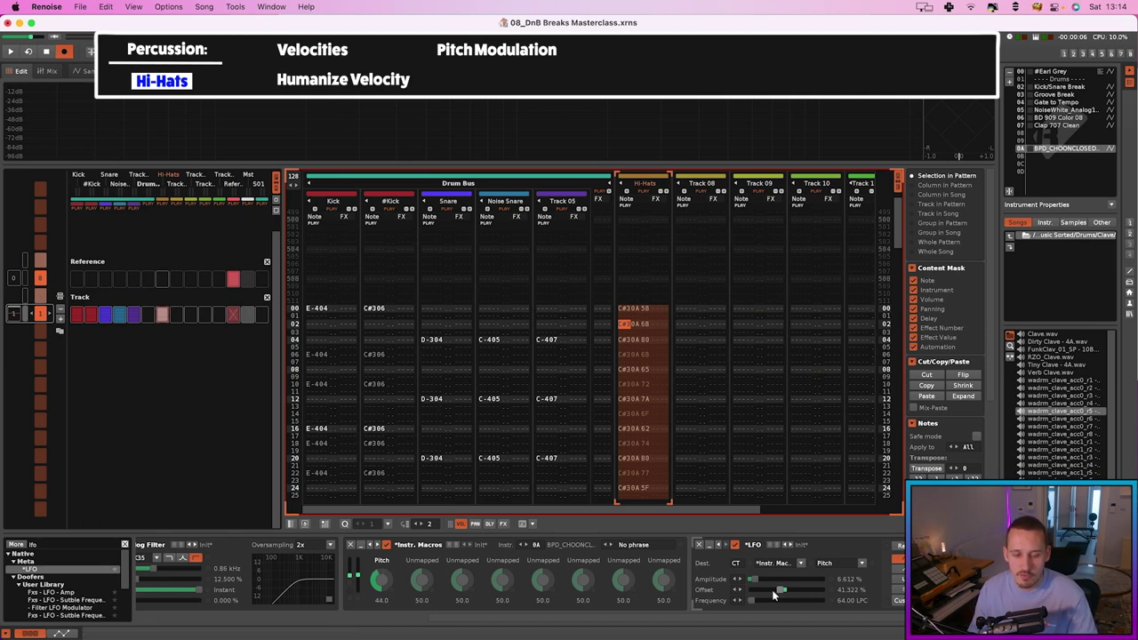
left_click(751, 601)
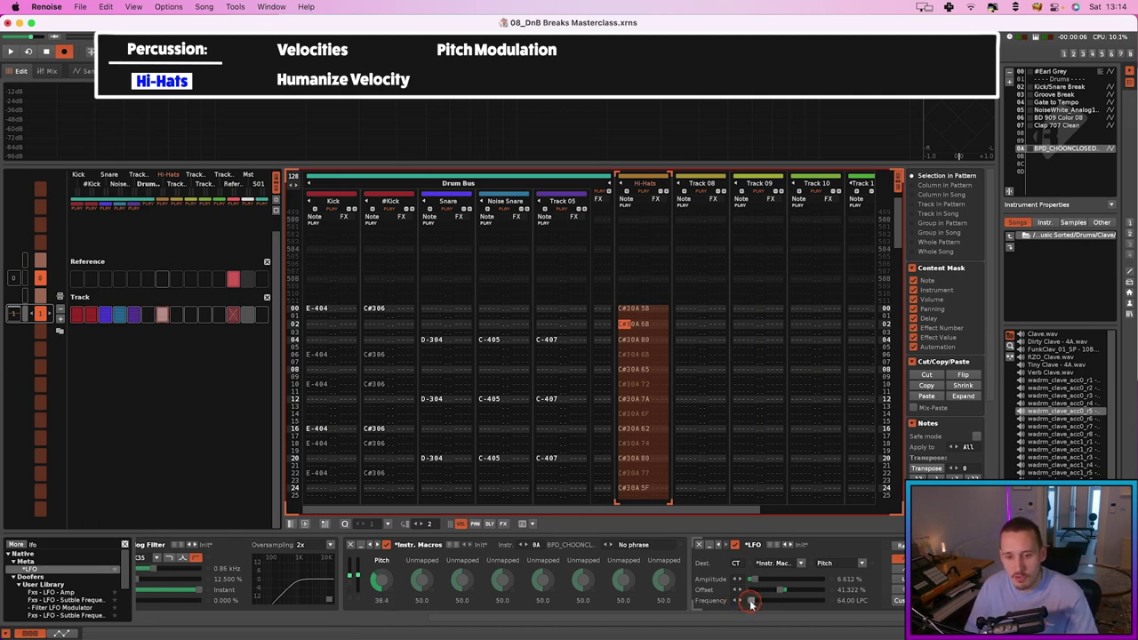
left_click_drag(753, 581, 754, 582)
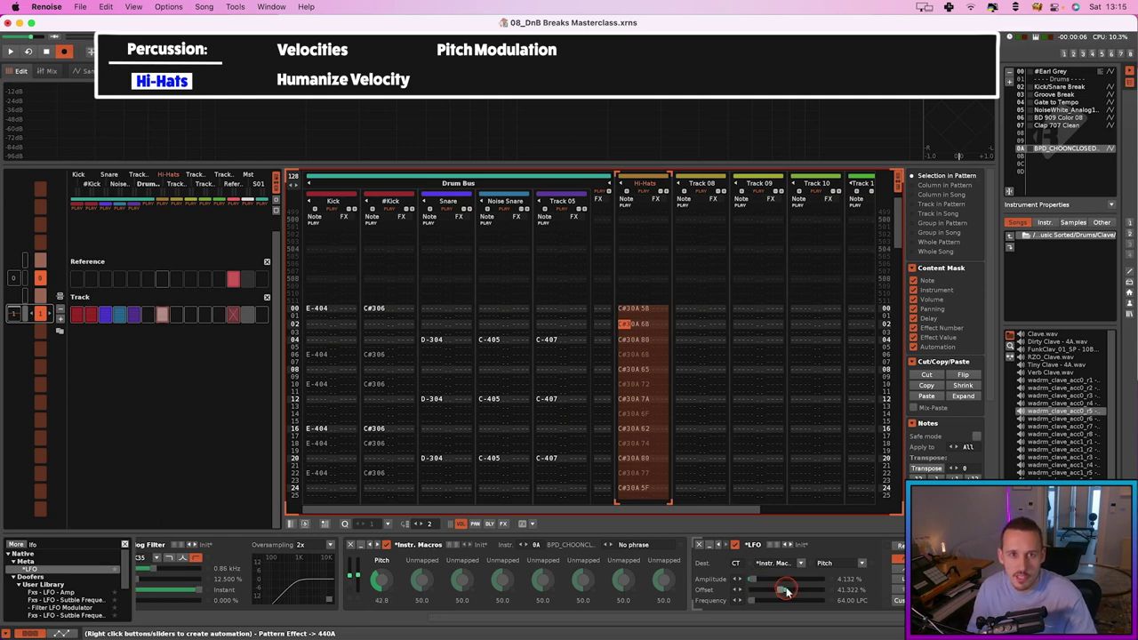
key("space")
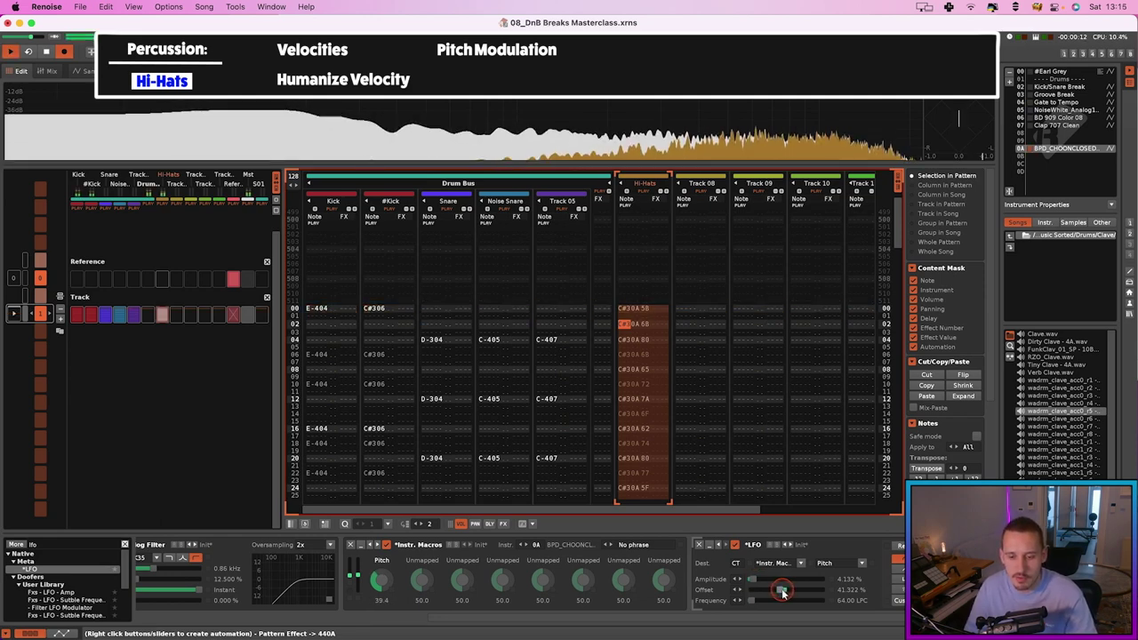
left_click_drag(781, 594, 784, 593)
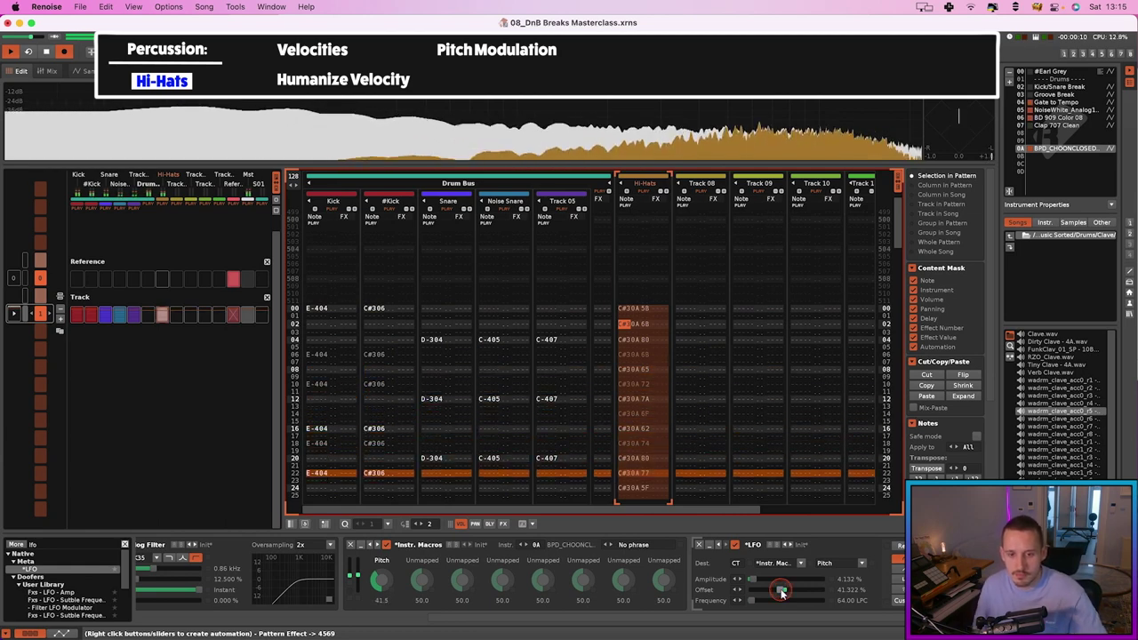
key("space")
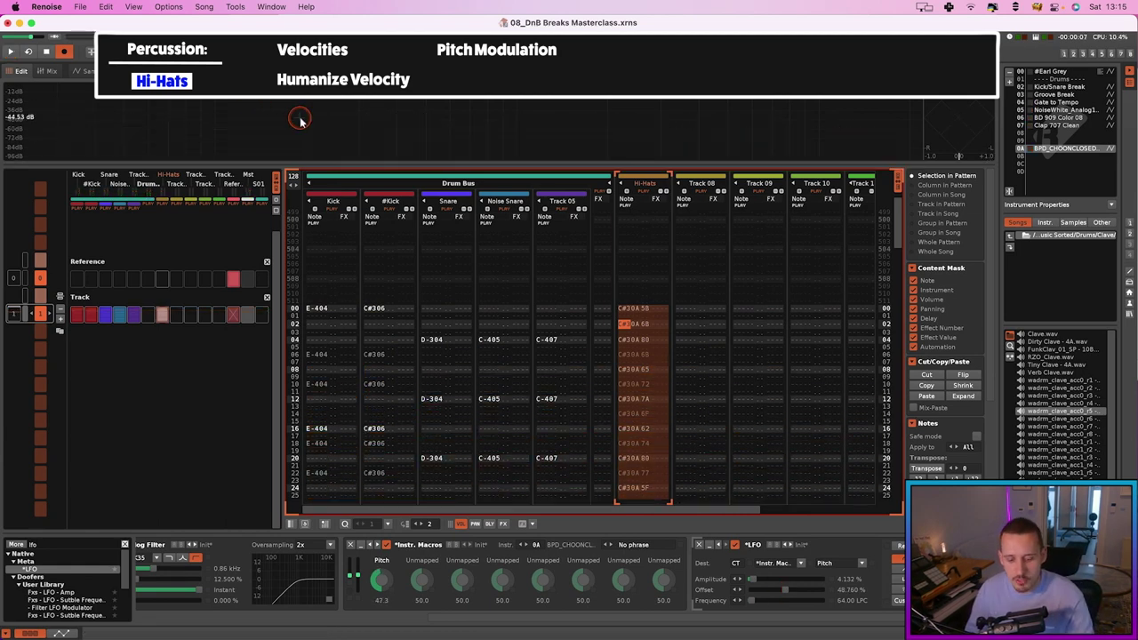
Check how the LFO moves the Pitch macro in the hi-hat instrument's modulation editor.
key("super+6")
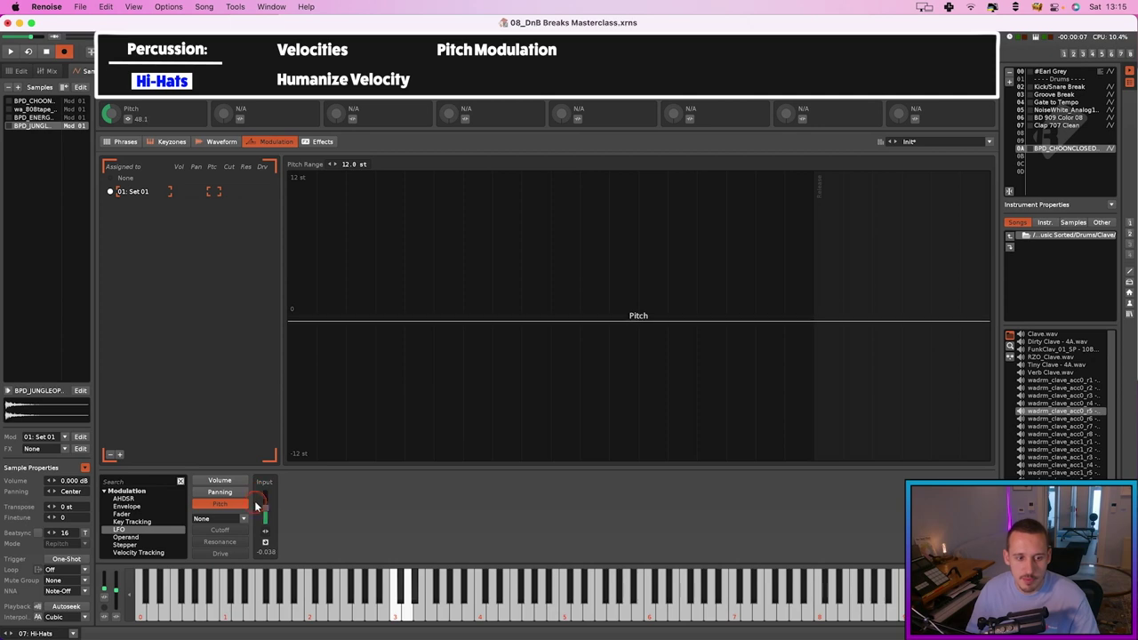
mouse_move(142, 115)
left_mouse_down()
mouse_move(176, 115)
mouse_move(152, 111)
left_mouse_up()
key("super+1")
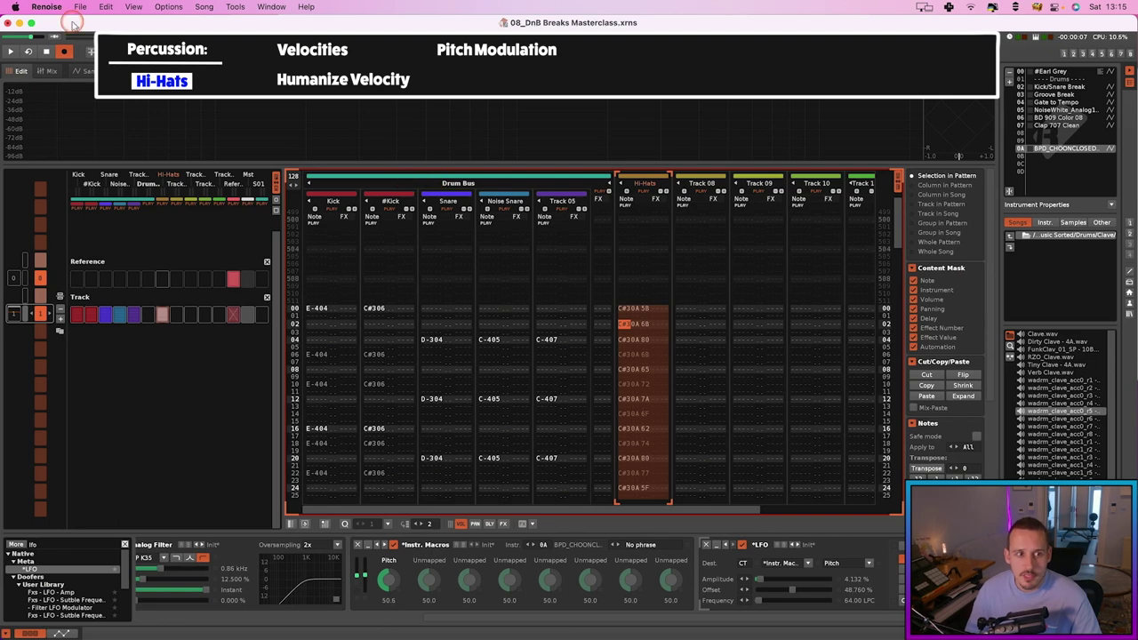
Set the hi-hat modulation set's filter type to Decimator and look at its frequency and bit depth modulation.
key("super+6")
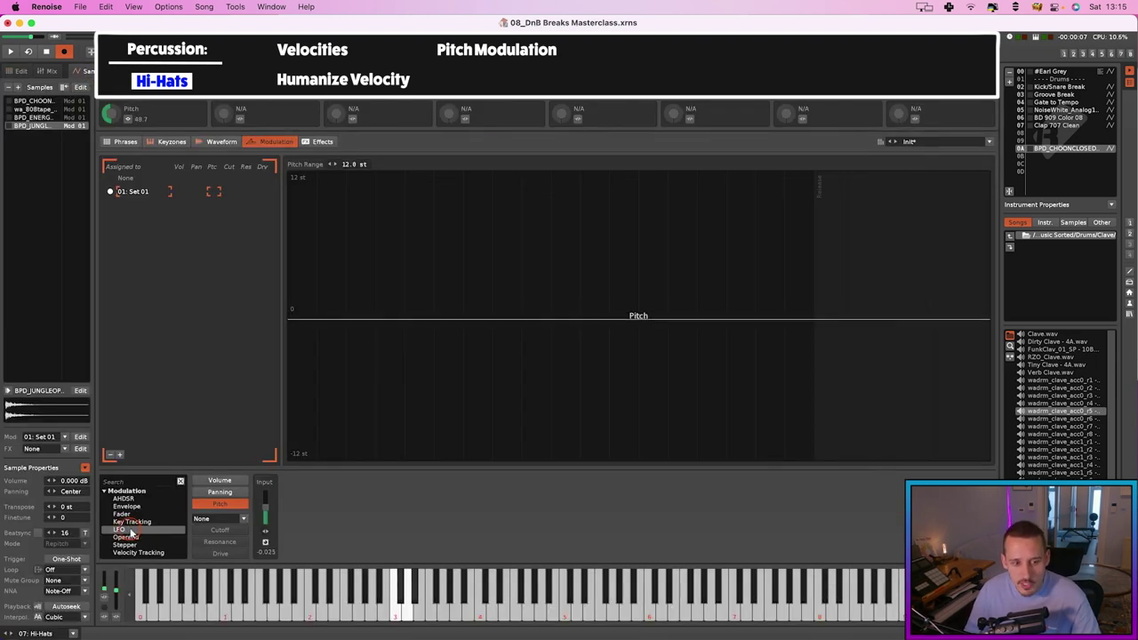
left_click(218, 518)
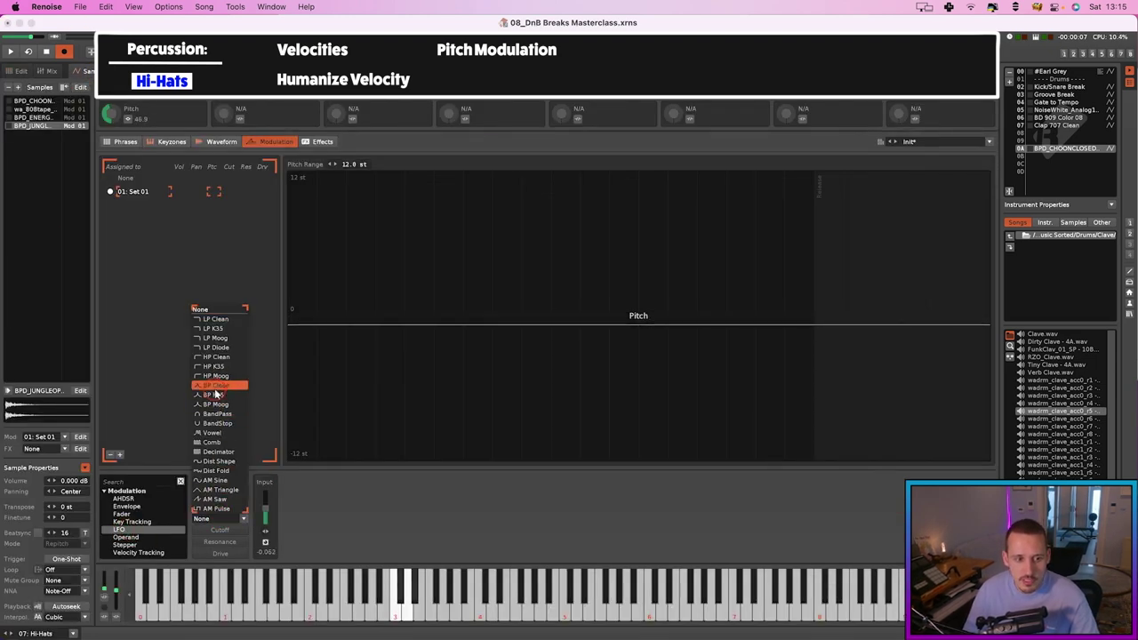
left_click(222, 452)
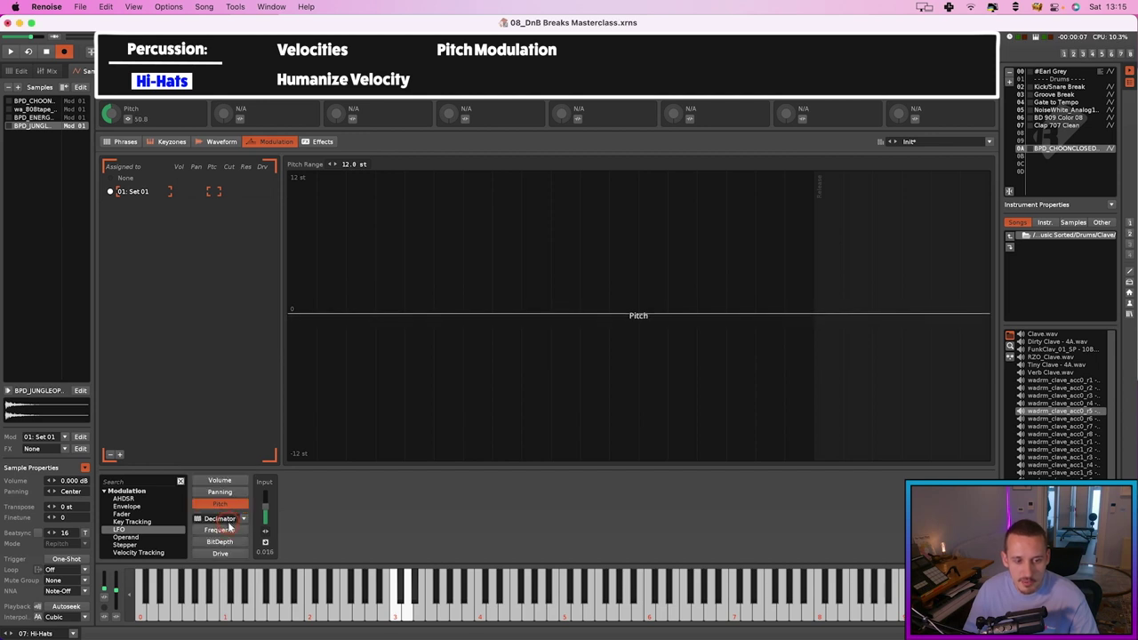
left_click(220, 531)
left_click(219, 541)
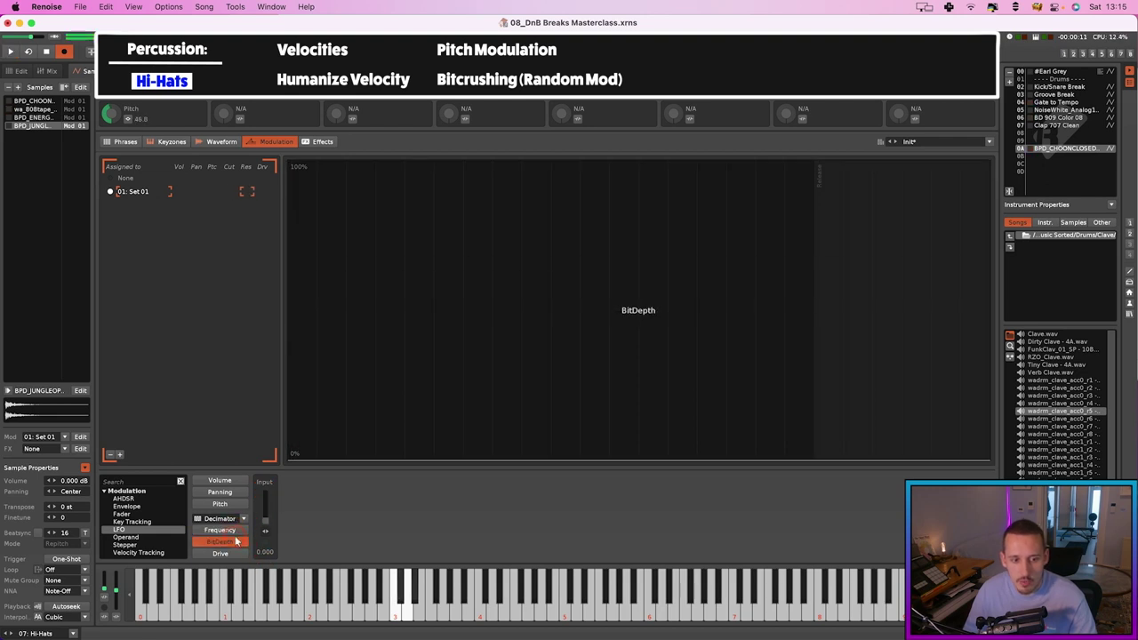
Keep the Decimator's frequency input at 1.000 and add an LFO with a random waveform to the frequency.
left_click(220, 530)
mouse_move(264, 496)
left_mouse_down()
mouse_move(264, 512)
mouse_move(263, 494)
left_mouse_up()
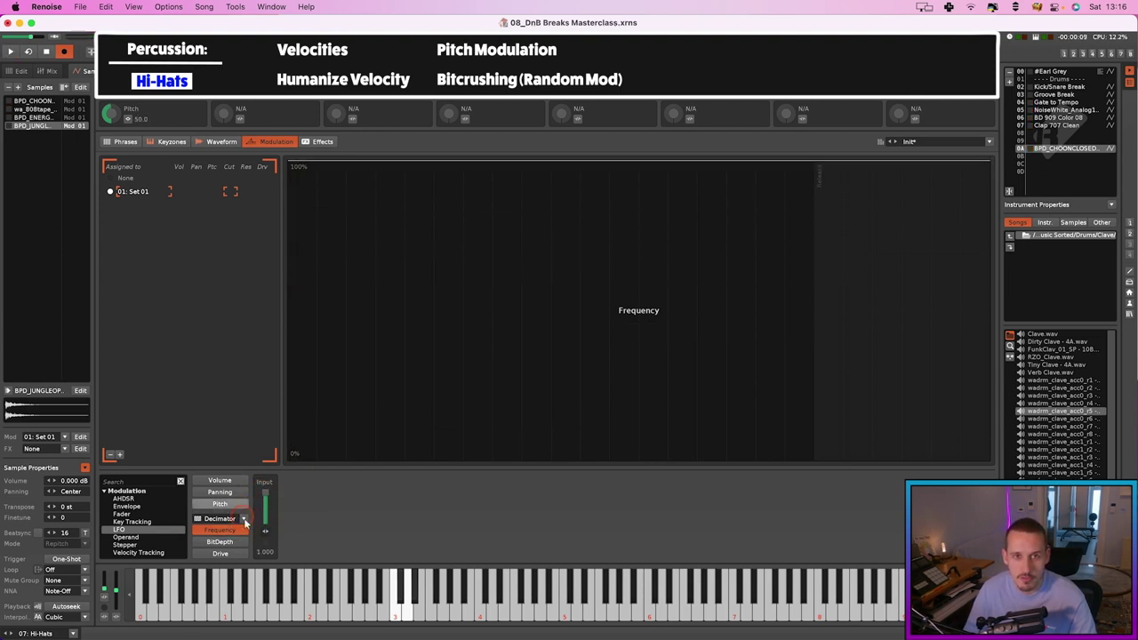
double_click(133, 530)
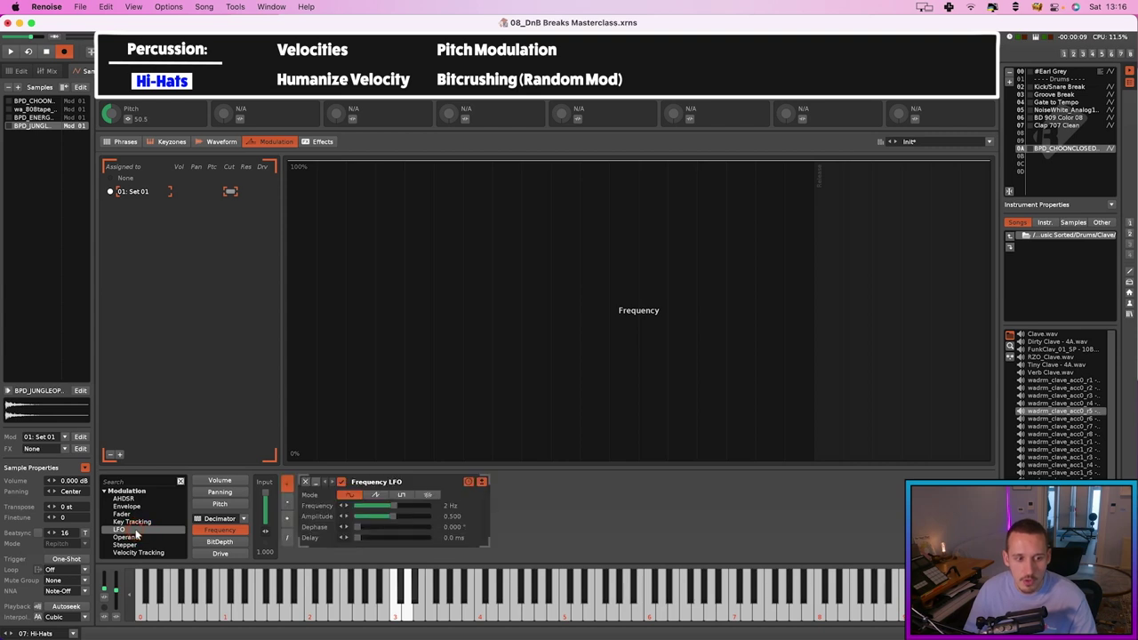
left_click(428, 495)
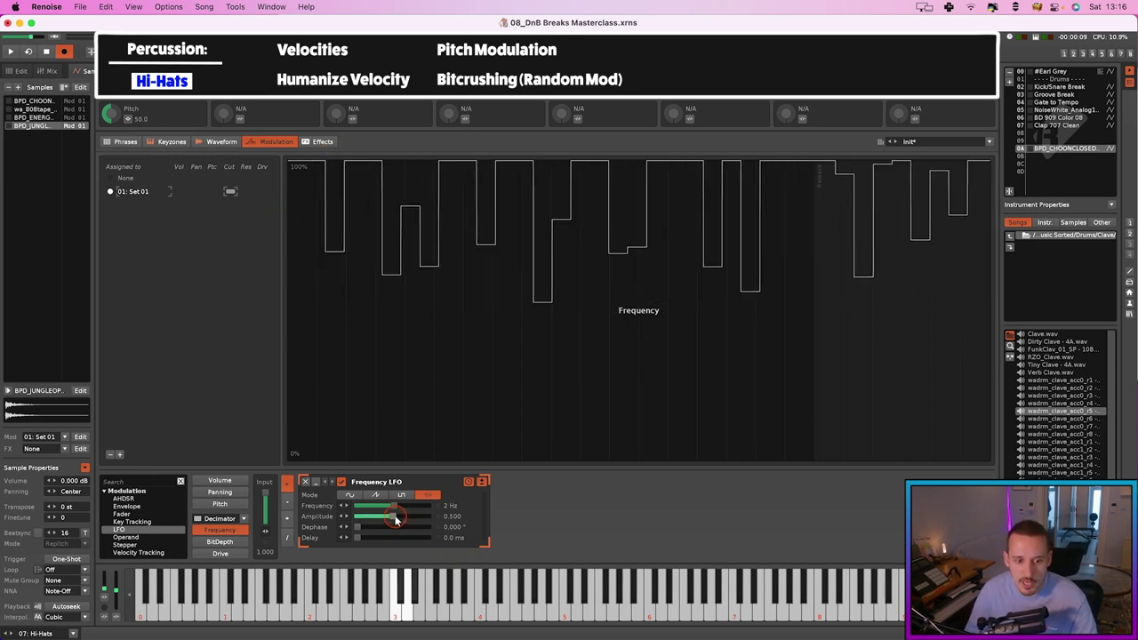
Set the Frequency LFO's amplitude to 0.041 and its frequency to 0.691 Hz while auditioning the hi-hats.
left_click_drag(392, 517, 360, 521)
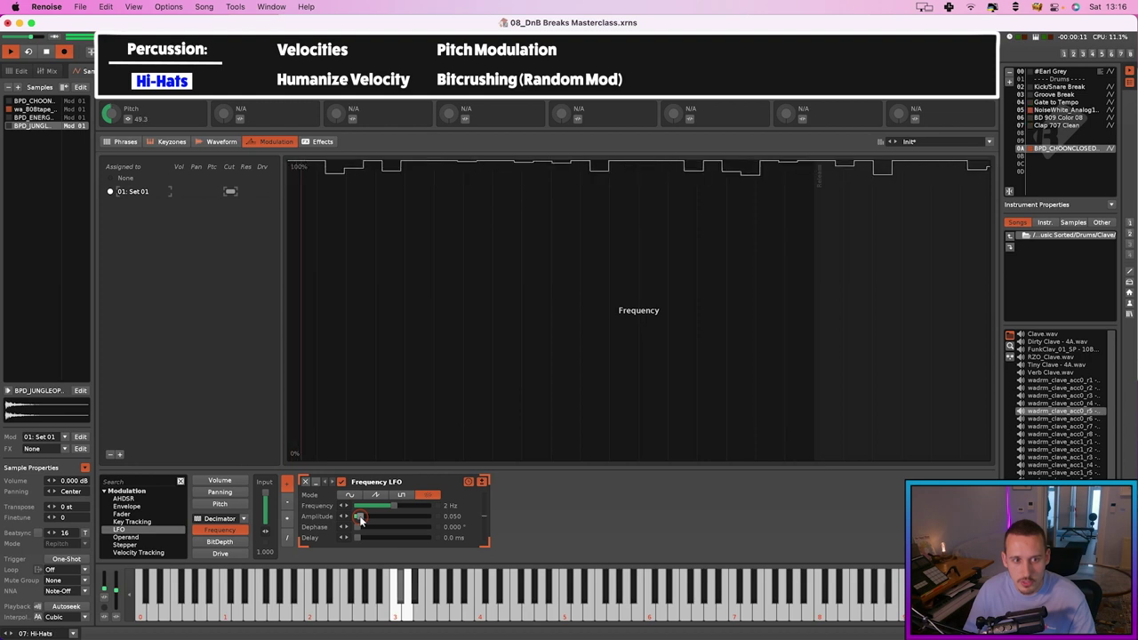
left_click_drag(360, 522, 360, 522)
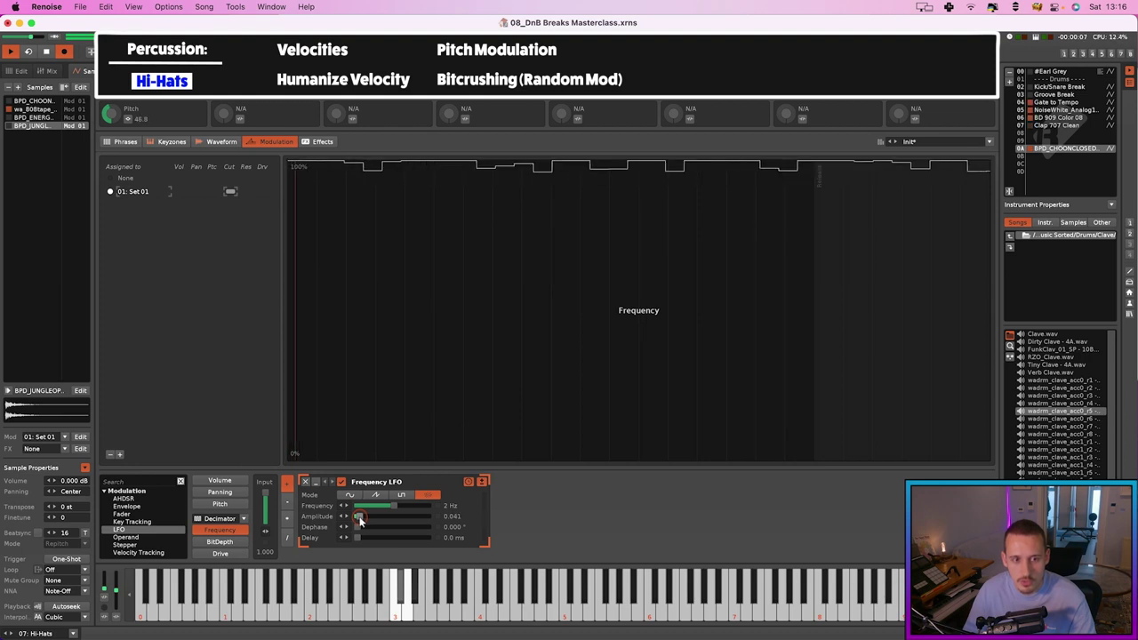
left_click_drag(395, 506, 383, 506)
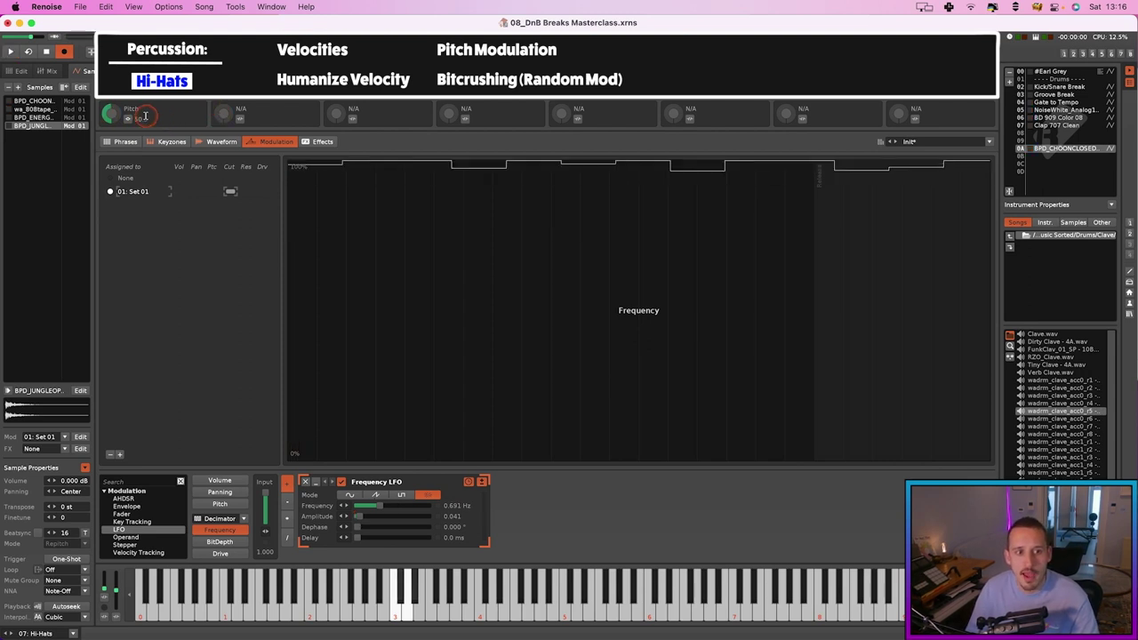
left_click(229, 609)
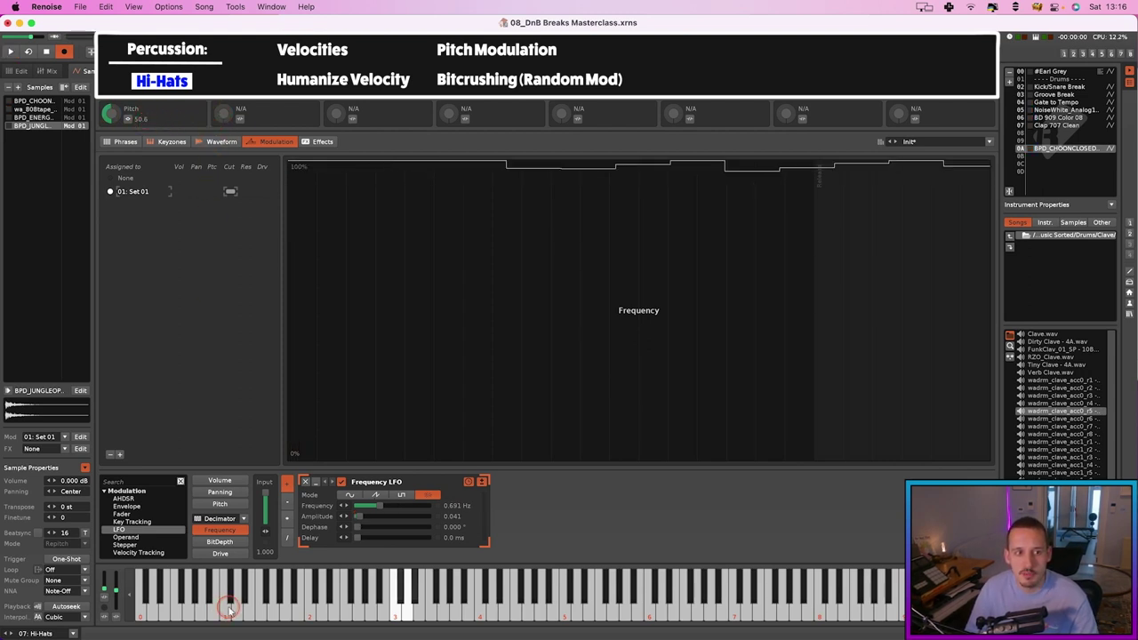
Set the hi-hat modulation set's pitch range to 1.0 st and audition the pattern.
left_click(220, 503)
left_click(269, 500)
left_click(349, 164)
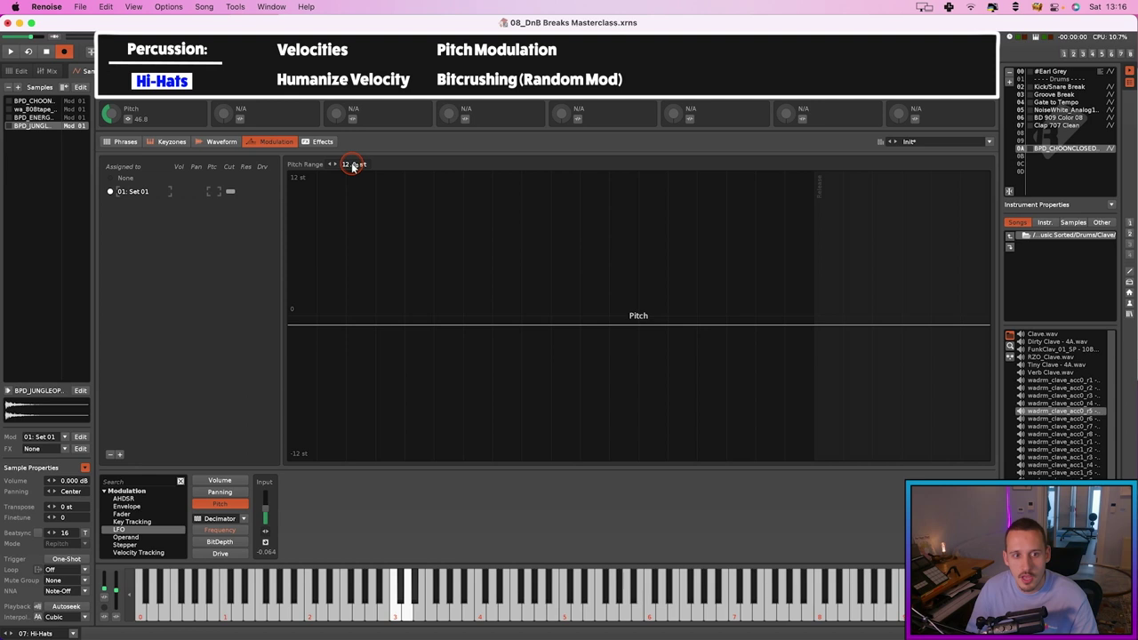
left_click_drag(348, 166, 357, 167)
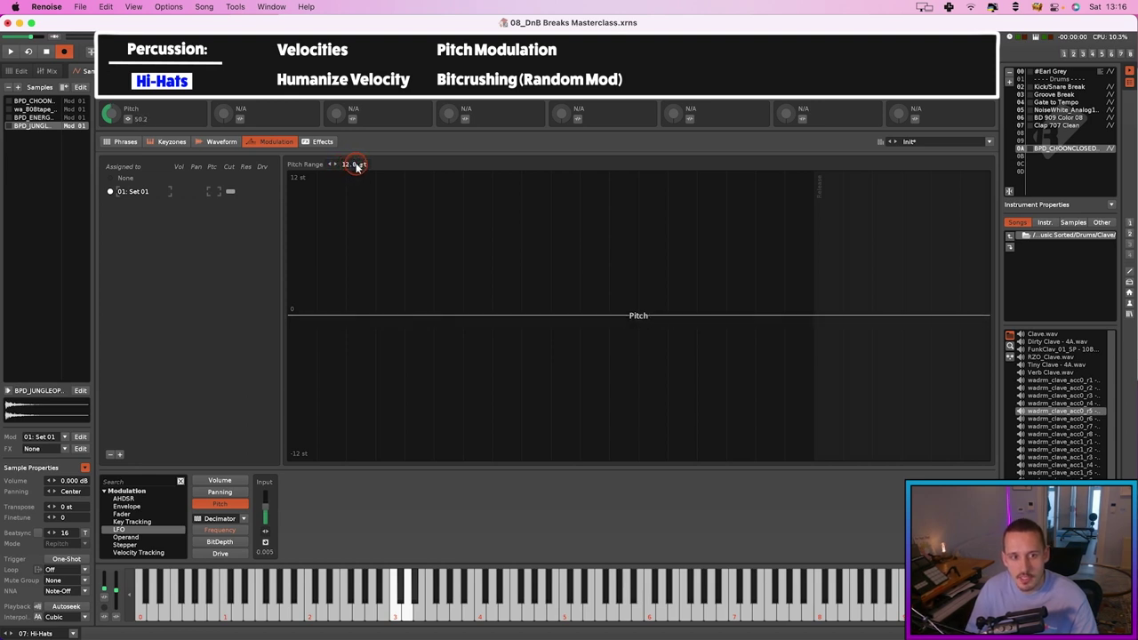
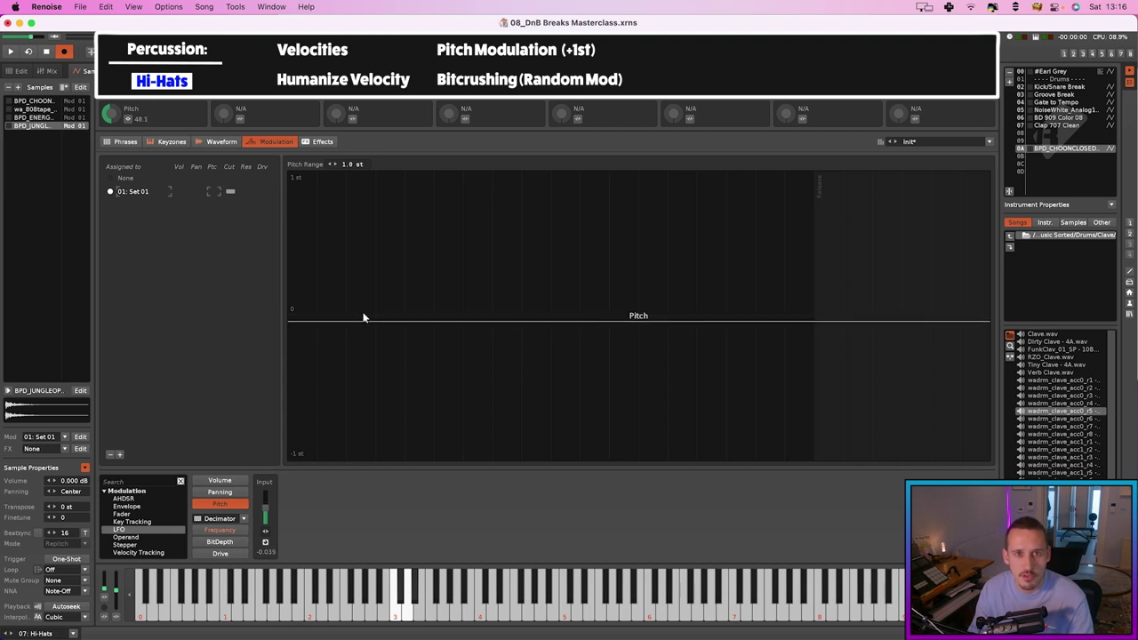
key("space")
left_click(362, 316)
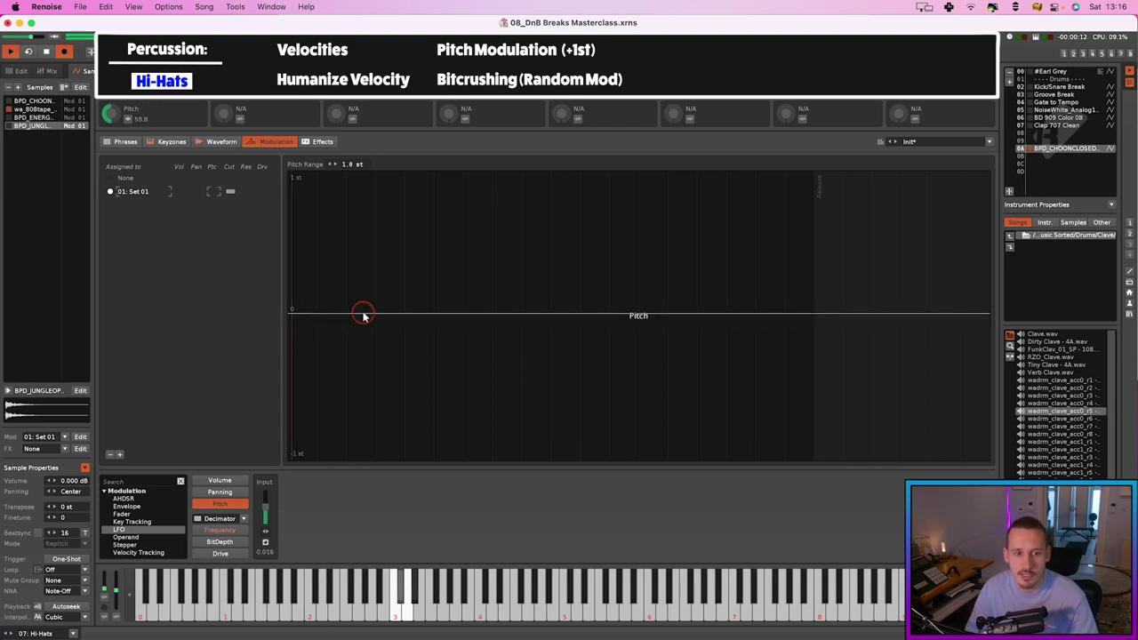
Lower the Frequency LFO's amplitude to 0.017 and give the volume a matching random LFO at 0.691 Hz.
left_click(219, 530)
left_click(395, 480)
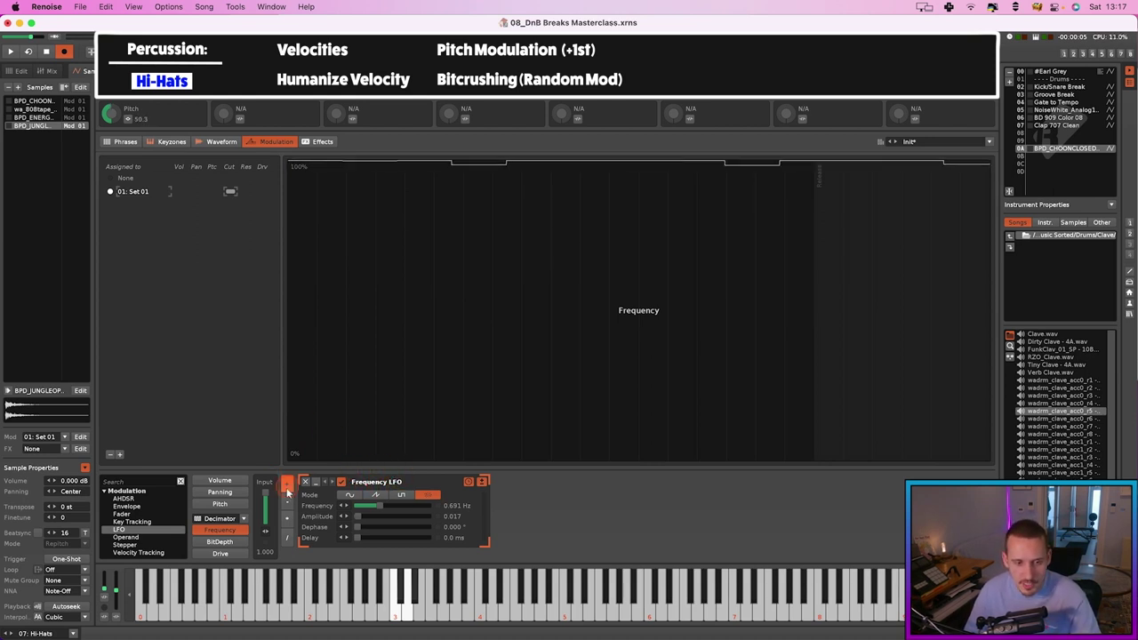
left_click(213, 487)
left_click(305, 498)
left_click(352, 505)
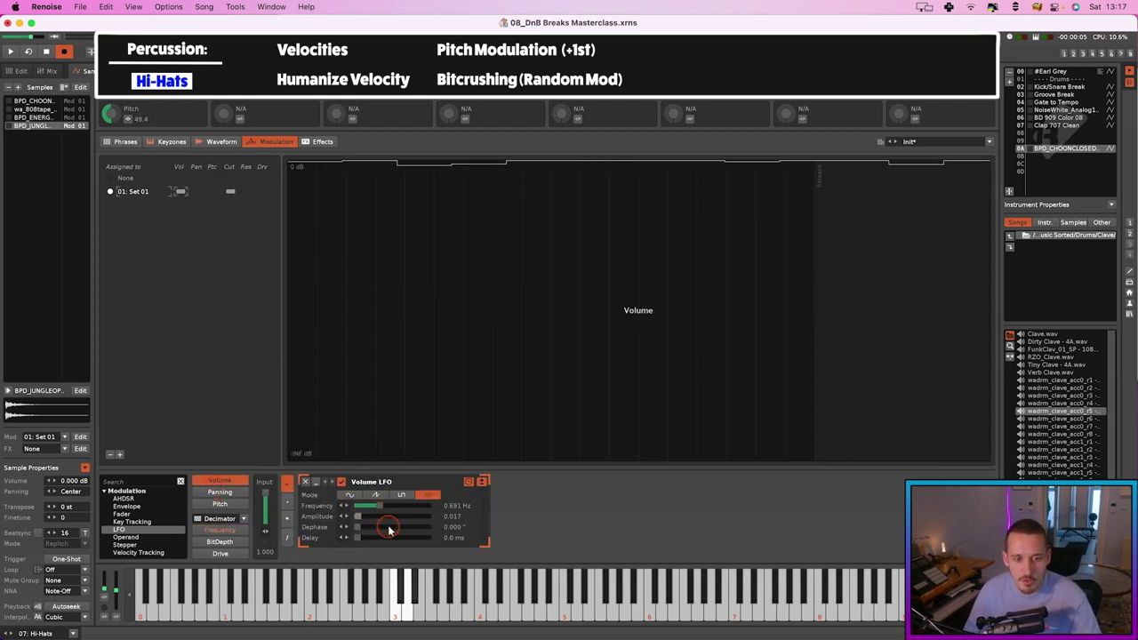
Look at the Randomize and Humanize options available for the hi-hat notes in the pattern.
left_click_drag(330, 254, 378, 271)
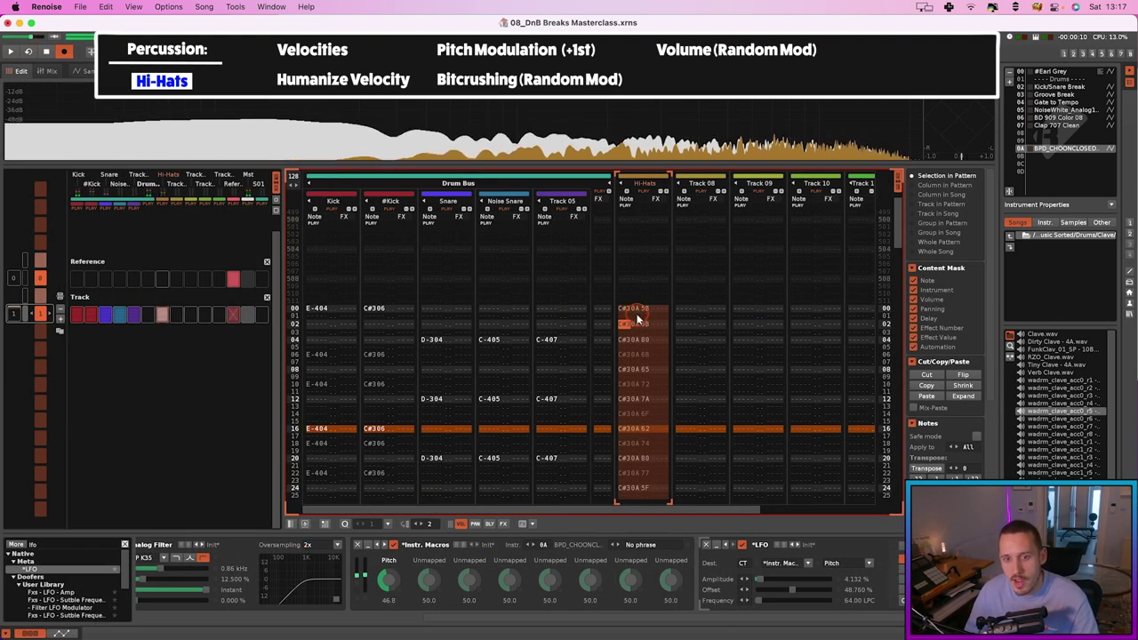
right_click(637, 318)
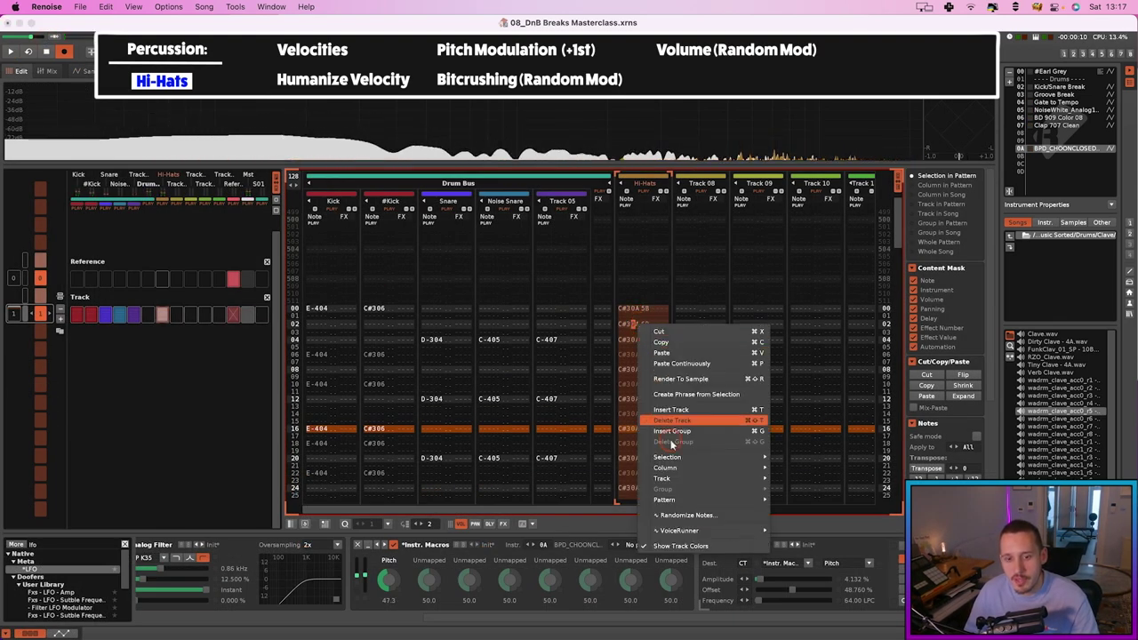
mouse_move(681, 456)
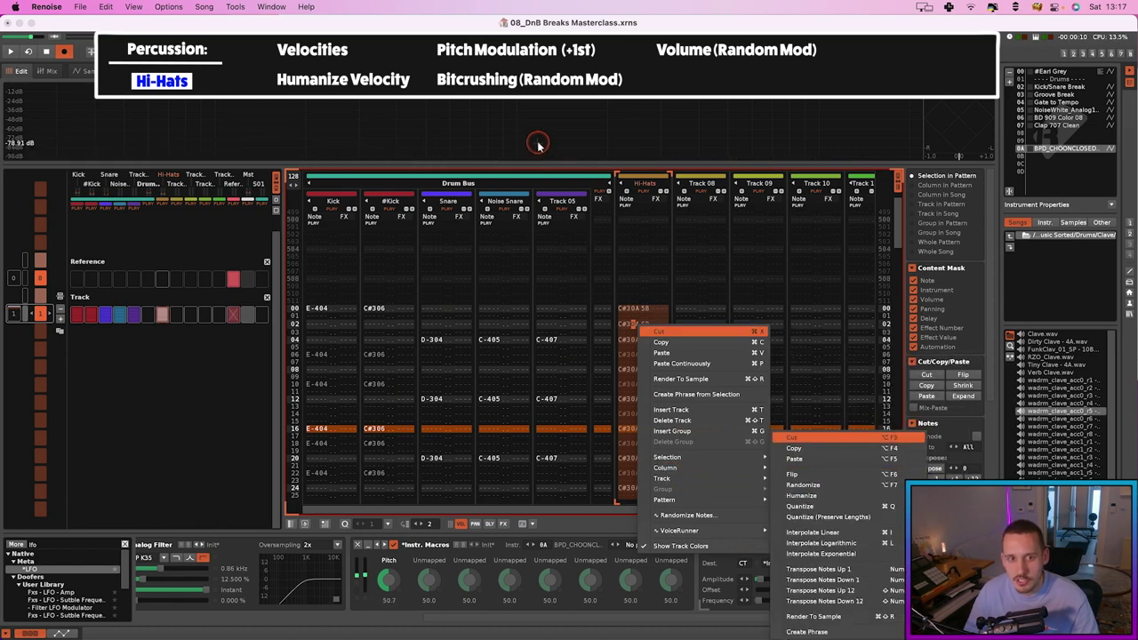
left_click(826, 477)
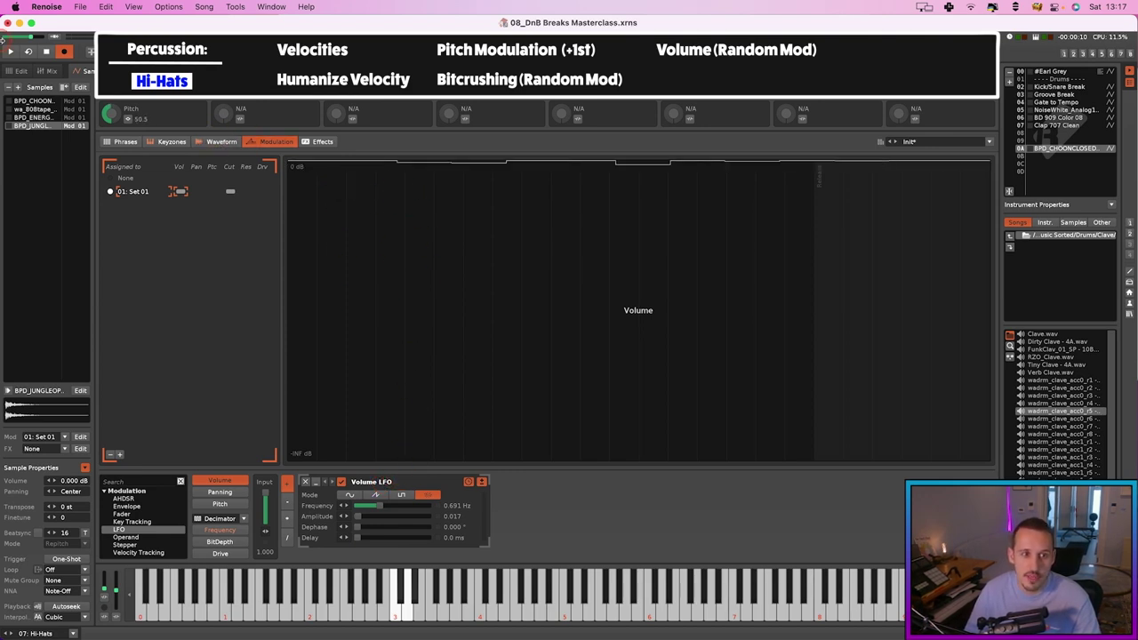
Rename Track 08 in the pattern as Hi-Hat.
left_click(19, 71)
left_click(640, 187)
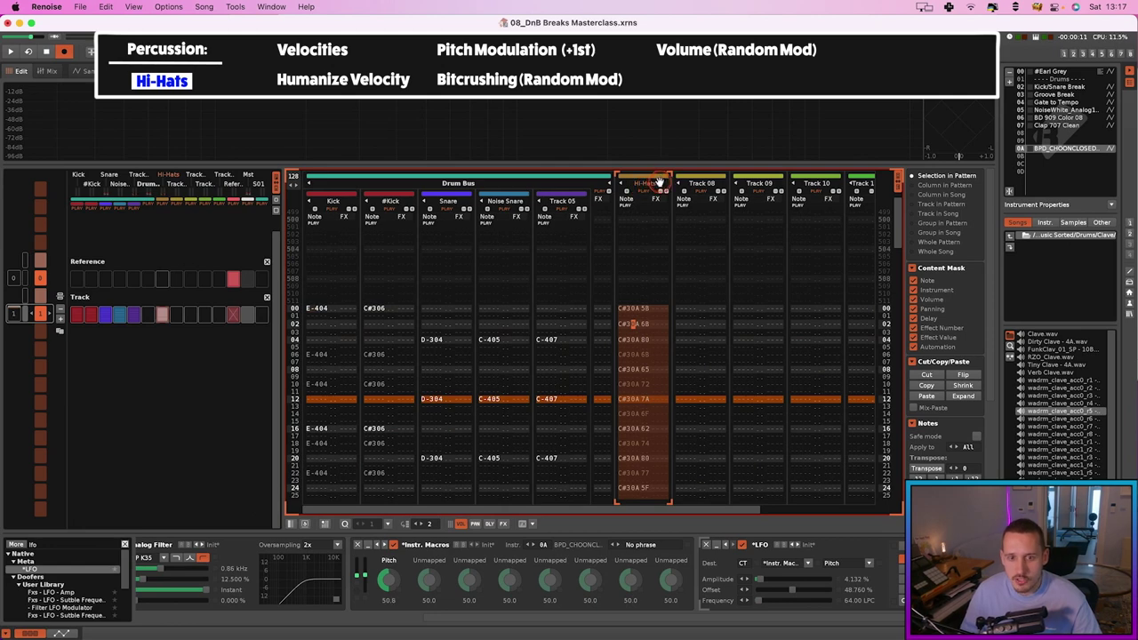
left_click(693, 184)
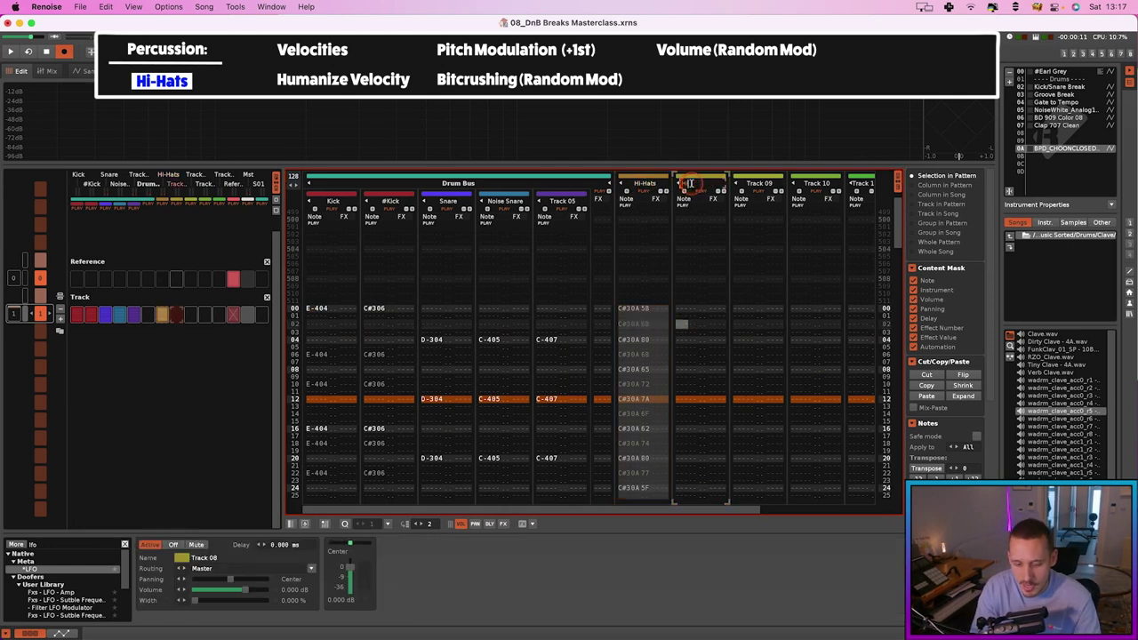
type("Hi-Hat")
key("Return")
Enter D#3 accent notes with instrument 0A on lines 04, 10, 14, 20, 26 and 30 of the Hi-Hat track and audition them.
left_click(695, 307)
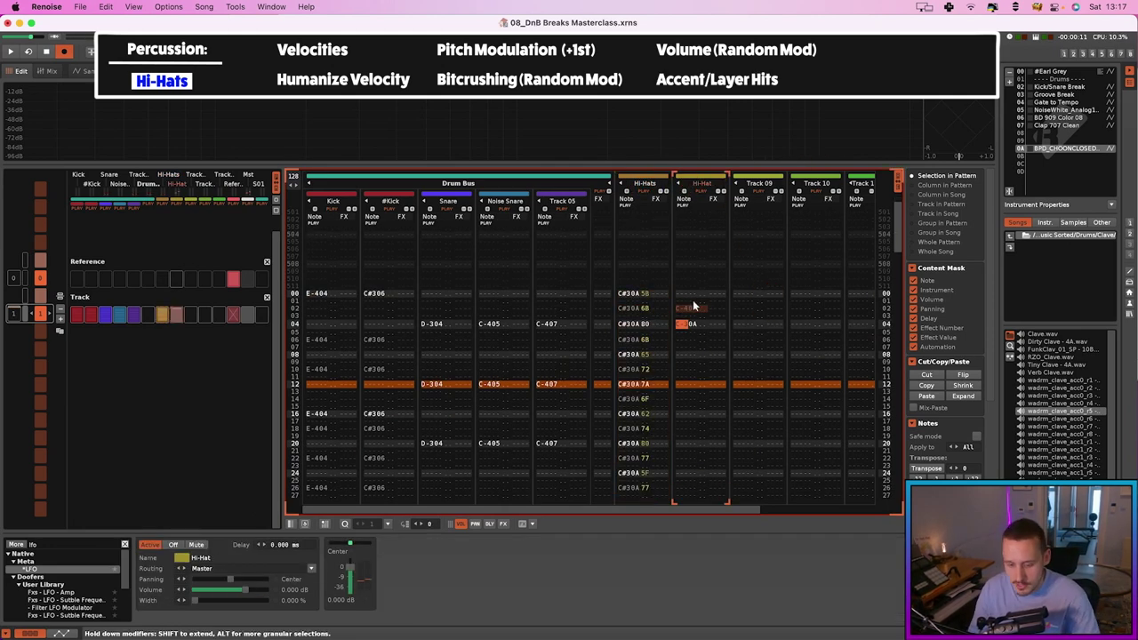
scroll(695, 305, "up", 1)
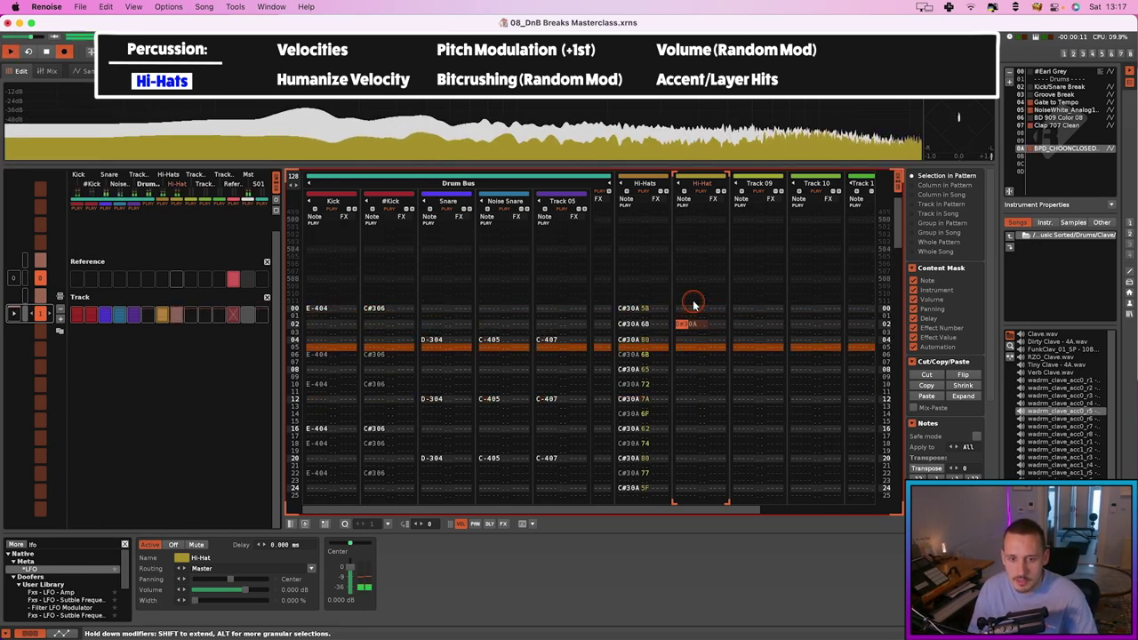
scroll(695, 305, "down", 1)
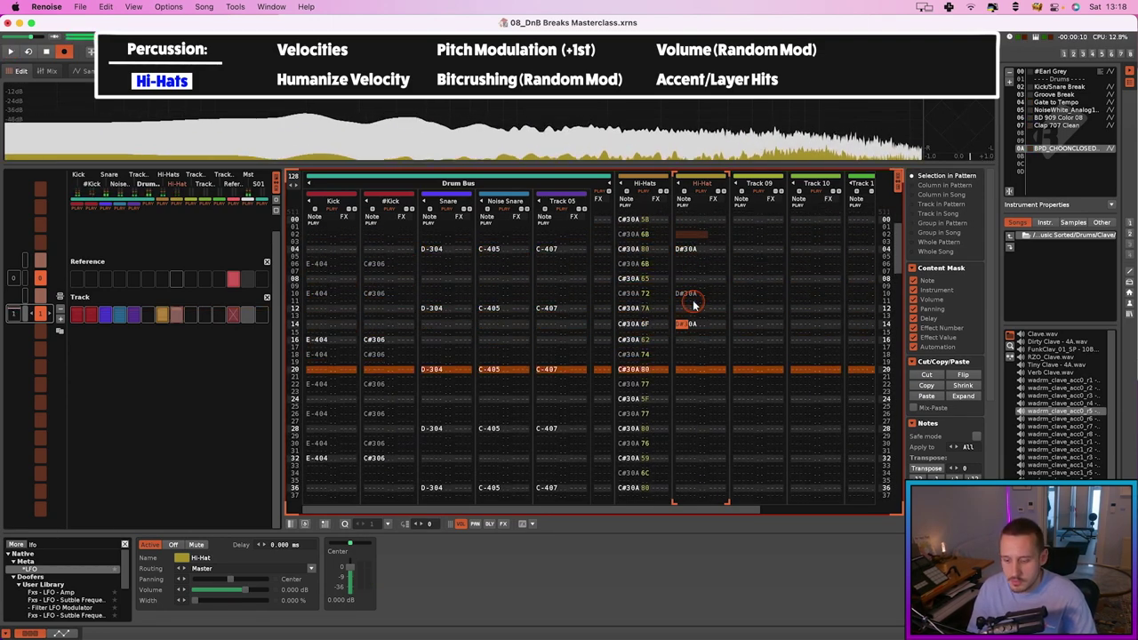
key("space")
key("space")
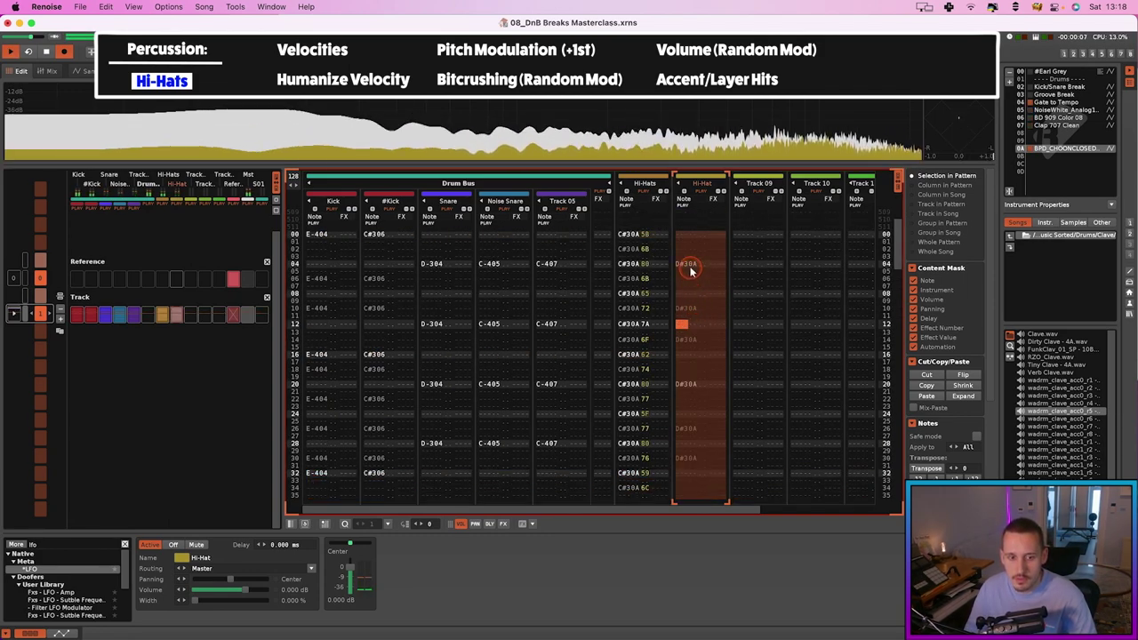
Create a second modulation set, Set 02, and assign the BPD_JUNGLEOPENHAT sample to it.
key("F3")
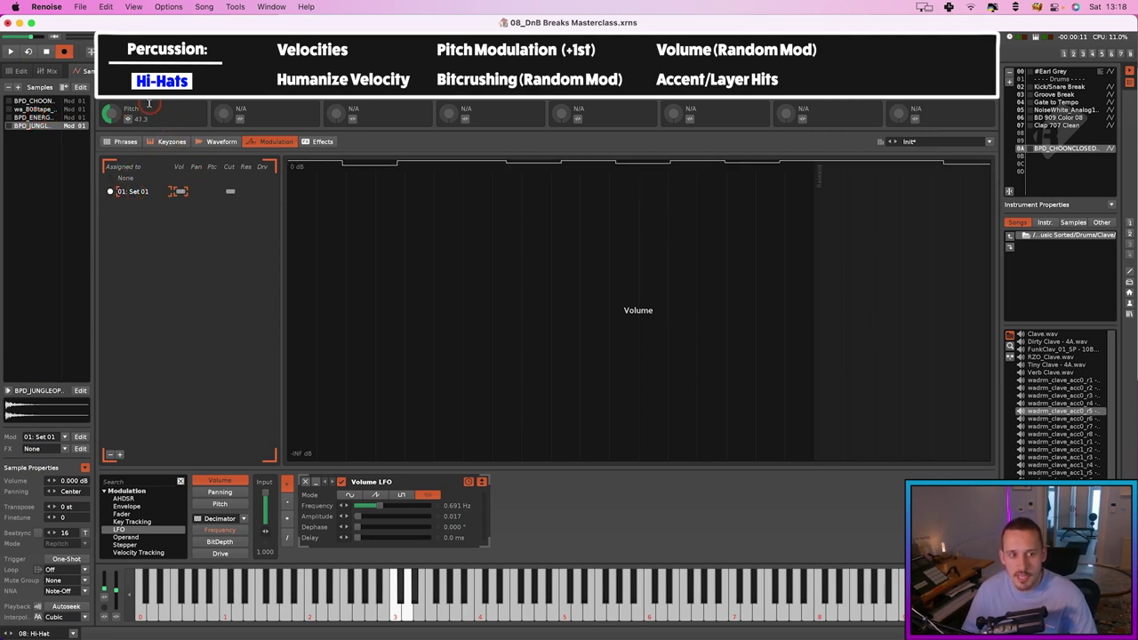
left_click(120, 454)
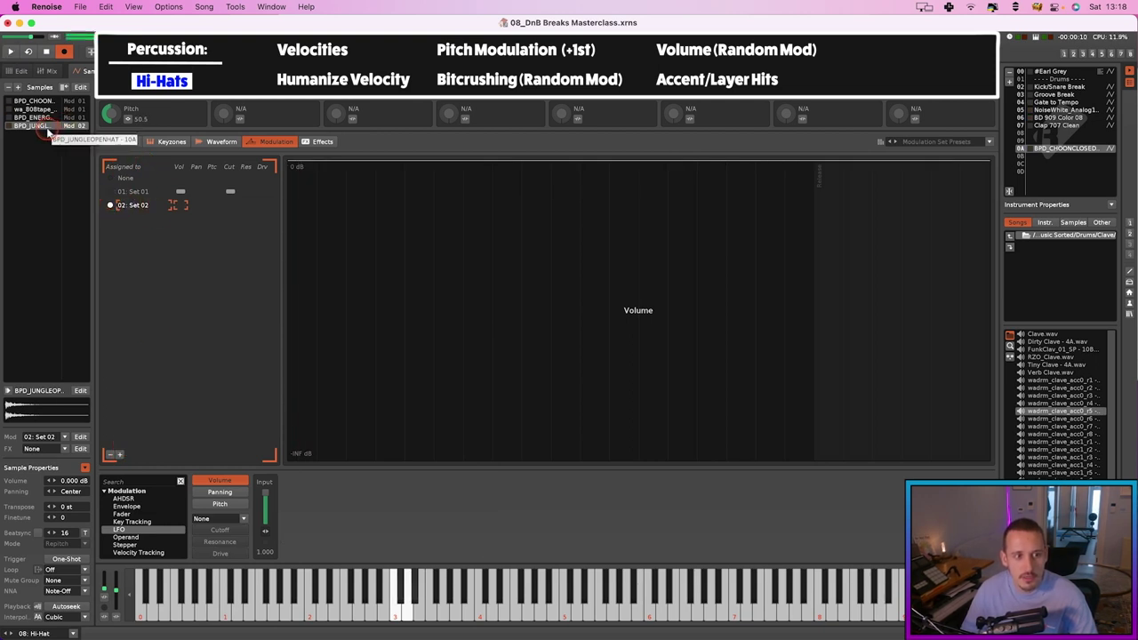
key("space")
left_click(107, 201)
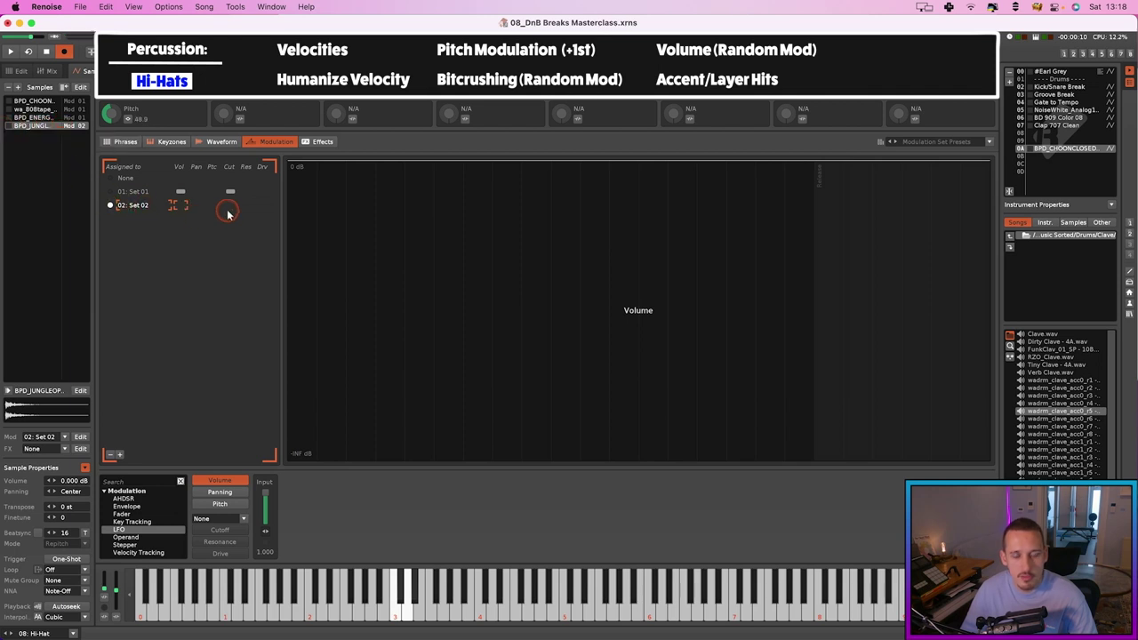
Add an AHDSR envelope to Set 02's volume with a decay of 198 ms and a sustain of 0.000.
left_click(225, 506)
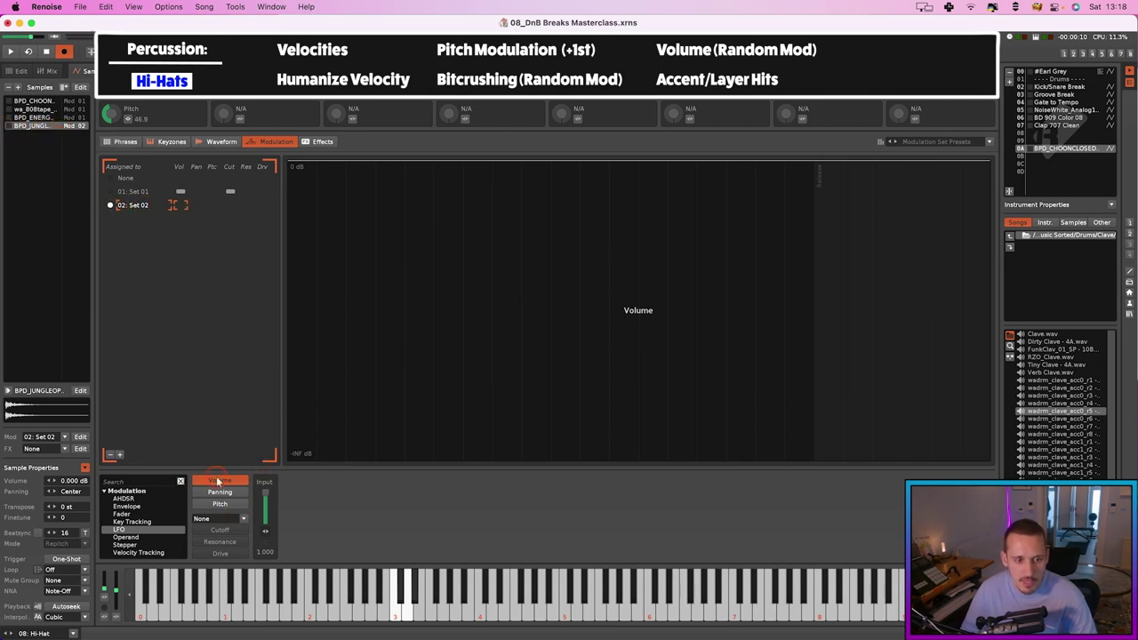
double_click(147, 500)
left_click_drag(427, 526, 403, 521)
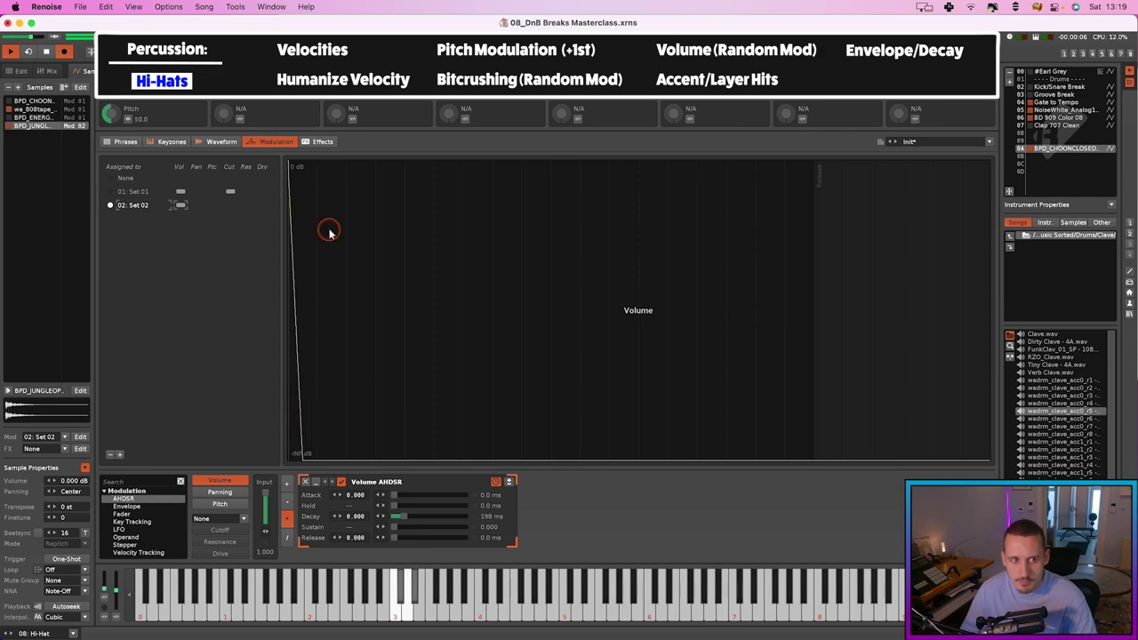
Undo the last selection deletion in the pattern and add an Analog Filter to the Hi-Hat track.
key("super+z")
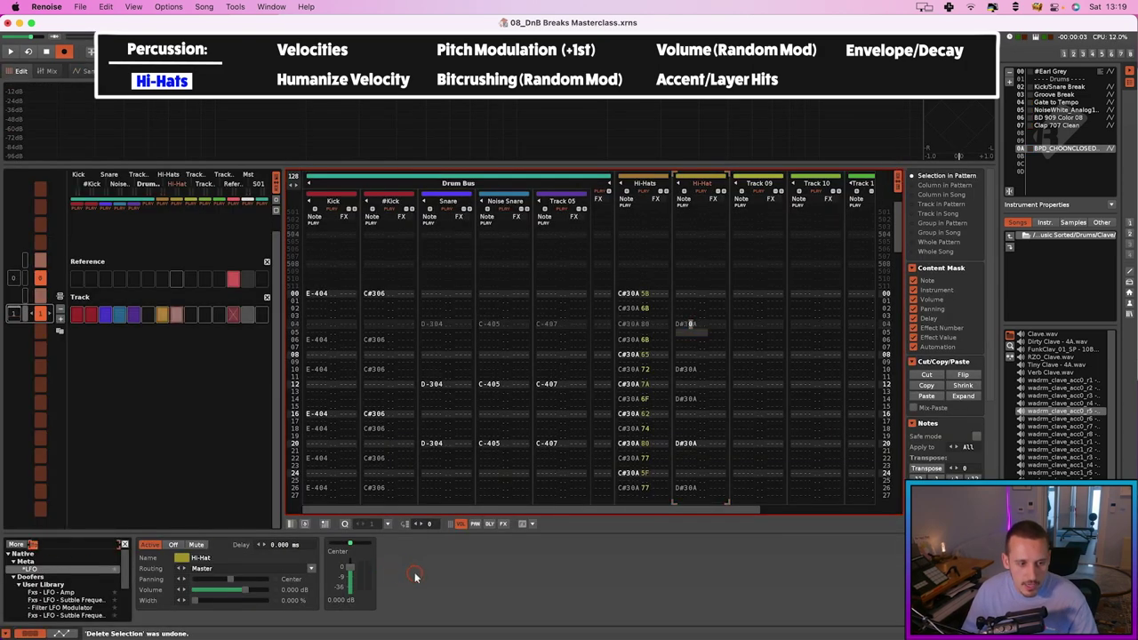
left_click(63, 544)
type("filt")
scroll(66, 556, "up", 3)
double_click(55, 574)
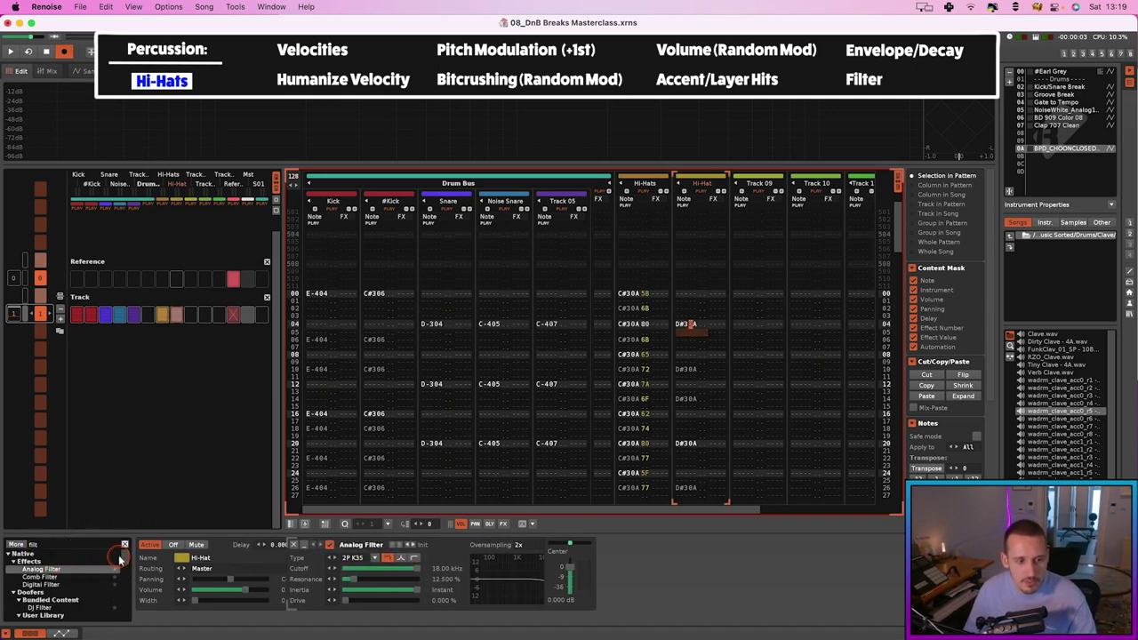
Add an *LFO device to the Hi-Hat track and route it to the Analog Filter's Cutoff.
left_click(76, 542)
type("lfo")
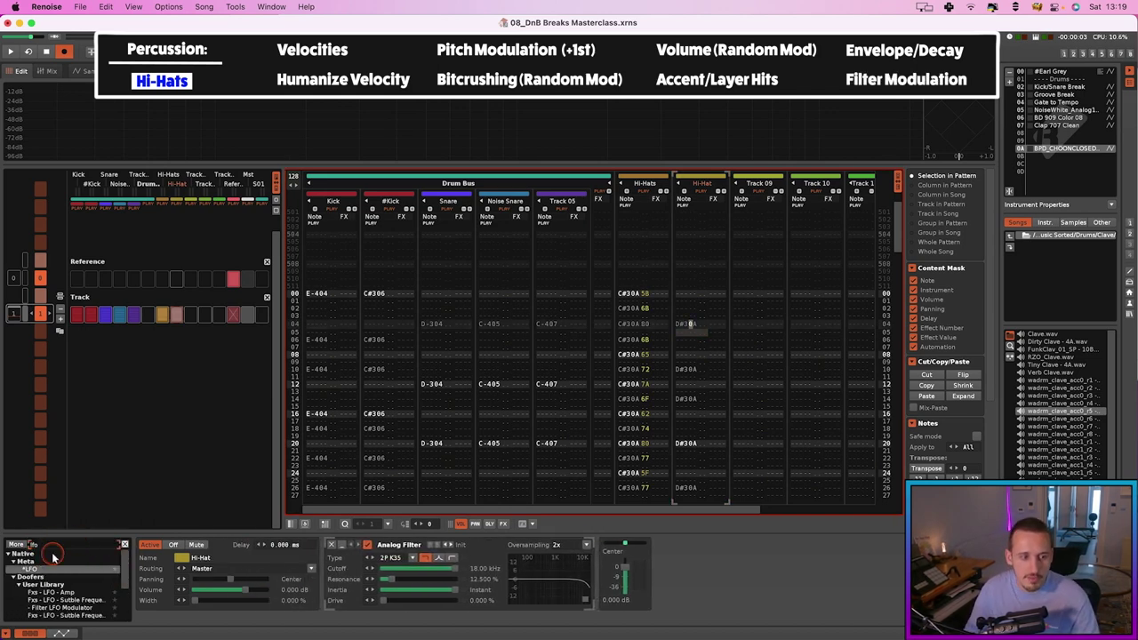
double_click(49, 571)
left_click(680, 563)
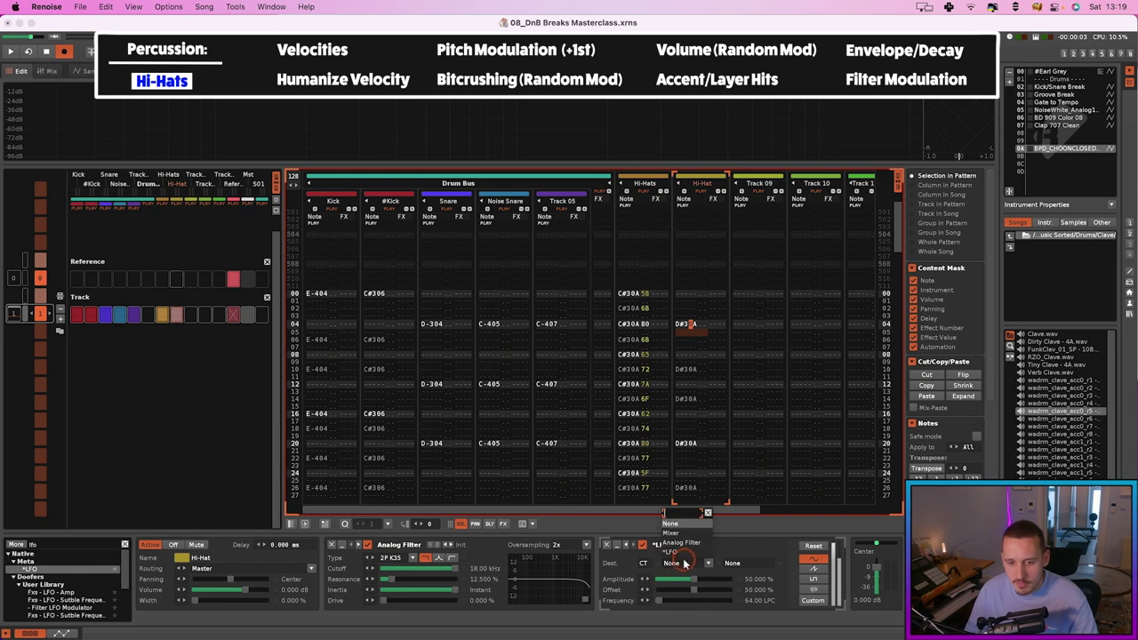
left_click(683, 550)
left_click(734, 562)
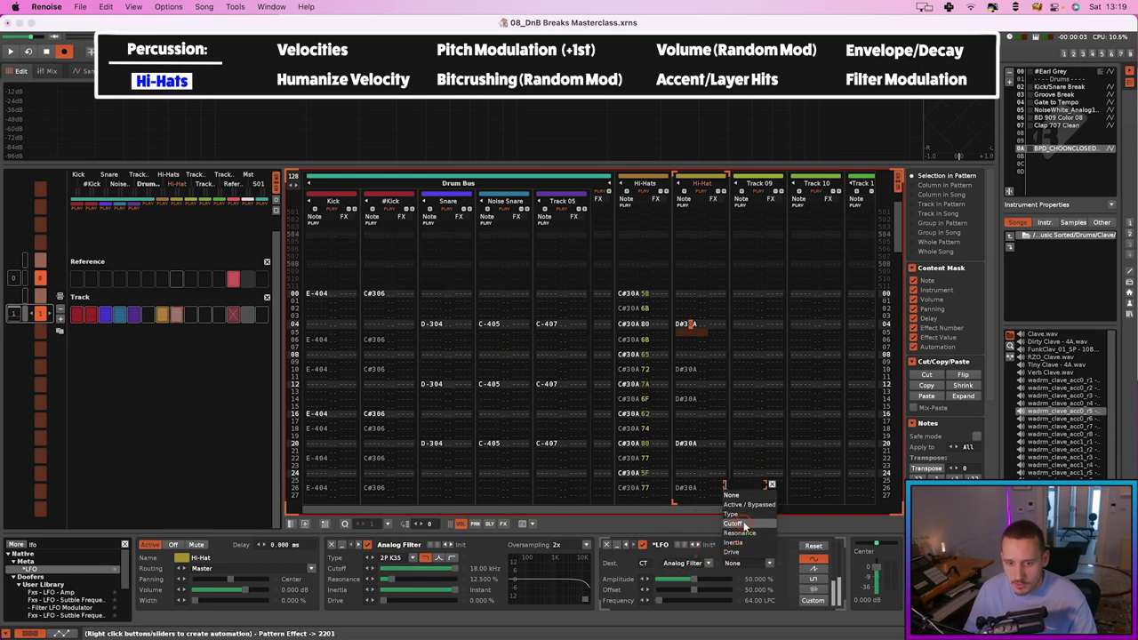
left_click(740, 495)
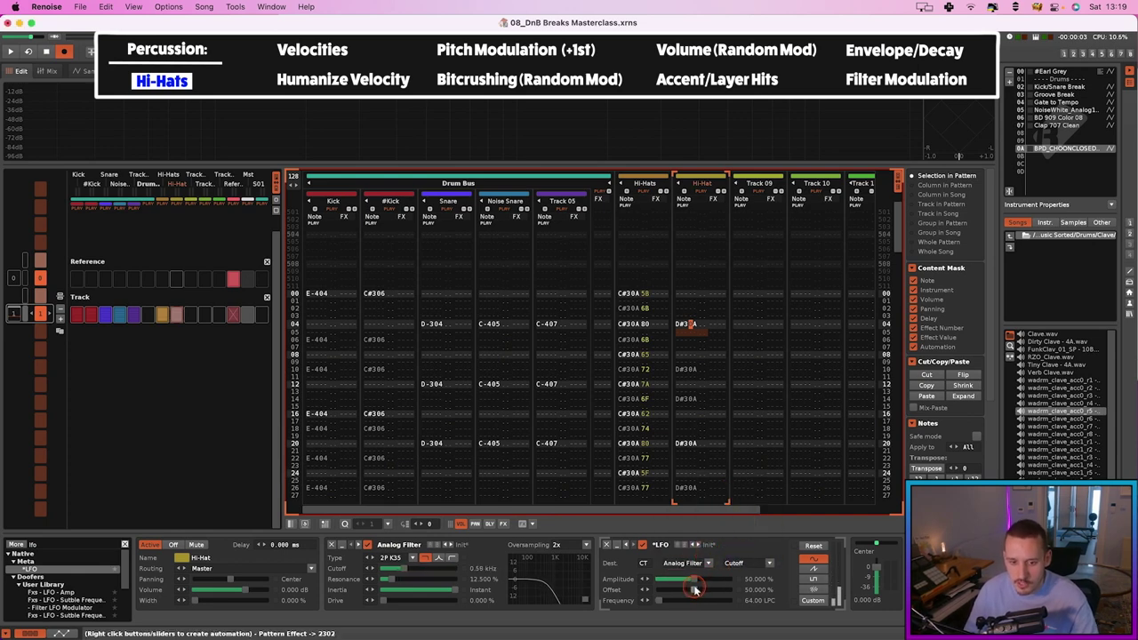
Set the cutoff LFO's amplitude to 4.959% and its offset to 88.430% while auditioning the Hi-Hat track in solo.
left_click_drag(694, 582, 719, 591)
key("space")
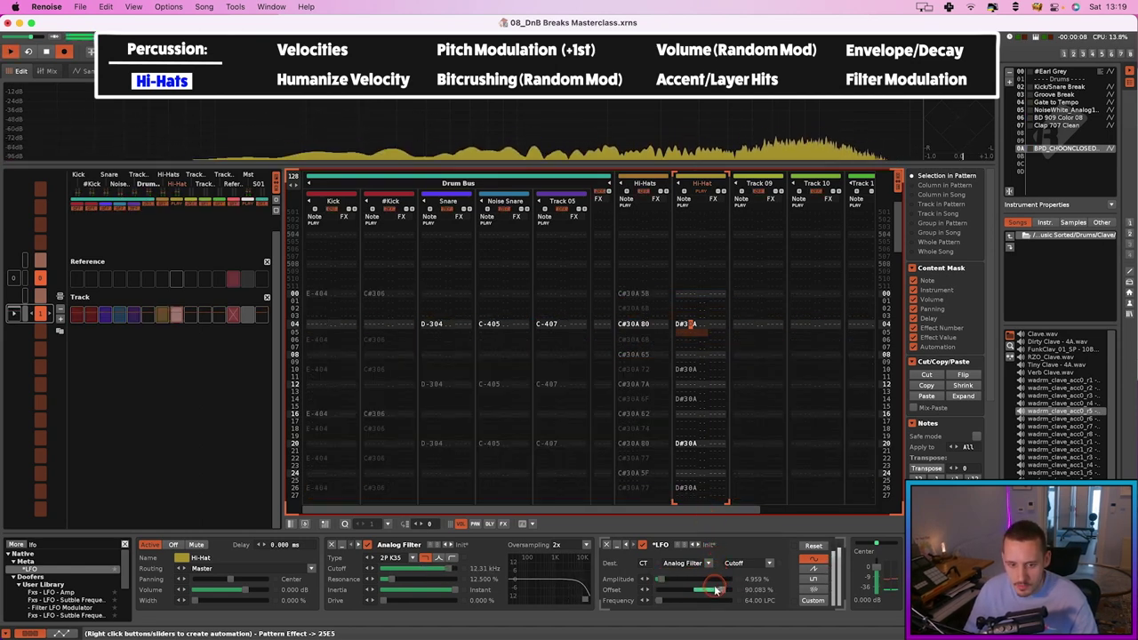
left_click_drag(722, 593, 719, 593)
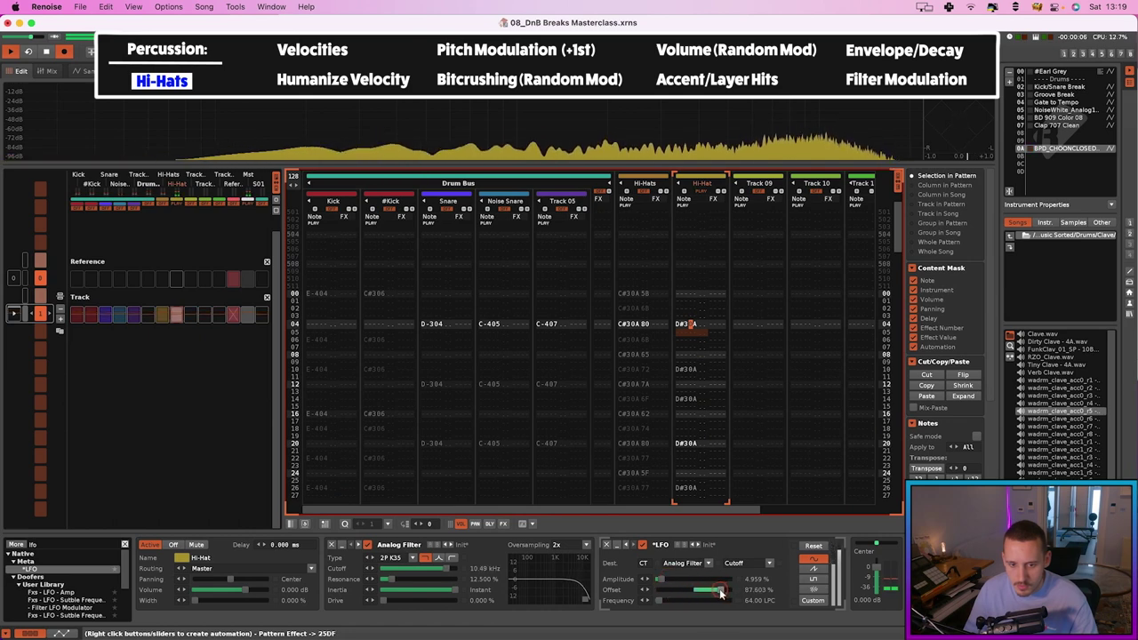
left_click_drag(720, 593, 721, 593)
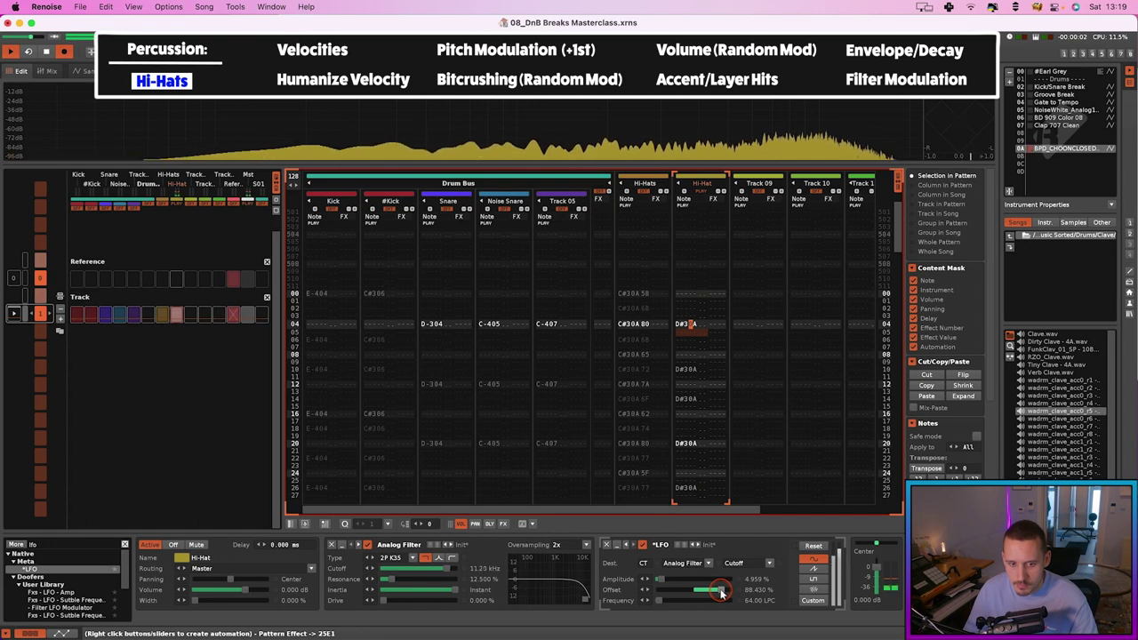
key("space")
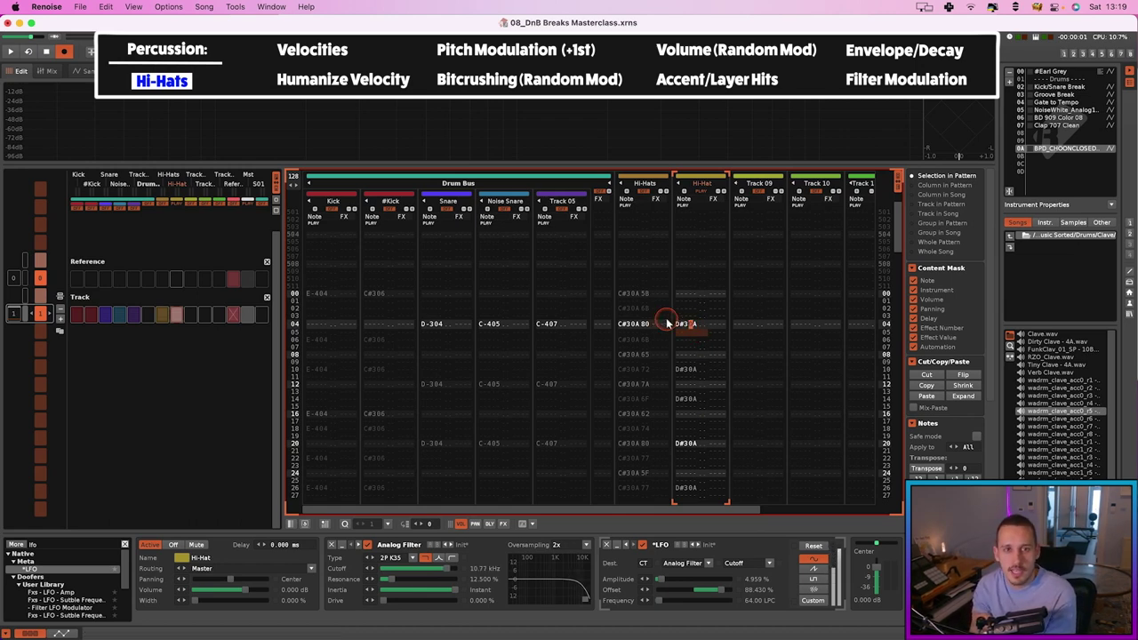
Play the full break with the Hi-Hat track unsoloed and compare it with the Reference section.
right_click(701, 194)
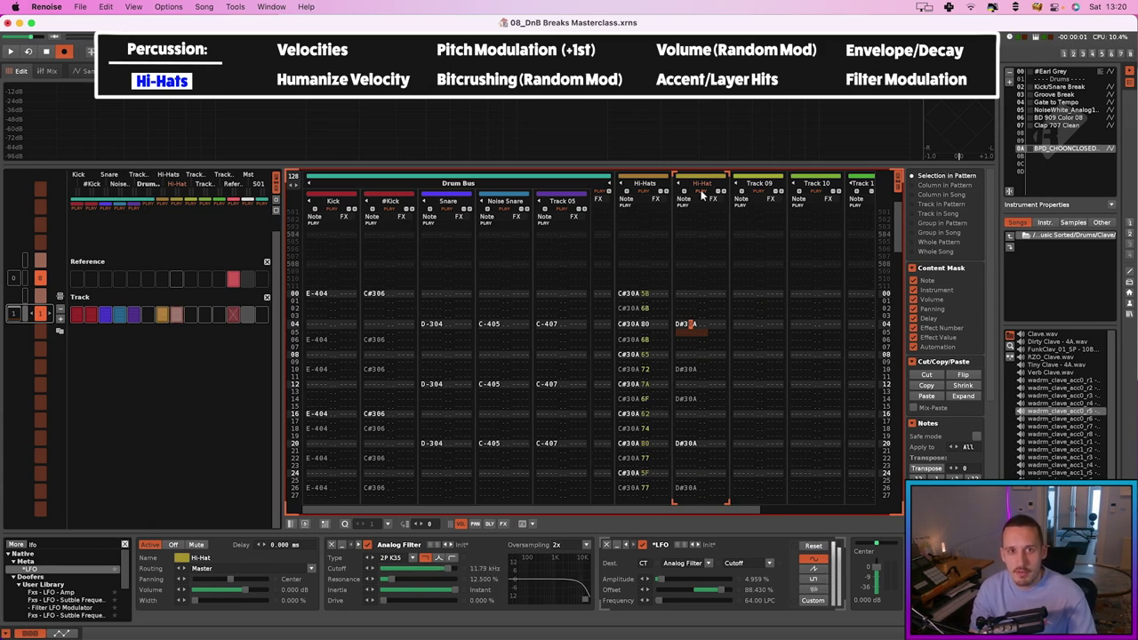
key("space")
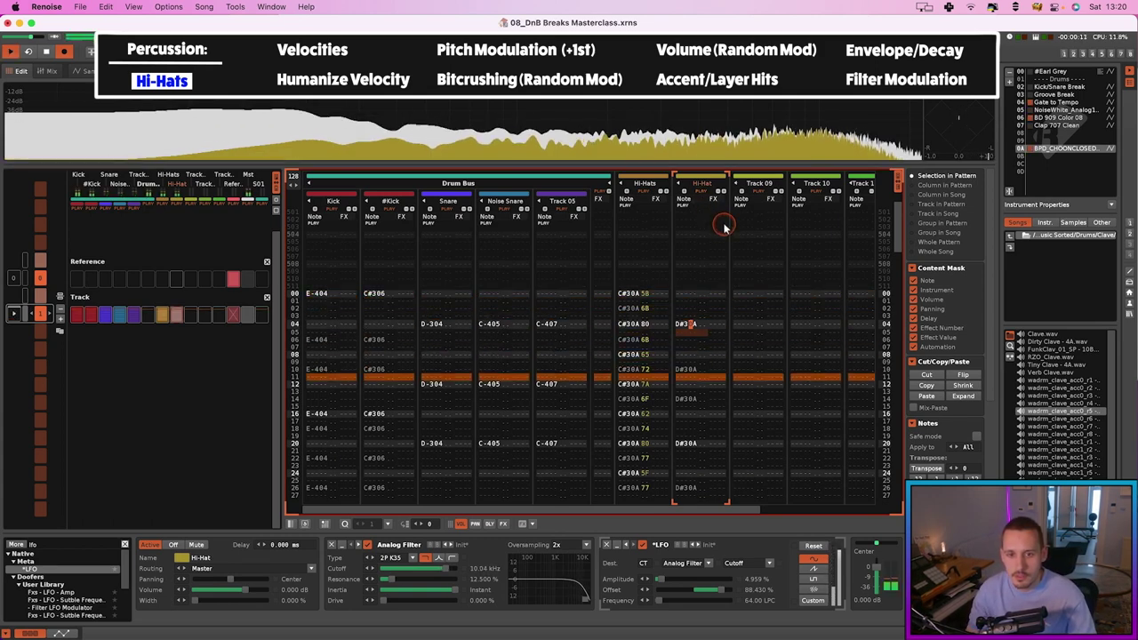
key("space")
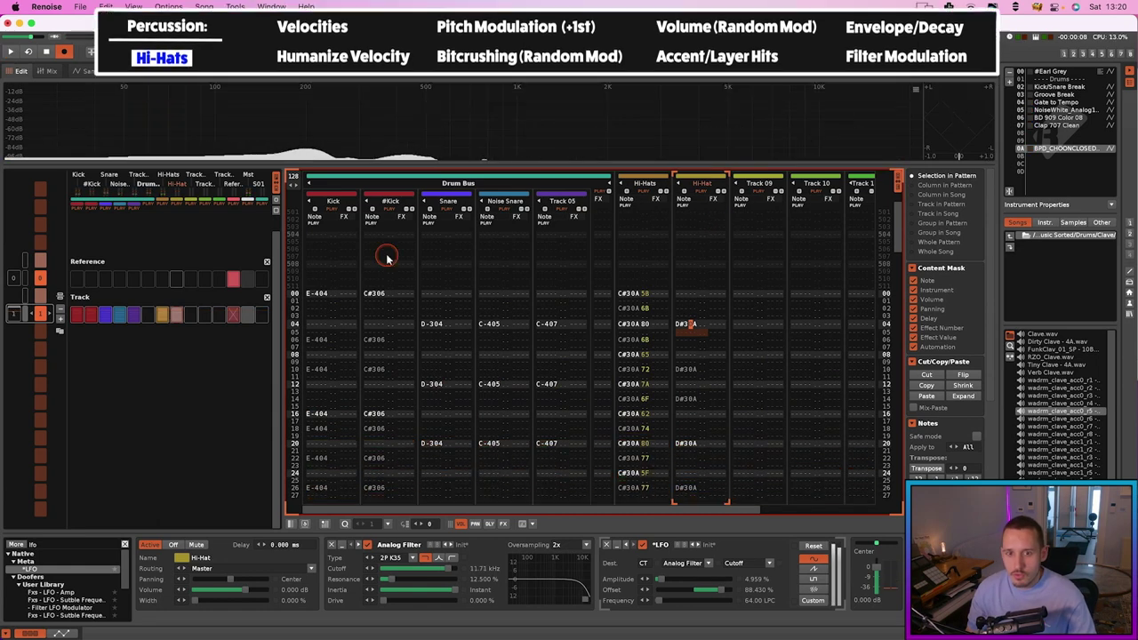
left_click(125, 281)
key("space")
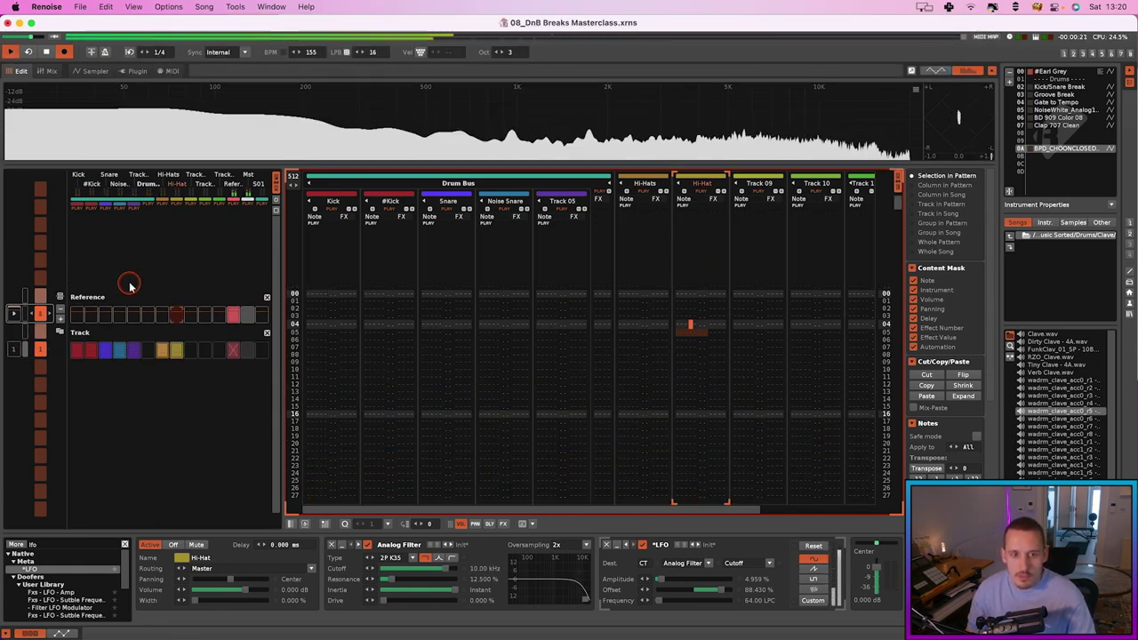
left_click(149, 314)
key("space")
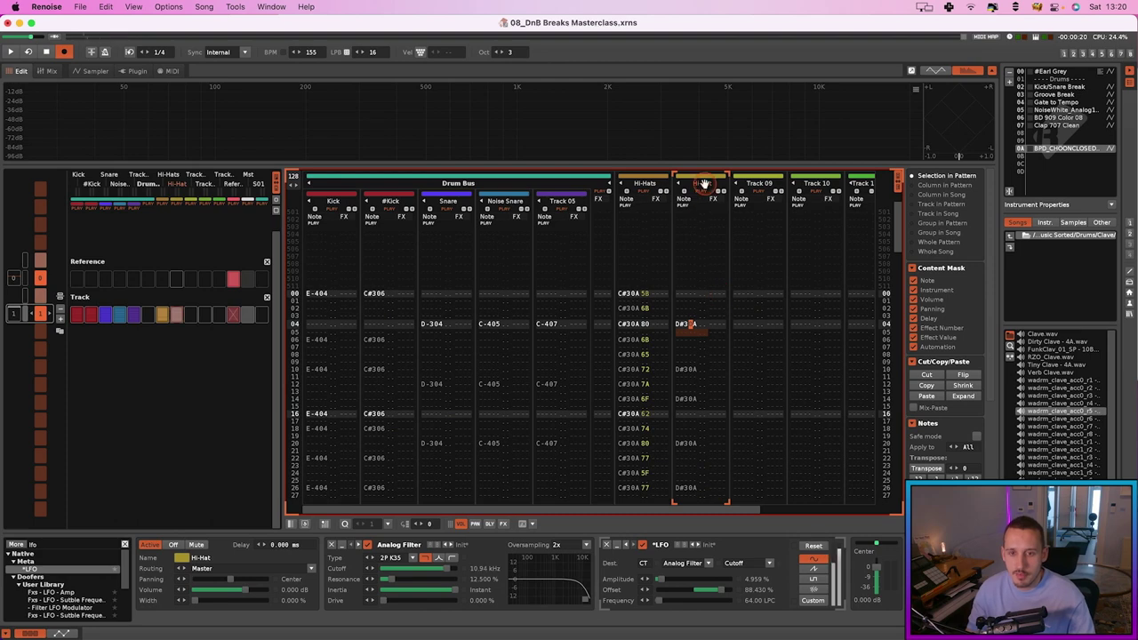
Place the cursor at the start of Track 09 and select the empty instrument slot 0B.
key("Tab")
left_click(753, 294)
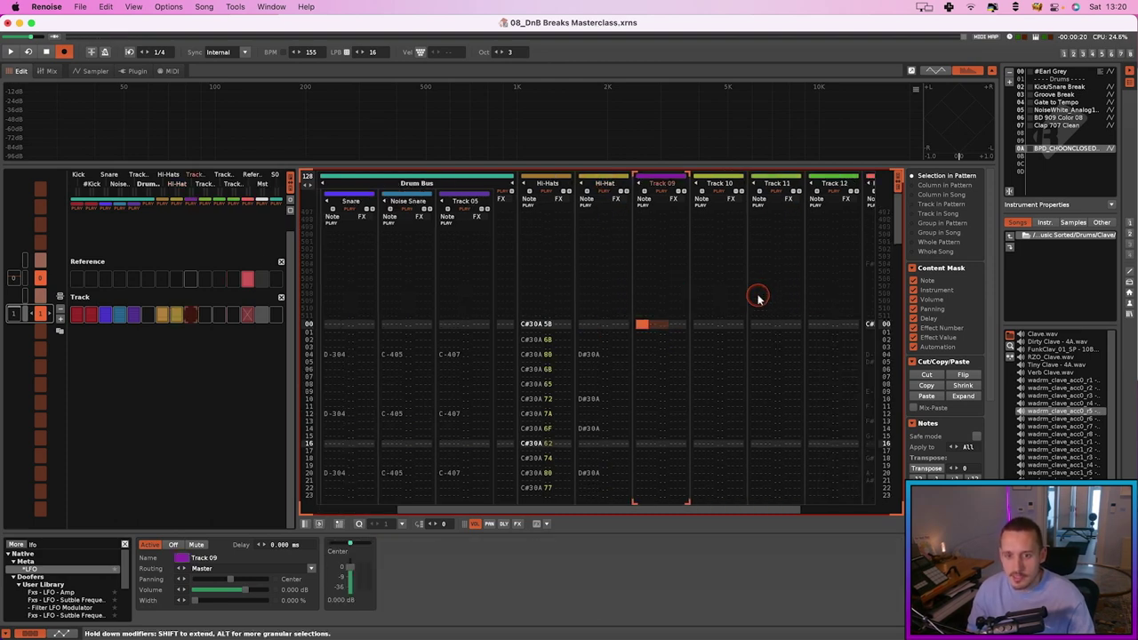
left_click(1063, 155)
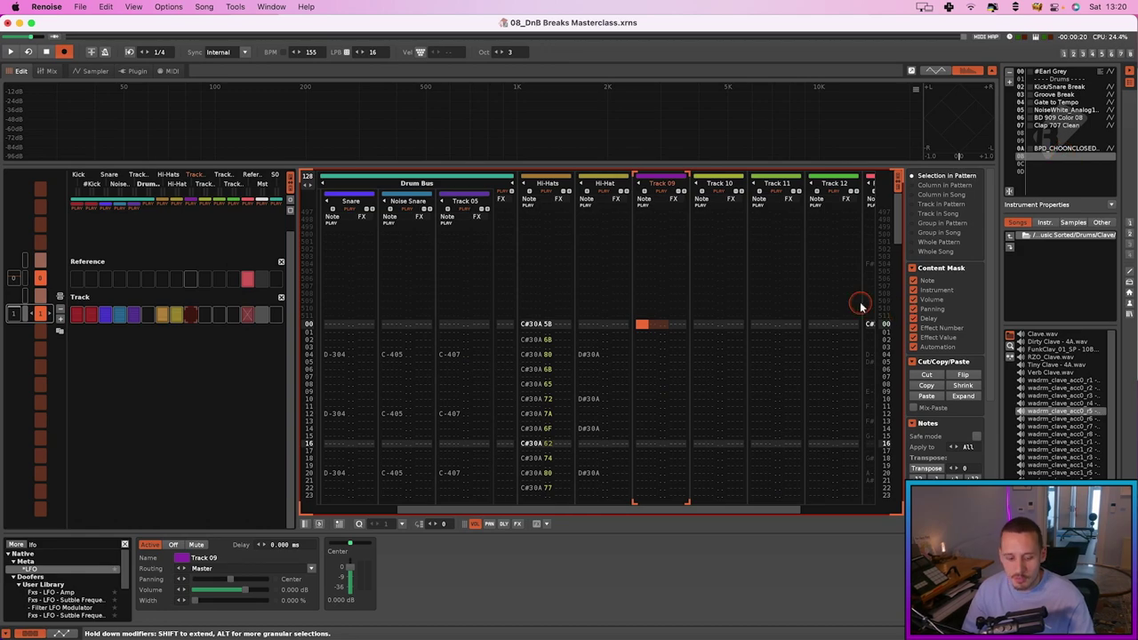
Switch to AudioFinder and audition the hat, ride and tambourine samples in the 16_Drum Breaks Masterclass list.
key("super+Tab")
left_click(327, 276)
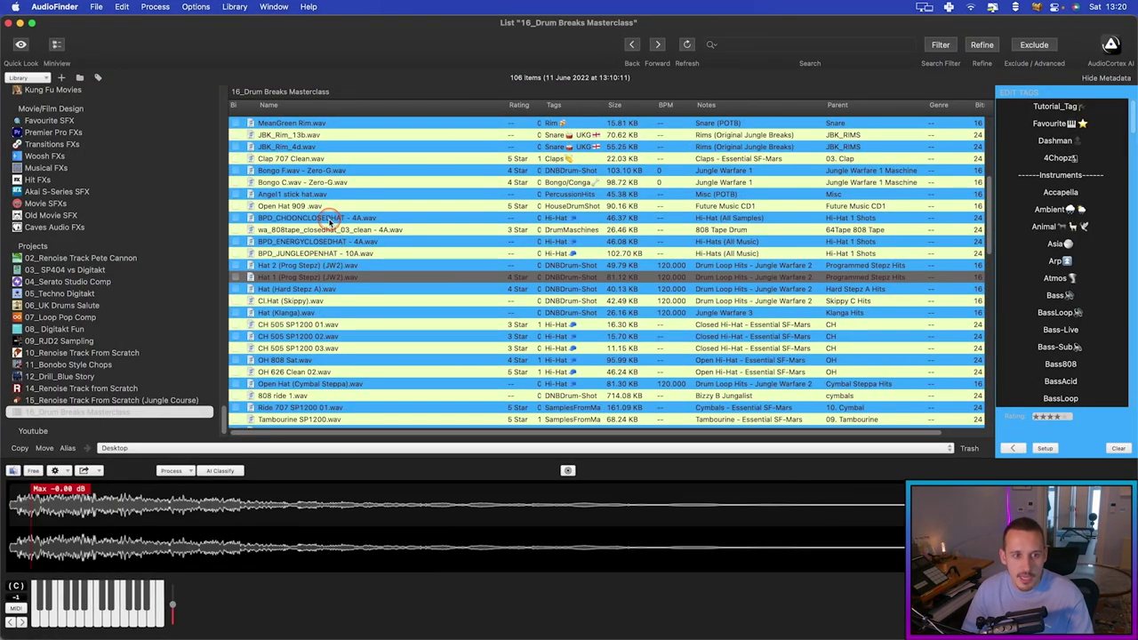
left_click(334, 311)
left_click(319, 326)
scroll(313, 338, "down", 3)
left_click(307, 311)
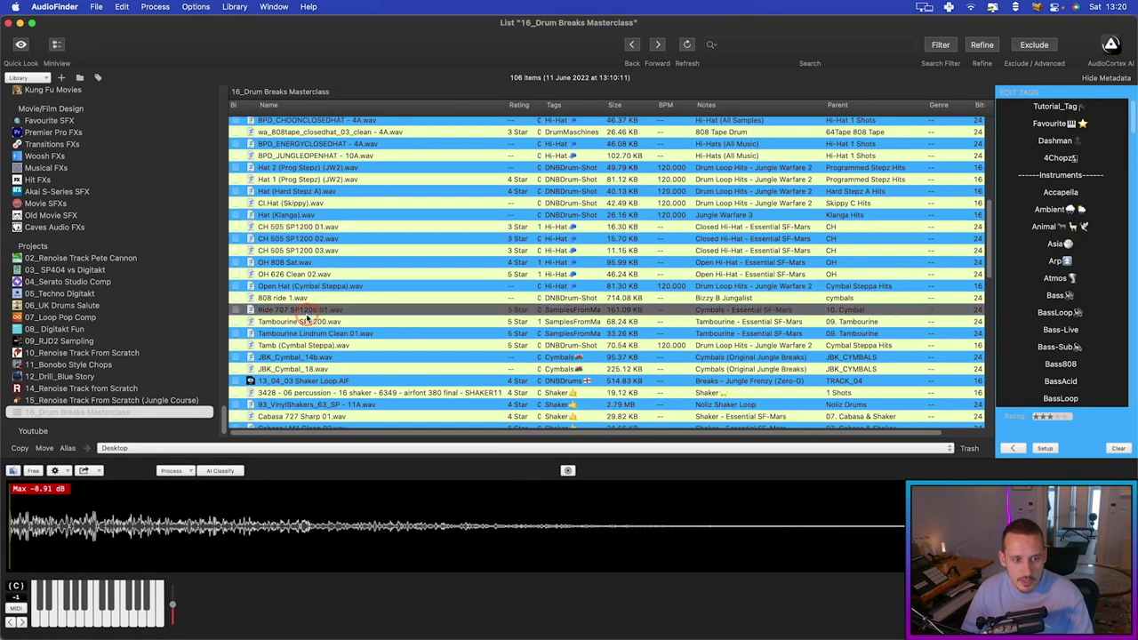
key("Down")
key("Down")
key("Down")
left_click(291, 308)
left_click(295, 321)
left_click(300, 347)
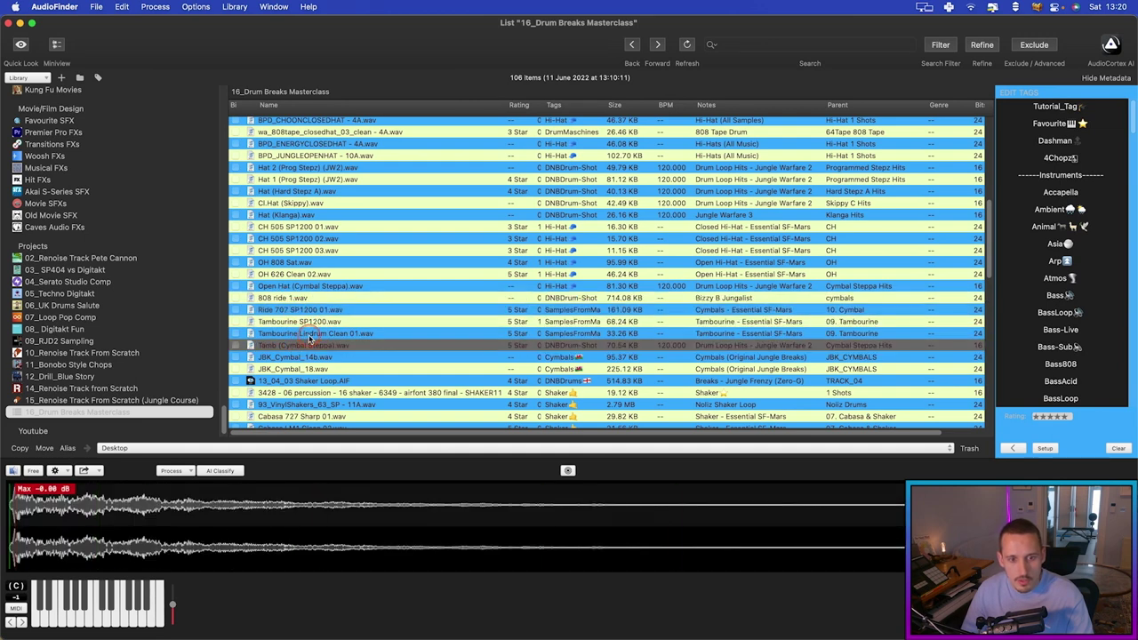
left_click(292, 310)
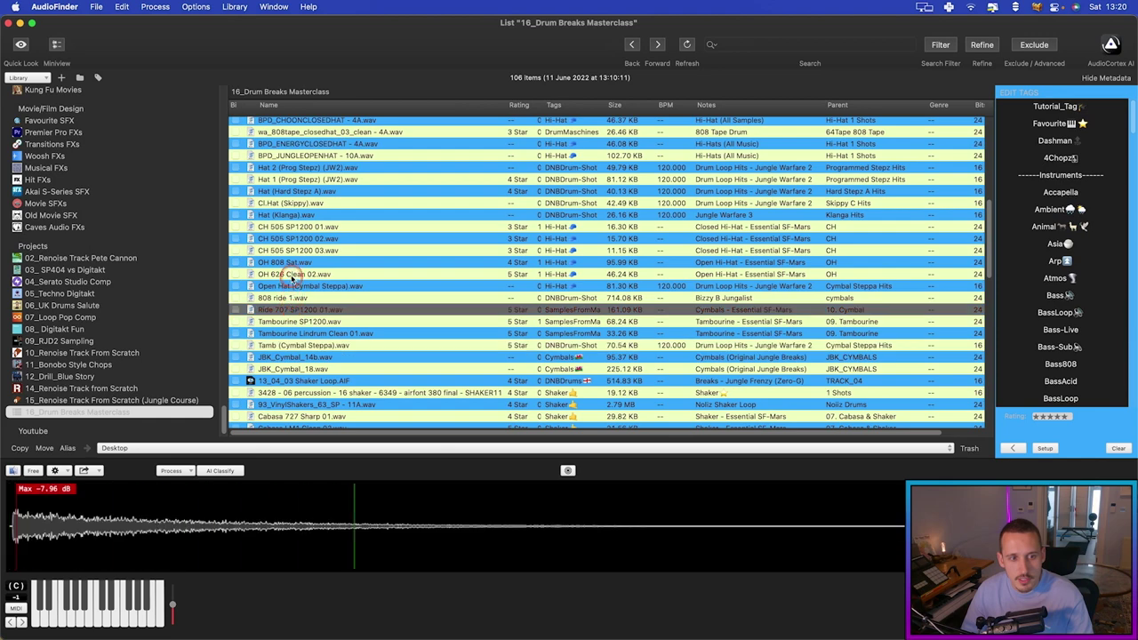
Audition the shaker loops and load 93_VinylShakers_63_SP - 11A.wav into Renoise's instrument slot 0B.
left_click(297, 381)
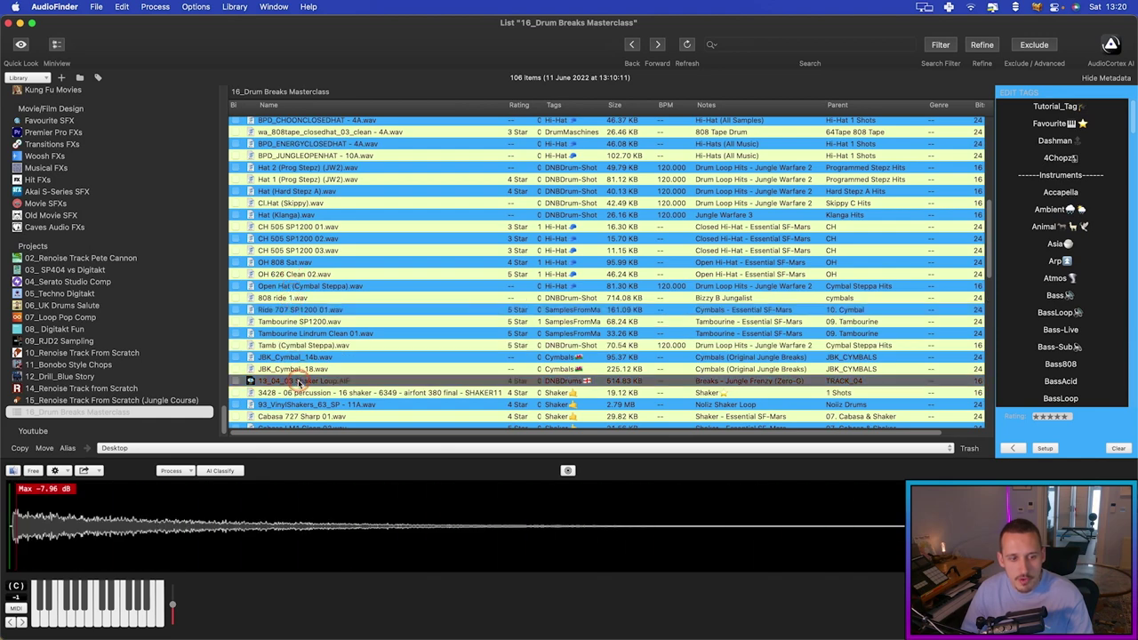
left_click(309, 392)
left_click(309, 405)
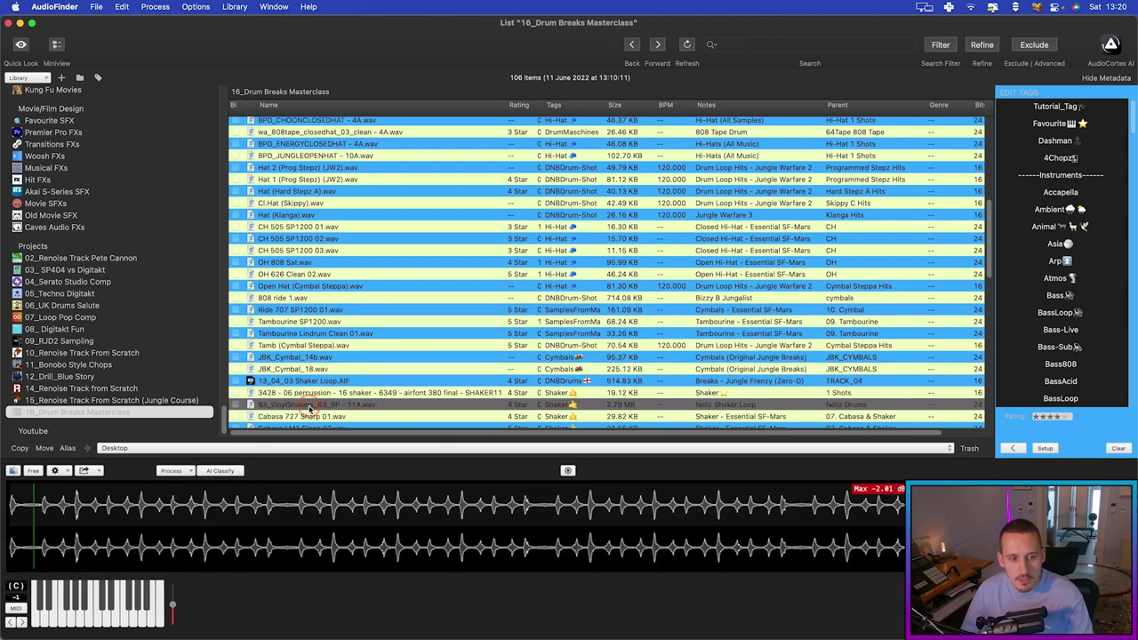
scroll(307, 416, "down", 1)
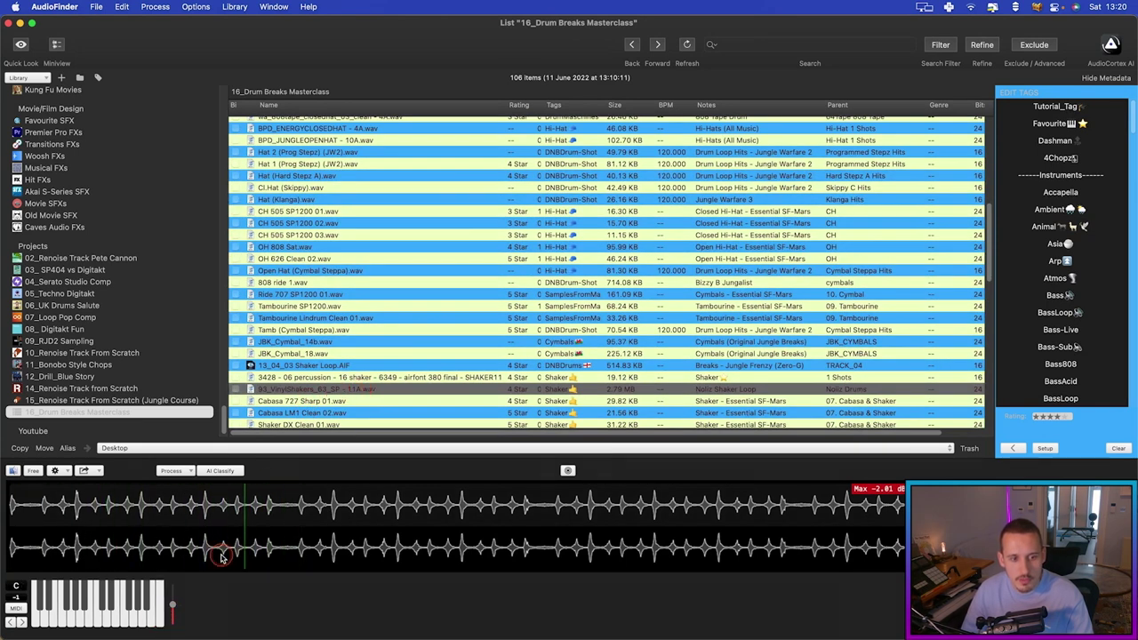
left_click(142, 607)
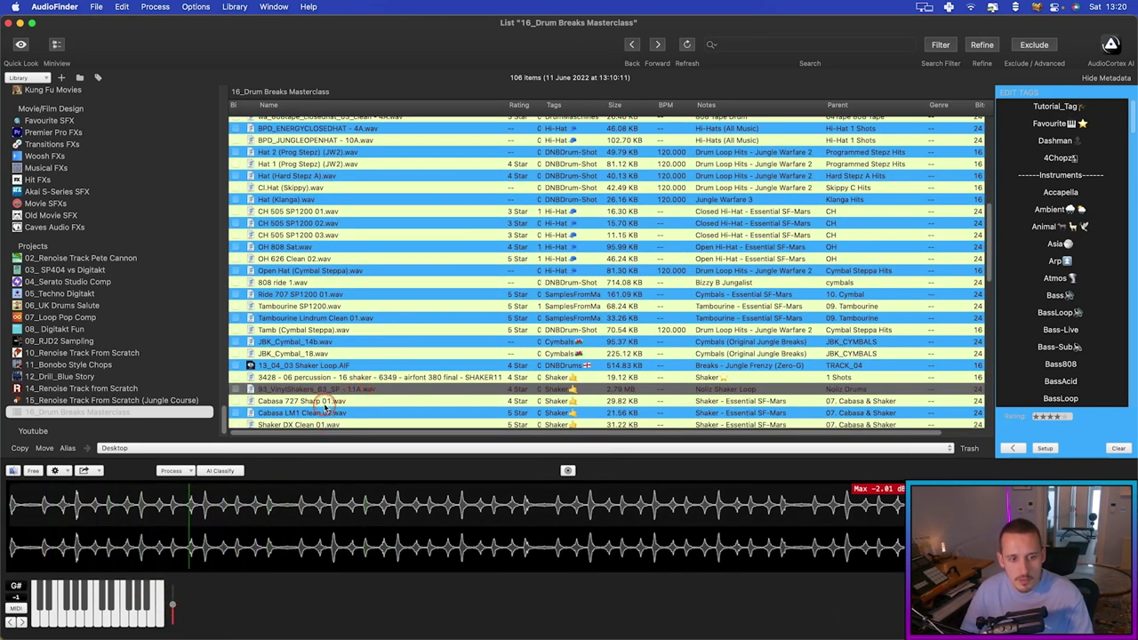
left_click_drag(324, 392, 158, 402)
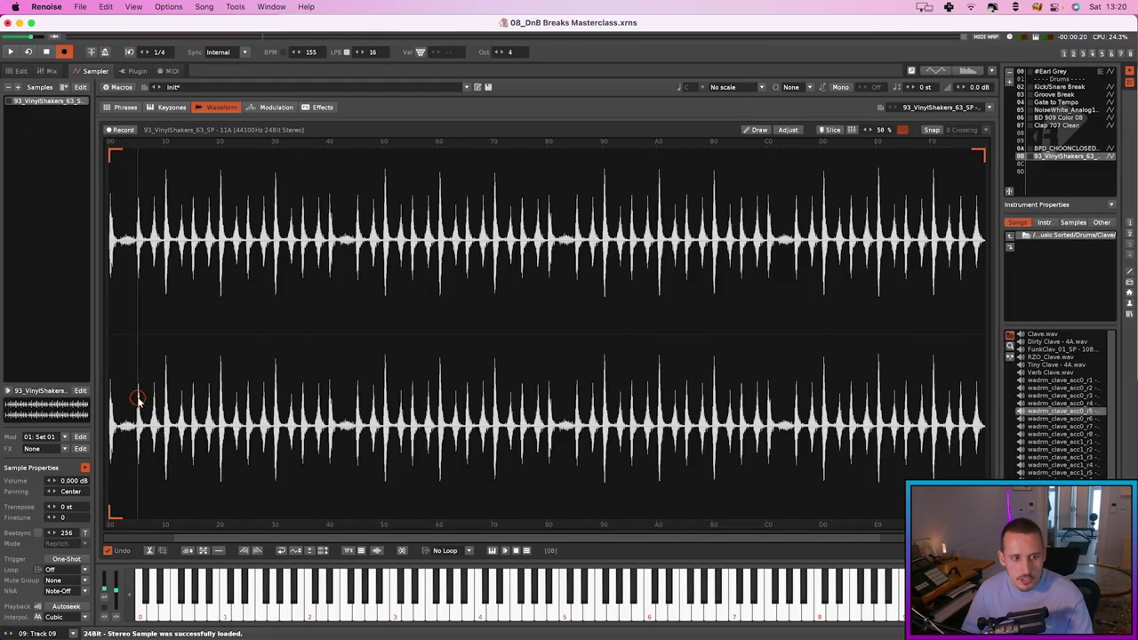
Slice the first part of the vinyl shaker loop at its hits with eleven slice markers.
scroll(147, 407, "up", 6)
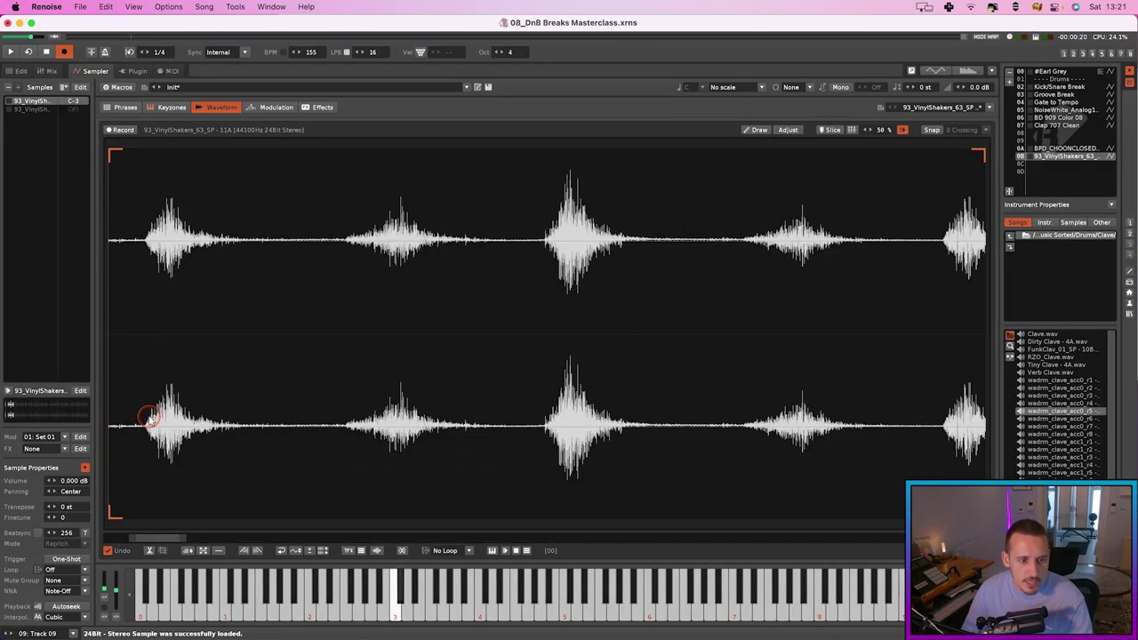
scroll(158, 414, "left", 3)
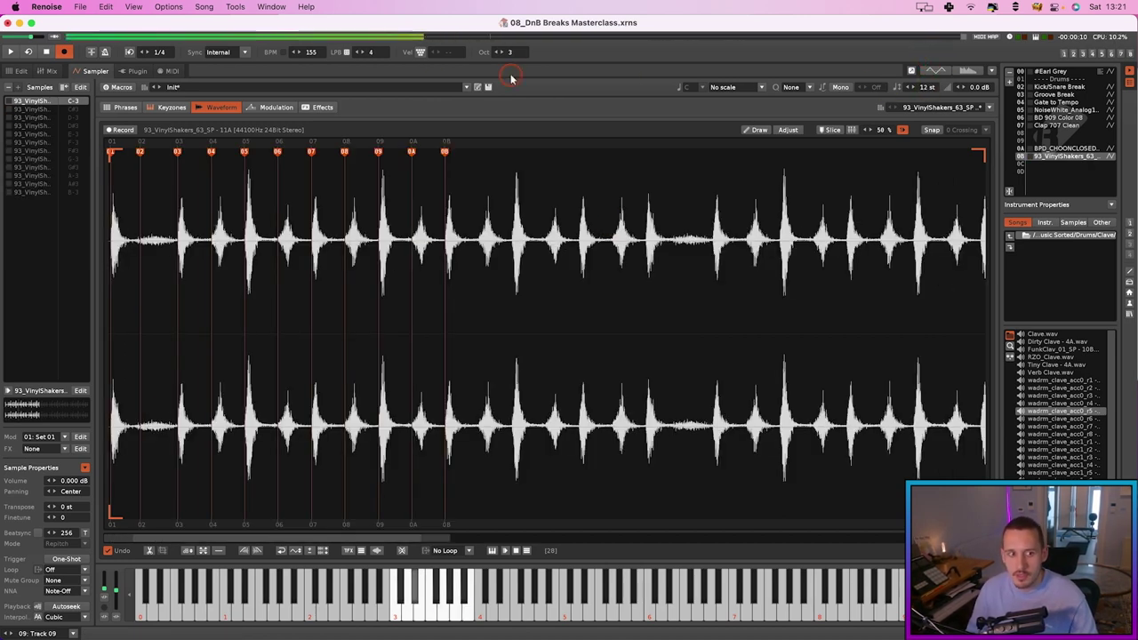
Audition the shaker pattern on Track 09 against the break by toggling the track's mute and solo.
key("F1")
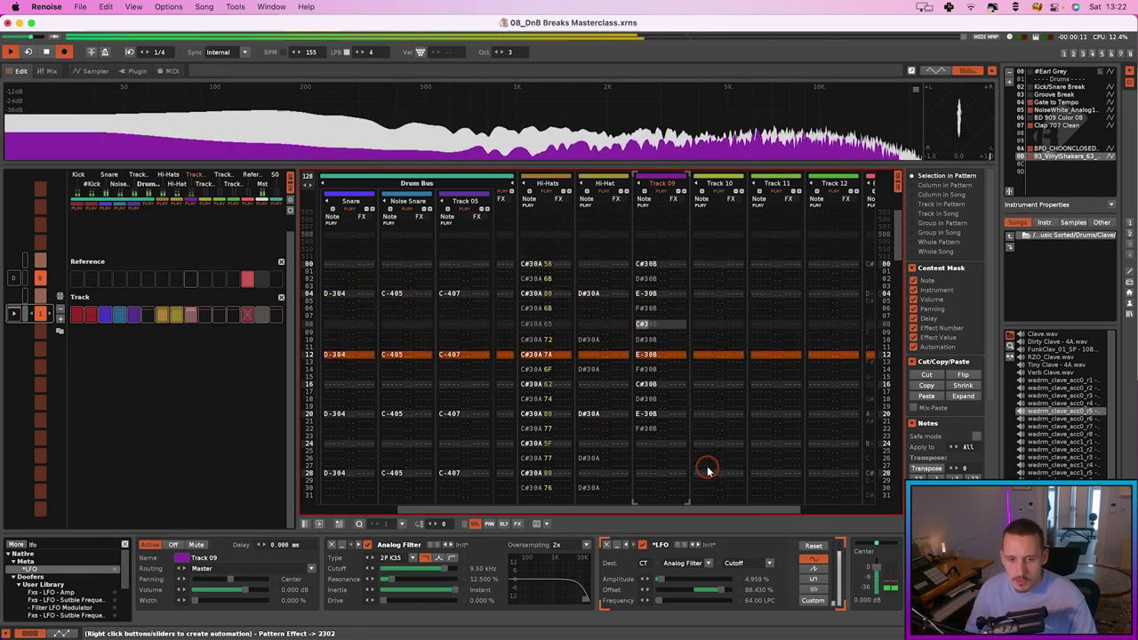
left_click(677, 194)
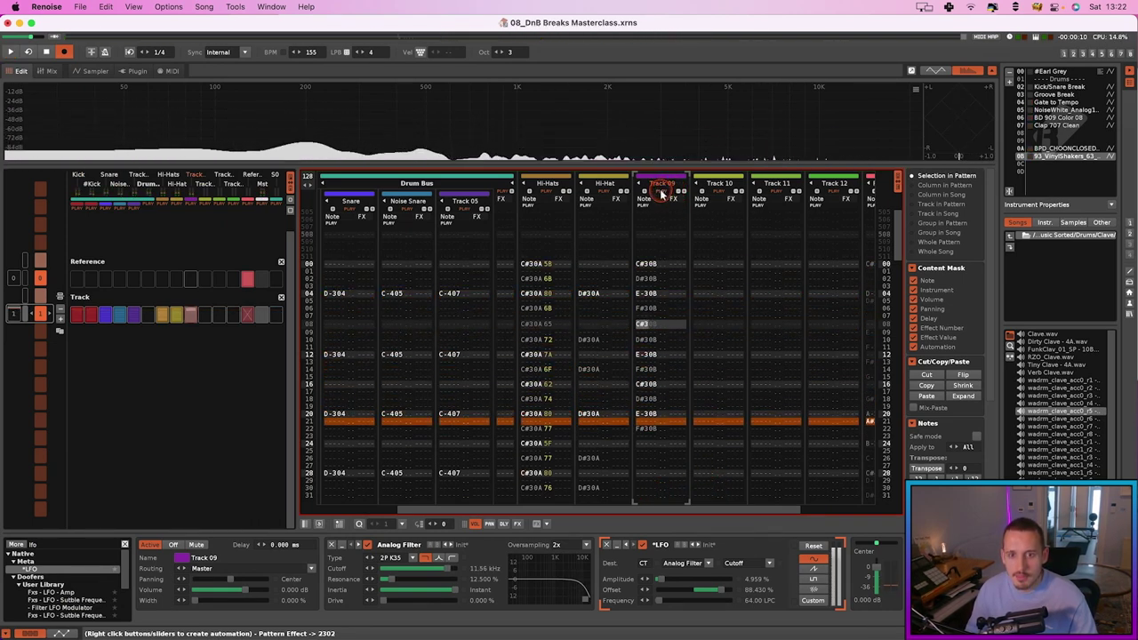
right_click(678, 194)
Adjust the vinyl shaker instrument's volume modulation envelope, using the closed-hat instrument's AHDSR as reference, and return to the pattern.
left_click(95, 71)
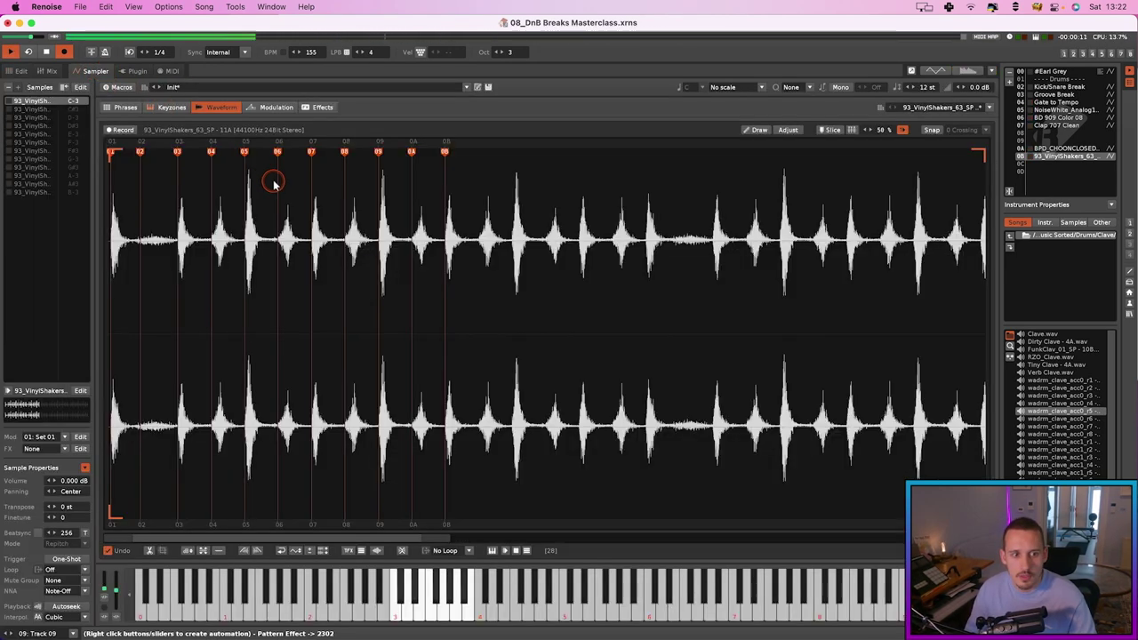
left_click(271, 106)
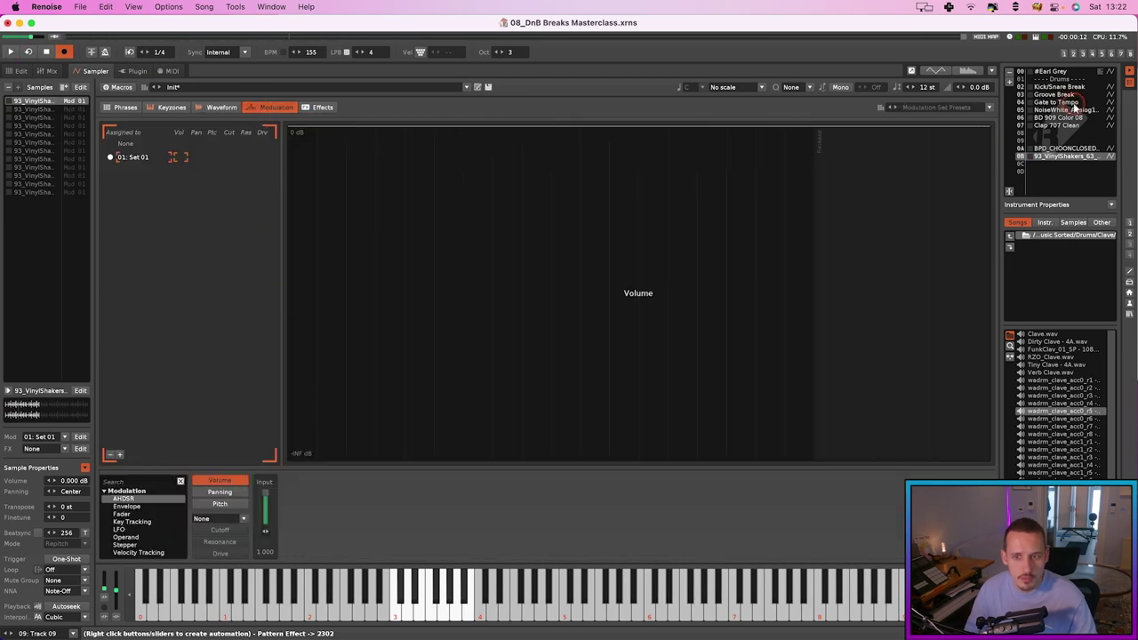
left_click(1071, 146)
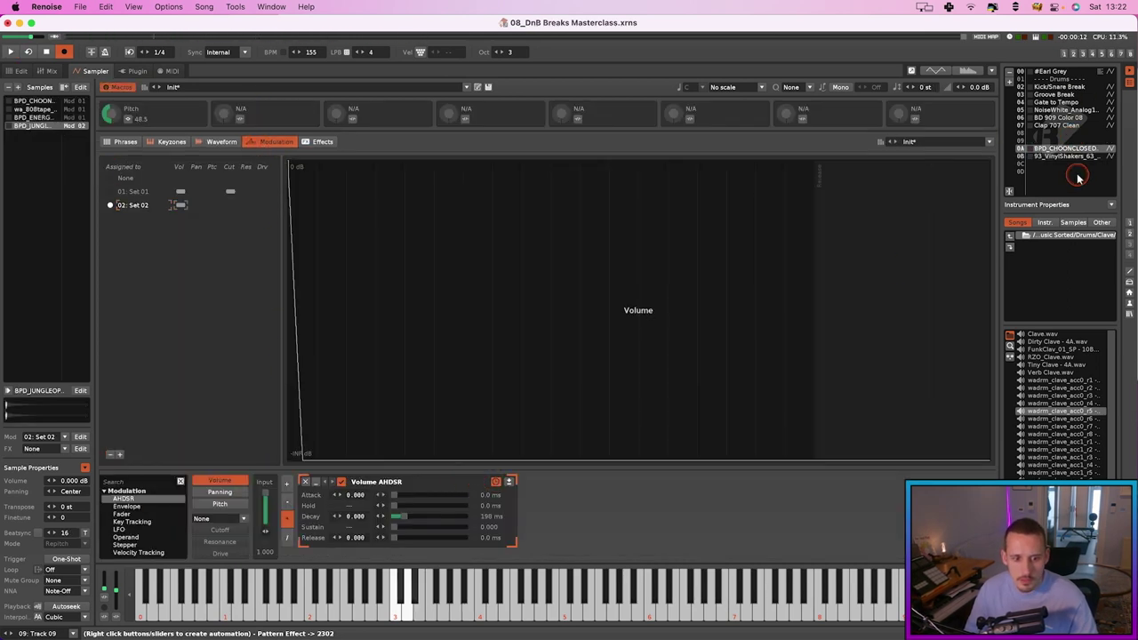
left_click(1076, 156)
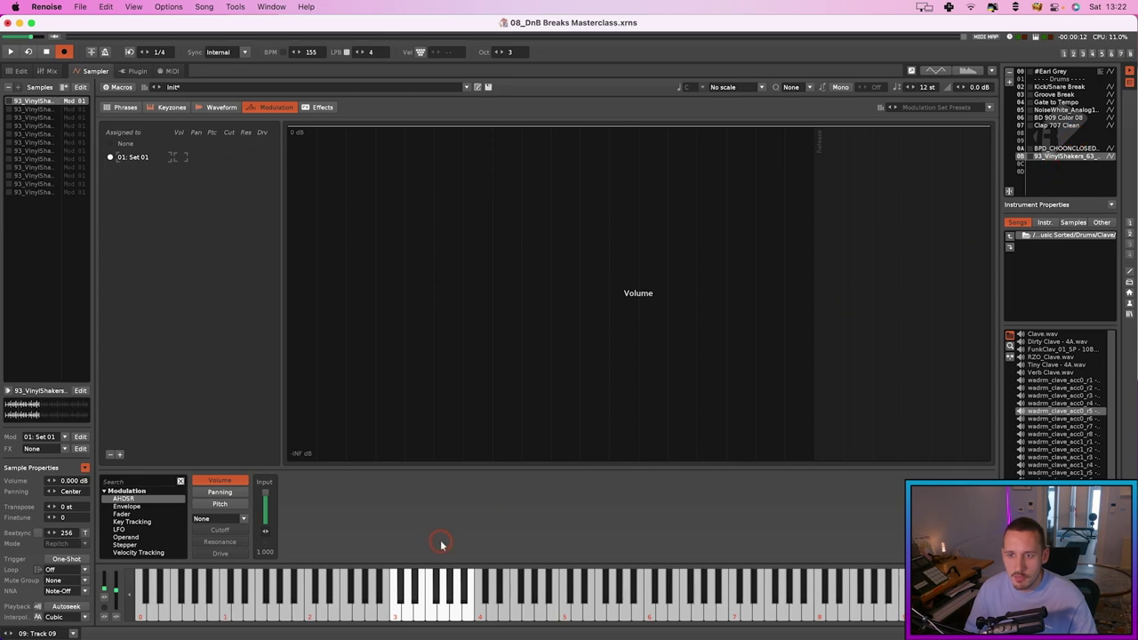
left_click_drag(375, 524, 400, 520)
key("space")
key("F2")
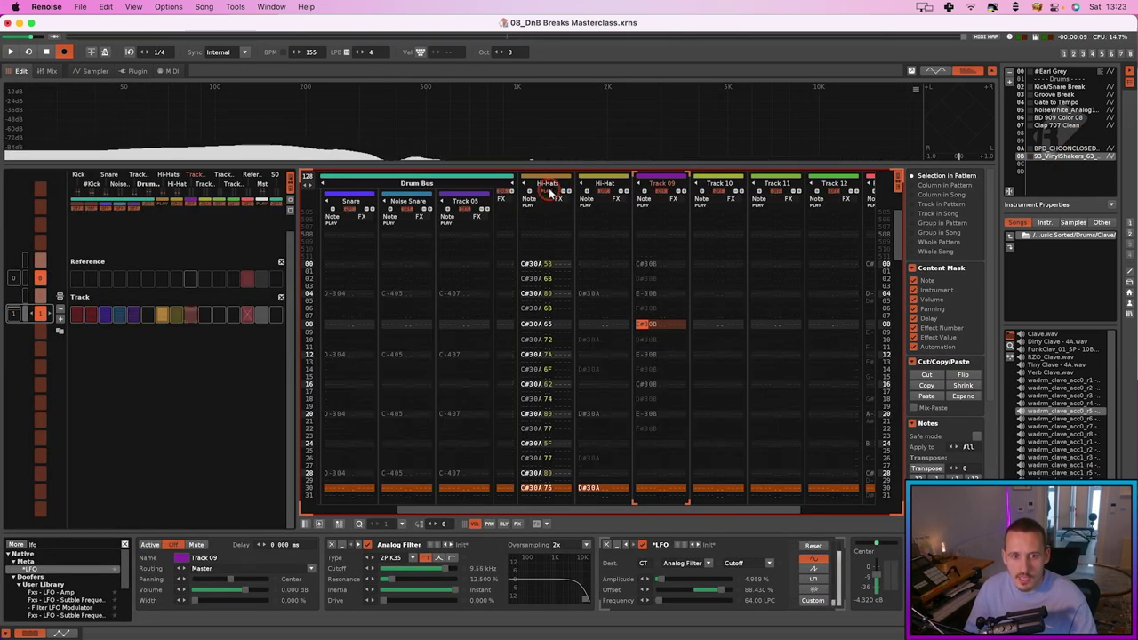
Set the cutoff LFO's offset on Track 09 to 94.215% while auditioning the shaker with the hi-hats.
key("super+a")
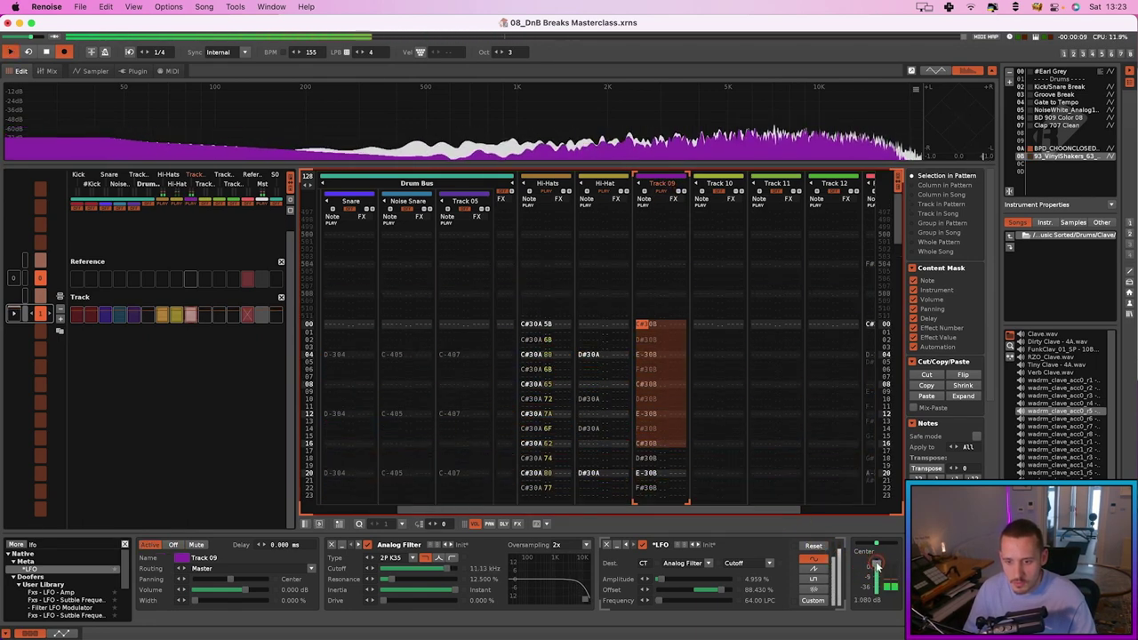
left_click(723, 590)
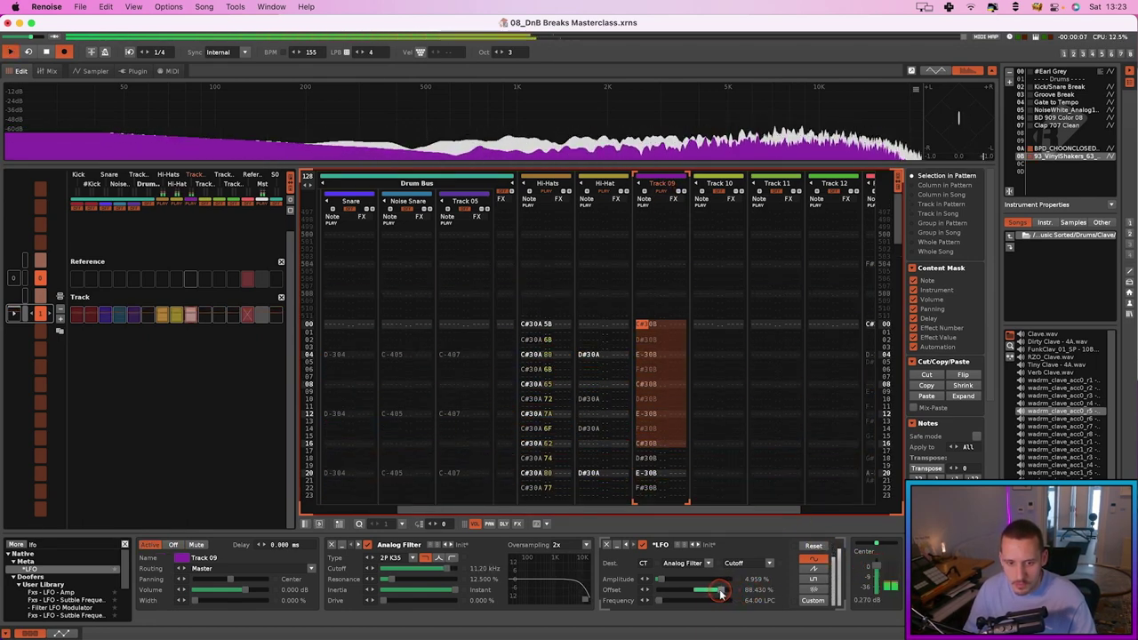
left_click_drag(722, 593, 725, 593)
key("space")
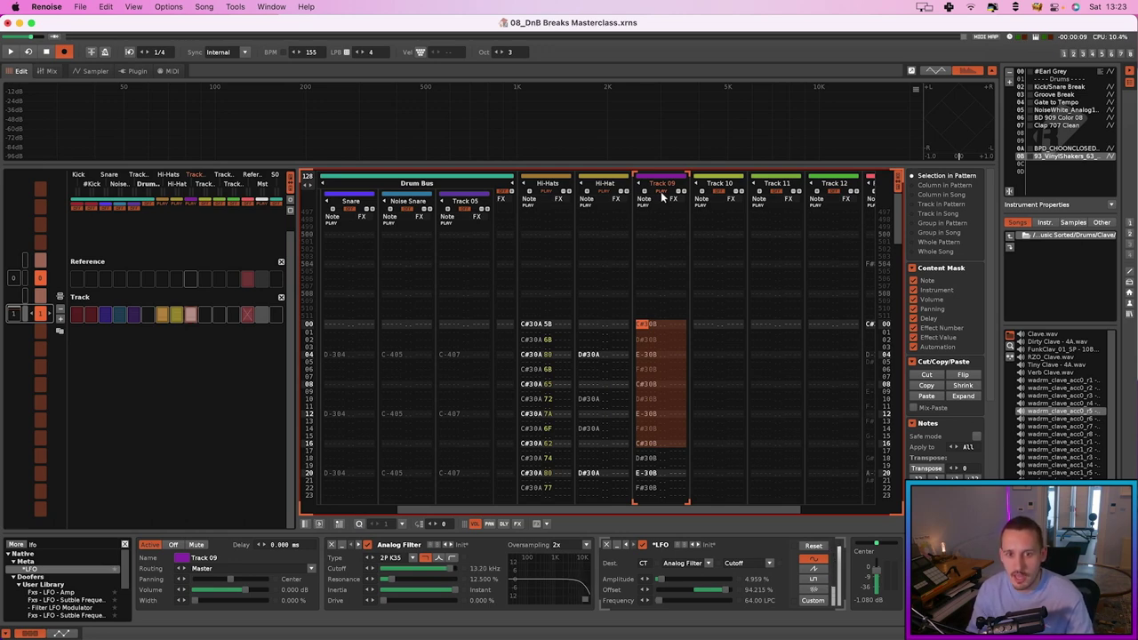
Switch to AudioFinder and audition the cabasa, shaker and conga one-shots.
key("super+Tab")
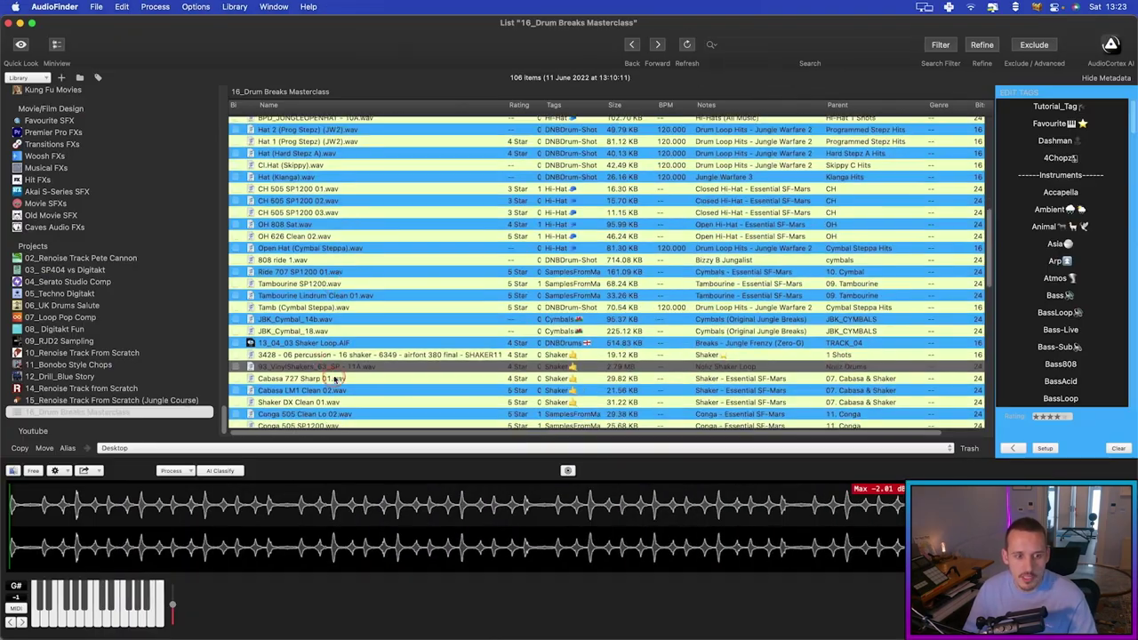
left_click(314, 378)
left_click(313, 389)
scroll(314, 391, "down", 1)
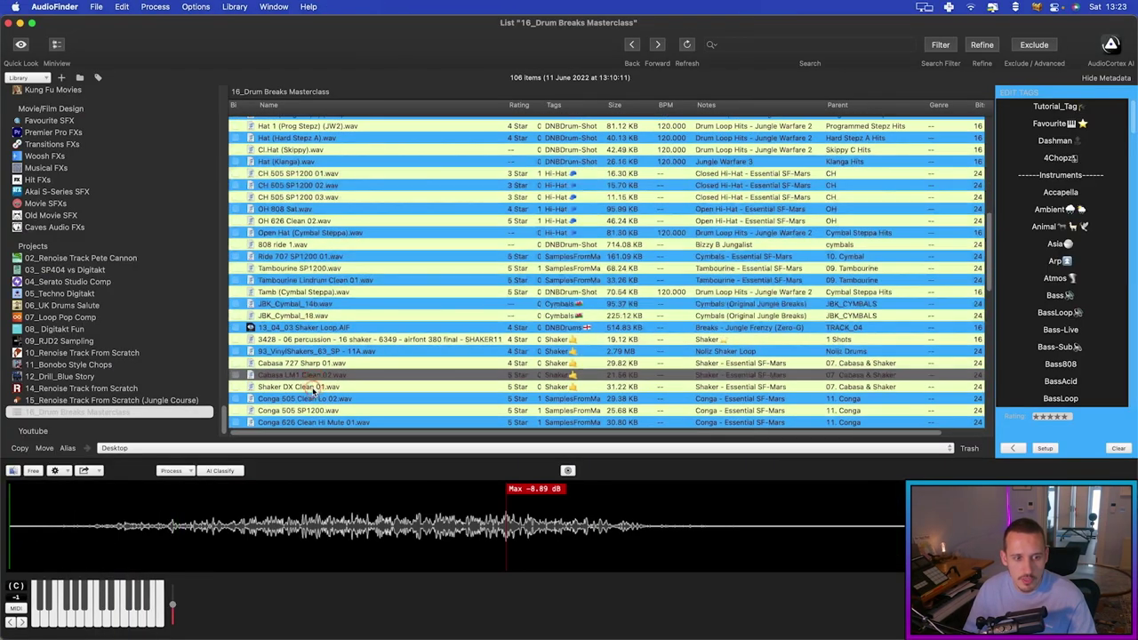
left_click(312, 388)
left_click(314, 400)
left_click(316, 411)
Compare the cymbal and tambourine samples and bring Tamb (Cymbal Steppa).wav into Renoise as instrument 0C.
left_click(313, 294)
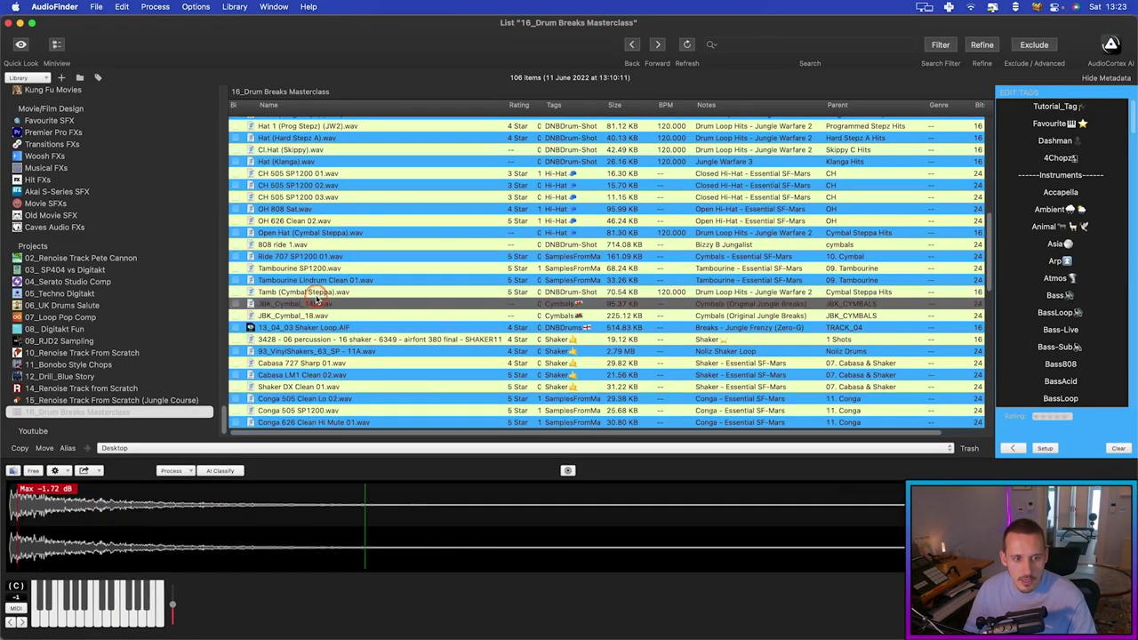
left_click(313, 299)
left_click(313, 292)
left_click(315, 283)
left_click(319, 291)
left_click(316, 282)
left_click(320, 269)
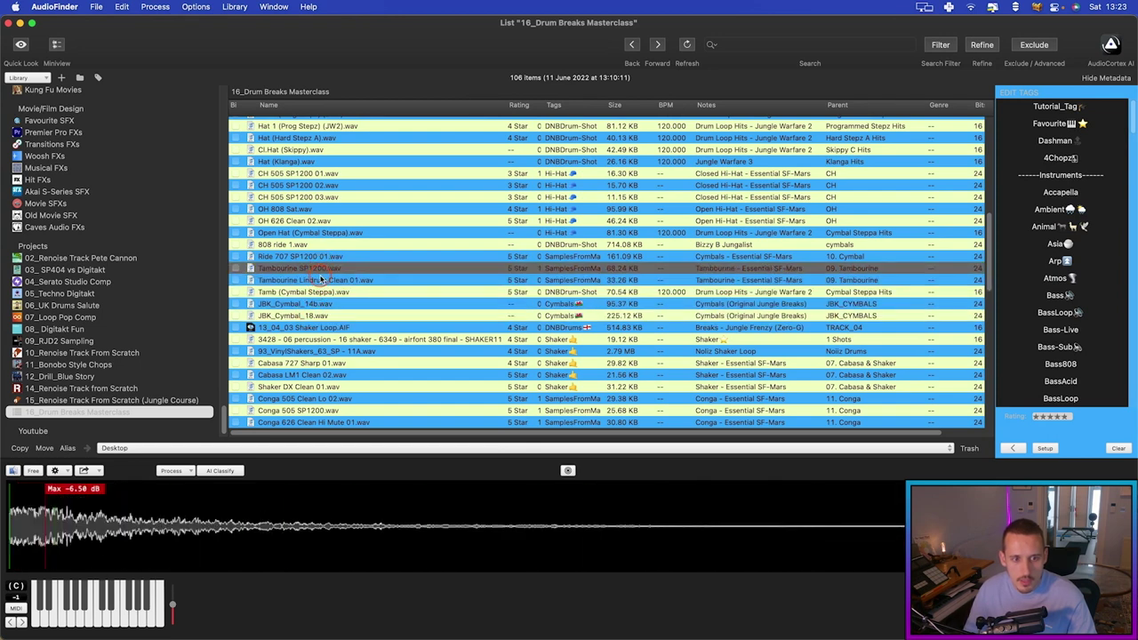
left_click(320, 280)
left_click(319, 292)
left_click(320, 281)
left_click(320, 293)
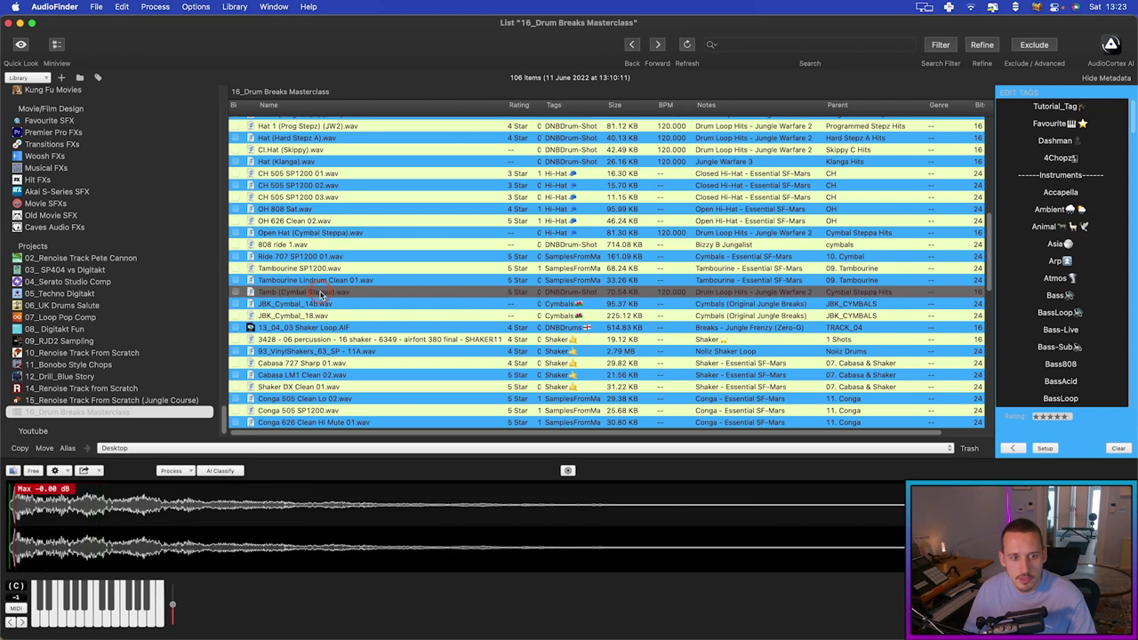
key("ctrl+Left")
Copy the Hi-Hats track's volume column values onto the tambourine notes in Track 10.
left_click(542, 297)
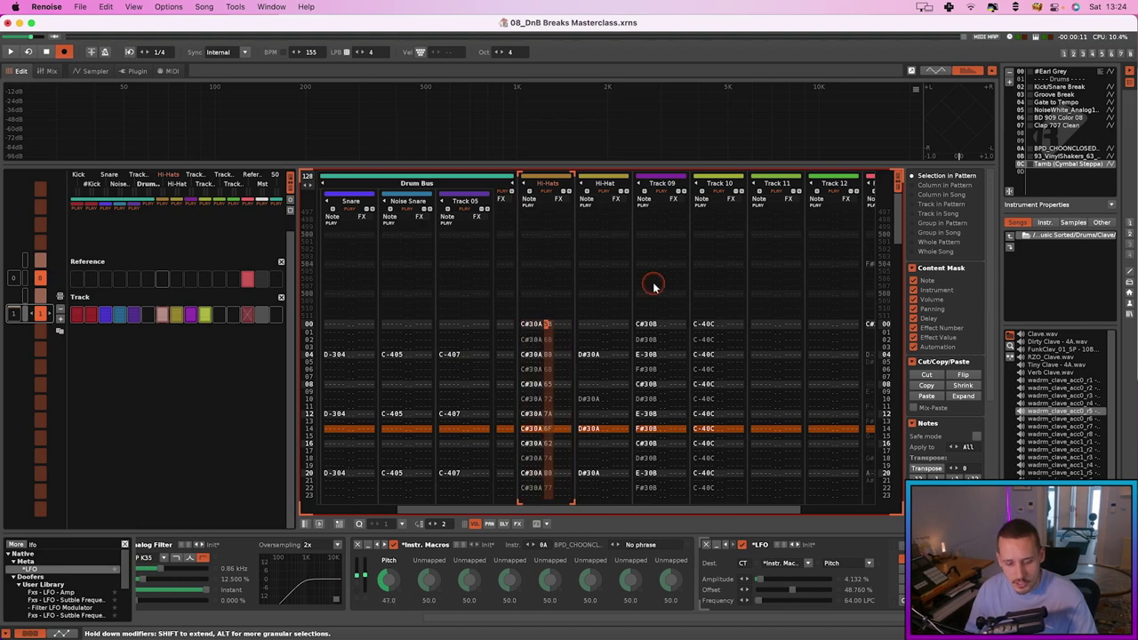
left_click(716, 326)
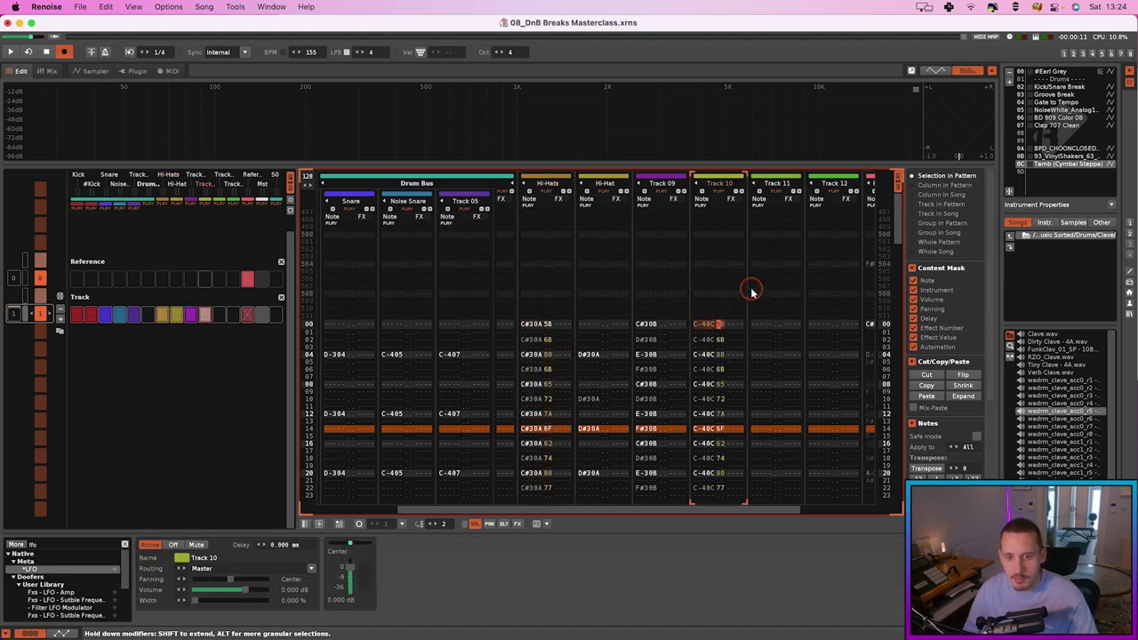
Lower Track 10's volume while playing the pattern to balance the tambourine against the other percussion.
key("space")
left_click_drag(229, 590, 222, 594)
left_click_drag(223, 595, 214, 594)
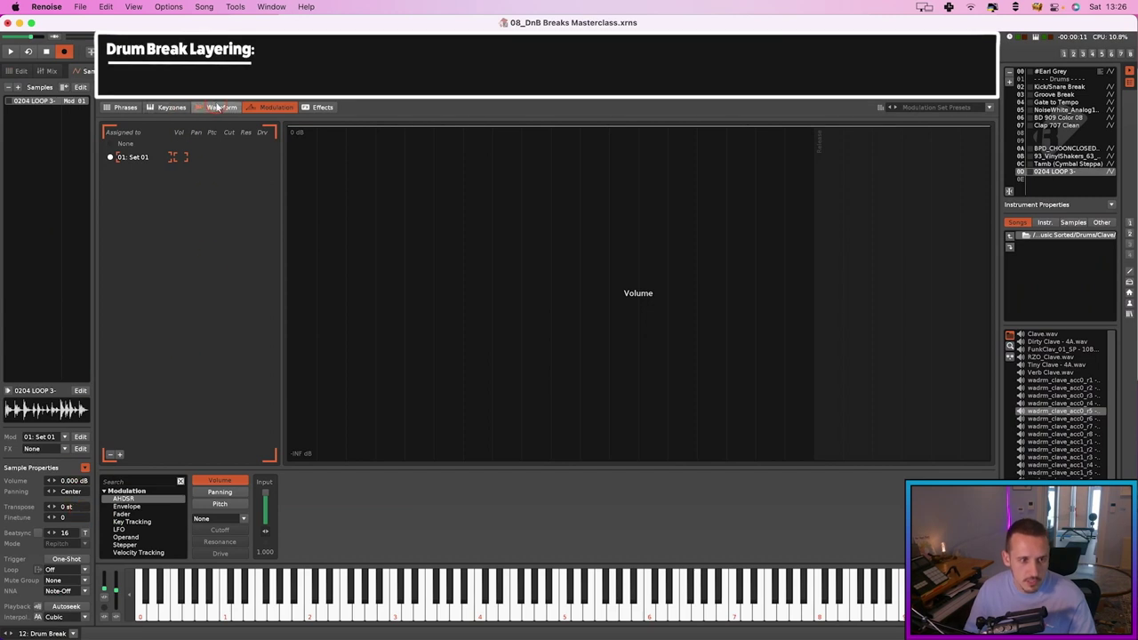
Show the waveform of the 0204 LOOP 3- sample and enable beatsync at 32 lines.
left_click(217, 107)
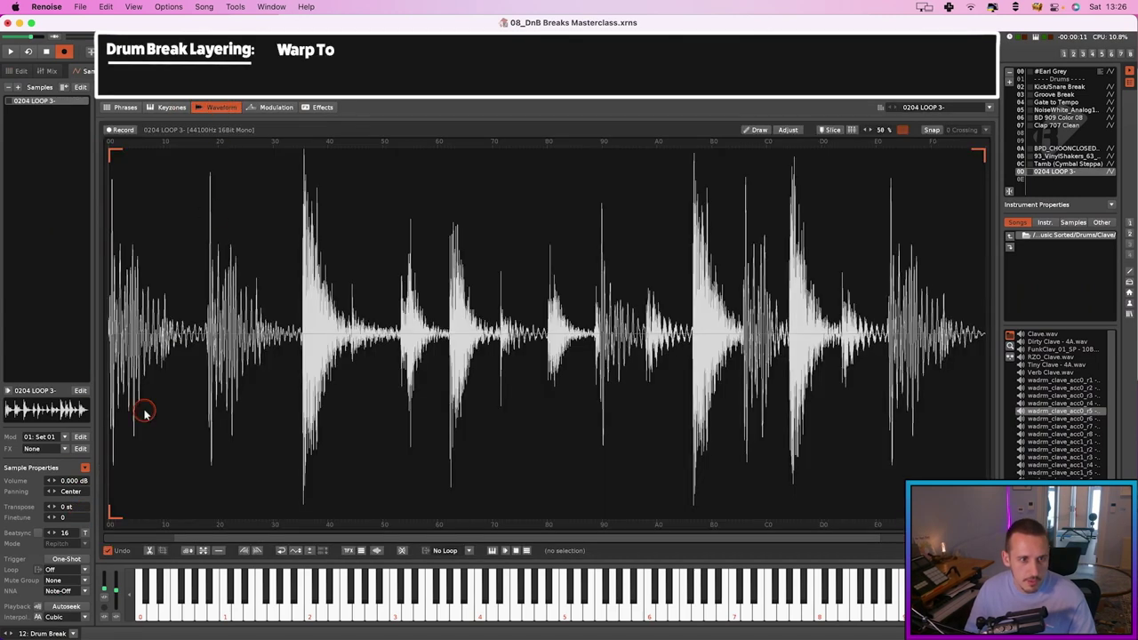
left_click(38, 531)
left_click_drag(64, 531, 64, 520)
key("c")
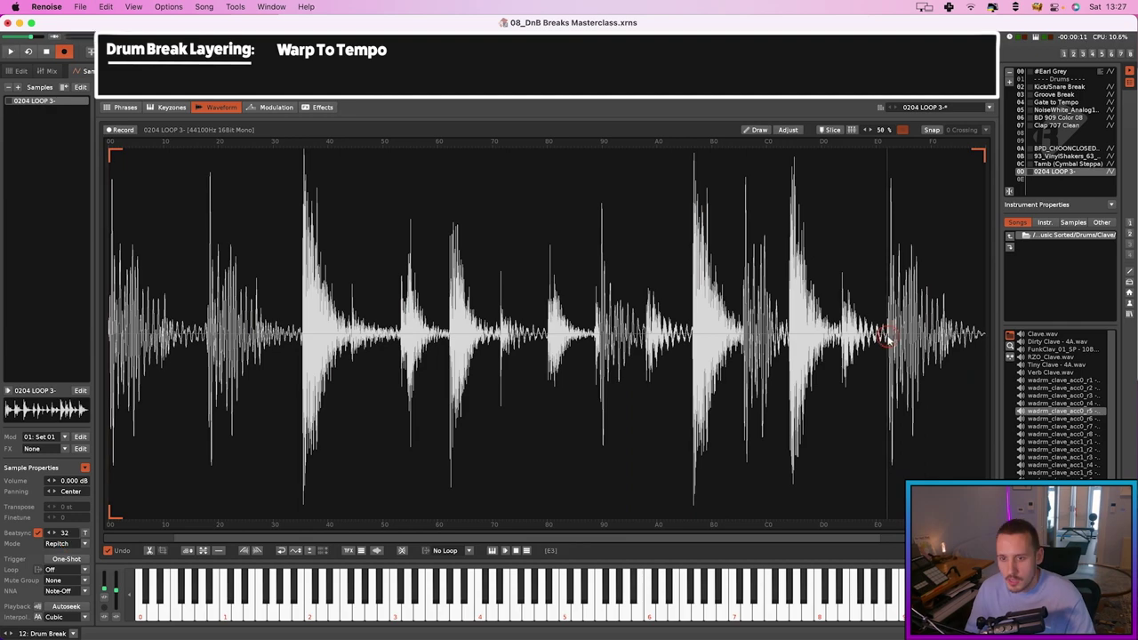
Trim the end of the 0204 LOOP 3- sample from just before its last kick hit.
scroll(887, 338, "up", 10)
scroll(905, 336, "up", 3)
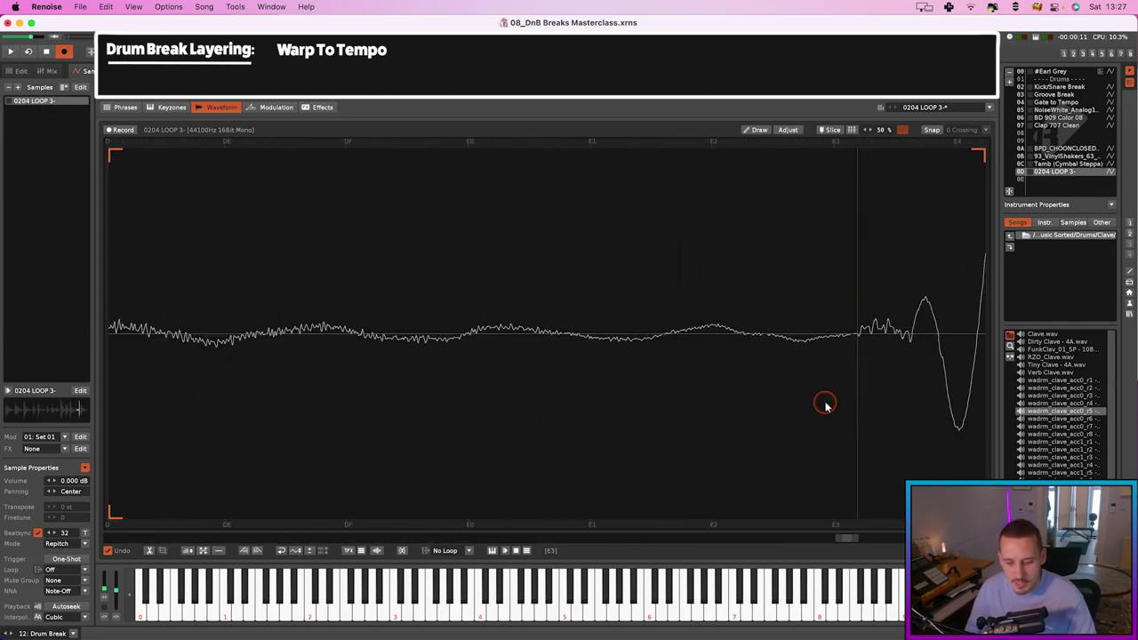
key("super+k")
scroll(883, 364, "down", 10)
scroll(898, 318, "down", 3)
double_click(935, 337)
key("Delete")
left_click(629, 324)
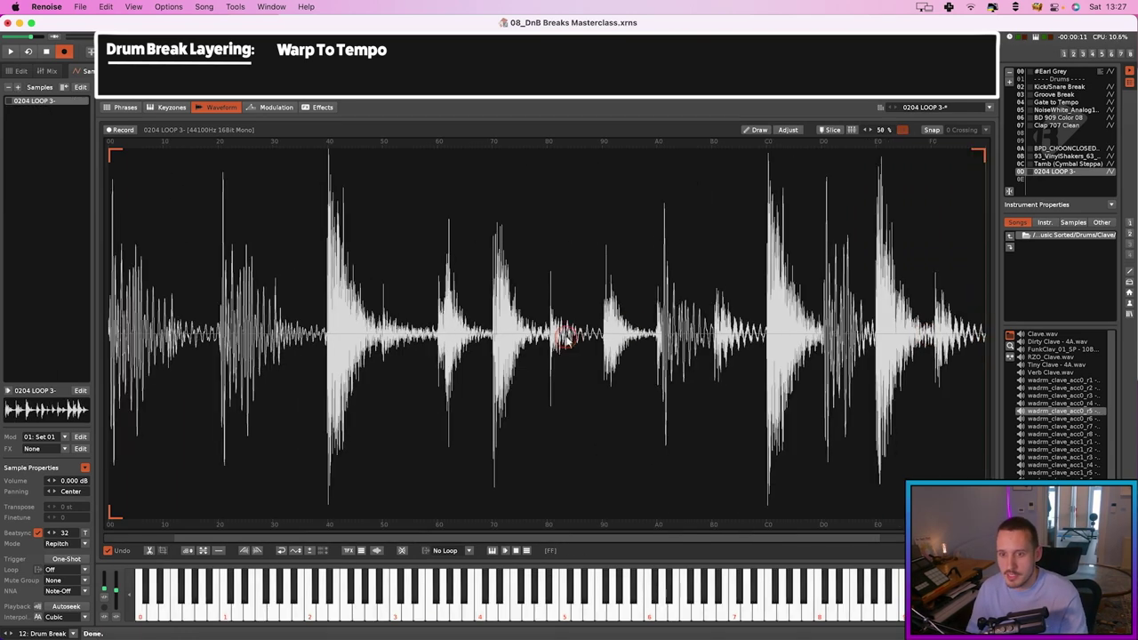
Set the trimmed loop's beatsync to 16 lines and audition it.
left_click(65, 532)
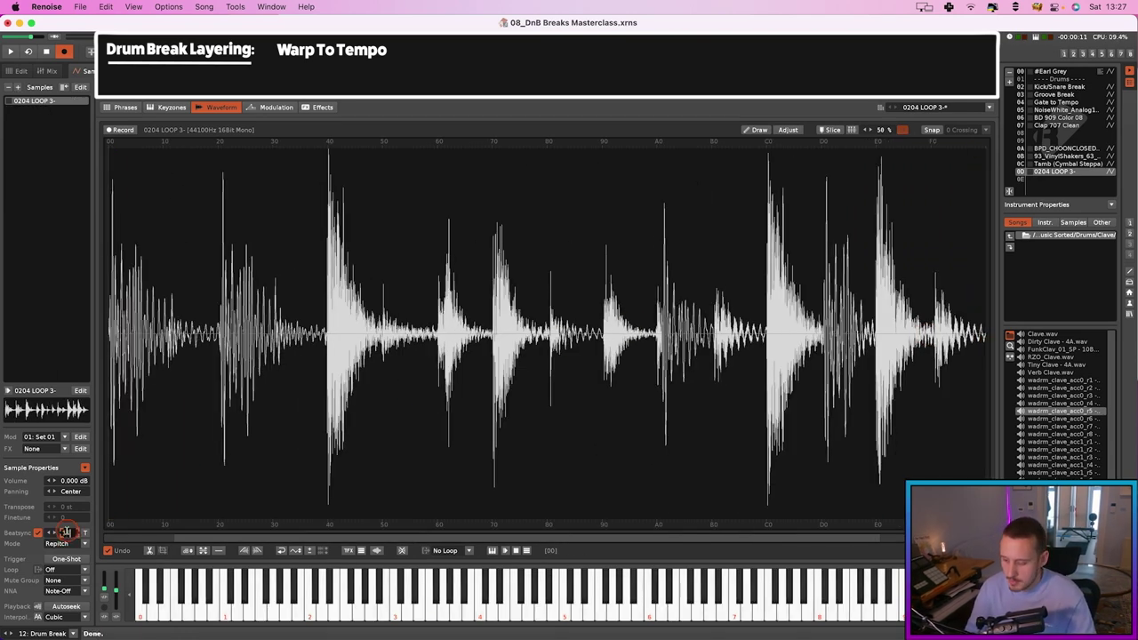
key("z")
left_click(394, 377)
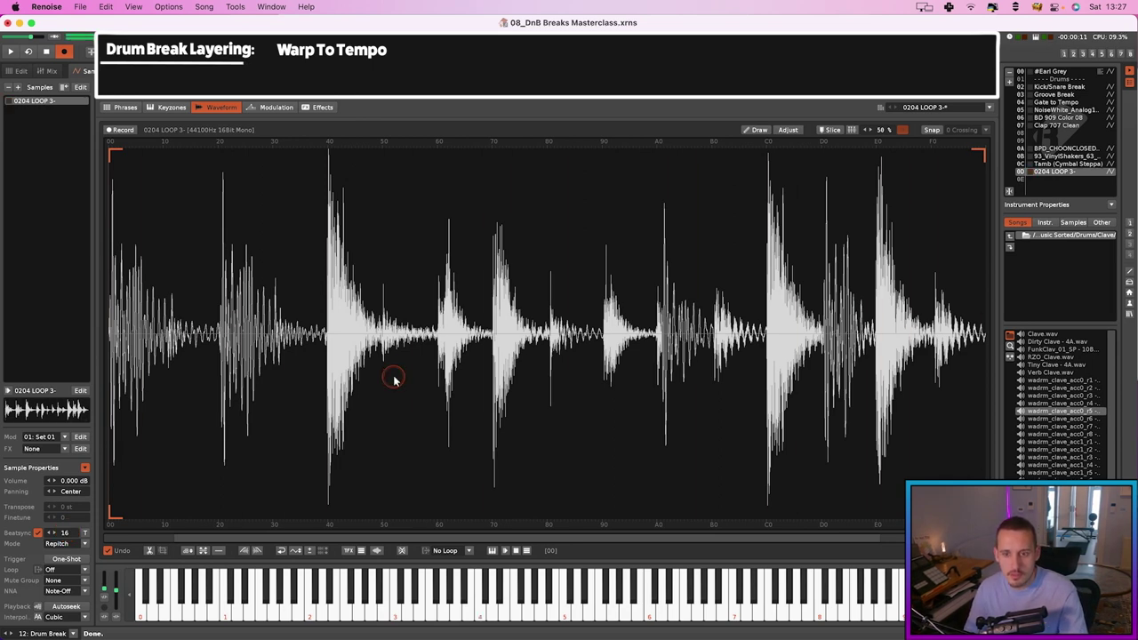
Return to the pattern and play the Drum Break track with the drums and percussion.
key("F2")
key("space")
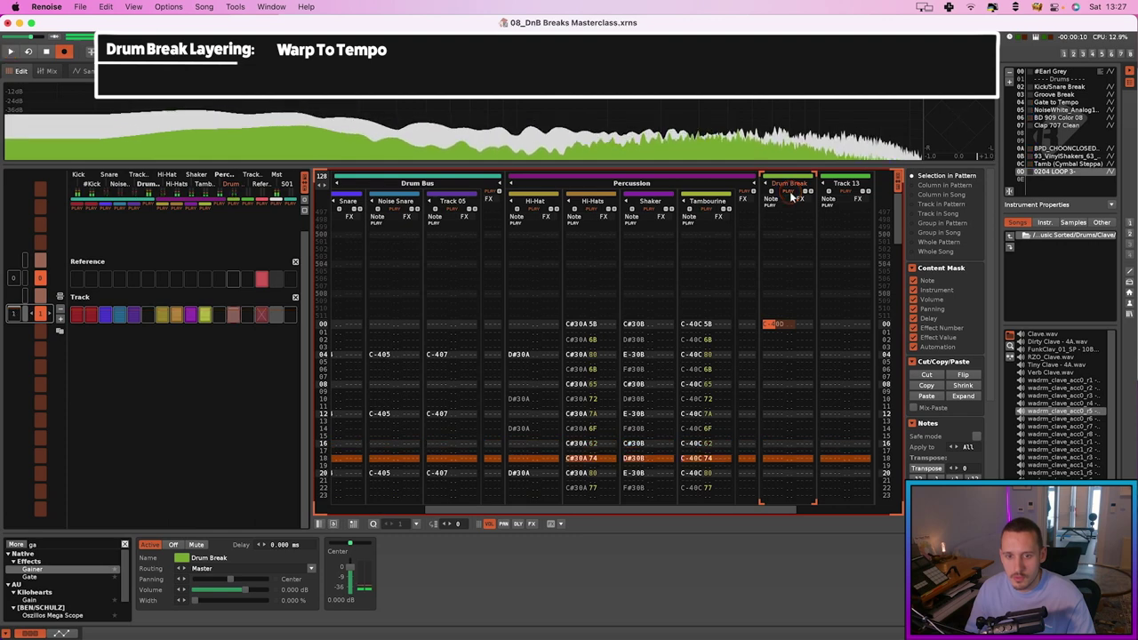
left_click(771, 302)
key("space")
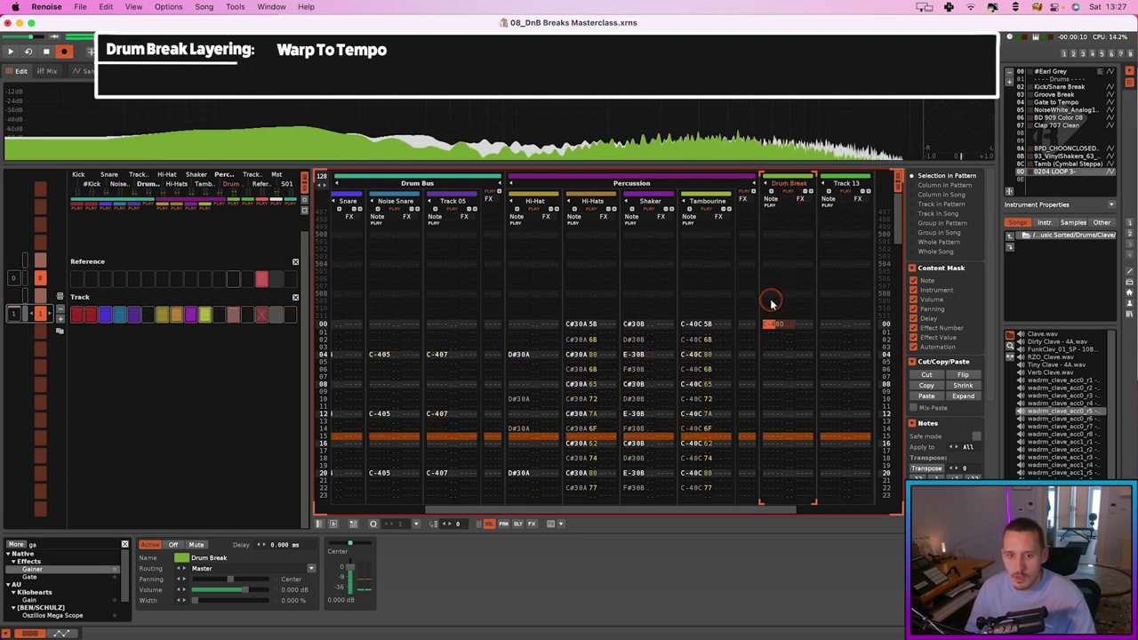
scroll(786, 327, "right", 2)
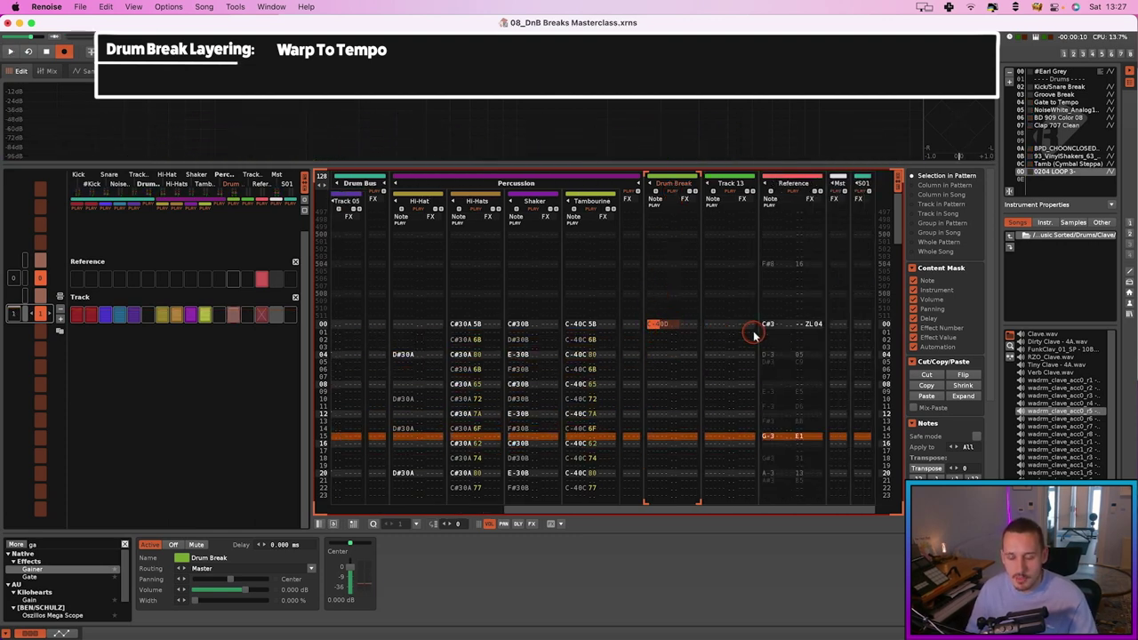
left_click(725, 331)
key("space")
key("space")
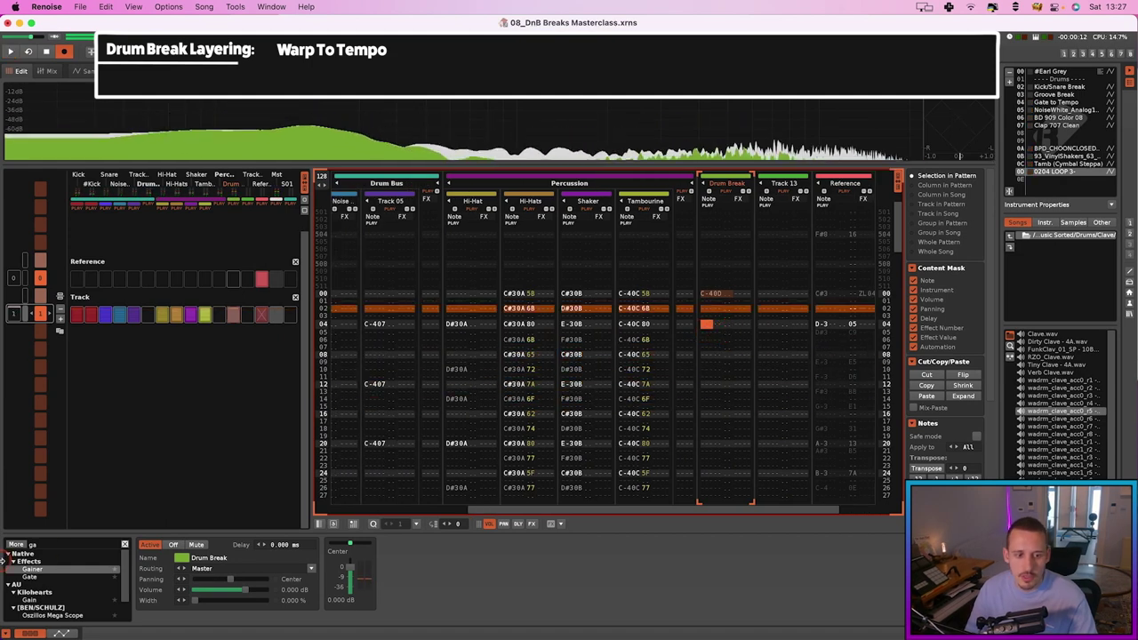
Add an Analog Filter to the Drum Break track in high-pass mode with the cutoff at 0.60 kHz.
left_click(50, 544)
type("fil")
scroll(65, 567, "up", 3)
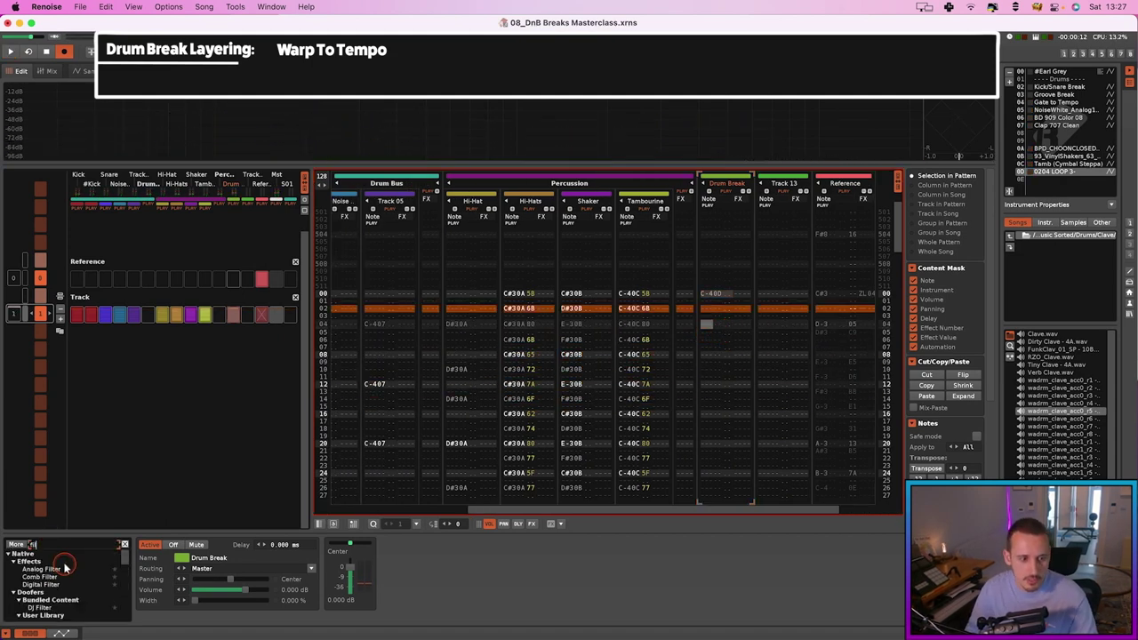
double_click(57, 569)
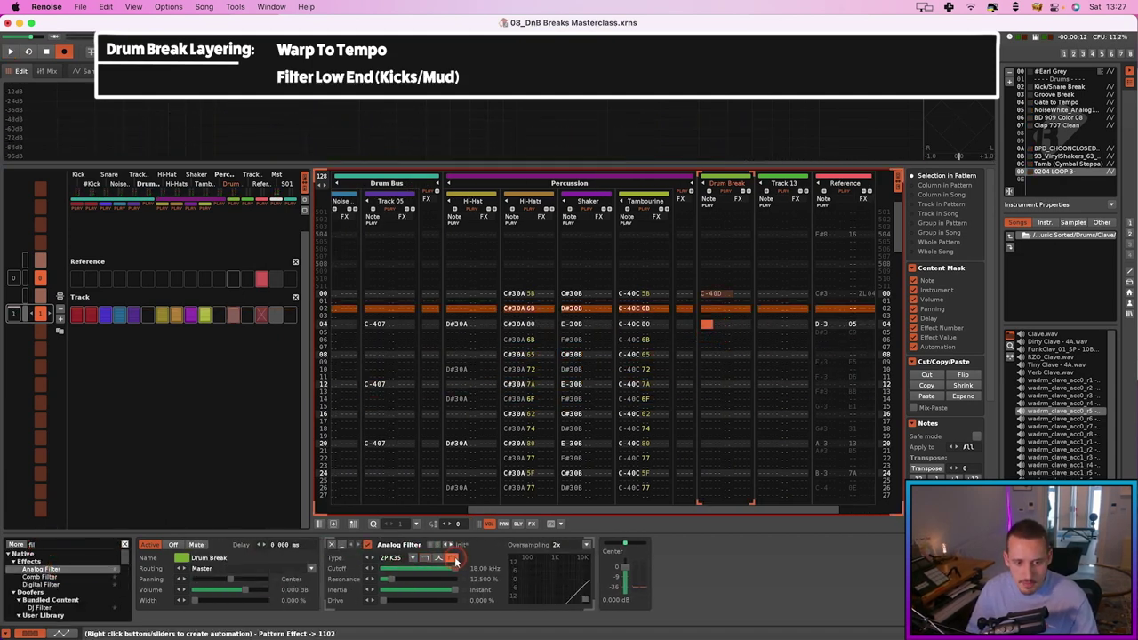
key("space")
left_click_drag(410, 566, 401, 567)
key("space")
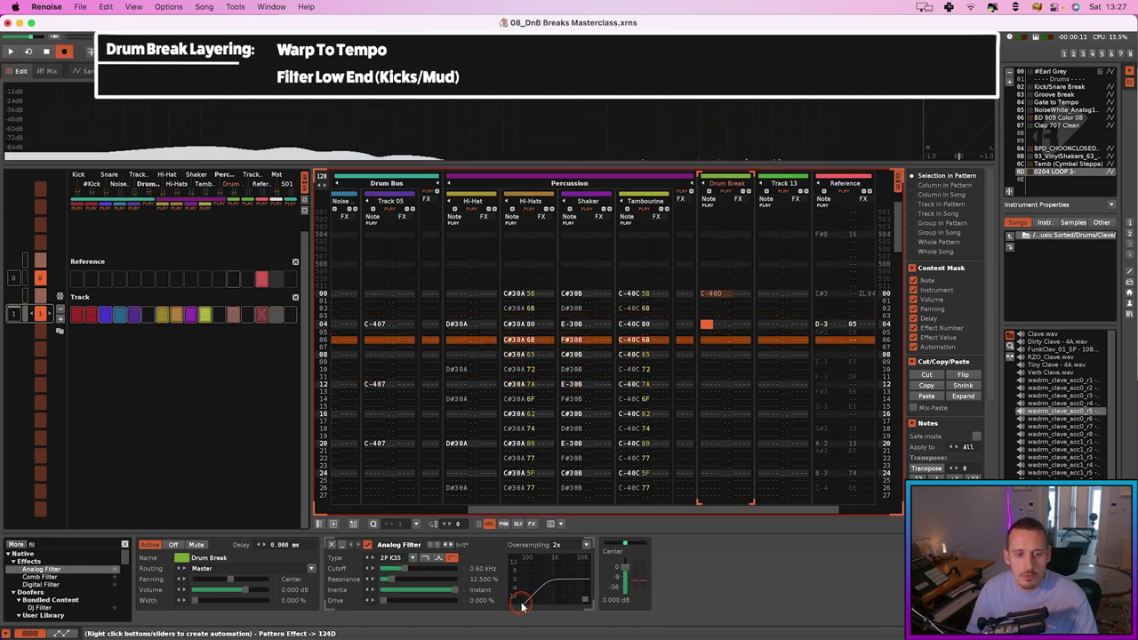
Audition the filtered drum break on its own and follow its playback in the sample waveform.
key("space")
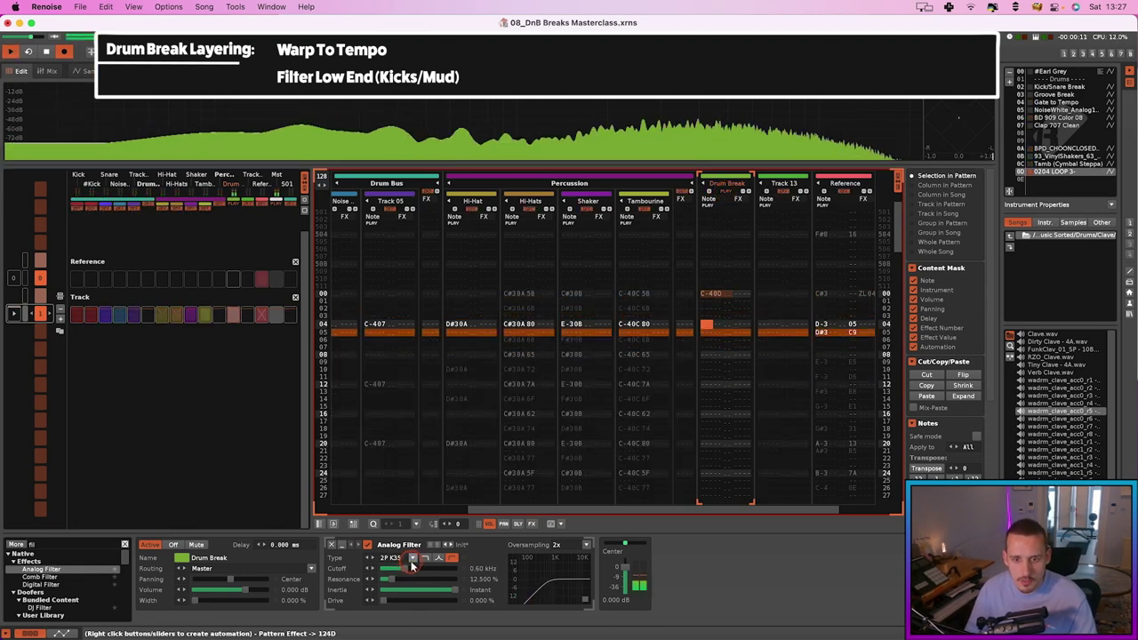
key("space")
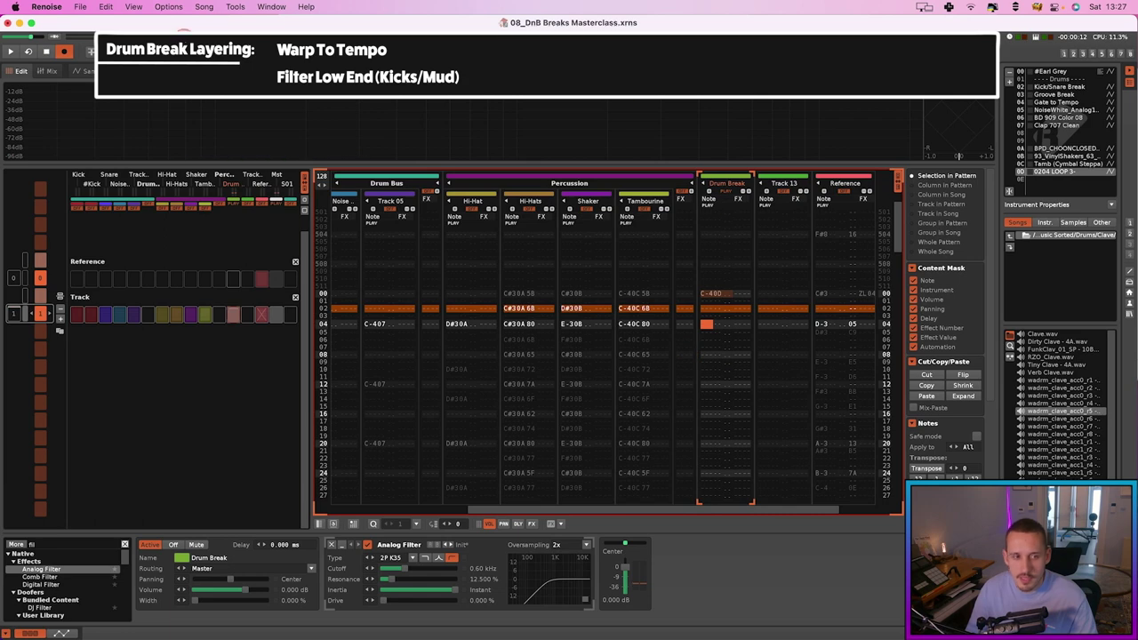
key("F6")
key("space")
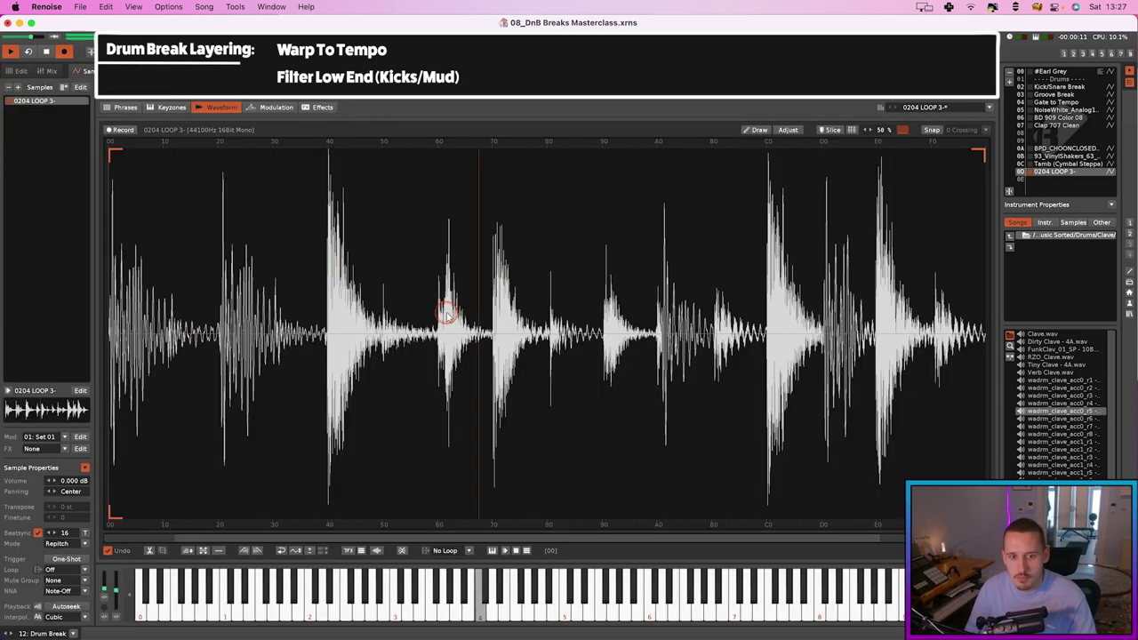
key("space")
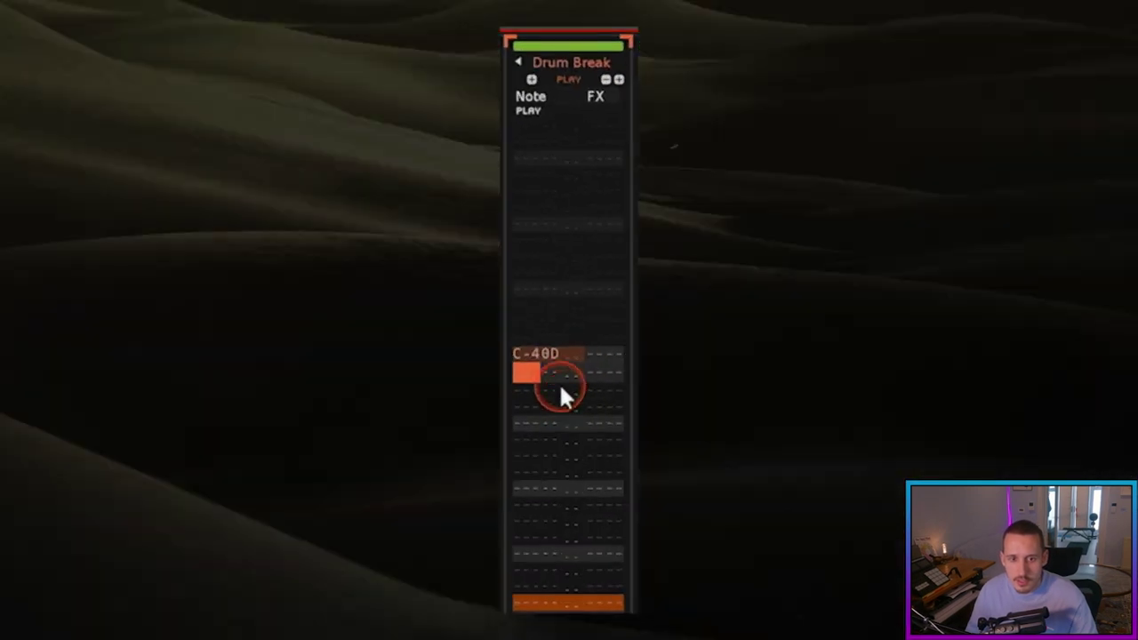
Enter Drum Break volume values of 00 on rows 00 and 03, and 70 on rows 04 and 05.
type("00")
key("Down")
key("Down")
type("00")
key("Down")
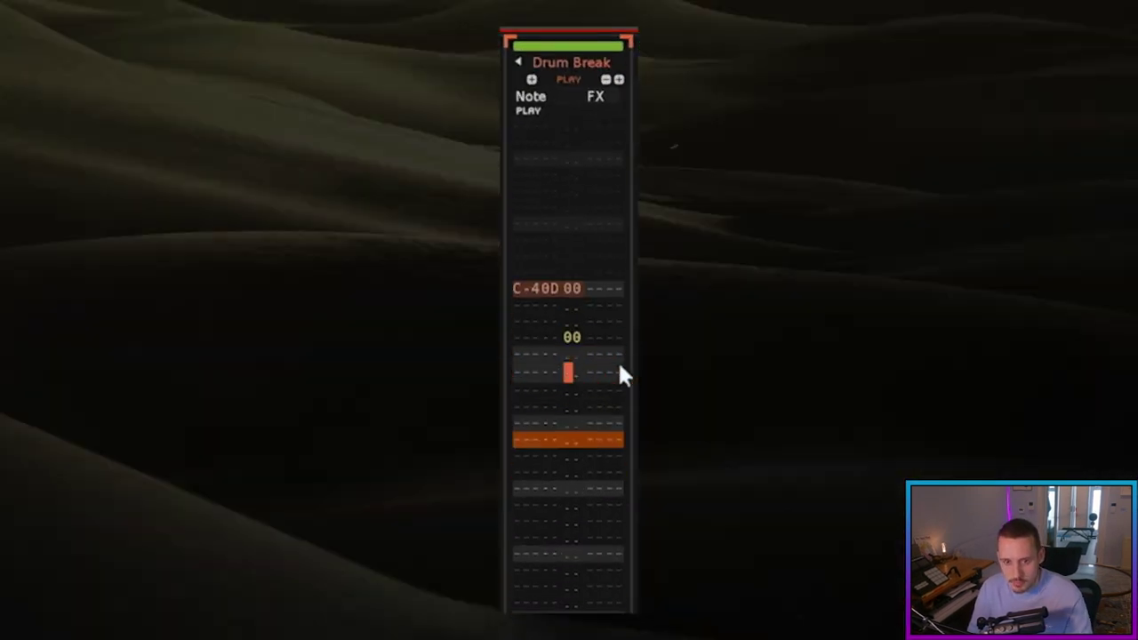
type("70")
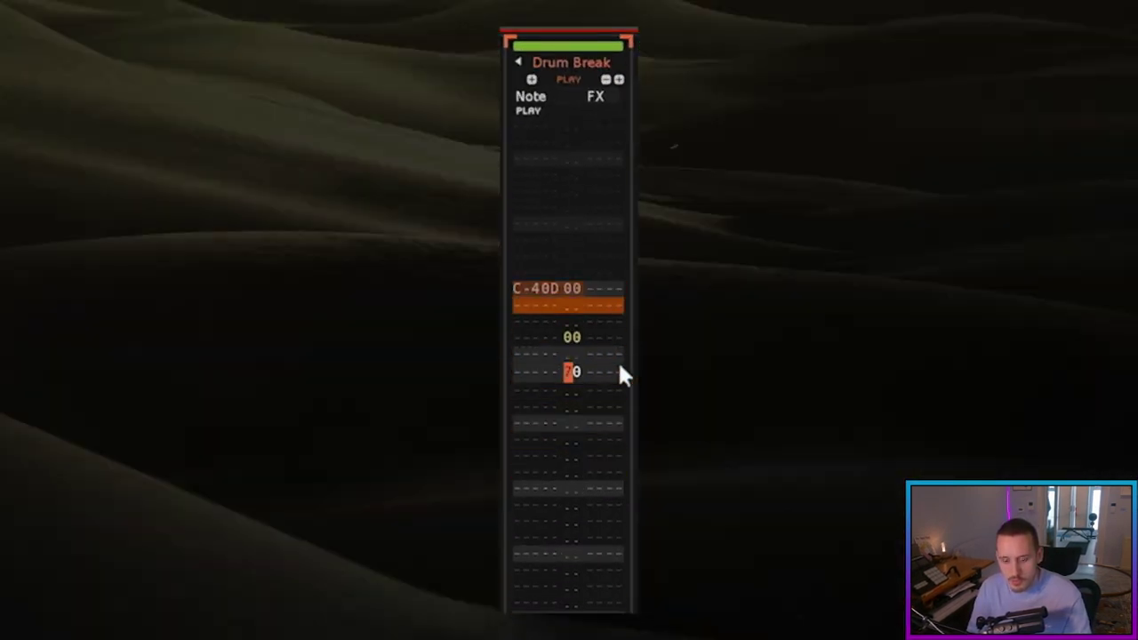
key("Up")
type("7")
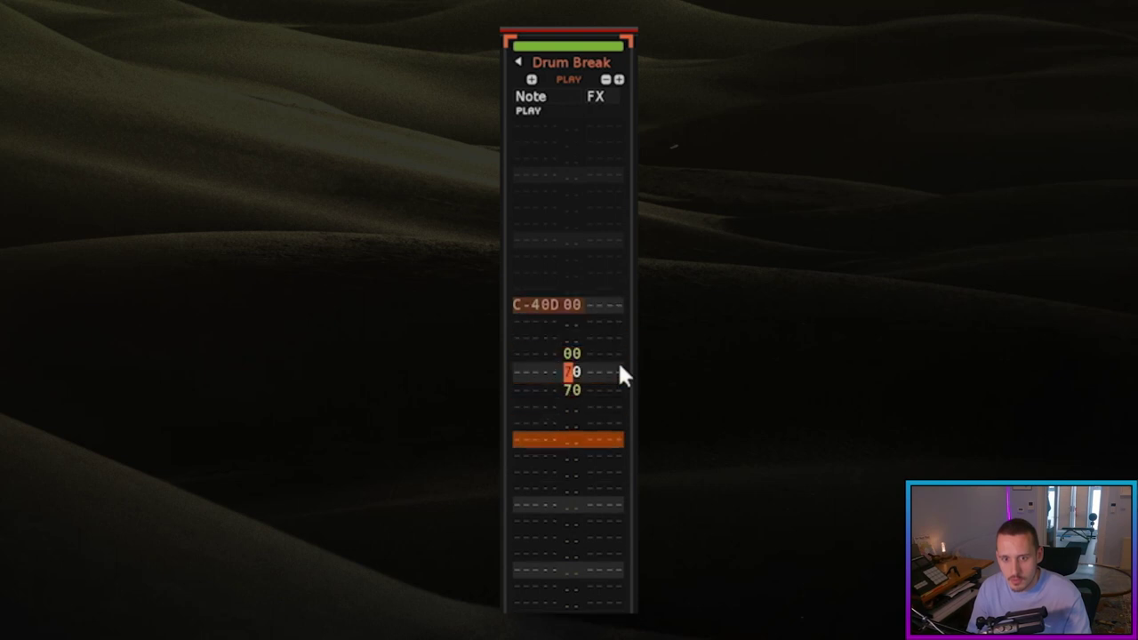
Silence the Drum Break on rows 08 to 12 with volume values of 00.
key("Down")
key("Down")
key("Down")
key("Down")
key("Down")
key("Down")
key("Down")
key("Down")
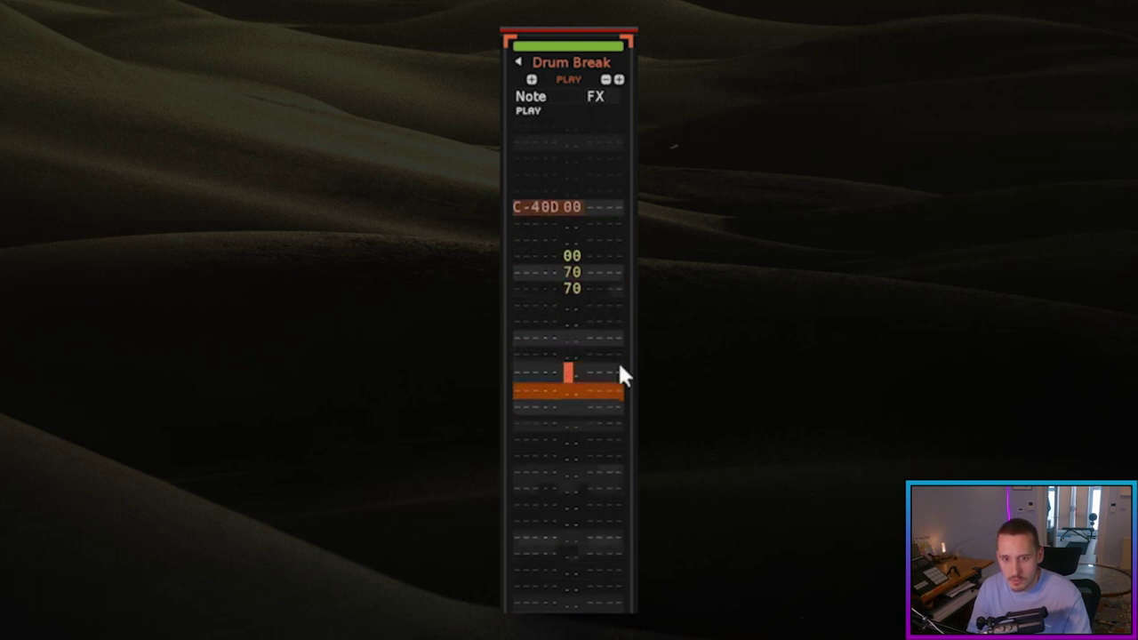
type("00")
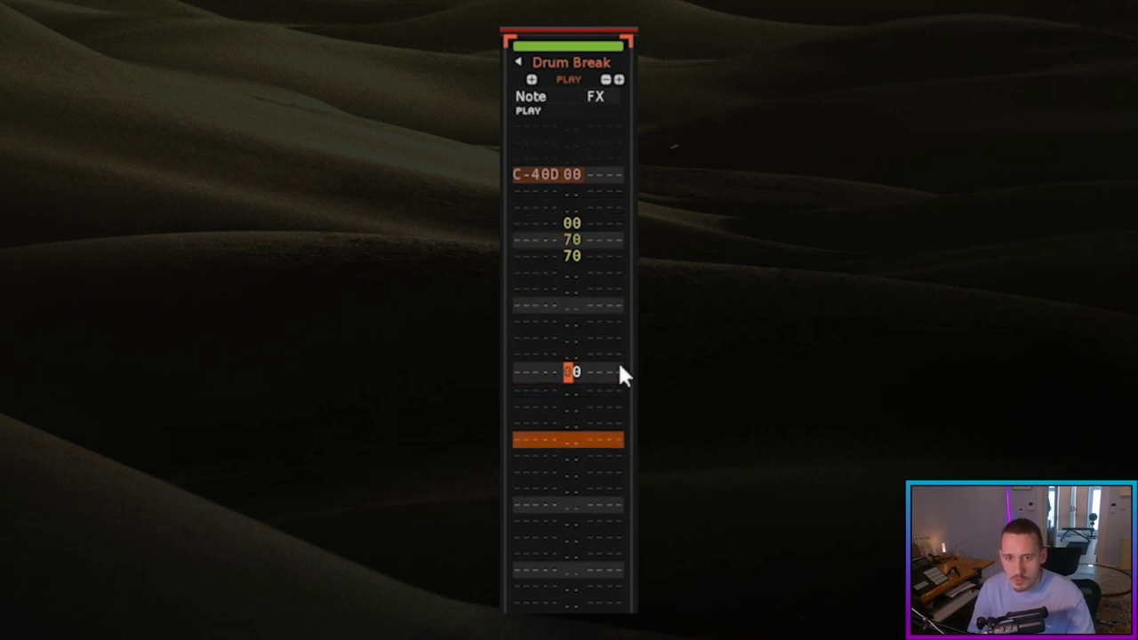
key("Up")
type("0")
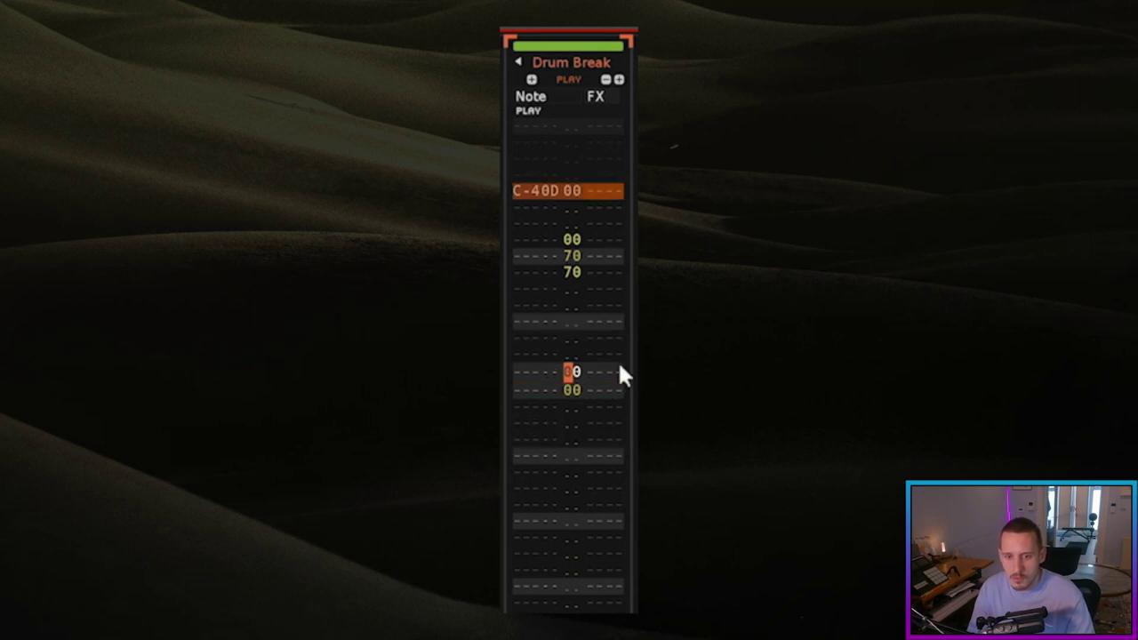
left_click(546, 312)
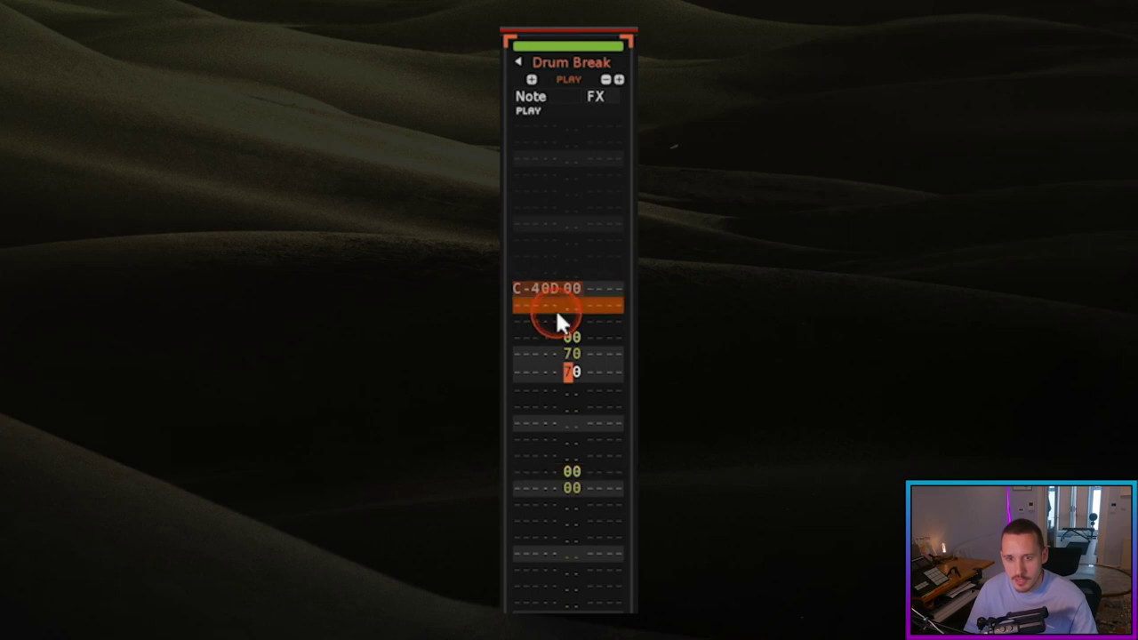
left_click(578, 388)
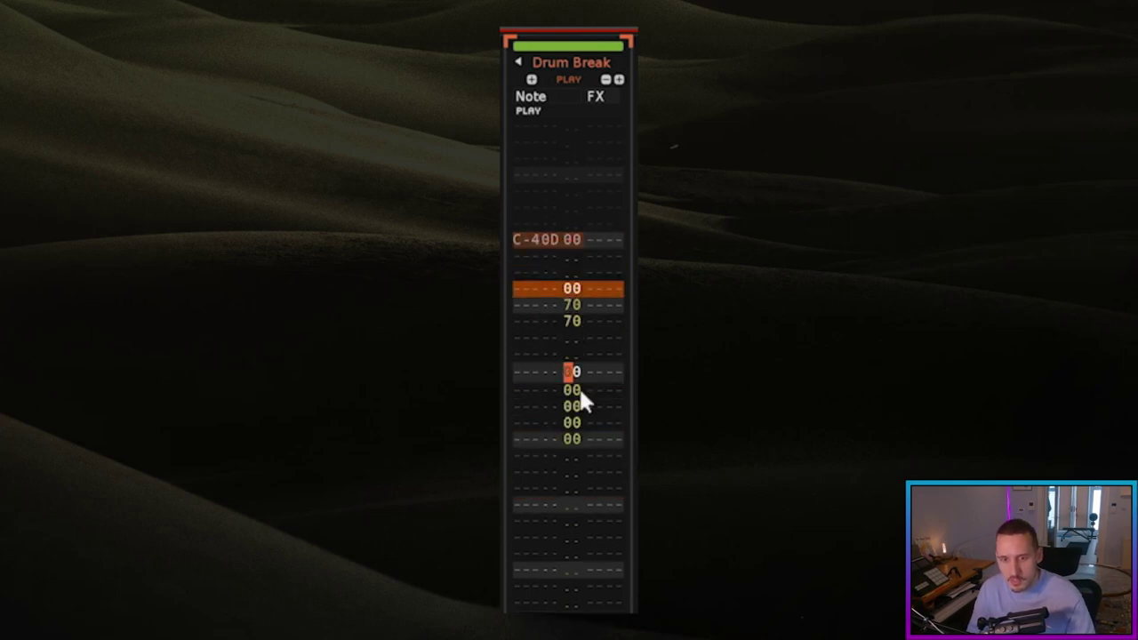
Select rows 00 to 12 of the Drum Break track and render them to a sample.
left_click(569, 80)
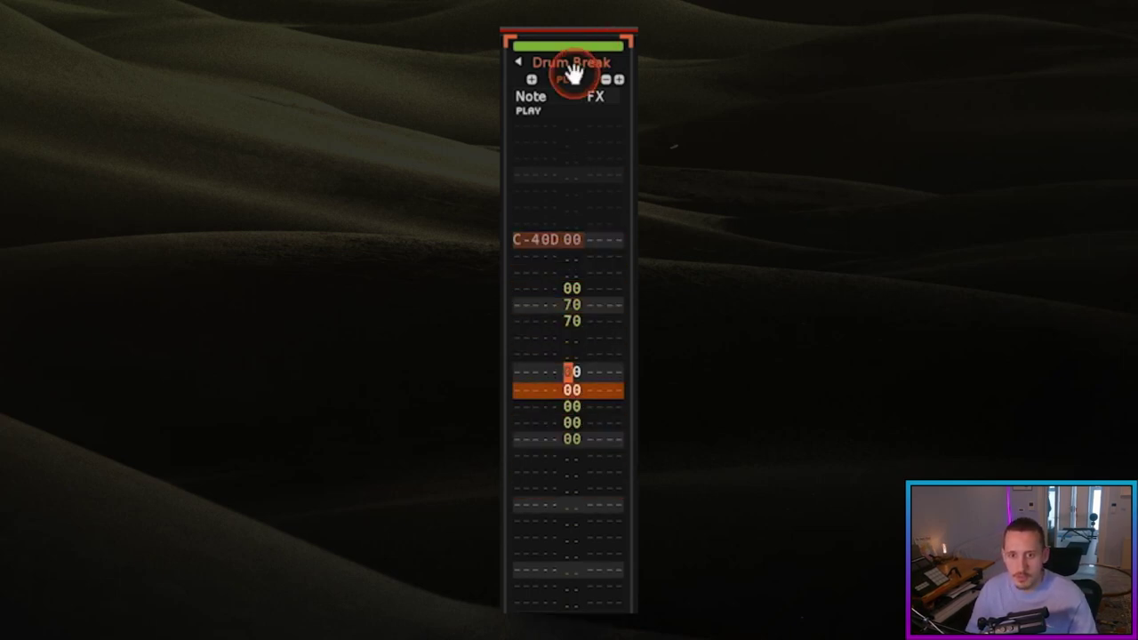
left_click(580, 145)
left_click(559, 238)
left_click(588, 323)
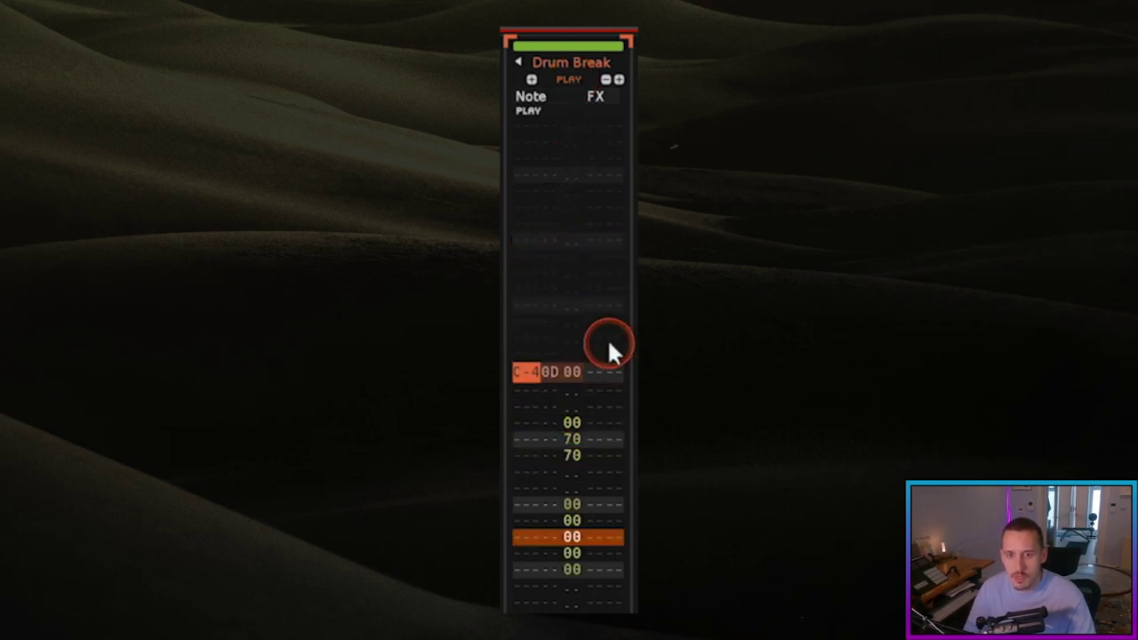
left_click(613, 484, "shift")
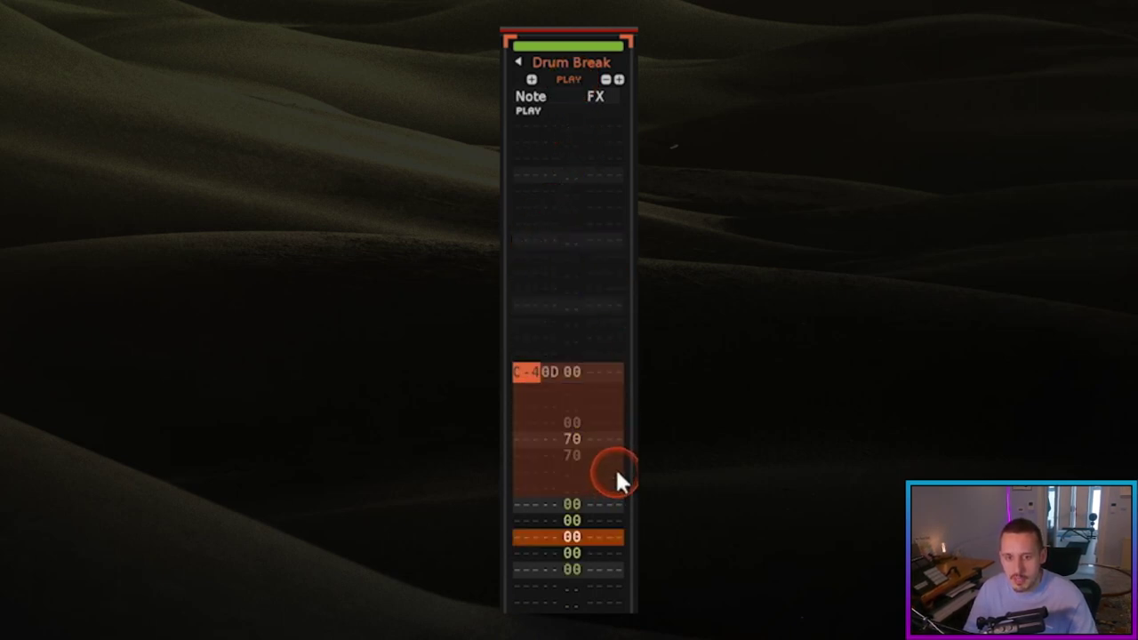
left_click(608, 565, "shift")
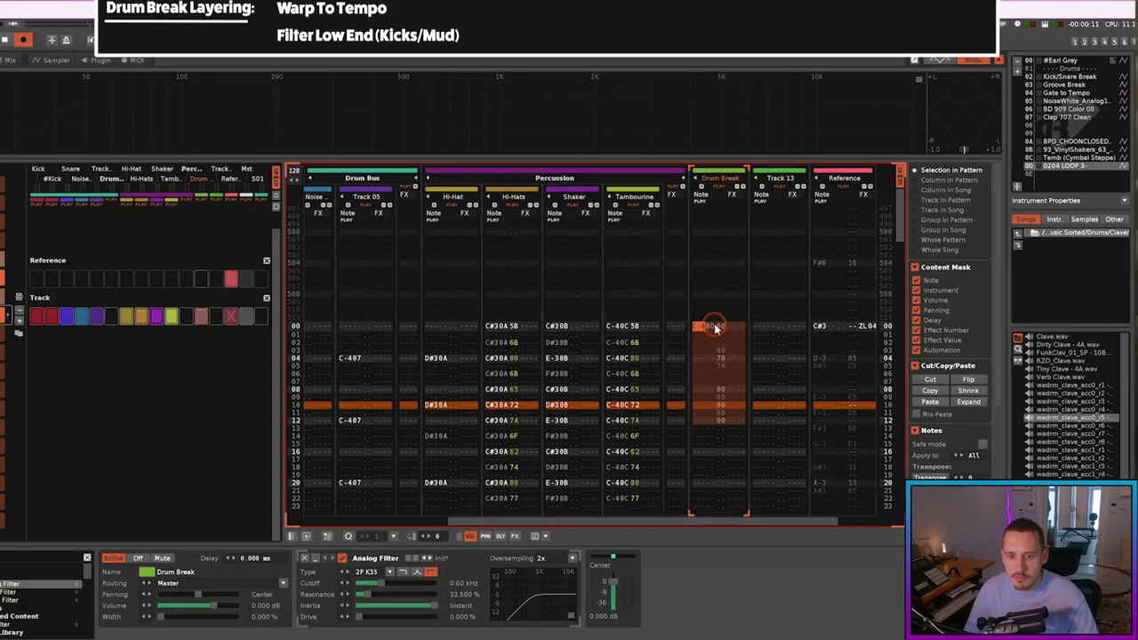
right_click(571, 395)
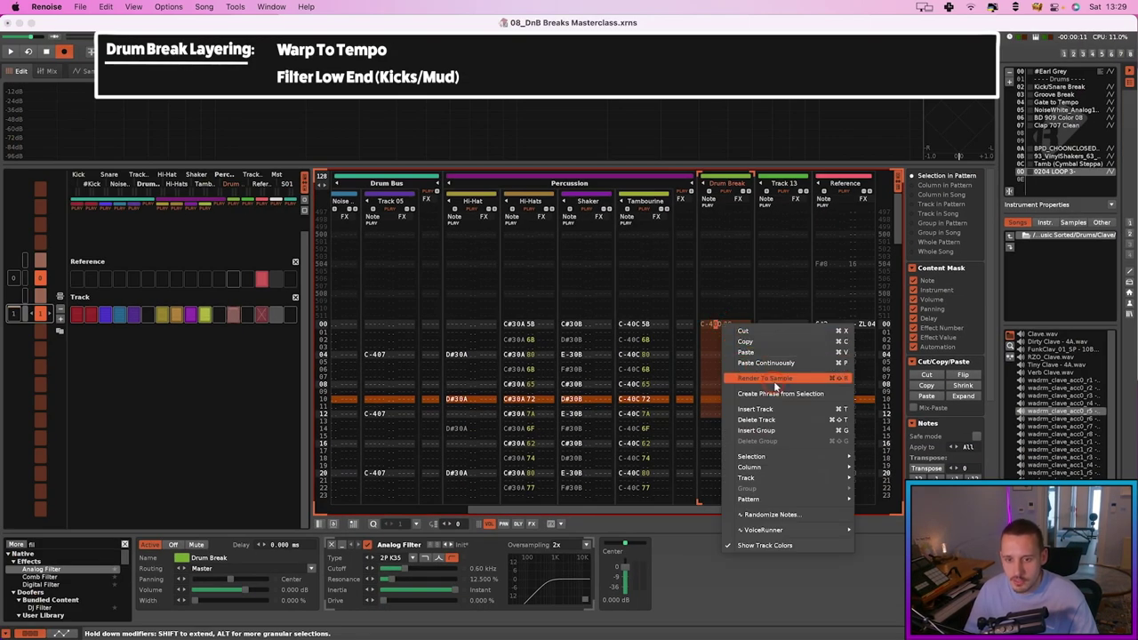
left_click(774, 380)
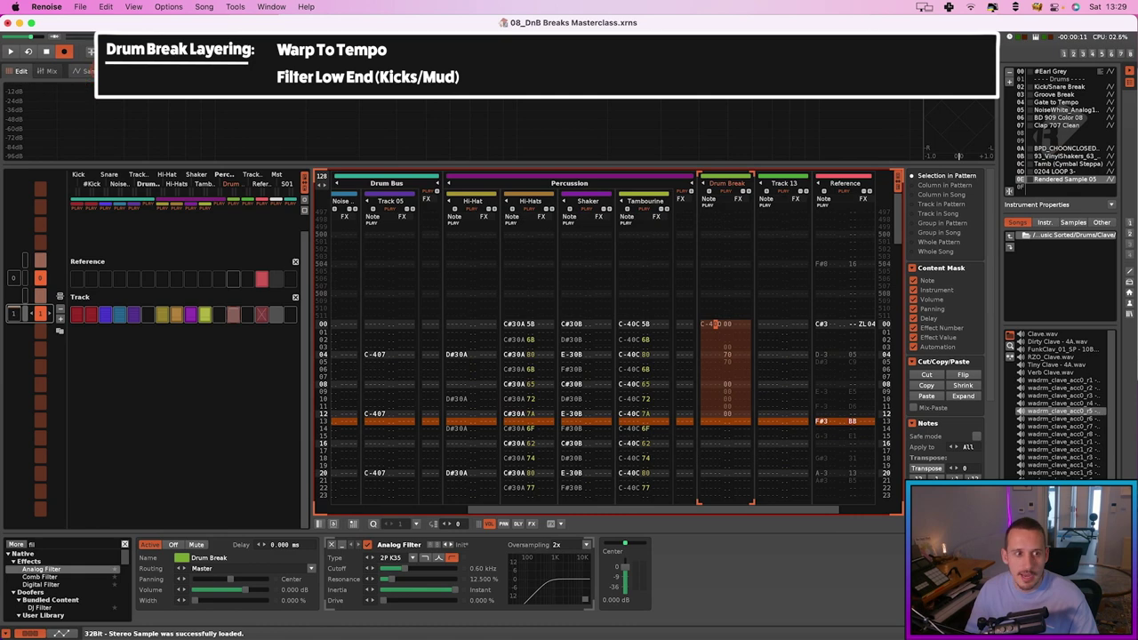
Add slice markers to the rendered sample at the starts of its first and second hits.
left_click(373, 258)
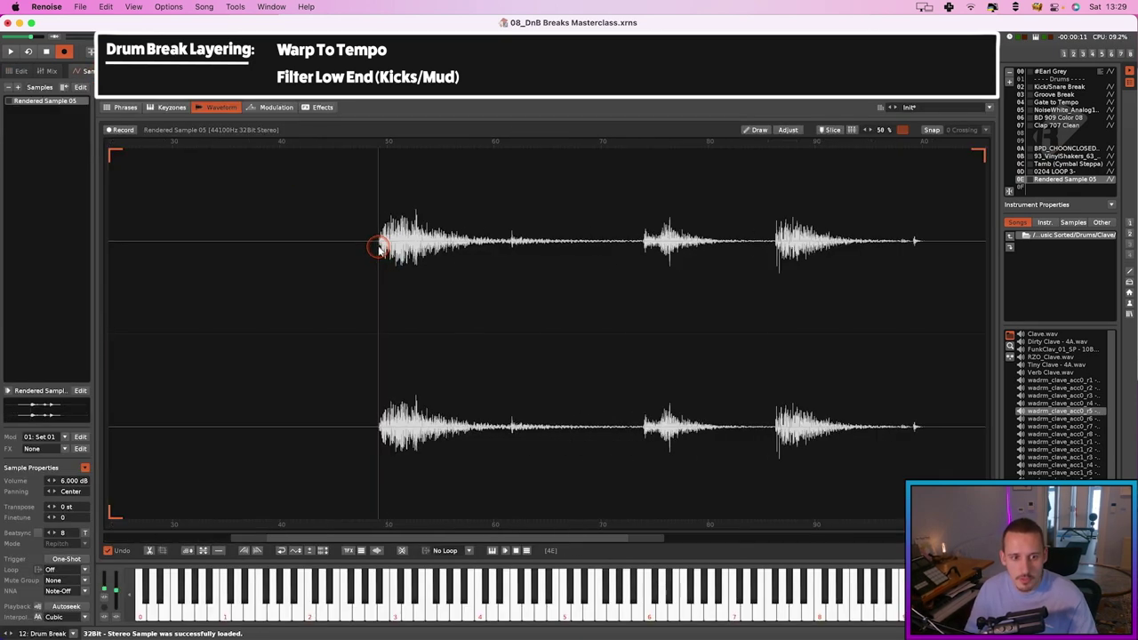
scroll(382, 246, "up", 5)
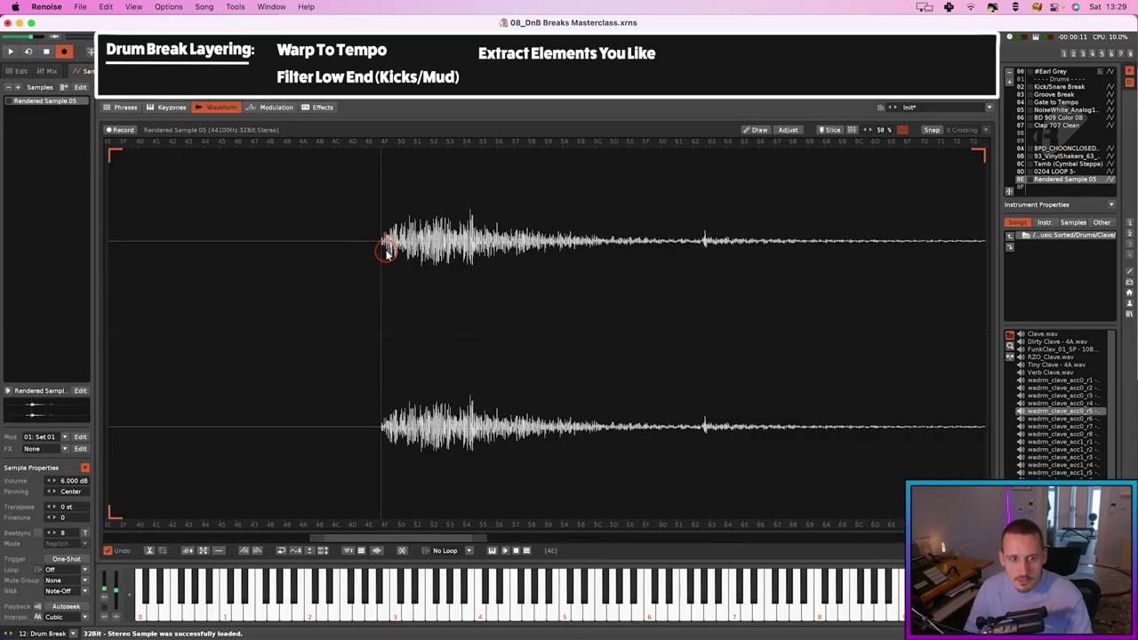
scroll(386, 252, "down", 5)
scroll(578, 248, "left", 3)
left_click(461, 259)
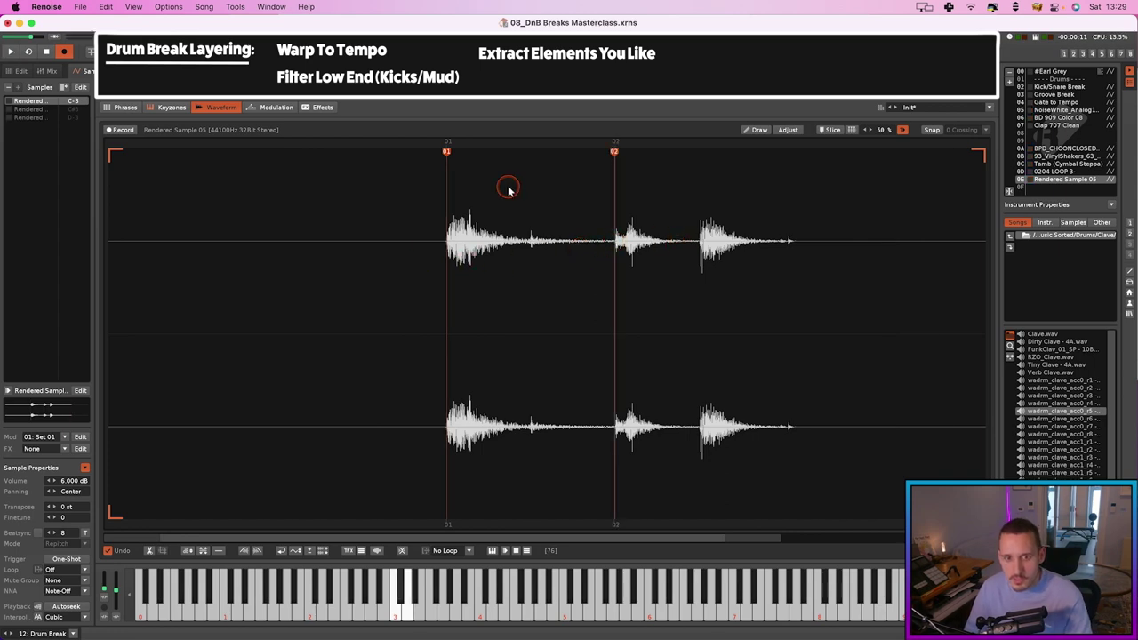
Return to the pattern and play it to hear the sliced Drum Break notes on rows 04 to 08.
key("F1")
key("space")
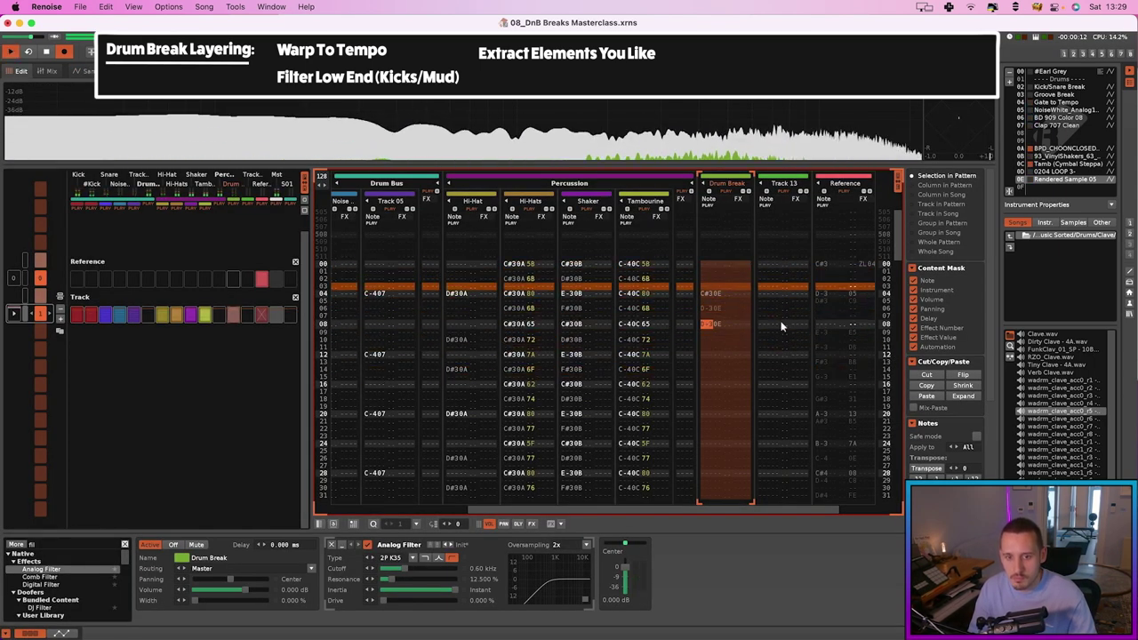
key("space")
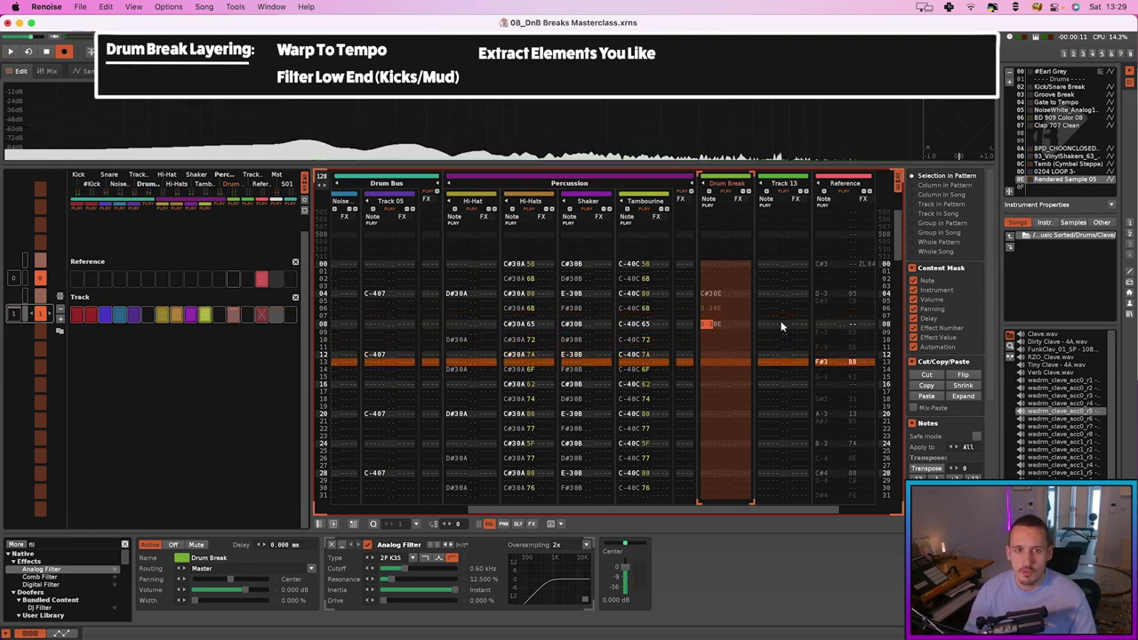
Add a slice marker to the original 0204 LOOP 3- sample just before the hit at position 60.
left_click(1062, 170)
left_click(86, 70)
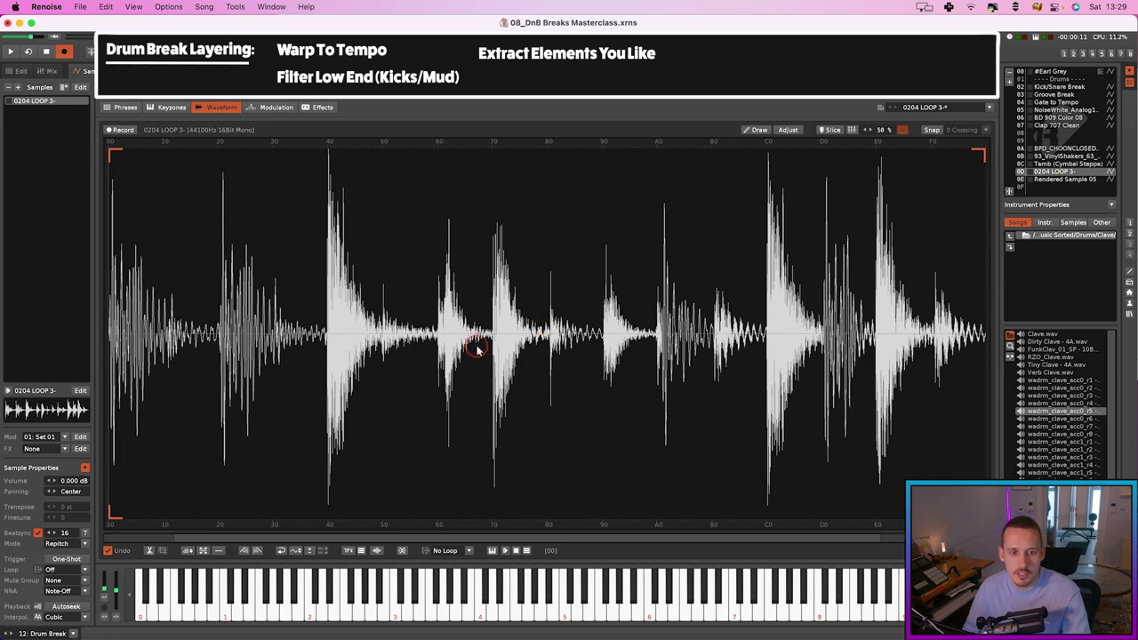
key("z")
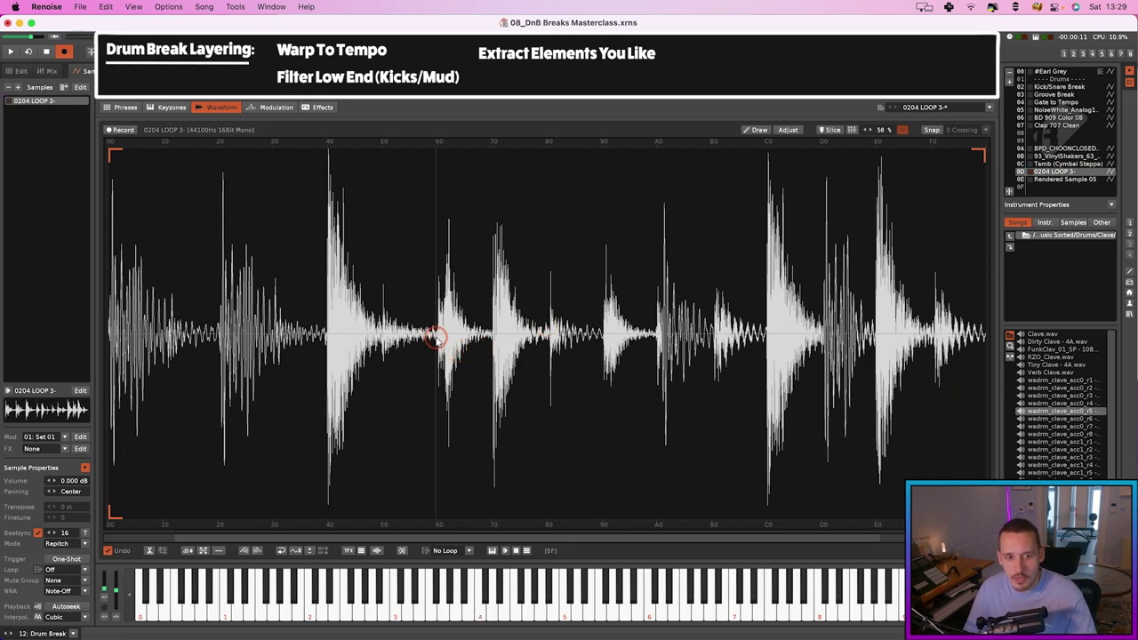
key("ctrl+k")
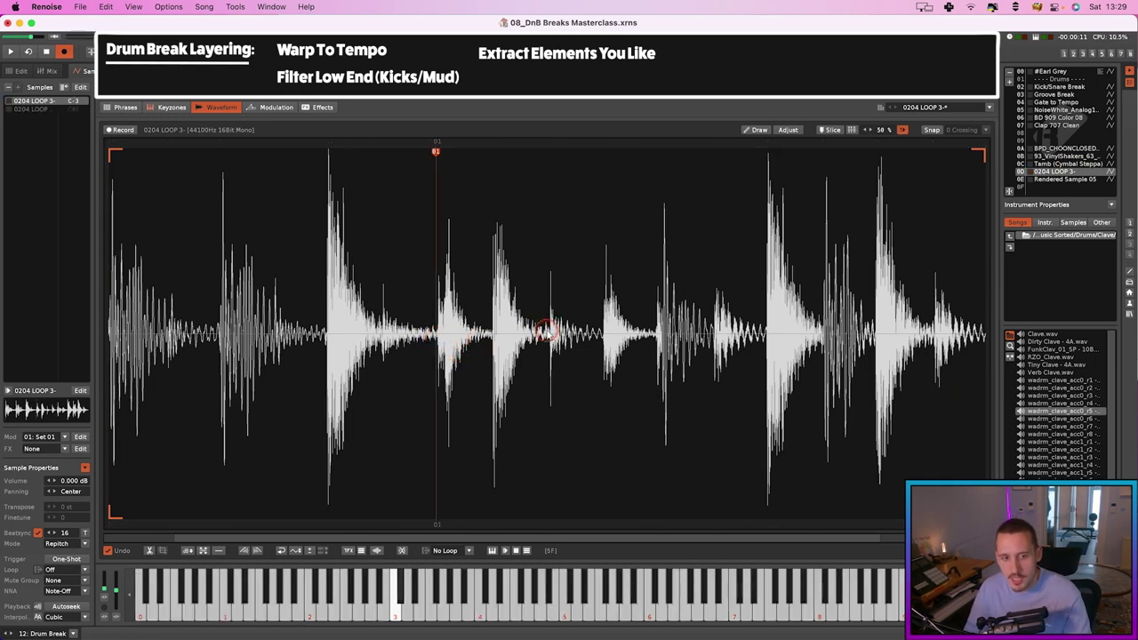
Select the Rendered Sample 05 instrument, repeat the Drum Break notes from rows 04 to 08 on rows 20 to 24, and play the pattern.
left_click(16, 71)
left_click(860, 267)
left_click(1053, 181)
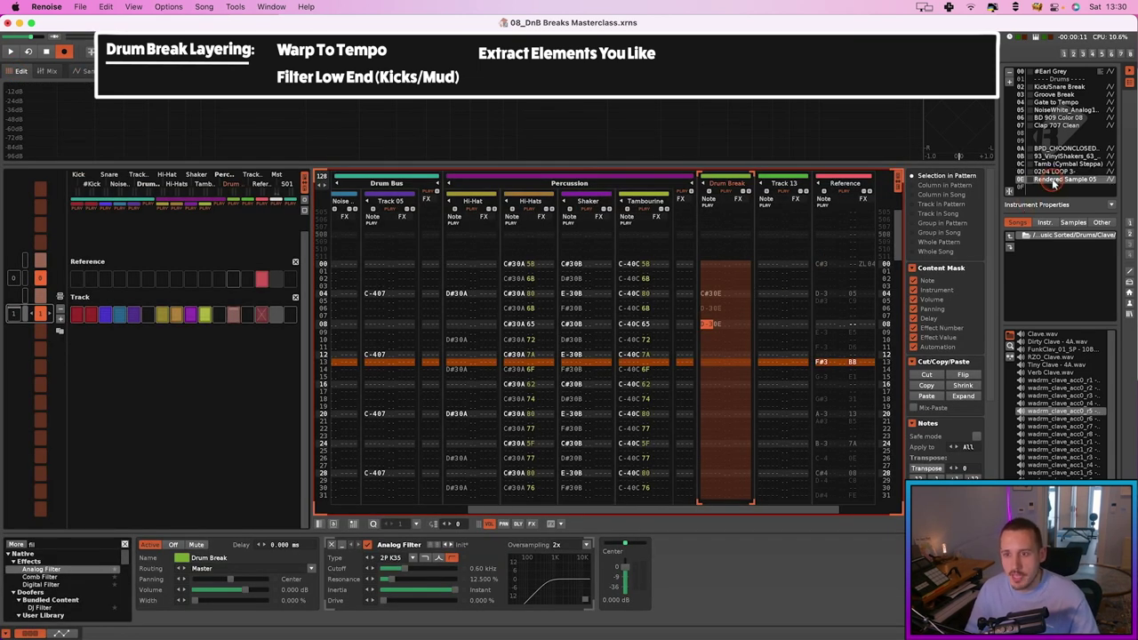
key("space")
left_click(722, 320)
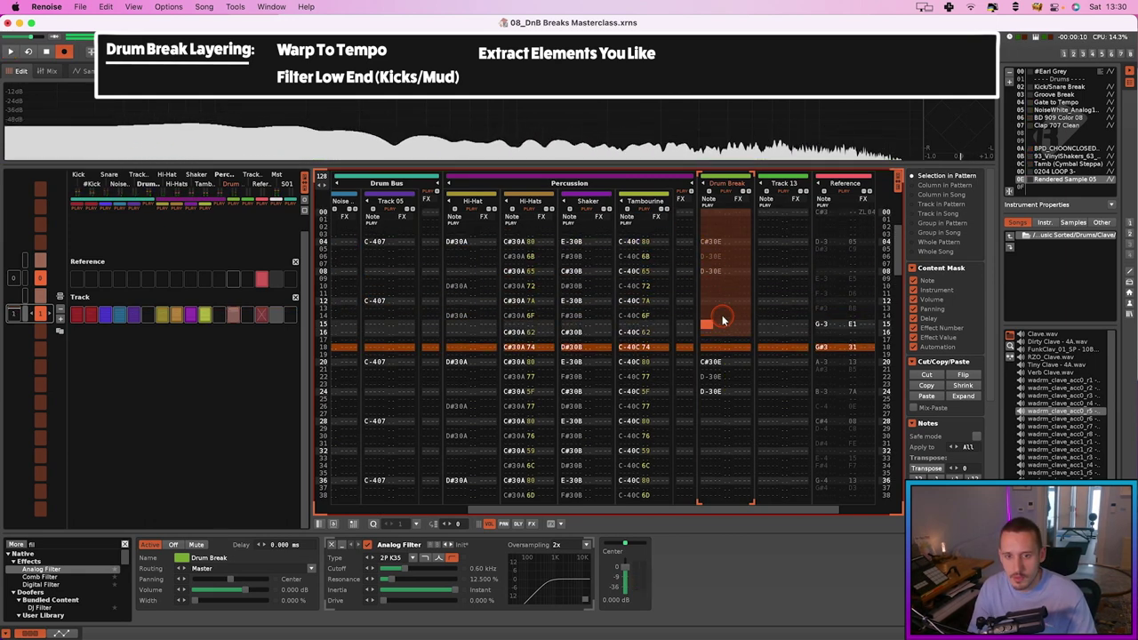
key("space")
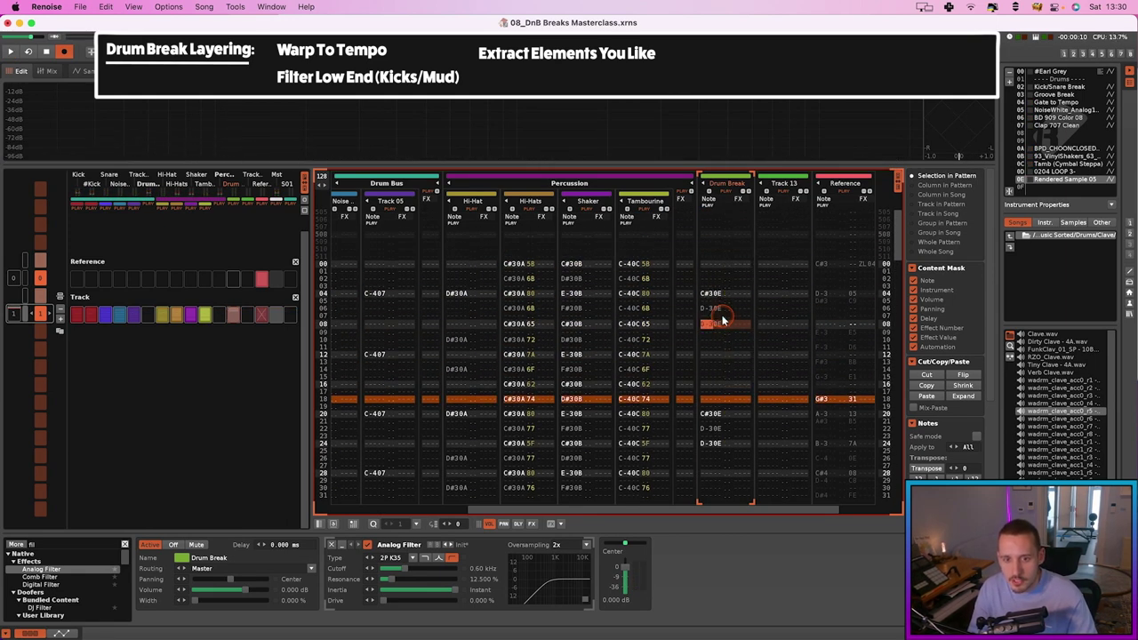
key("space")
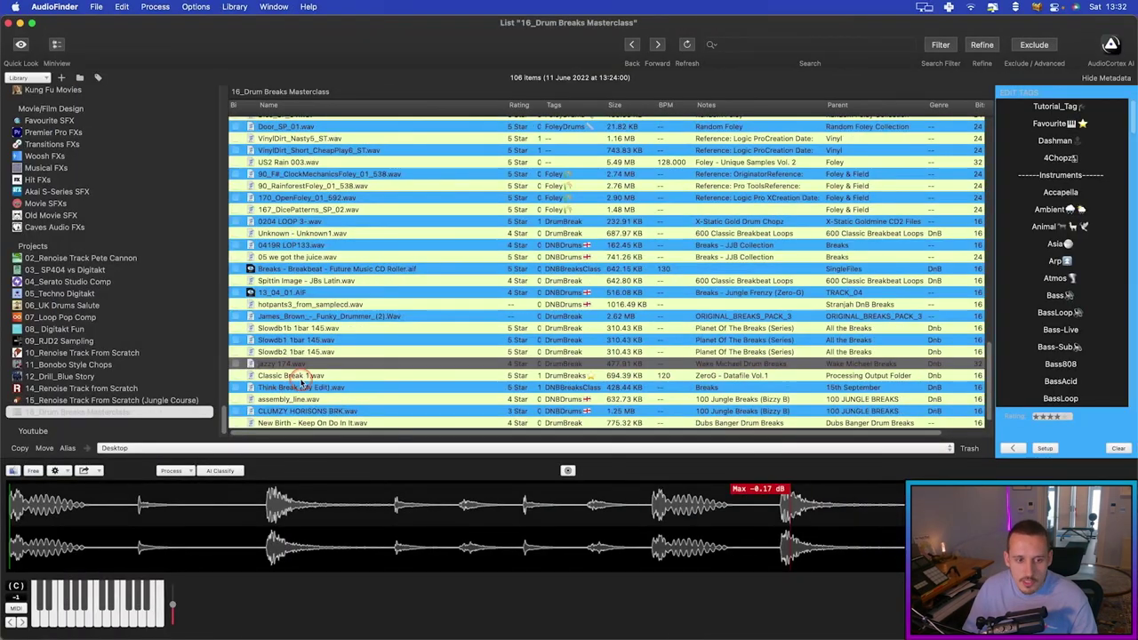
Bring jazzy 174.wav from AudioFinder into Renoise as a new instrument, beat-sync it to 16 lines and audition it with the pattern.
left_click(302, 382)
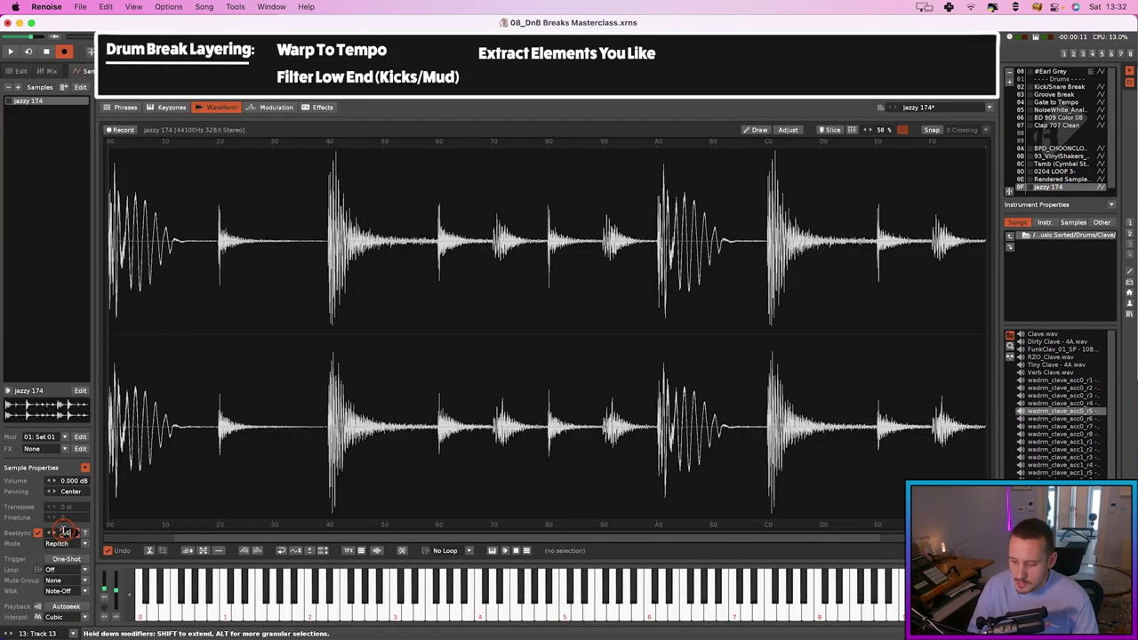
key("space")
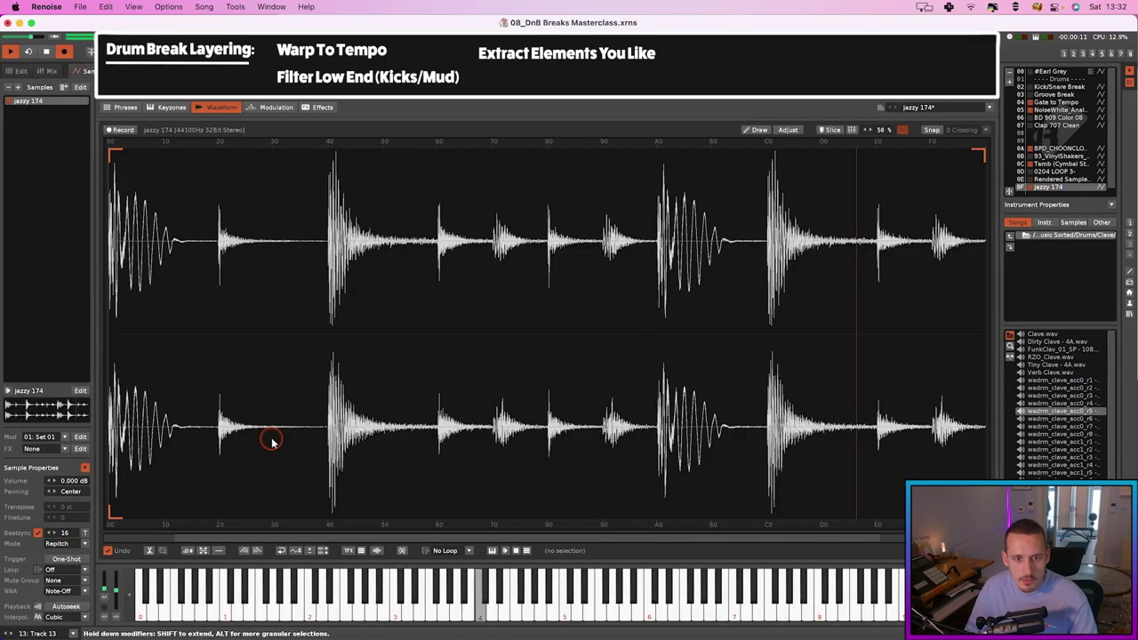
left_click(117, 209)
Add slice markers to the jazzy 174 sample at the hits at positions 60, 70 and 80.
double_click(438, 249)
left_click(325, 173)
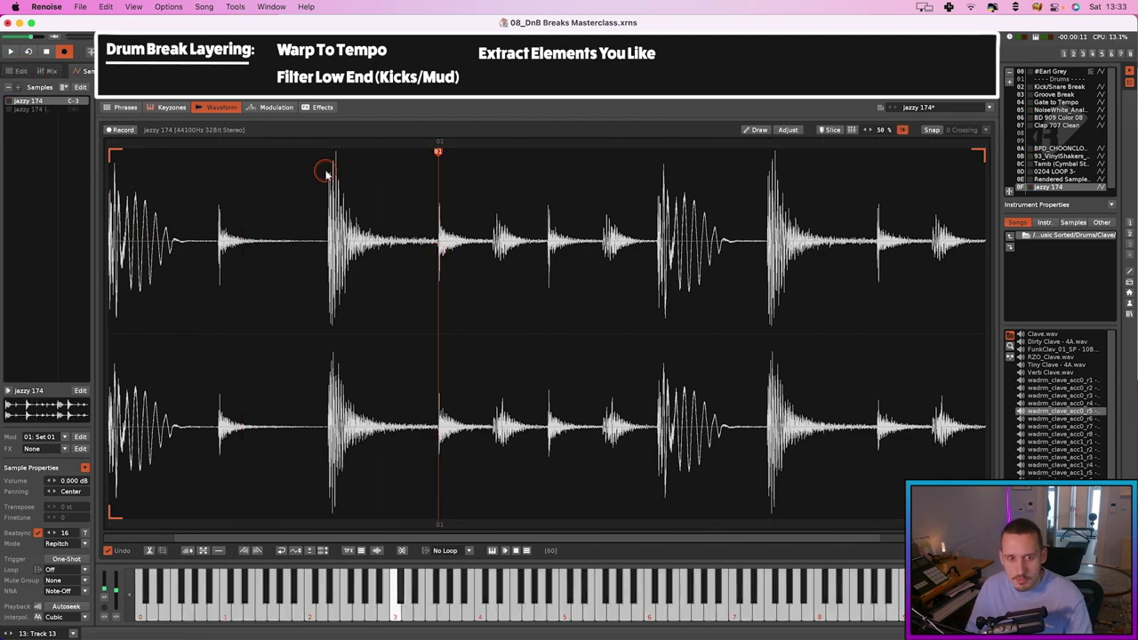
double_click(494, 244)
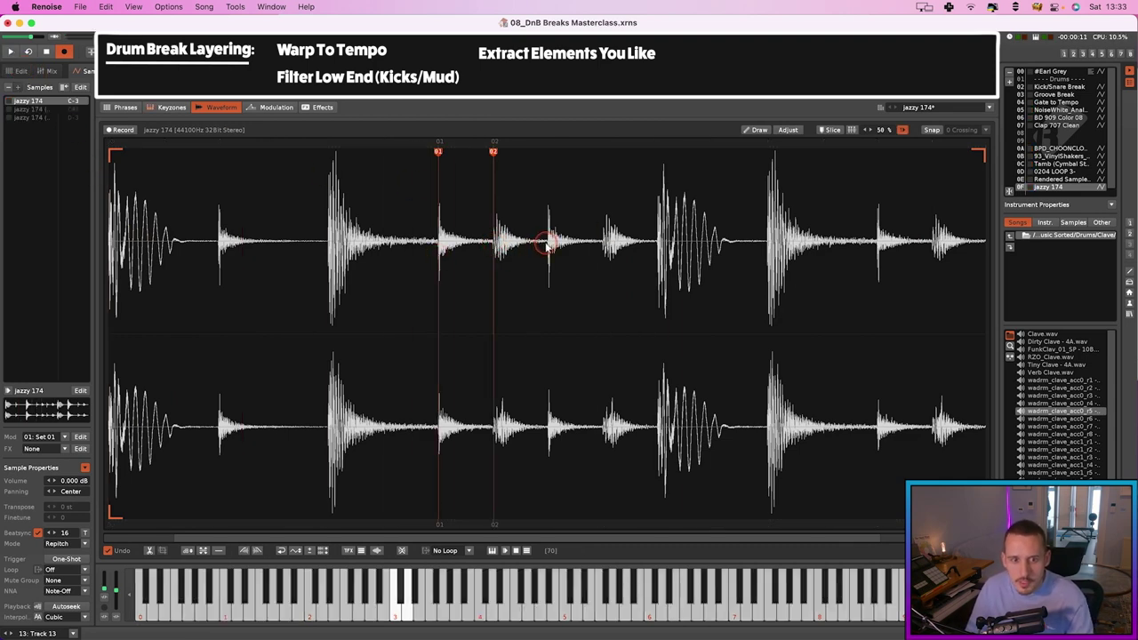
double_click(548, 242)
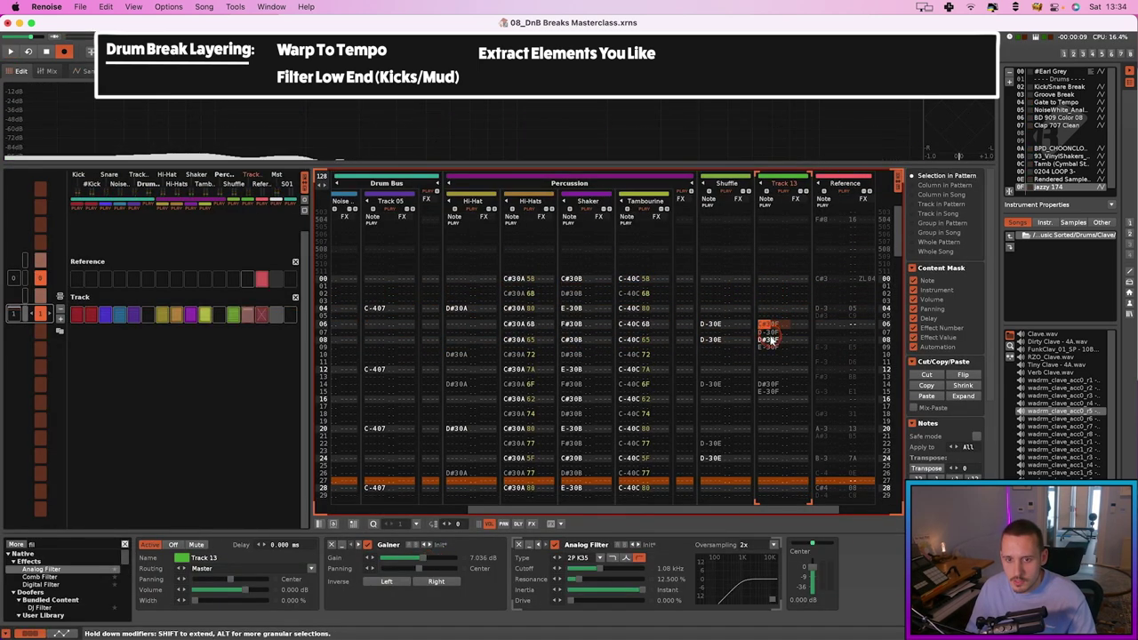
Copy the Track 13 notes from rows 06 to 09 to rows 22 to 25, repeat the row 14 note on row 30, and play the pattern.
left_click_drag(771, 338, 771, 352)
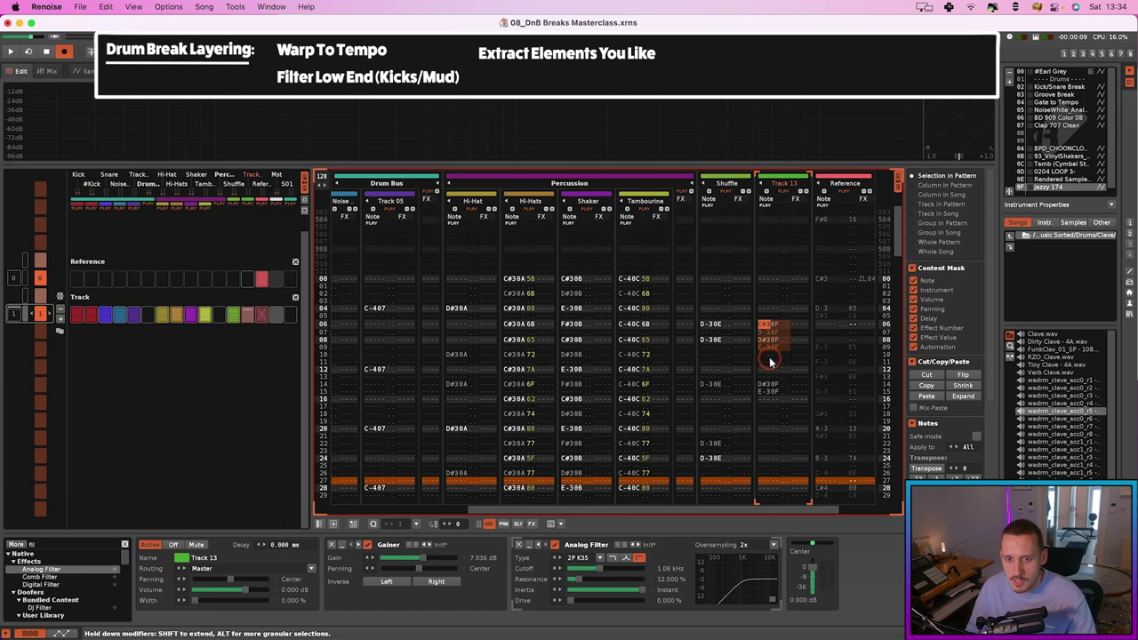
key("space")
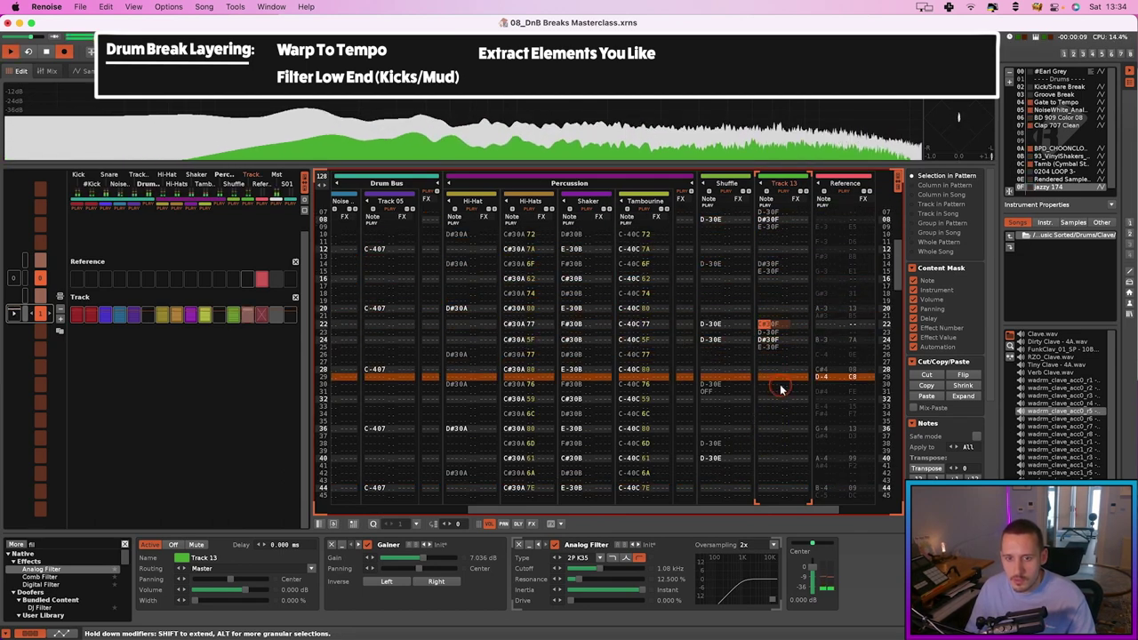
key("space")
scroll(769, 322, "up", 3)
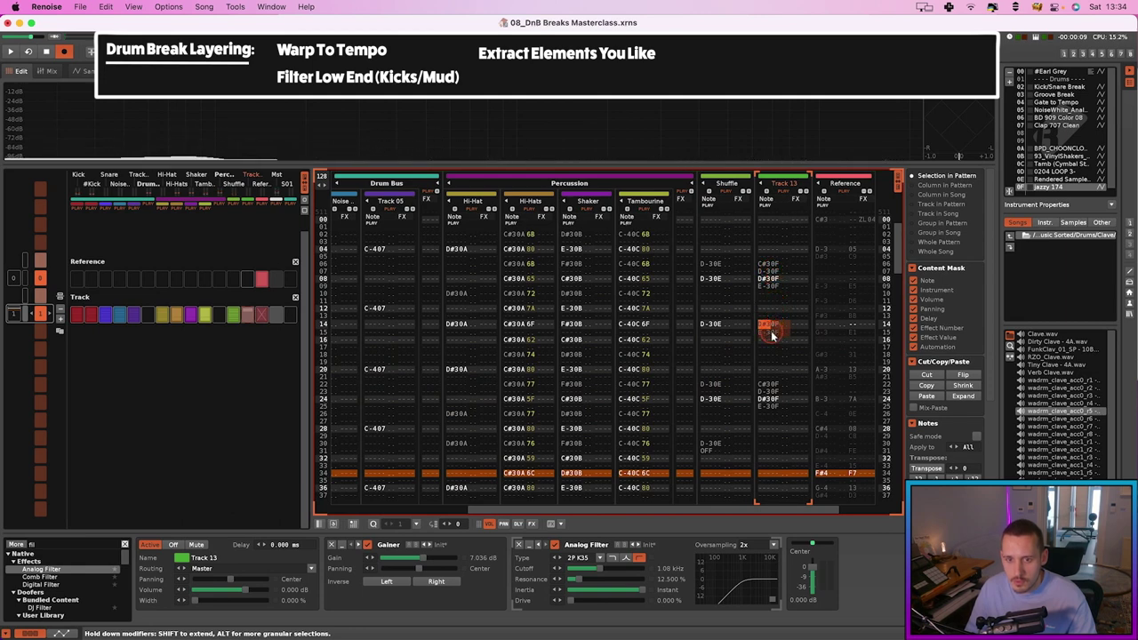
scroll(768, 460, "up", 8)
Insert a new track after Track 13 and save the song.
key("super+t")
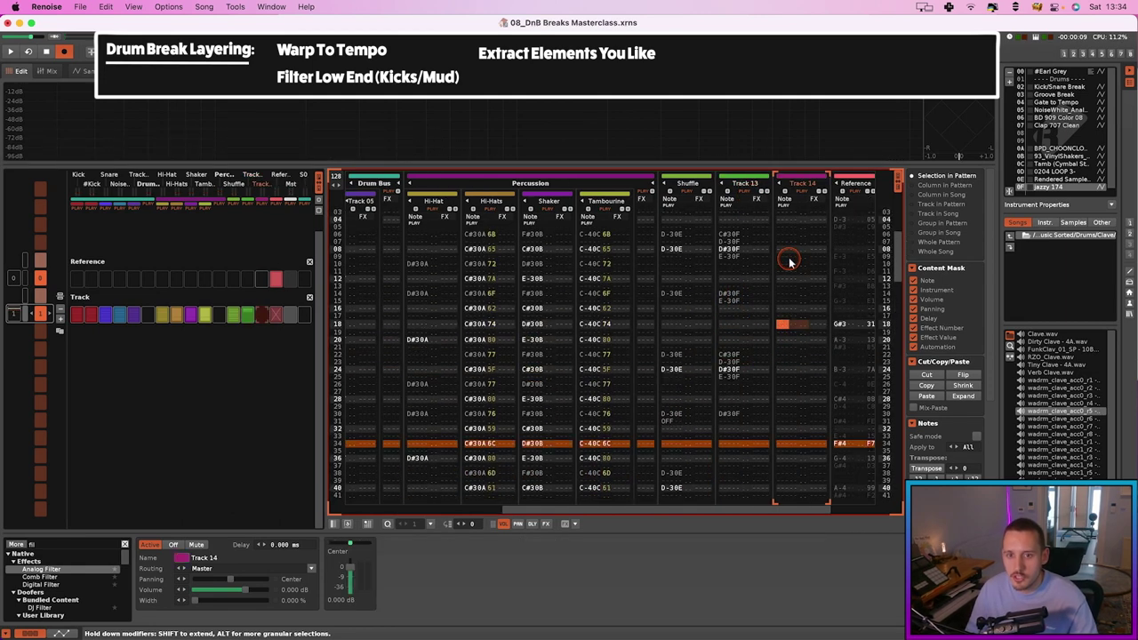
scroll(1067, 158, "down", 1)
key("super+s")
Load the Amen - 170 For Groove Template preset from the user library's Drum Breaks folder into the empty instrument slot.
left_click(90, 72)
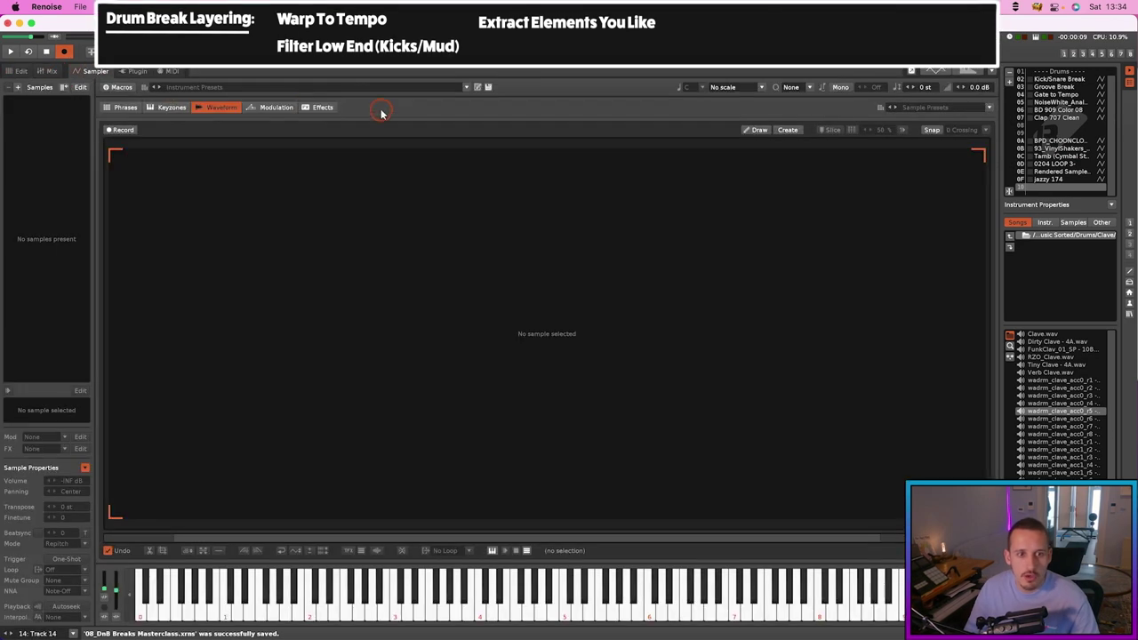
left_click(466, 87)
left_click(197, 192)
left_click(186, 177)
left_click(164, 177)
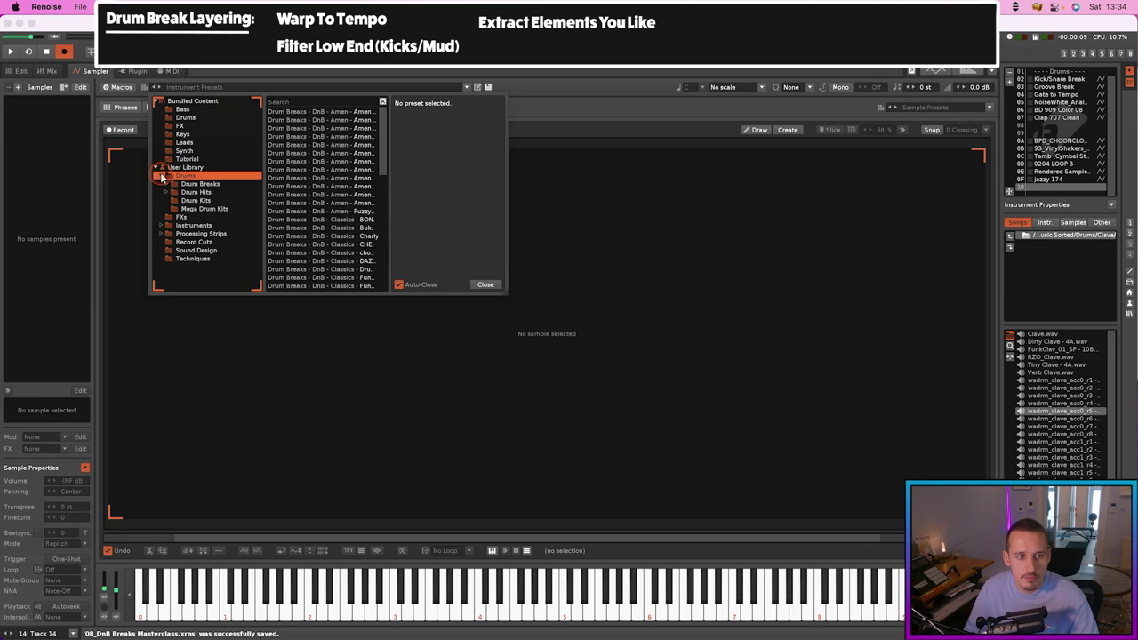
left_click(189, 184)
left_click(334, 112)
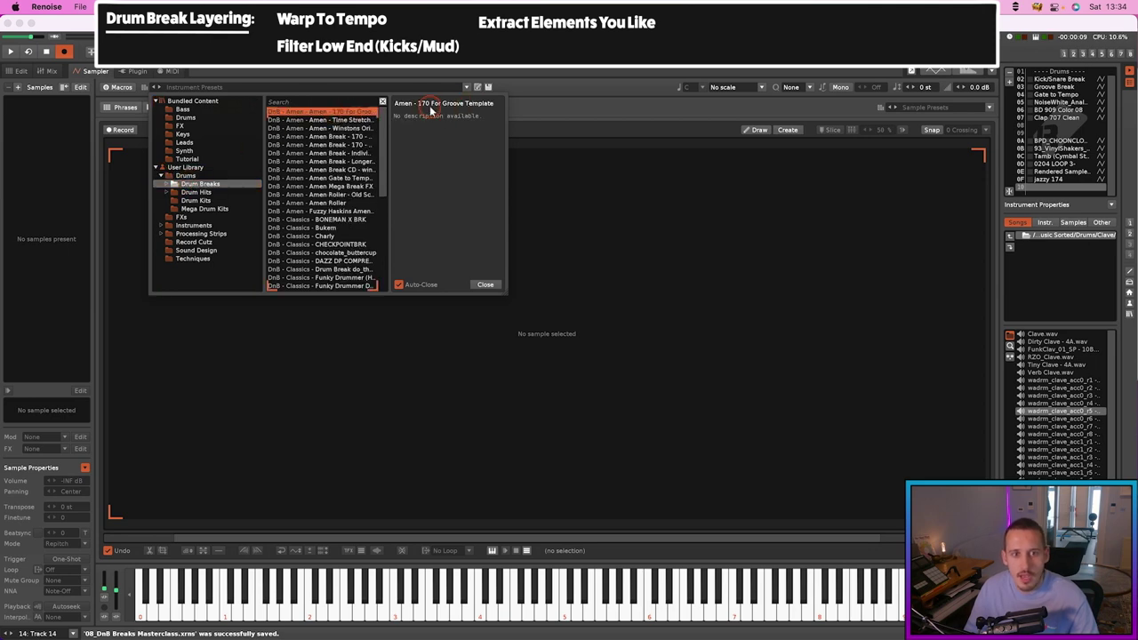
double_click(337, 115)
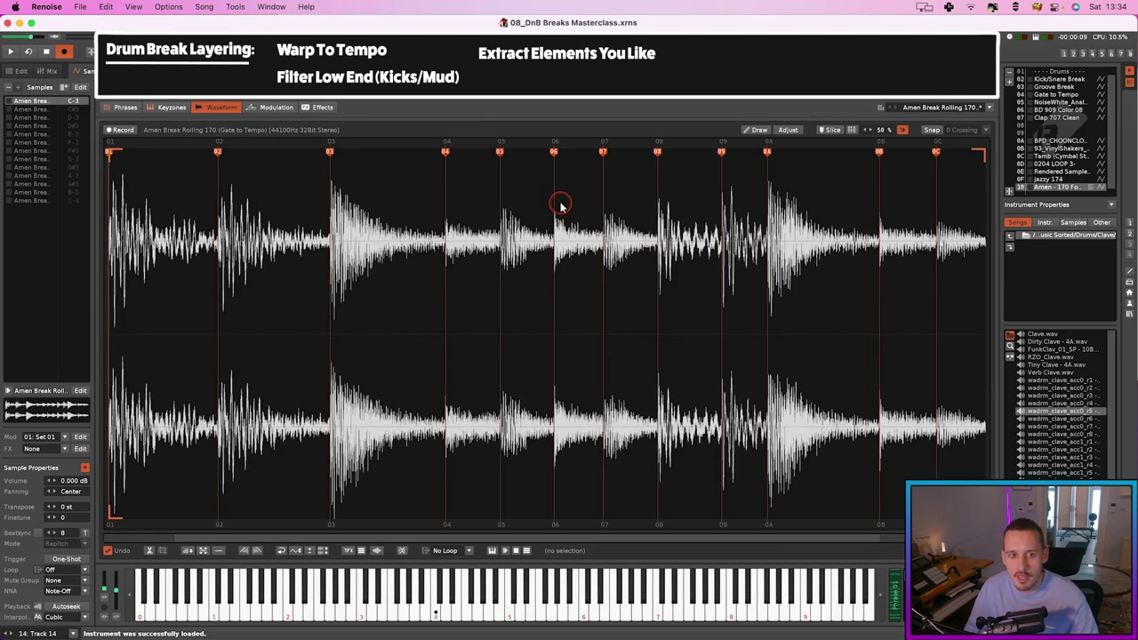
Copy all the notes of the Amen instrument's Phrase 01 and paste them into Track 14 starting at row 00.
scroll(577, 242, "up", 10)
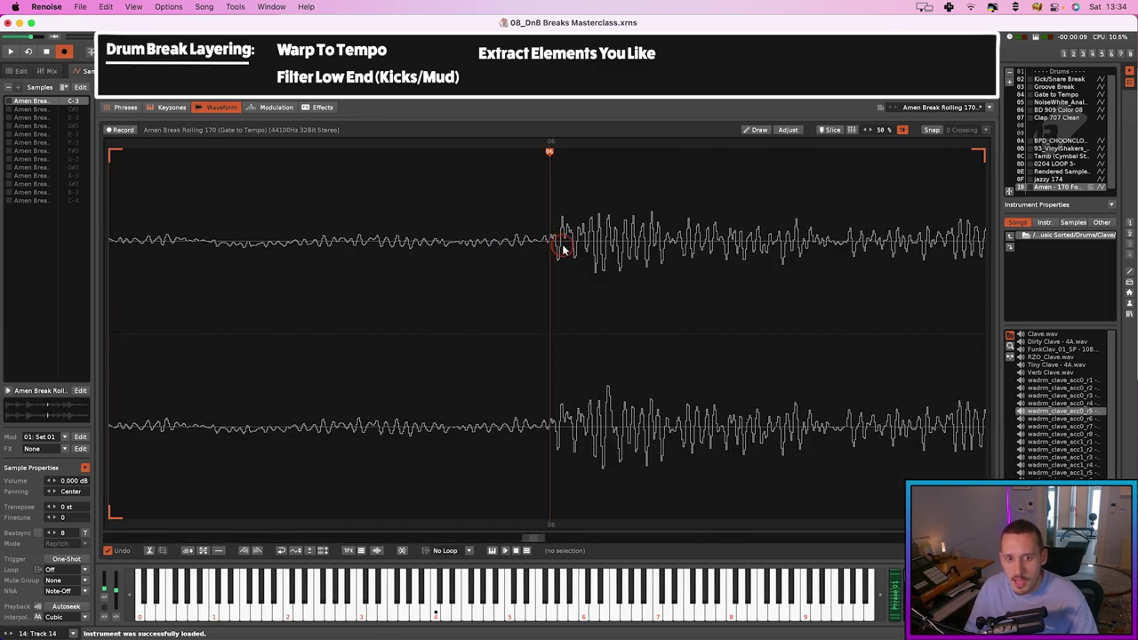
scroll(571, 239, "down", 10)
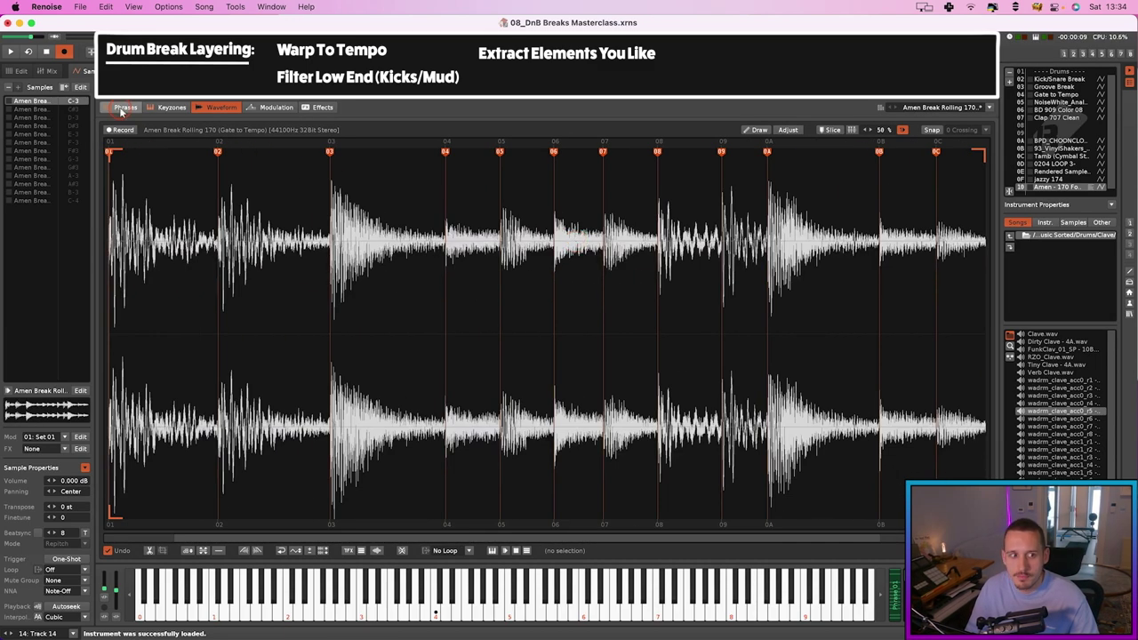
left_click(125, 107)
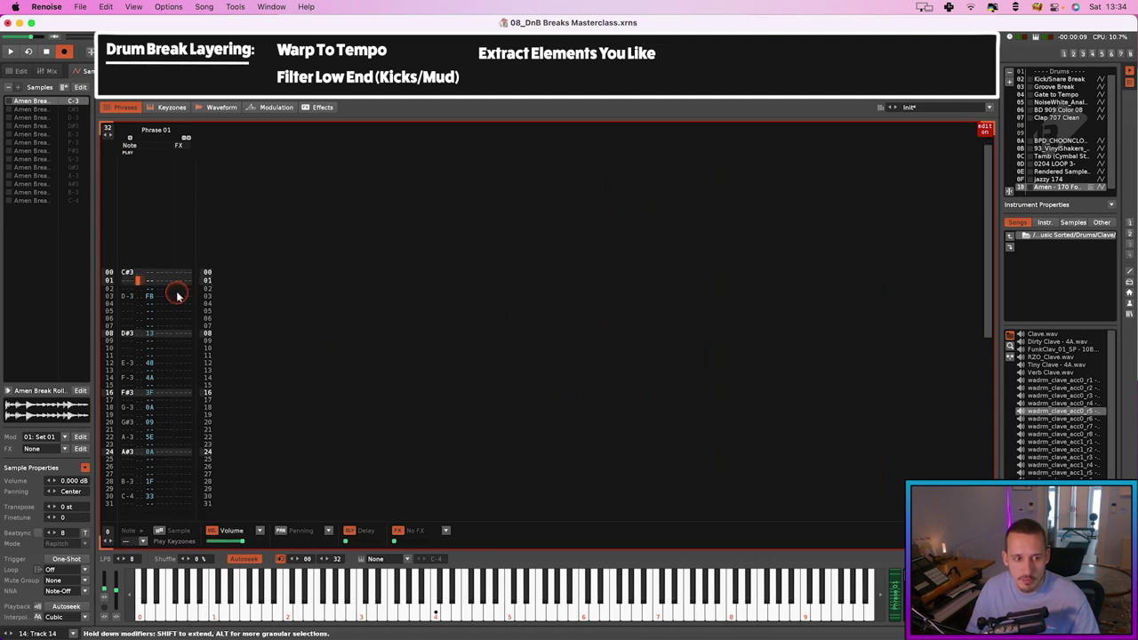
double_click(176, 295)
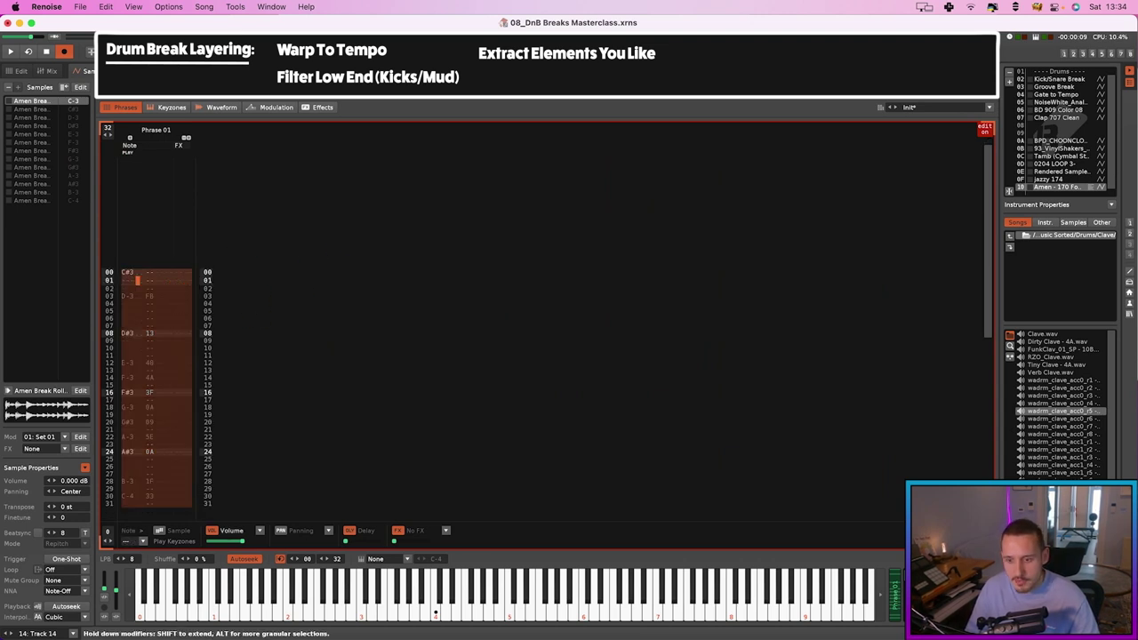
left_click(869, 562)
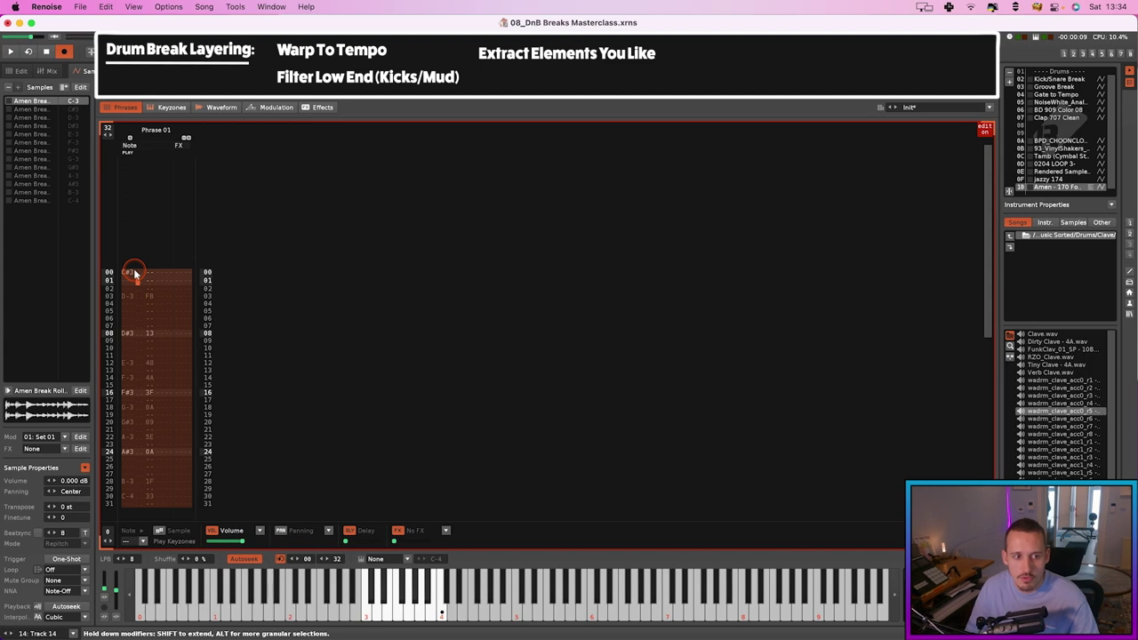
left_click(135, 273)
left_click(20, 71)
left_click(763, 328)
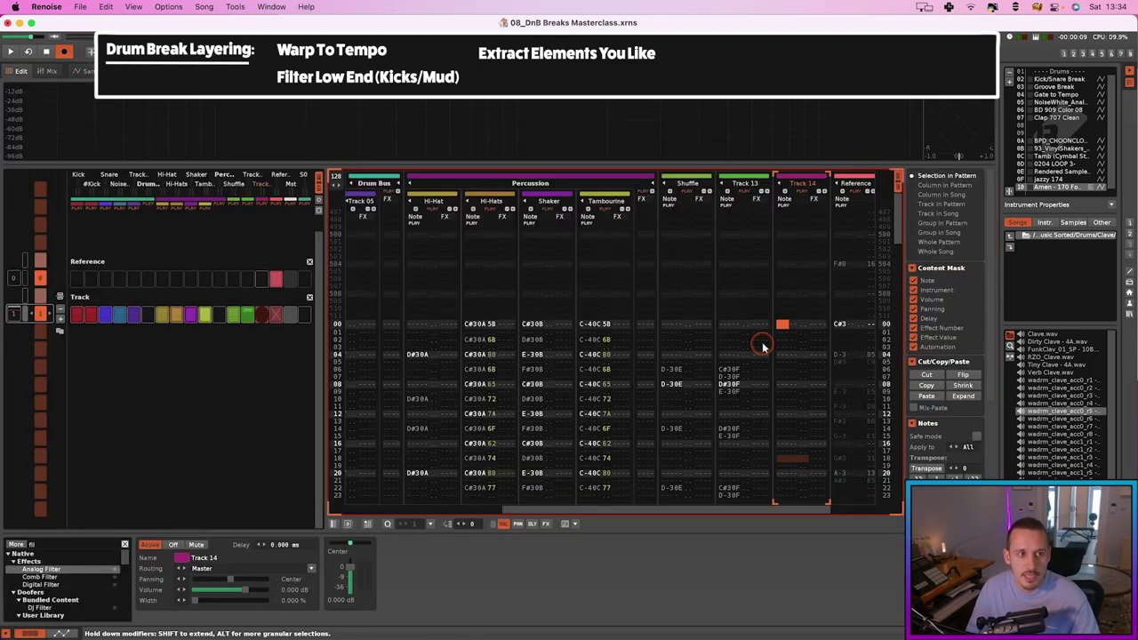
key("super+v")
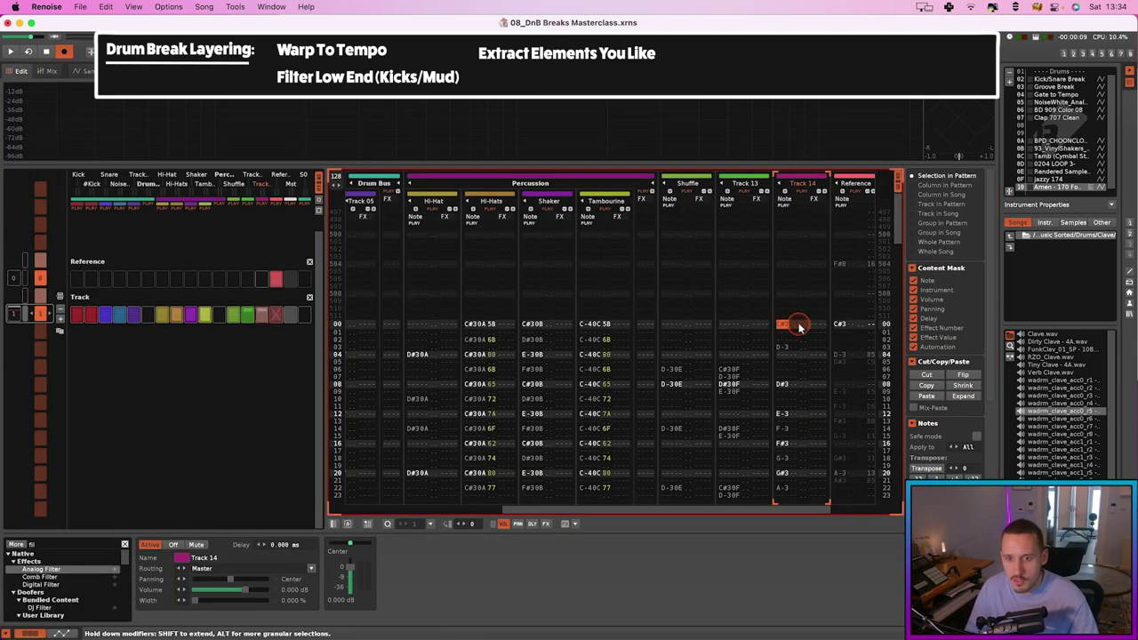
Show the delay column on Track 14, solo the track and play the pasted Amen pattern.
left_click(704, 431)
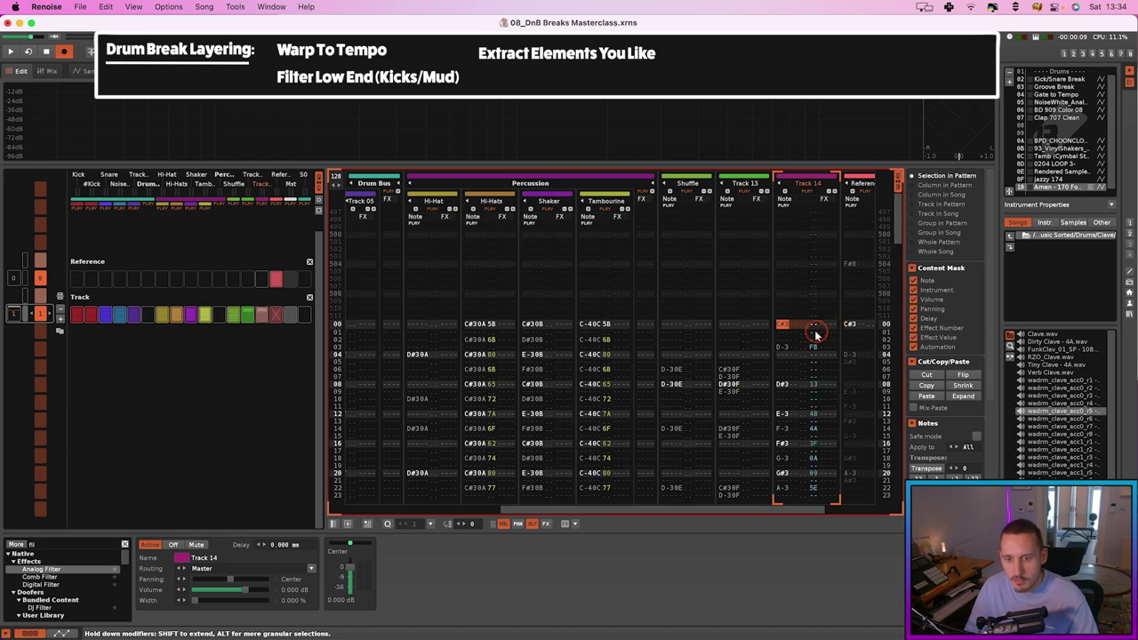
scroll(782, 337, "right", 2)
left_click(725, 221)
key("space")
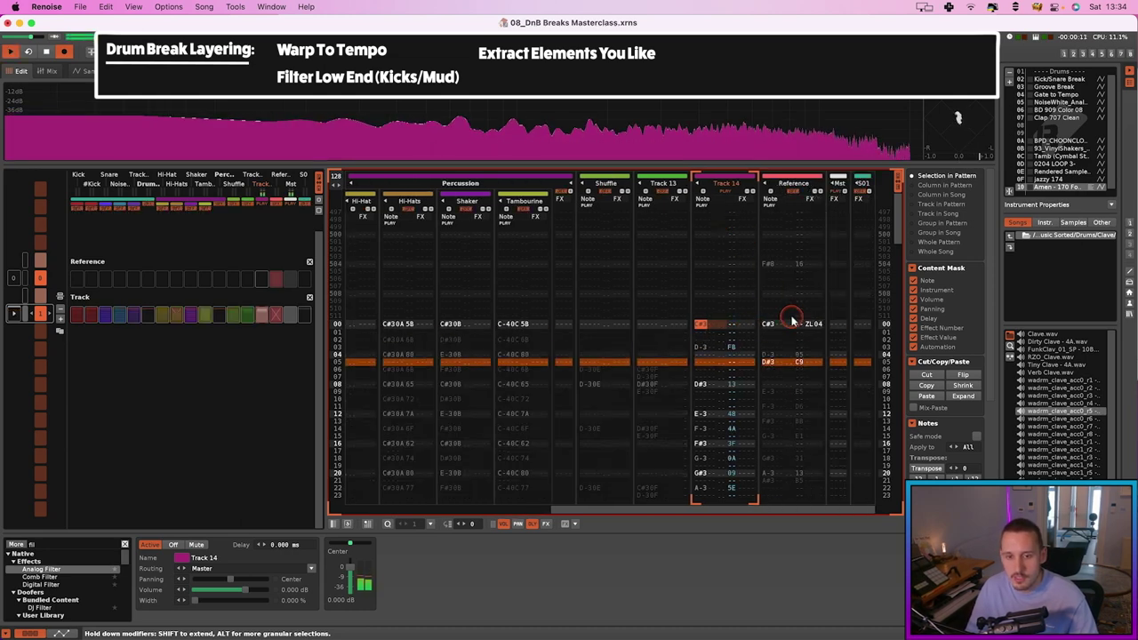
left_click(700, 325)
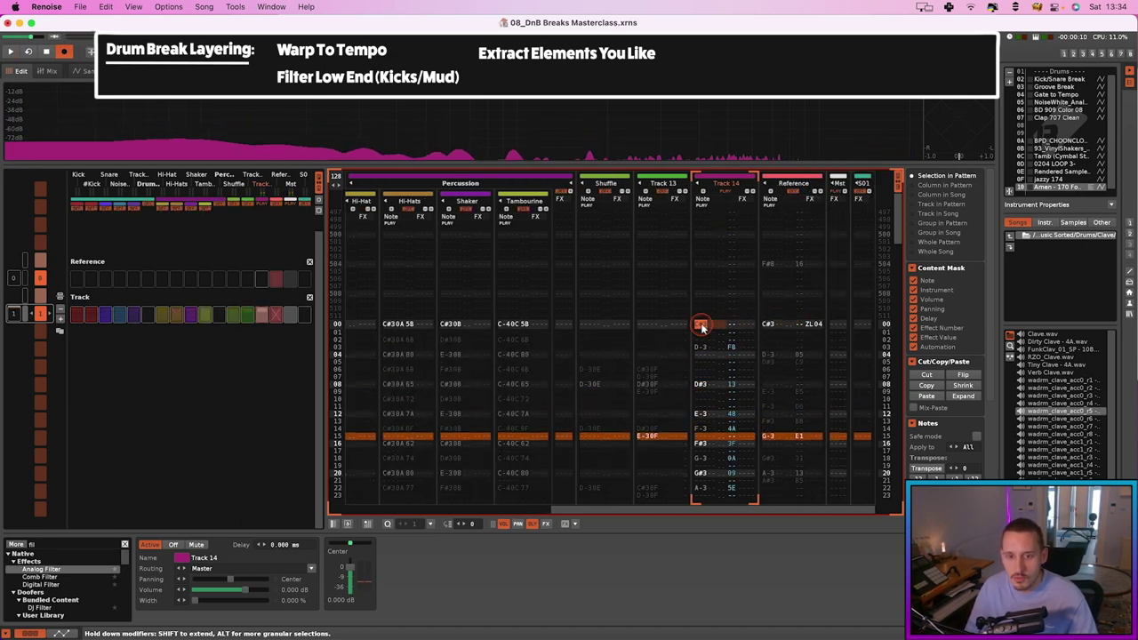
Examine the Amen instrument's Phrase 01 again and return to Track 14 in the pattern.
left_click(700, 322)
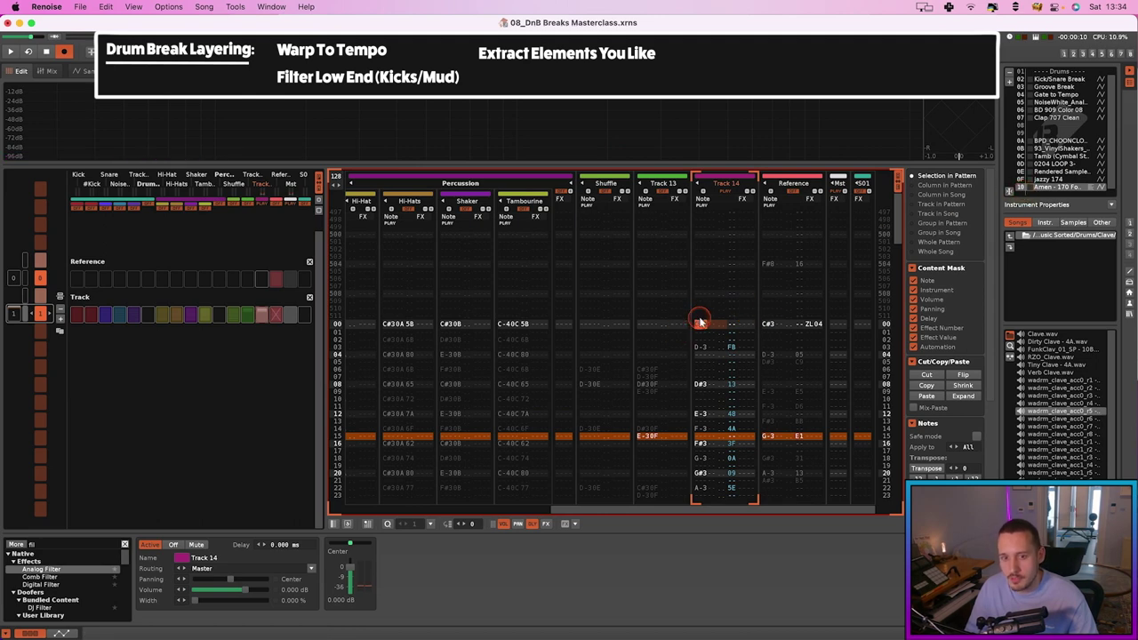
left_click(85, 70)
left_click(462, 324)
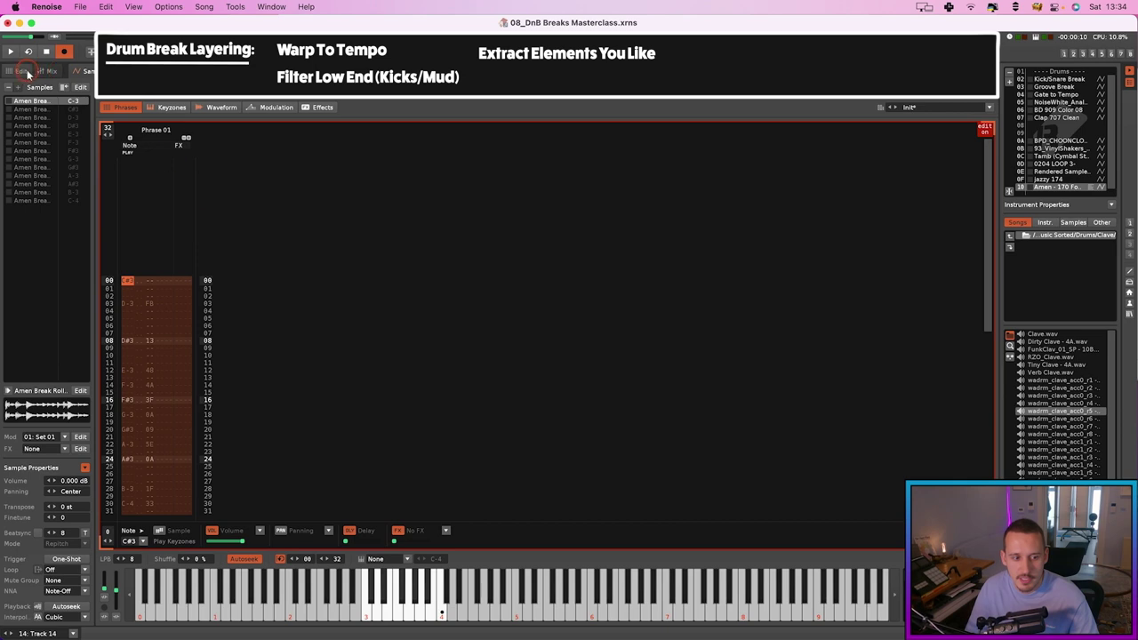
left_click(19, 72)
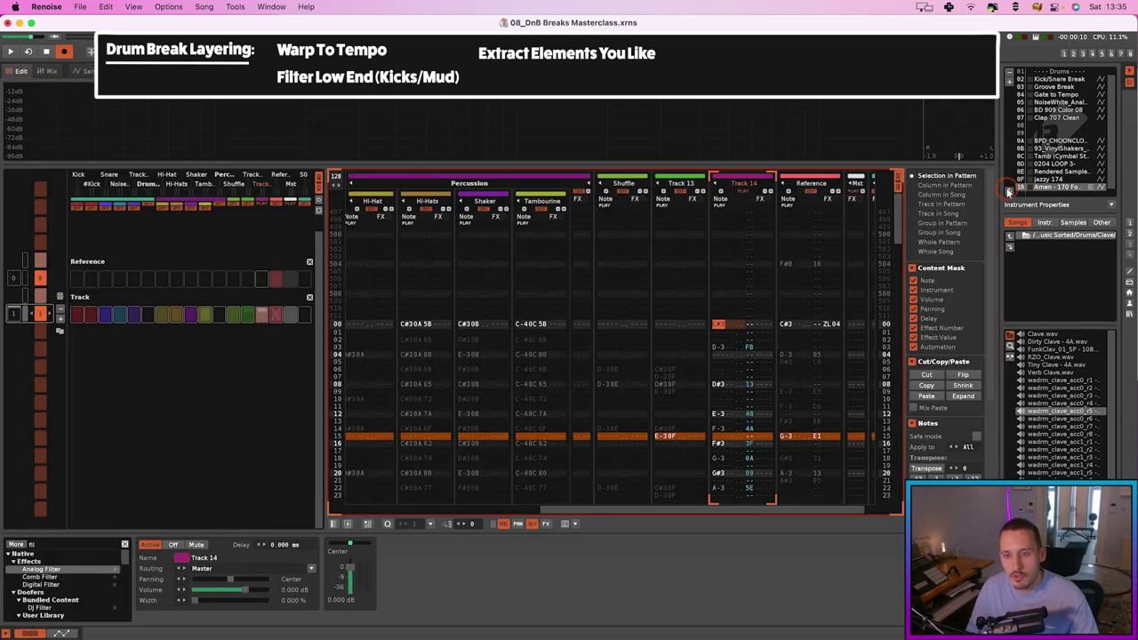
Set the instrument number to 10 throughout Track 14 and play its Amen pattern.
left_click(883, 269)
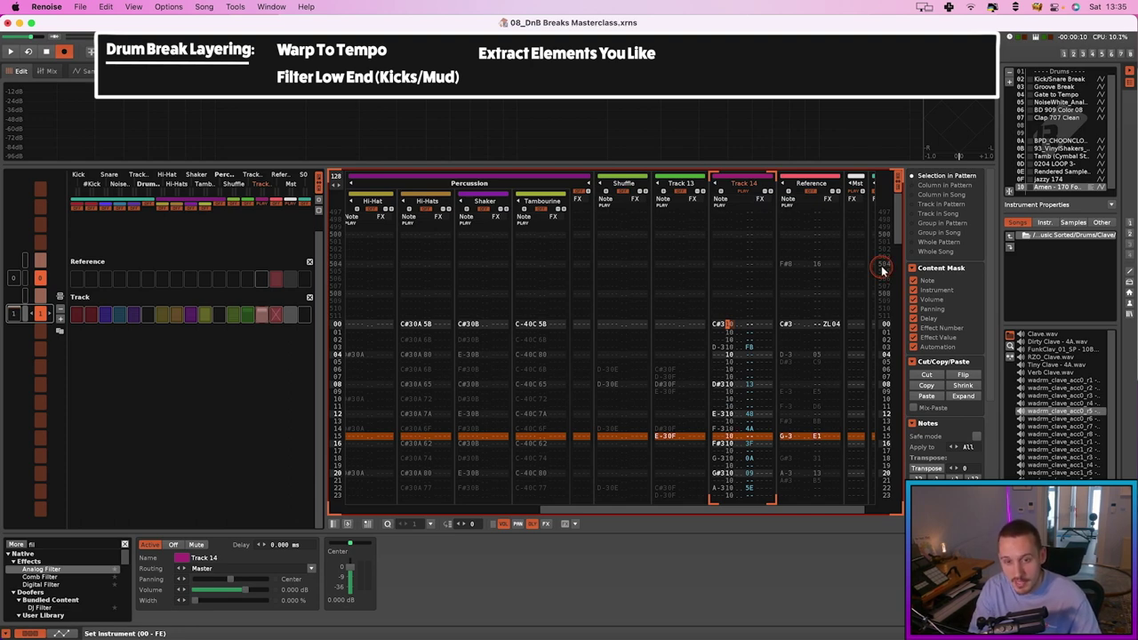
left_click(734, 323)
key("space")
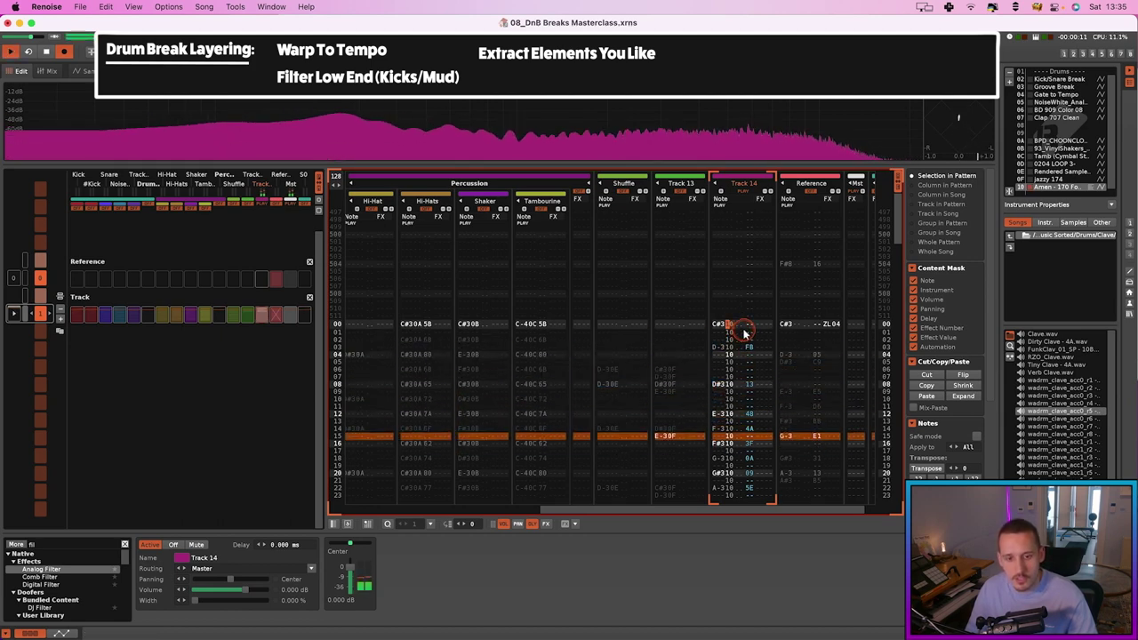
left_click_drag(740, 336, 743, 341)
key("space")
Shrink all of Track 14's Amen notes to half their spacing and play the pattern.
double_click(743, 339)
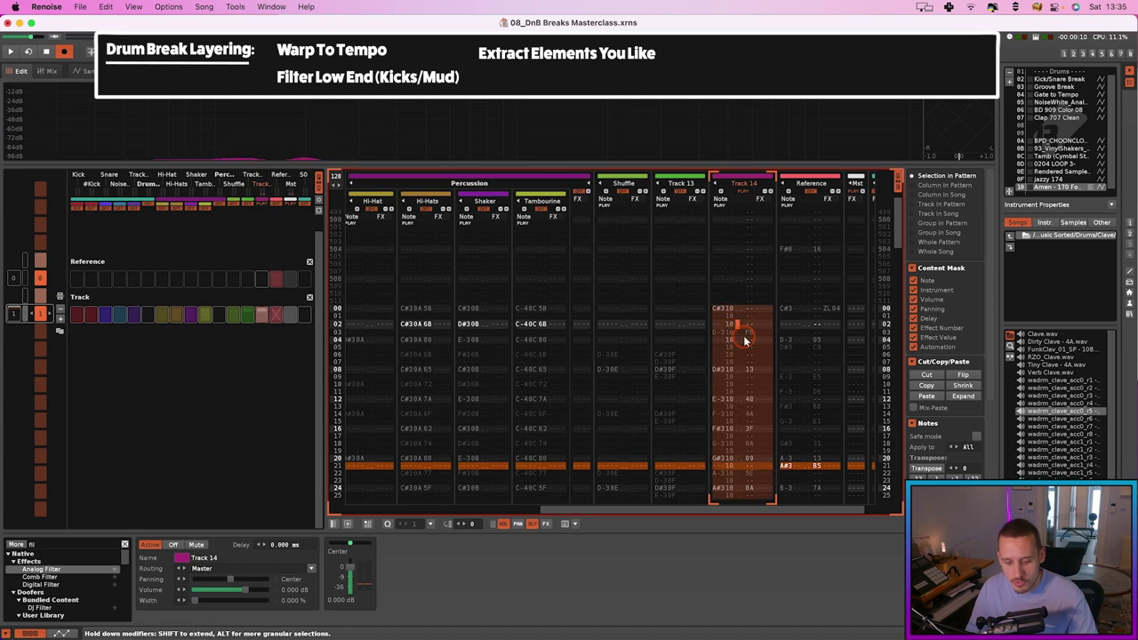
left_click(962, 388)
key("space")
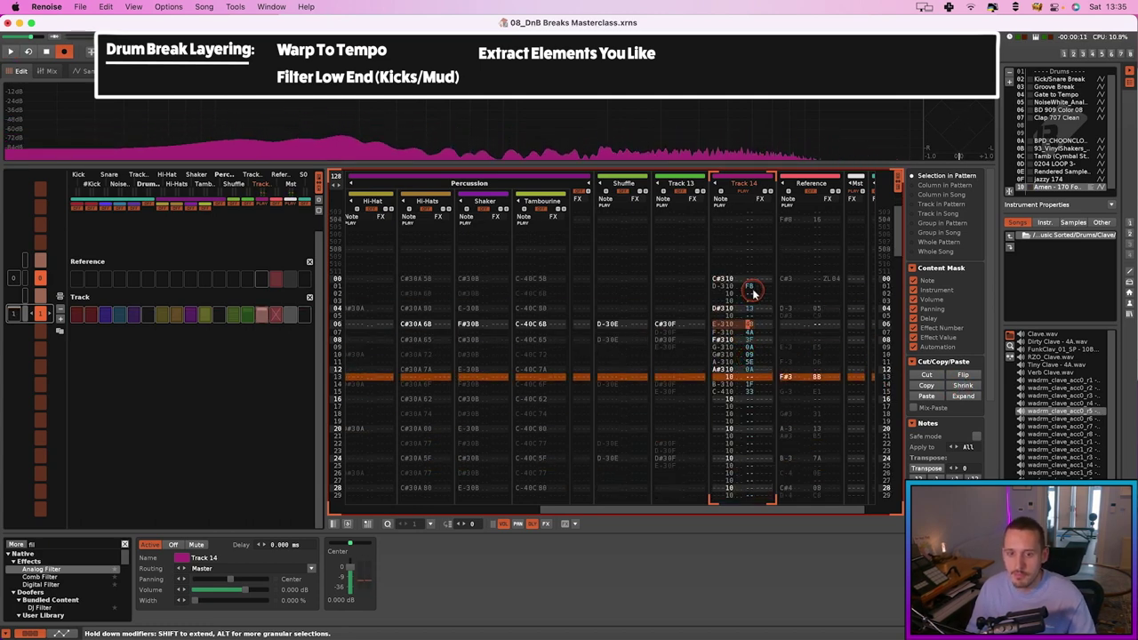
key("space")
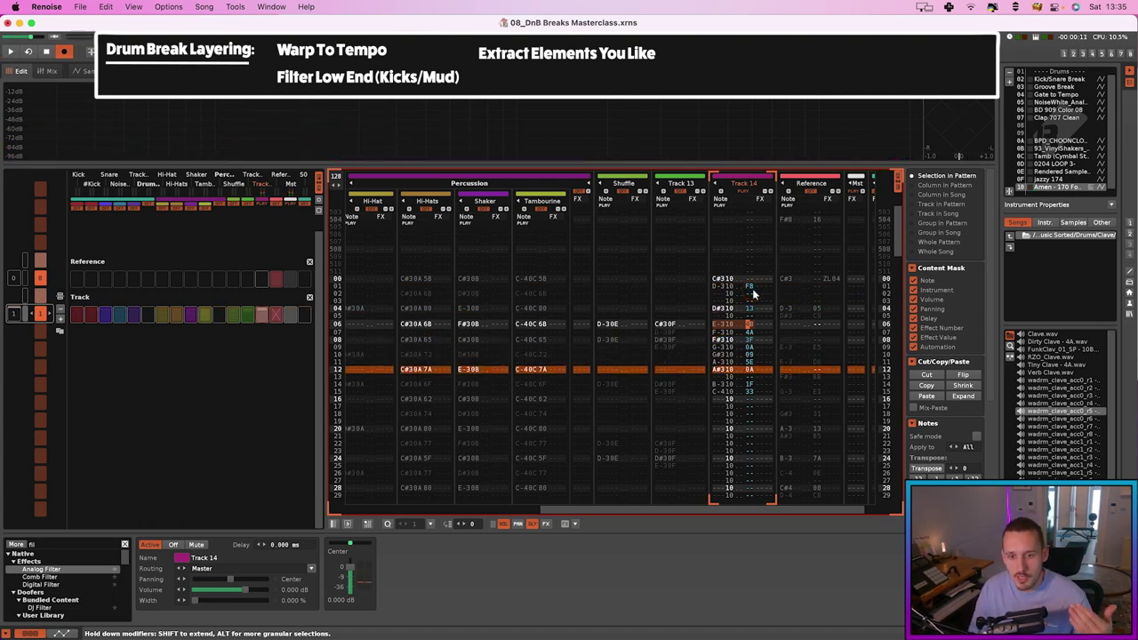
Copy the delay values 48, 4A, 3F and 0A from rows 06–09 of Track 14 into a newly shown delay column on Track 13.
left_click(751, 294)
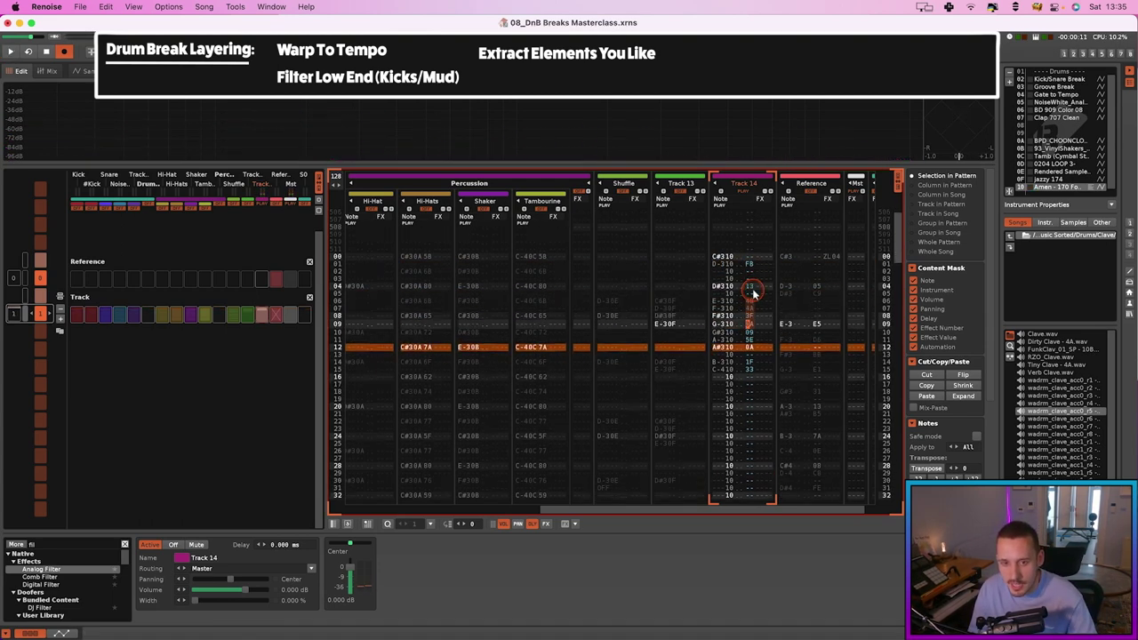
scroll(751, 294, "up", 1)
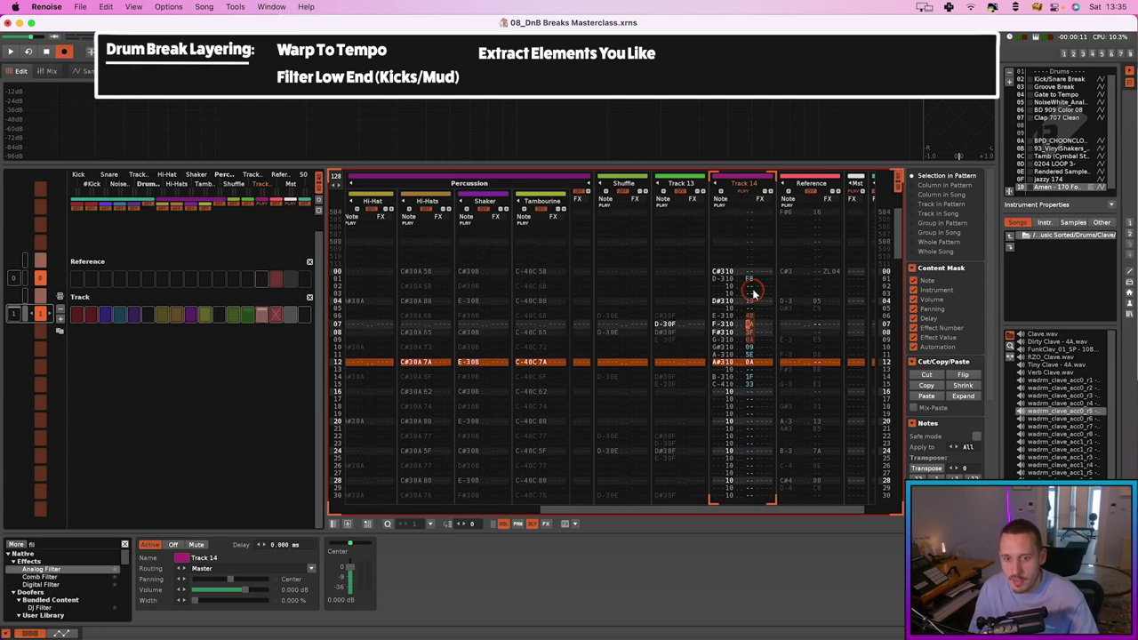
scroll(751, 293, "down", 2)
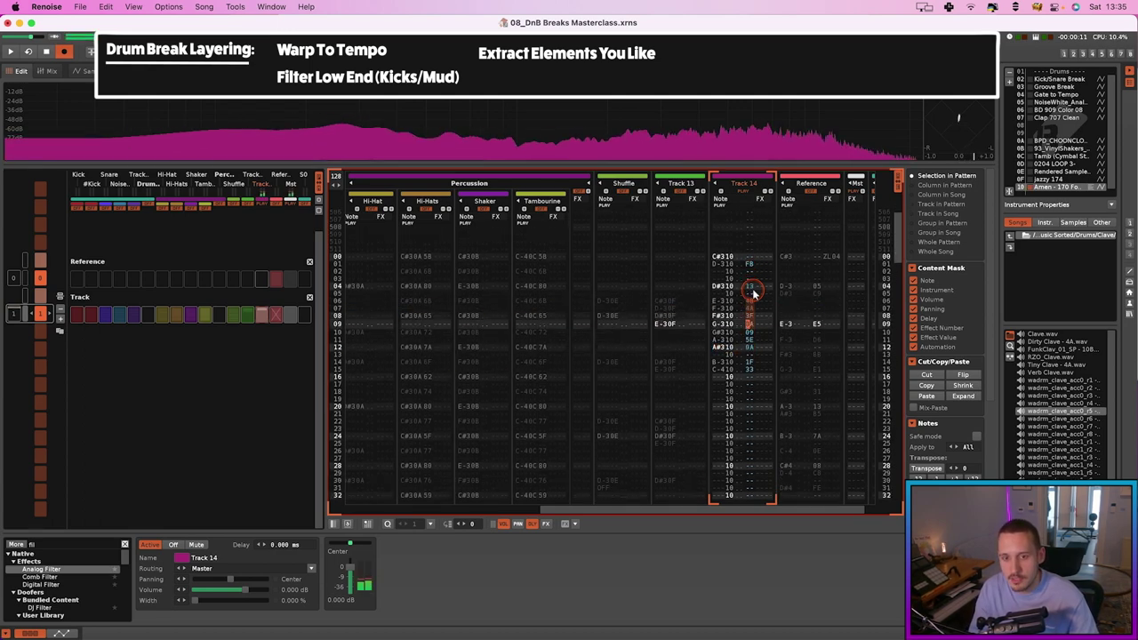
left_click(687, 285)
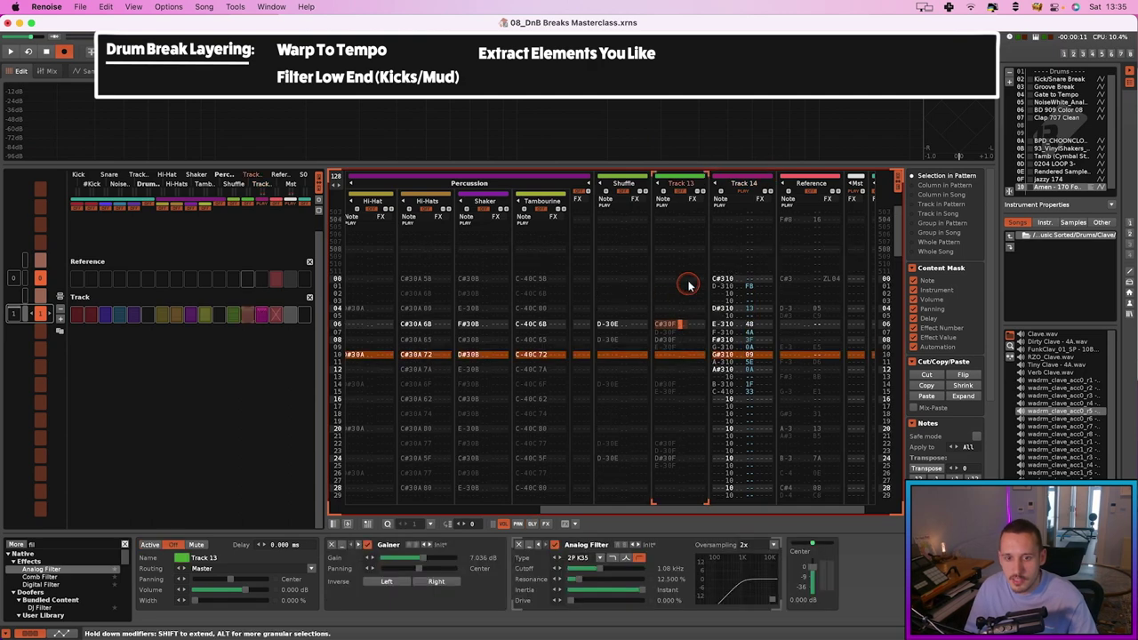
left_click(682, 194)
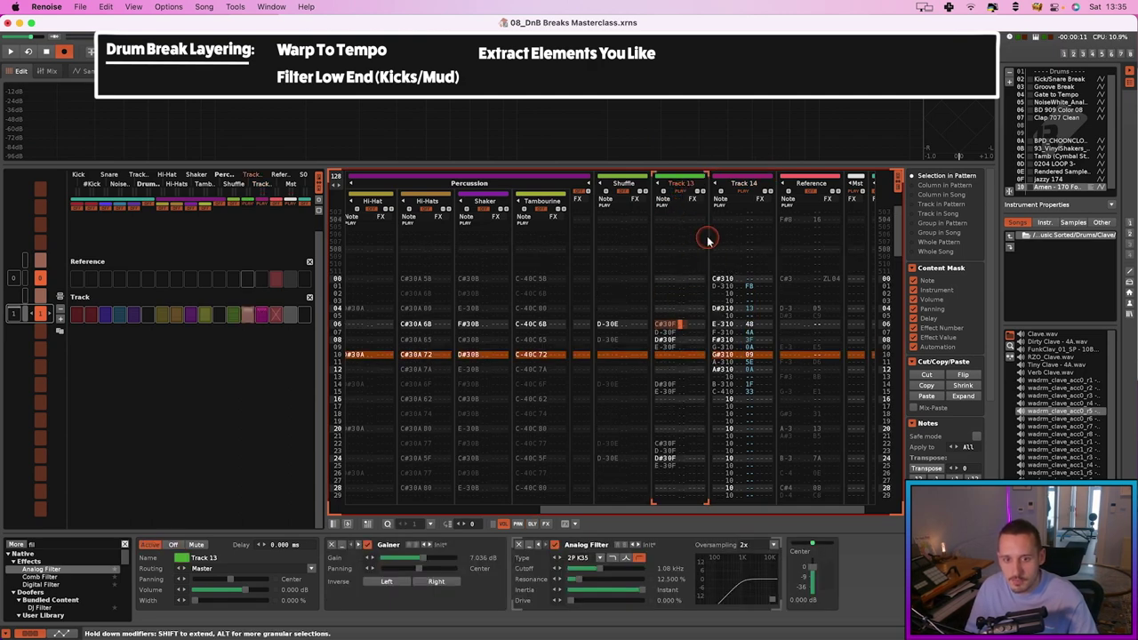
left_click(531, 523)
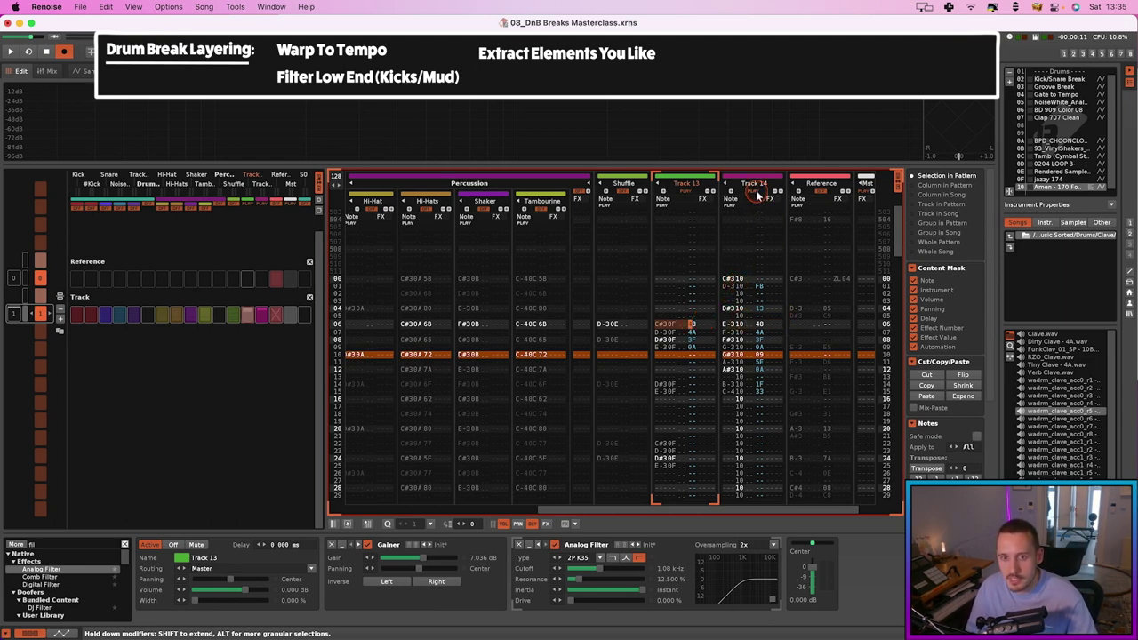
Silence Track 14 and play Track 13 alone with the copied Amen groove.
left_click(757, 194)
key("space")
left_click(731, 294)
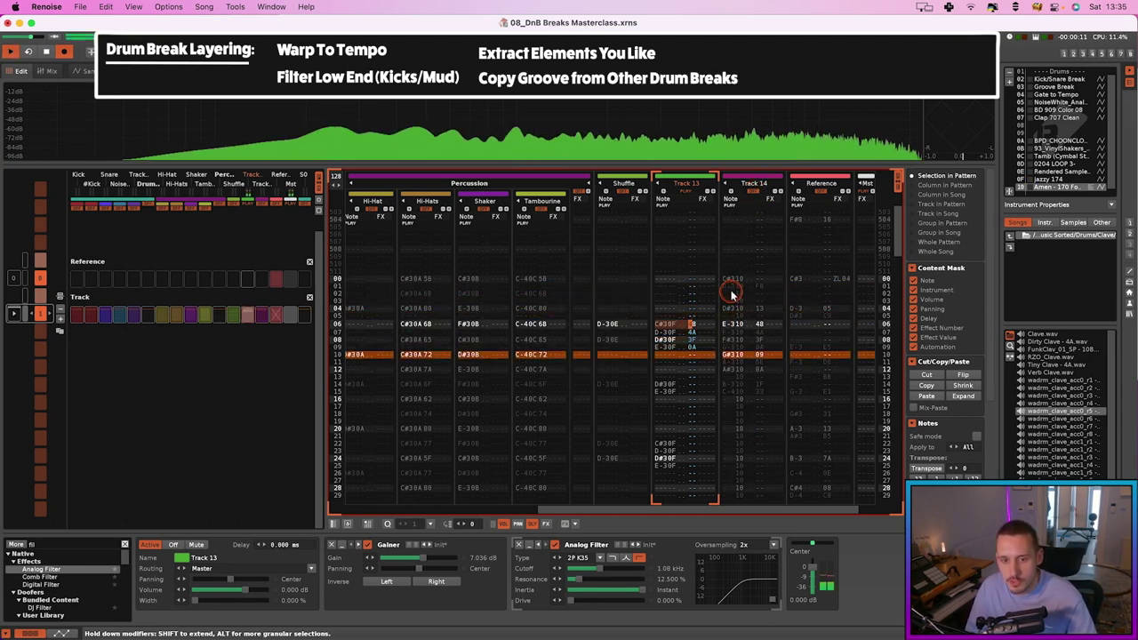
key("space")
Unsolo the tracks, mute Track 14 and play the full beat.
left_click(738, 238)
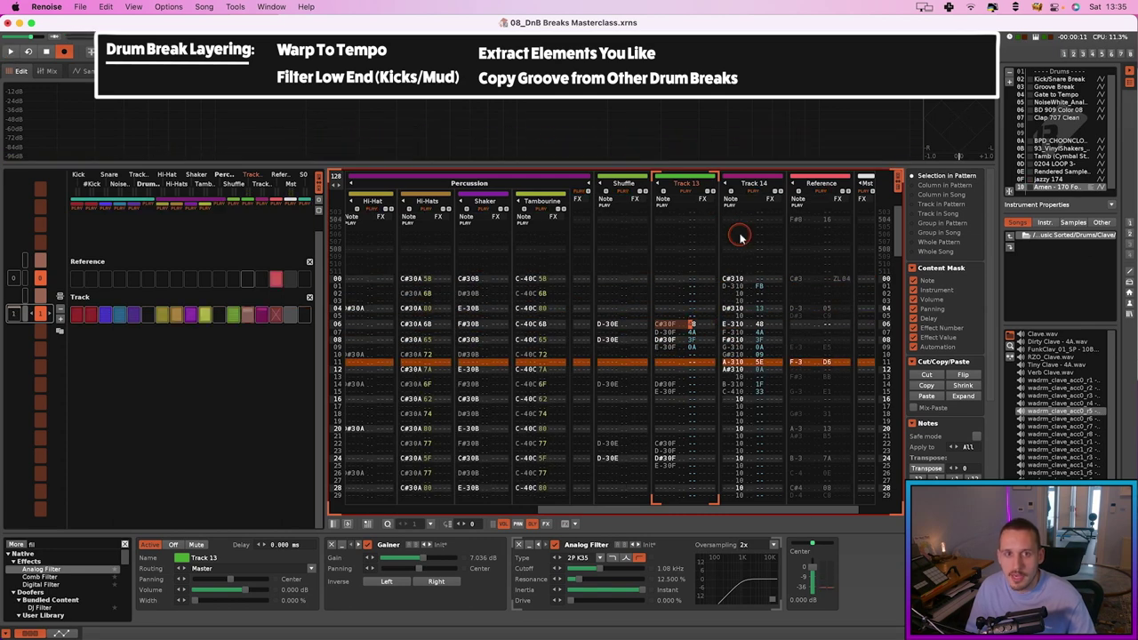
left_click(750, 195)
key("space")
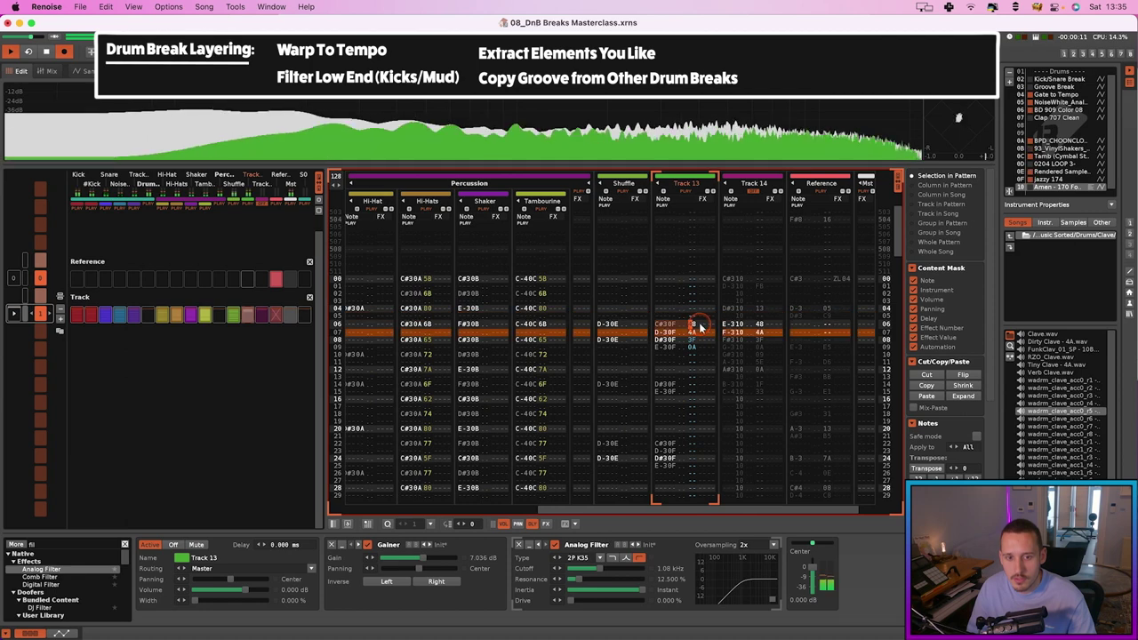
Try entering 48 and 3F in the volume column of the Shuffle track's hits at rows 06 and 08.
left_click(620, 323)
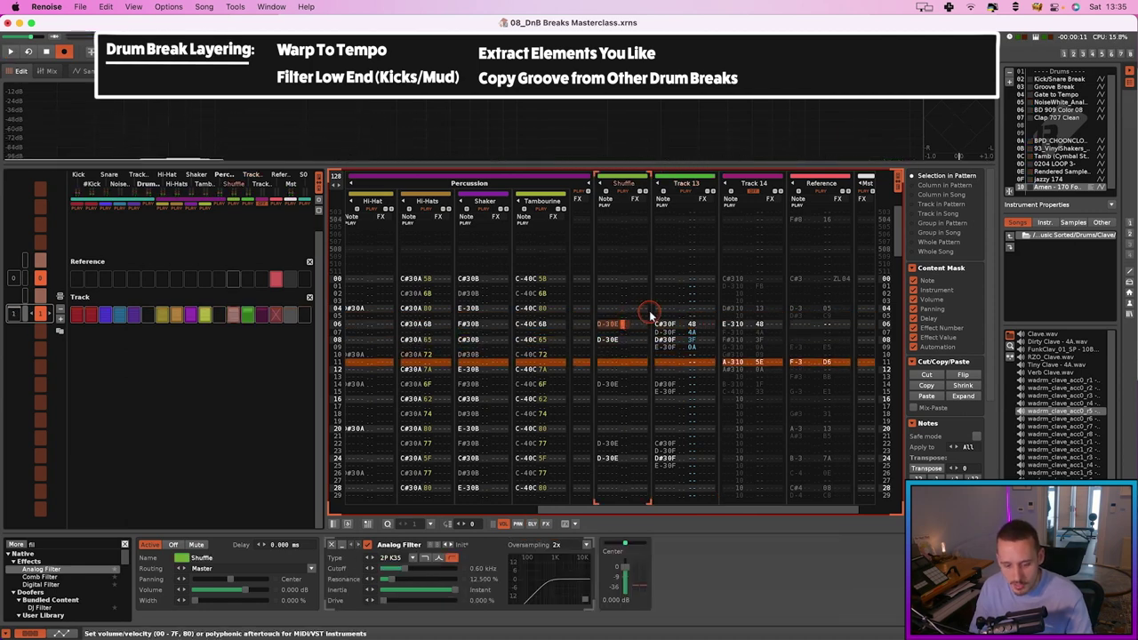
type("48")
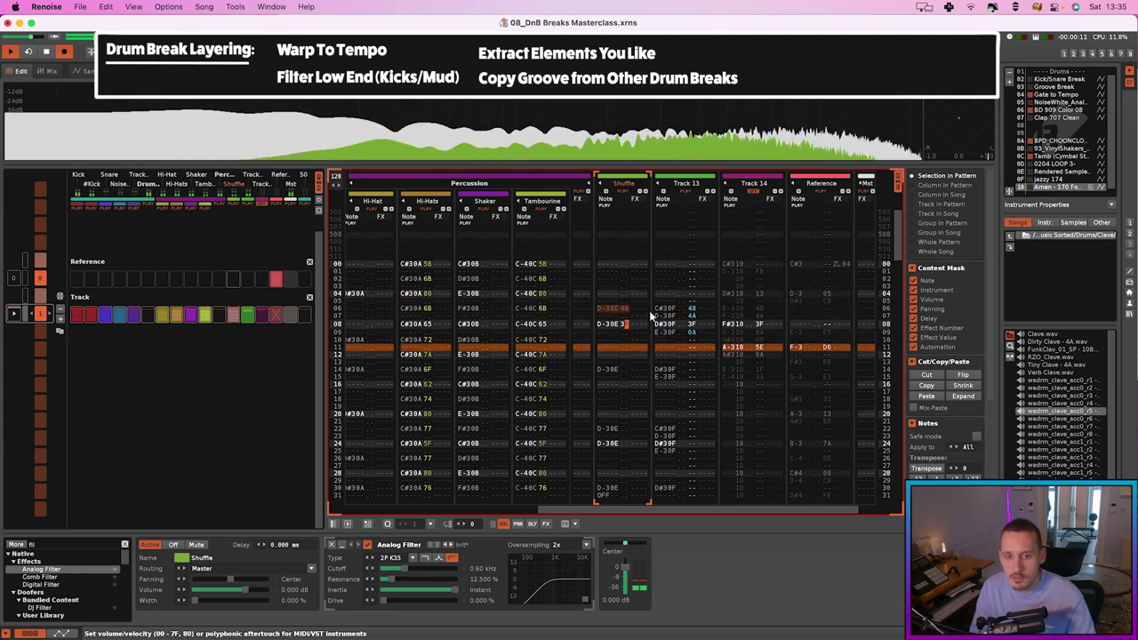
Solo Shuffle with Track 13, set Track 13's delays at rows 06–08 to 11, 14 and 09, and clear the delay at row 09.
left_click(700, 323)
left_click(613, 324)
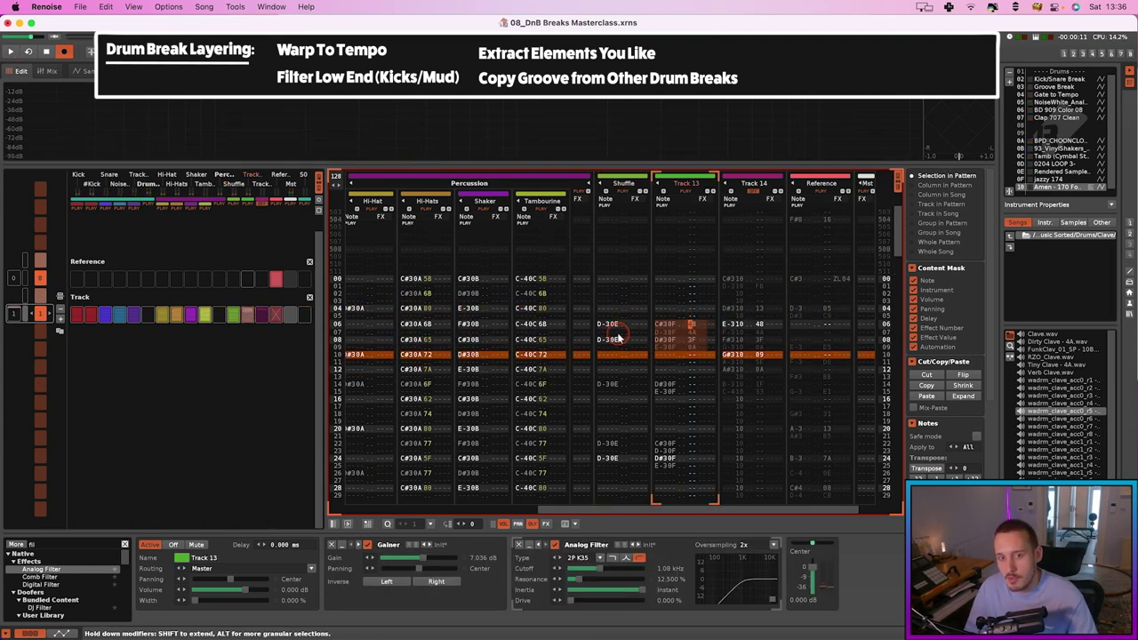
left_click(627, 198)
left_click_drag(706, 307, 723, 312)
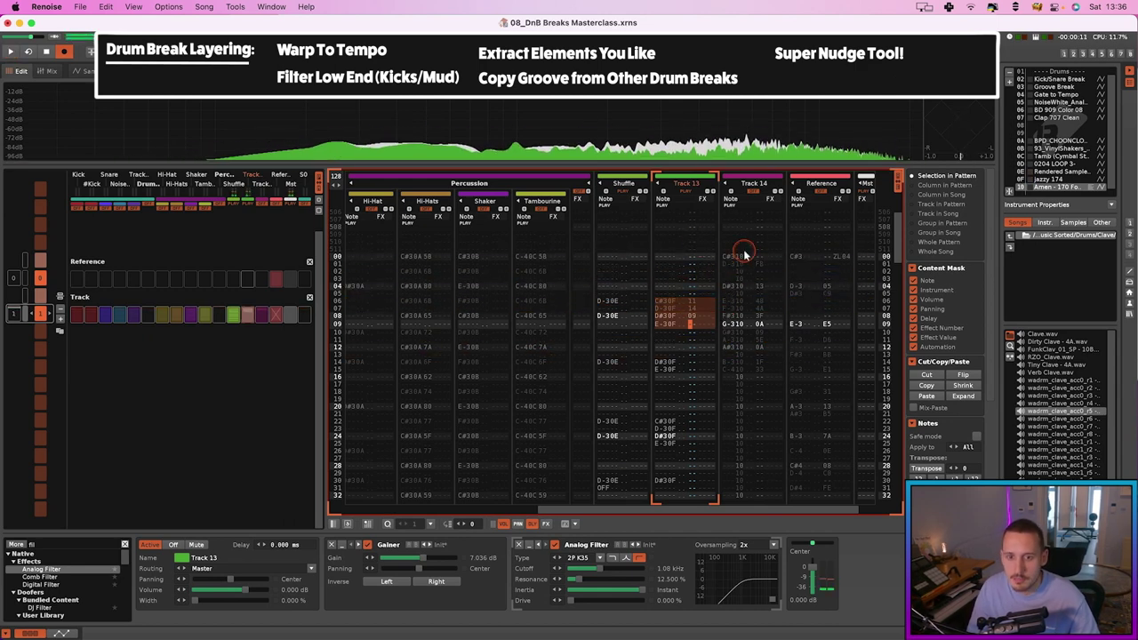
Unmute Track 14, clear its rows 00–05 and 10–16, and play the hits kept at rows 06–09.
left_click(752, 197)
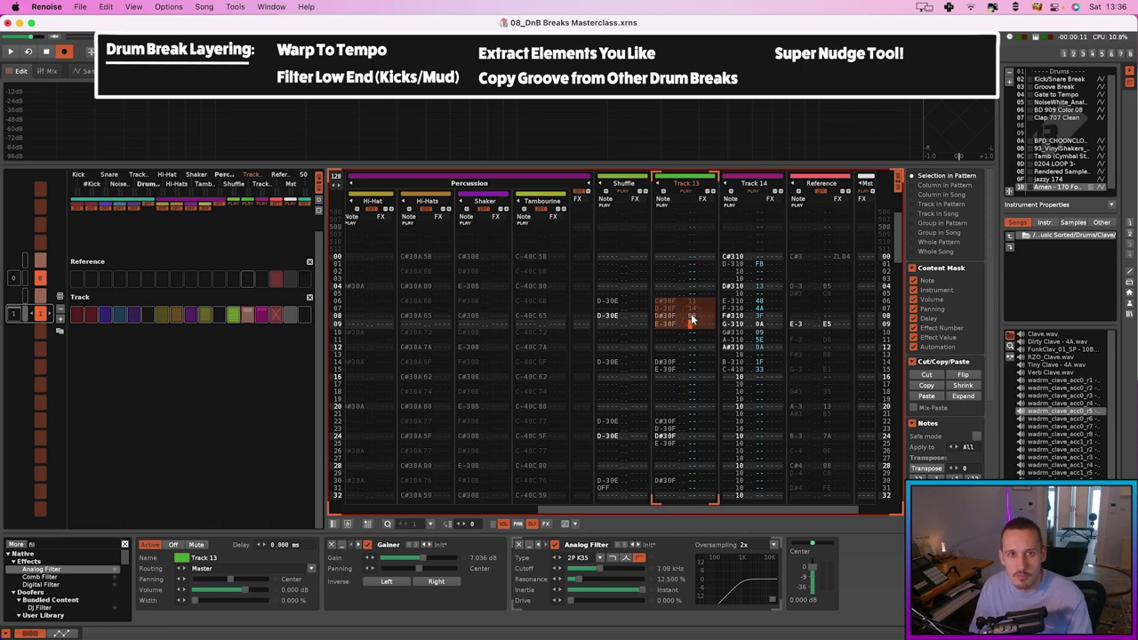
left_click(735, 323)
left_click_drag(728, 398, 764, 424)
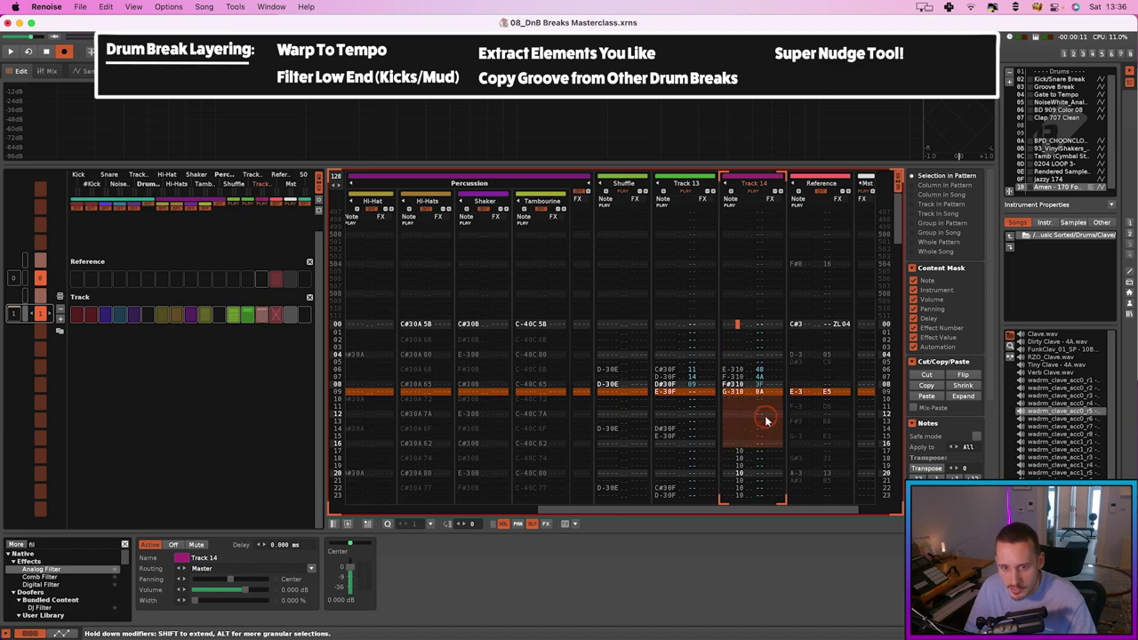
key("space")
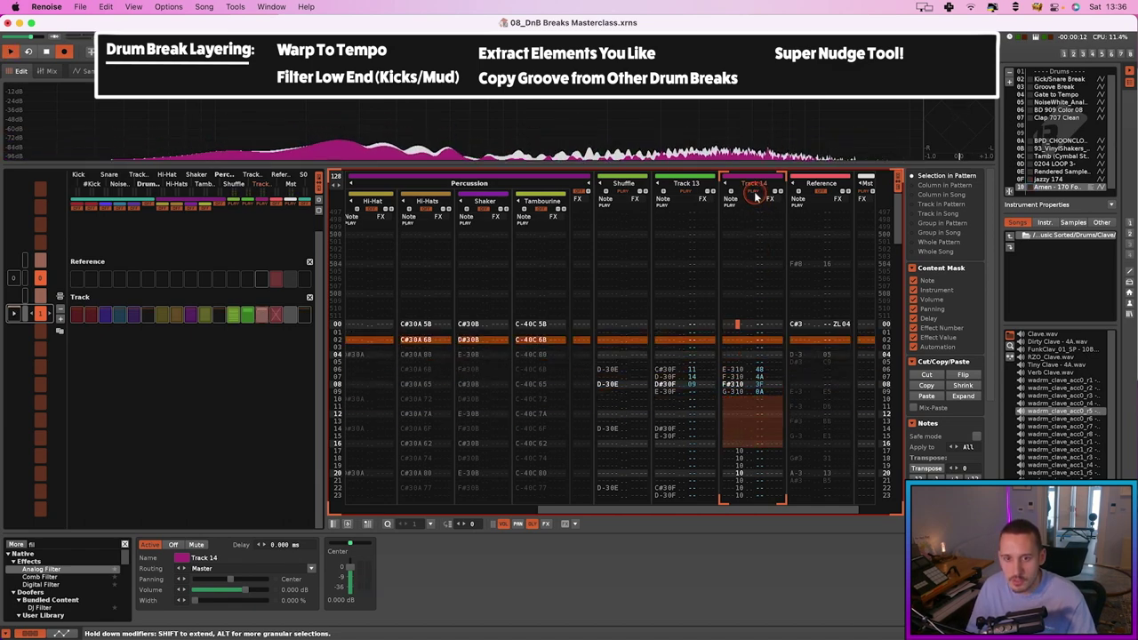
left_click(747, 370)
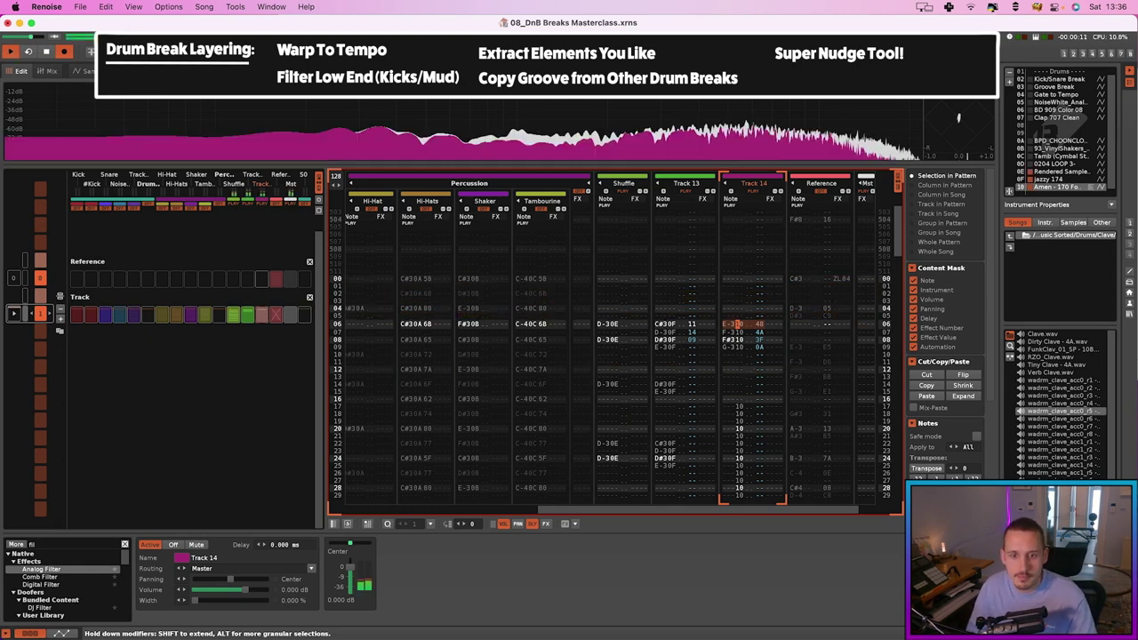
Add a volume AHDSR to the Amen instrument with zero attack, sustain and release and a 139 ms decay.
left_click(85, 70)
left_click(274, 108)
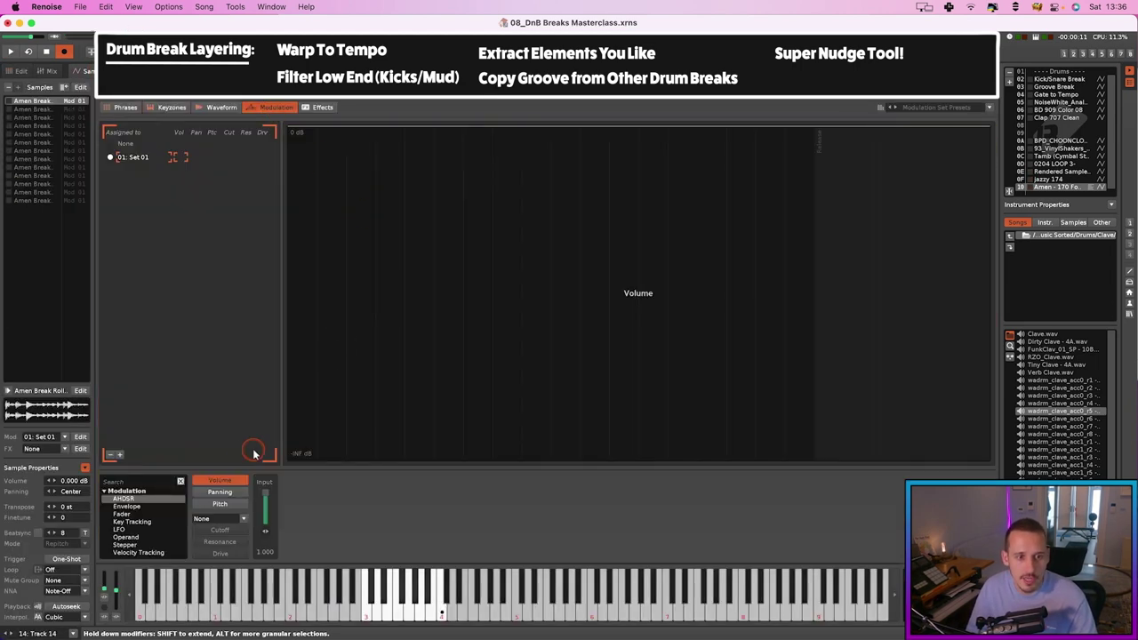
double_click(160, 497)
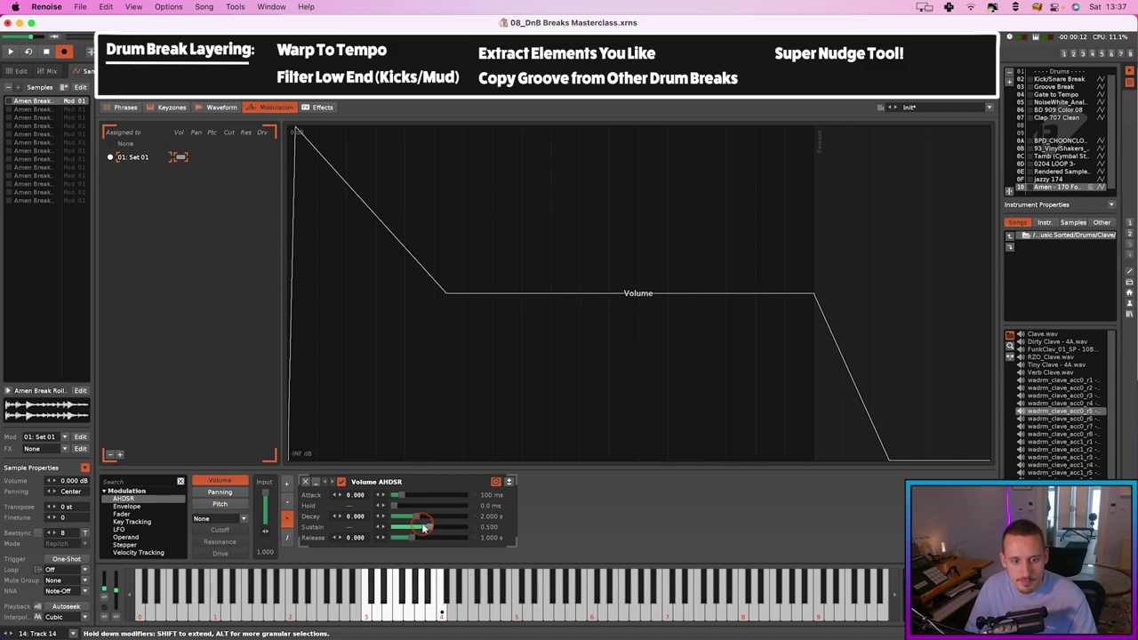
left_click_drag(400, 494, 391, 494)
mouse_move(408, 536)
left_mouse_down()
mouse_move(391, 537)
mouse_move(391, 526)
left_mouse_up()
left_click_drag(413, 515, 401, 518)
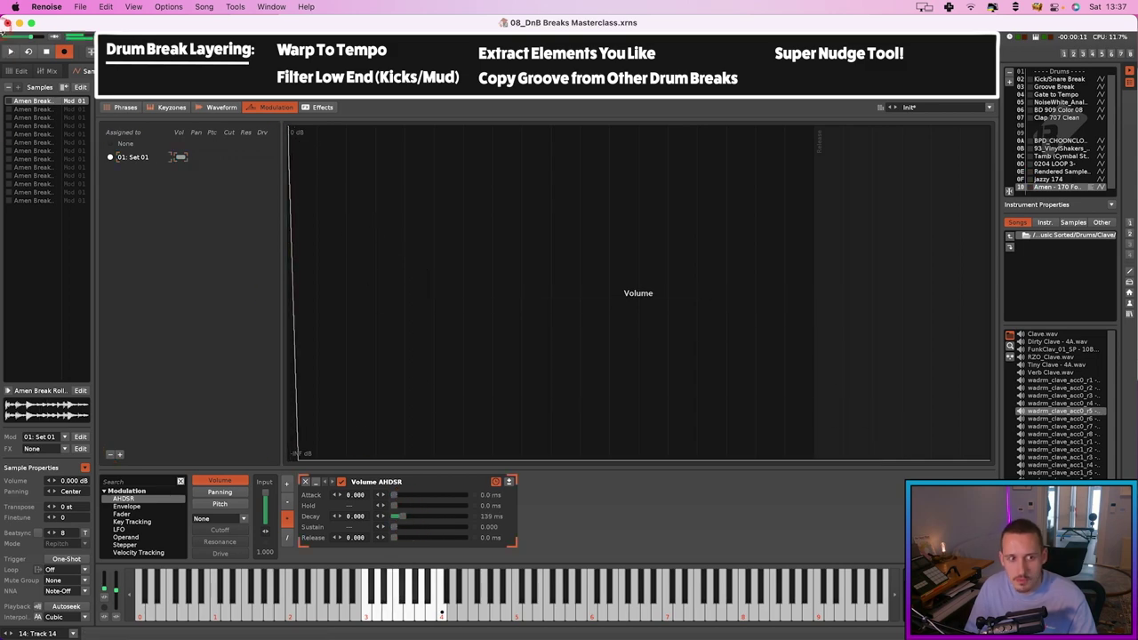
Copy Track 13's delay values for rows 06–09 onto Track 14's matching hits and play the pattern.
left_click(10, 70)
left_click(692, 326)
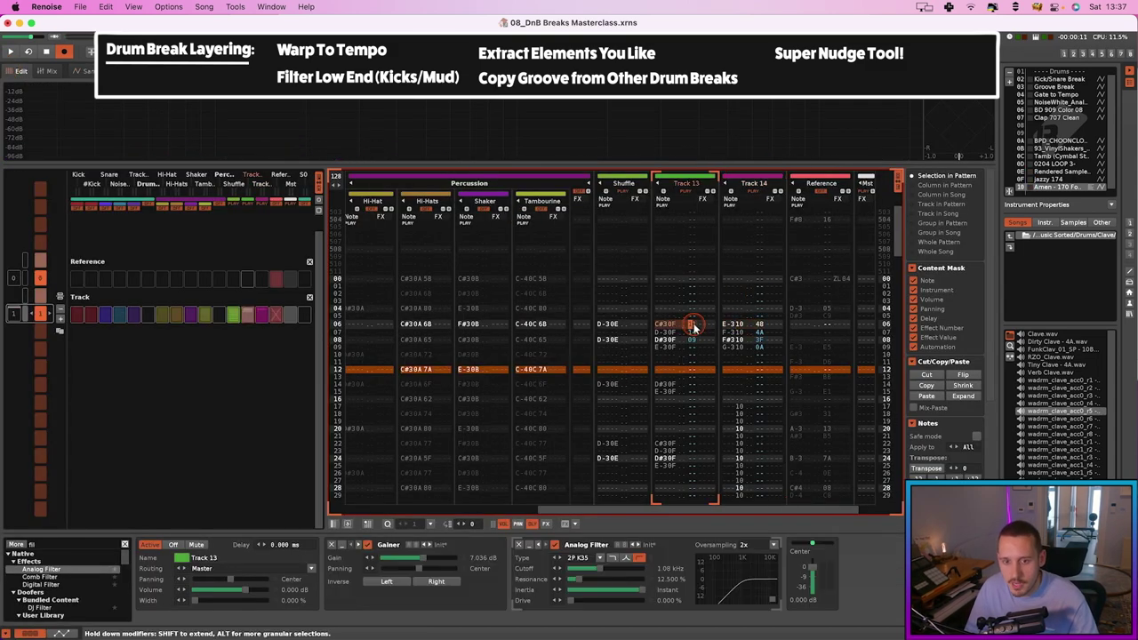
scroll(695, 326, "down", 3)
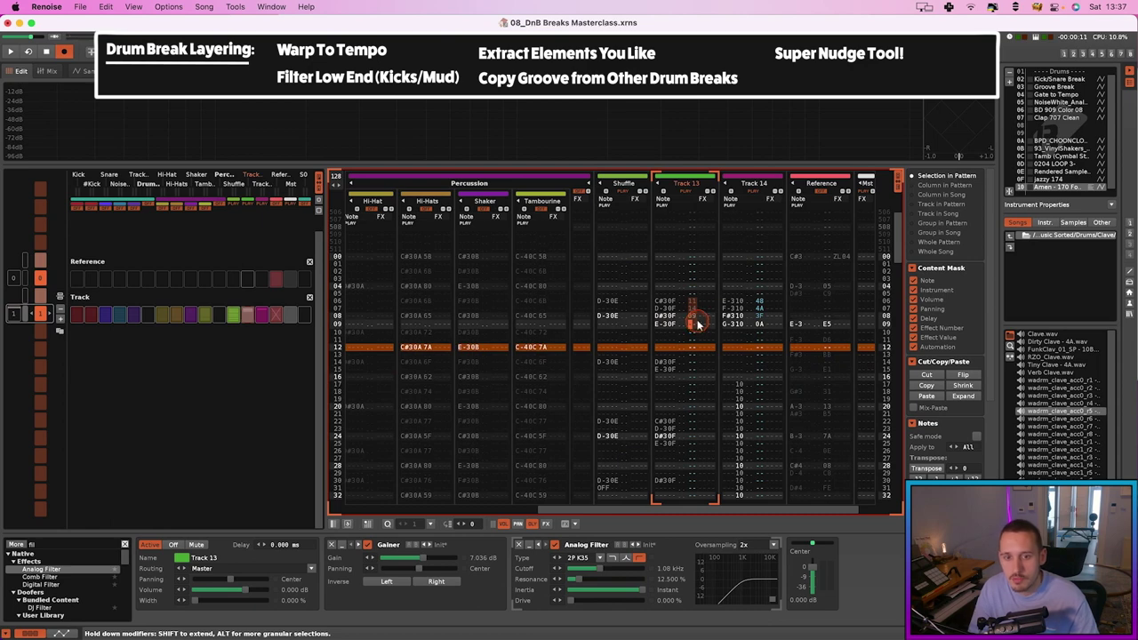
left_click(752, 302)
key("space")
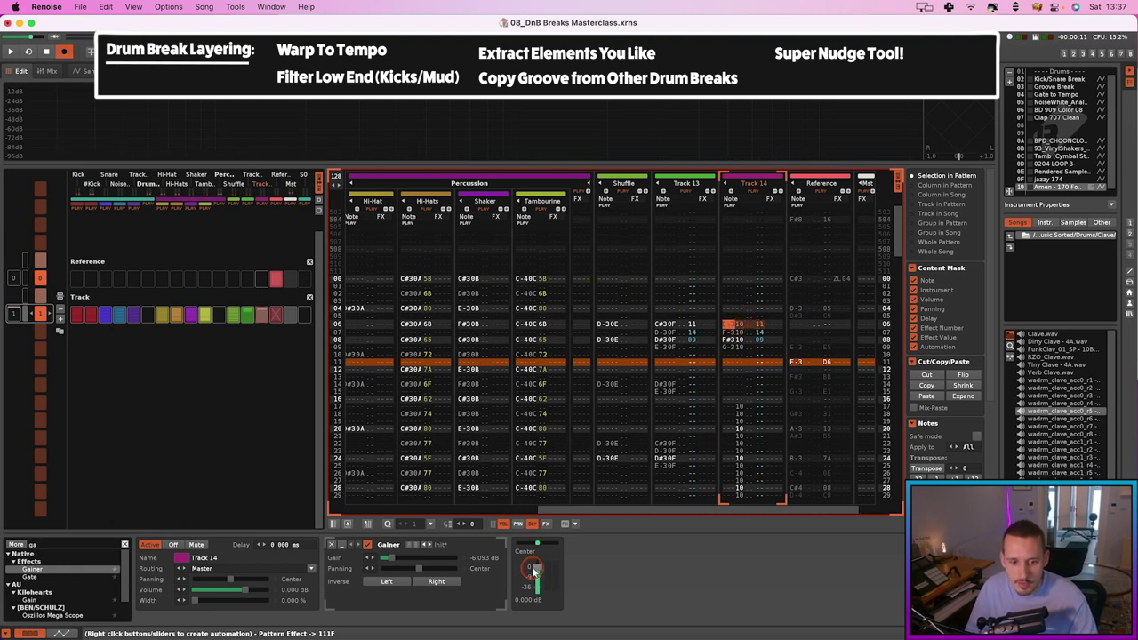
Repeat Track 14's hits at rows 14–15 and 22–25 and group the shuffle tracks as Shuffles.
left_click_drag(768, 351, 727, 372)
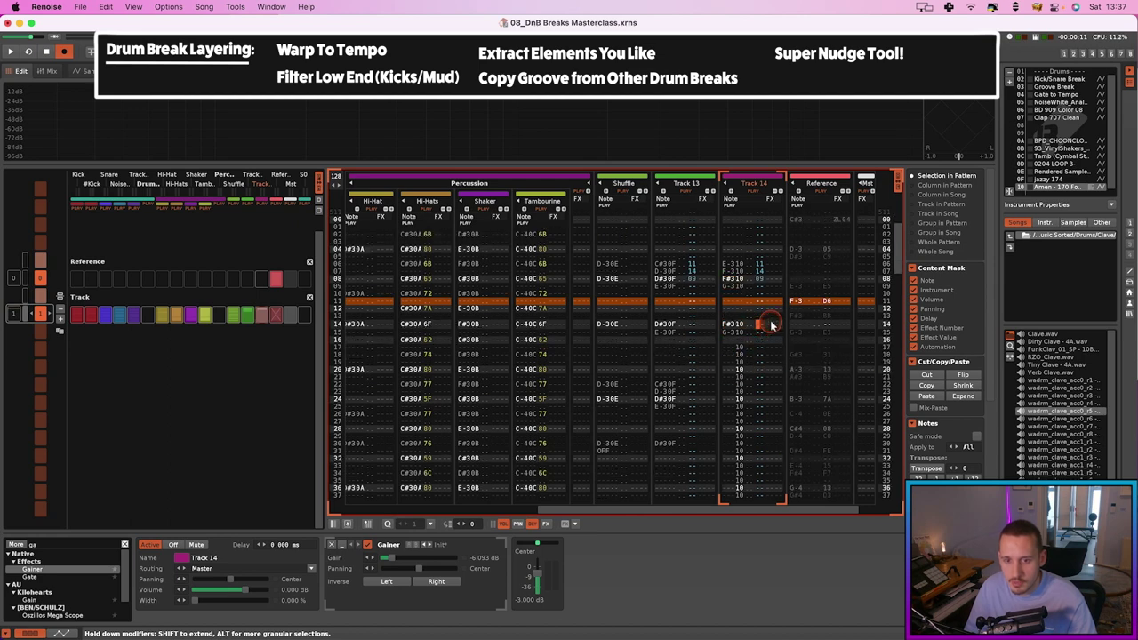
left_click_drag(724, 322, 779, 400)
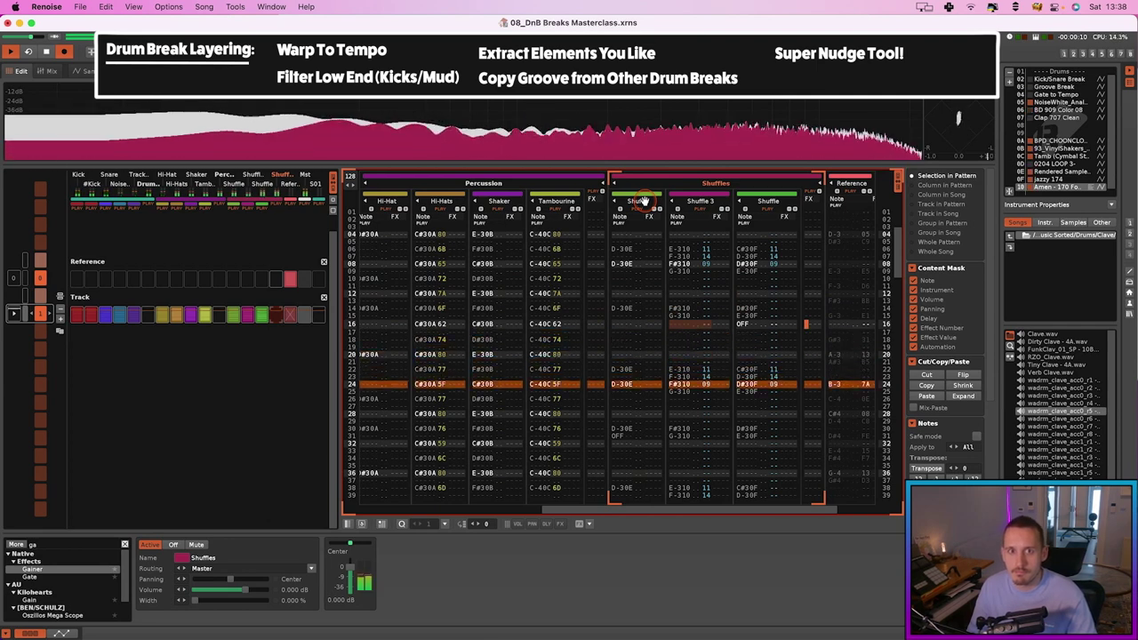
key("space")
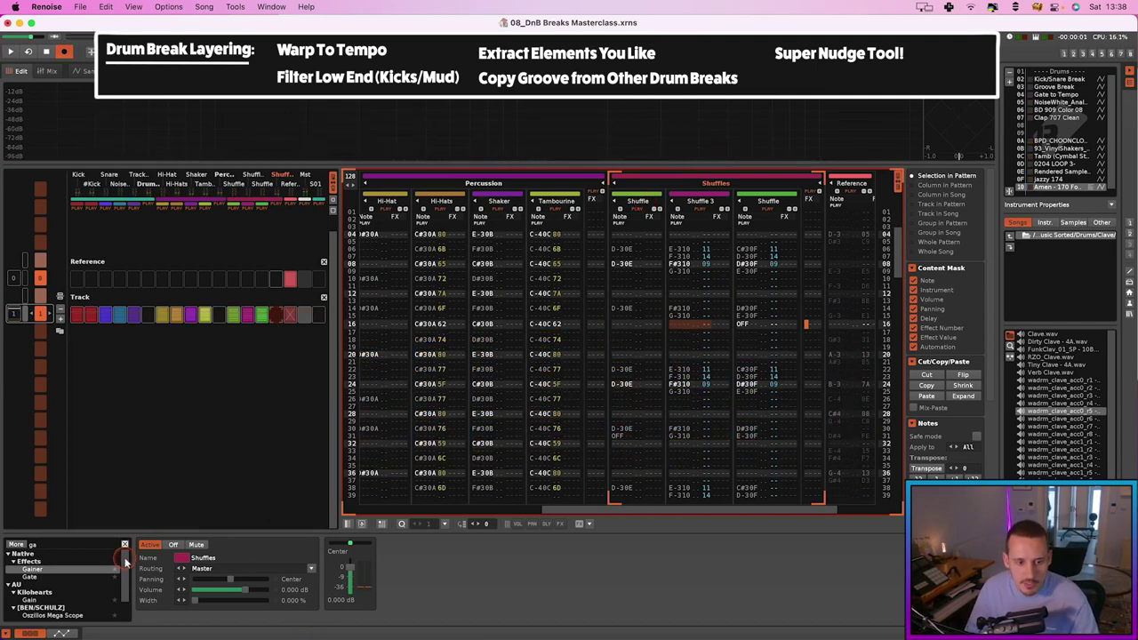
Add an Analog Filter to the Shuffles group, lower its cutoff from the maximum and make it low-pass.
left_click(60, 544)
type("fil")
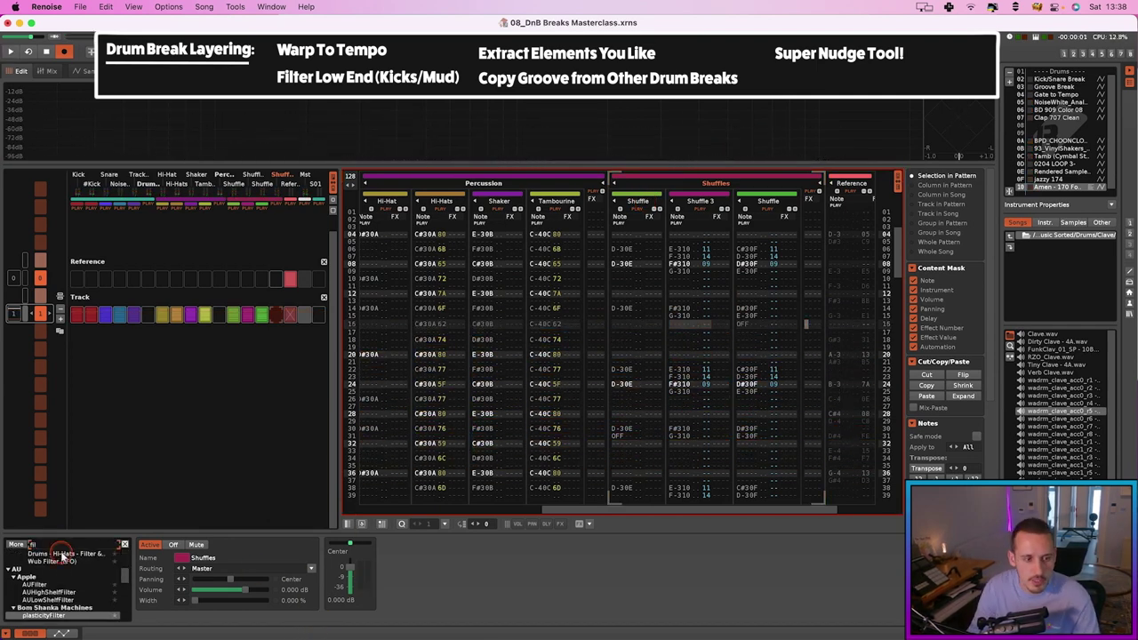
scroll(57, 561, "up", 3)
left_click_drag(54, 571, 400, 569)
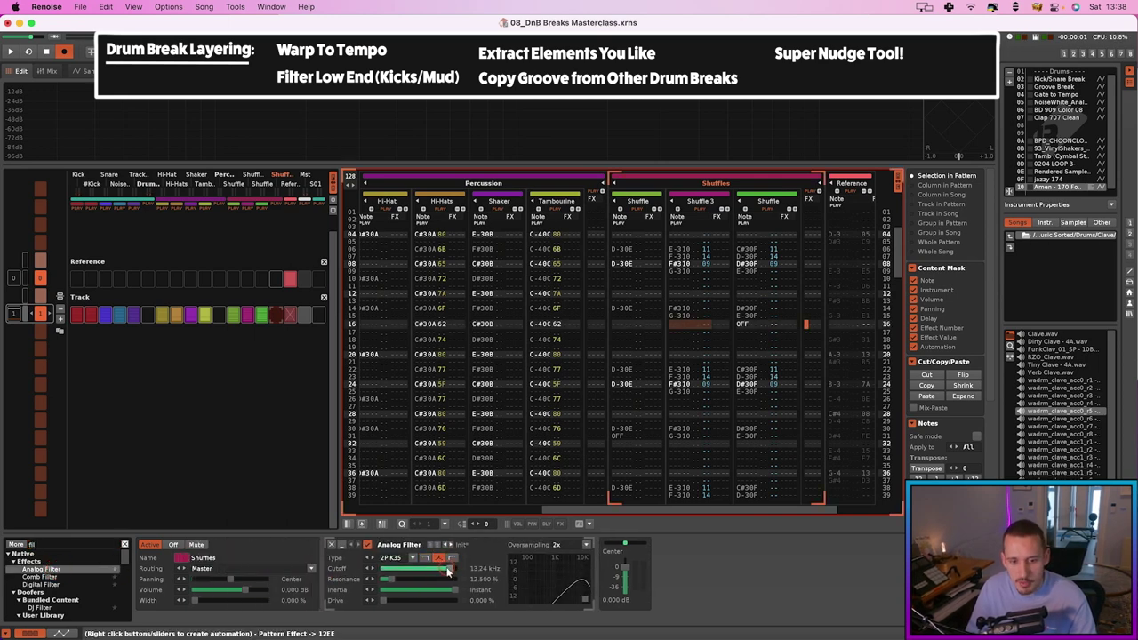
key("space")
mouse_move(447, 572)
left_mouse_down()
mouse_move(422, 568)
mouse_move(443, 571)
left_mouse_up()
left_click(425, 557)
Add a second Analog Filter to the Shuffles group, make it high-pass, lower its cutoff and play the beat.
left_click_drag(60, 567, 622, 573)
left_click(727, 557)
left_click_drag(728, 570, 676, 570)
key("space")
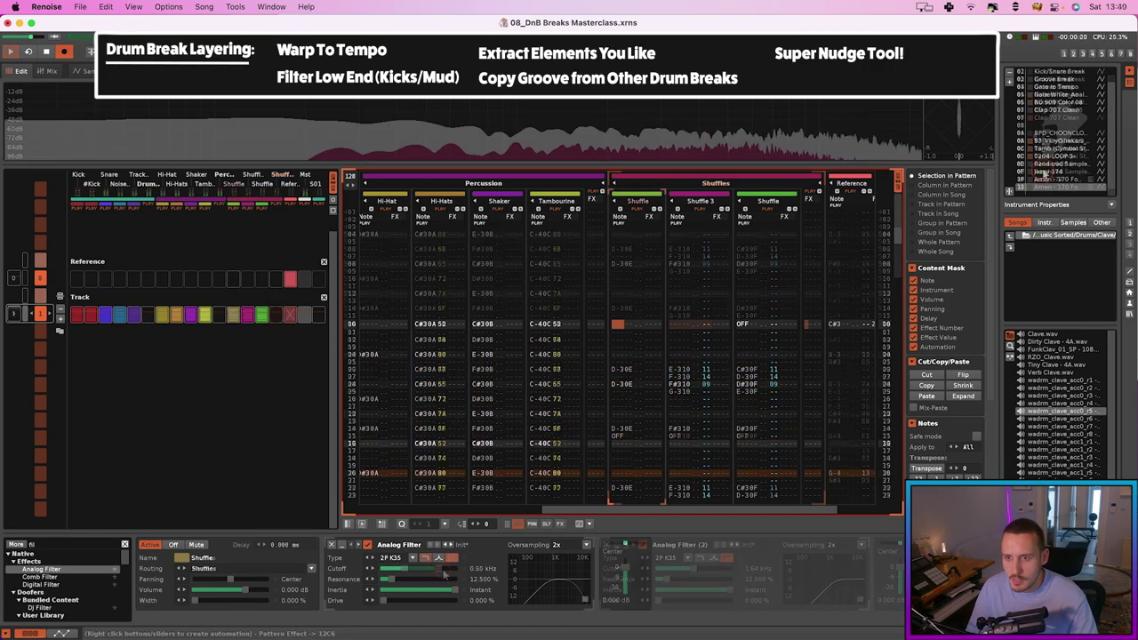
left_click(757, 178)
left_click(757, 178)
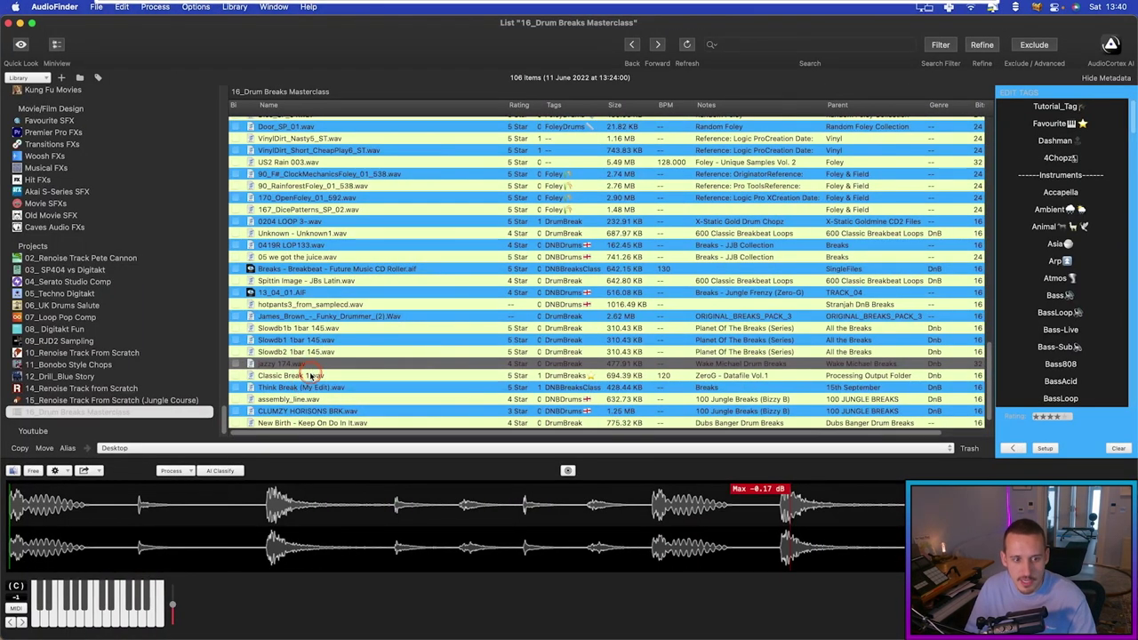
Audition drum breaks from Classic Break 1.wav to Spittin Image - JBs Latin.wav and switch back to Renoise.
left_click(311, 375)
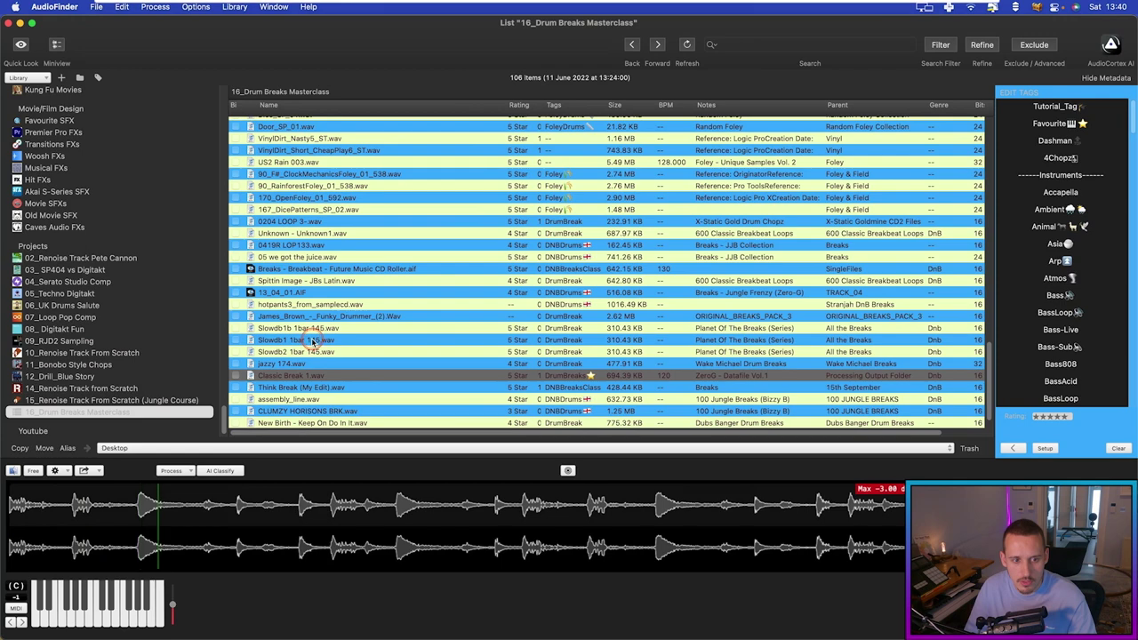
left_click(311, 340)
left_click(318, 352)
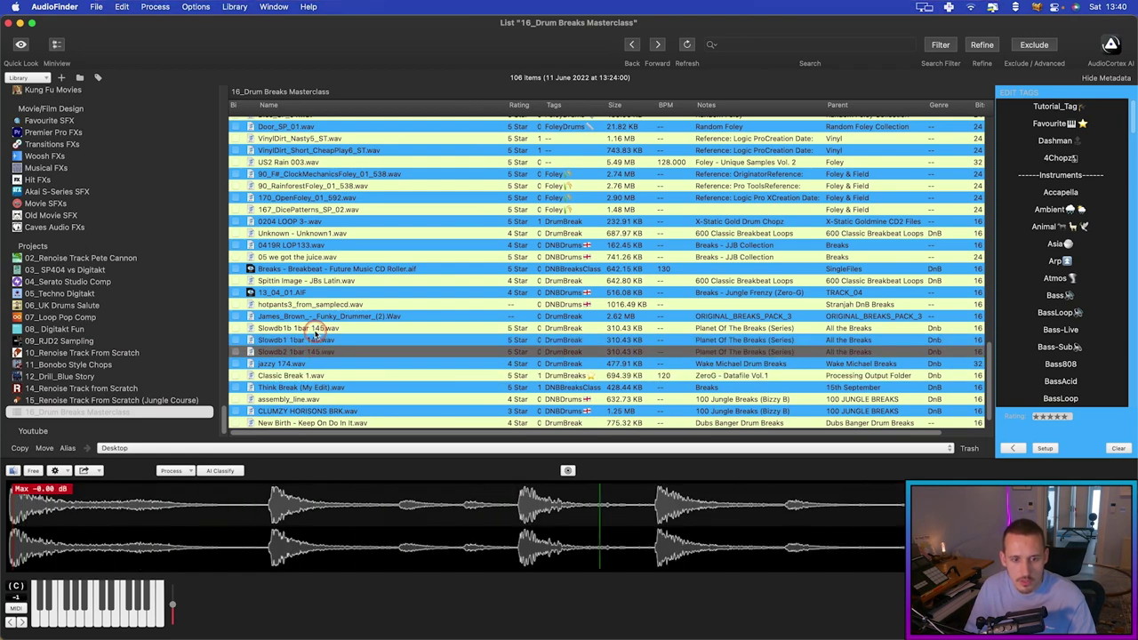
left_click(315, 328)
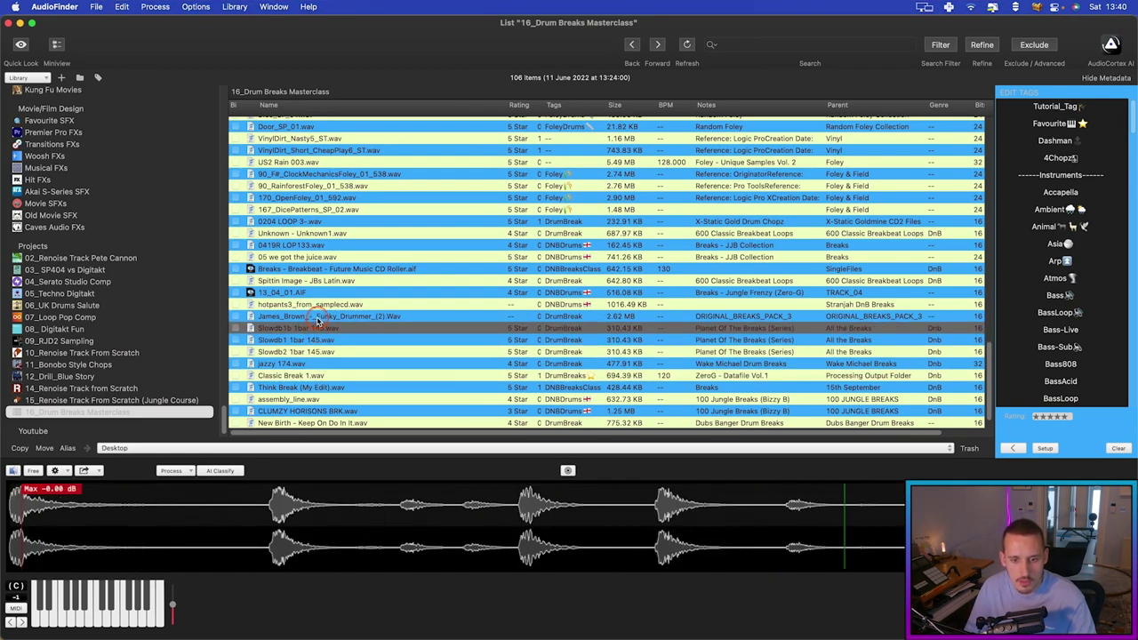
left_click(325, 281)
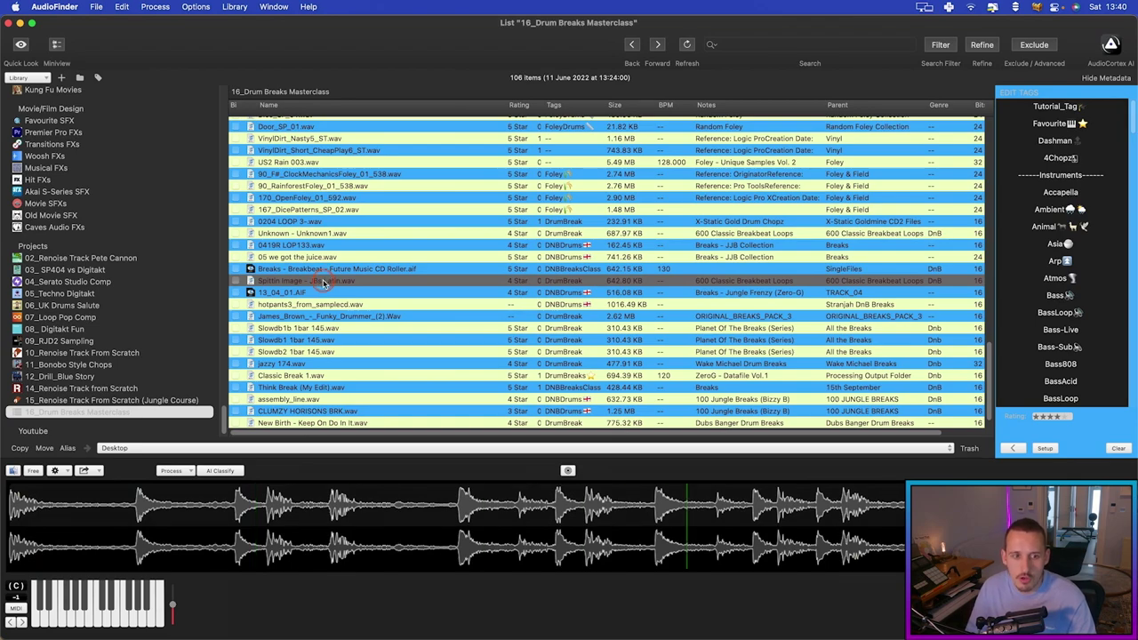
key("super+Tab")
key("super+Tab")
key("super+Tab")
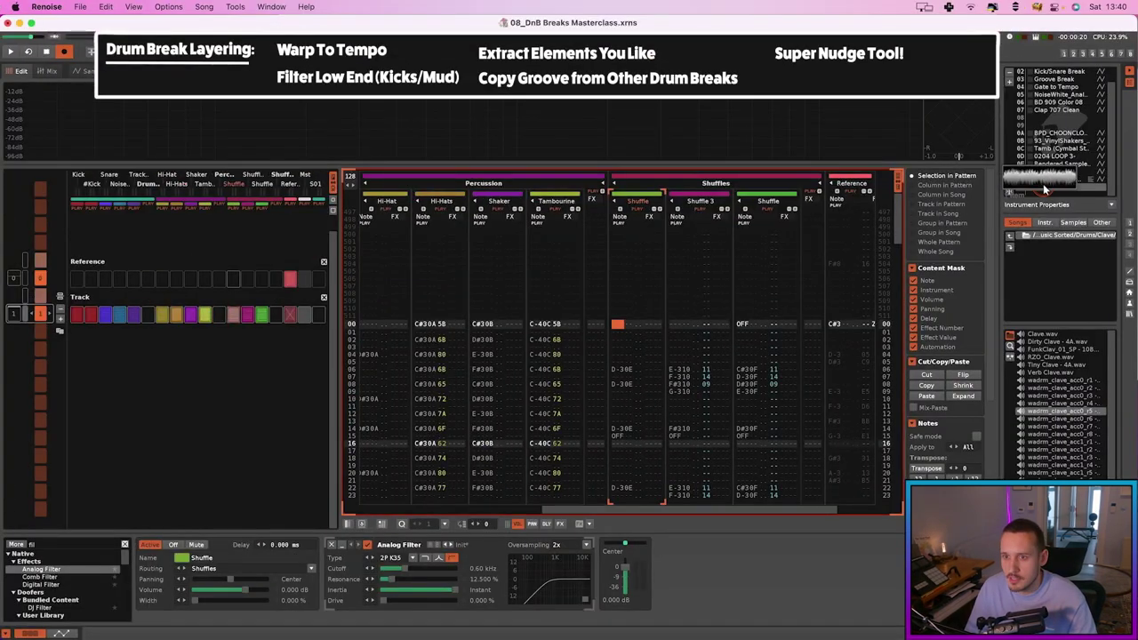
scroll(756, 206, "right", 1)
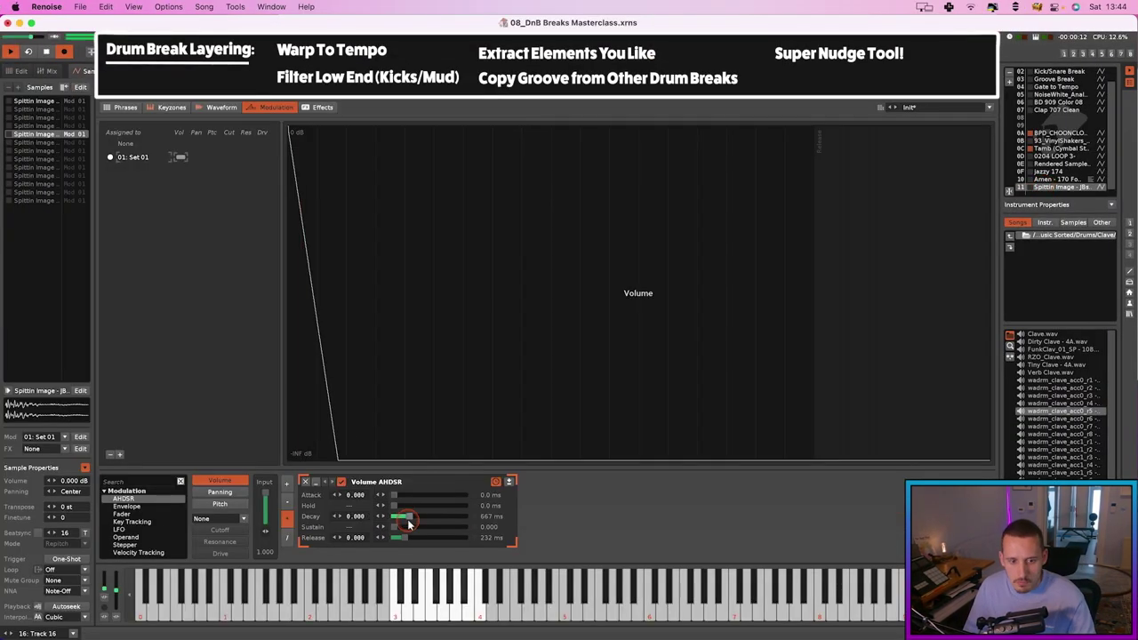
Adjust the decay of the Spittin Image break's volume envelope and compare the beat with Track 16 muted and unmuted.
left_click_drag(388, 516, 402, 520)
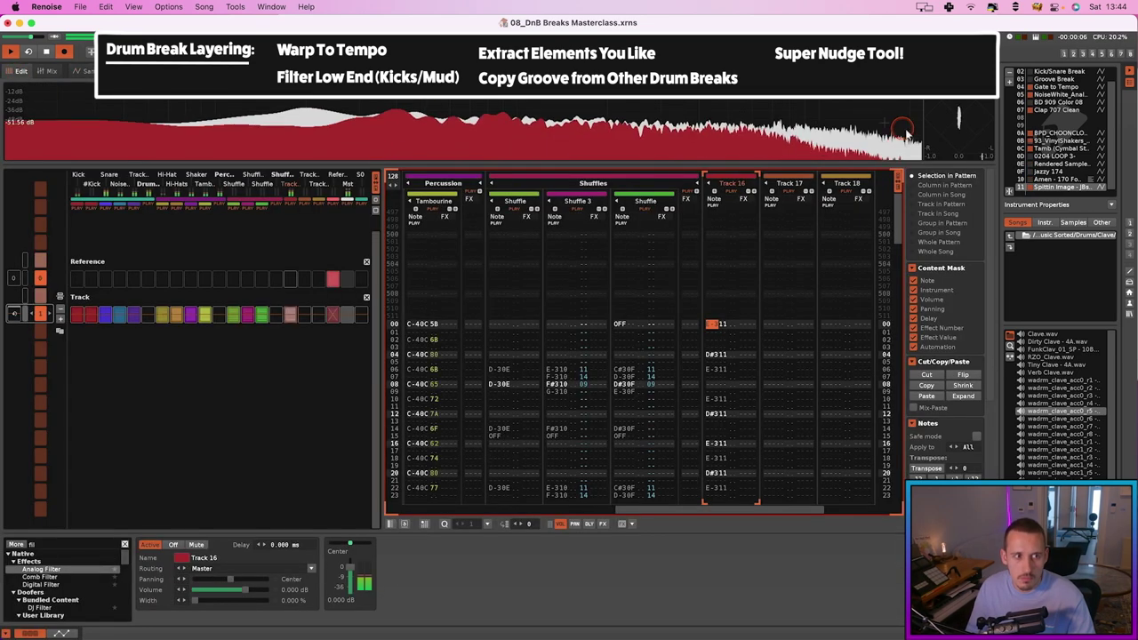
key("space")
left_click(728, 191)
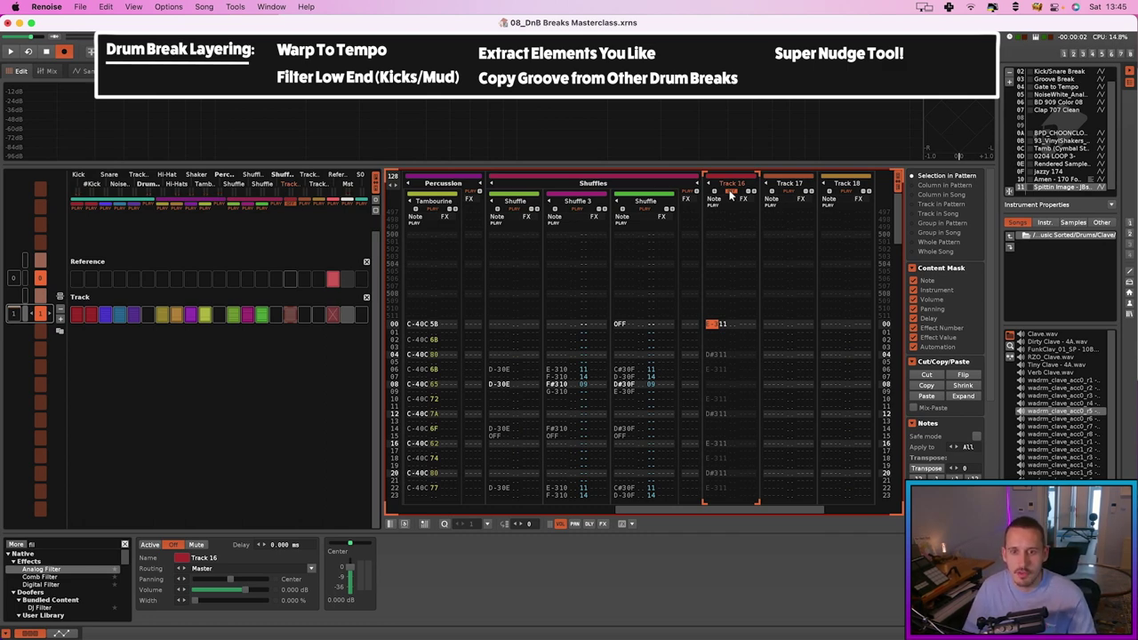
left_click(729, 191)
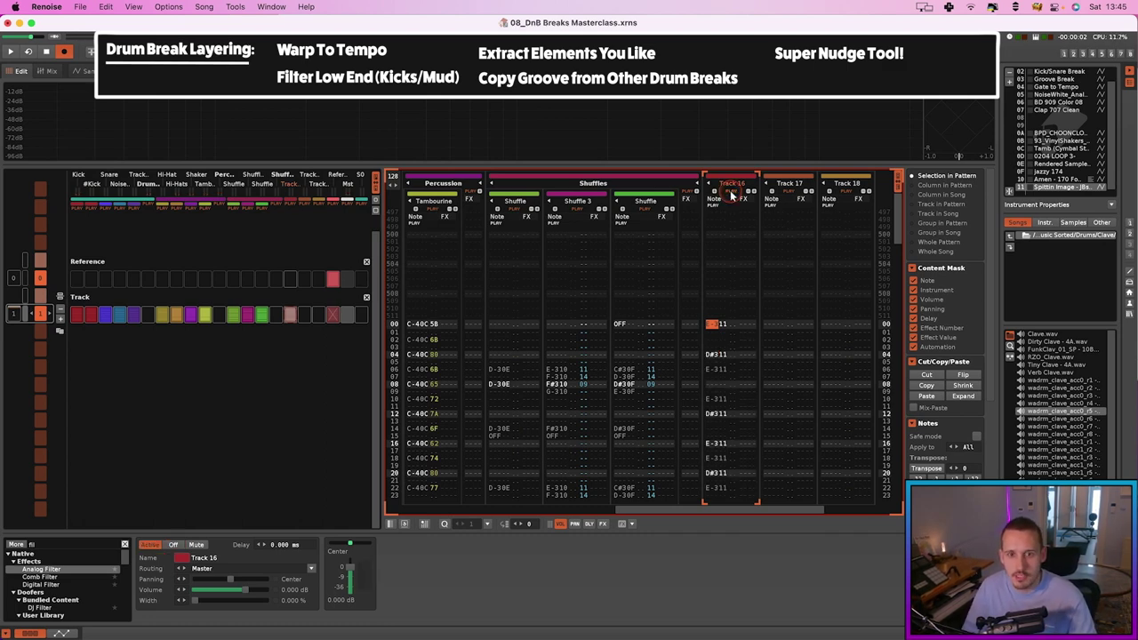
key("space")
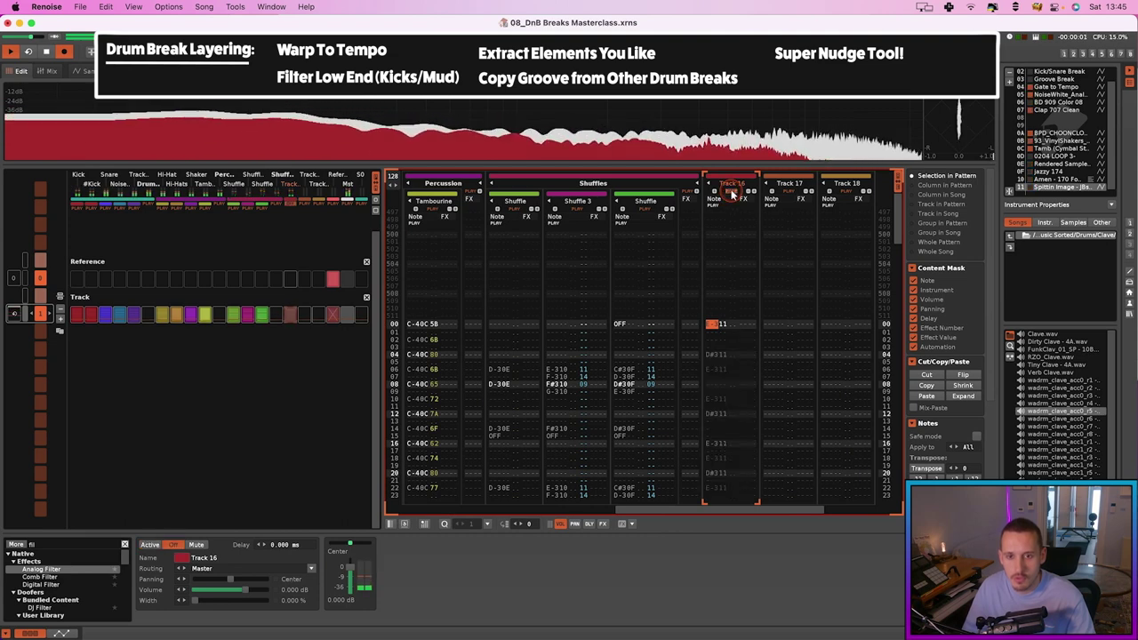
Add FF Pro-Q 3 to Track 16 and cut about 6.2 dB near 4371 Hz with a Q of about 6.
left_click(40, 544)
type("pro")
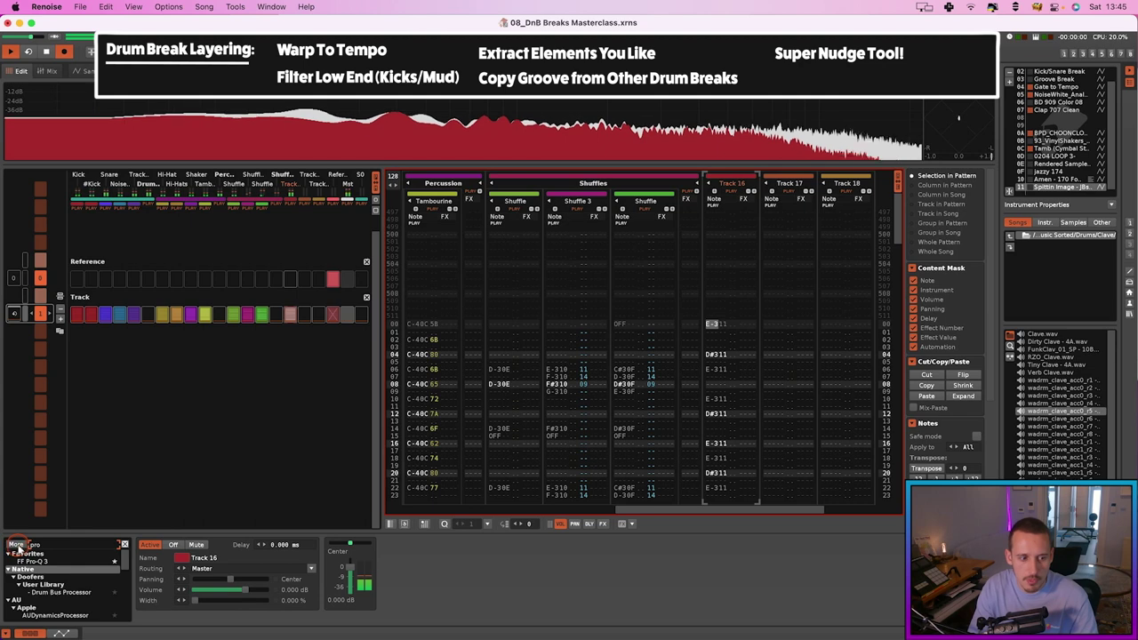
left_click_drag(31, 561, 457, 587)
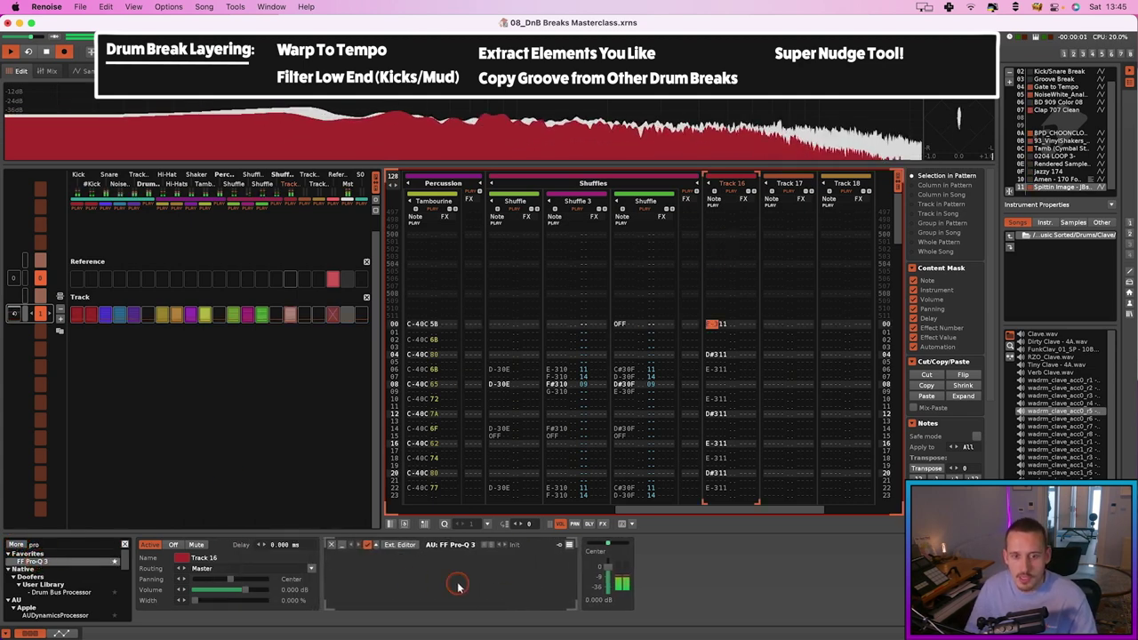
left_click(399, 544)
left_click_drag(737, 232, 735, 311)
scroll(734, 183, "up", 5)
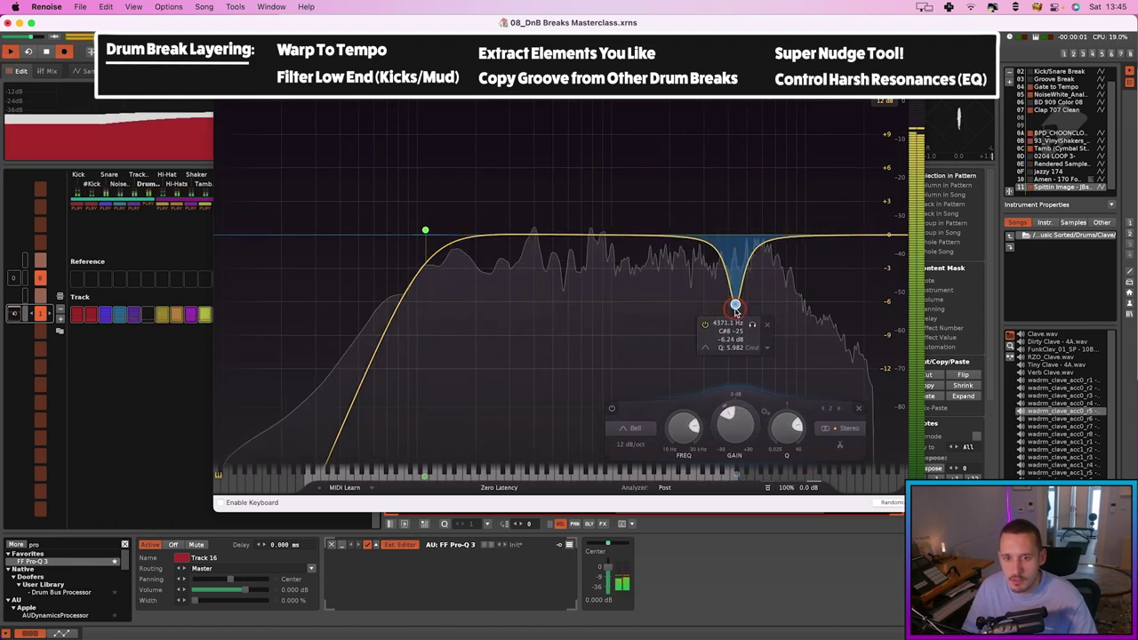
mouse_move(425, 230)
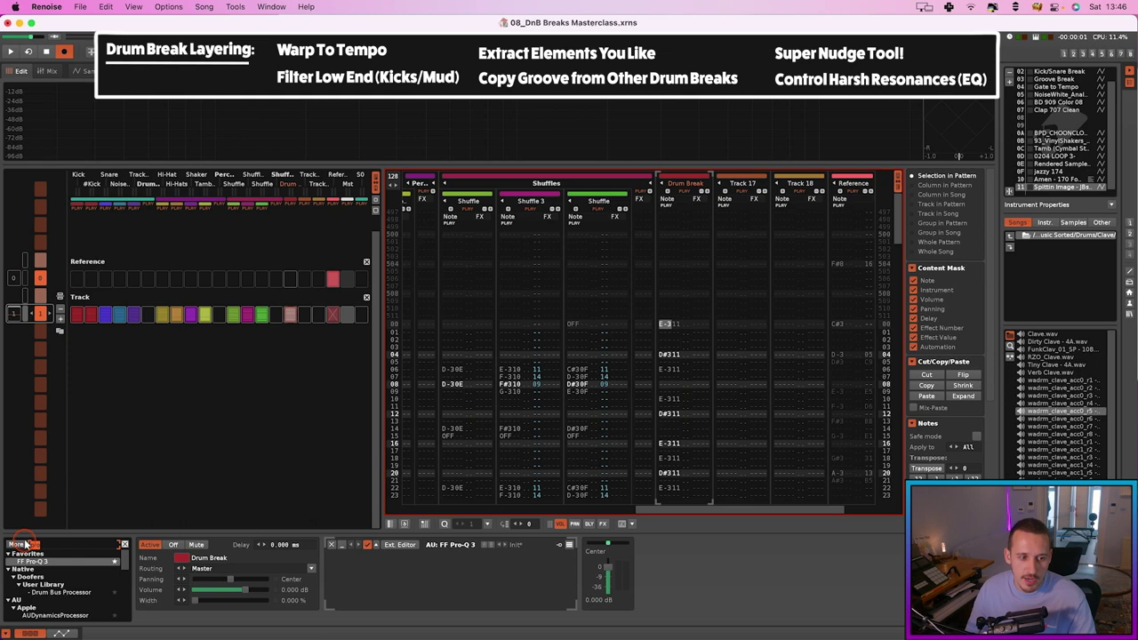
Add Waves MV2 (s) to the Drum Break track, with High Level at about -3.2 dB and Output Gain at about -9.6 dB.
left_click(49, 578)
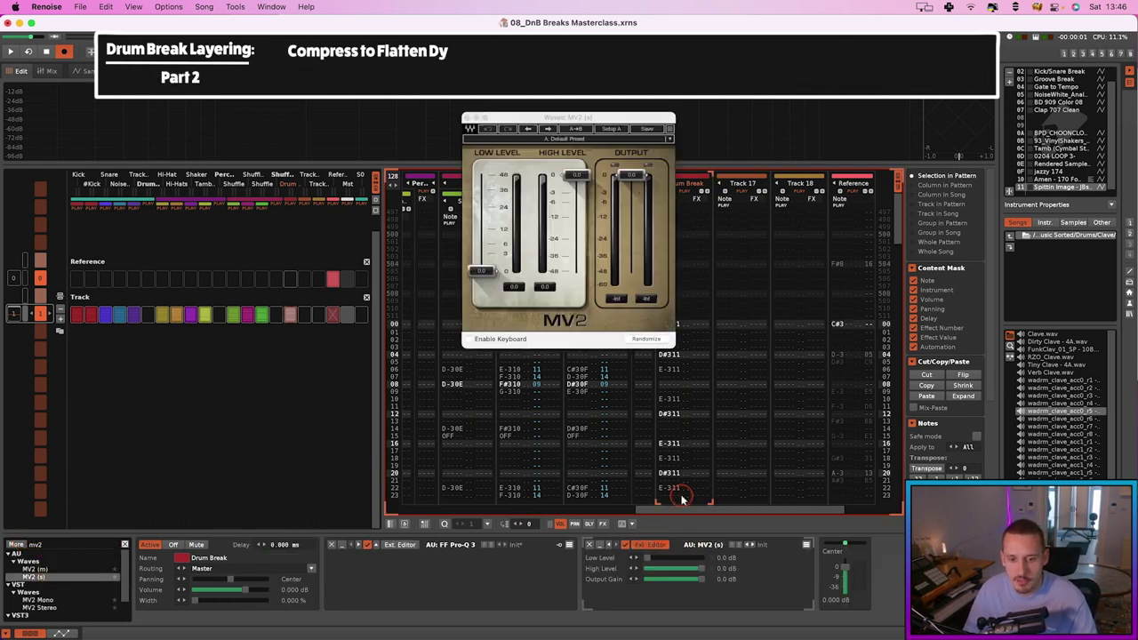
left_click_drag(576, 174, 573, 213)
key("space")
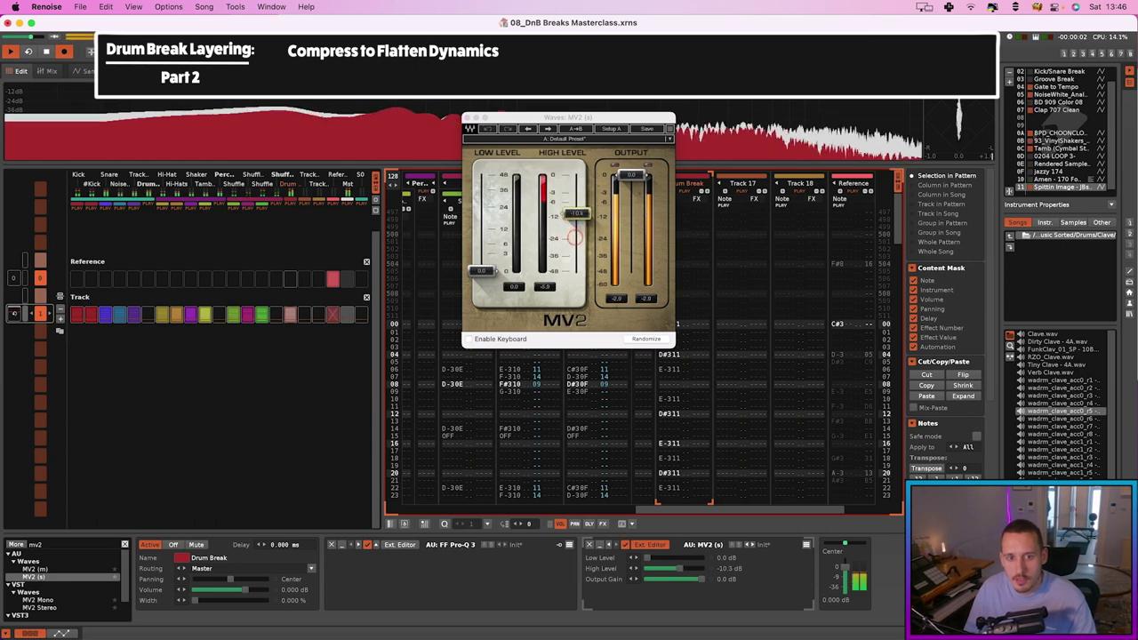
left_click_drag(573, 233, 577, 183)
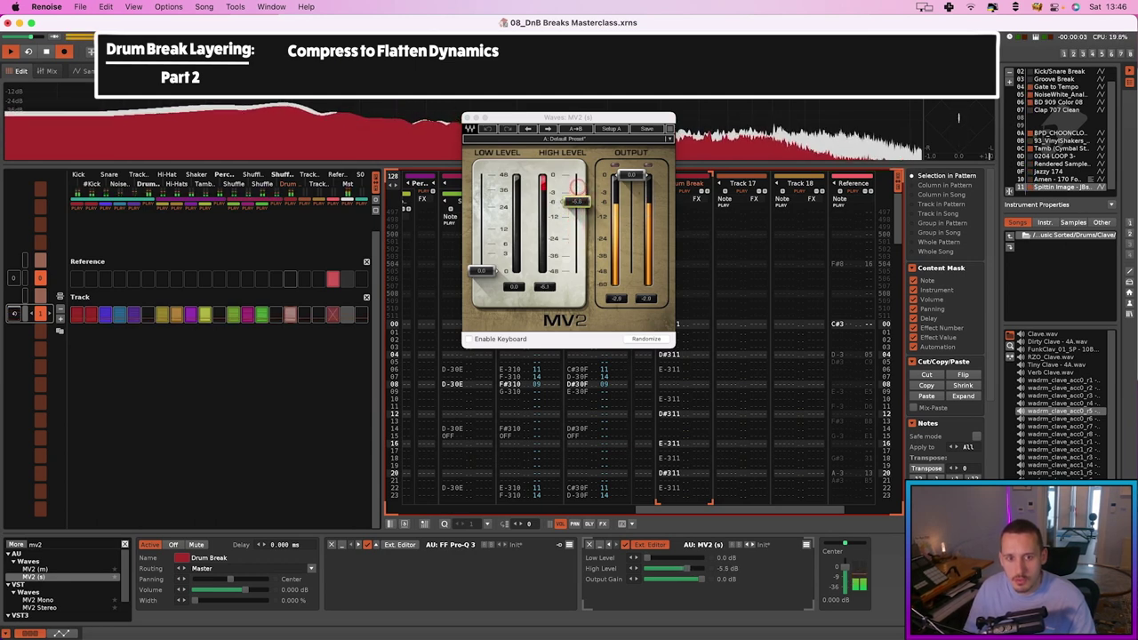
left_click_drag(631, 174, 632, 205)
Listen to the compressed Drum Break track on its own and within the full beat.
left_click(684, 196)
key("space")
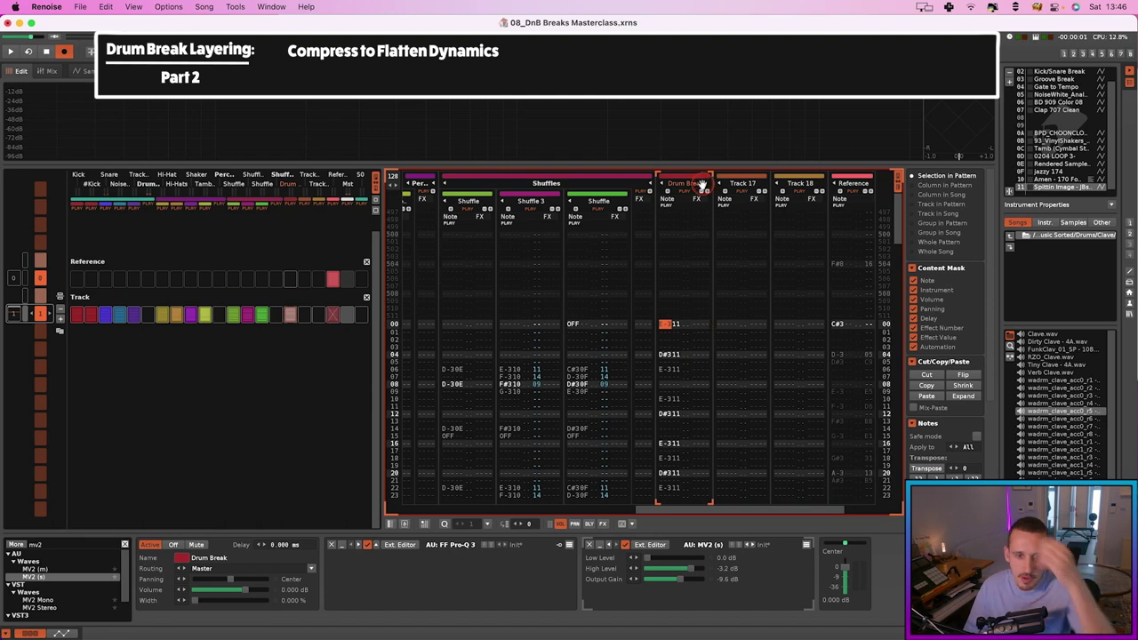
key("space")
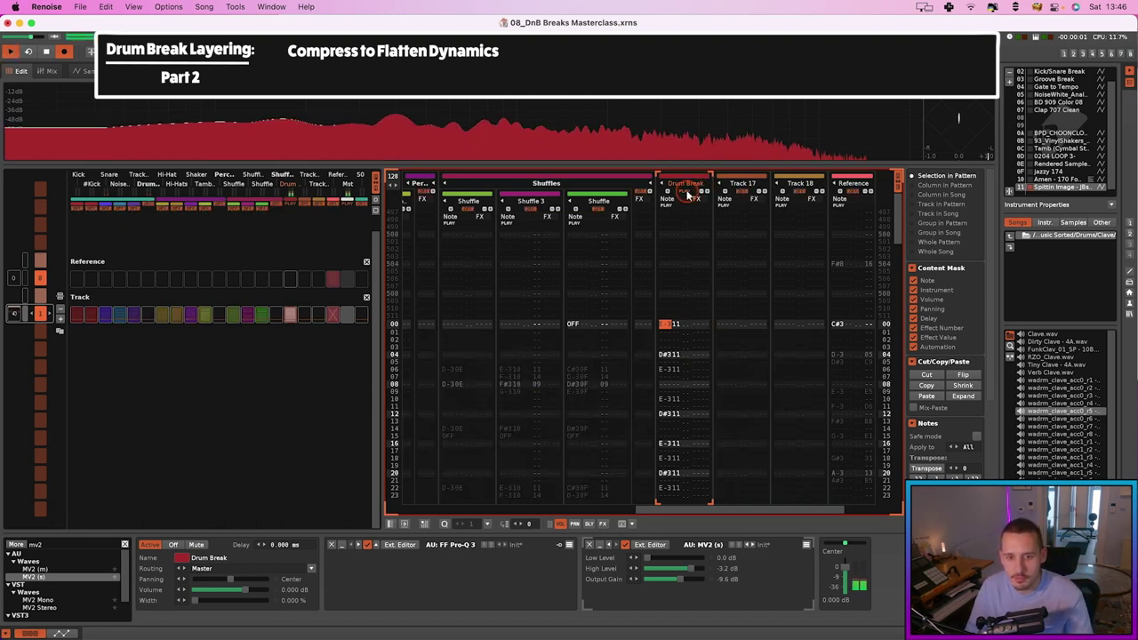
left_click(687, 195)
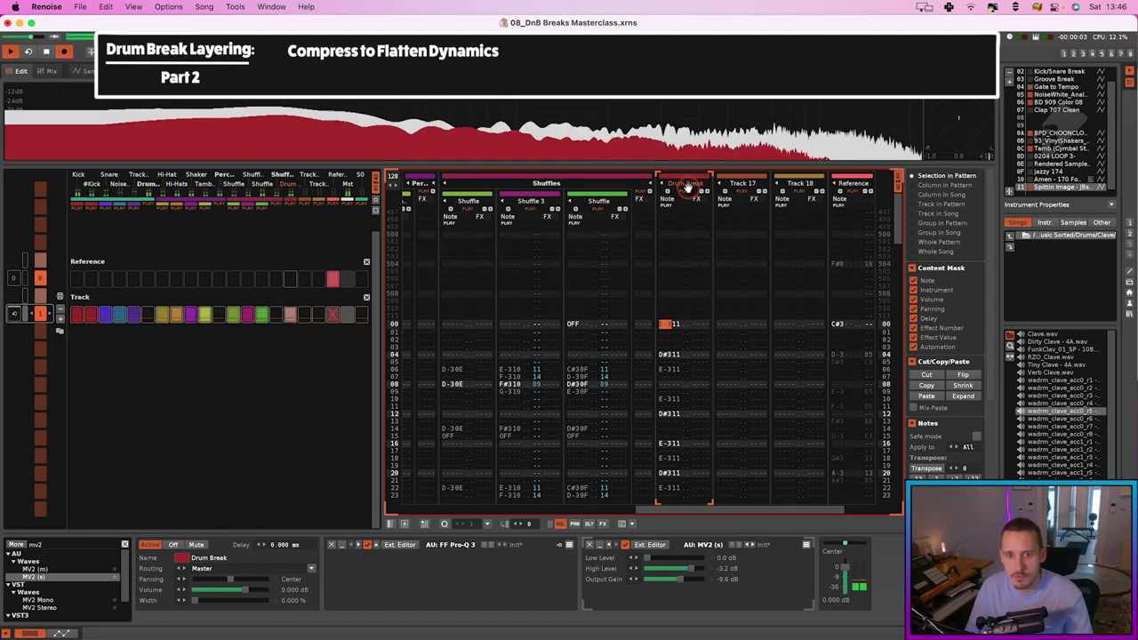
Raise the low cut in the Drum Break track's Pro-Q 3 to about 236 Hz and compare the beat with and without it.
left_click(401, 544)
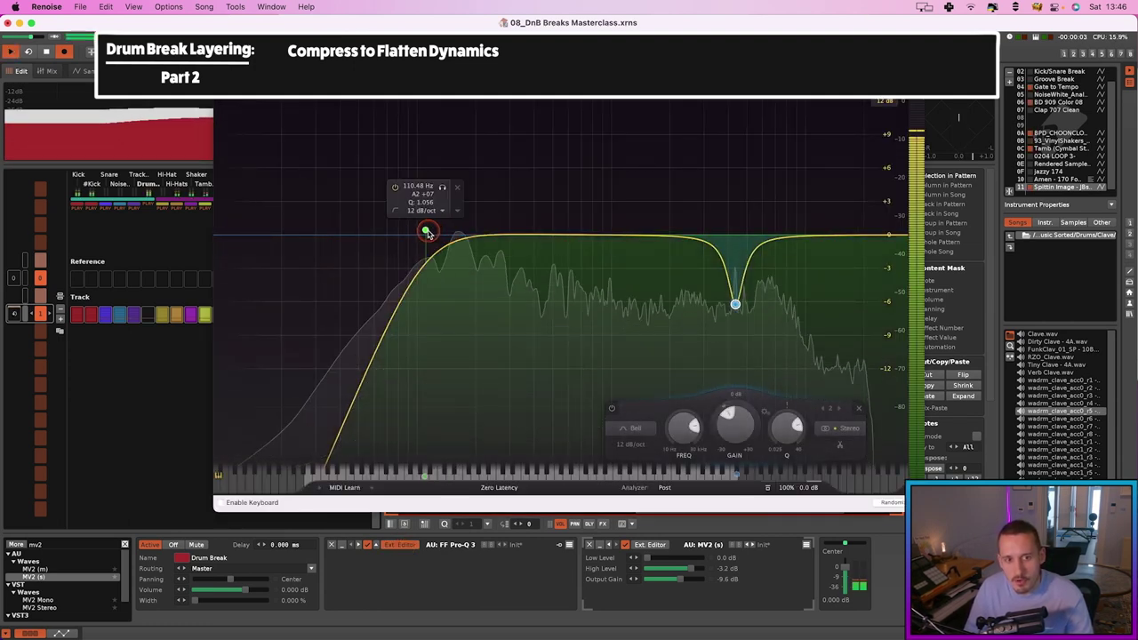
left_click_drag(425, 232, 488, 227)
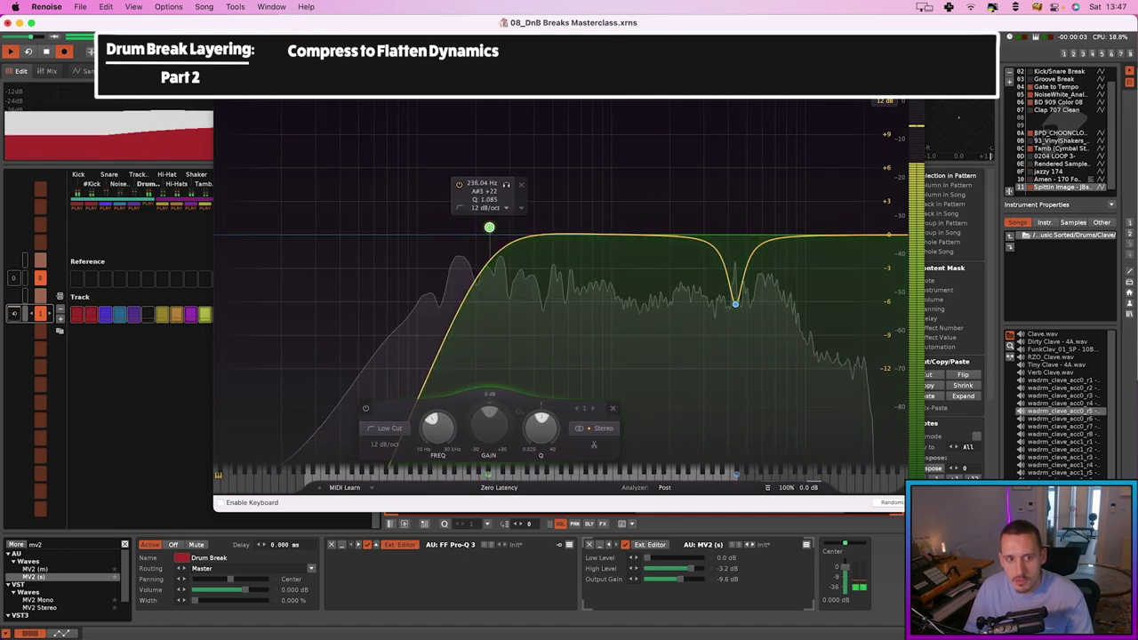
key("super+w")
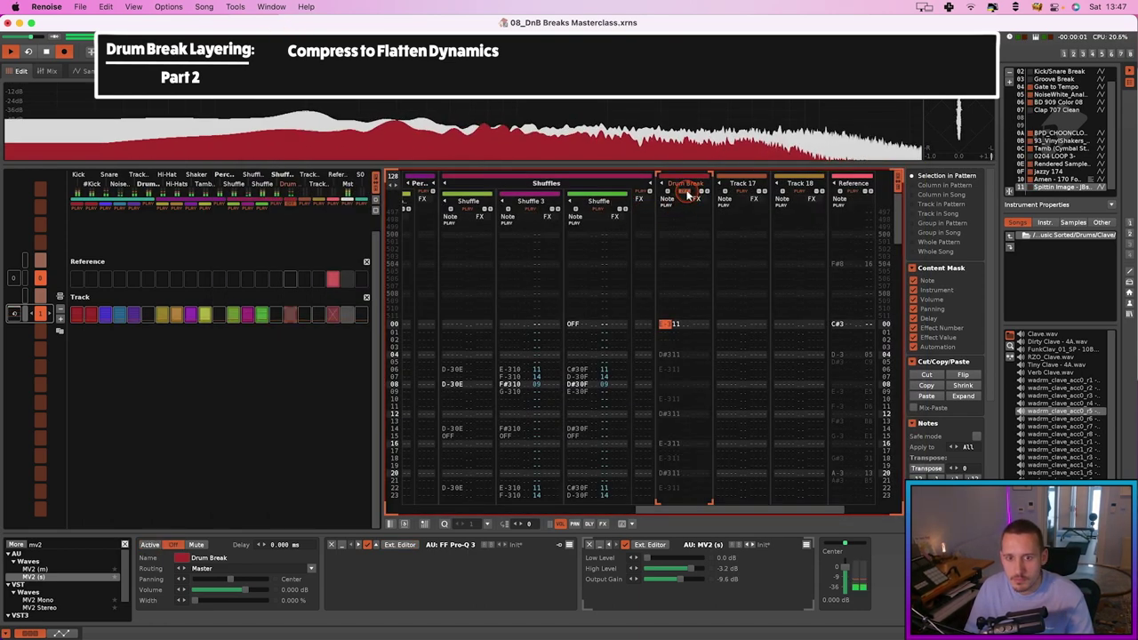
left_click(686, 195)
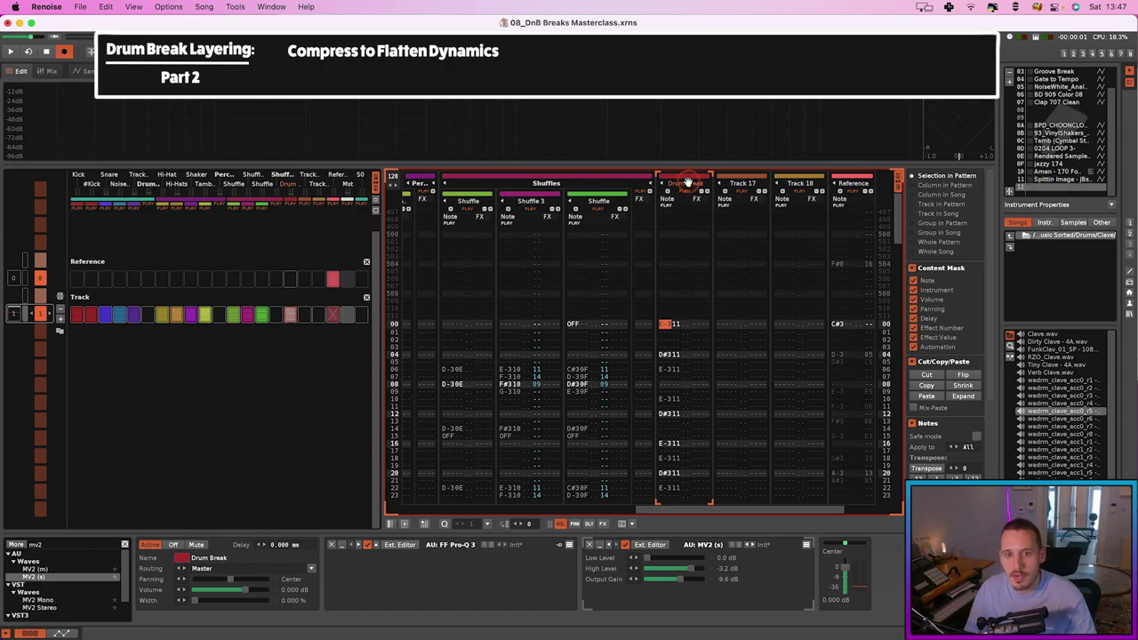
Close the Hotpants track's FF Pro-Q 3 editor, listen to the beat and stop playback.
left_click(721, 204)
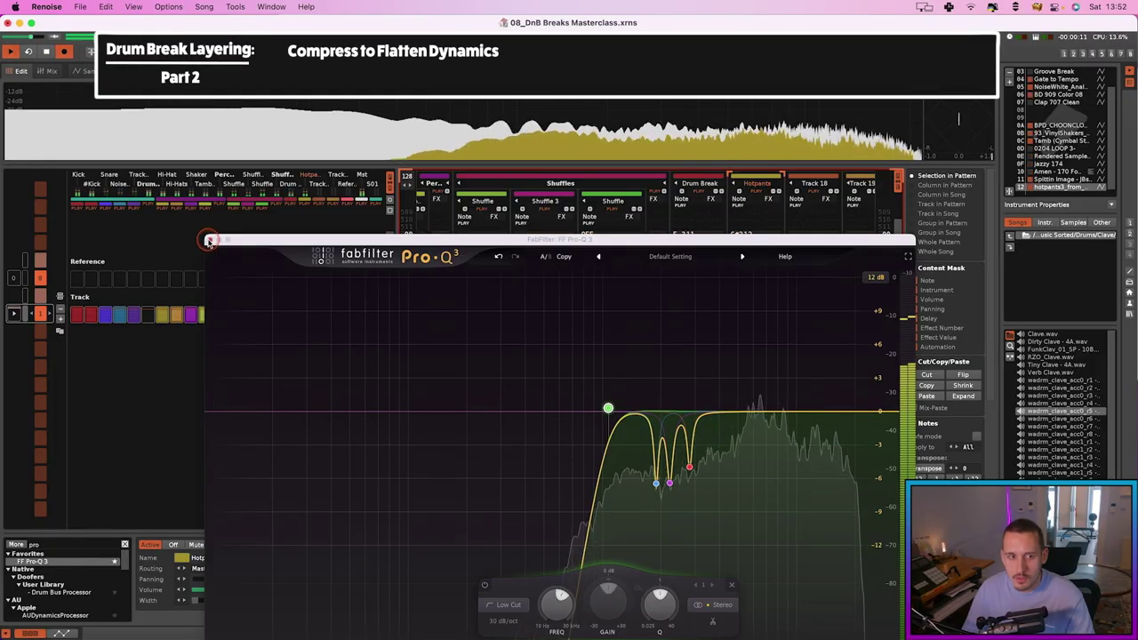
left_click(208, 240)
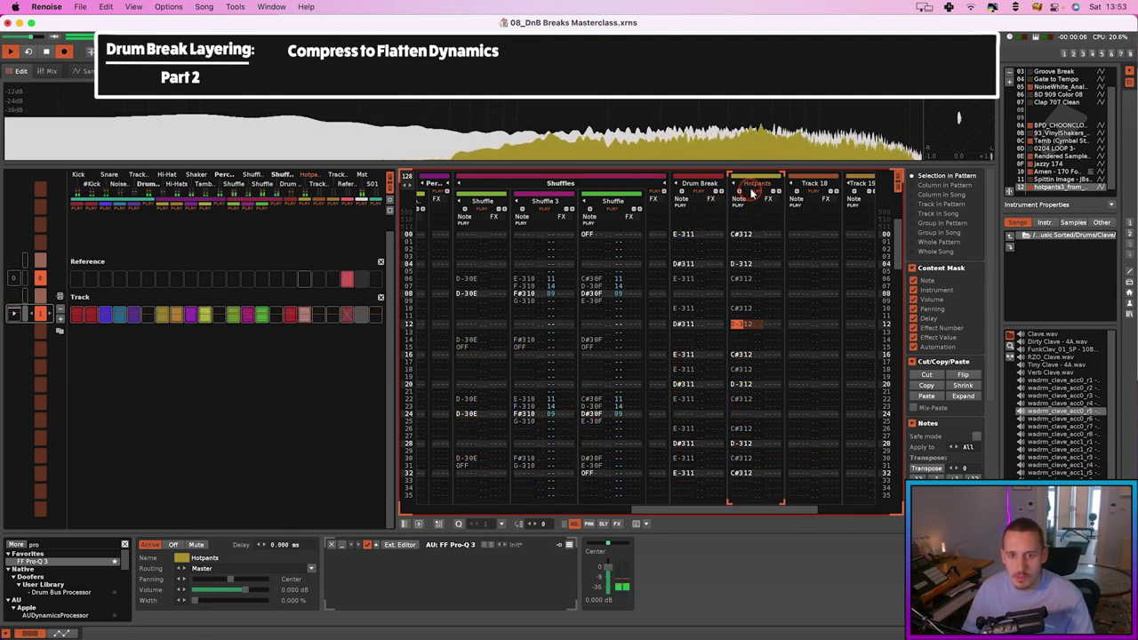
key("space")
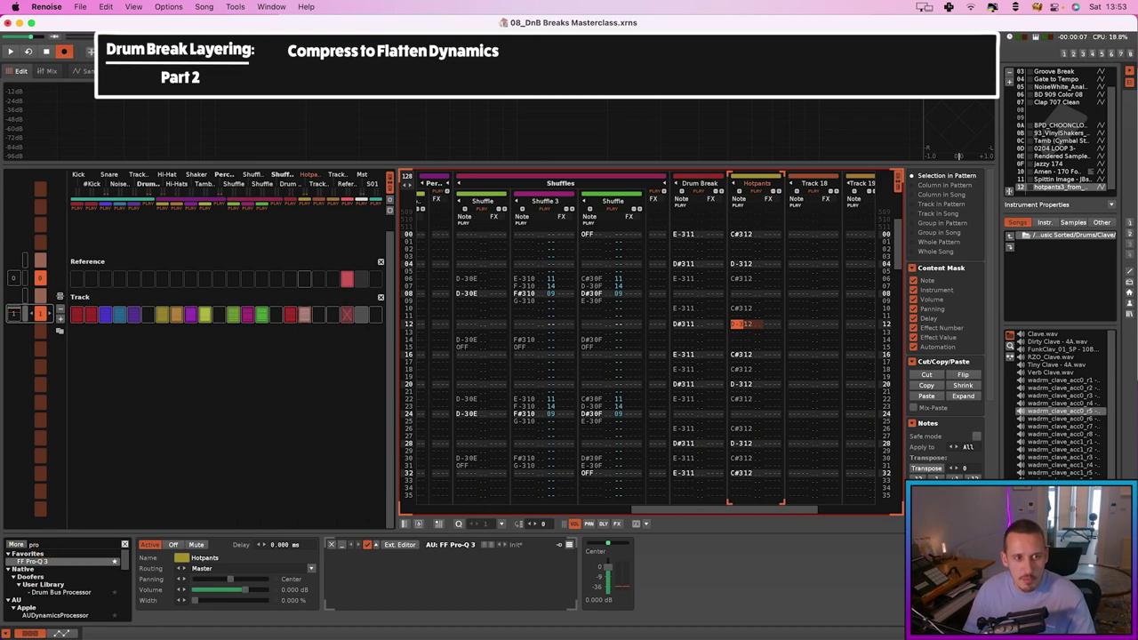
Examine the hit tails in the hotpants3_from_samplecd waveform and return to the pattern editor.
key("F5")
left_click(371, 133)
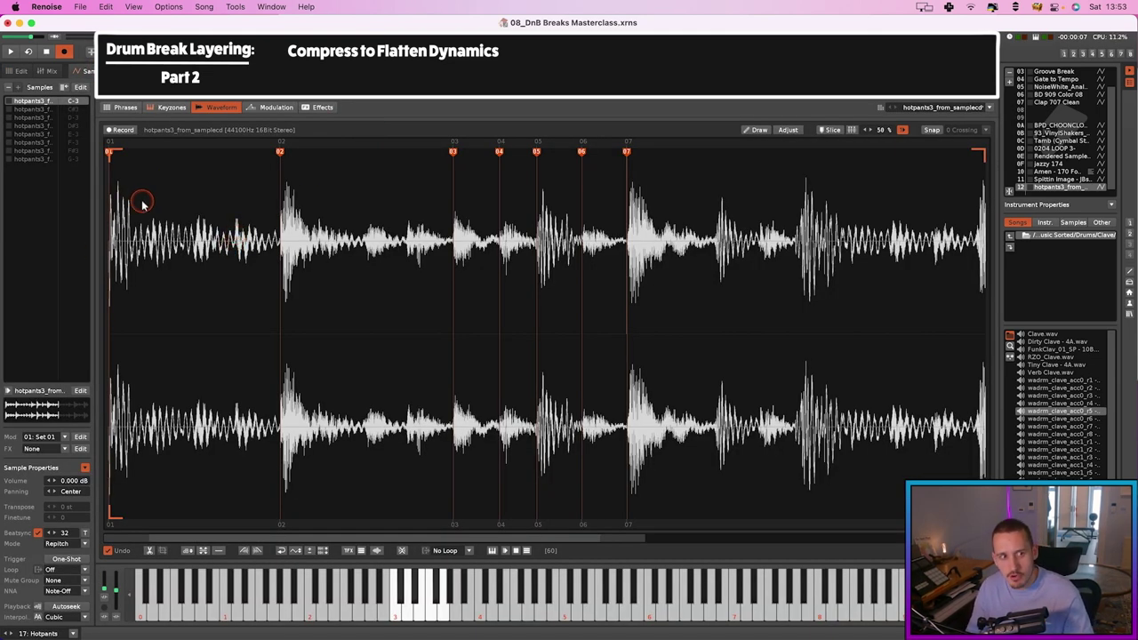
left_click(216, 223)
left_click(408, 233)
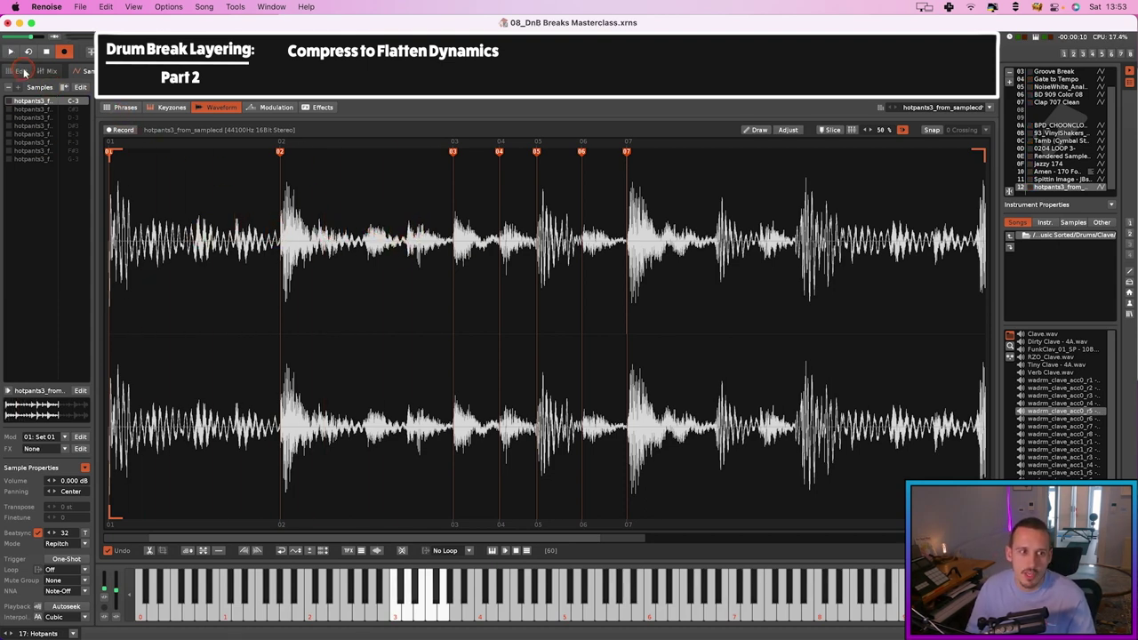
left_click(22, 71)
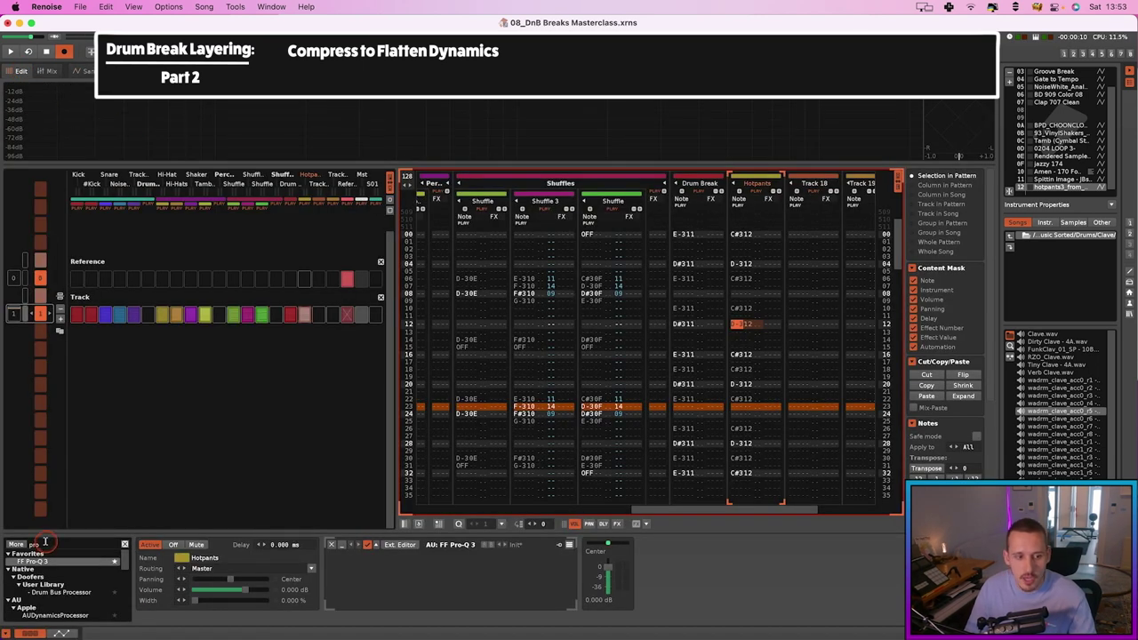
Add the Transient Master to the Hotpants track and reduce its Sustain to about -18%.
type("tran")
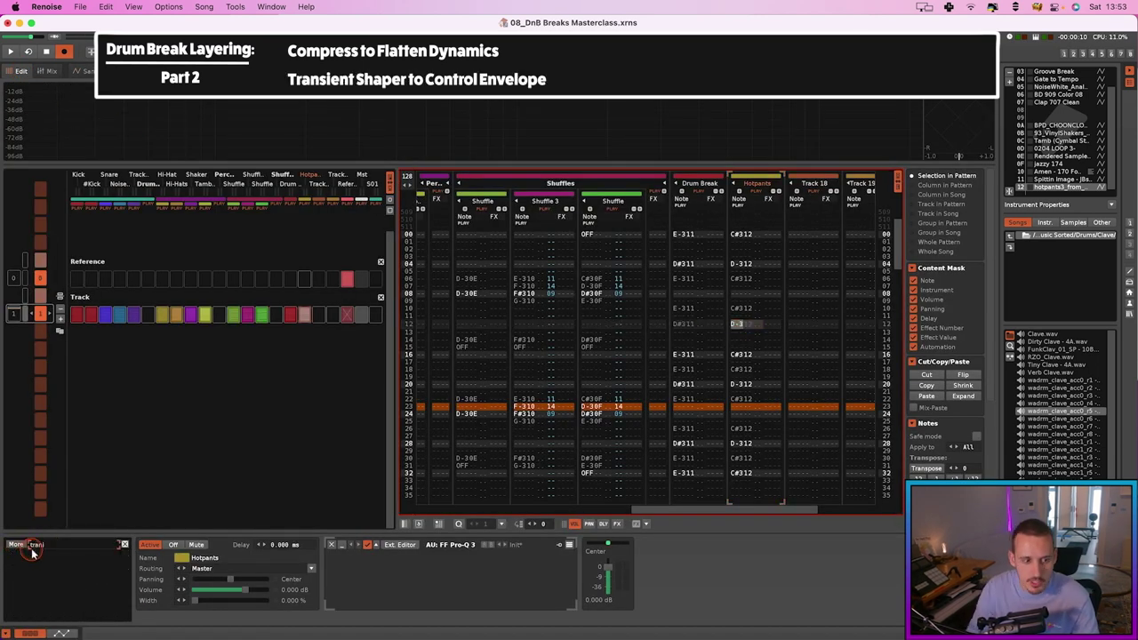
double_click(64, 600)
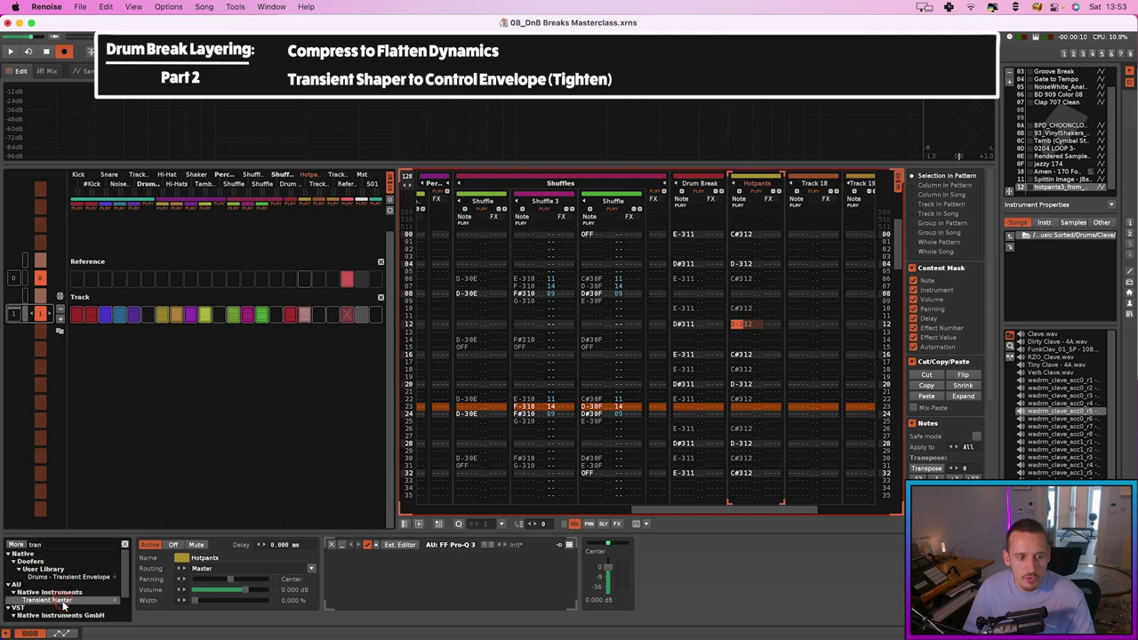
left_click(653, 544)
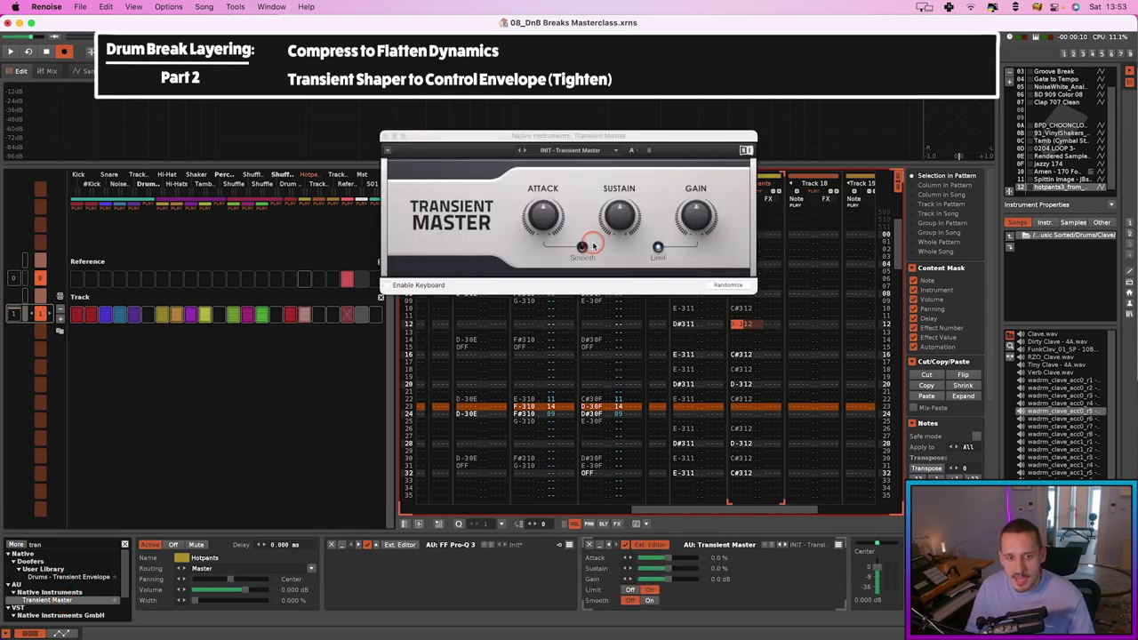
left_click_drag(620, 216, 619, 253)
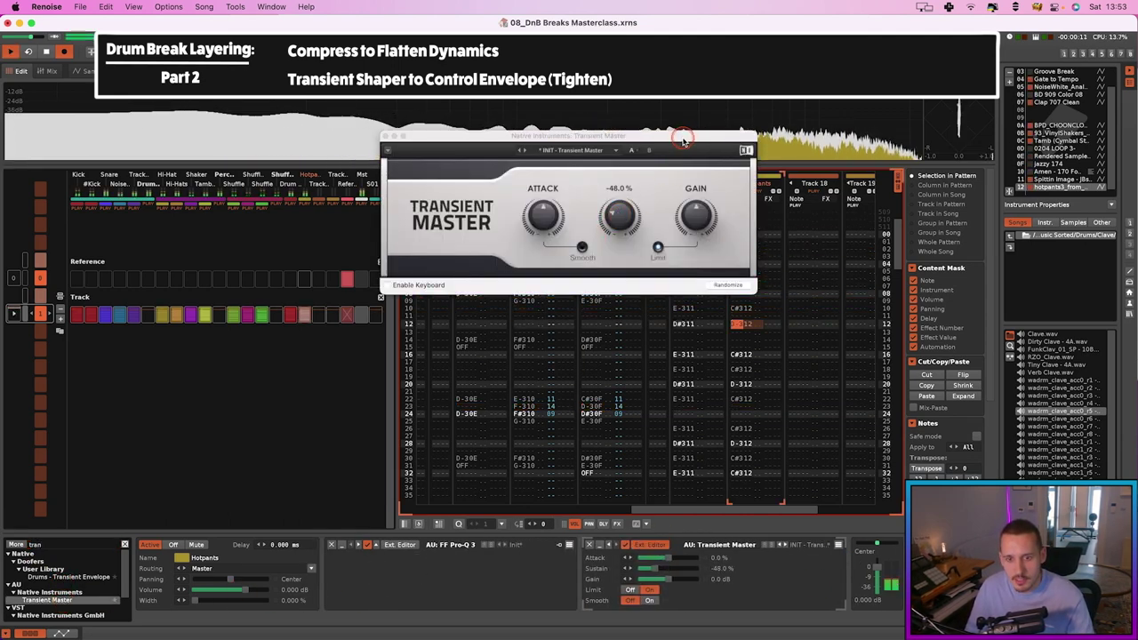
left_click_drag(691, 140, 573, 169)
left_click_drag(503, 228, 507, 239)
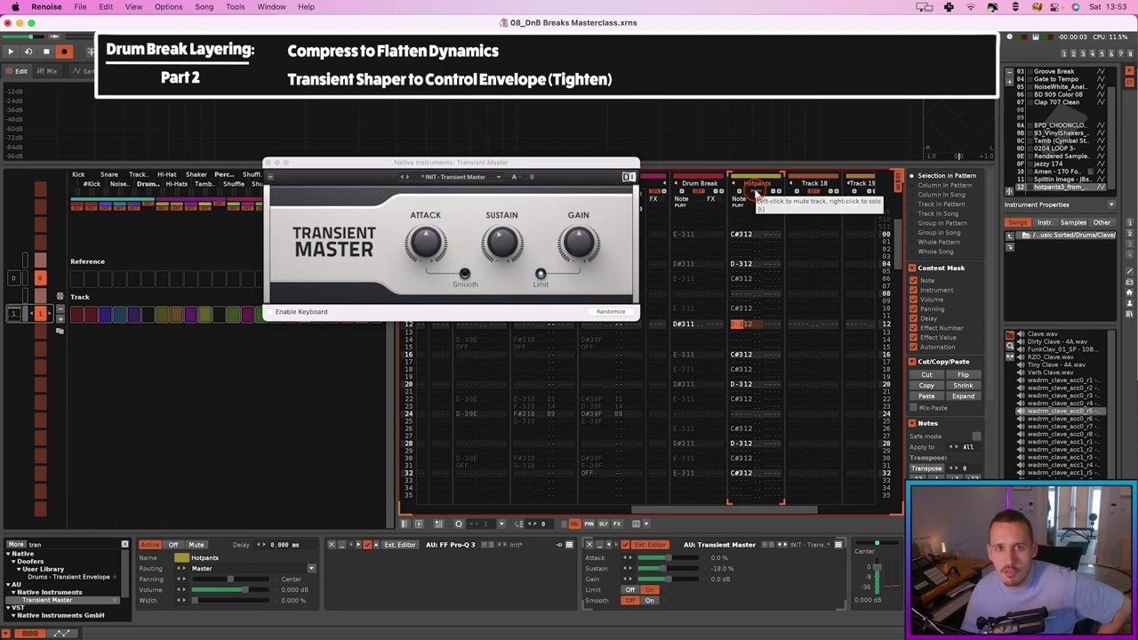
Reduce the Hotpants Transient Master's Sustain to -24% and lower the track's level to about -5.9 dB during playback.
key("space")
left_click_drag(502, 238, 502, 240)
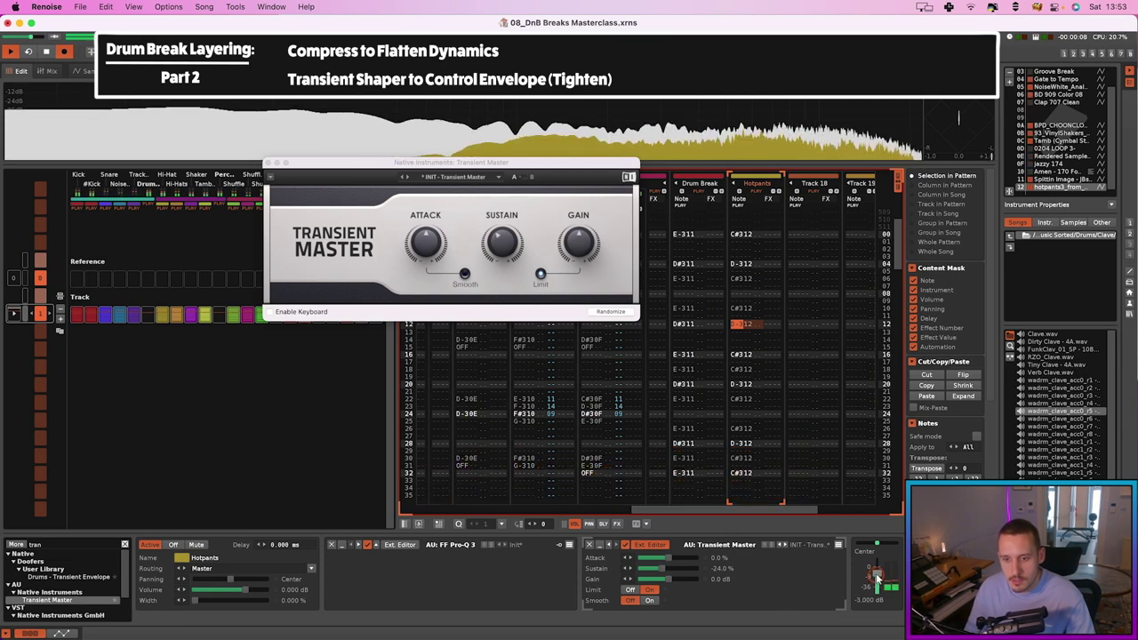
left_click(266, 163)
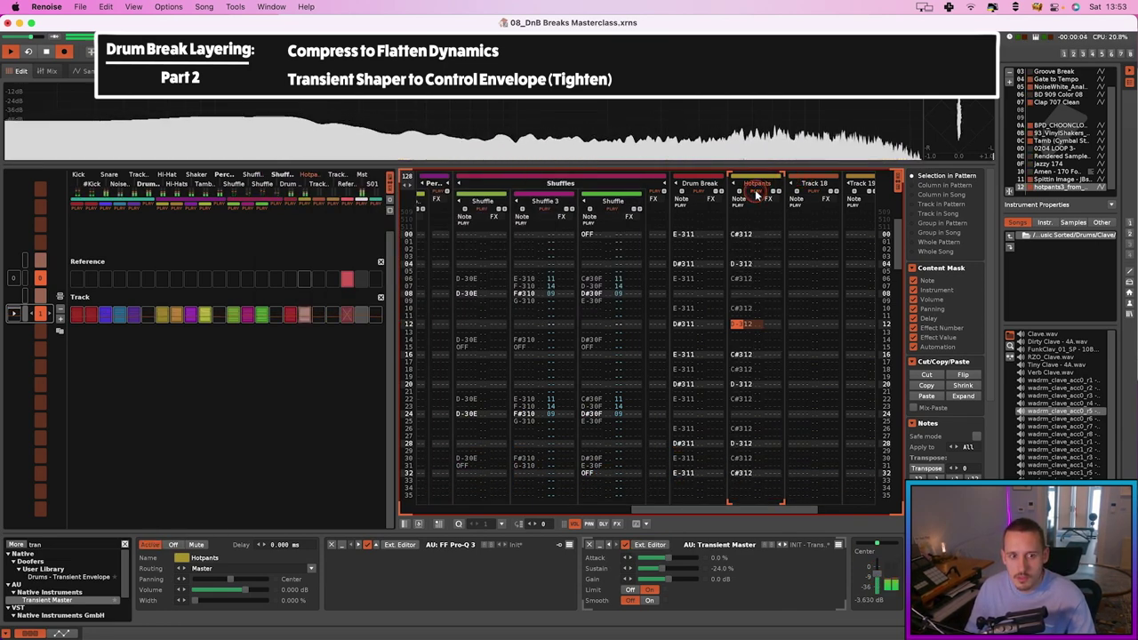
Compare the beat with and without the Drum Break and Hotpants tracks by muting and unmuting them during playback.
key("space")
left_click(743, 184)
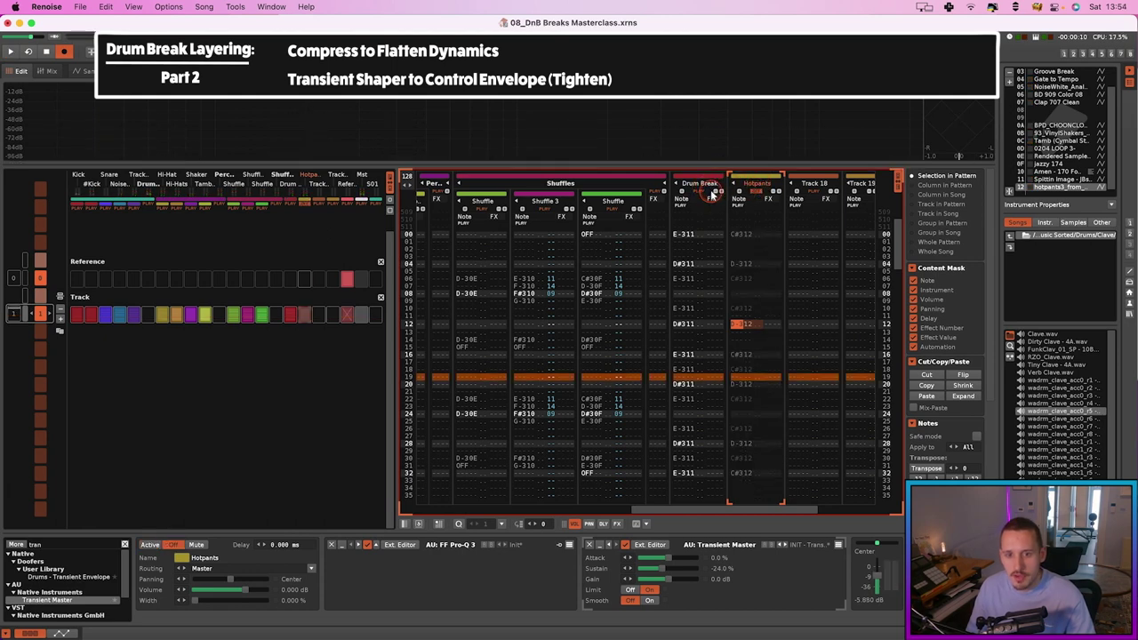
key("space")
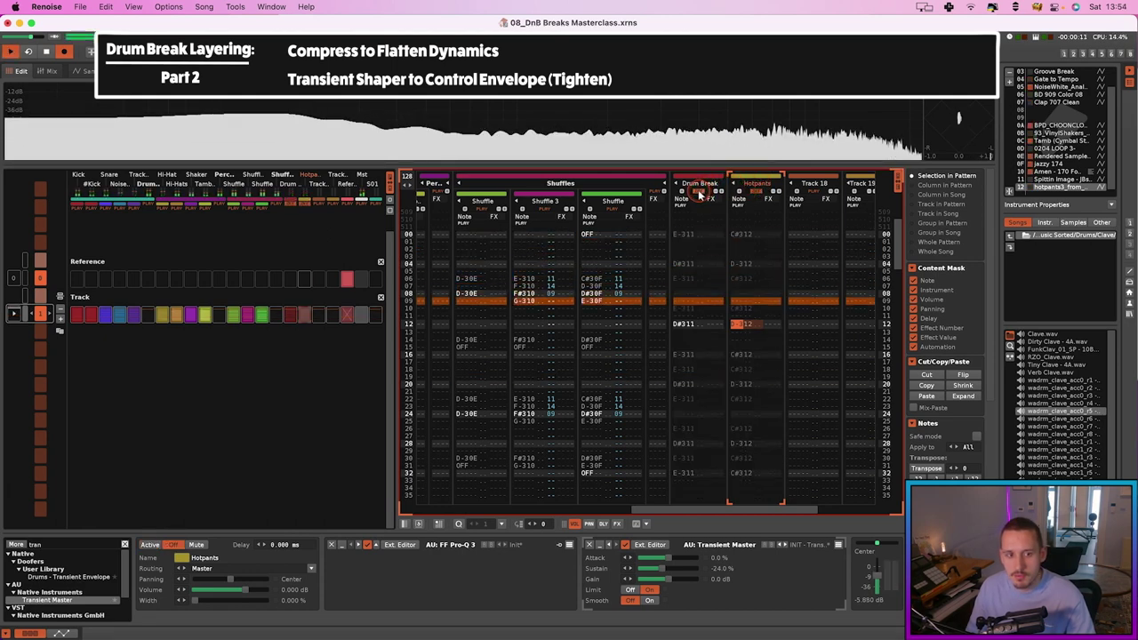
left_click(699, 193)
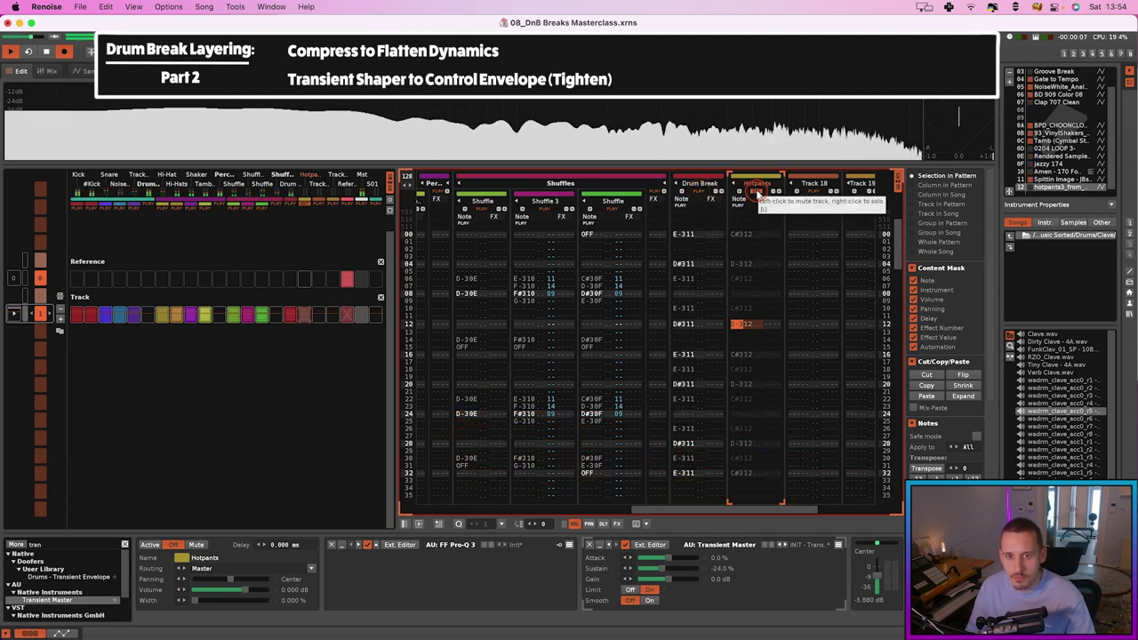
left_click(757, 193)
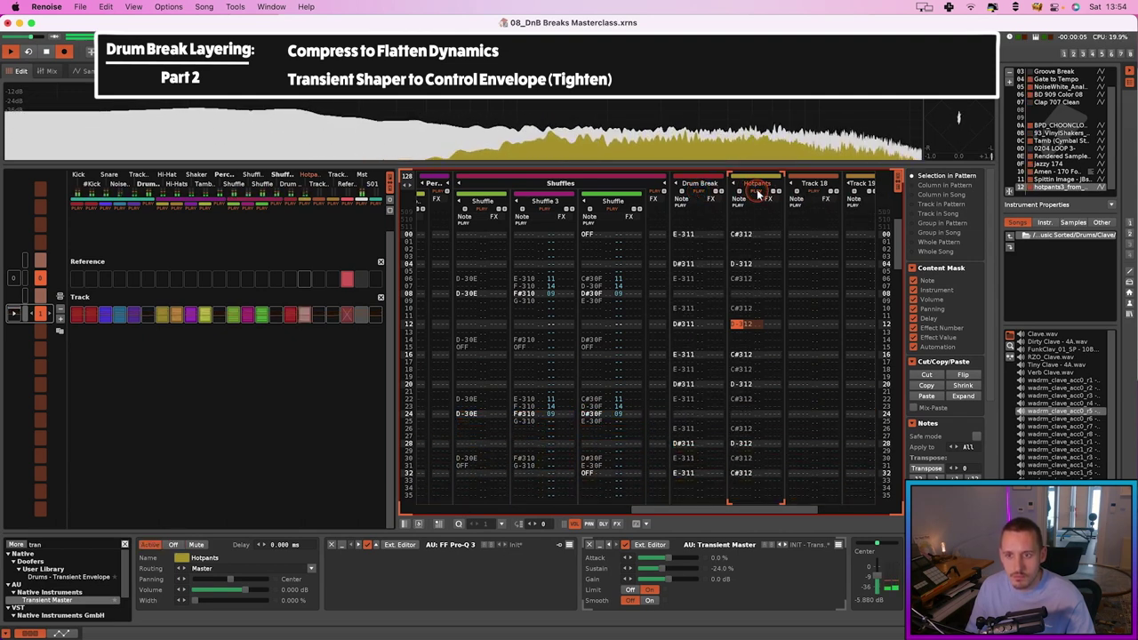
left_click(756, 194)
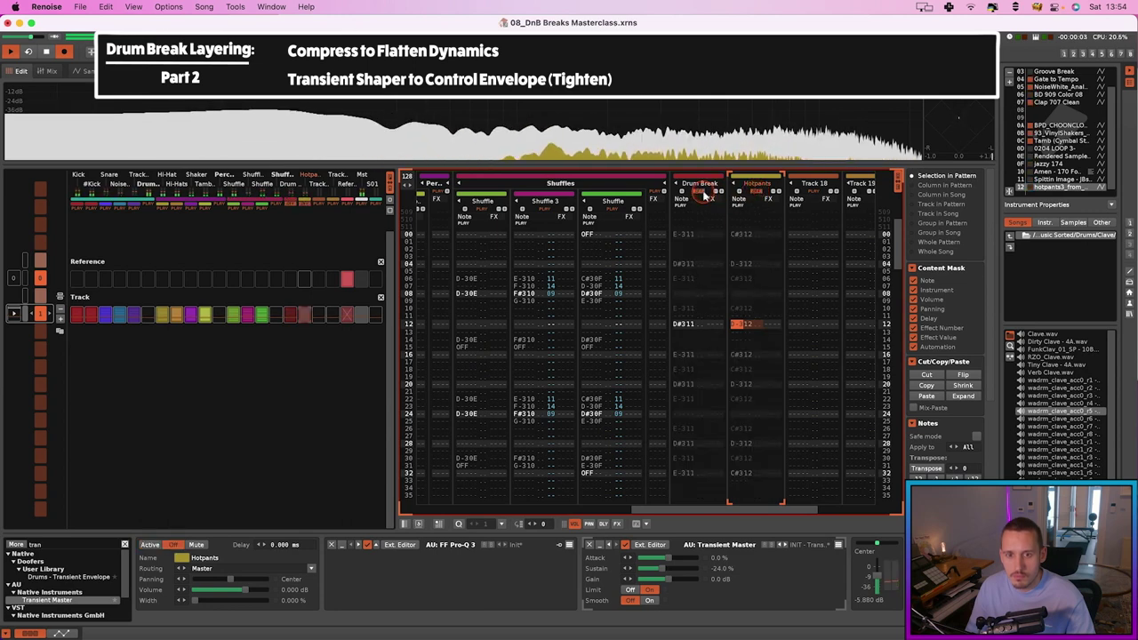
left_click(751, 194)
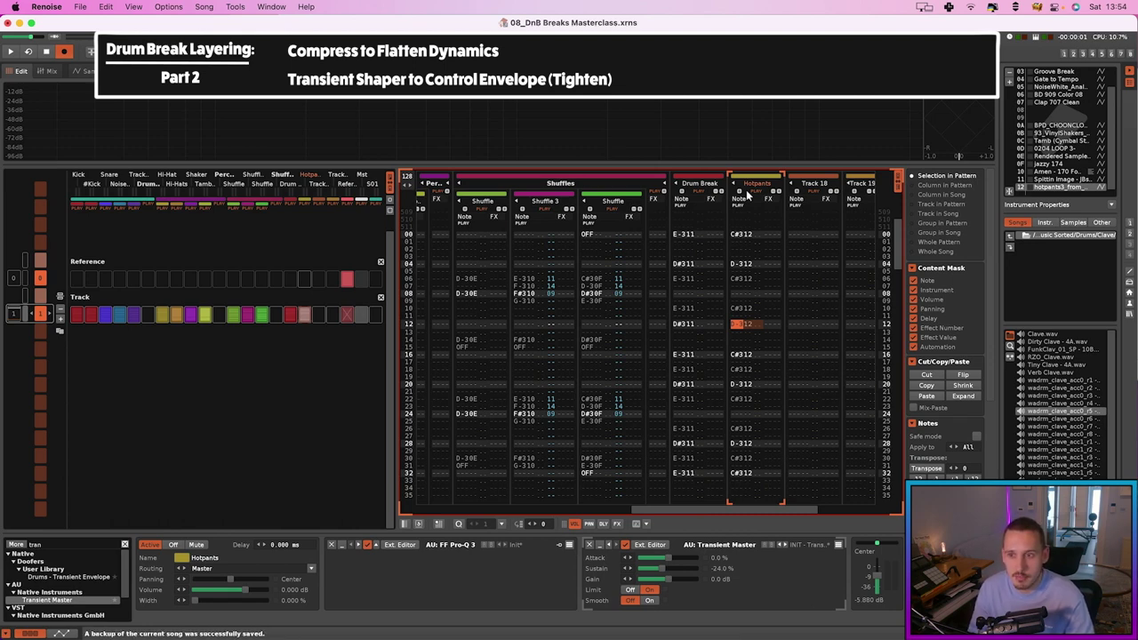
left_click_drag(747, 194, 753, 186)
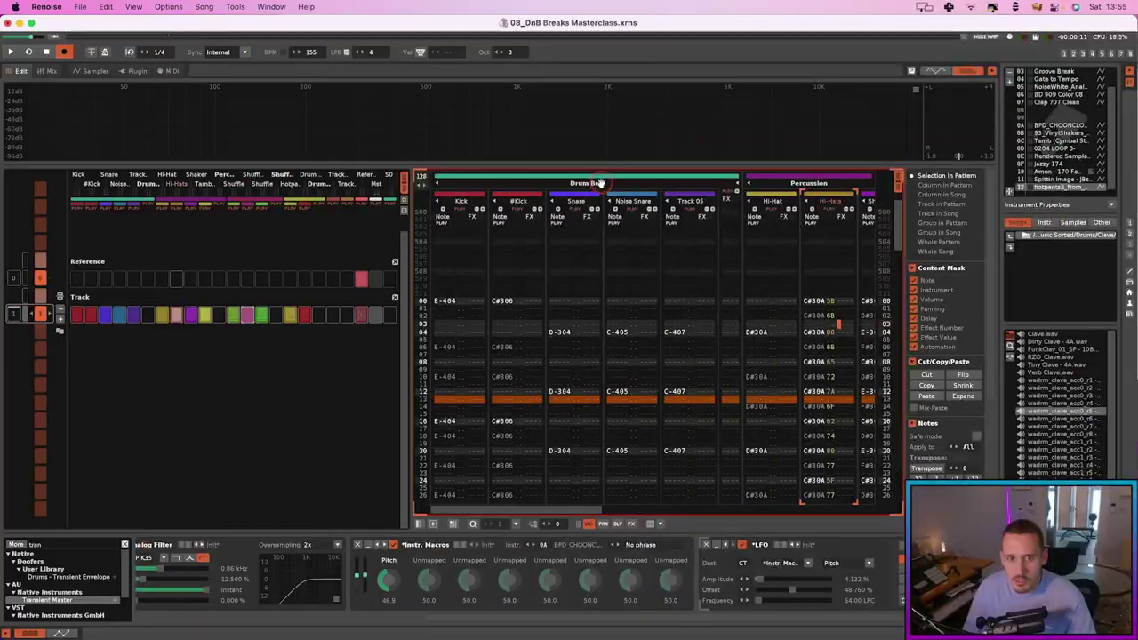
Load FAI_HTSnare_09 - 4A.wav from AudioFinder as an instrument and repeat its C-4 hits, volumes 30 and 40, on the Shuffle Snare track.
left_click(625, 210)
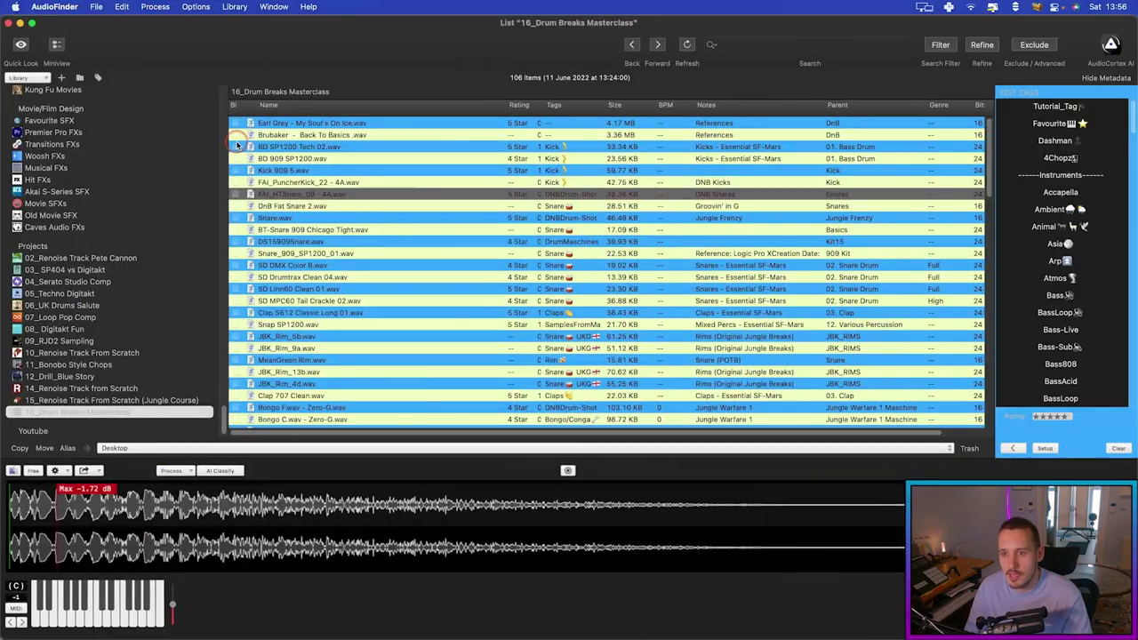
left_click_drag(300, 199, 1058, 187)
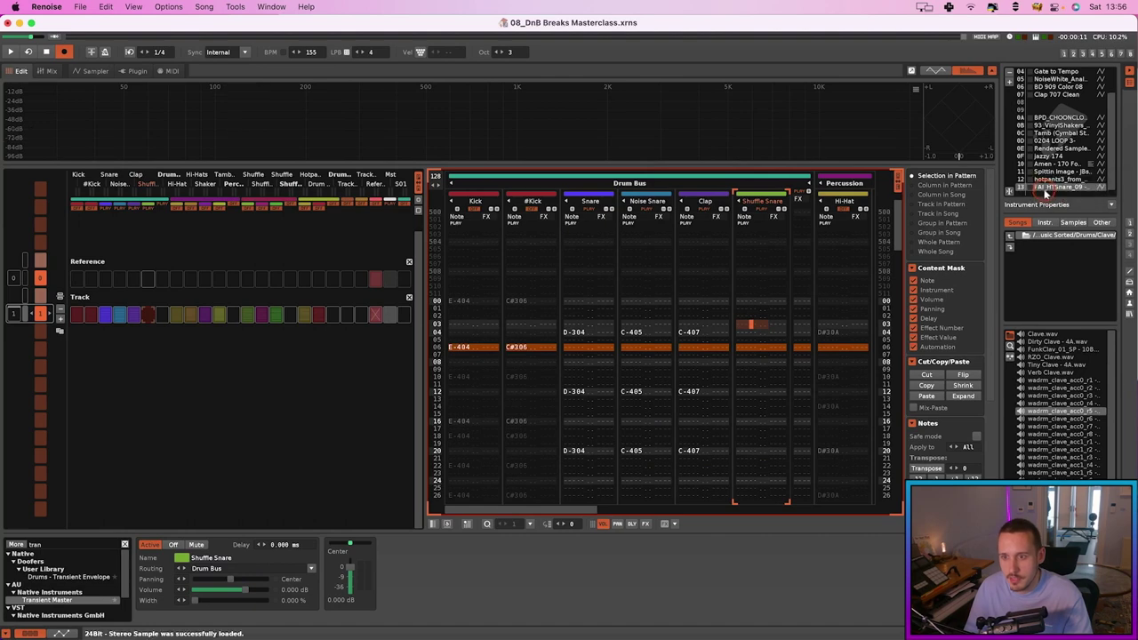
left_click_drag(755, 234, 755, 324)
key("space")
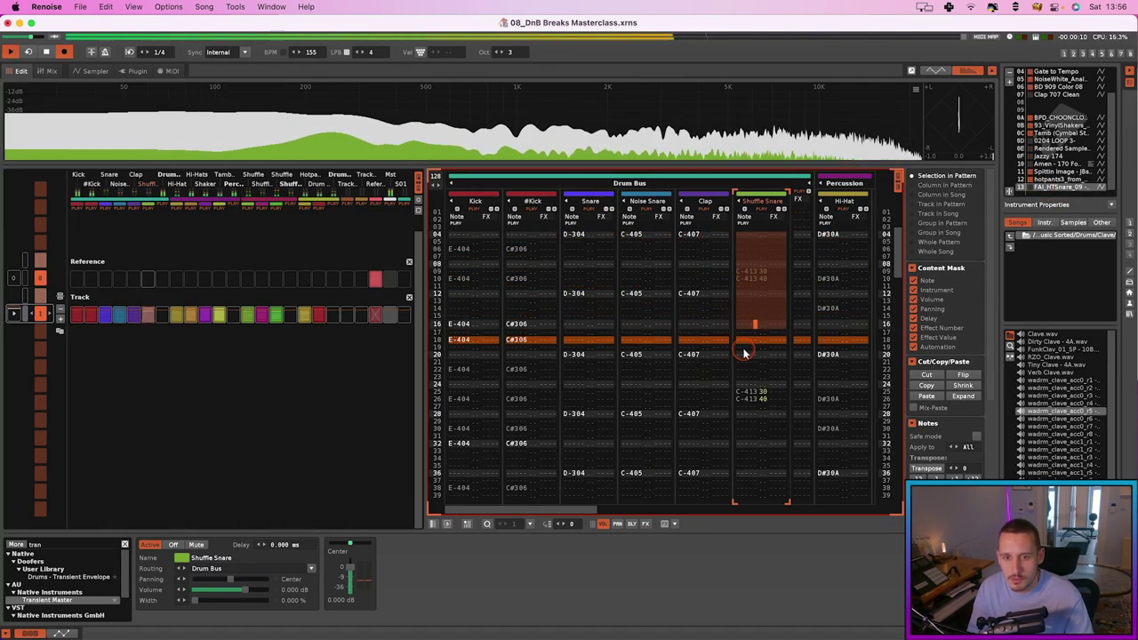
Add C-4 ghost hits on lines 29 to 34 of the Shuffle Snare track with volumes 20, 30, 20, 40, 20 and 20.
key("q")
key("q")
key("q")
key("q")
key("space")
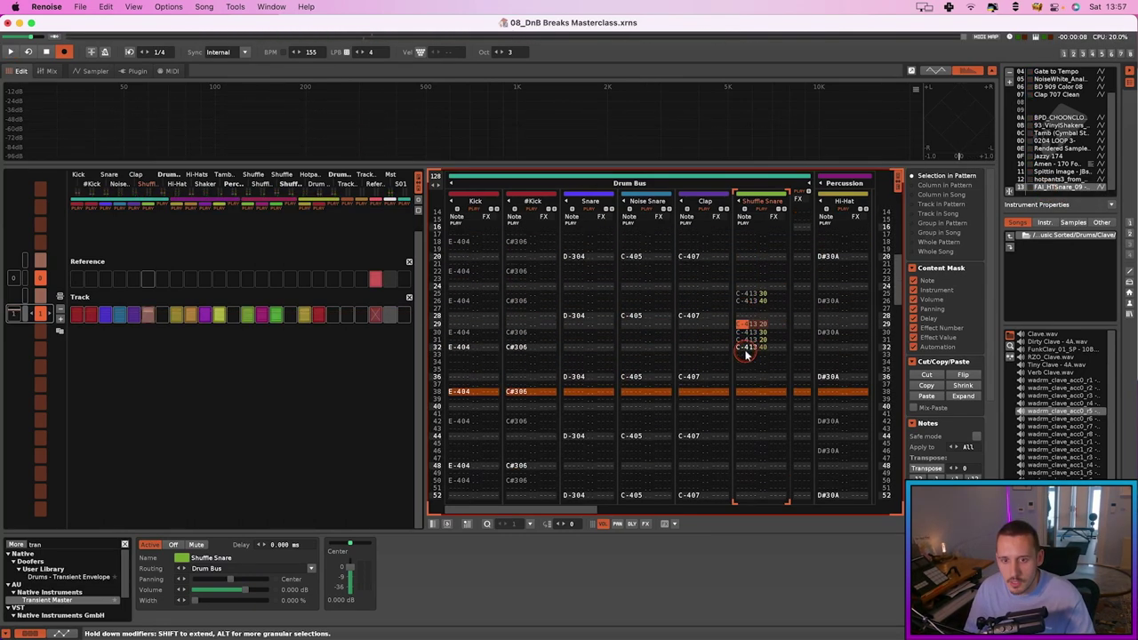
key("space")
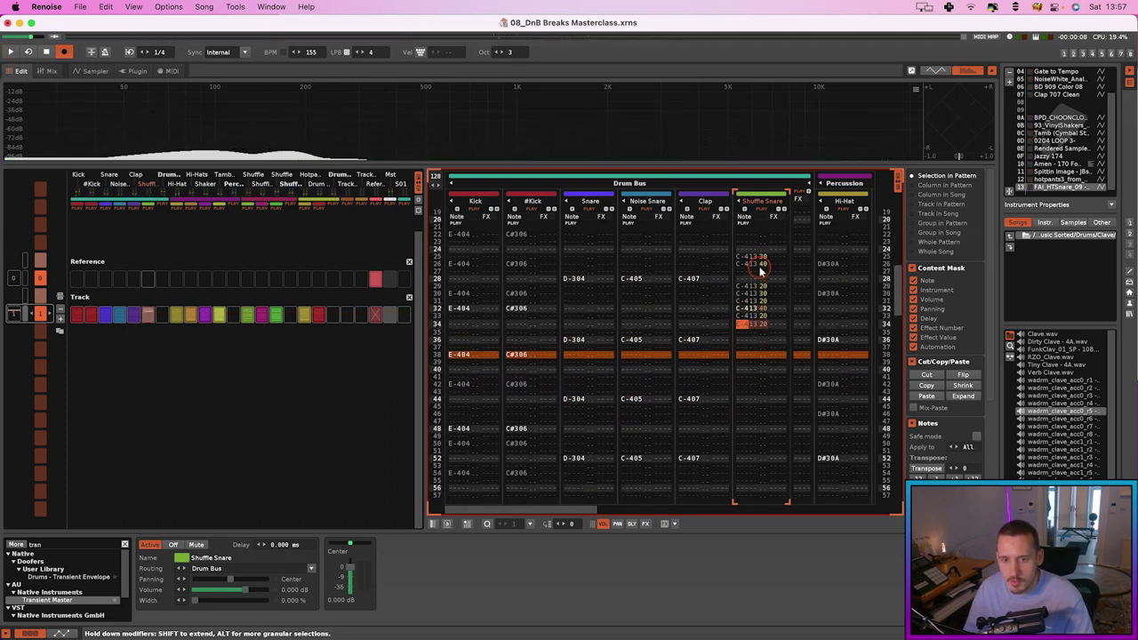
left_click(762, 321)
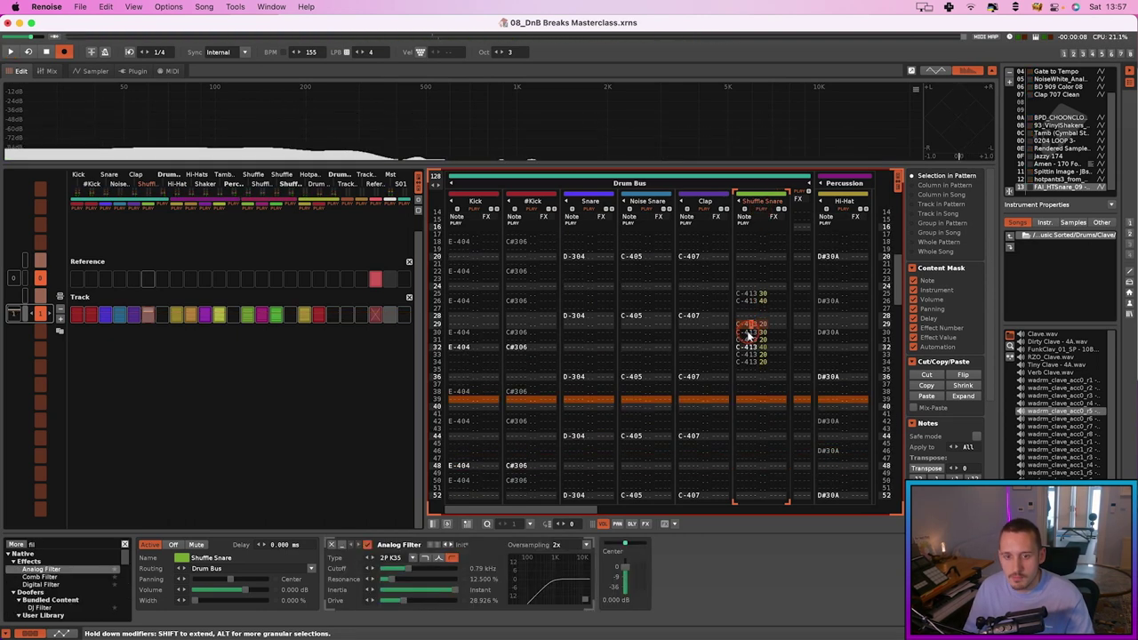
Play the beat through to hear the Shuffle Snare part and stop playback.
left_click(176, 331)
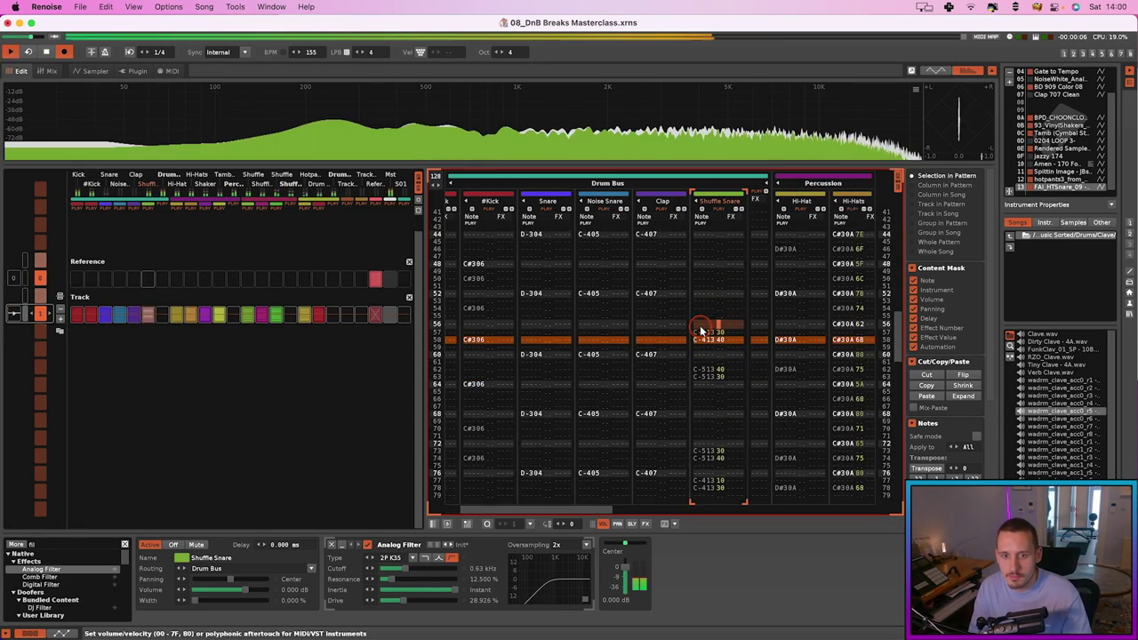
key("space")
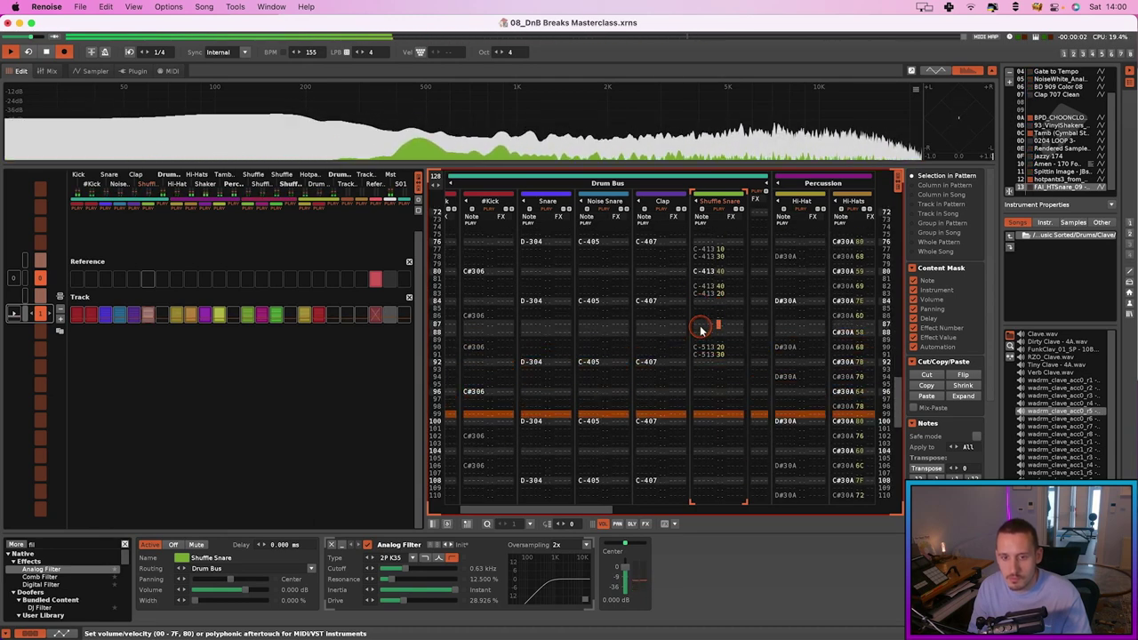
key("space")
left_click(700, 328, "shift")
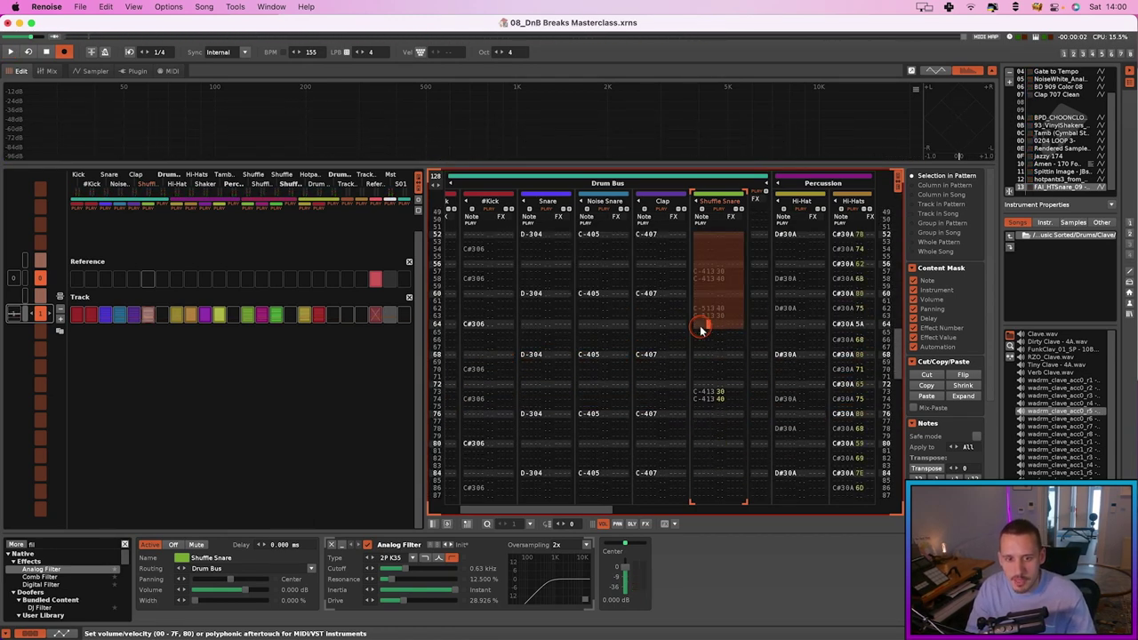
Play the Reference pattern to hear its snare shuffles, stop it and return to the Track pattern.
left_click(317, 309)
left_click(173, 298)
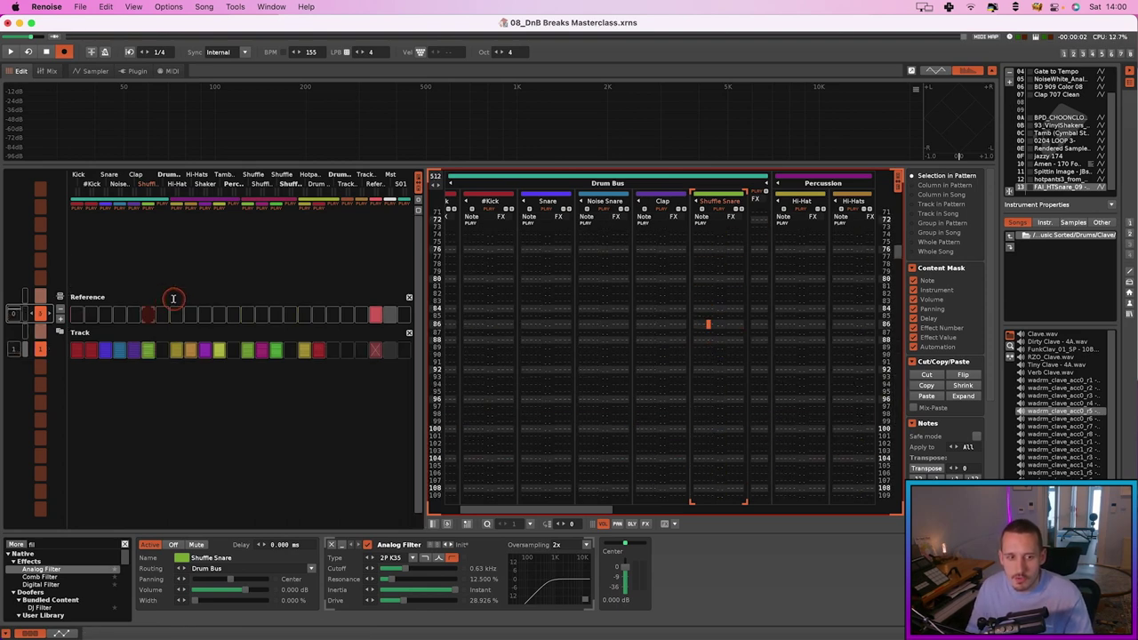
key("super+z")
mouse_move(731, 329)
left_mouse_down()
mouse_move(645, 379)
mouse_move(634, 325)
mouse_move(716, 327)
left_mouse_up()
left_click(306, 301)
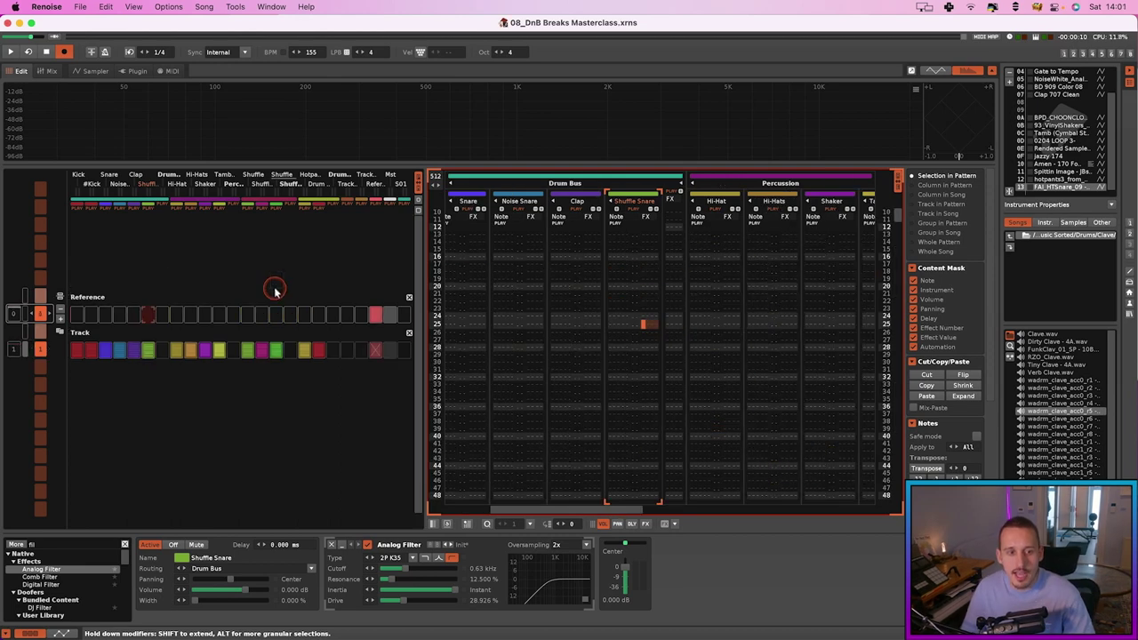
key("space")
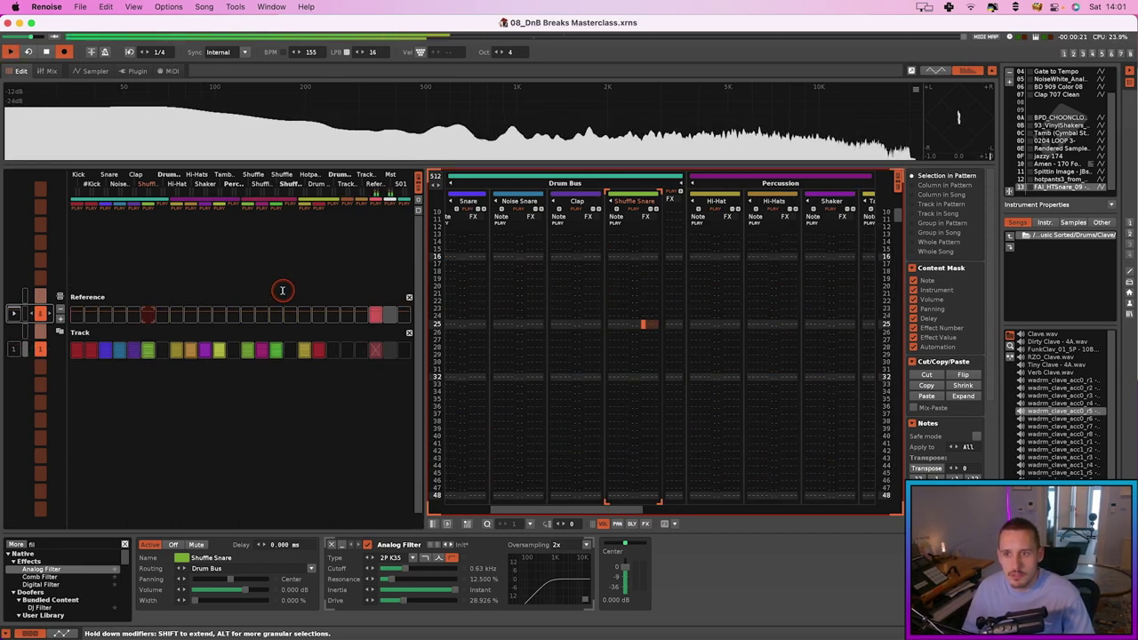
key("space")
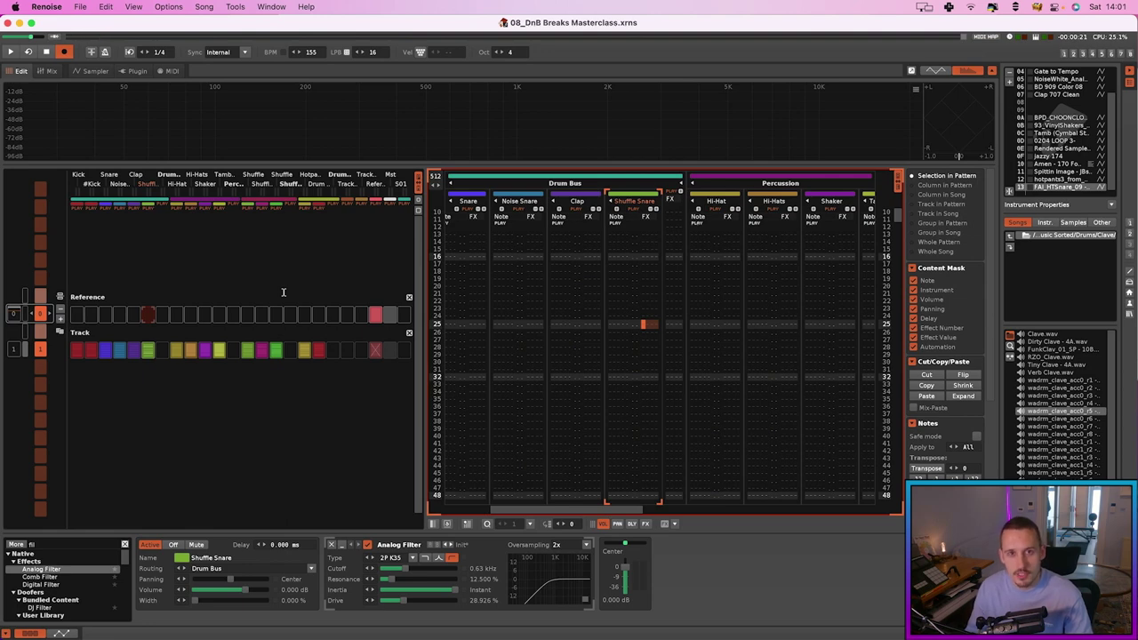
left_click(285, 295)
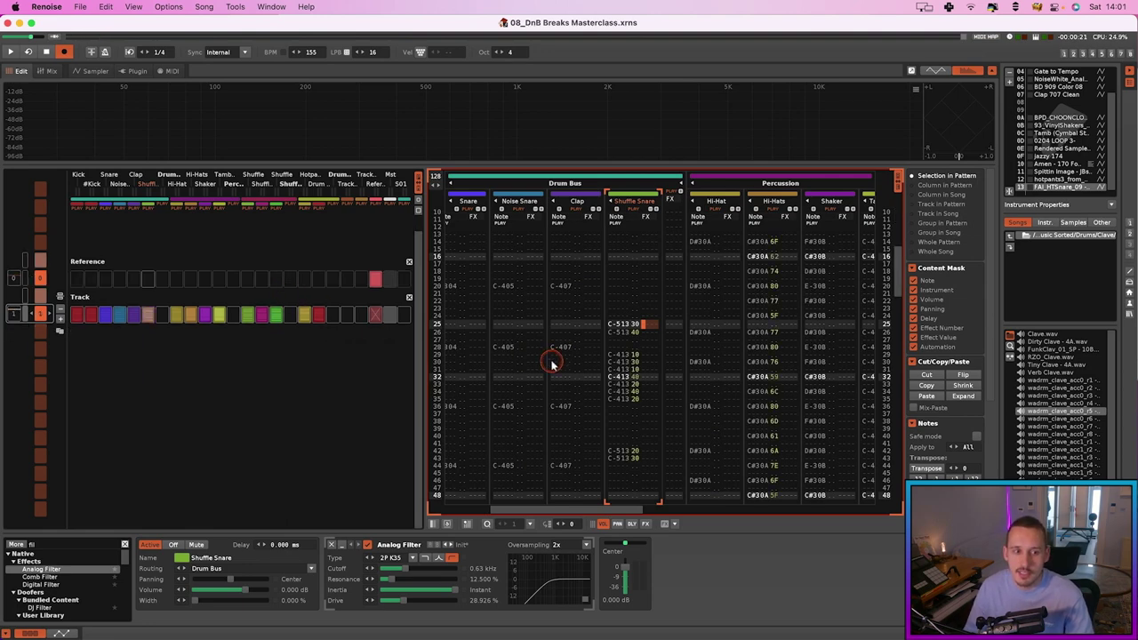
Examine how the Logic X swing settings map to Renoise Delay values in the Renoise Swing Cheat Sheet and close it.
left_click(637, 329)
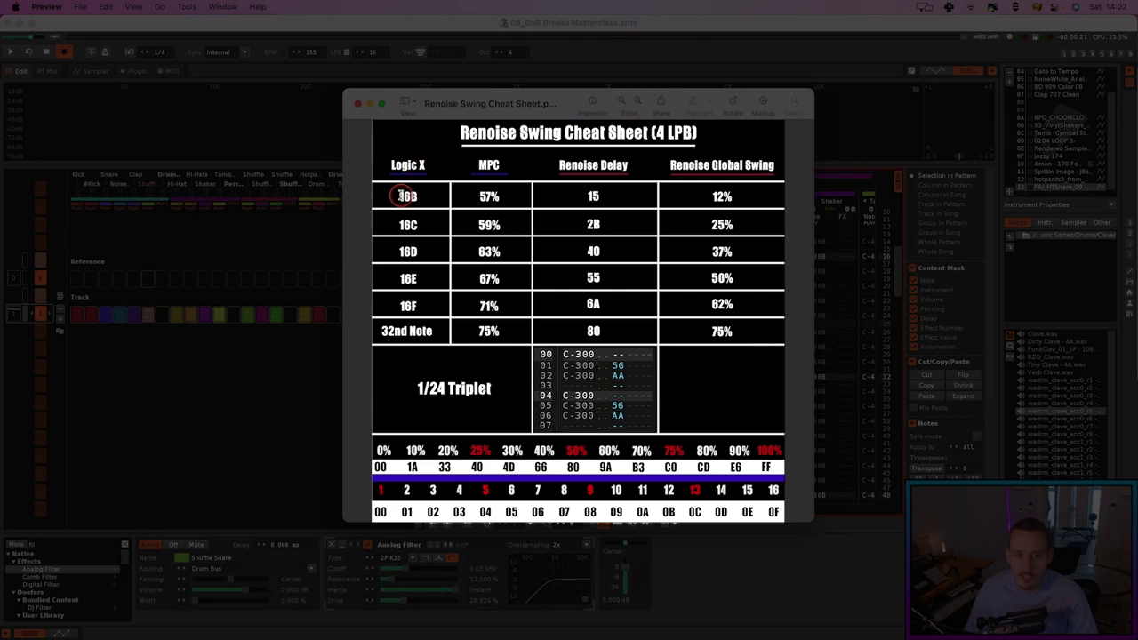
left_click_drag(379, 191, 439, 313)
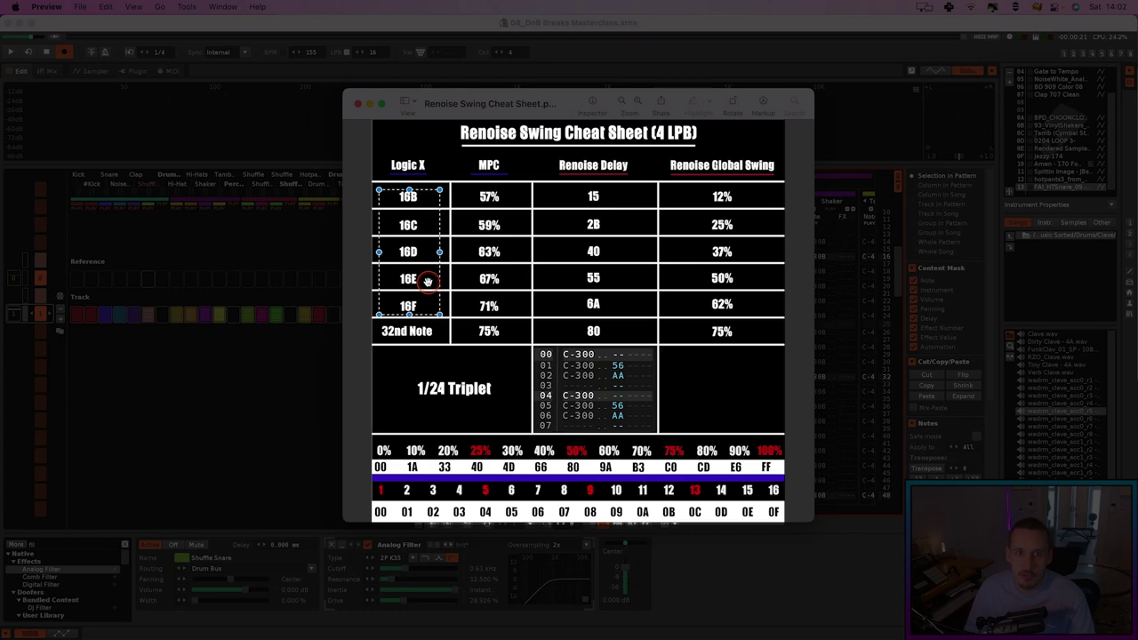
left_click(479, 210)
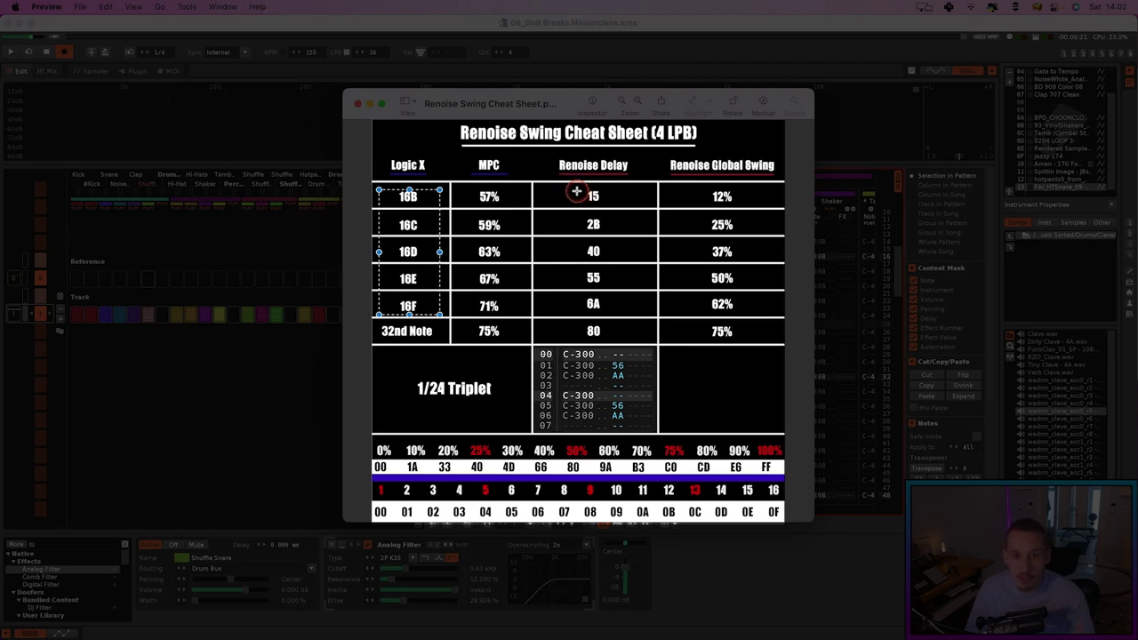
left_click_drag(572, 188, 619, 340)
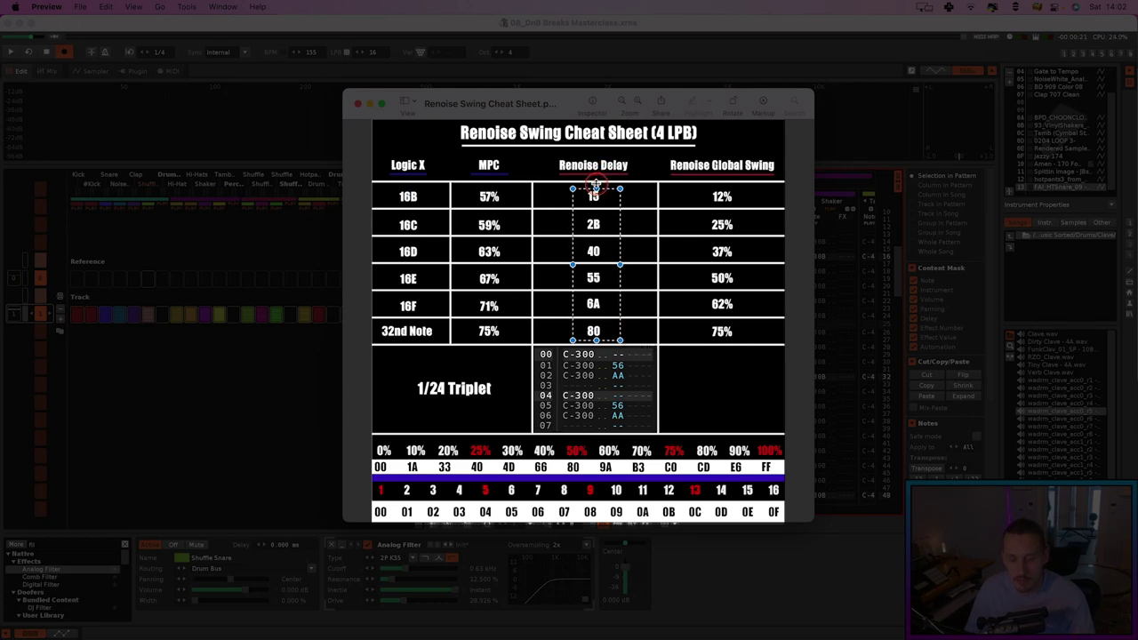
left_click_drag(423, 189, 391, 257)
left_click_drag(584, 194, 608, 258)
left_click(629, 249)
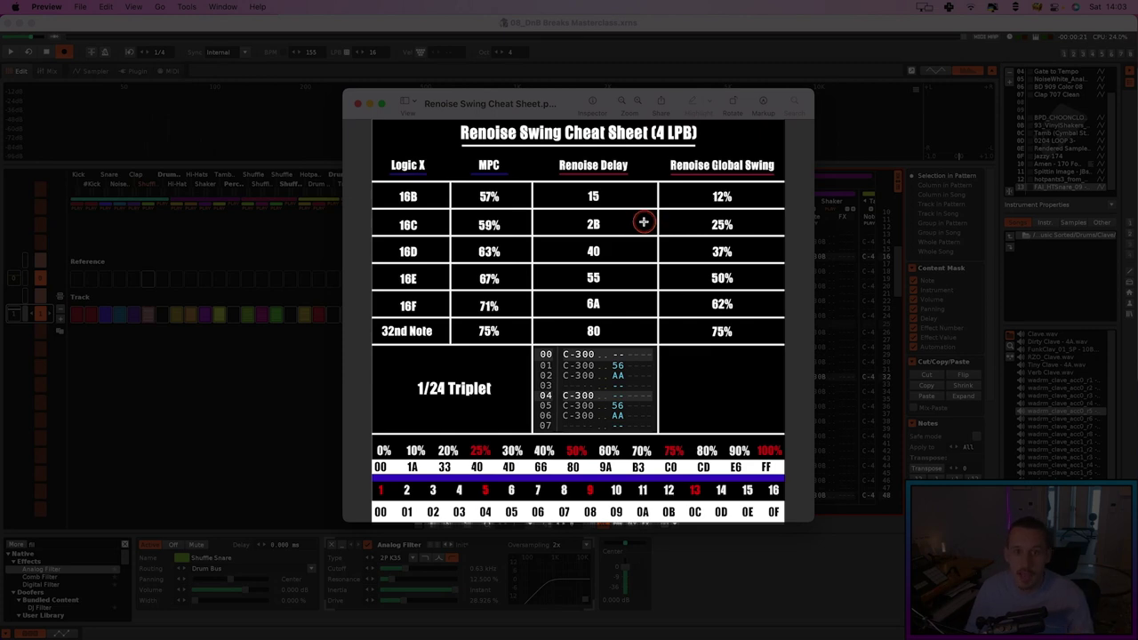
left_click(644, 222)
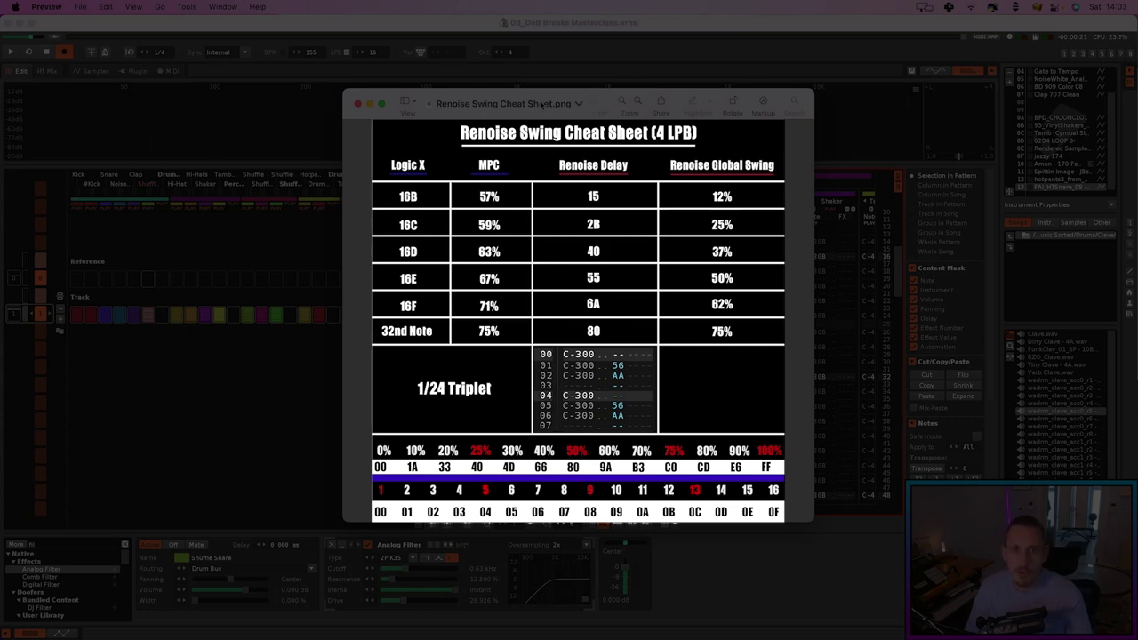
left_click(522, 104)
left_click(357, 103)
Go to the first Shuffle Snare hits on lines 9 and 10 and show the track's delay column.
left_click(625, 256)
key("Home")
key("Left")
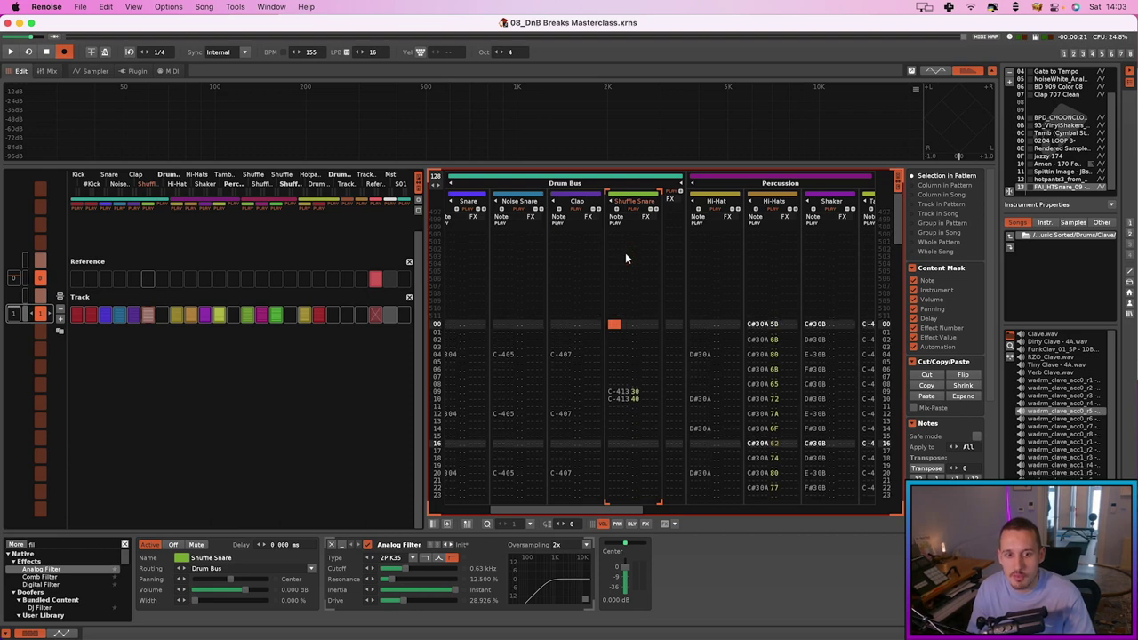
key("Down")
key("Down")
key("Down")
key("Down")
key("Down")
key("Down")
key("Down")
key("Down")
key("Down")
key("Down")
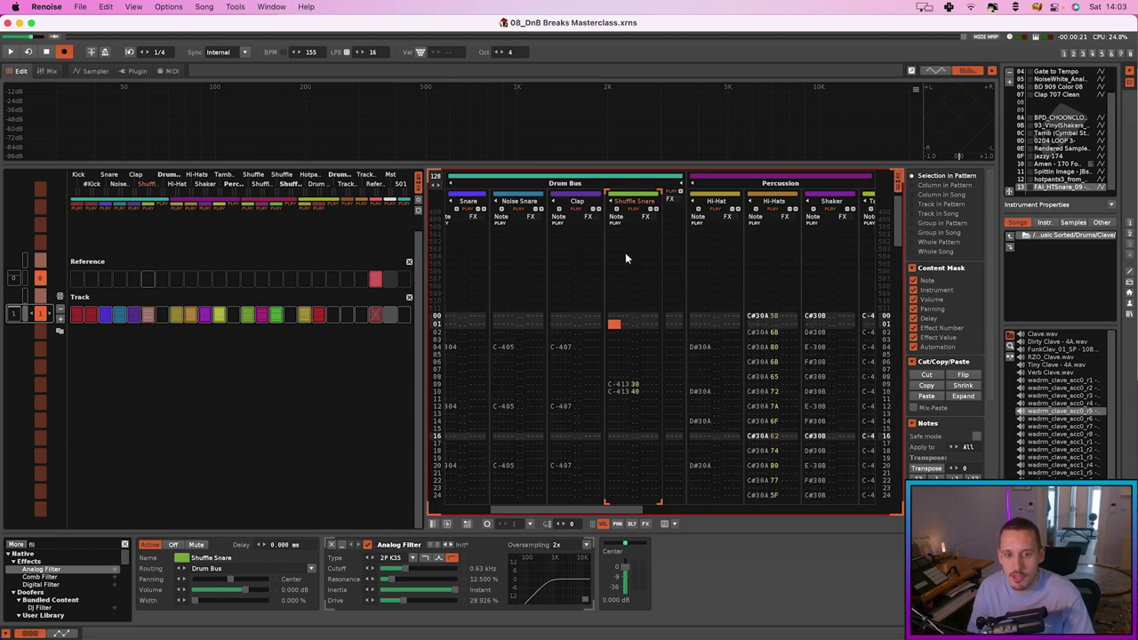
key("Up")
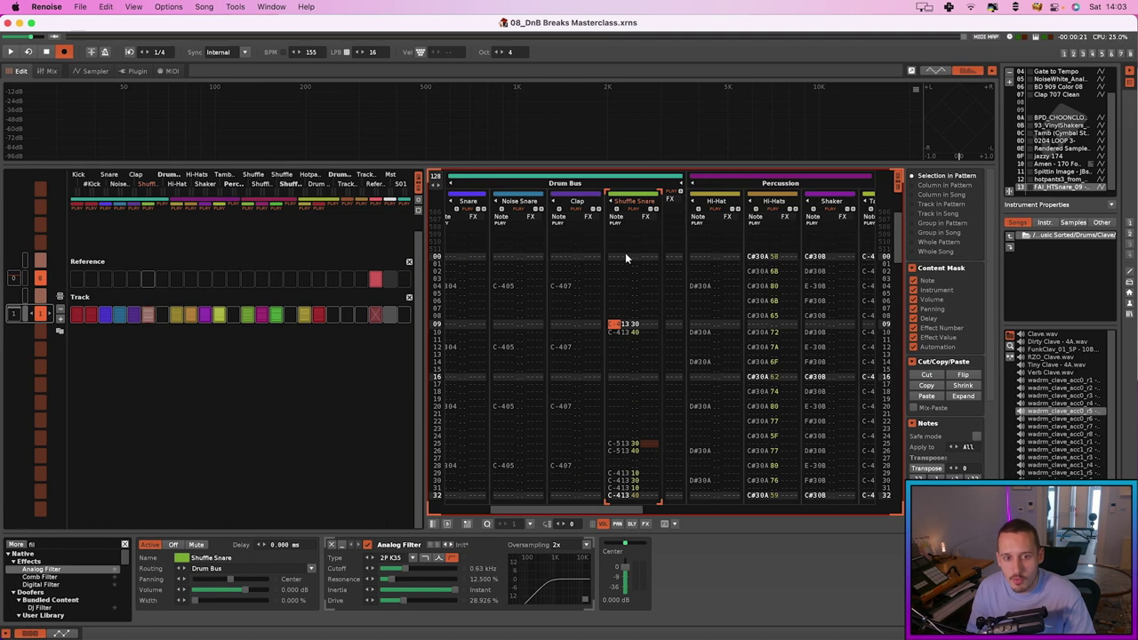
key("Down")
key("Left")
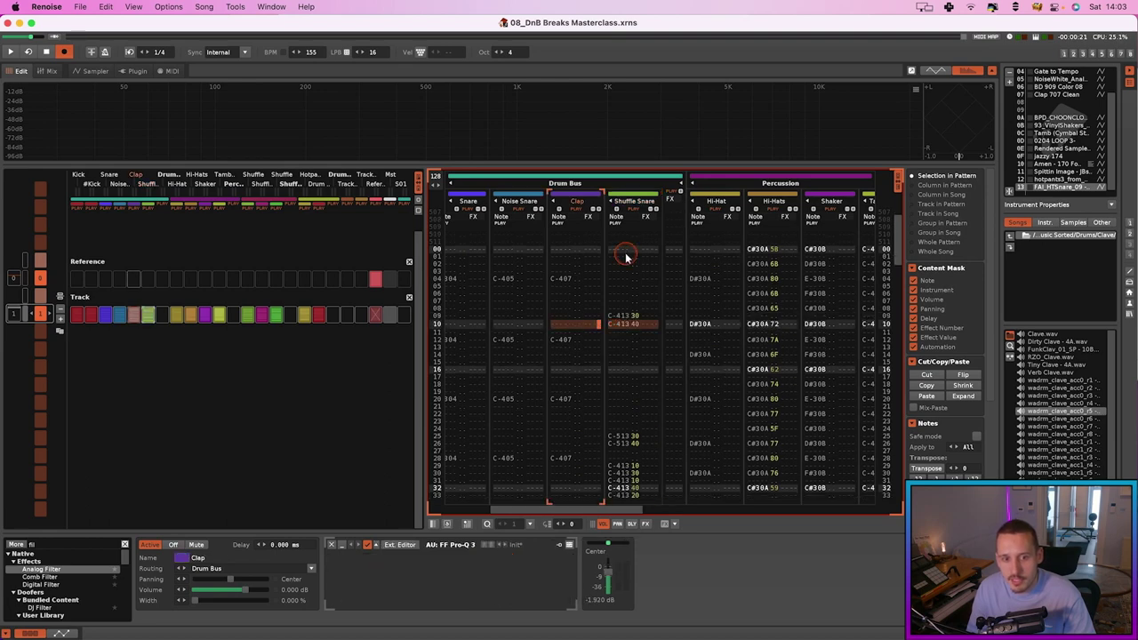
key("Right")
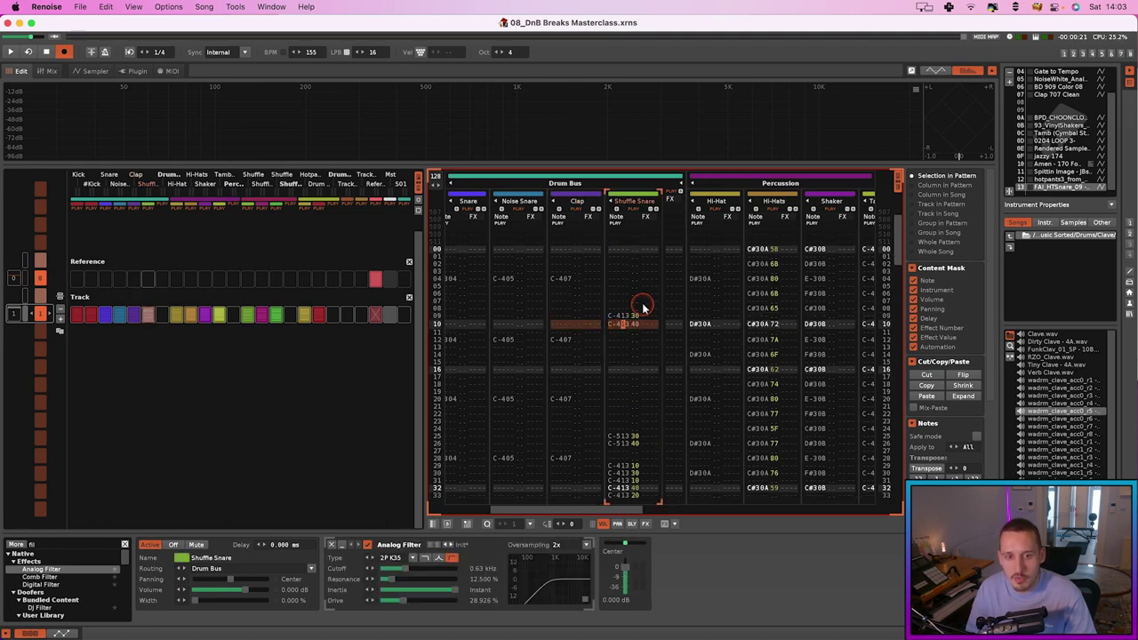
left_click(632, 524)
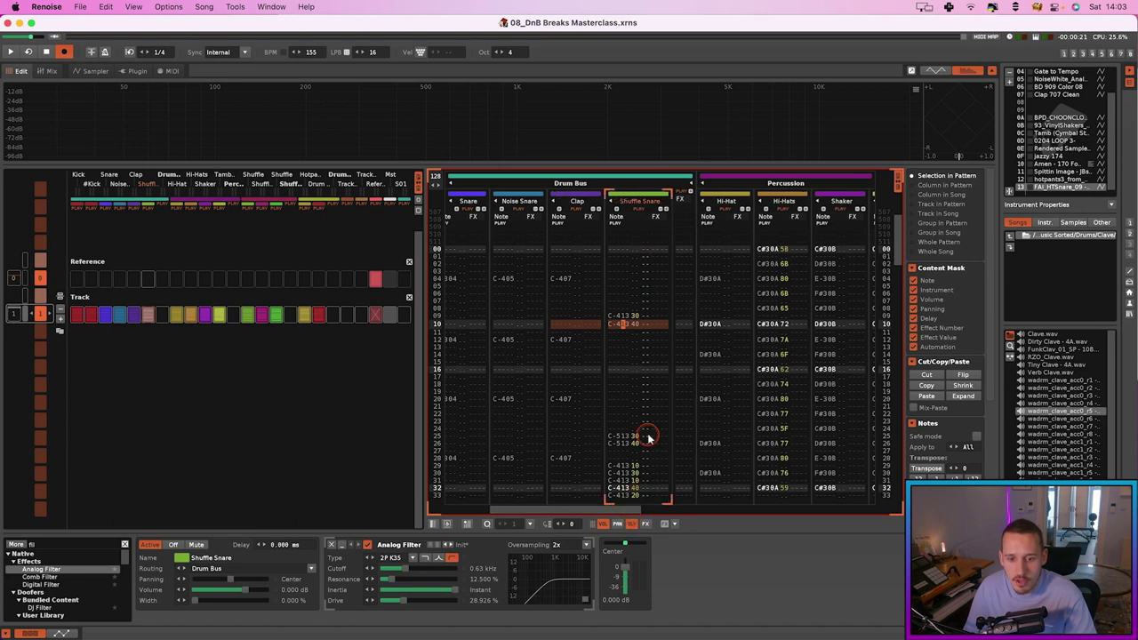
Set the delay of the Shuffle Snare hit on line 09 to 2B, matching the Renoise Swing Cheat Sheet's 16C swing.
left_click(647, 317)
type("2")
key("super+Tab")
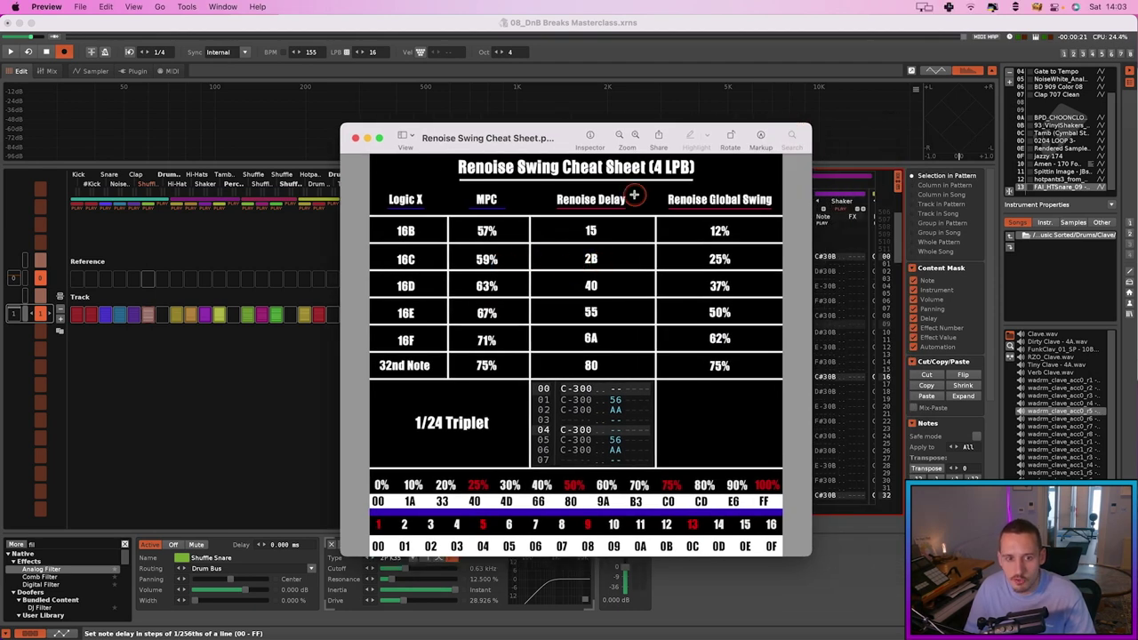
key("super+w")
left_click(633, 327)
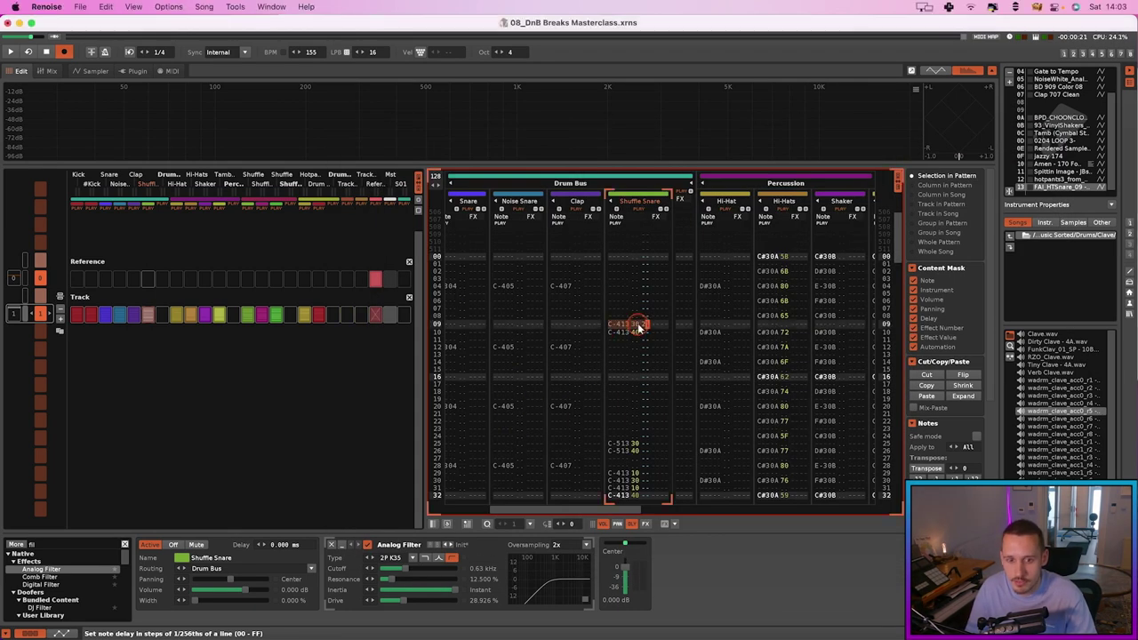
Compare the shuffle with and without the line 09 delay by playing it, cutting the value, replaying, and restoring it.
key("space")
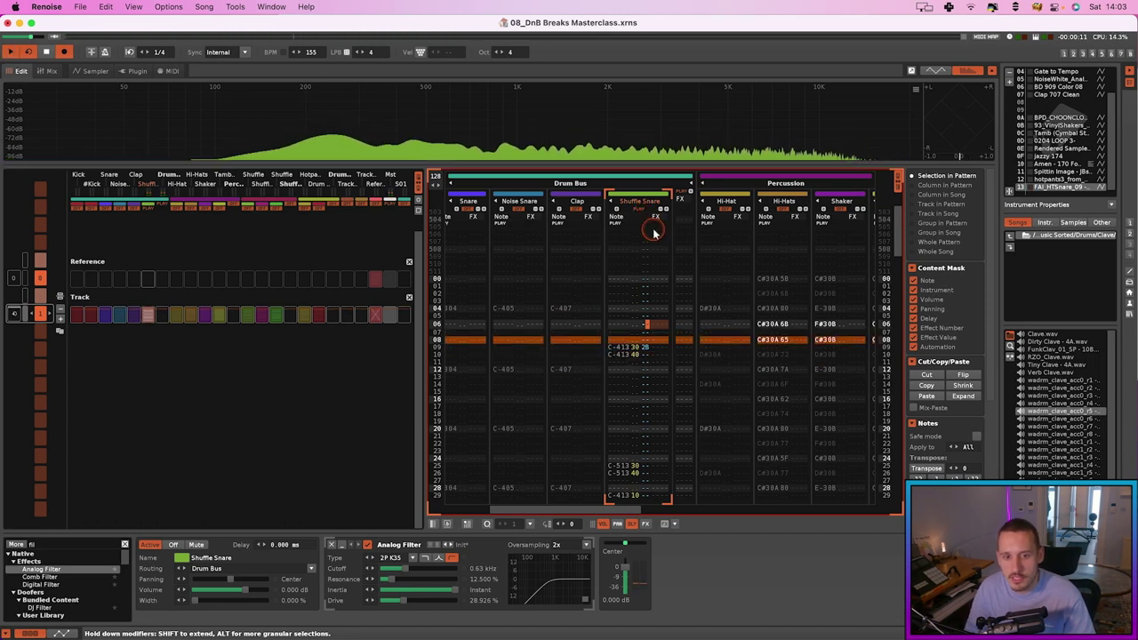
key("space")
left_click(645, 326)
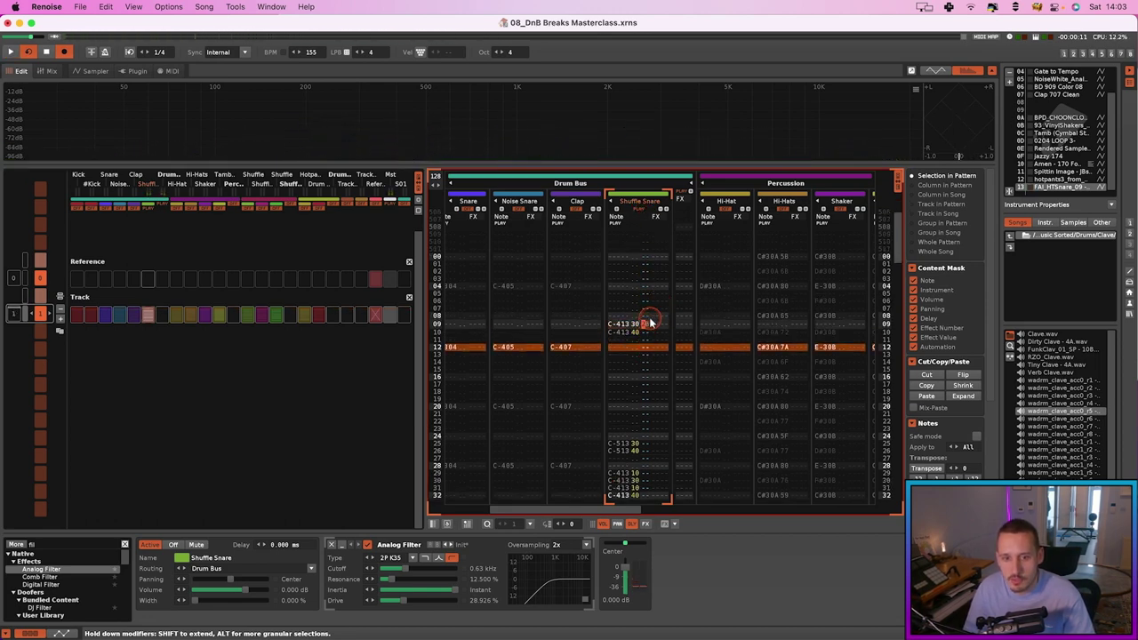
scroll(646, 329, "up", 4)
key("space")
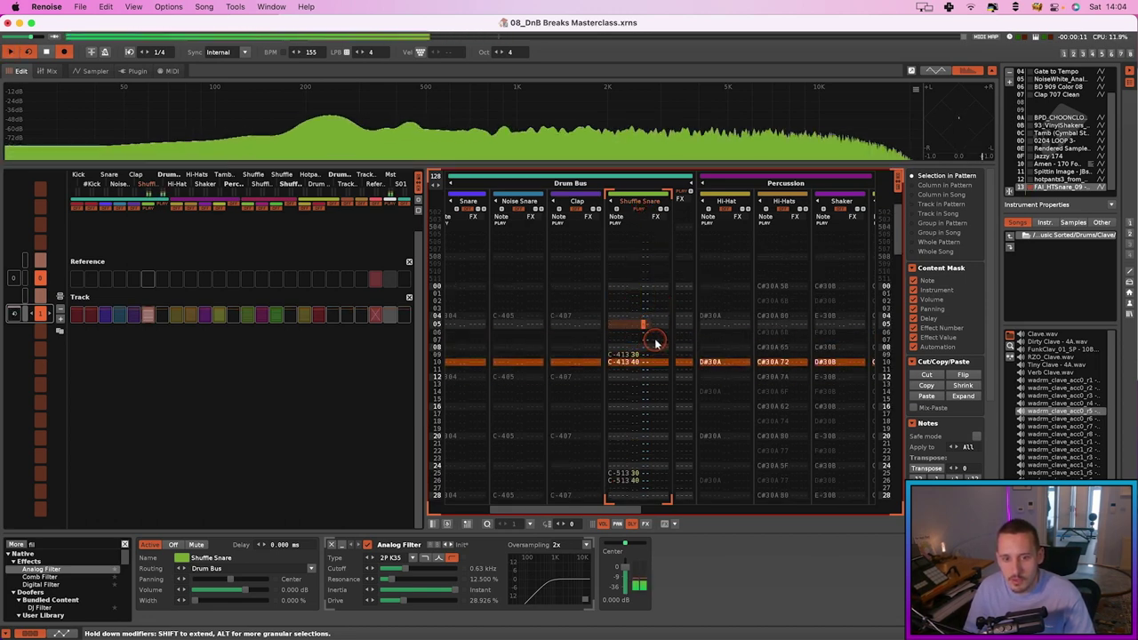
key("super+z")
key("space")
key("space")
key("space")
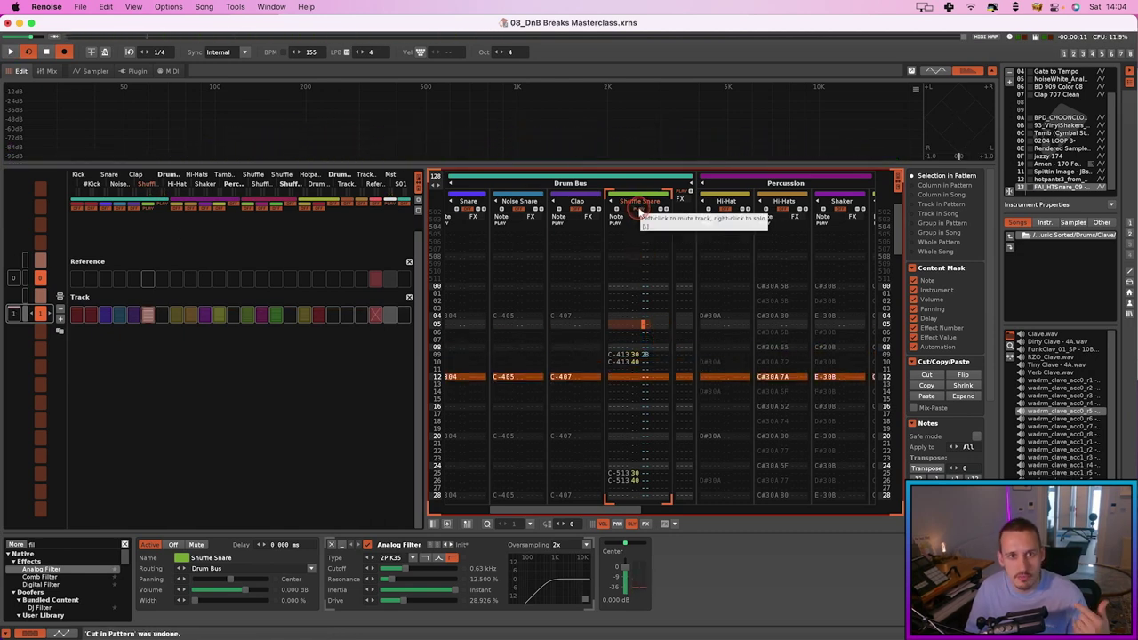
Set the delay of the Shuffle Snare hits on lines 25, 29, 31, 33 and 35 to 2B and play the result.
scroll(647, 257, "down", 1)
scroll(646, 257, "down", 3)
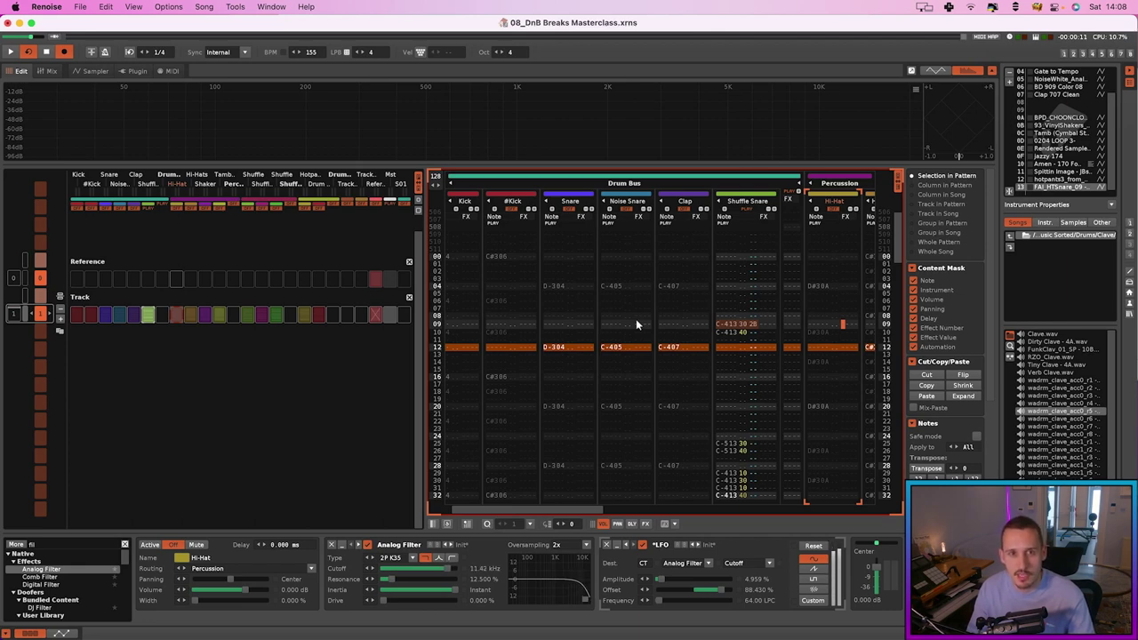
key("space")
left_click(685, 325)
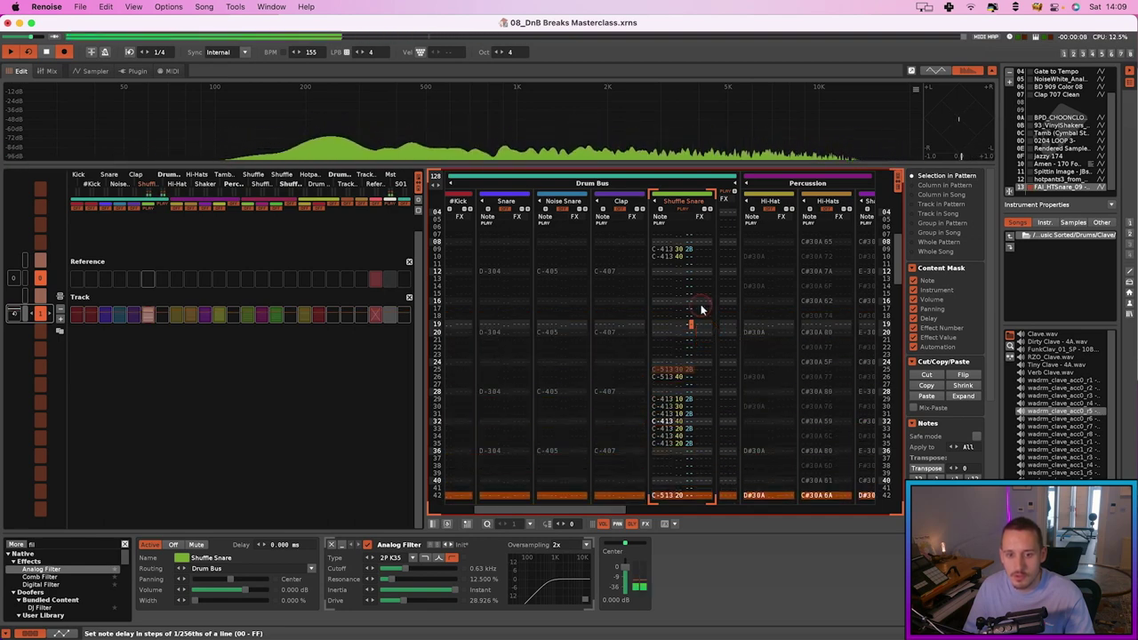
left_click(684, 215)
key("space")
Set the delay of the Shuffle Snare hits on lines 31 and 35 to 40, playing the roll between edits.
left_click(700, 397)
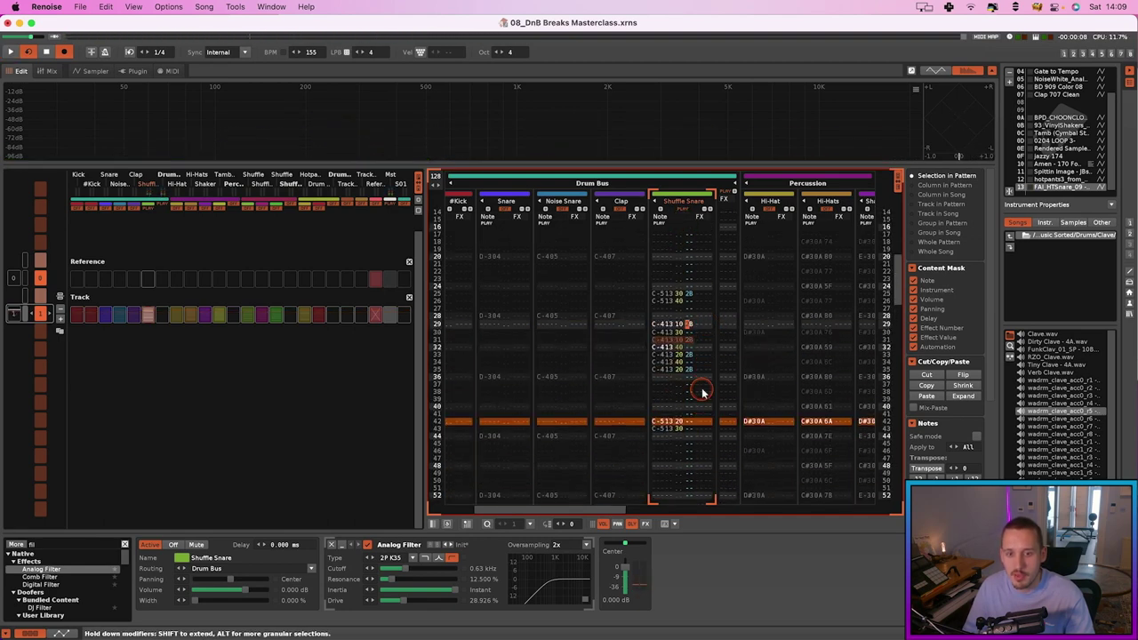
scroll(704, 332, "down", 2)
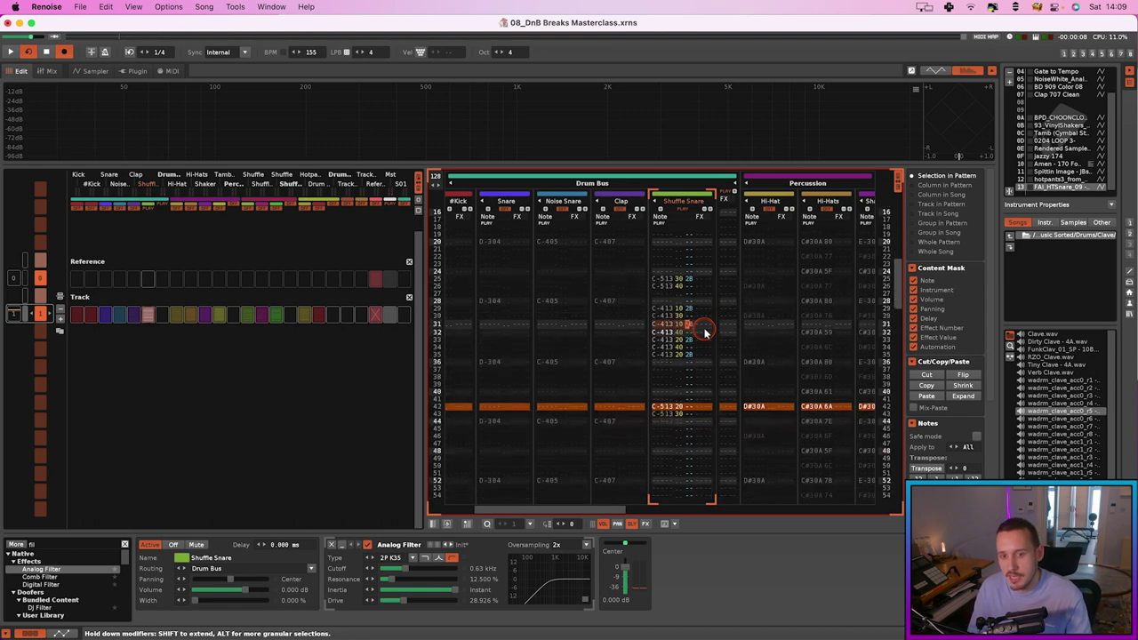
key("Right")
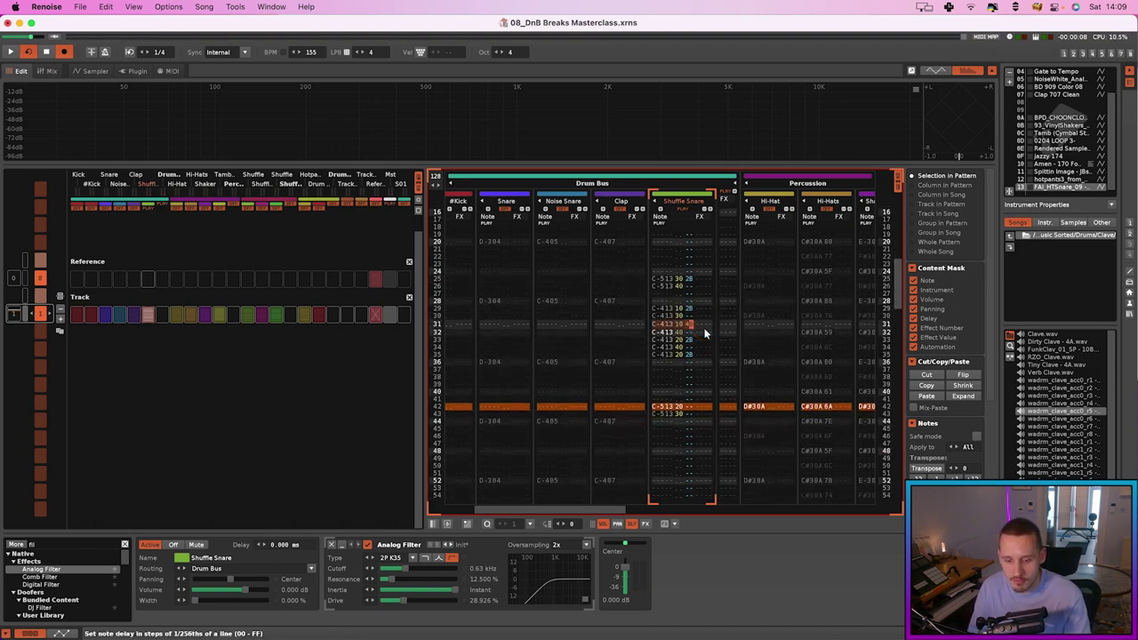
key("ctrl+z")
key("space")
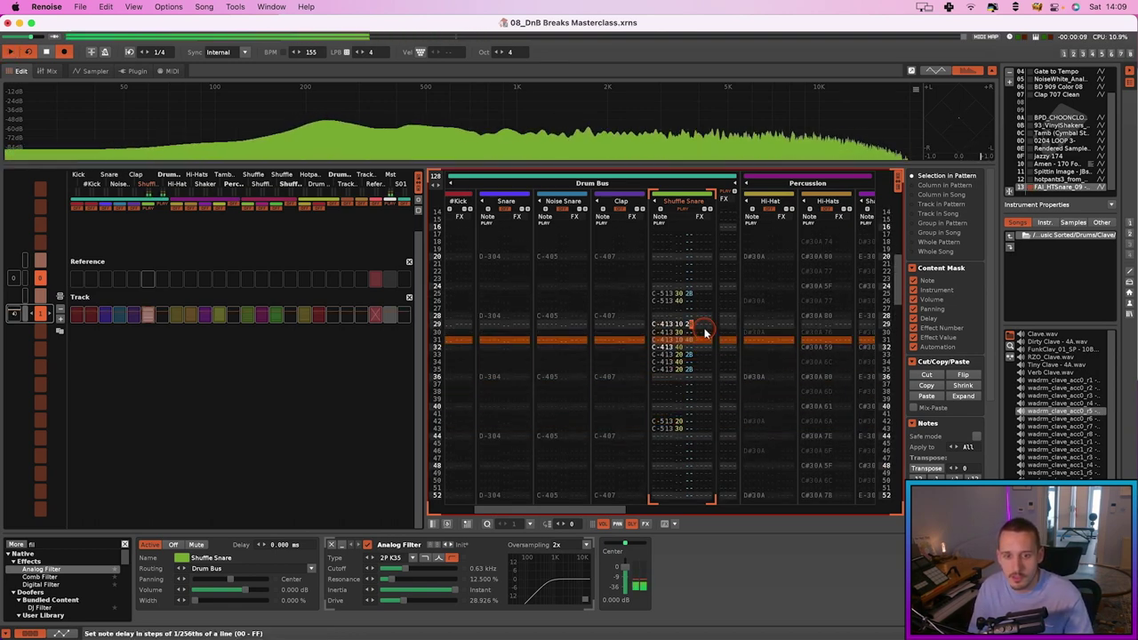
scroll(704, 332, "down", 3)
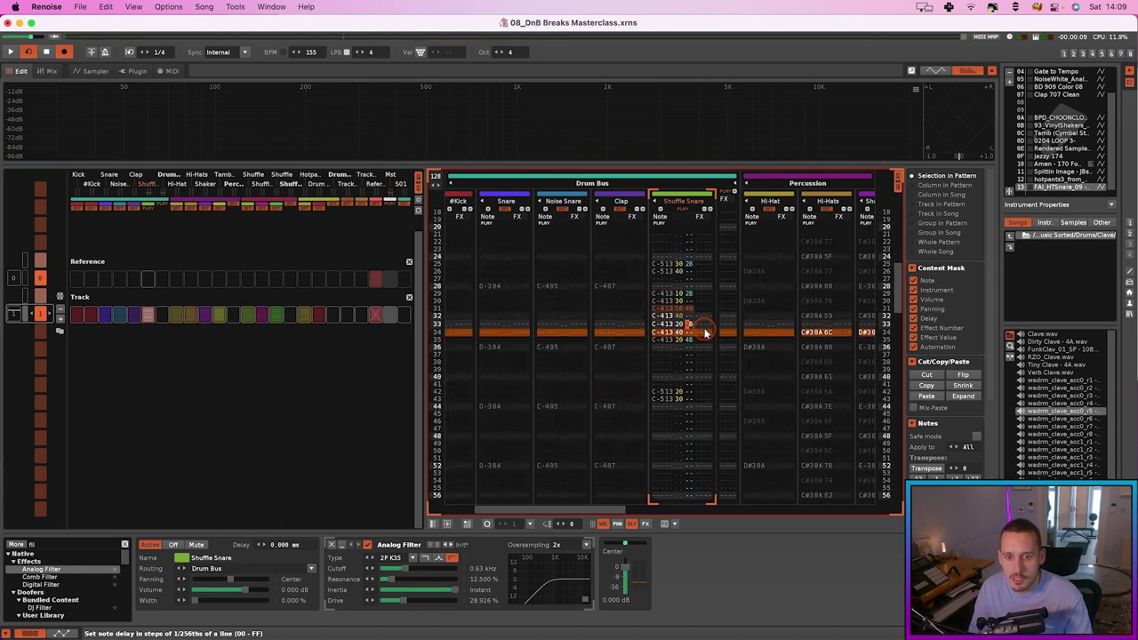
scroll(704, 333, "down", 2)
scroll(704, 333, "up", 2)
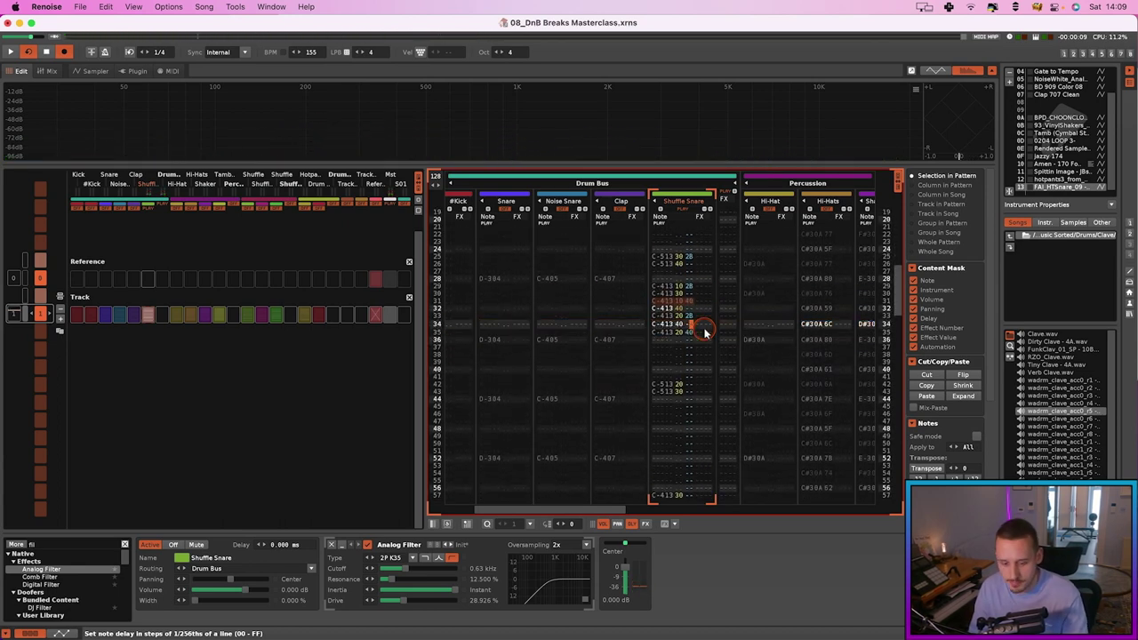
Set the line 31 Shuffle Snare hit's delay to 20 and play the shuffle together with the unmuted drum tracks.
key("space")
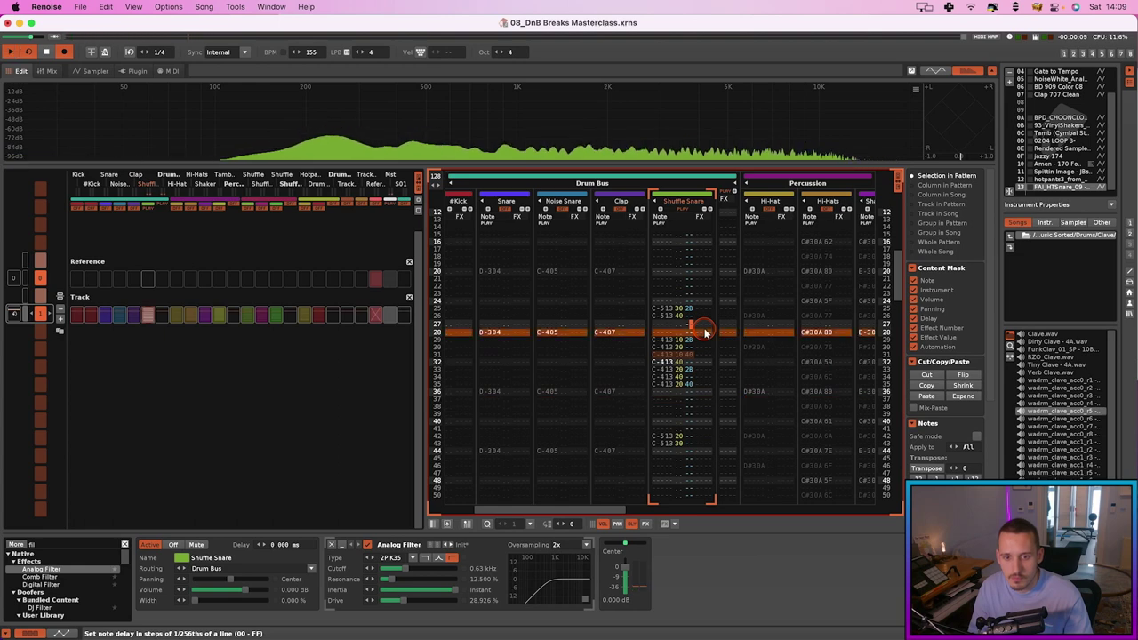
key("space")
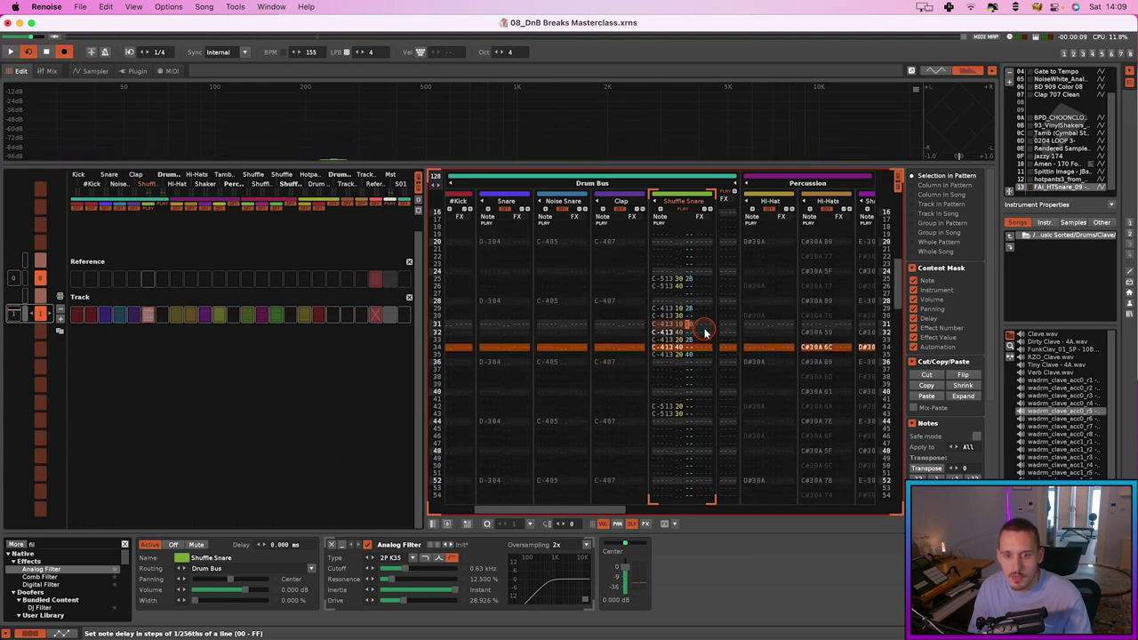
key("space")
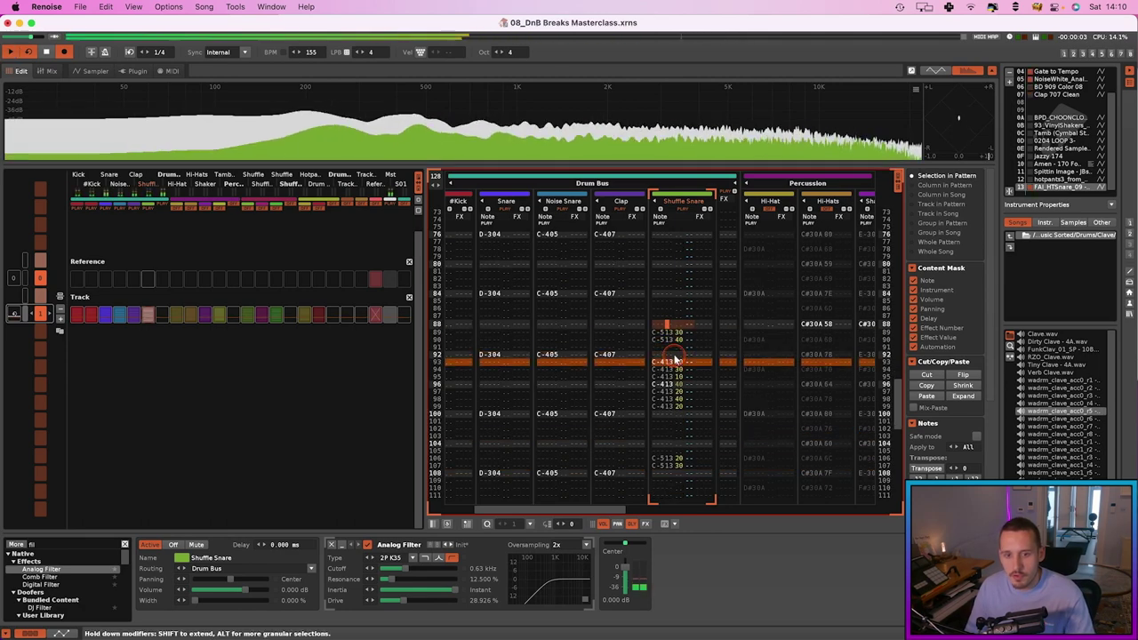
key("space")
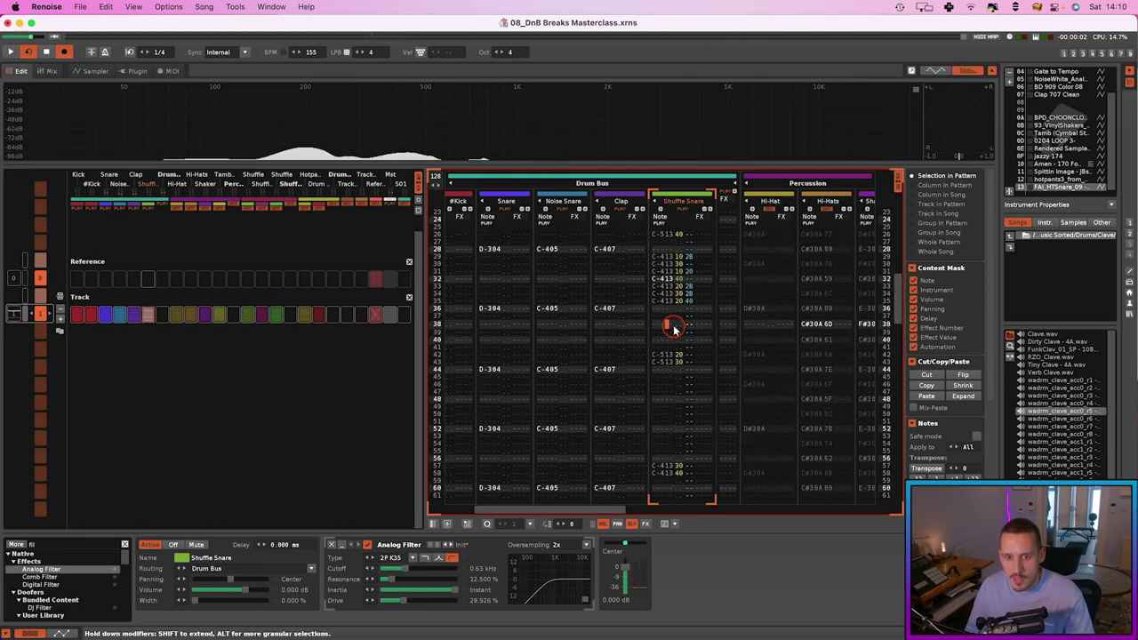
scroll(673, 324, "up", 5)
key("space")
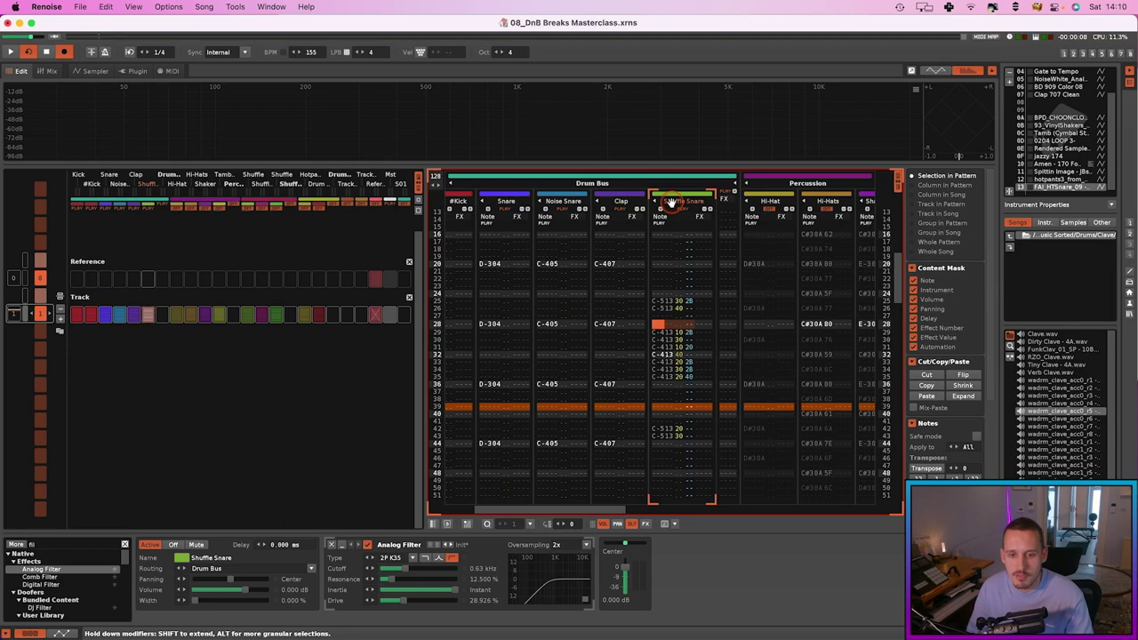
Switch to the Renoise Swing Cheat Sheet in Preview and examine the Renoise Delay values from 15 to 55.
key("super+Tab")
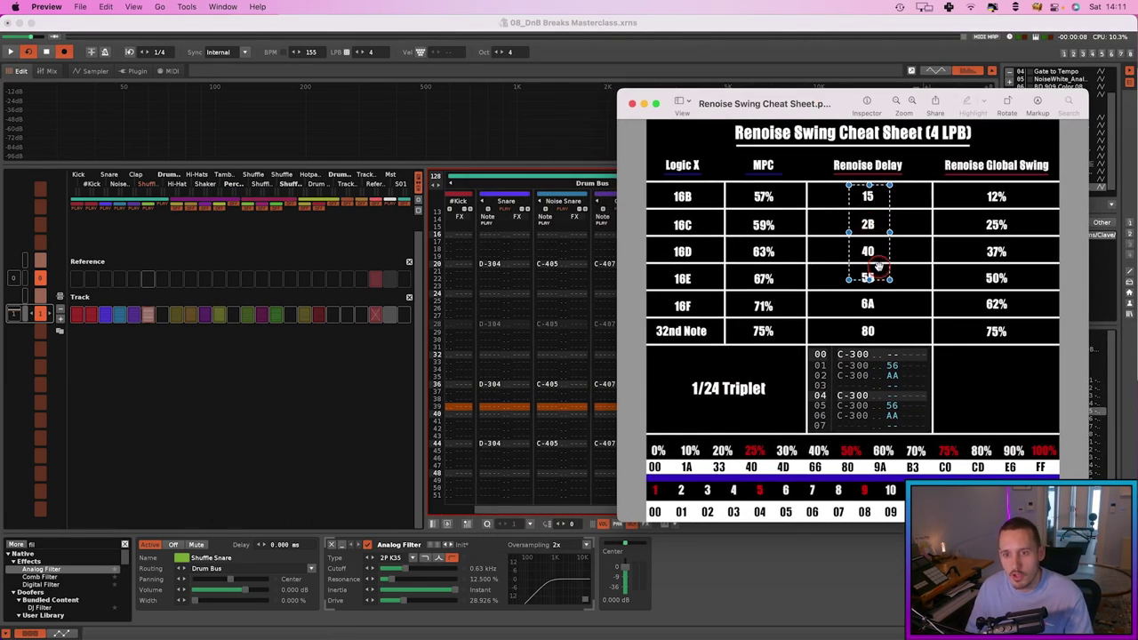
left_click(868, 284)
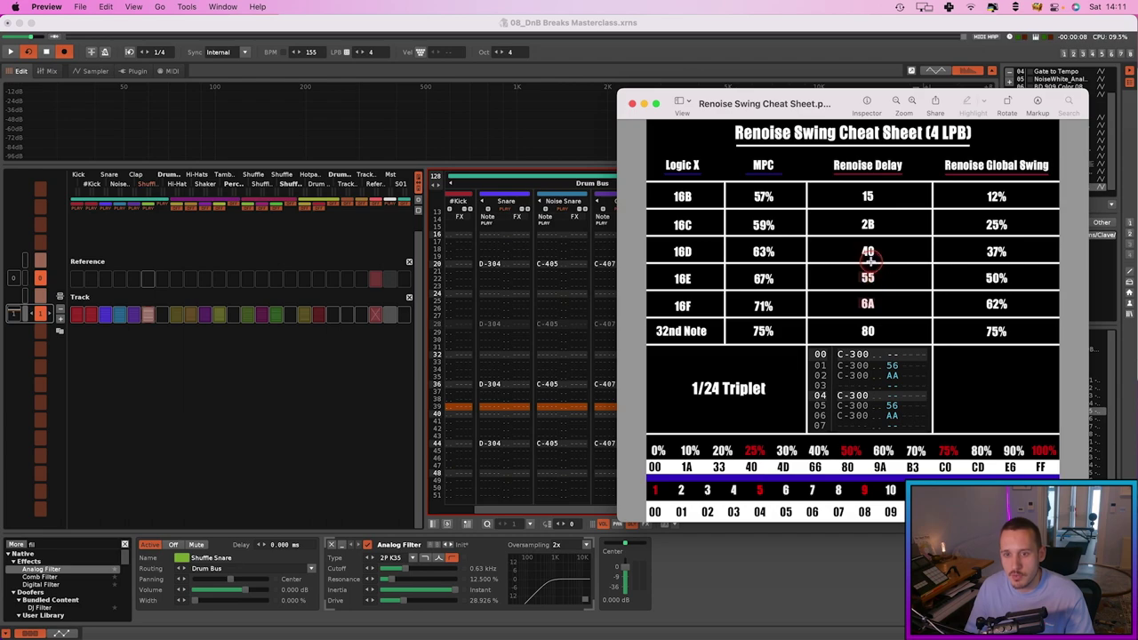